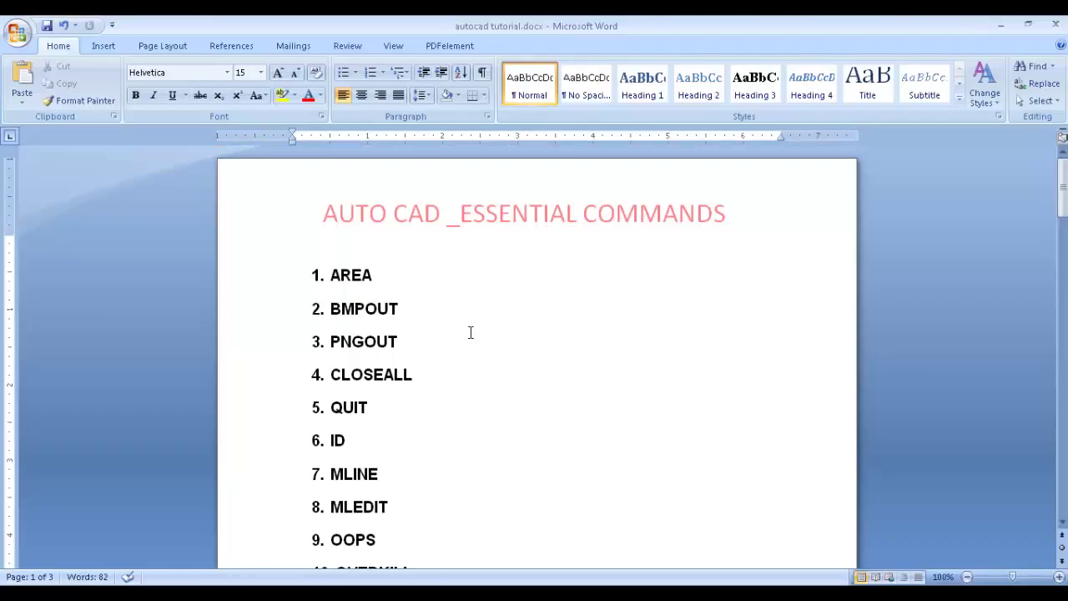
Review the numbered list of essential AutoCAD commands and highlight its first entry, AREA
click(471, 332)
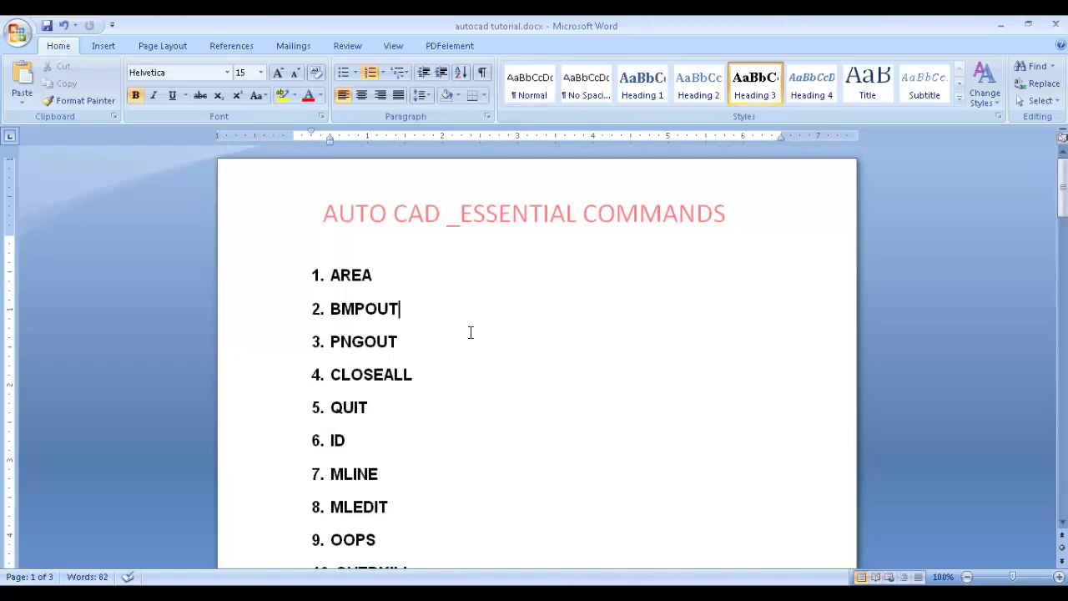
scroll(471, 332, down, 15)
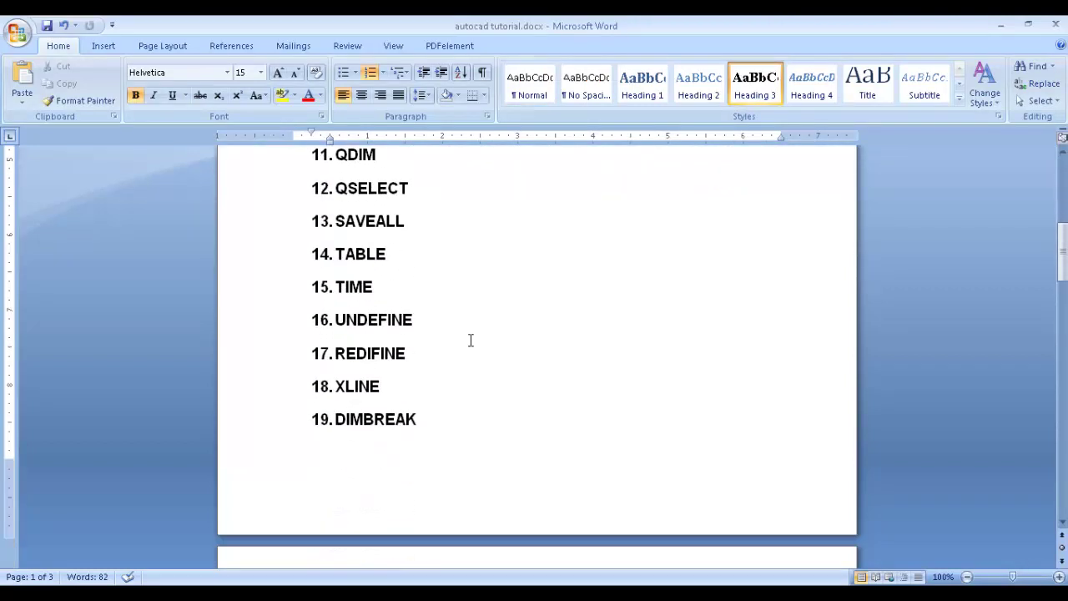
scroll(470, 348, down, 10)
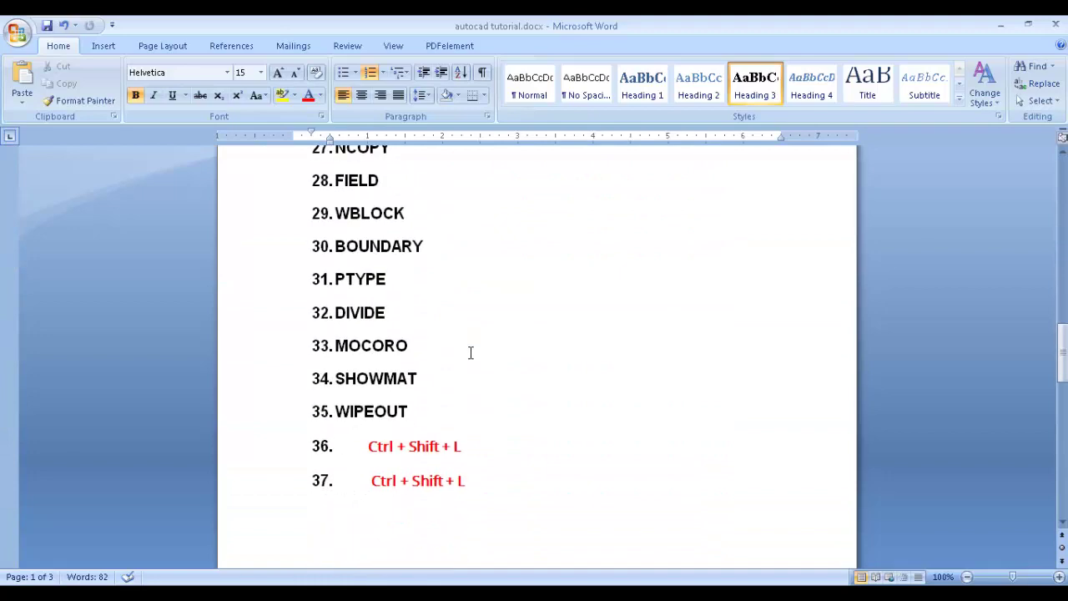
scroll(480, 386, up, 20)
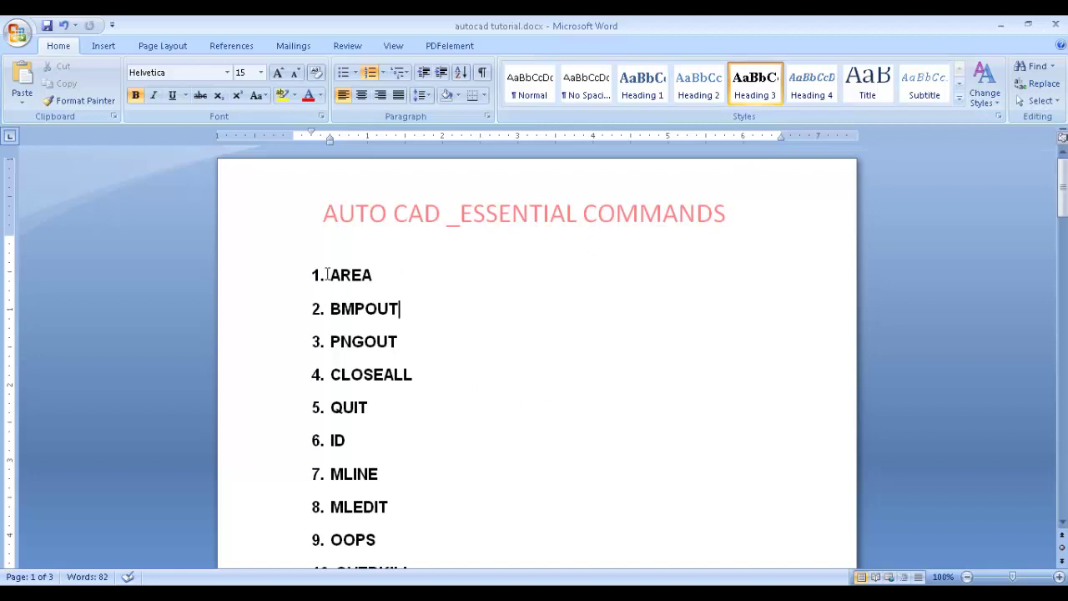
drag(332, 278, 376, 284)
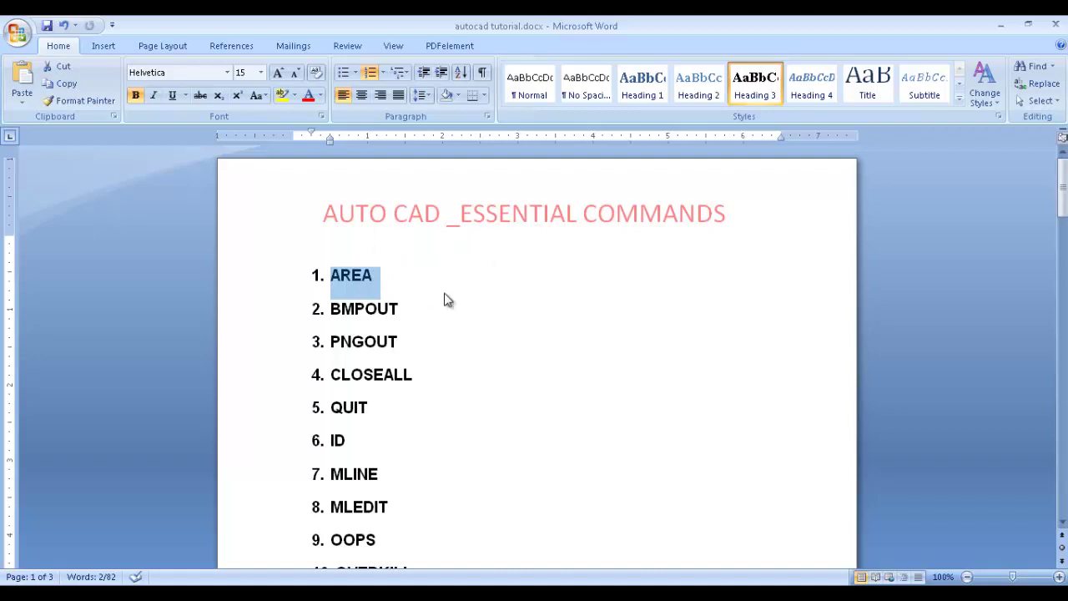
click(406, 285)
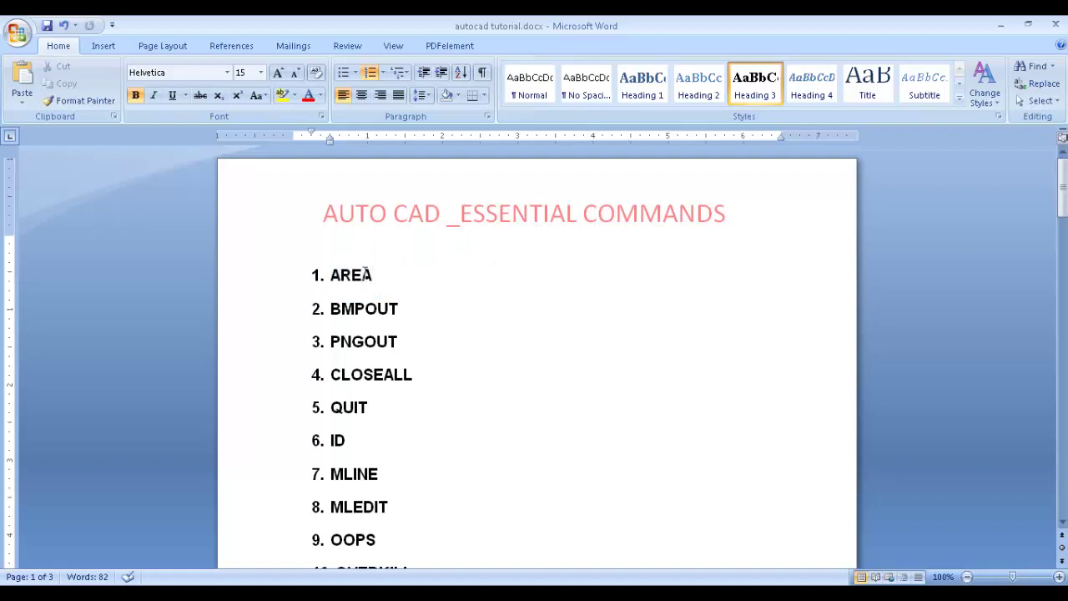
Switch to AutoCAD and draw a rectangle of about 774 square units in the middle of the empty drawing
key(alt+Tab)
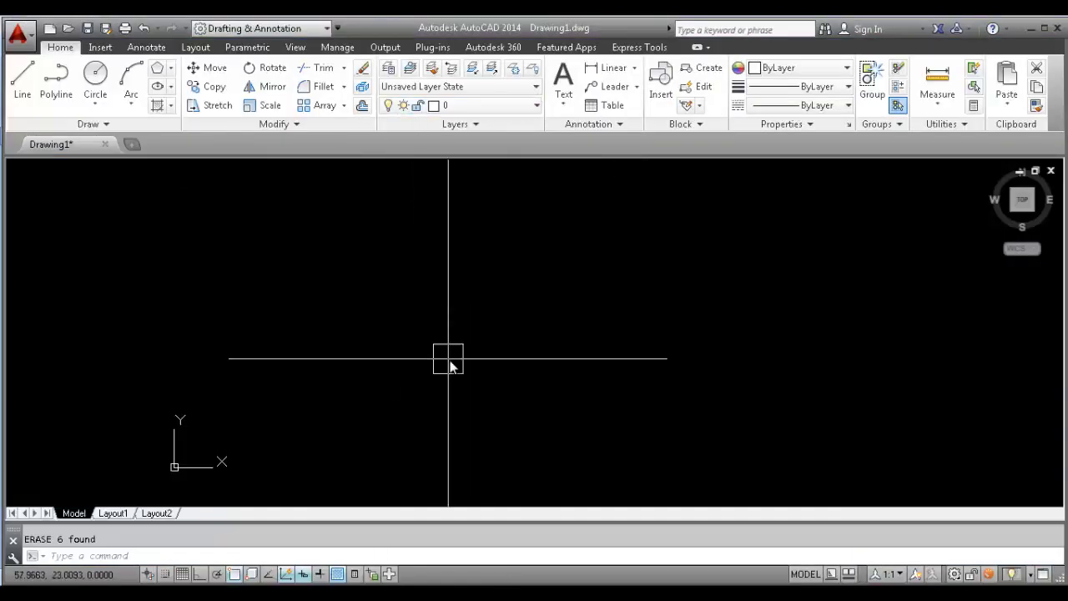
key(Escape)
text(rec)
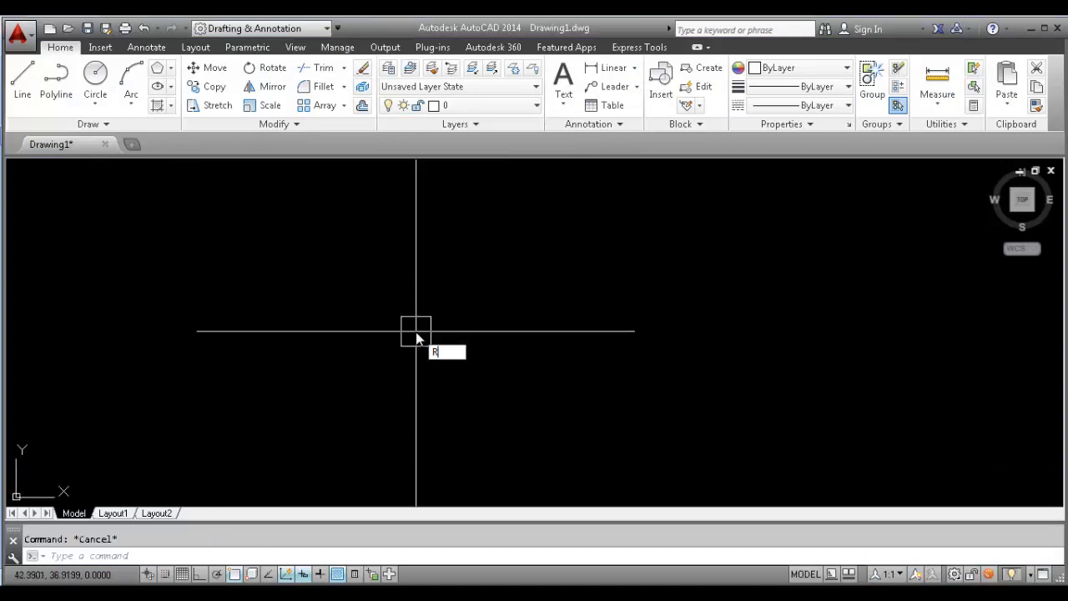
key(Return)
click(375, 245)
click(516, 368)
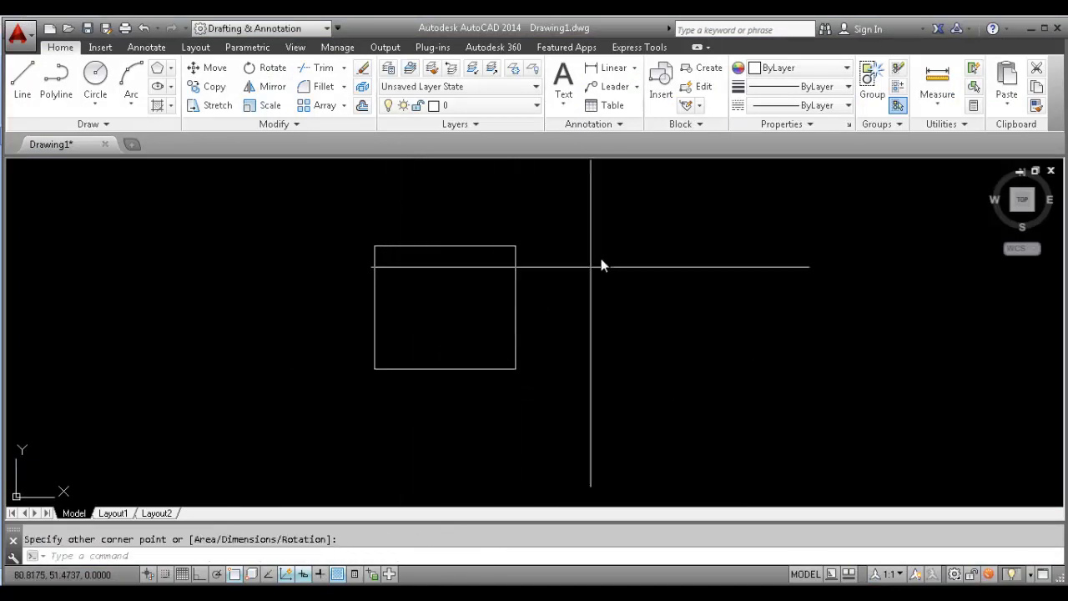
key(Escape)
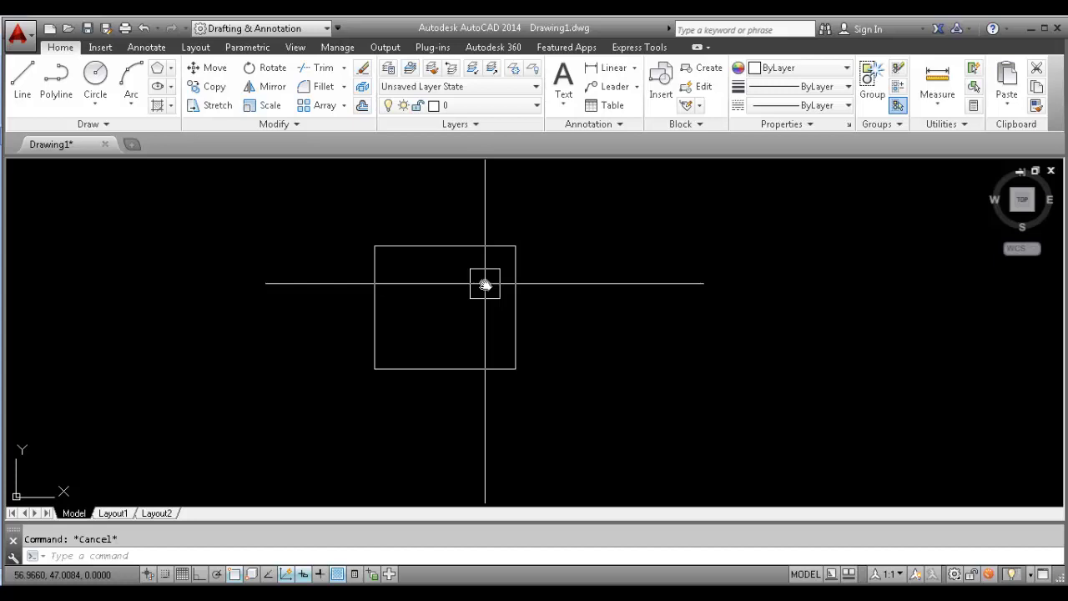
Measure the rectangle's area and perimeter with the AREA command by picking its corners in order around the outline, back to the first
text(ARE)
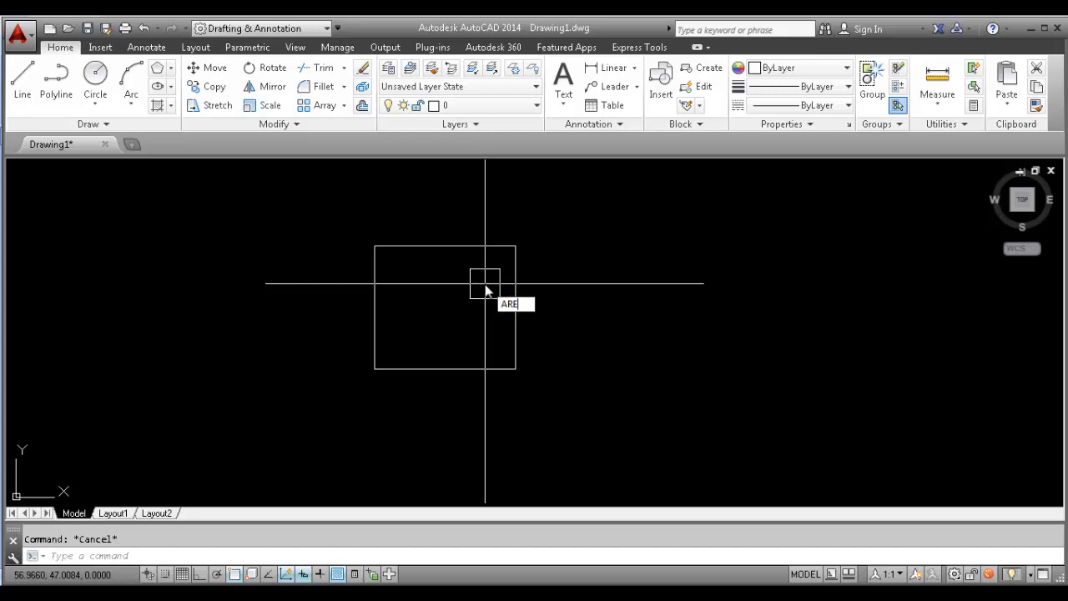
text(A)
key(Return)
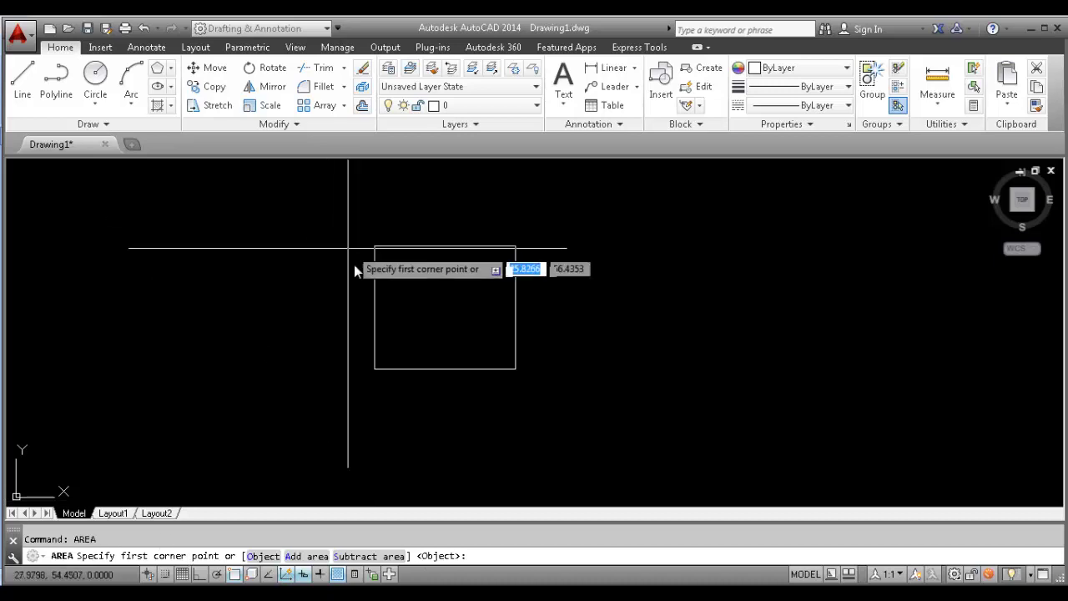
click(374, 247)
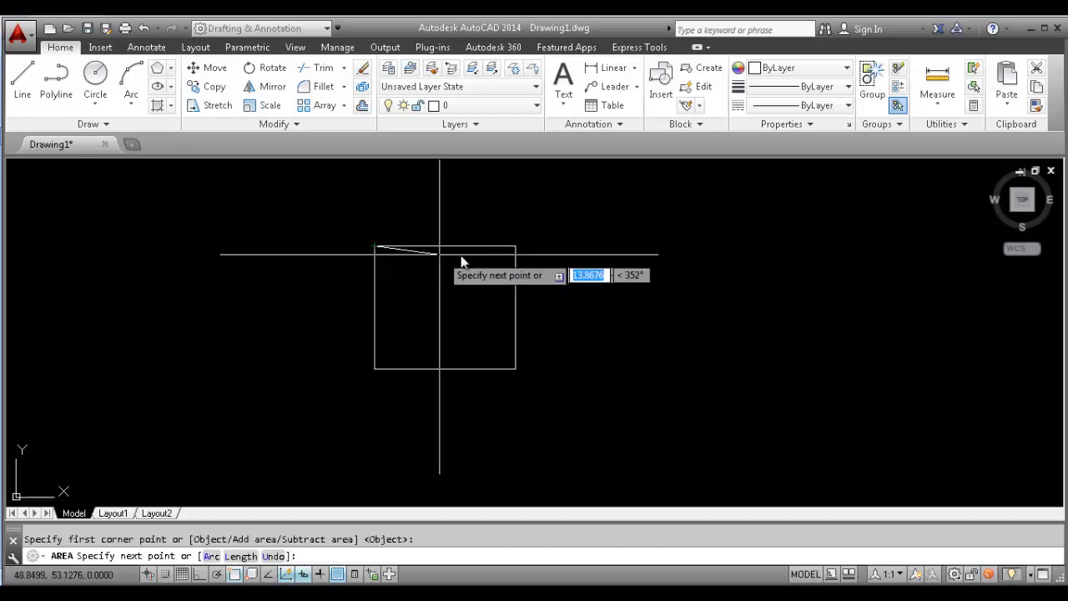
click(516, 246)
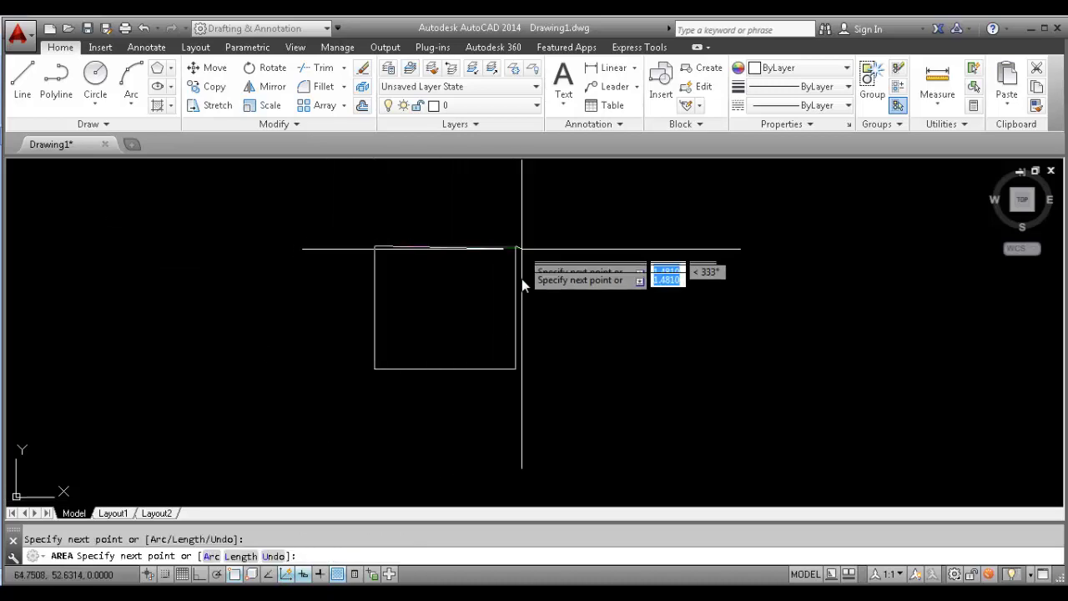
click(515, 367)
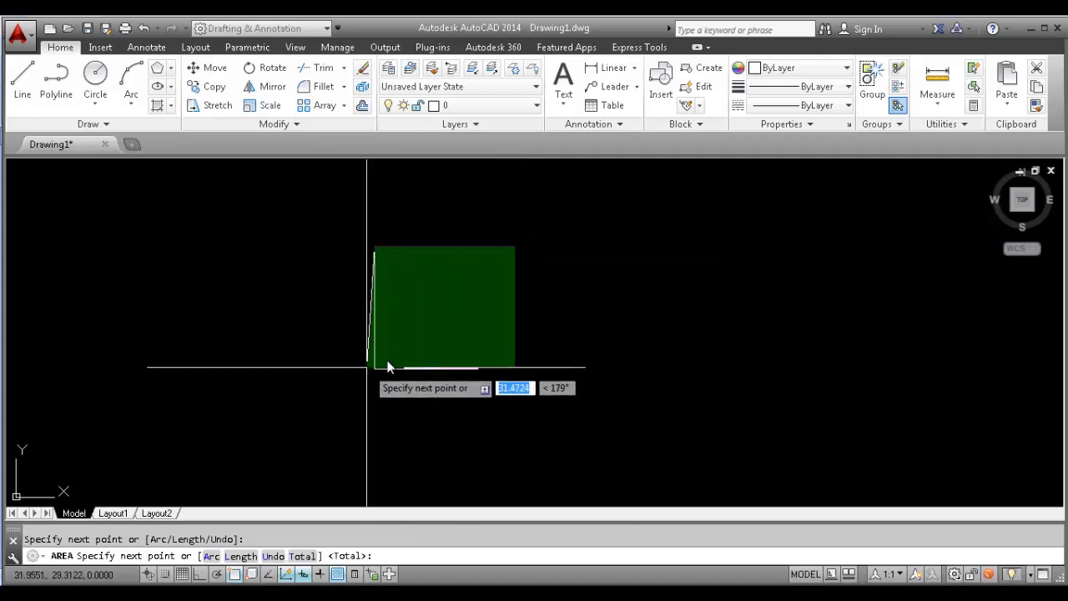
click(374, 367)
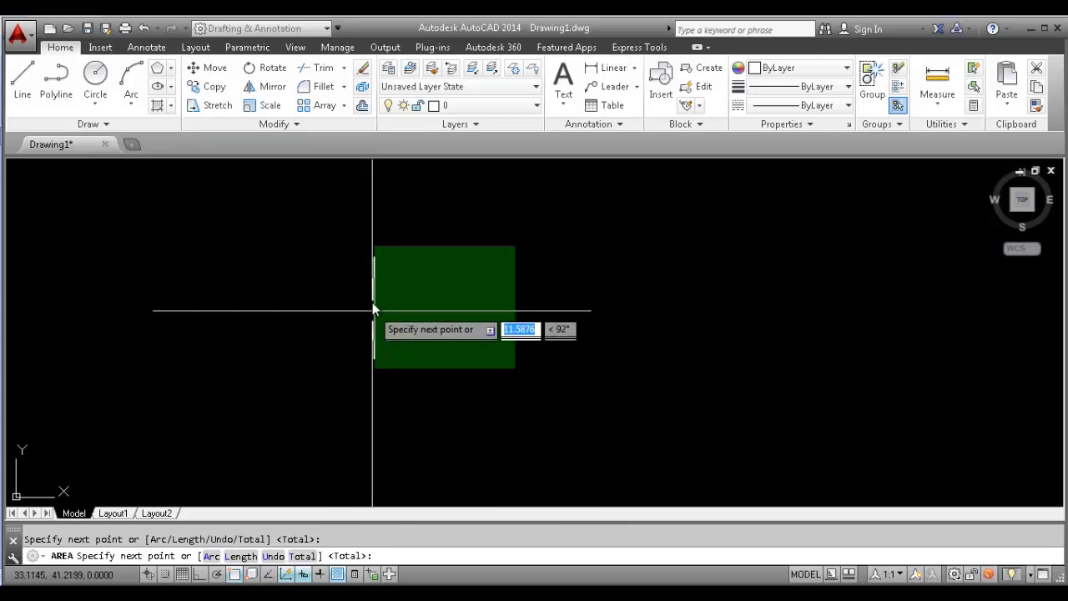
click(374, 247)
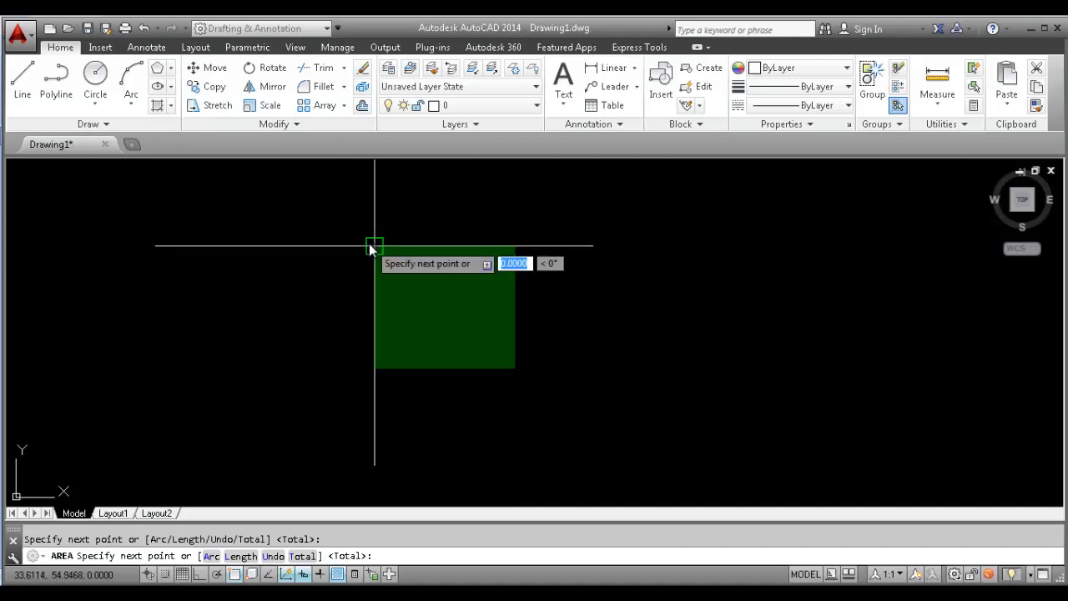
right_click(372, 248)
click(388, 255)
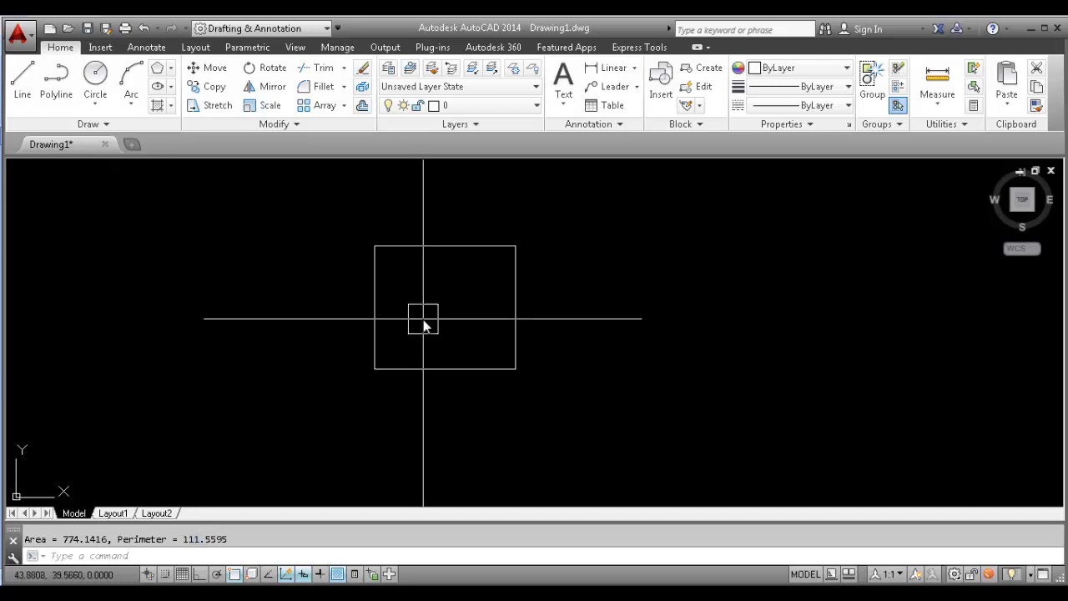
key(Escape)
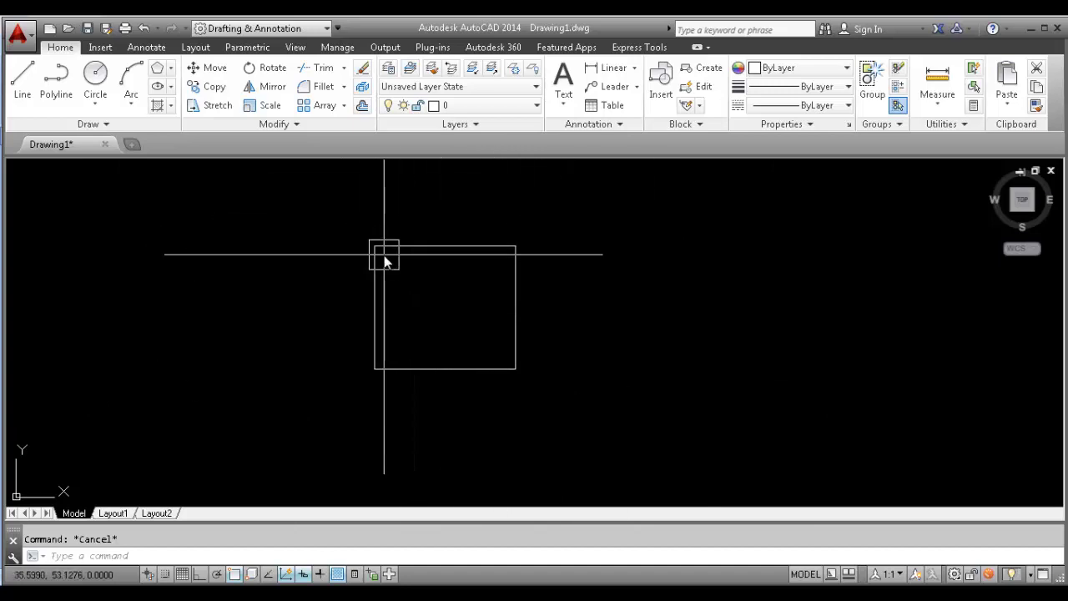
text(ARE)
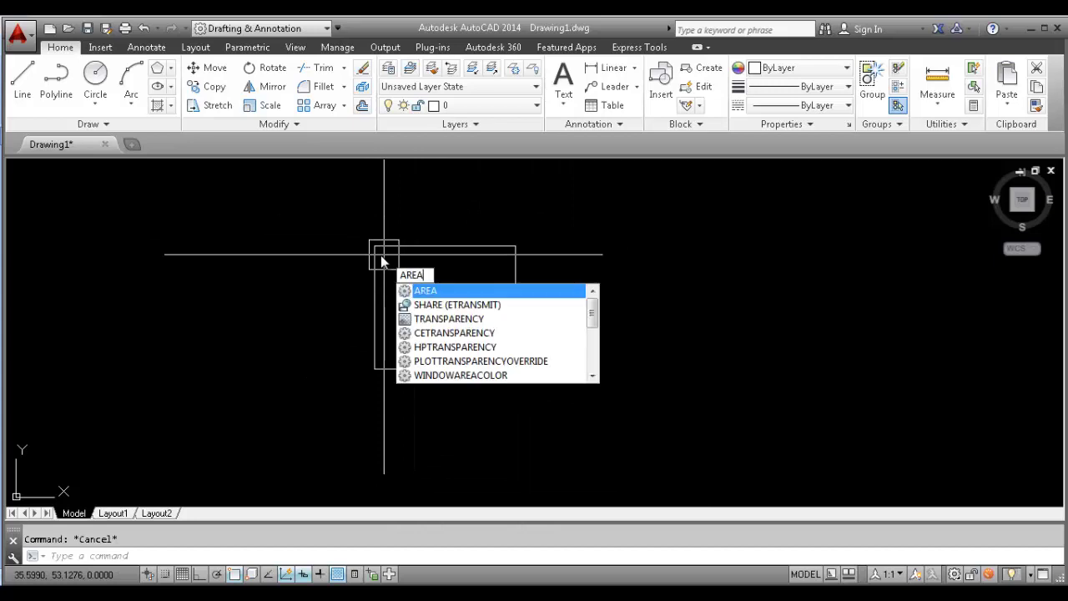
text(A)
key(Return)
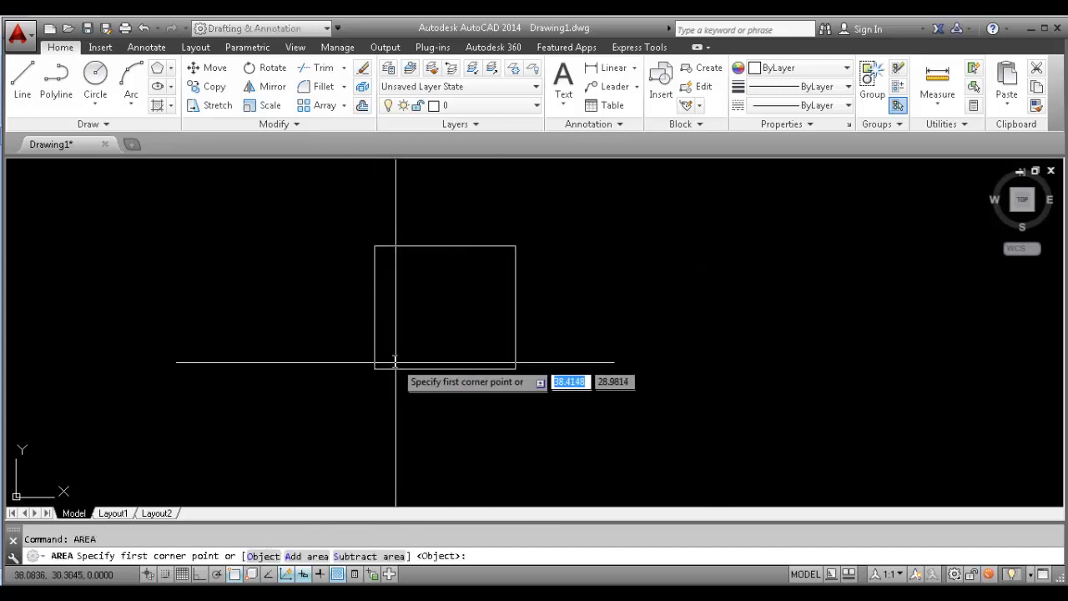
key(Escape)
click(472, 248)
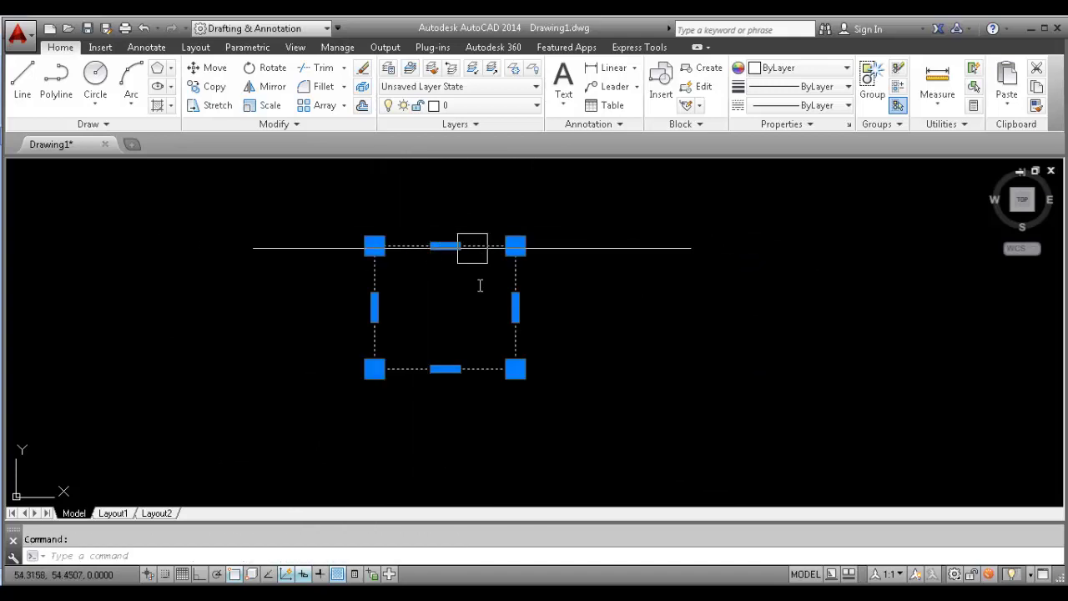
key(Escape)
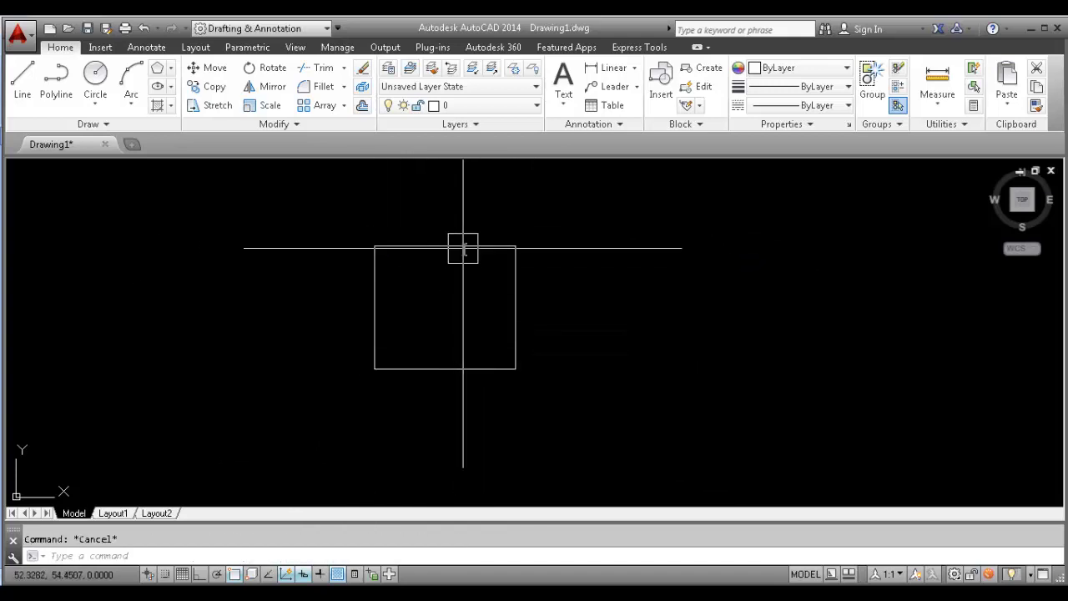
click(457, 244)
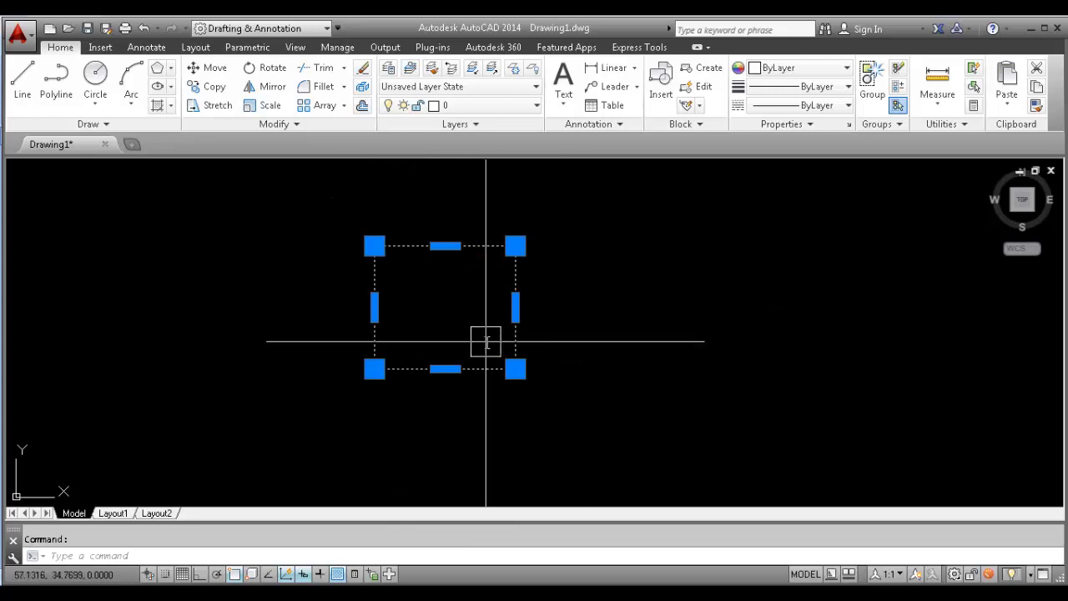
key(Escape)
Measure the rectangle's area and perimeter again using the AREA command's Object option
text(ARE)
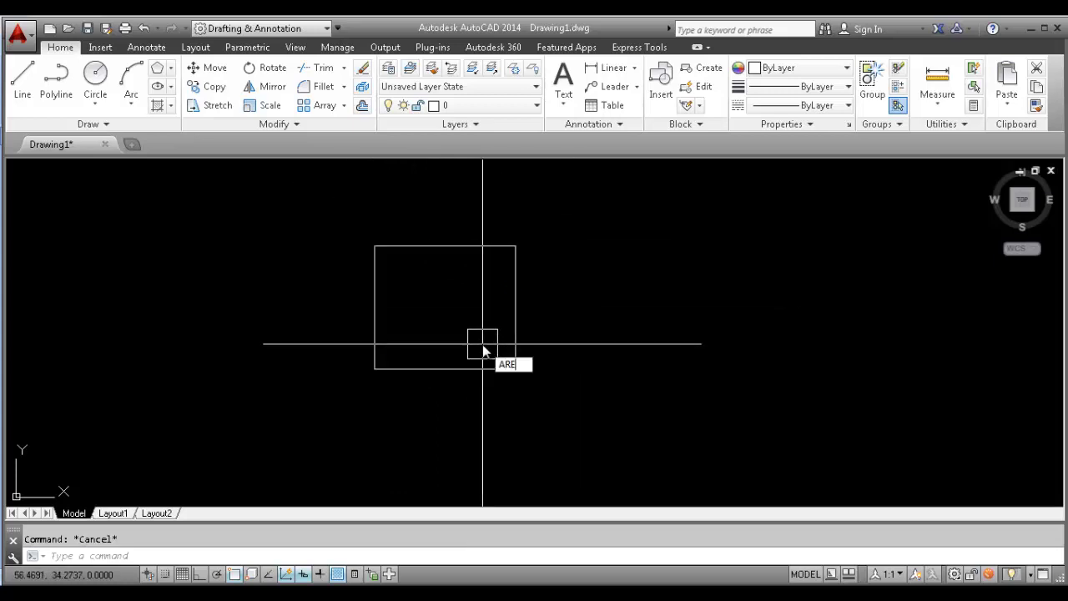
text(A)
key(Return)
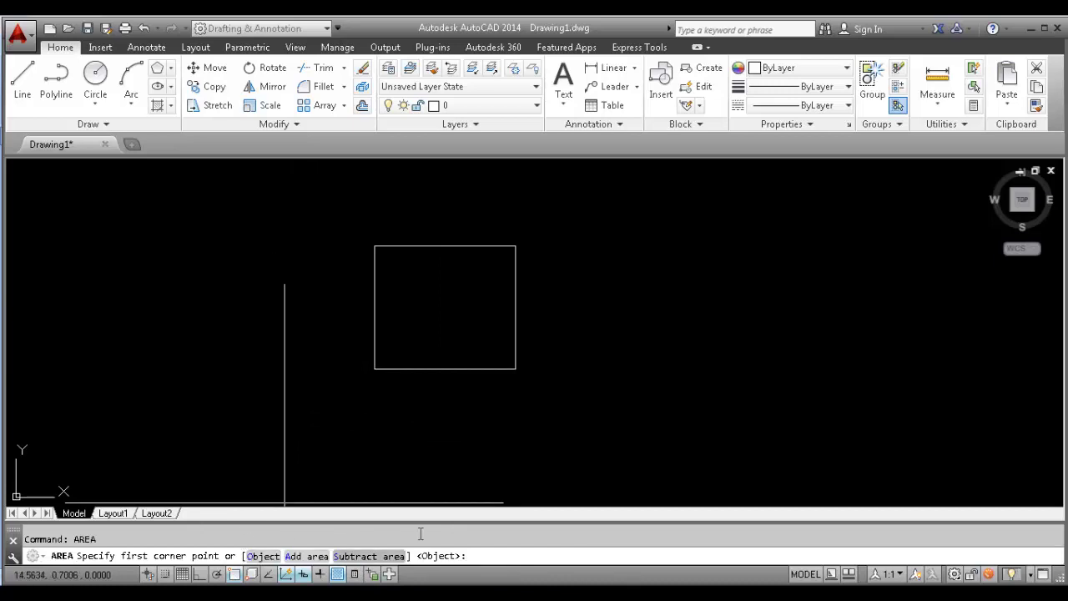
text(O)
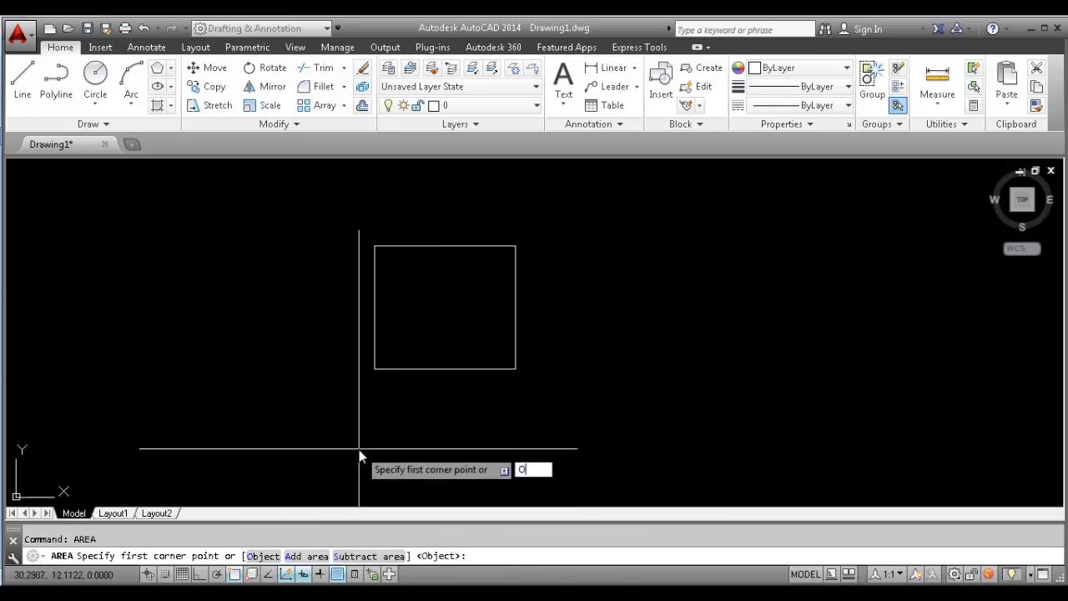
key(Return)
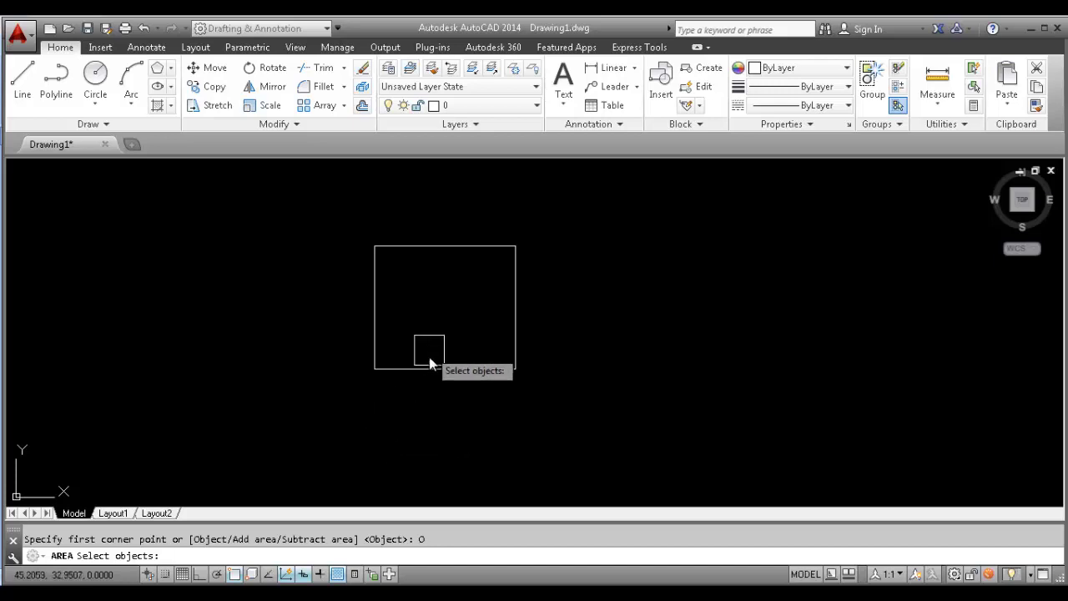
click(414, 371)
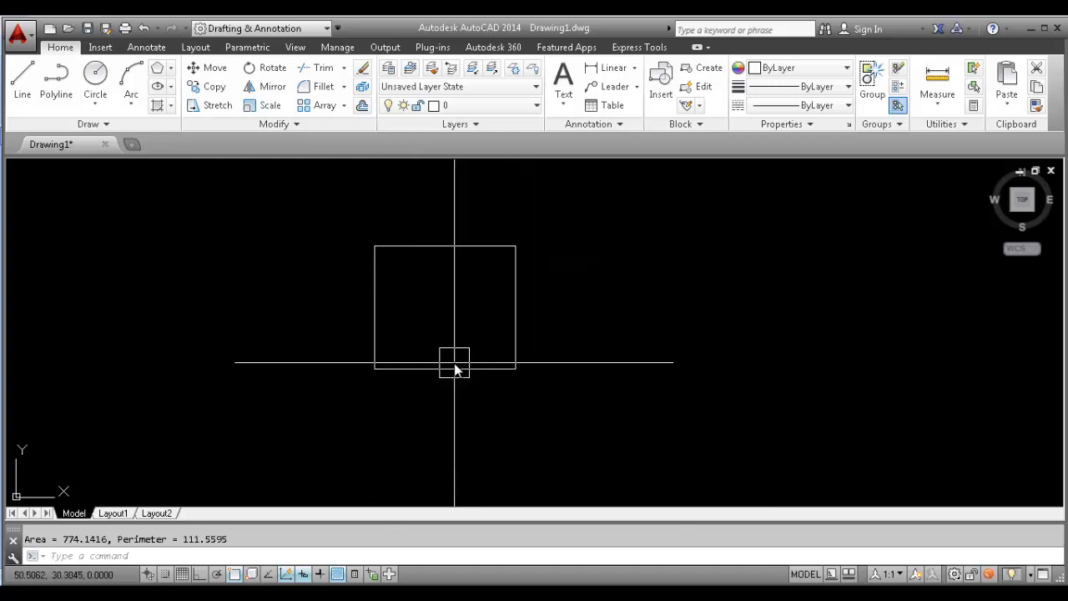
key(Escape)
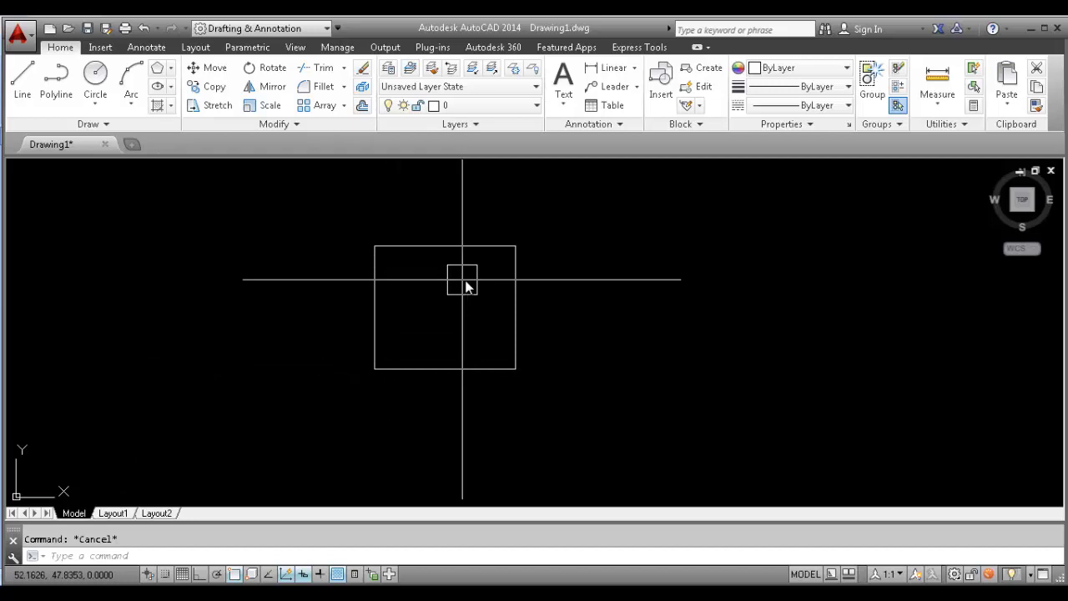
Erase the measured rectangle from the drawing
click(572, 253)
click(433, 351)
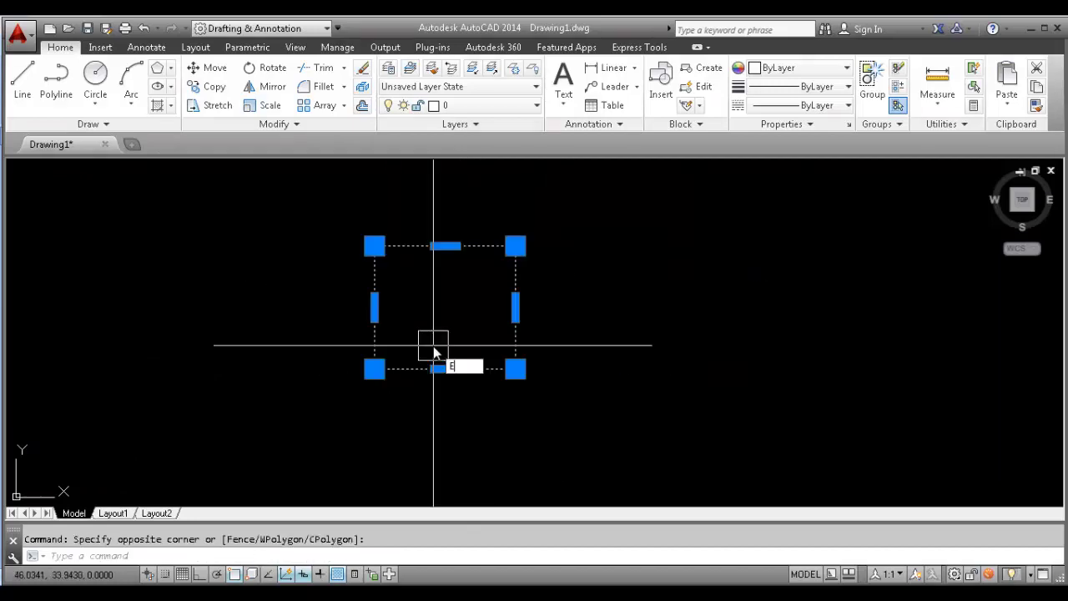
key(Delete)
key(Escape)
Draw a wide, low rectangle across the middle of the drawing, roughly three times as wide as it is high
text(rec)
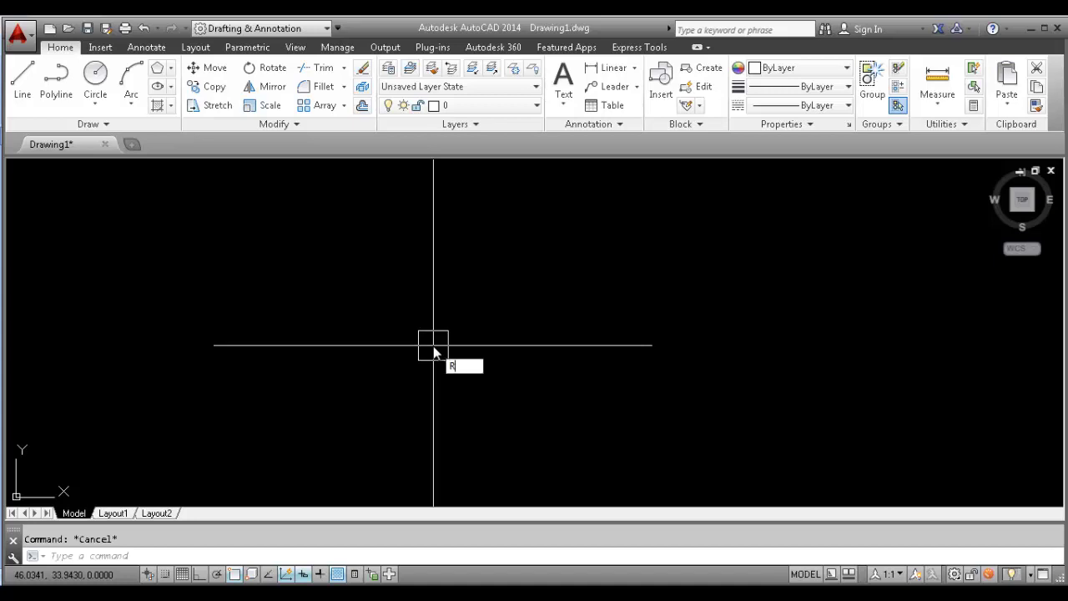
key(Return)
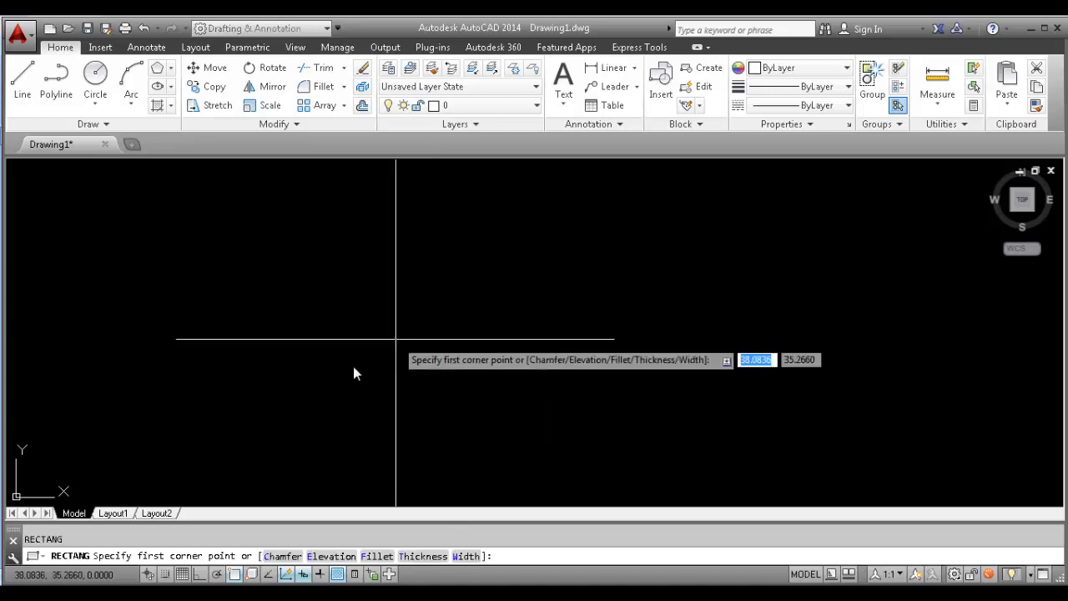
click(344, 260)
click(635, 356)
key(Escape)
Draw a circle inside the rectangle, slightly left of its centre, with a diameter about 70% of the rectangle's height
text(c)
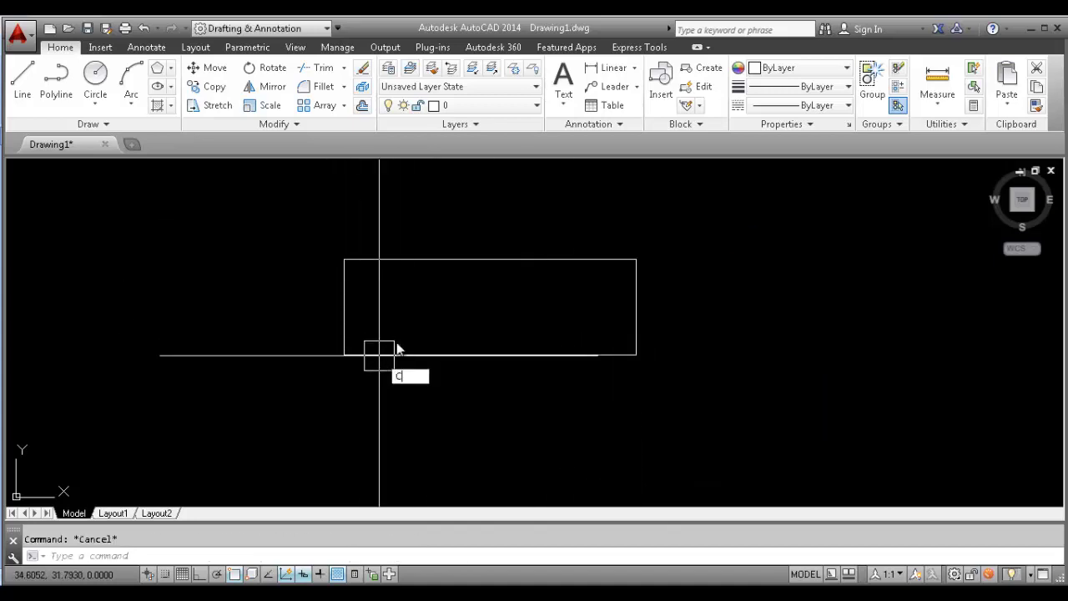
key(Return)
scroll(442, 319, up, 2)
click(537, 288)
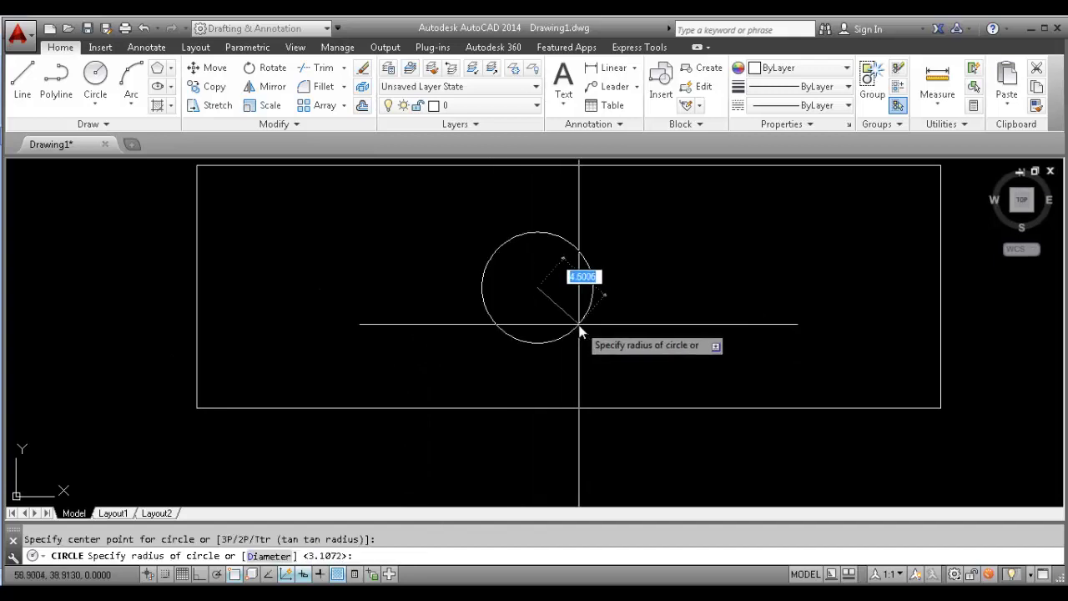
click(597, 348)
scroll(605, 325, down, 4)
middle_drag(609, 310, 501, 358)
scroll(501, 358, up, 3)
key(Escape)
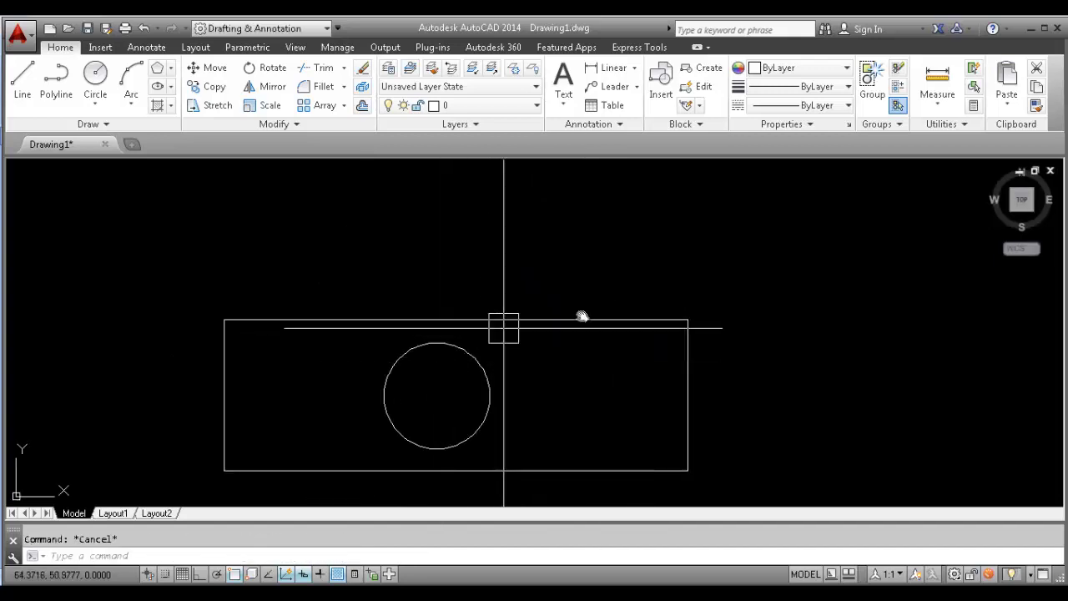
middle_drag(342, 334, 353, 274)
scroll(352, 274, down, 2)
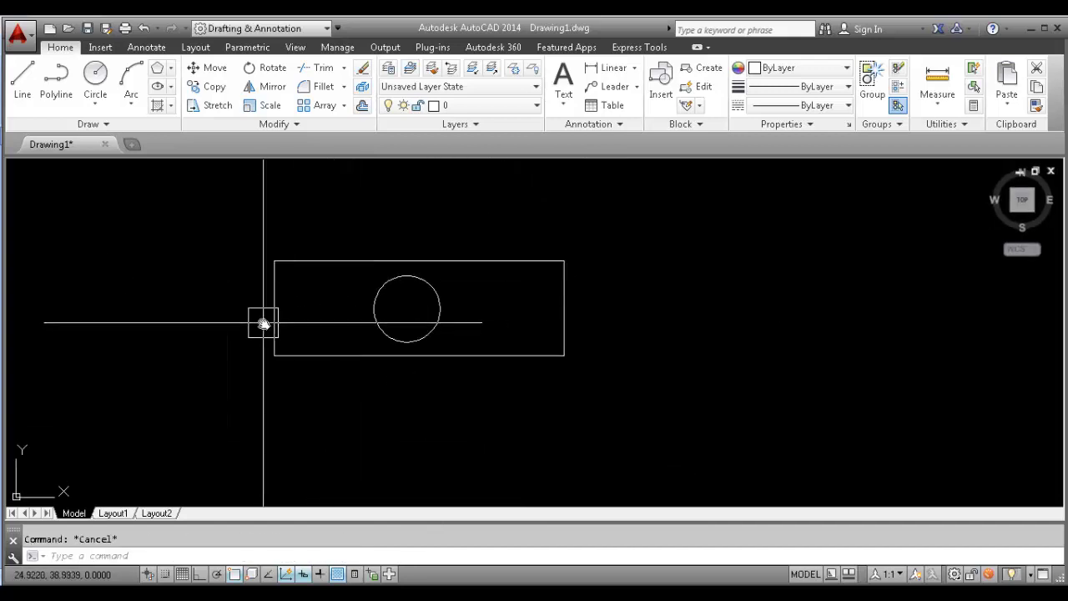
middle_drag(264, 318, 273, 322)
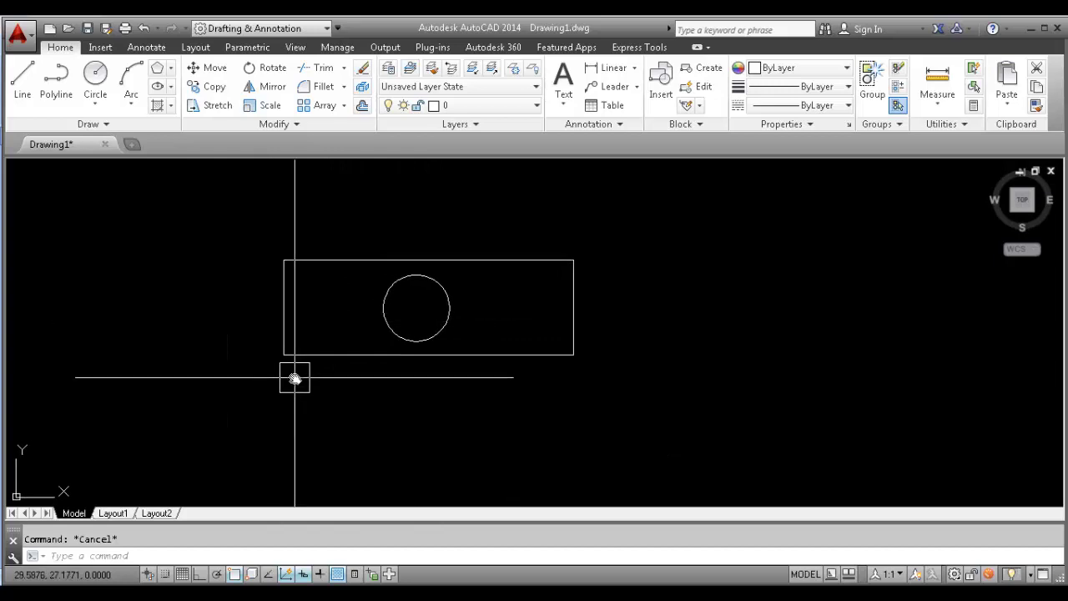
Start AREA with the Add area option and total the rectangle by picking its corners in order around the outline, back to the first
text(area)
key(Return)
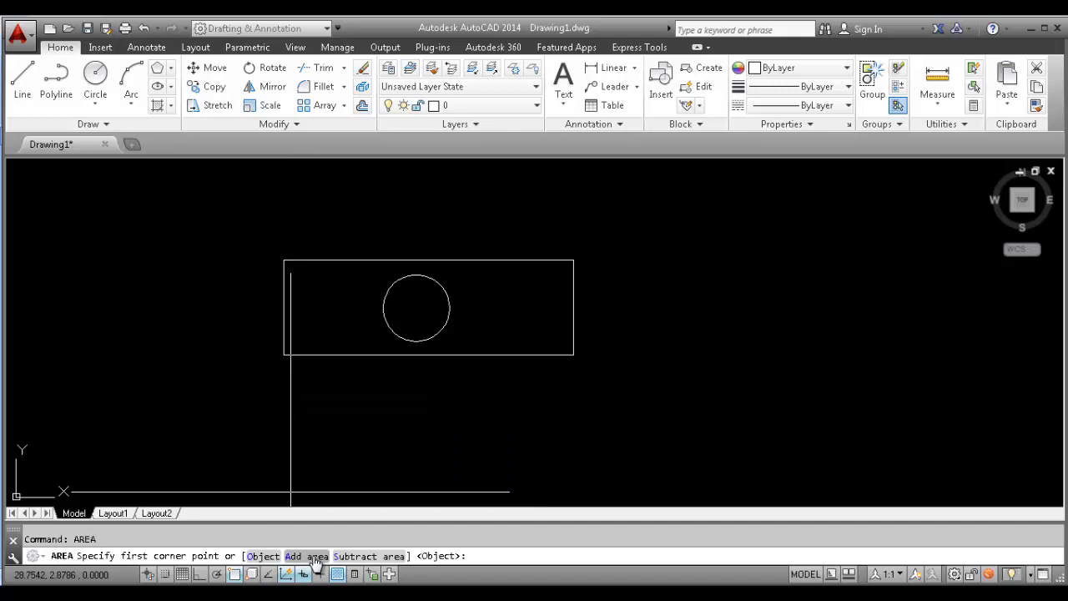
click(313, 558)
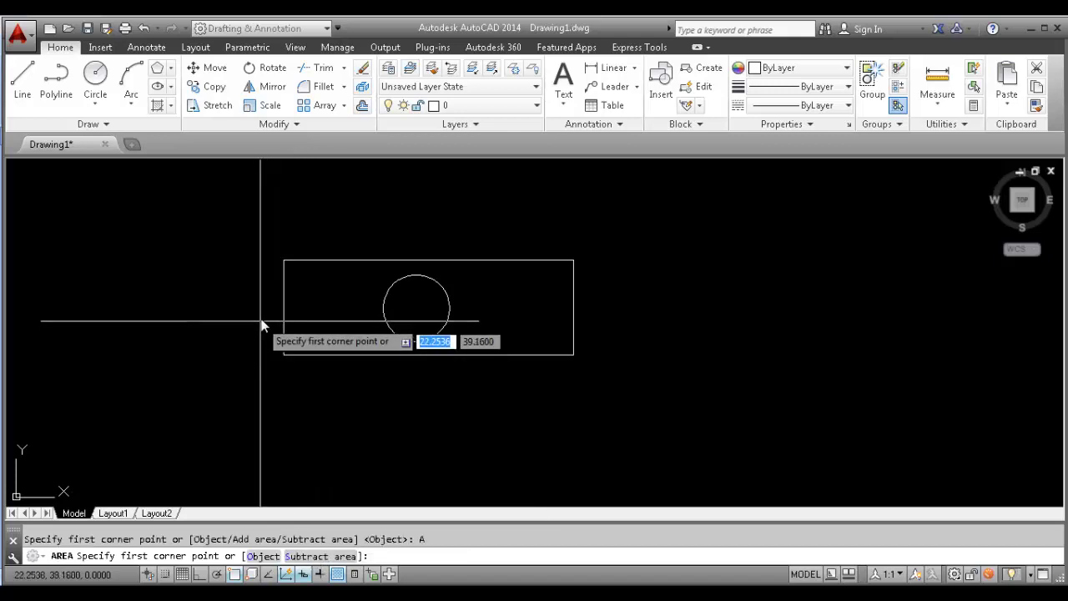
click(283, 261)
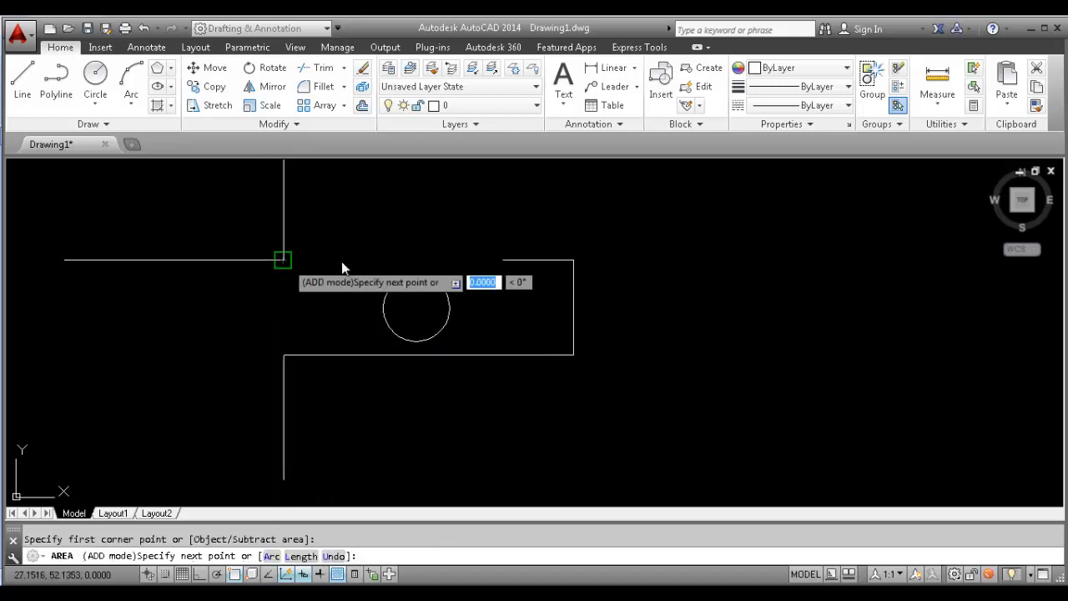
click(573, 261)
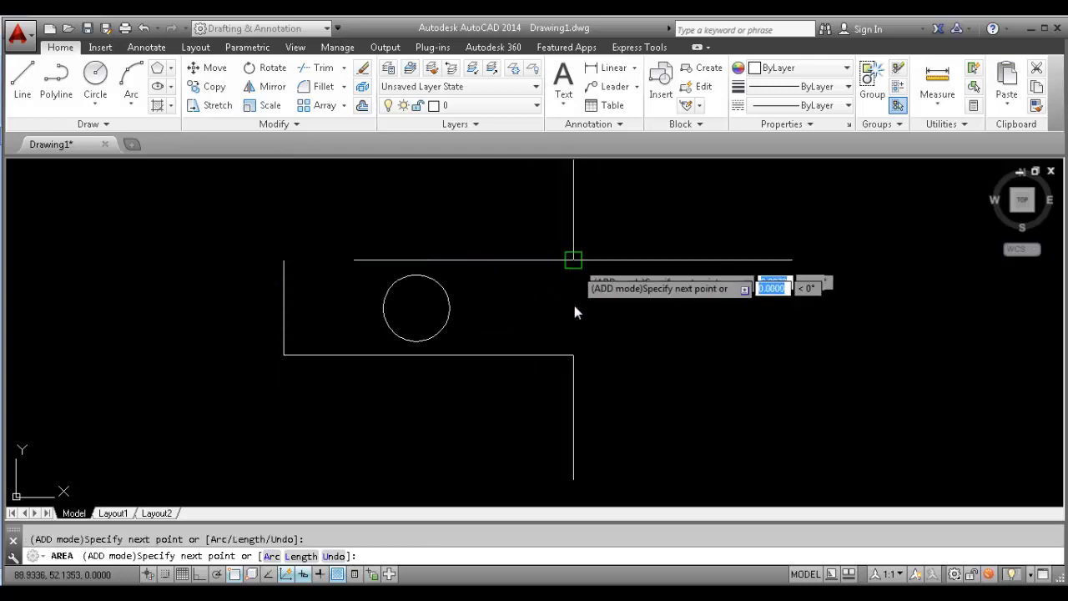
click(573, 354)
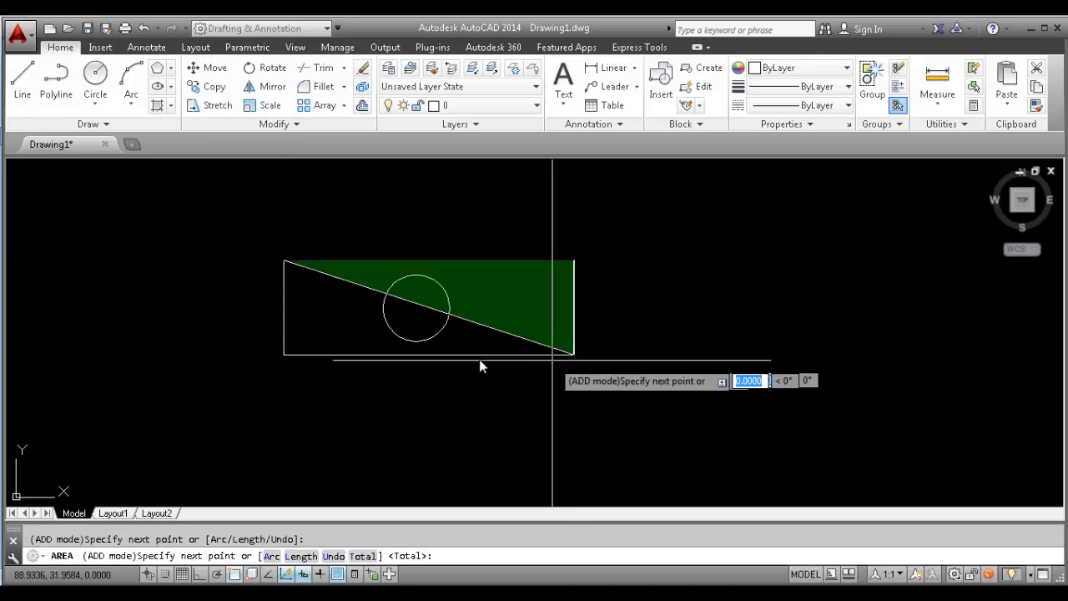
click(283, 260)
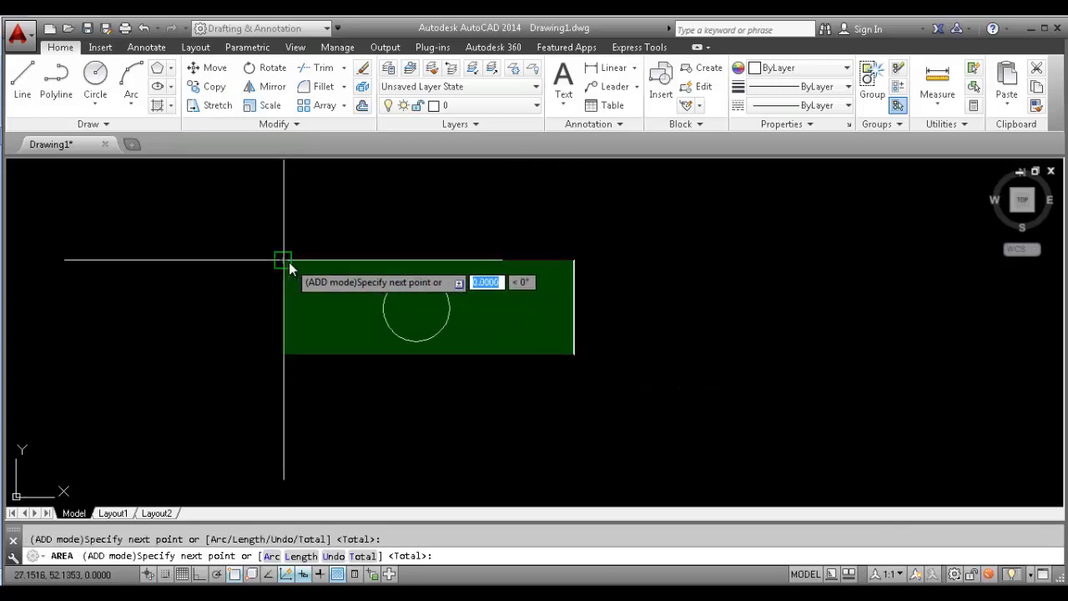
right_click(288, 265)
click(305, 273)
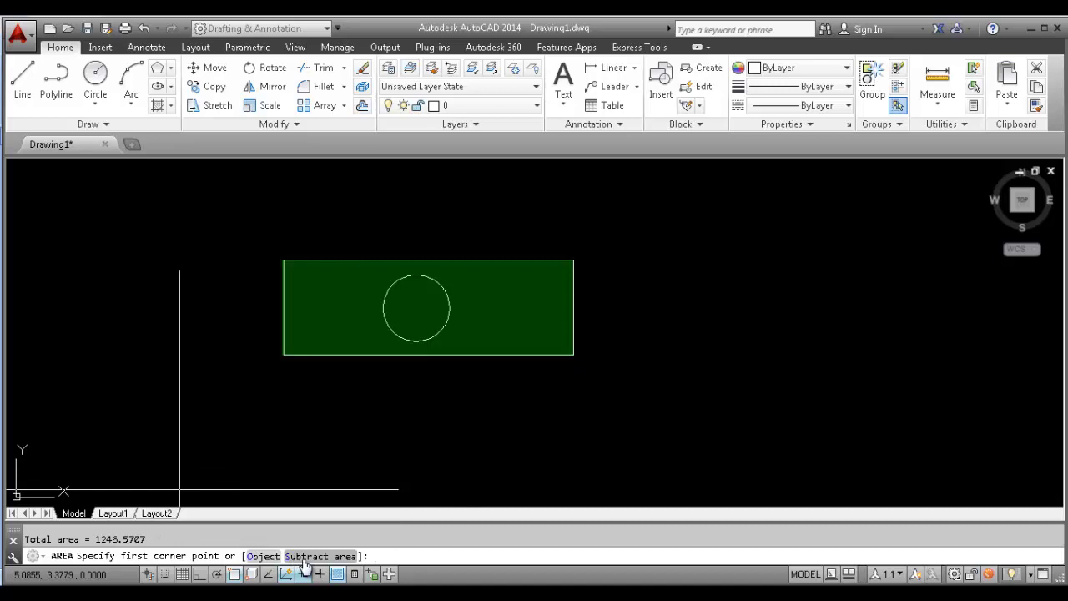
Subtract the circle from the running area total using AREA's Subtract area mode with the Object option
click(307, 555)
scroll(396, 287, up, 4)
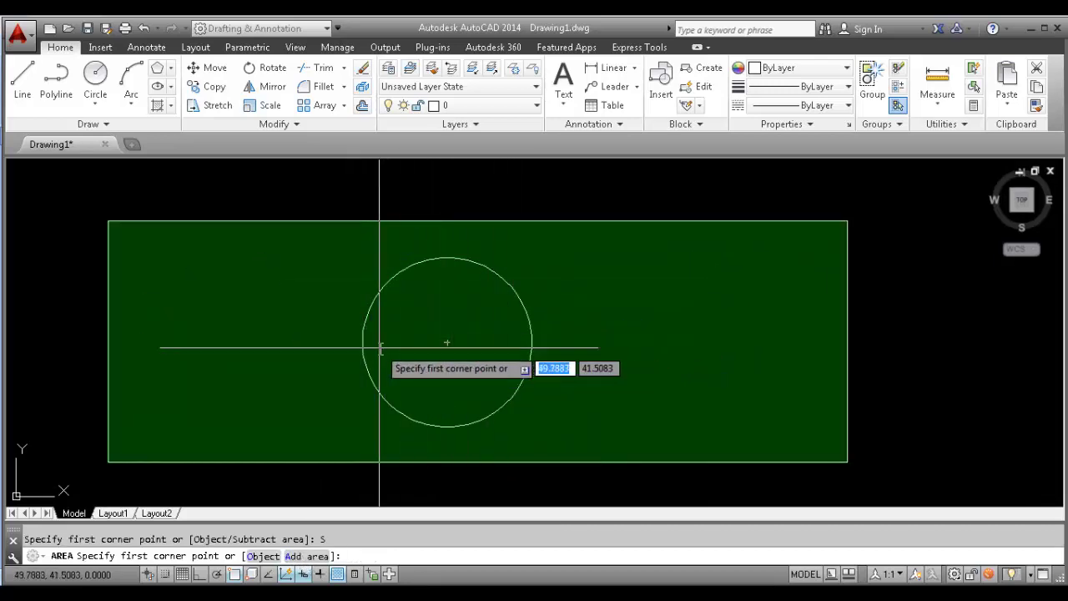
scroll(379, 346, down, 4)
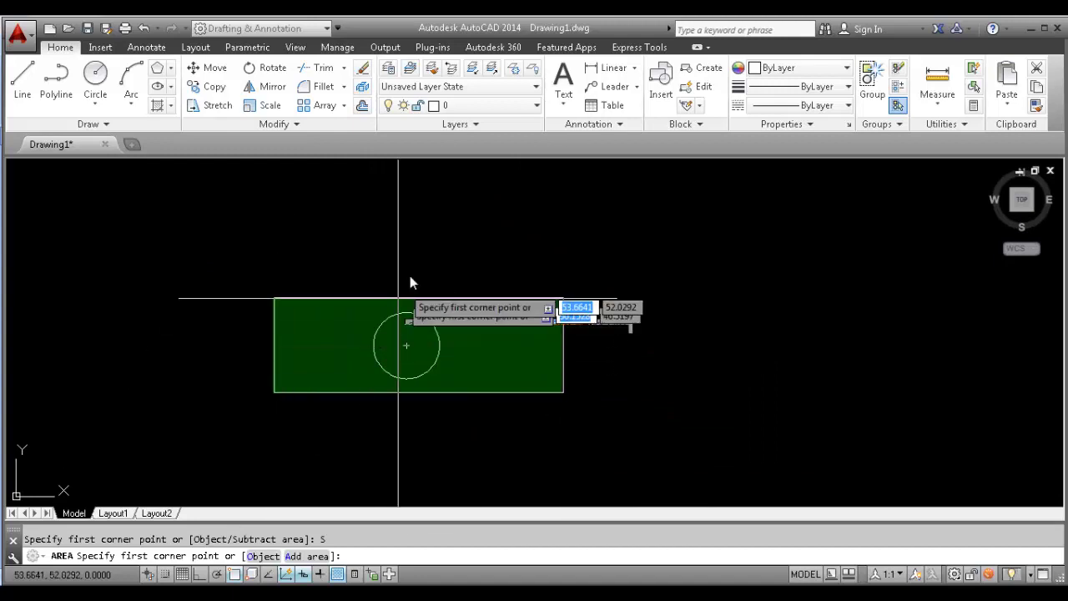
click(263, 556)
scroll(396, 315, up, 4)
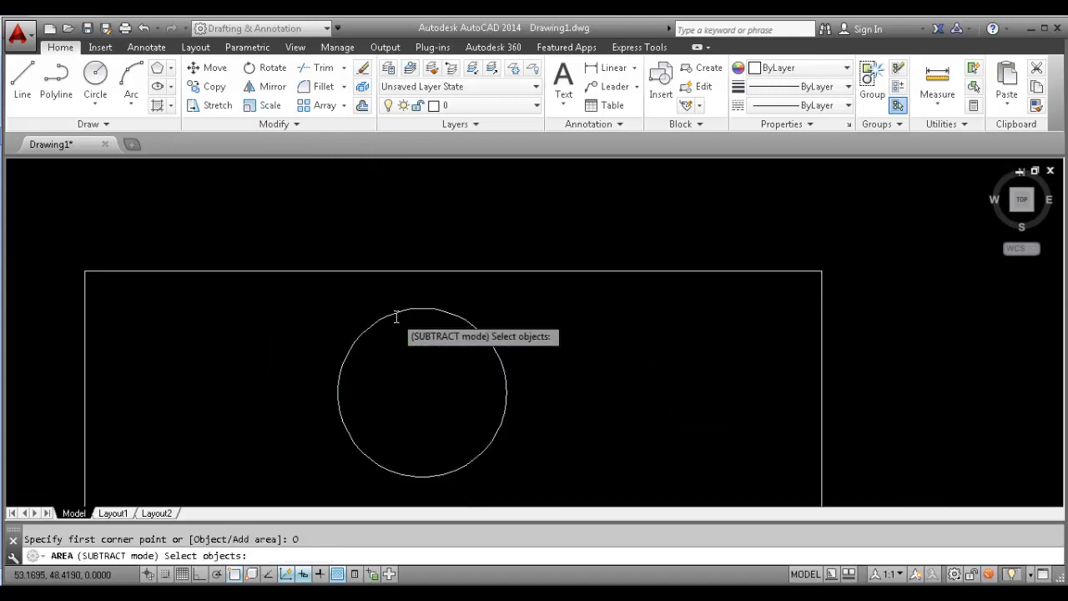
scroll(367, 322, up, 4)
click(363, 324)
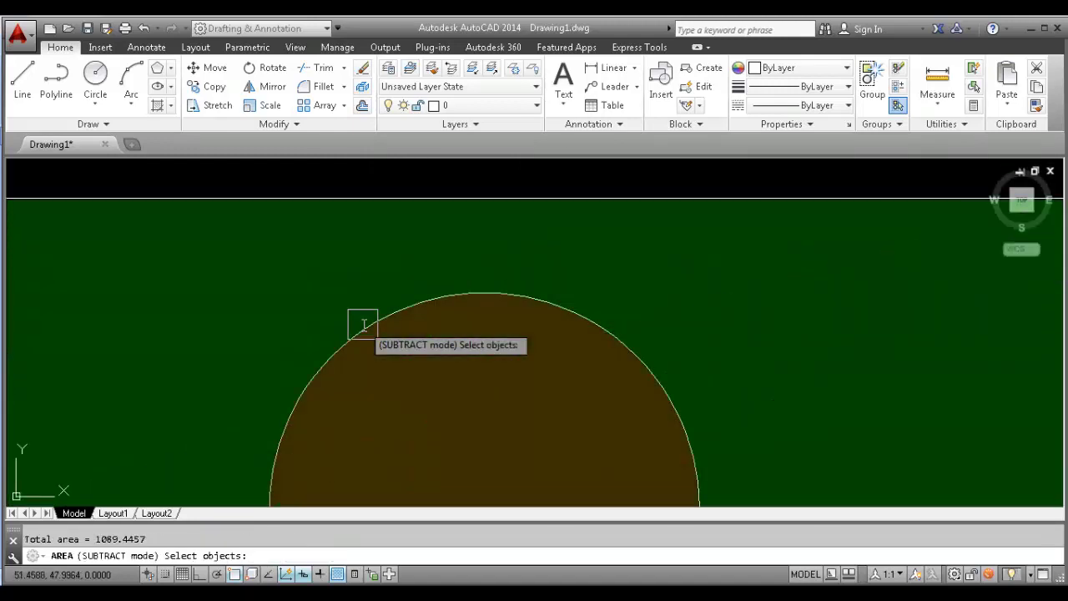
scroll(363, 324, down, 5)
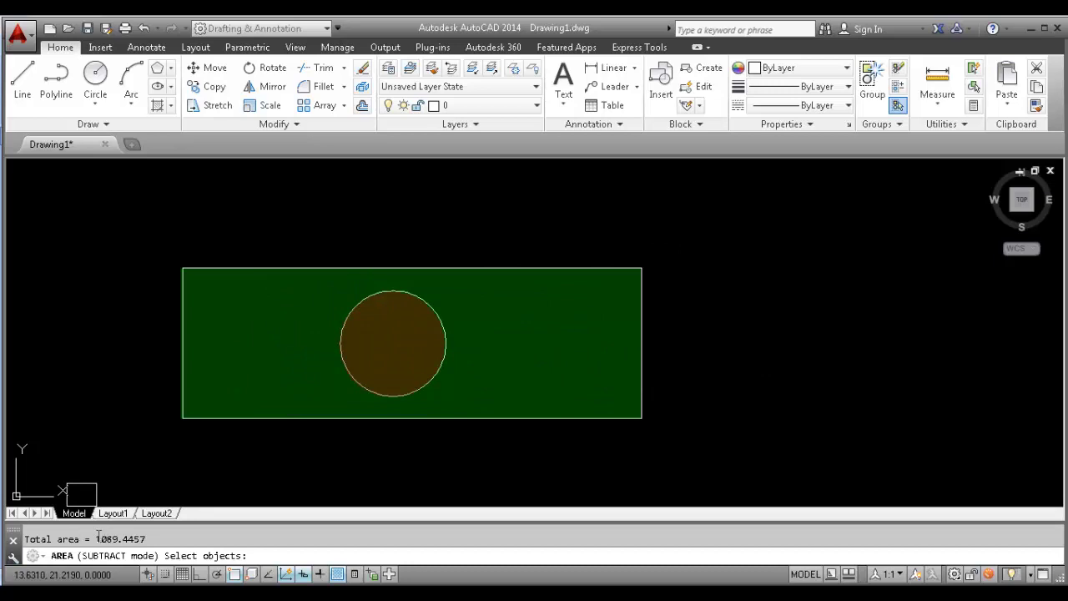
drag(95, 538, 142, 538)
scroll(544, 281, down, 2)
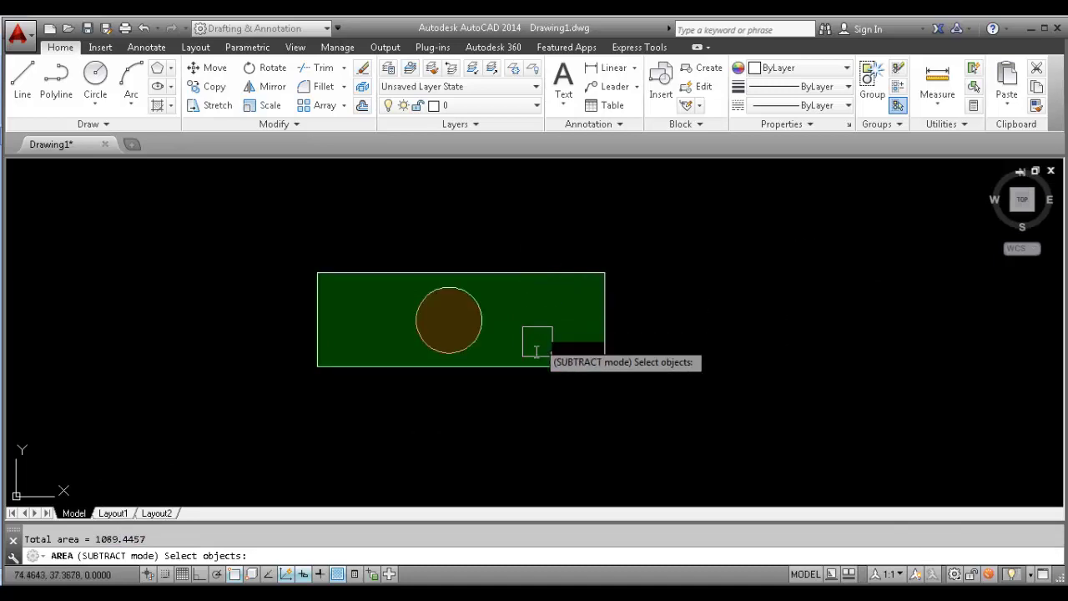
scroll(535, 351, up, 4)
scroll(584, 400, down, 2)
middle_drag(556, 397, 565, 407)
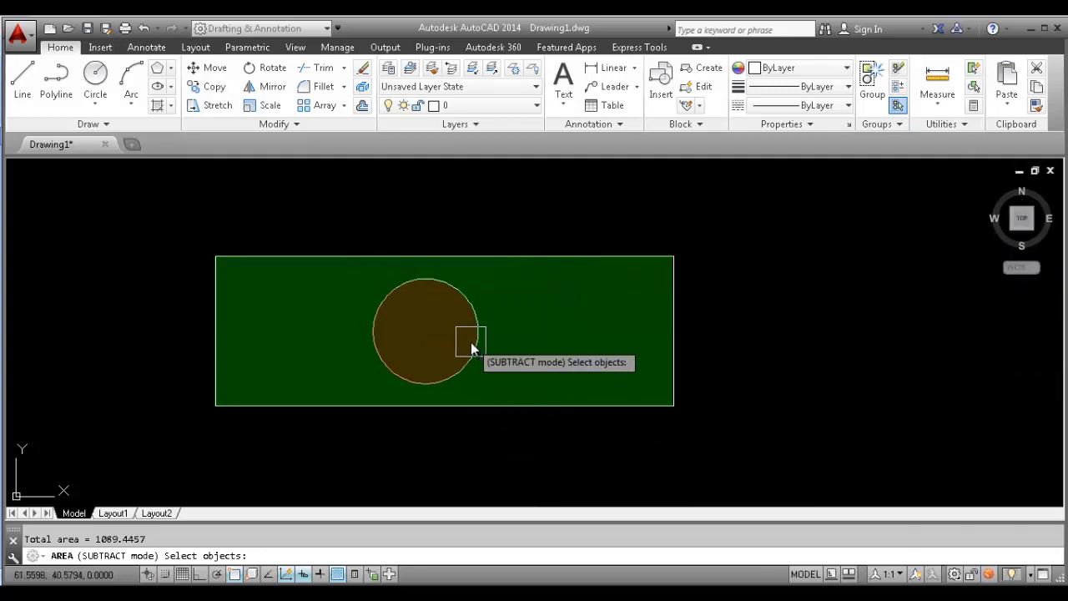
middle_drag(541, 417, 560, 382)
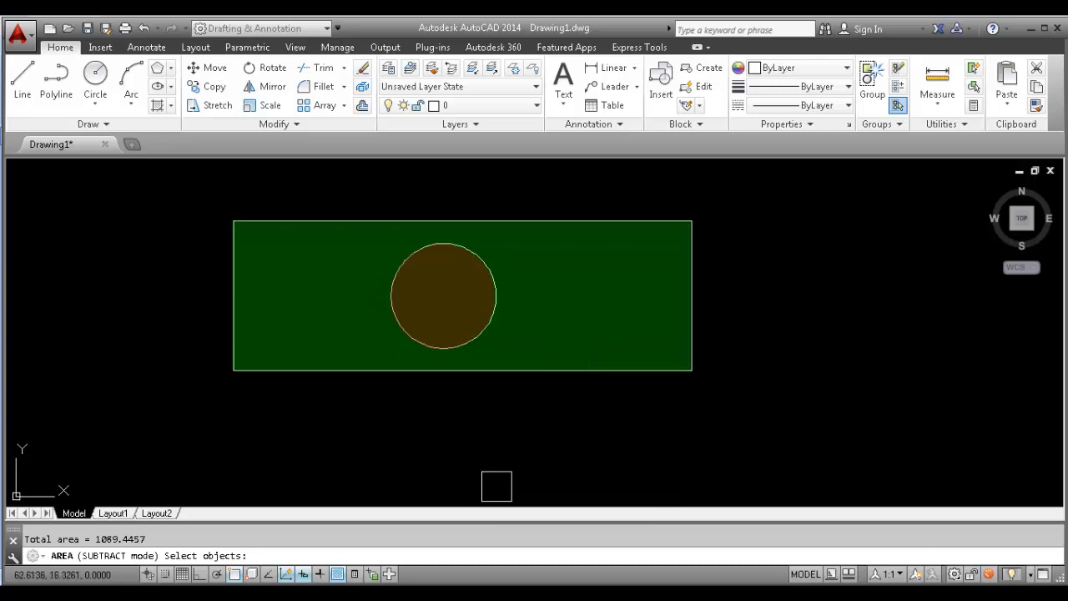
mouse_move(409, 592)
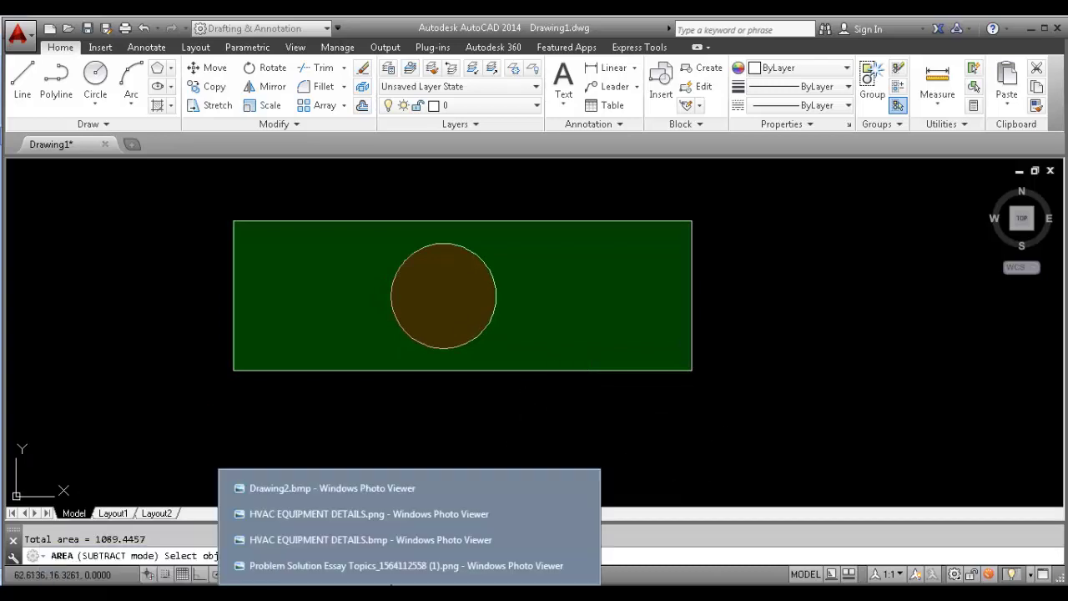
click(359, 565)
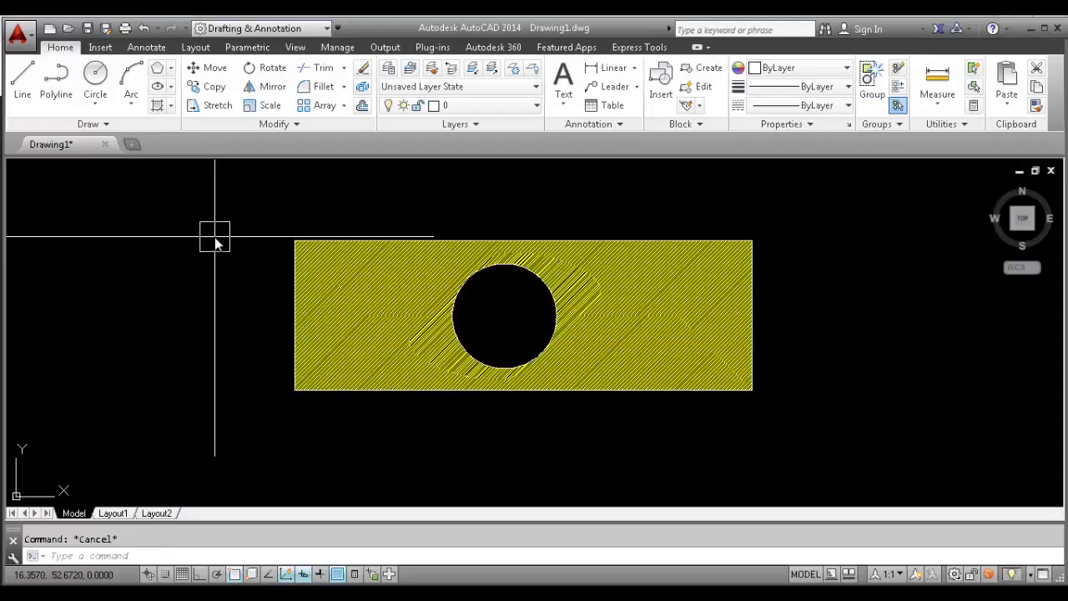
text(bmpout)
key(Return)
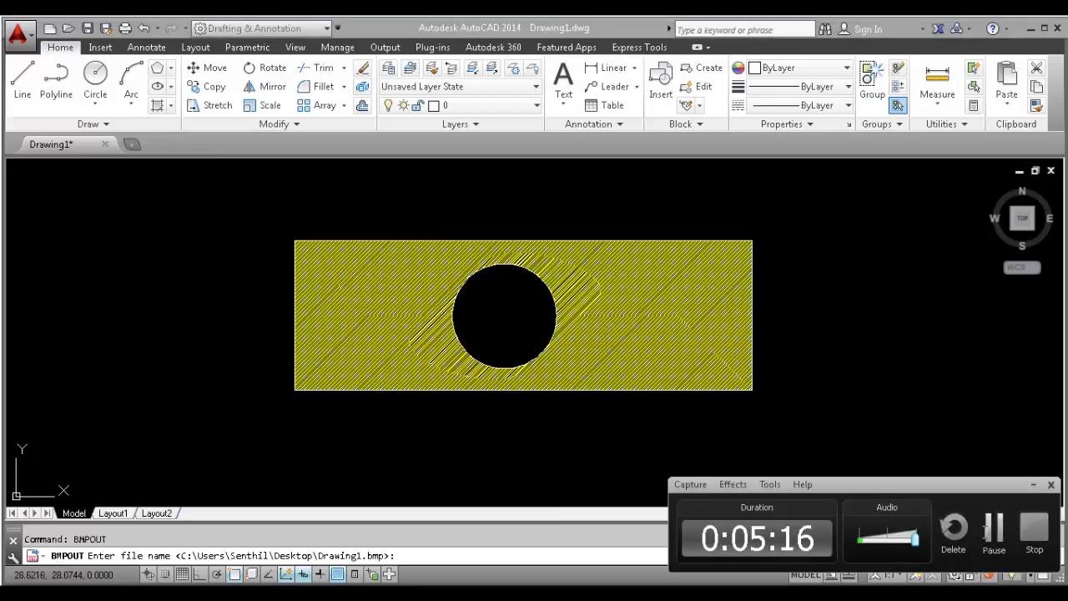
key(Escape)
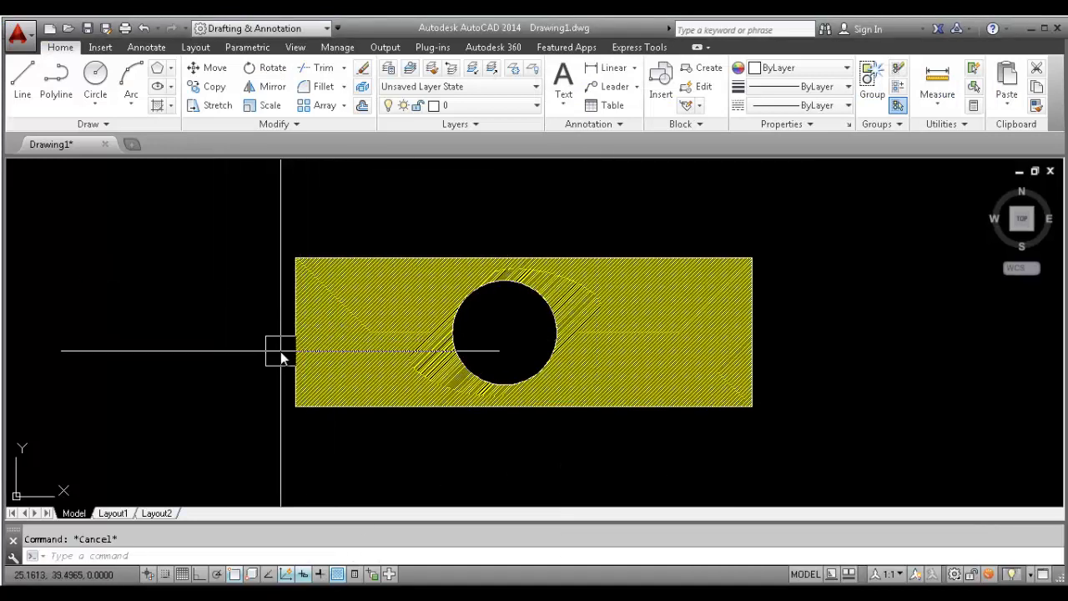
Start the BMPOUT raster export of the hatched rectangle and create a new folder on the Desktop from its save dialog
text(bmpo)
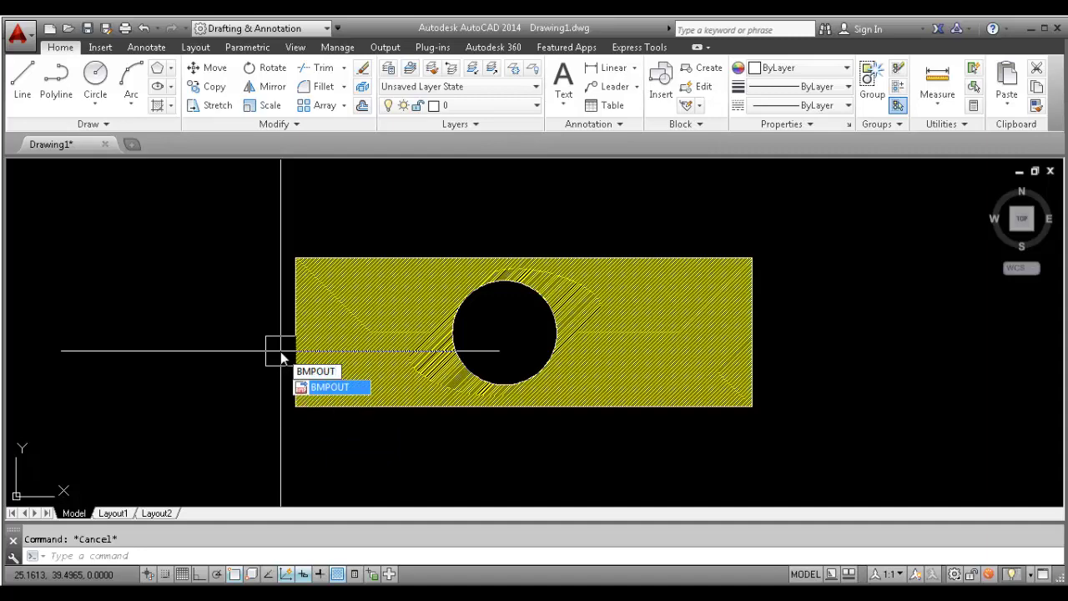
text(ut)
key(Return)
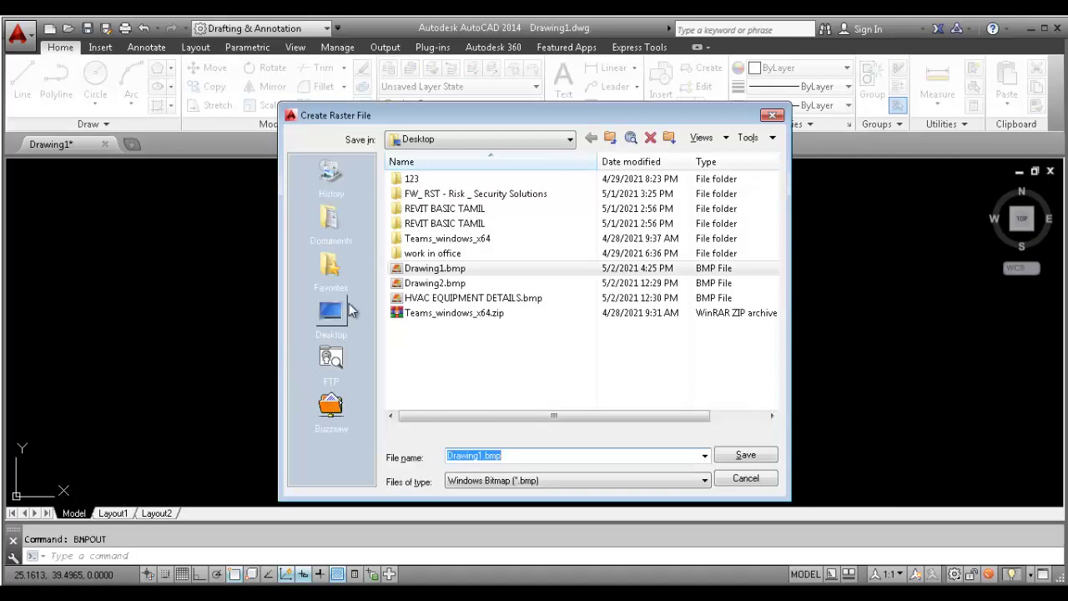
drag(398, 119, 321, 450)
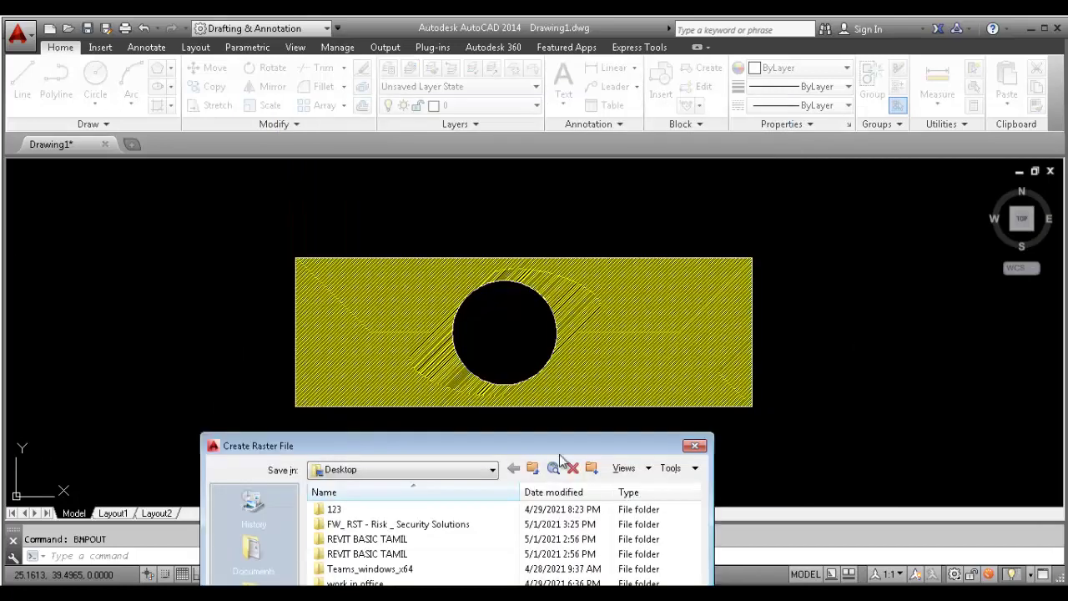
drag(417, 451, 487, 165)
click(661, 184)
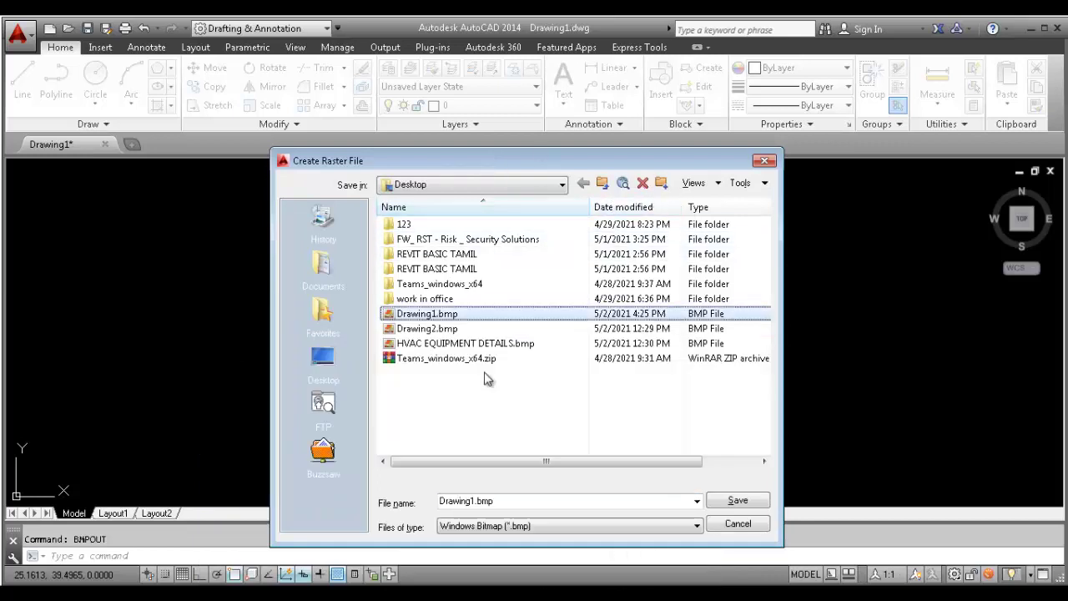
click(438, 373)
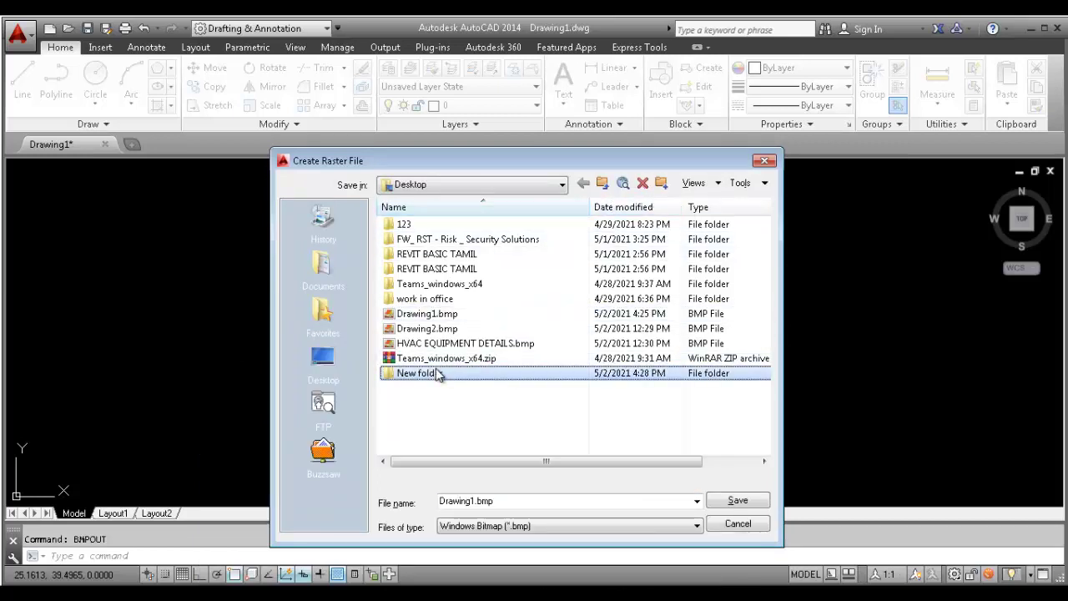
Save the exported drawing on the Desktop as a Windows Bitmap file named SNAP-1
click(511, 499)
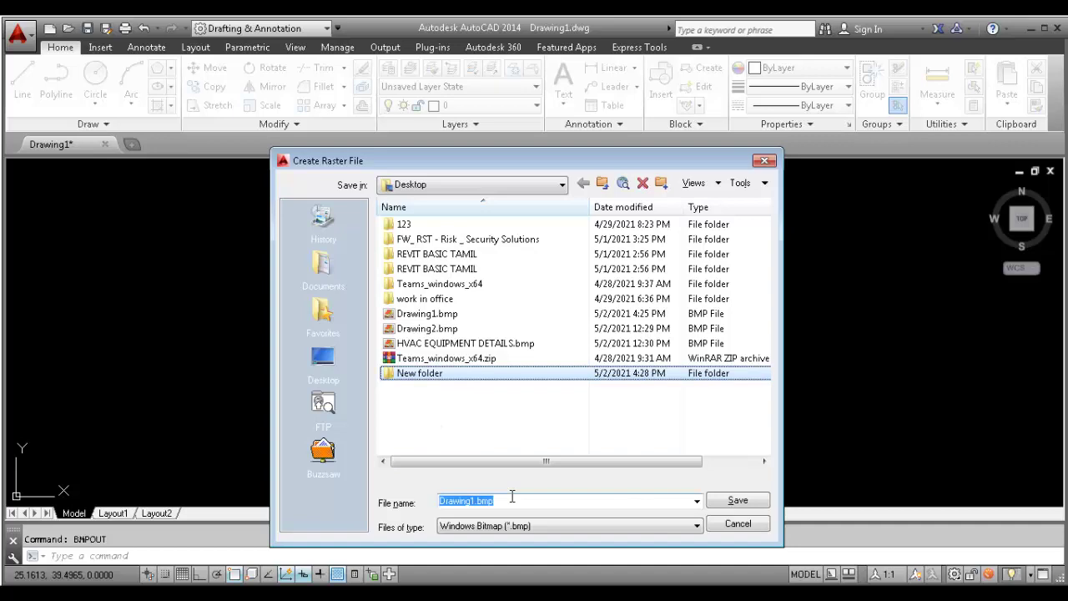
key(BackSpace)
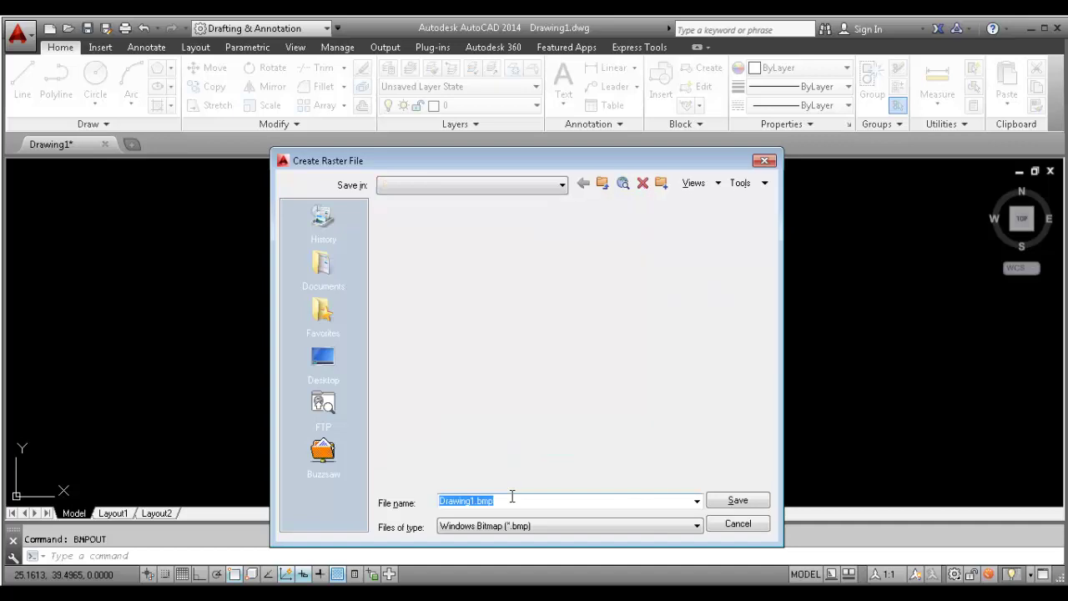
click(323, 359)
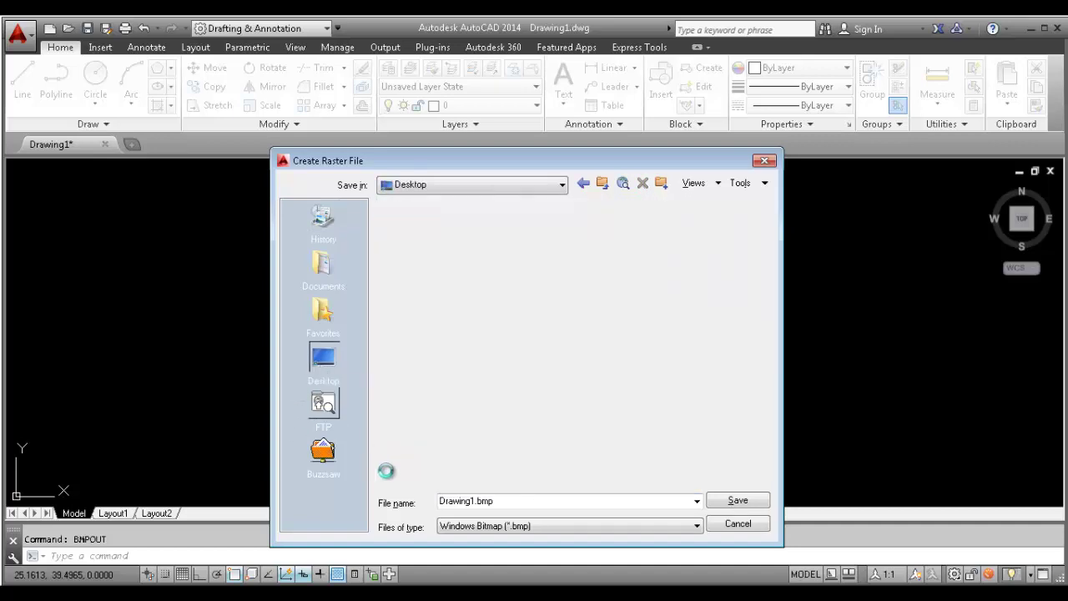
text(SNAP-1)
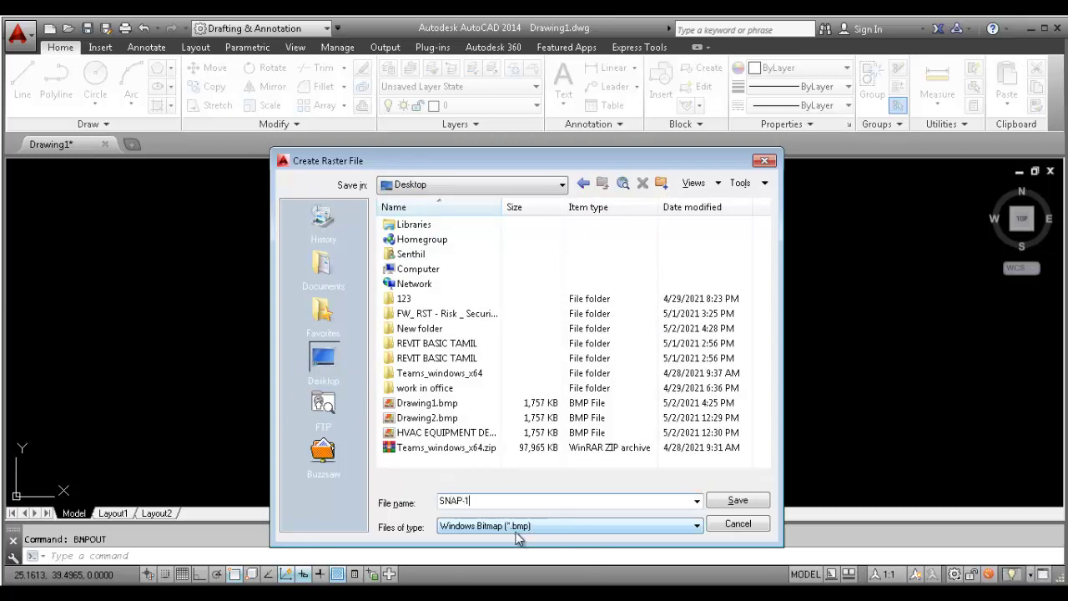
click(739, 499)
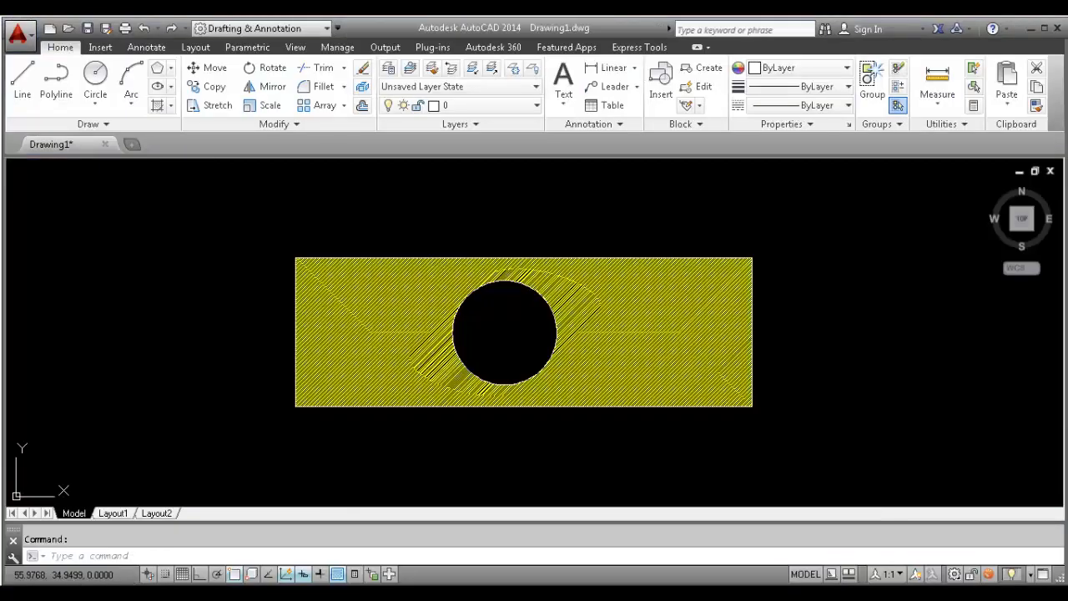
Open SNAP-1.bmp from the Desktop folder in Windows Photo Viewer to check the exported bitmap, and return to the AutoCAD drawing
click(100, 513)
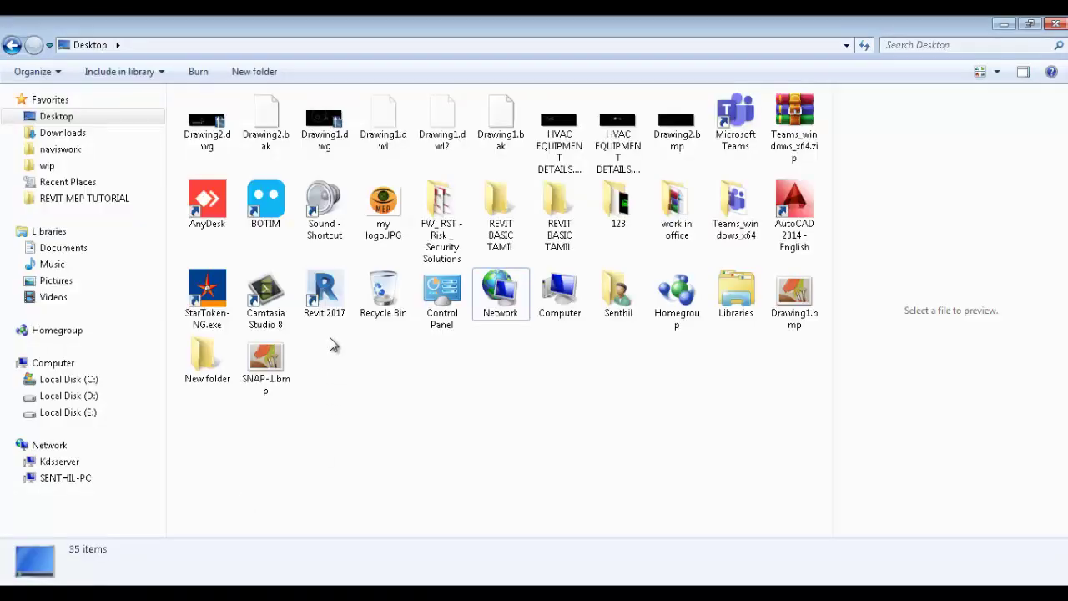
click(270, 378)
right_click(282, 373)
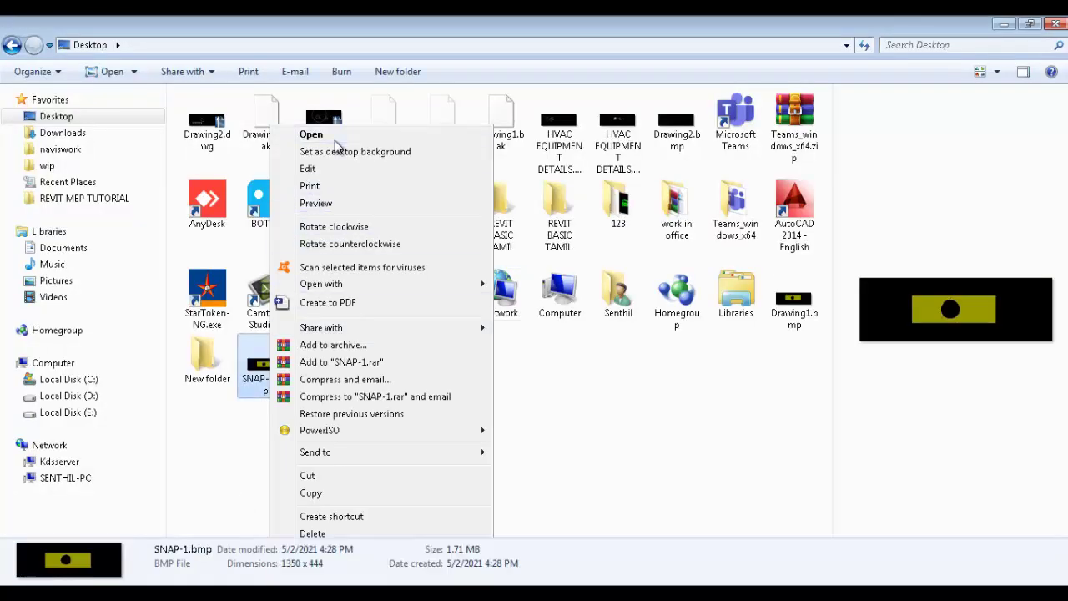
click(334, 134)
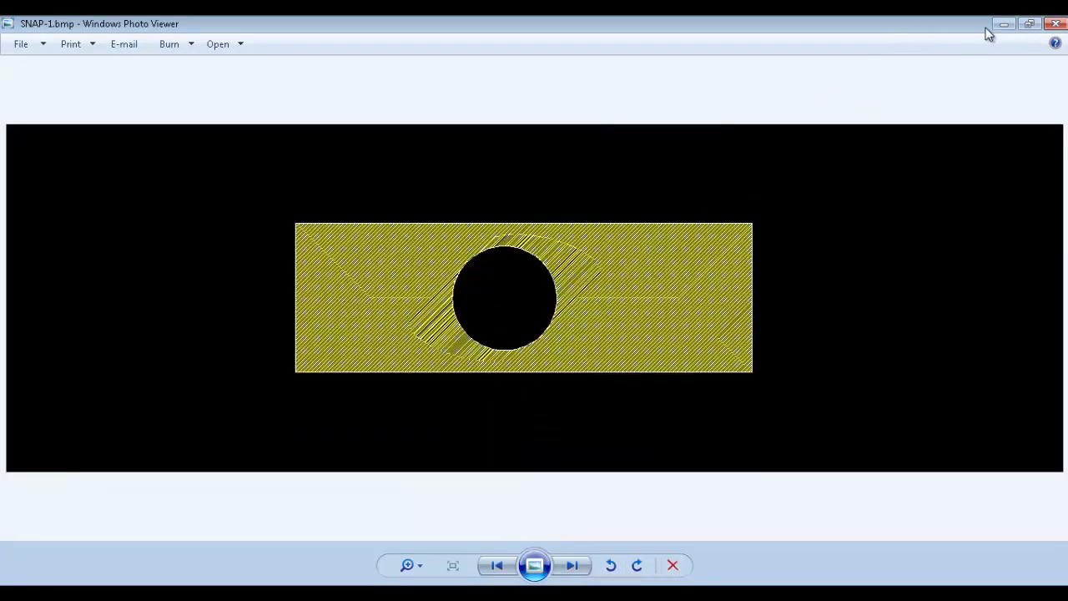
click(1004, 24)
click(1004, 24)
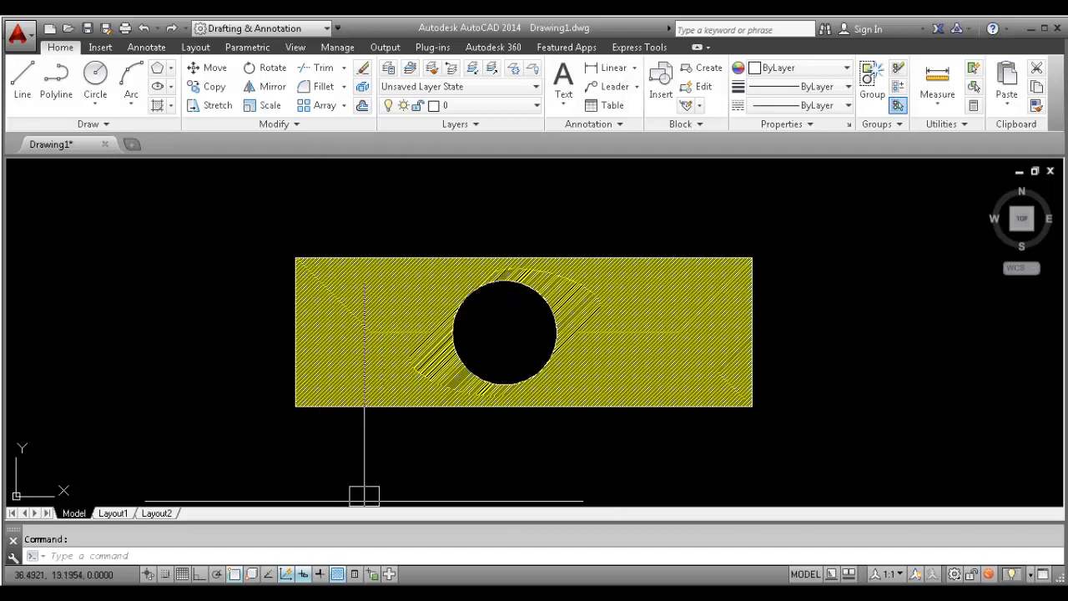
Try to export the drawing with PNGOUT as a Portable Network Graphics file named SNAP-2 on the Desktop
key(alt+Tab)
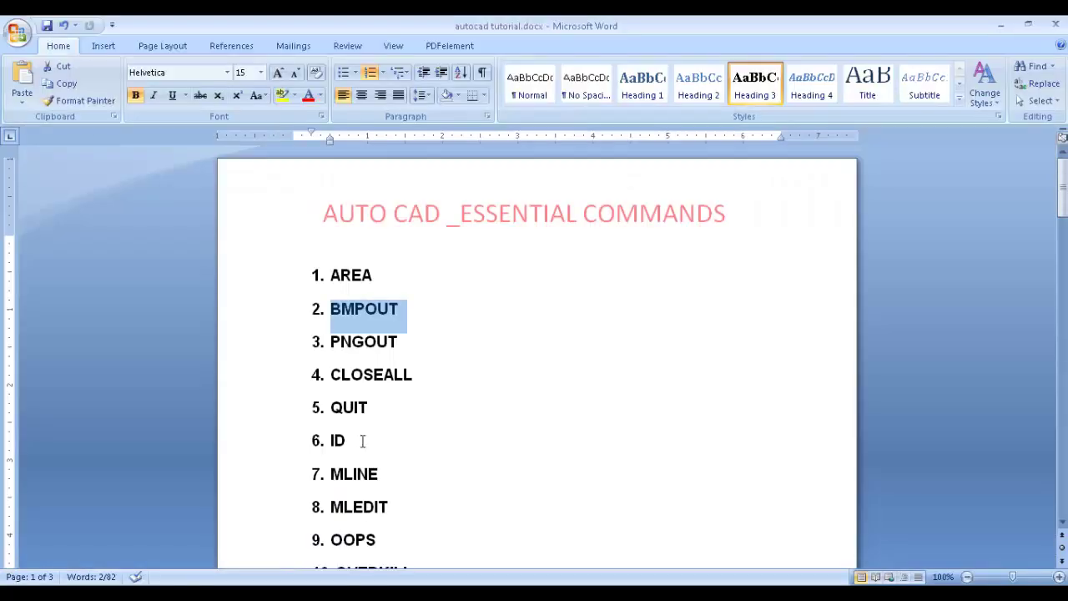
click(1001, 23)
text(PN)
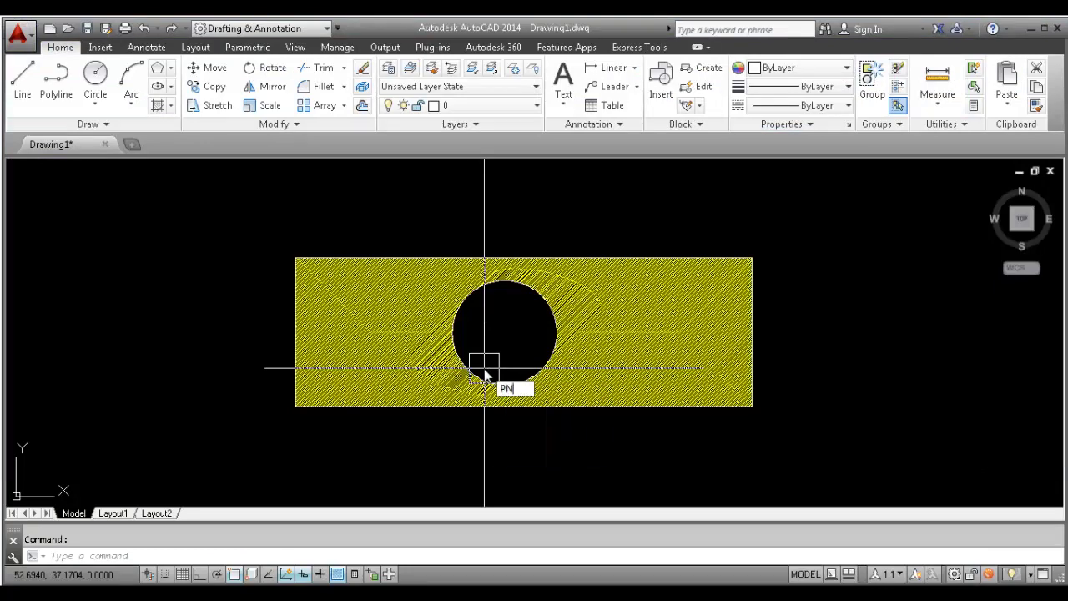
text(GOUT)
key(Return)
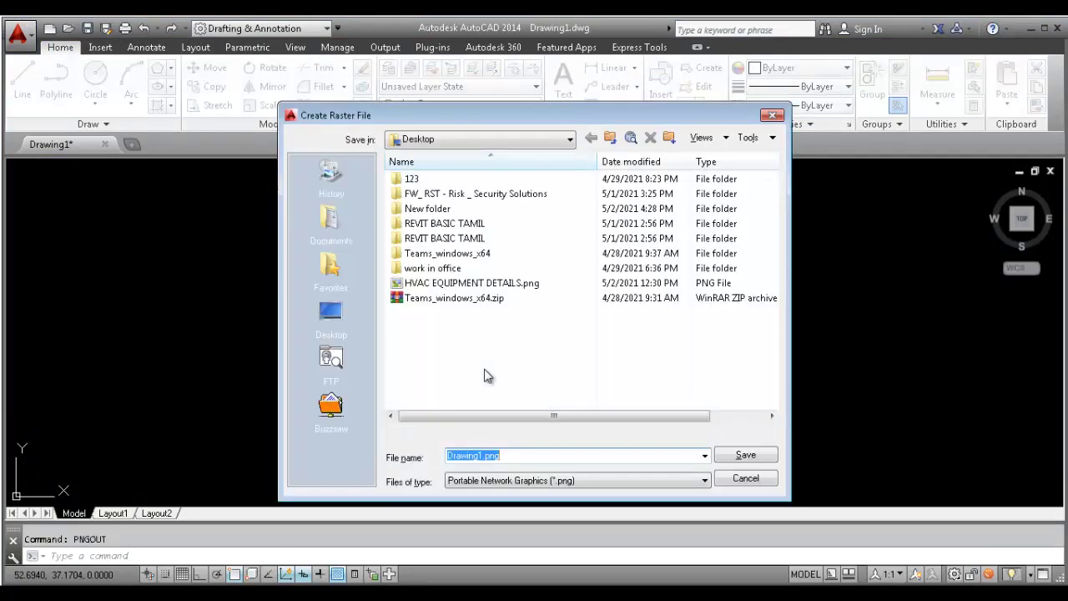
text(SNAP)
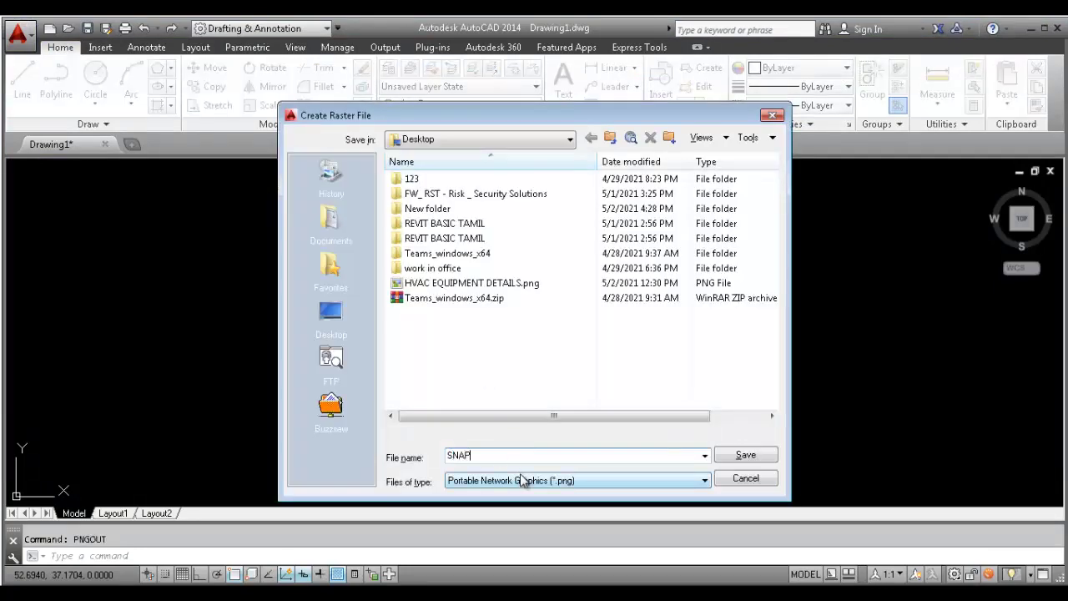
text(-2)
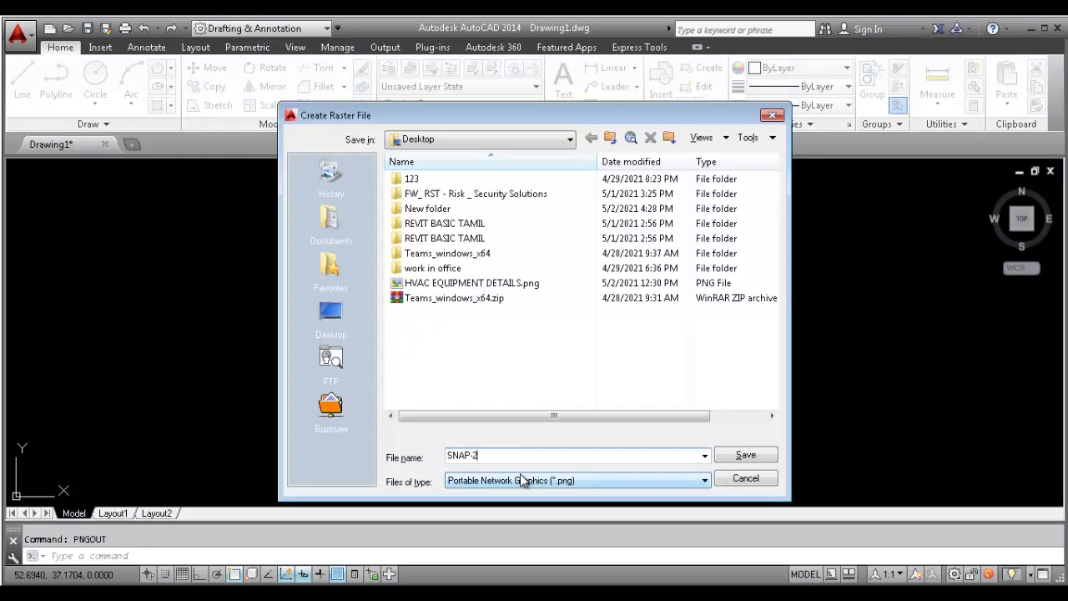
click(734, 458)
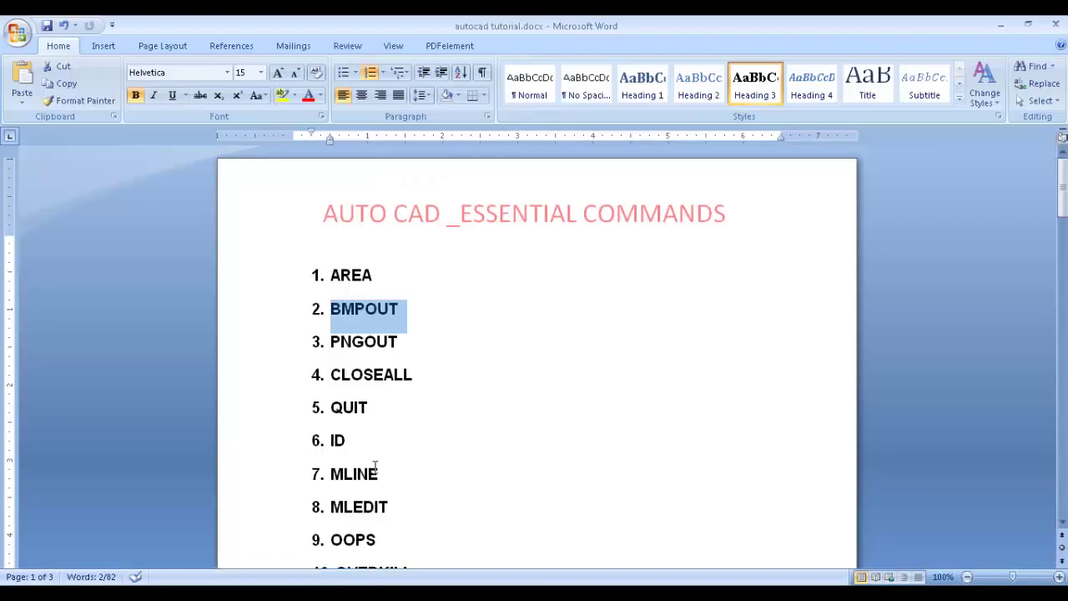
Highlight BMPOUT and PNGOUT in the Word command list, and cancel the pending PNGOUT object selection in AutoCAD
drag(361, 313, 398, 344)
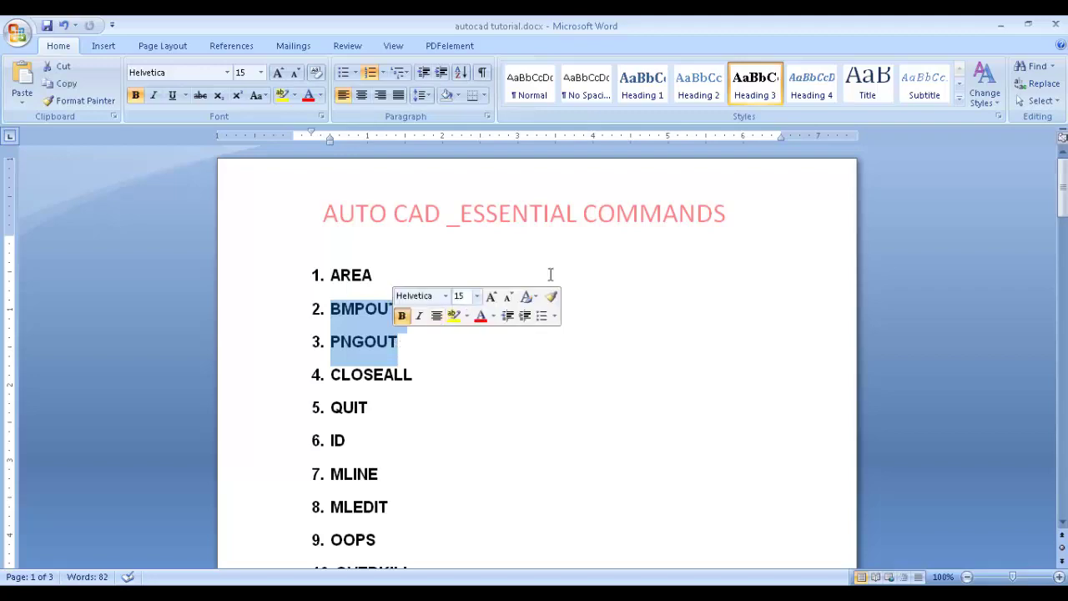
click(1001, 25)
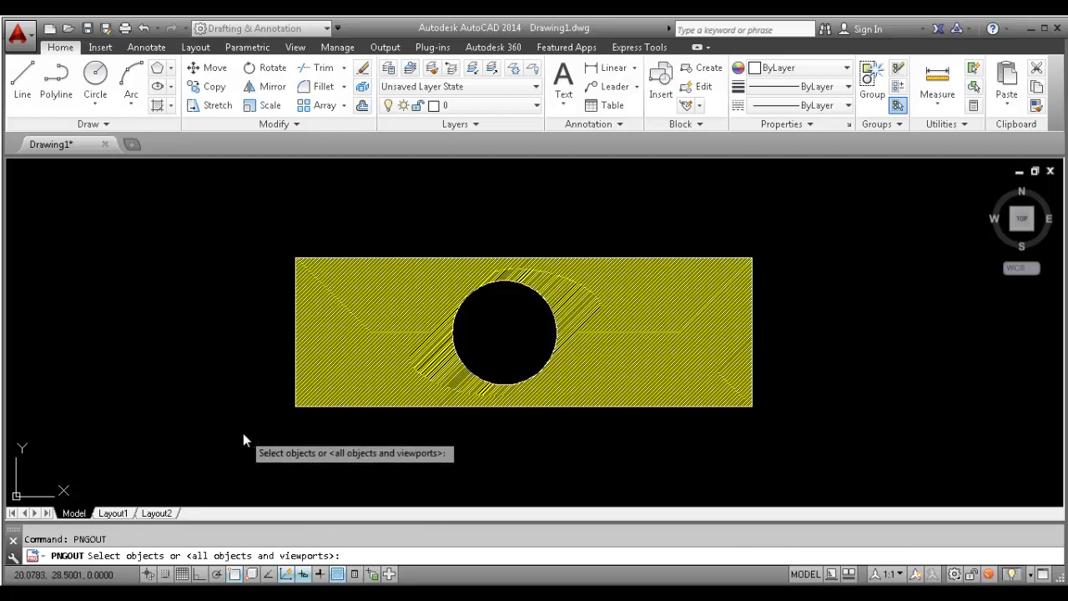
key(Escape)
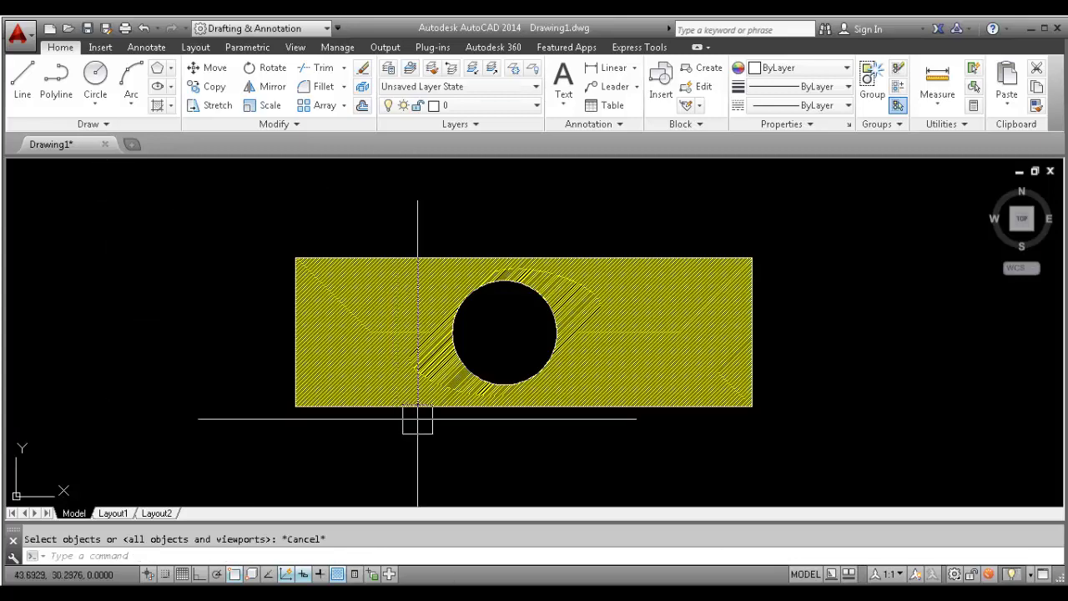
Locate CLOSEALL in the Word command list, and create two new AutoCAD drawings from the acad.dwt template
key(alt+Tab)
click(384, 375)
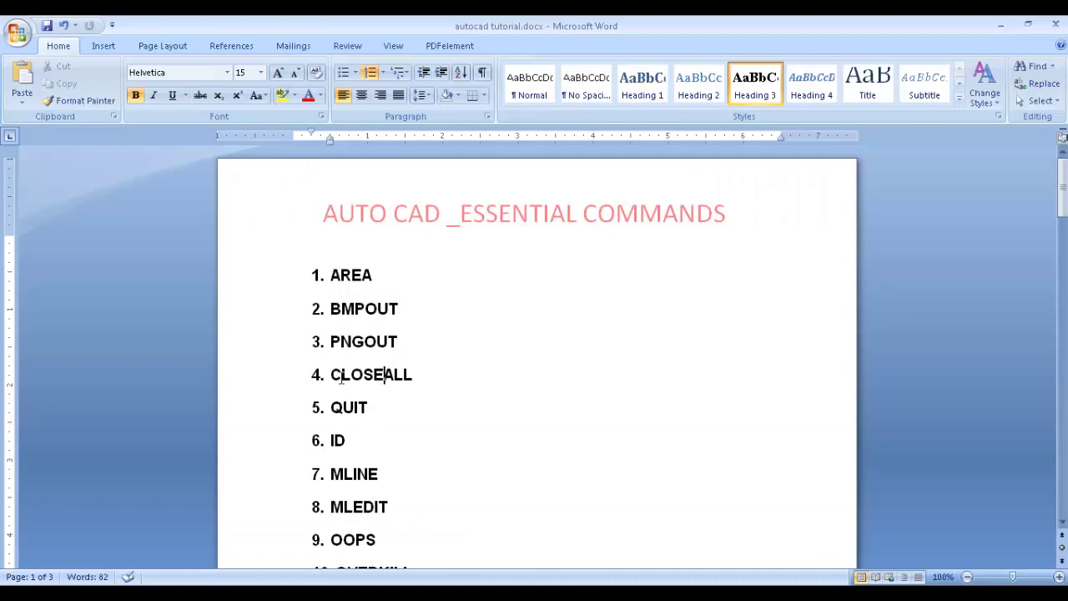
click(1001, 25)
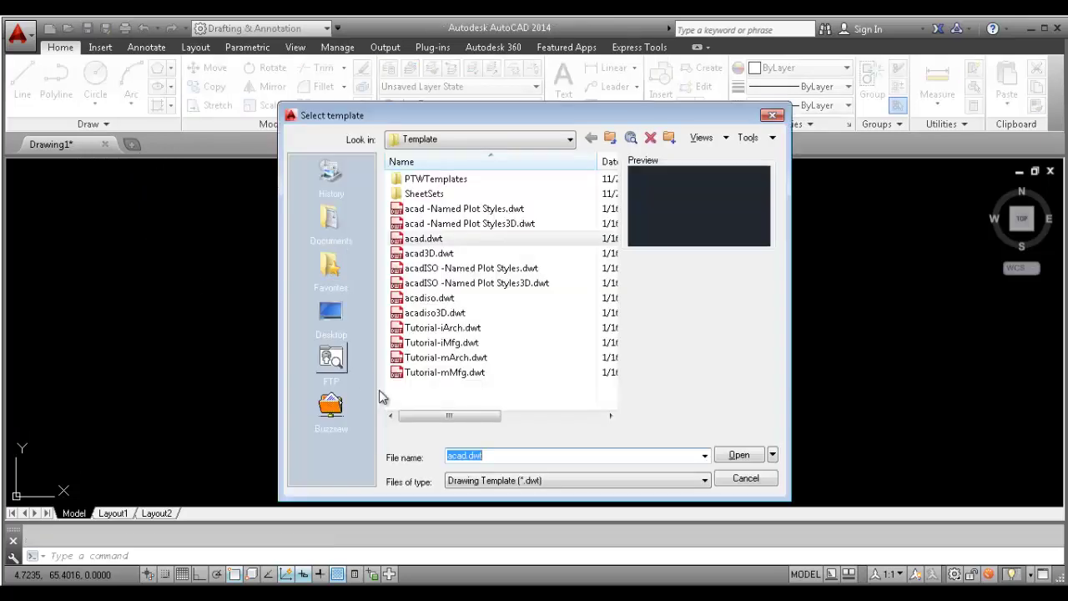
click(722, 452)
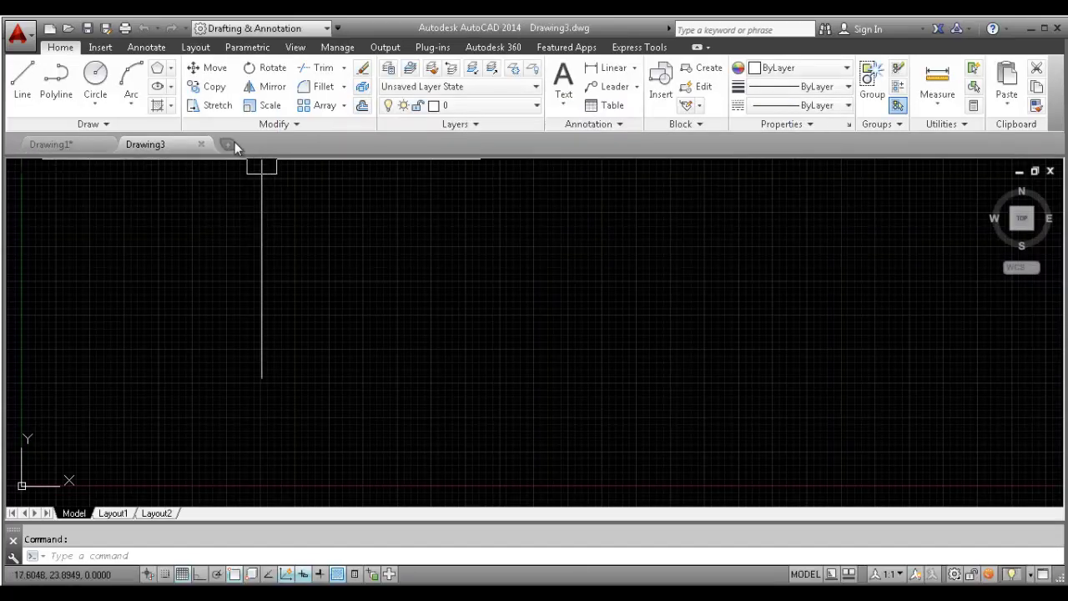
key(ctrl+n)
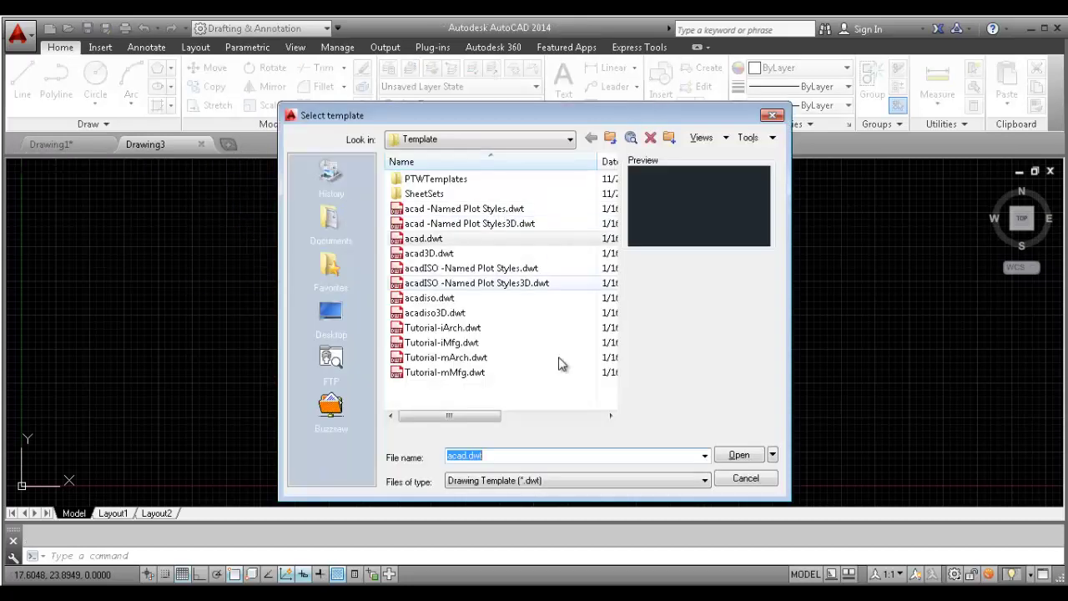
key(Return)
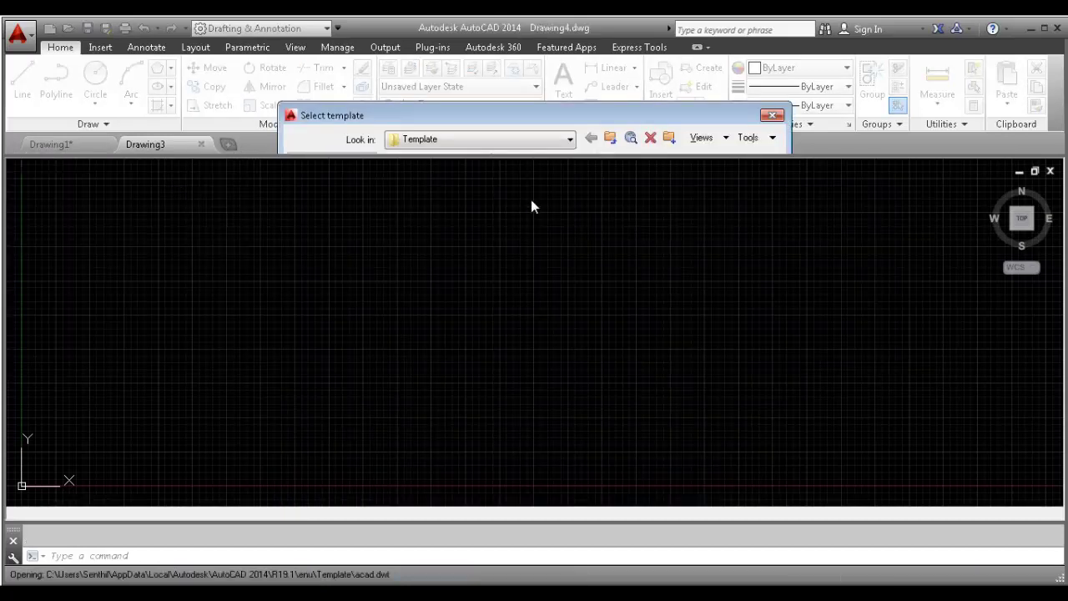
Draw a large circle freehand in the left part of Drawing4
click(190, 232)
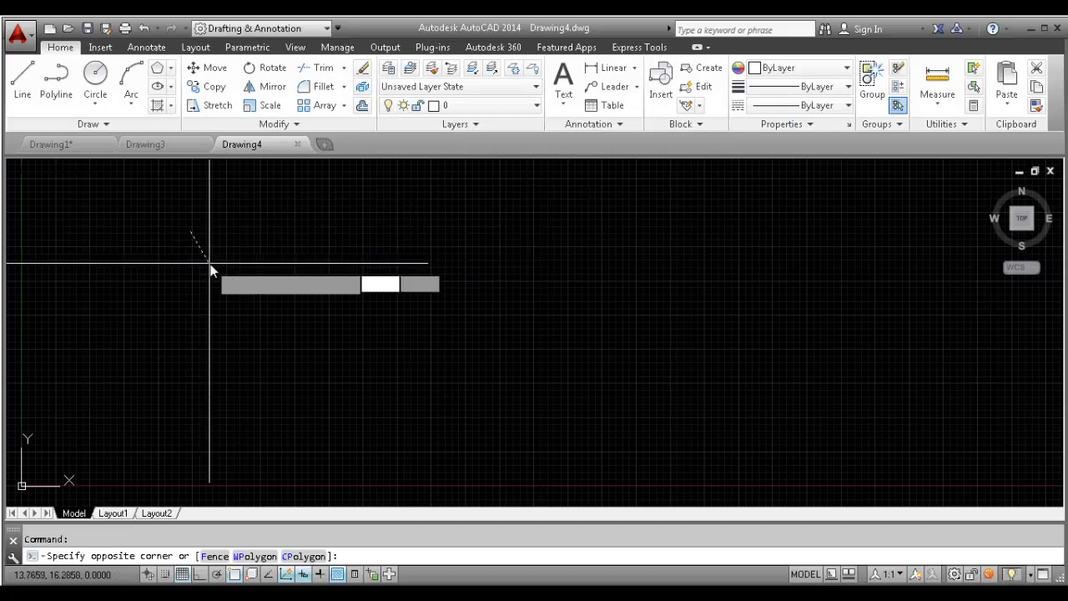
key(Escape)
text(c)
key(Return)
click(276, 286)
click(369, 371)
key(Escape)
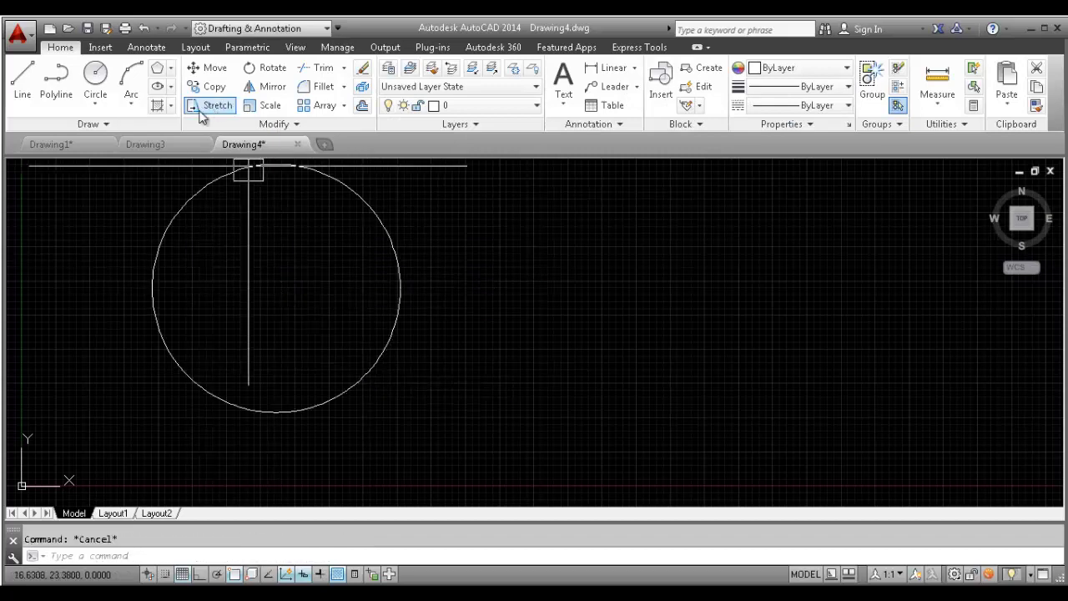
Draw a nearly square rectangle freehand in Drawing3
click(167, 146)
text(REC)
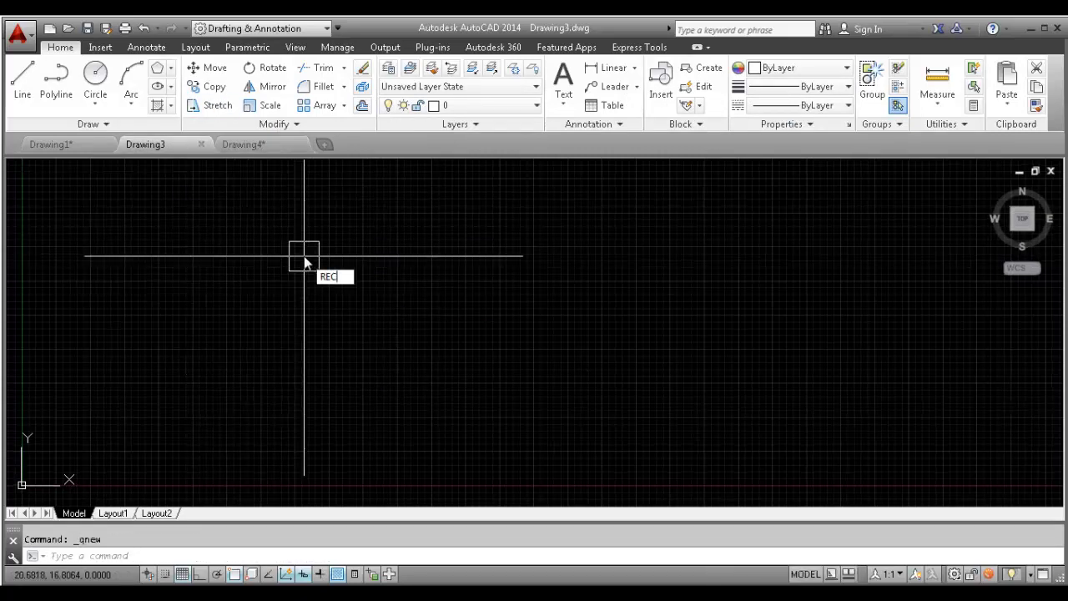
key(Return)
click(302, 258)
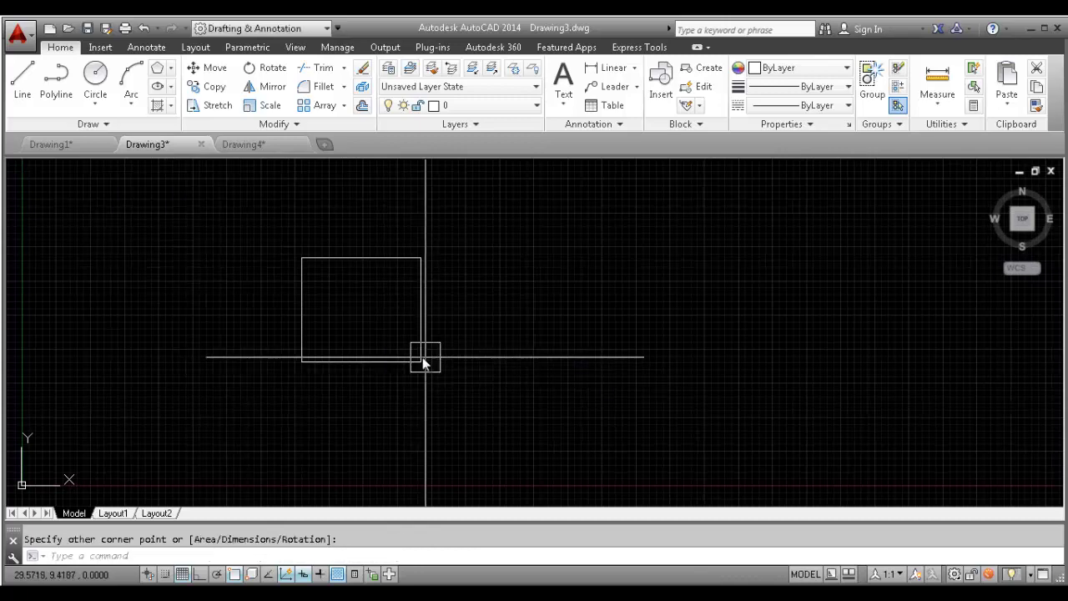
click(421, 361)
key(Escape)
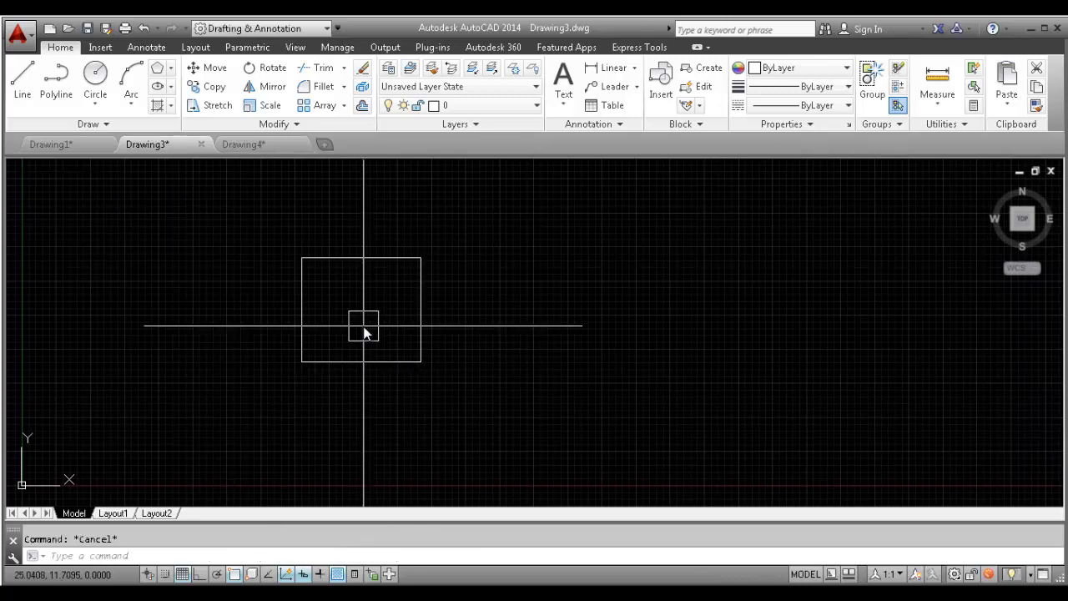
Save the rectangle drawing on the Desktop as Drawing3.dwg in AutoCAD 2013 format
key(ctrl+s)
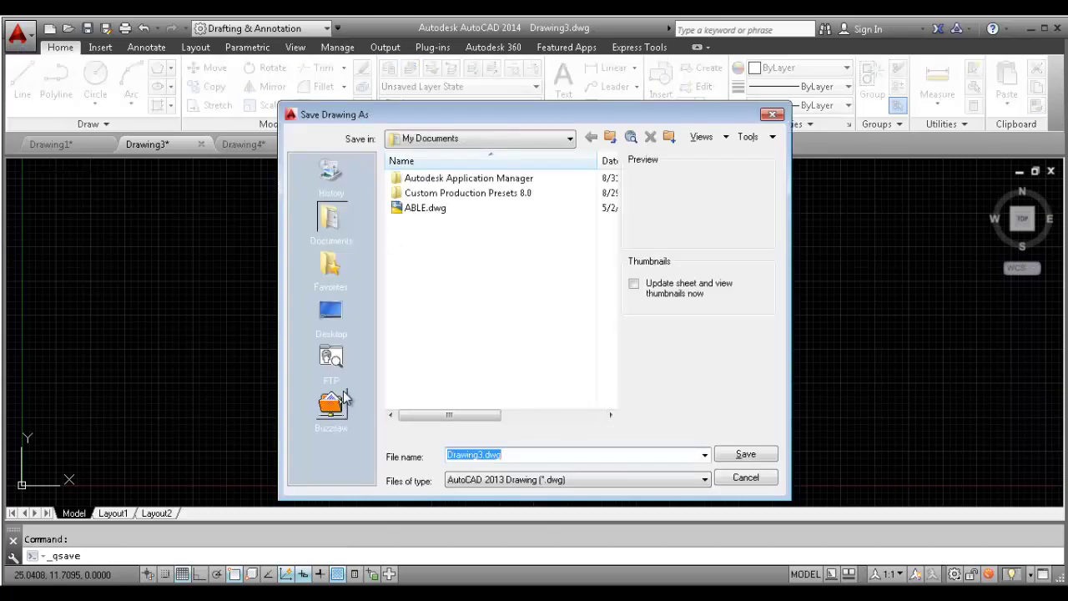
click(332, 318)
click(745, 454)
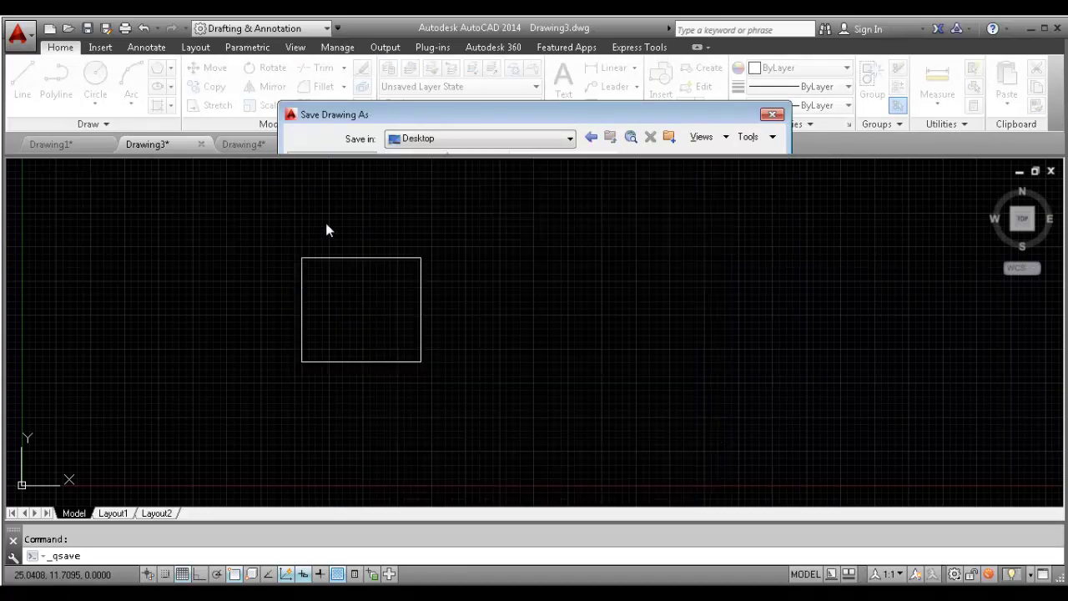
Save the circle drawing on the Desktop as Drawing4.dwg in AutoCAD 2013 format
click(268, 146)
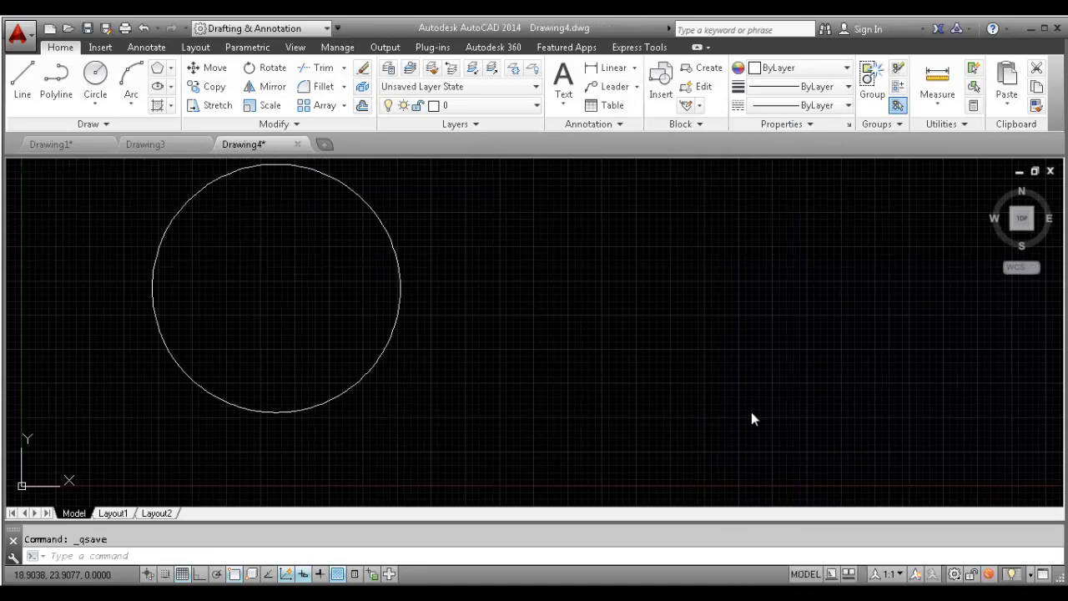
key(Escape)
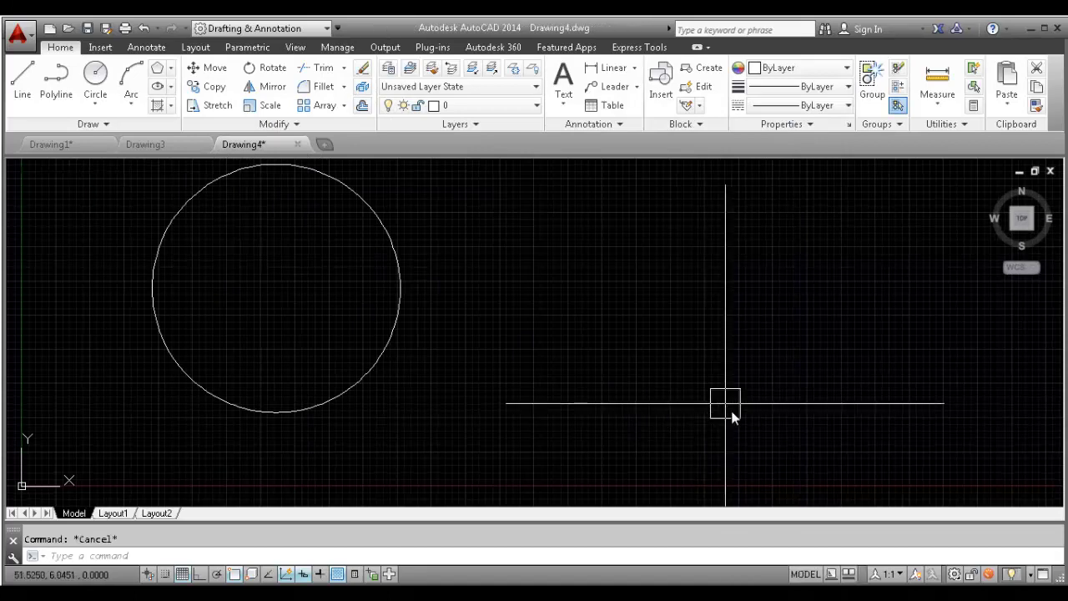
click(88, 29)
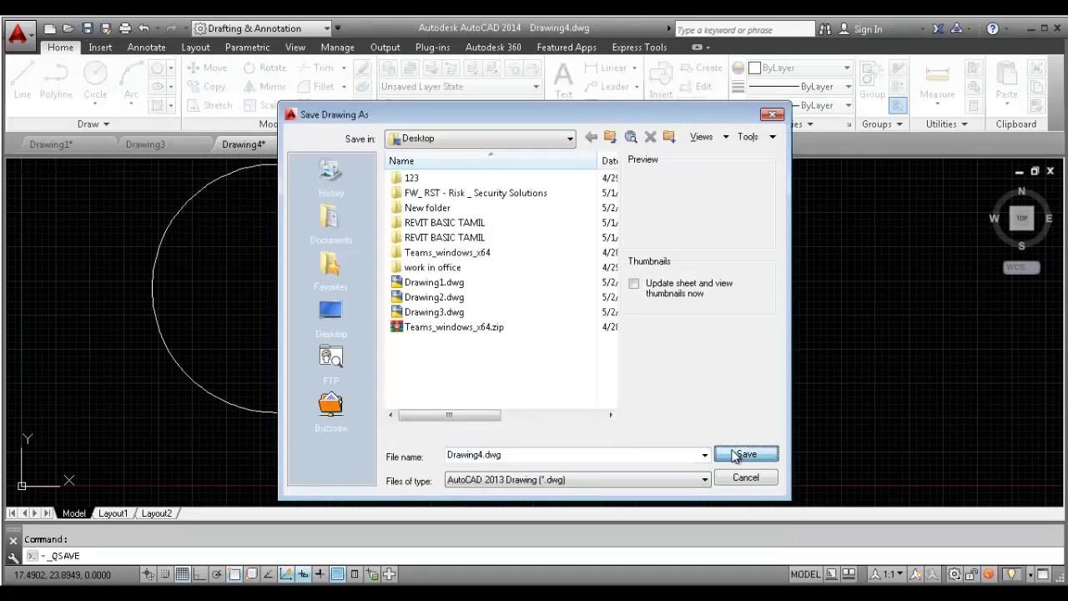
click(735, 455)
key(Escape)
Close all open drawings with CLOSEALL, saving the changes to Drawing1.dwg
text(CL)
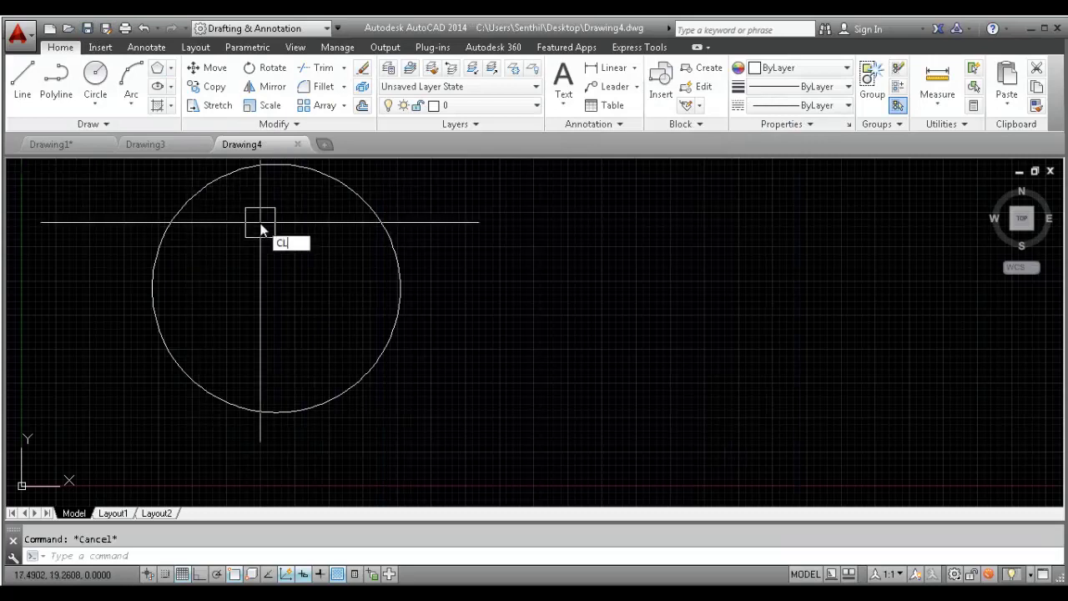
key(Escape)
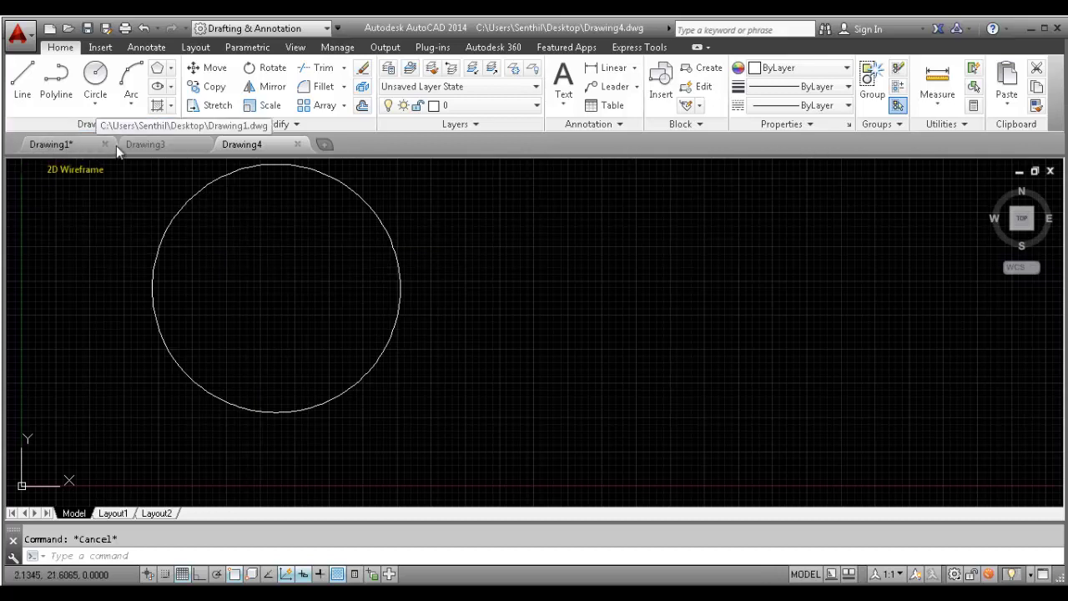
text(C)
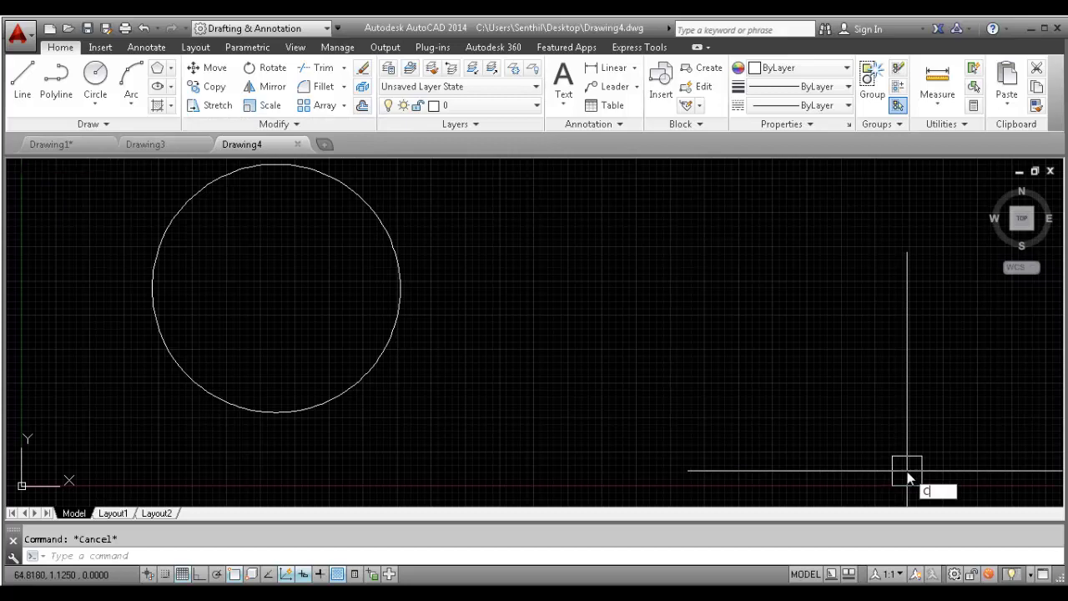
text(LOSEALL)
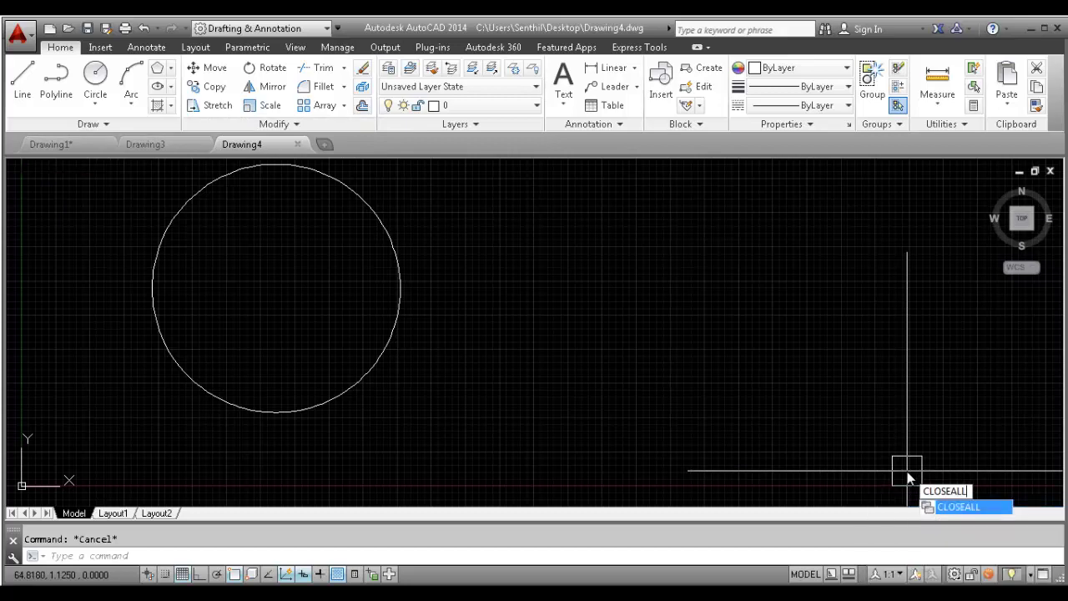
key(Return)
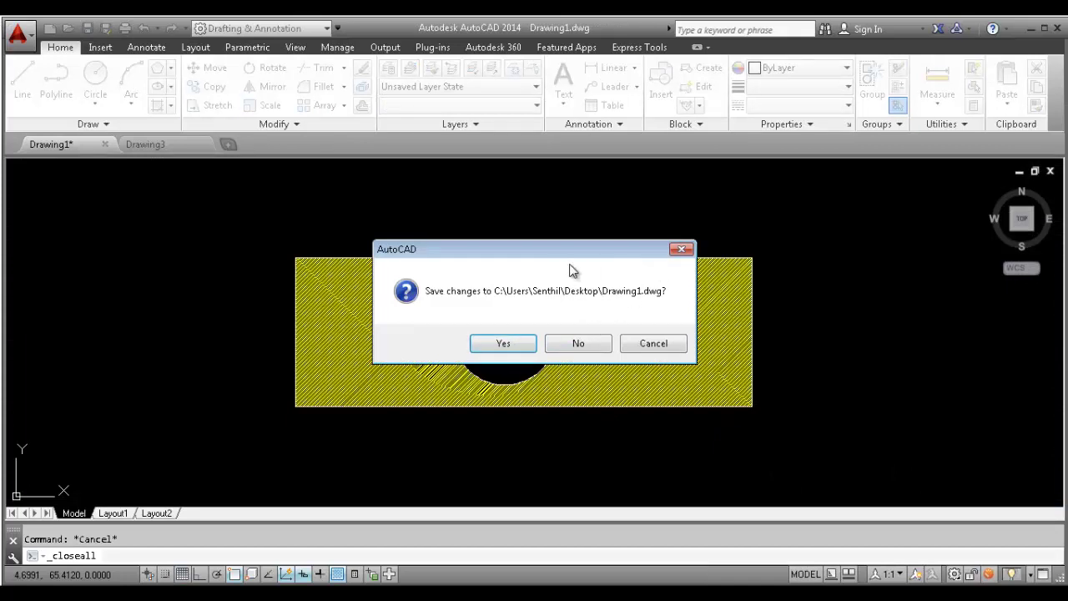
click(503, 346)
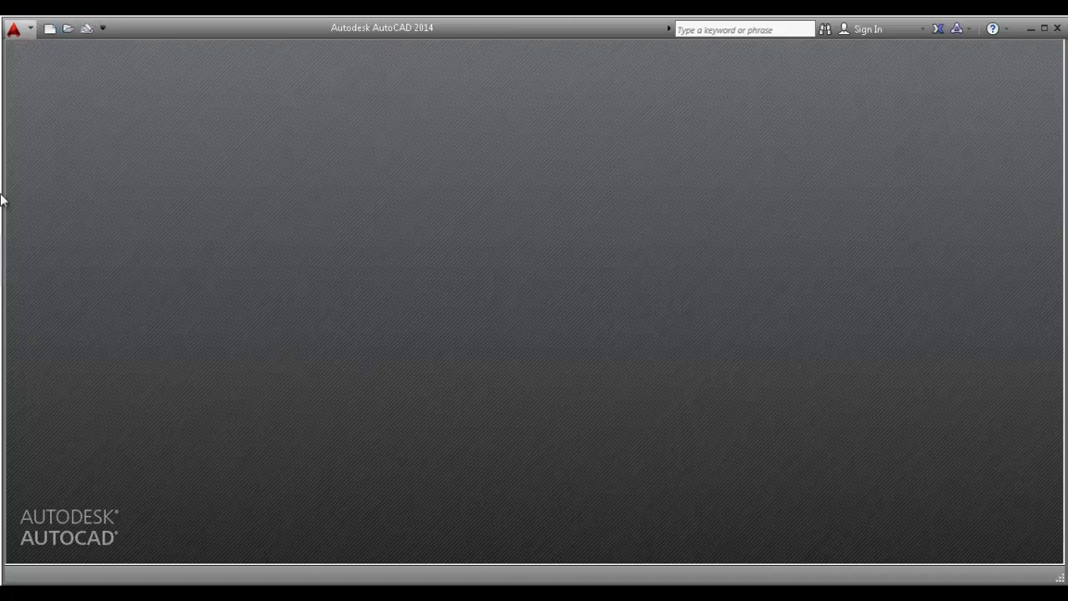
Open the existing drawing Drawing1.dwg from the Desktop
click(48, 30)
key(Escape)
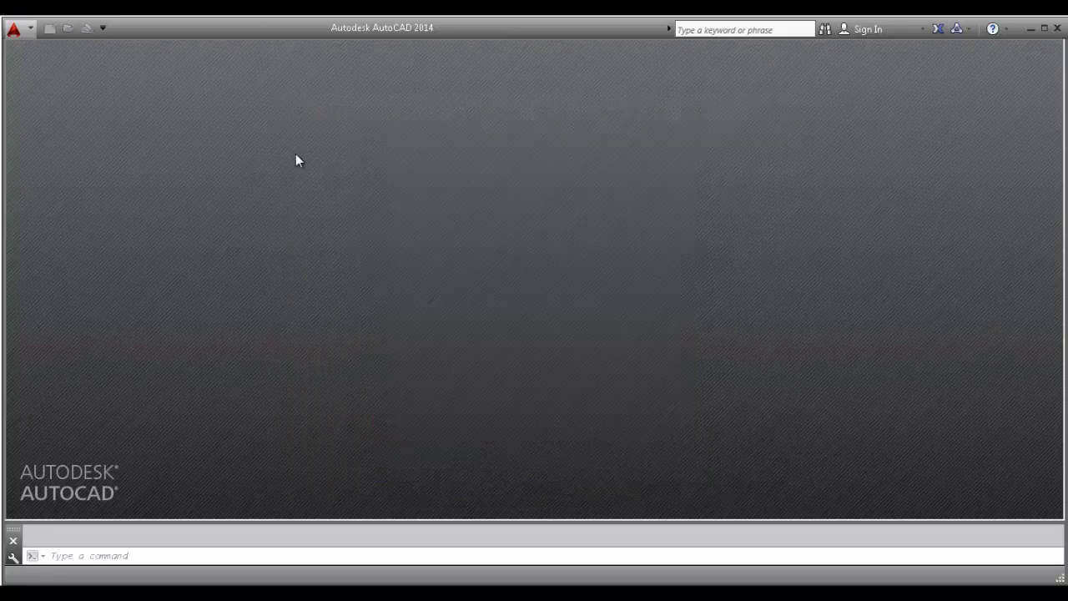
click(21, 35)
mouse_move(98, 156)
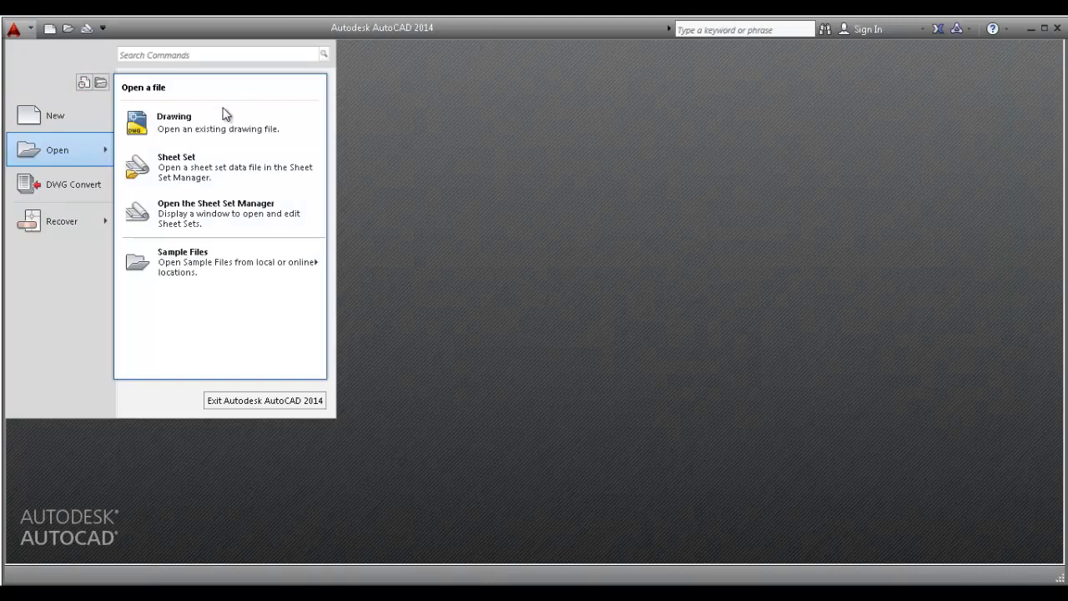
click(175, 121)
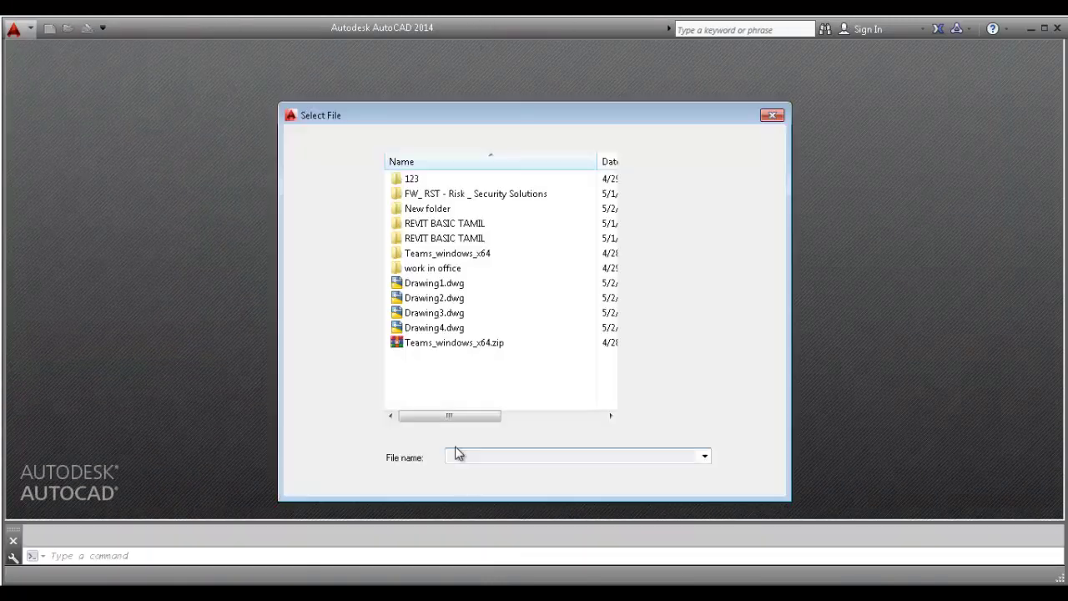
click(473, 299)
click(470, 285)
click(738, 455)
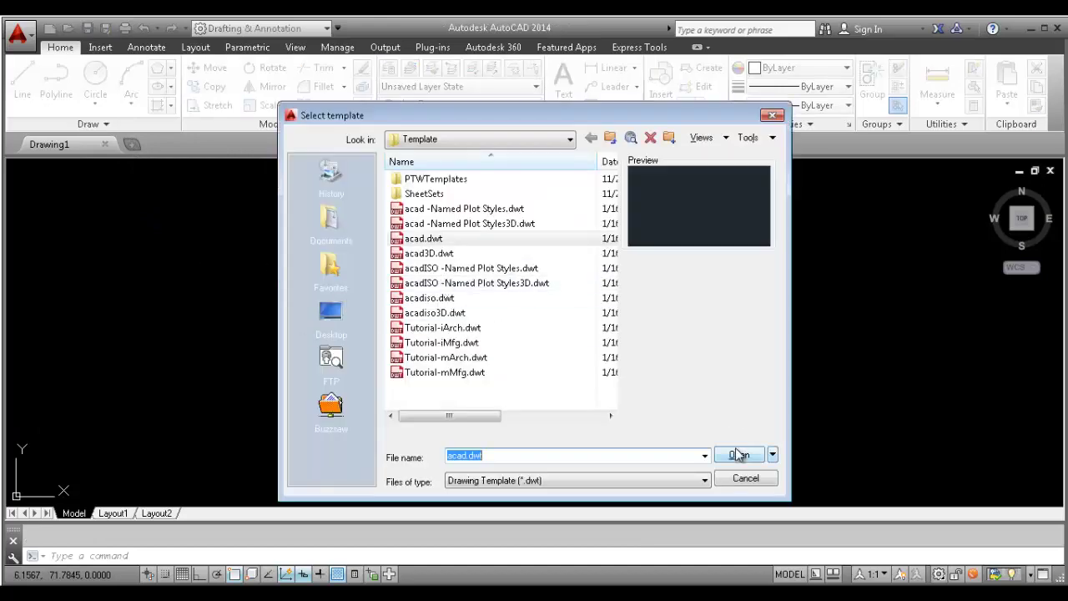
Create two new drawings from the acad.dwt template
click(738, 454)
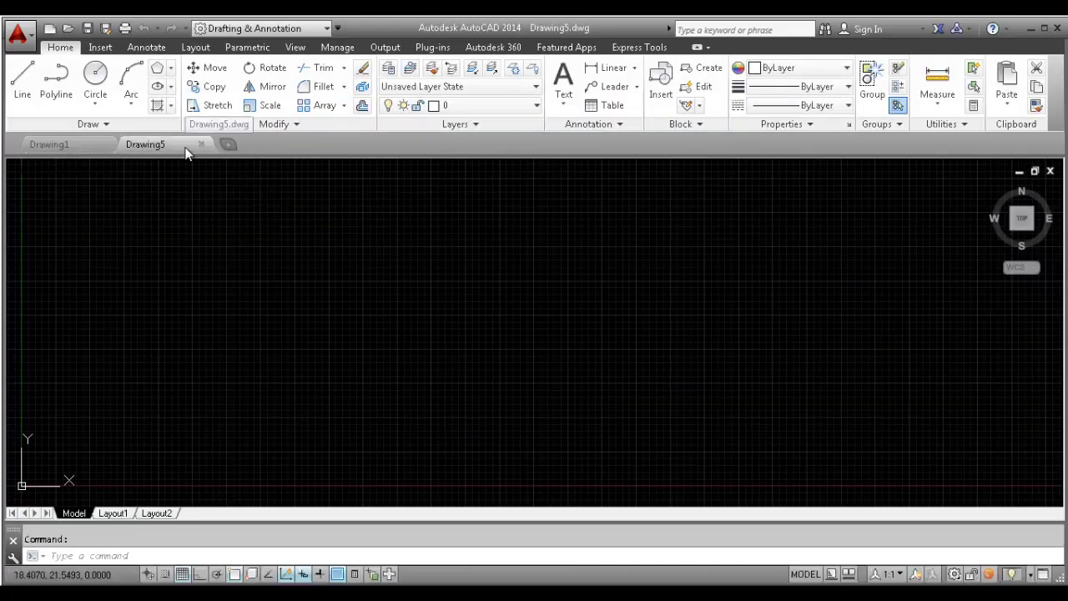
key(ctrl+n)
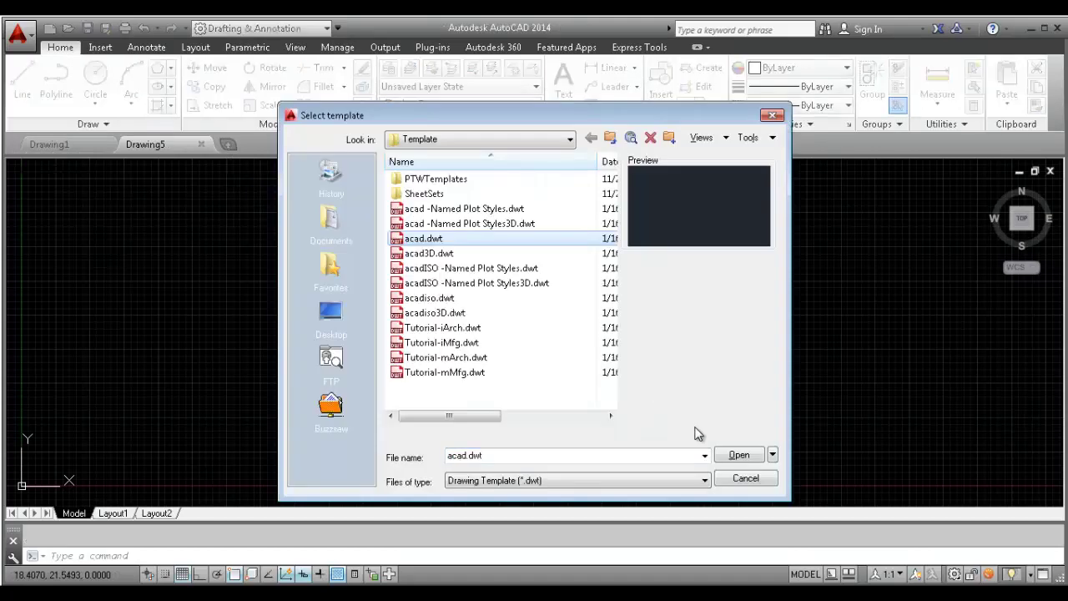
click(734, 455)
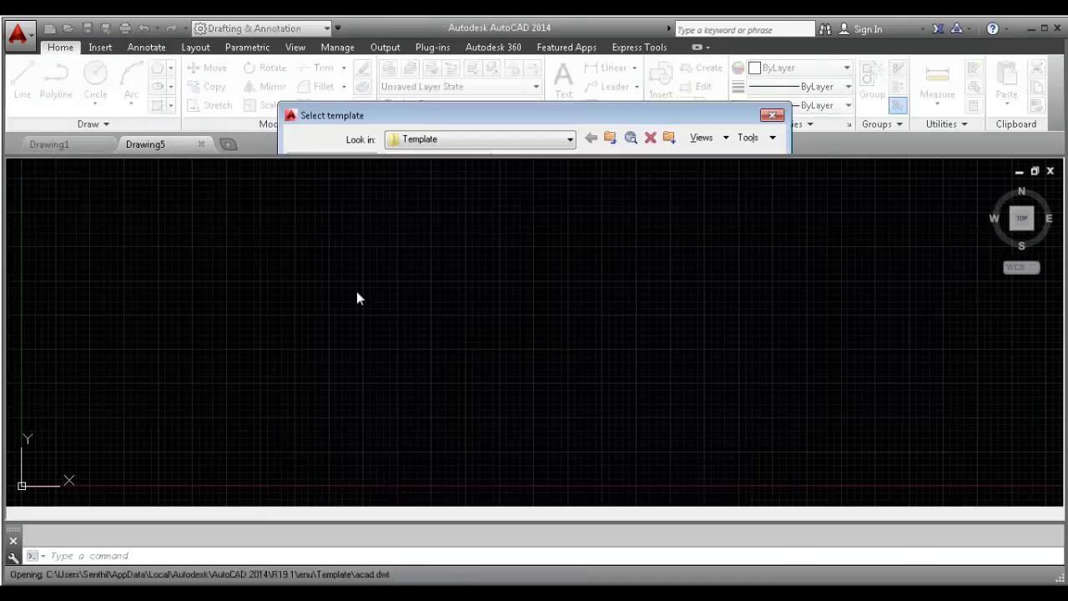
Draw a circle freehand near the middle of the empty Drawing6
text(c)
key(Return)
click(436, 313)
click(502, 356)
key(Escape)
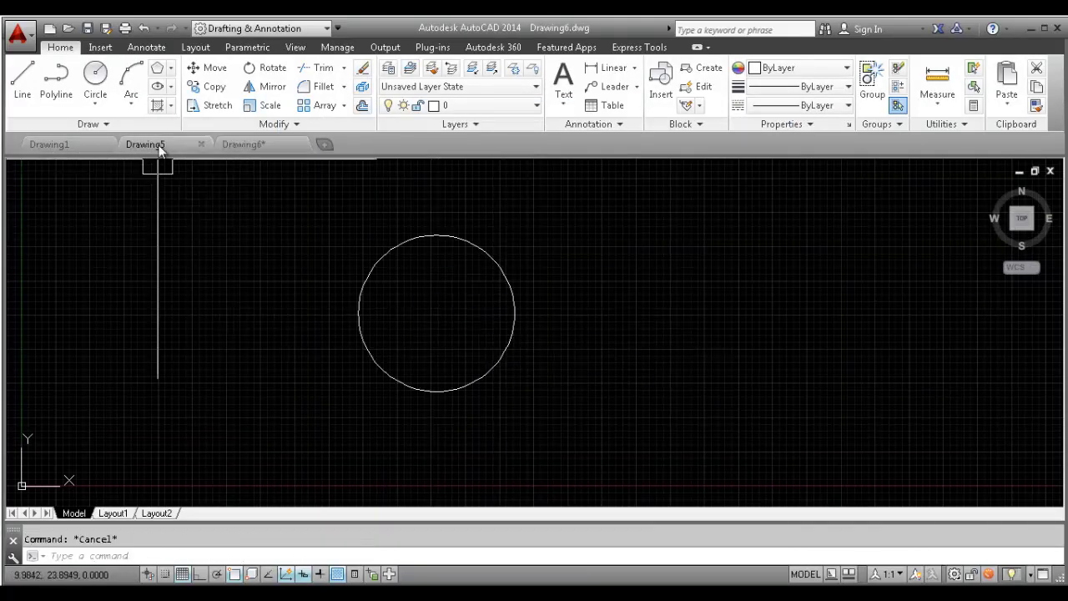
Draw a wide rectangle freehand in Drawing5
click(146, 145)
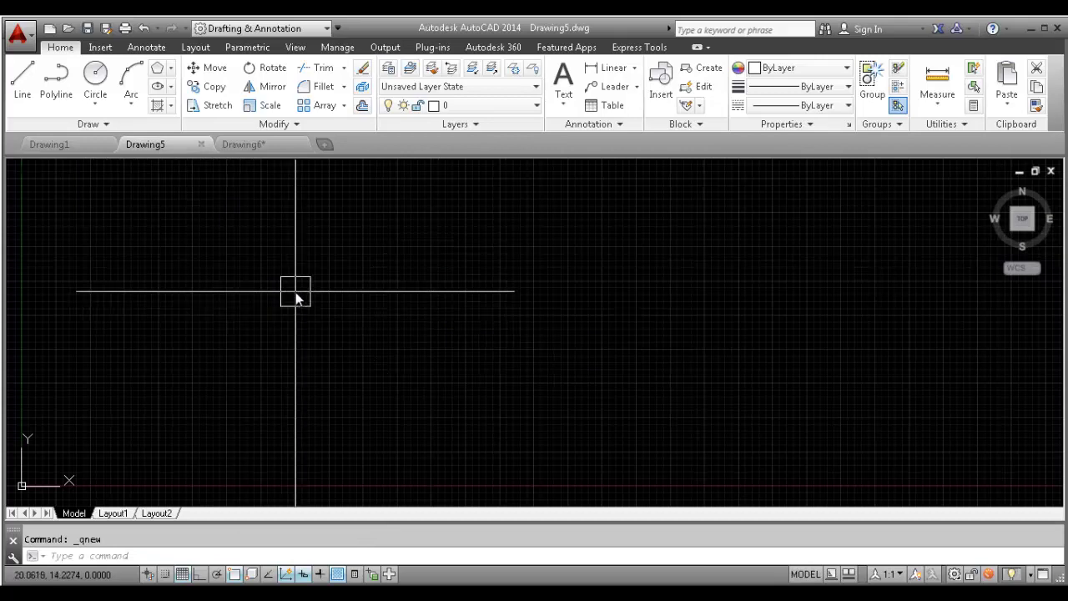
key(Return)
click(296, 292)
click(540, 397)
key(Escape)
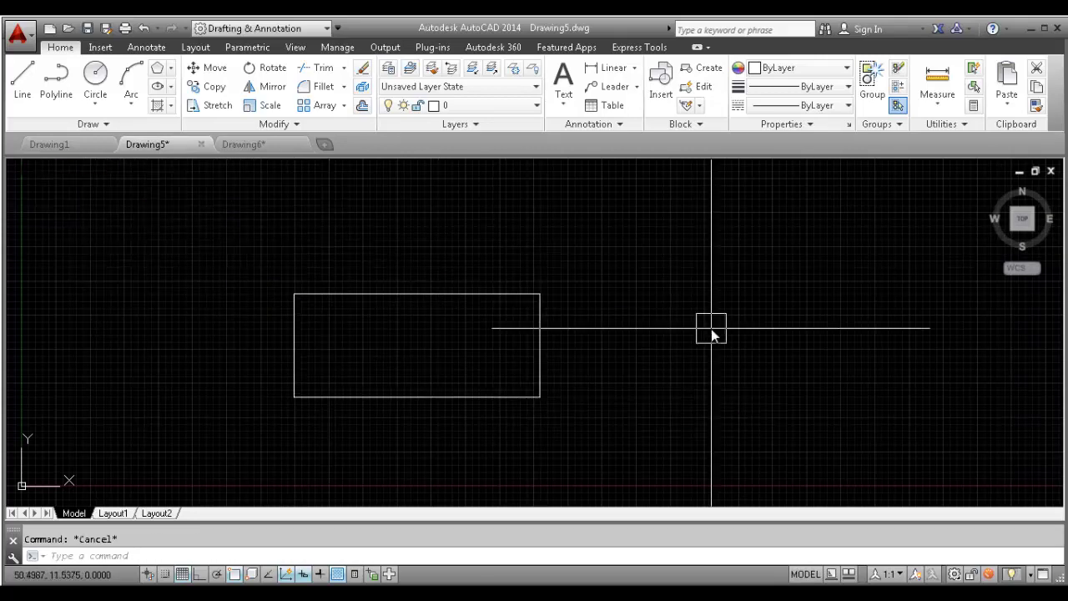
Exit the program with QUIT, saving Drawing5.dwg and Drawing6.dwg on the Desktop in AutoCAD 2013 format
text(QUIT)
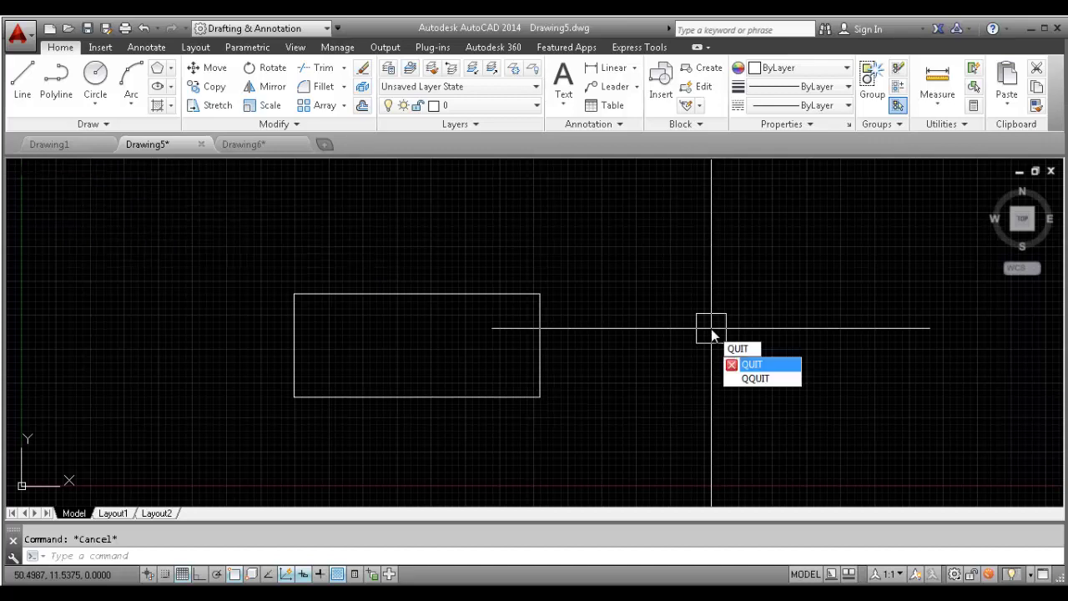
text(T)
key(BackSpace)
key(Return)
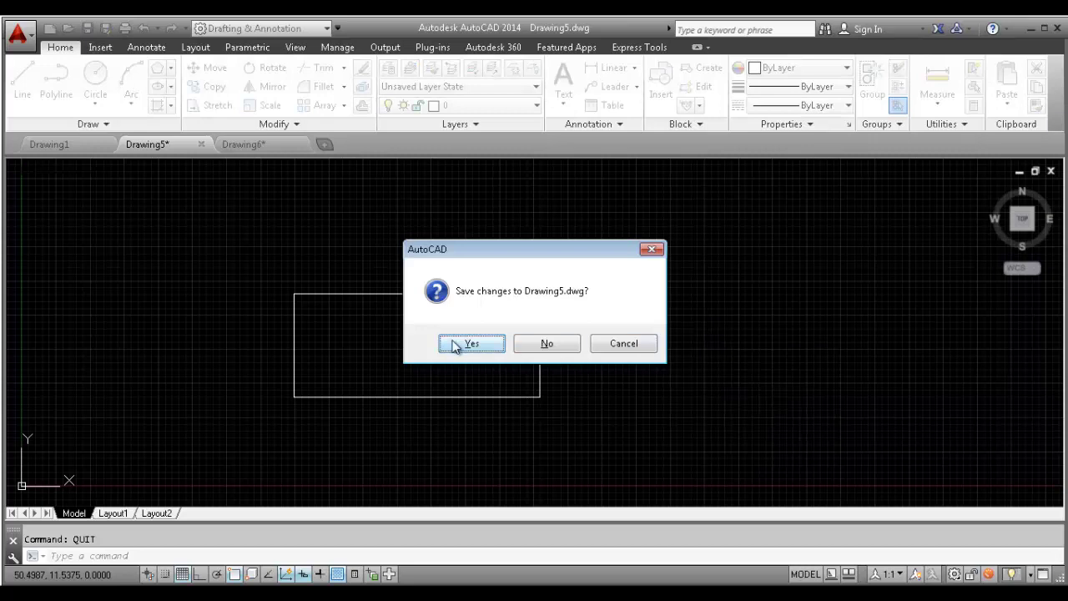
click(455, 344)
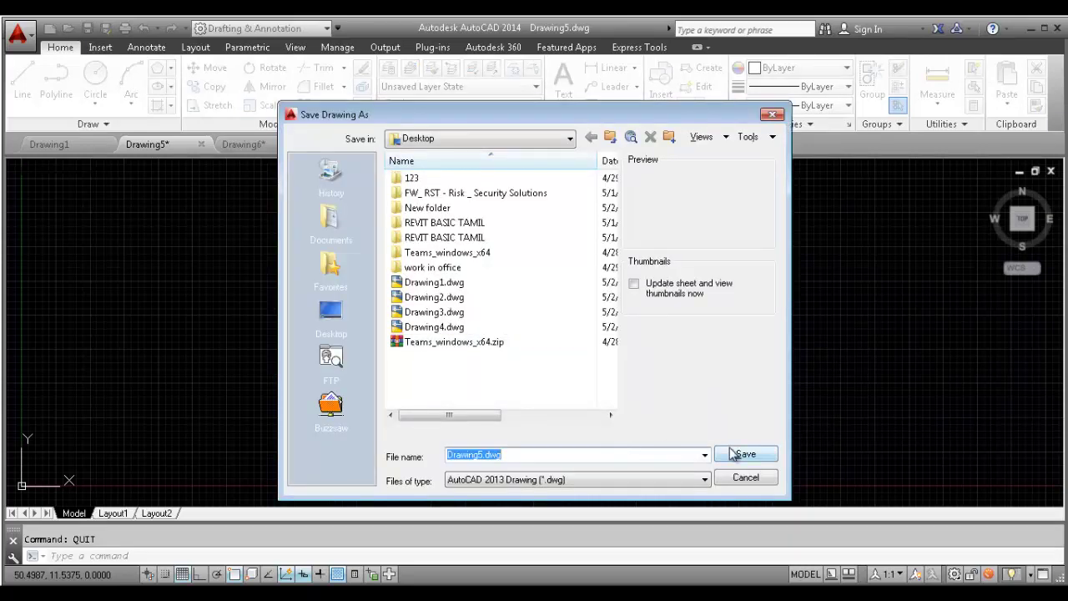
click(734, 454)
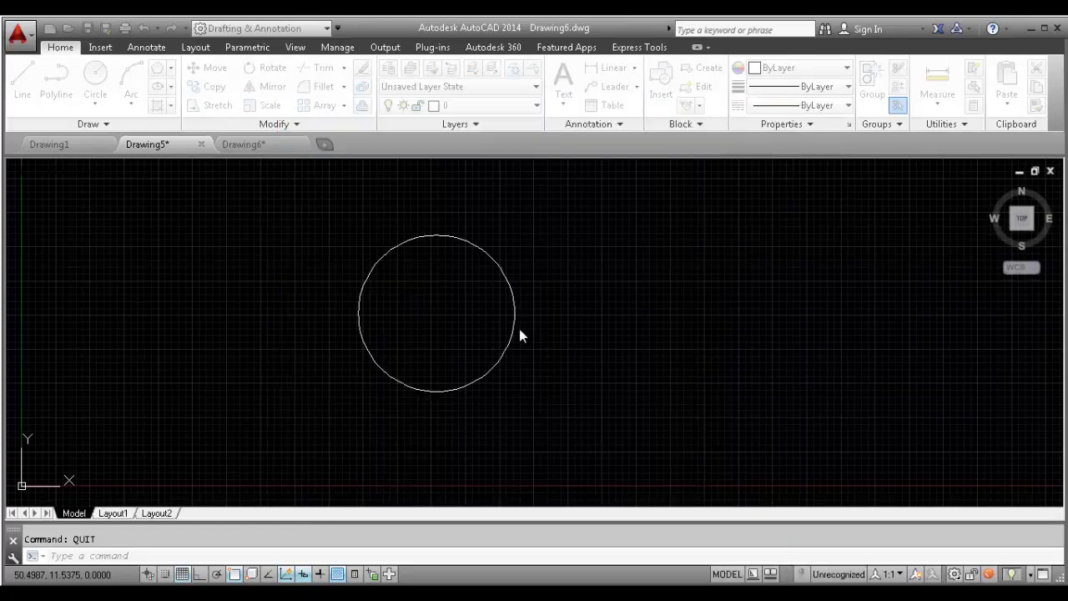
click(492, 345)
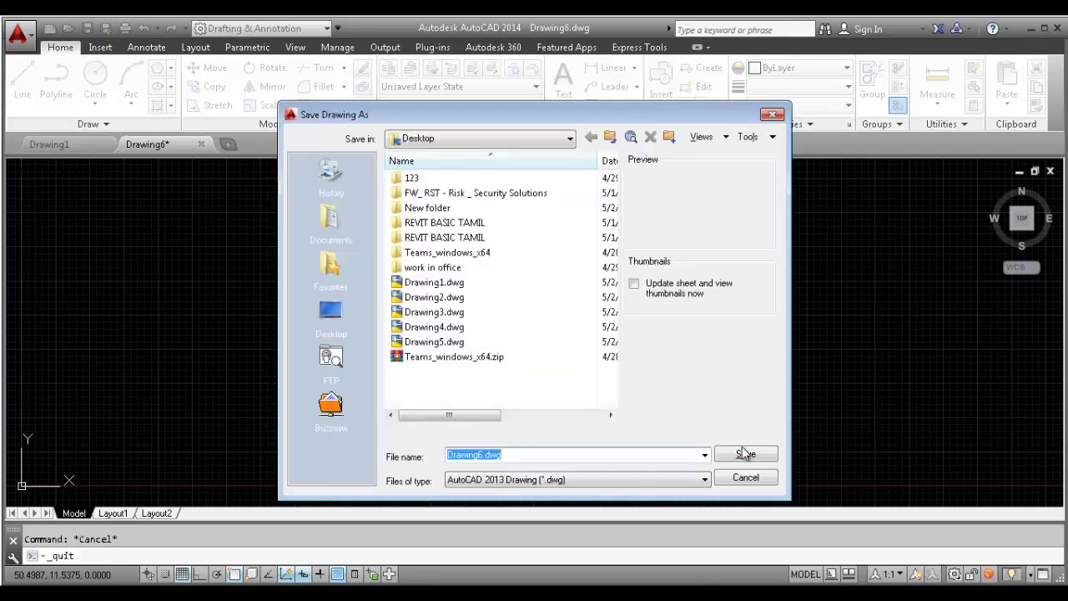
click(738, 455)
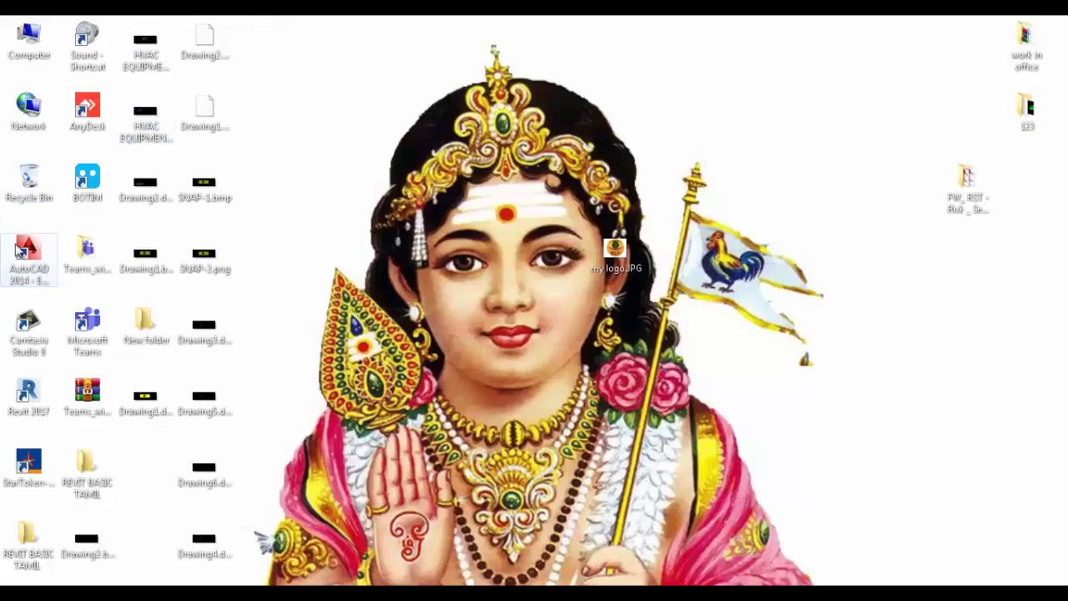
Start AutoCAD 2014 again from its desktop shortcut
click(19, 250)
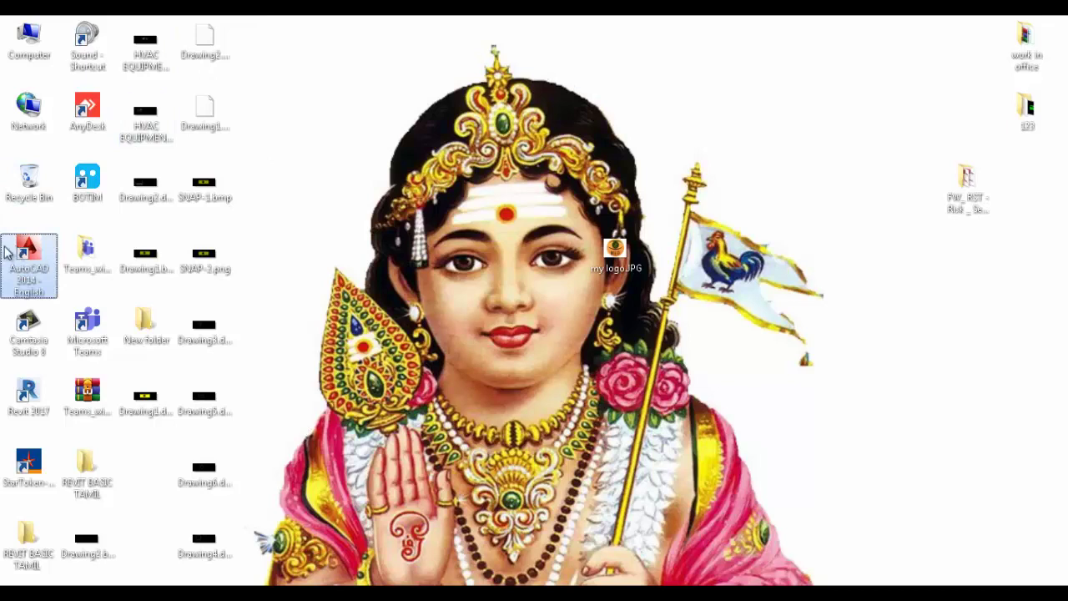
right_click(50, 246)
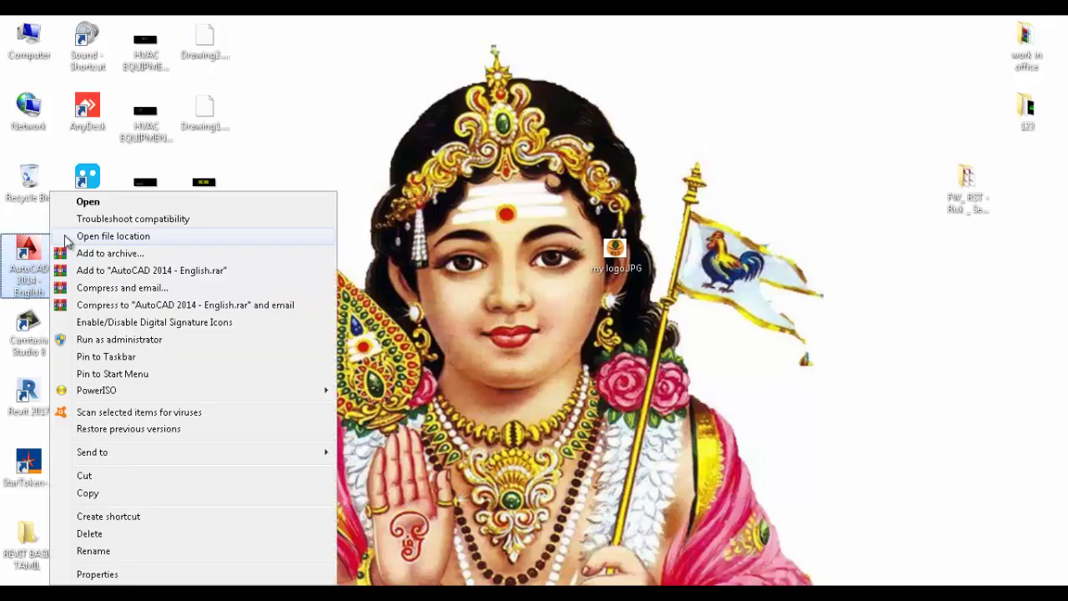
click(92, 210)
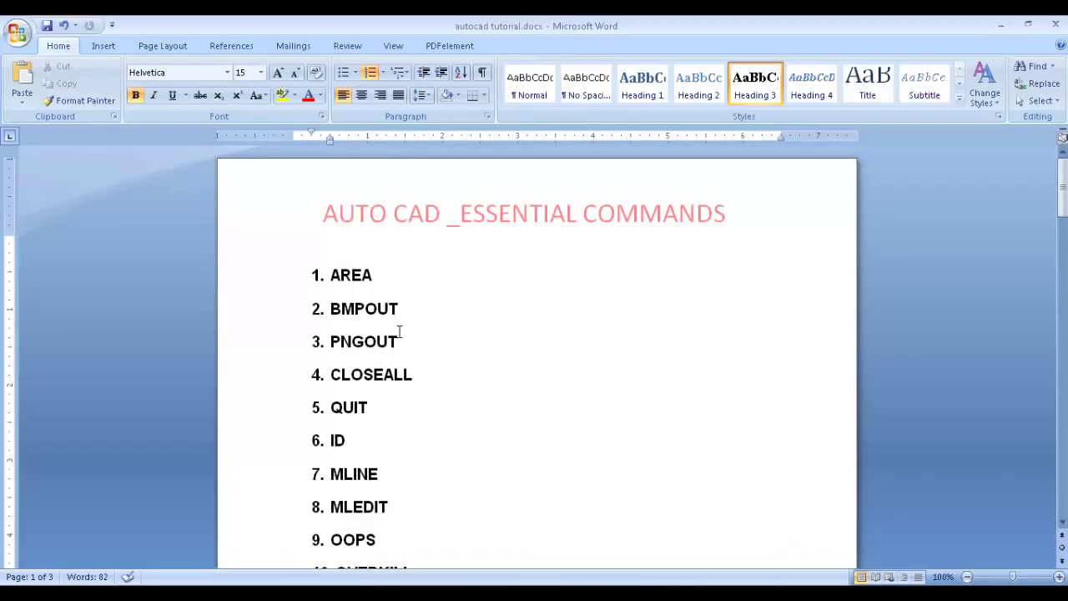
Highlight the first five commands, AREA to QUIT, in green in the Word list
scroll(392, 269, down, 1)
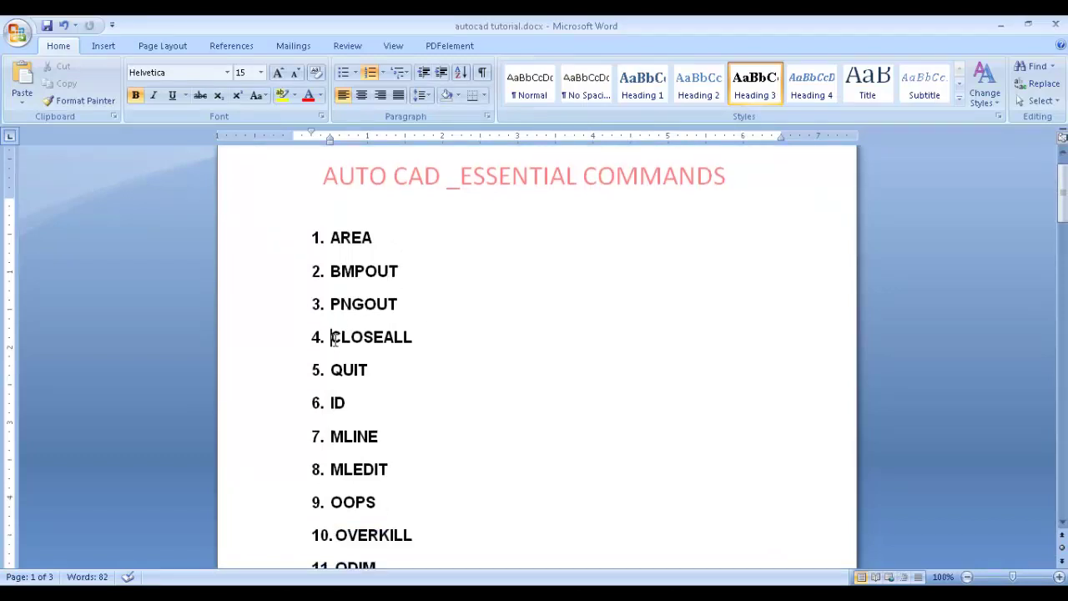
drag(372, 370, 331, 237)
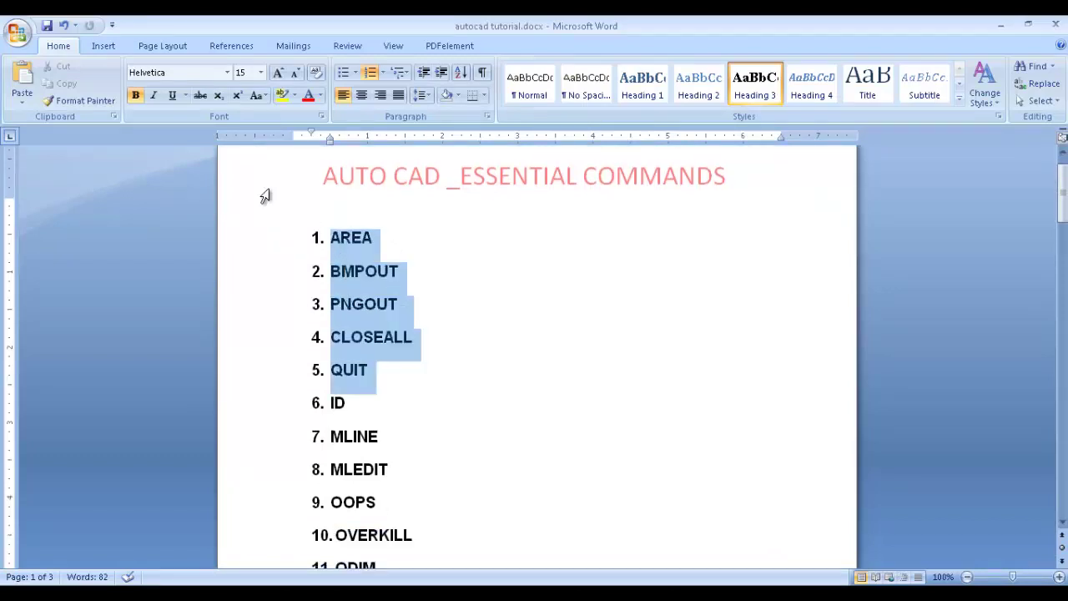
click(294, 96)
click(307, 117)
click(423, 350)
scroll(424, 356, down, 2)
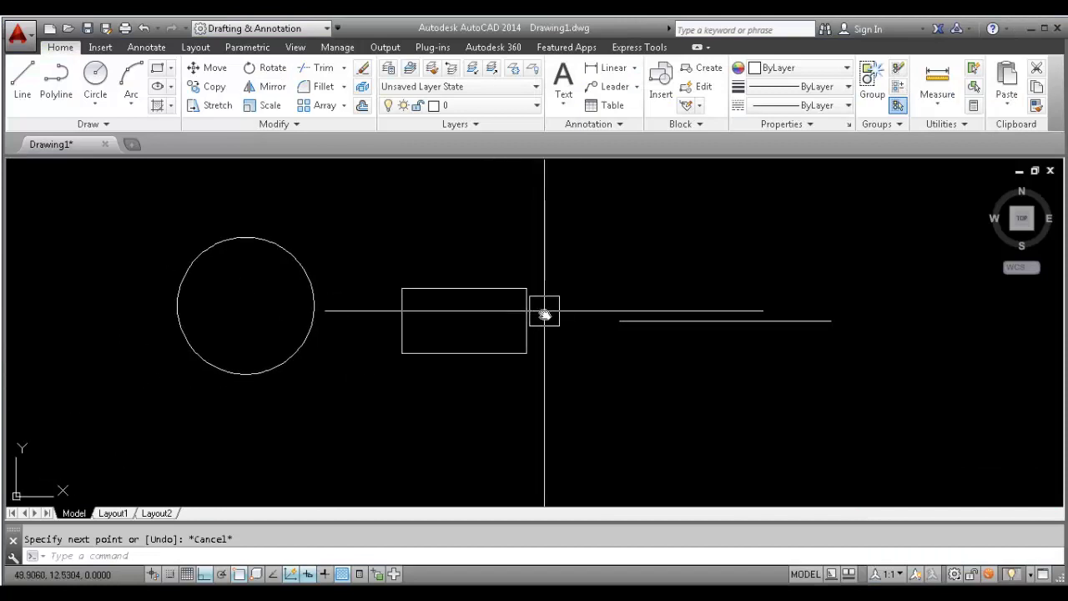
In AutoCAD's Drawing1, read the coordinates of a point on the rectangle's upper edge with ID
key(Escape)
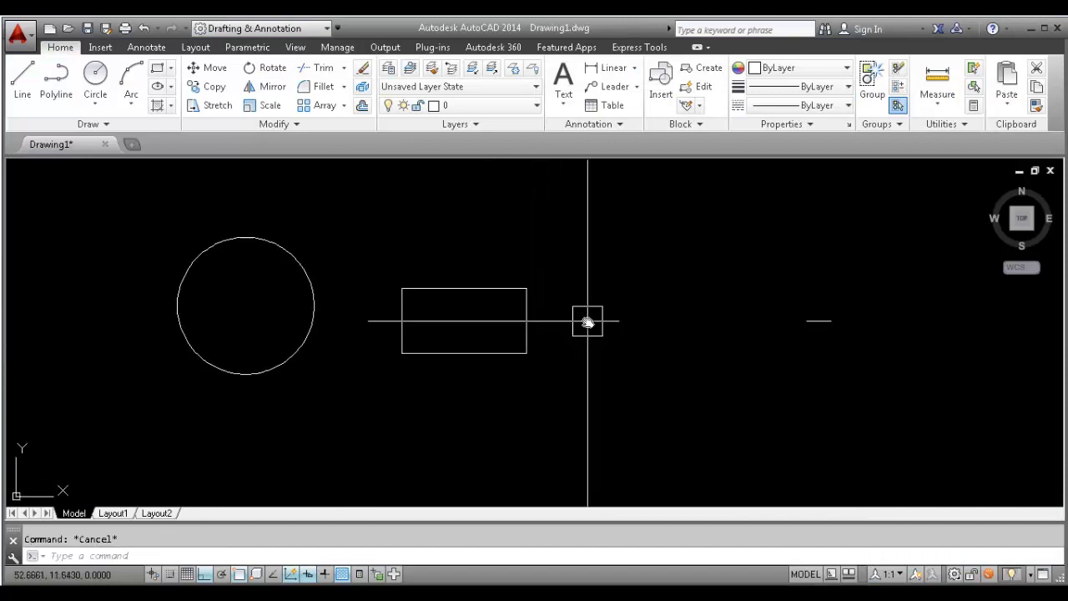
scroll(282, 276, up, 4)
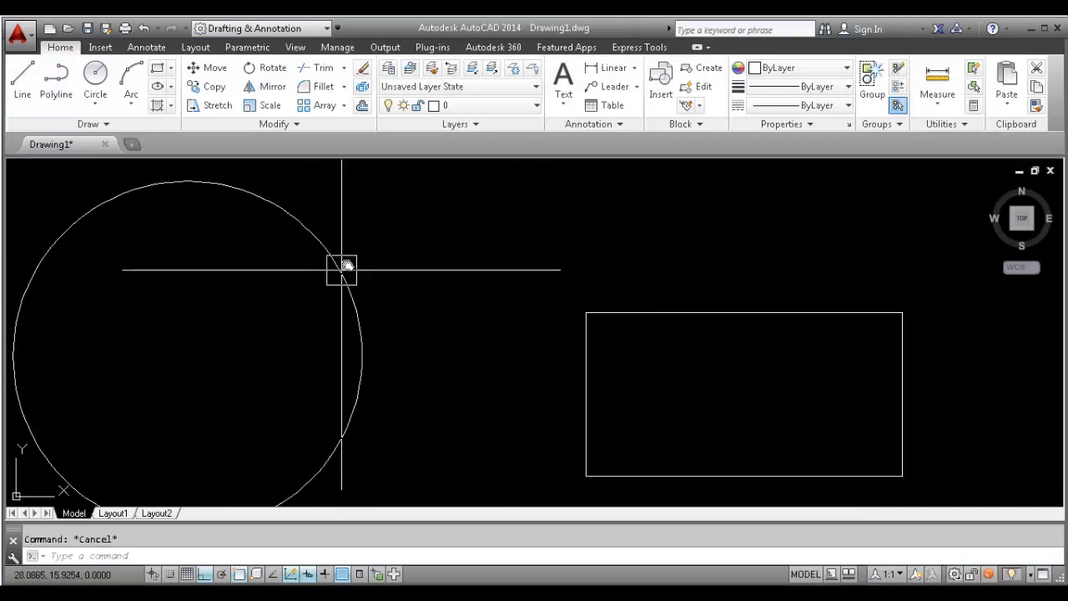
scroll(342, 270, down, 5)
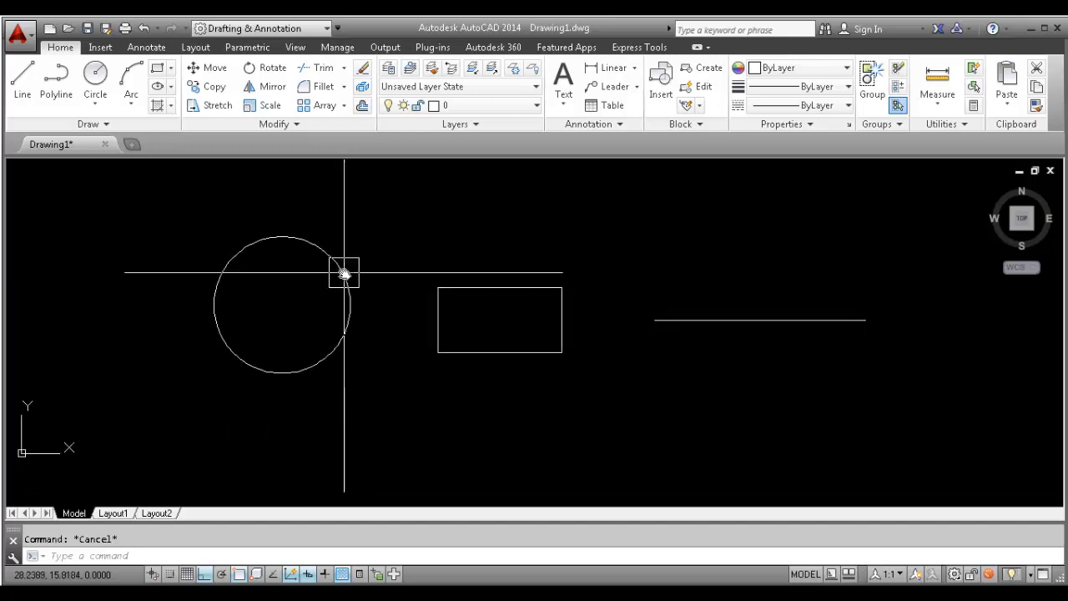
scroll(366, 290, up, 1)
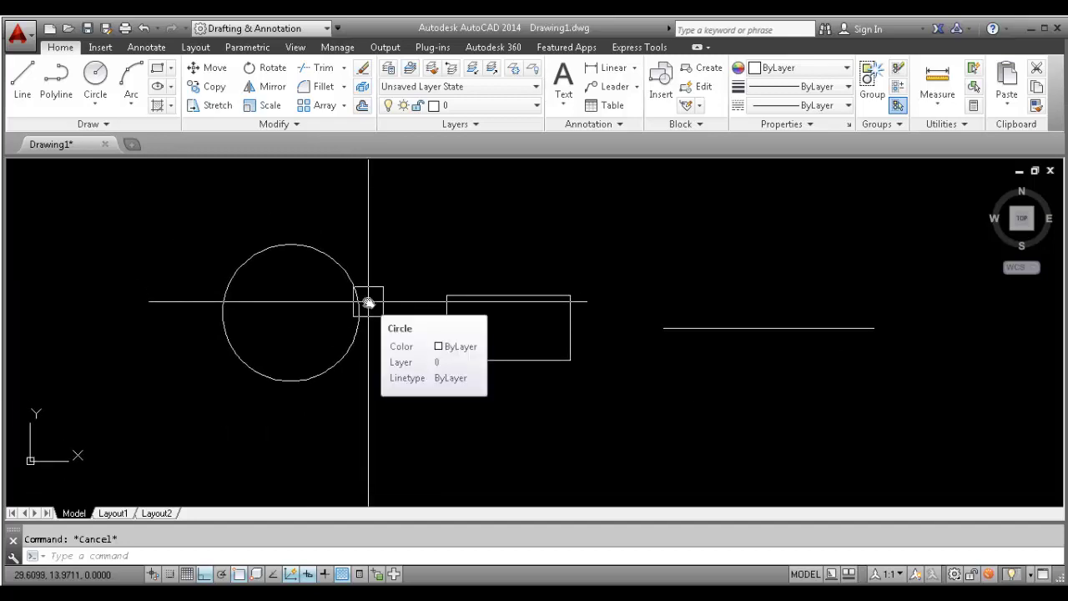
mouse_move(369, 303)
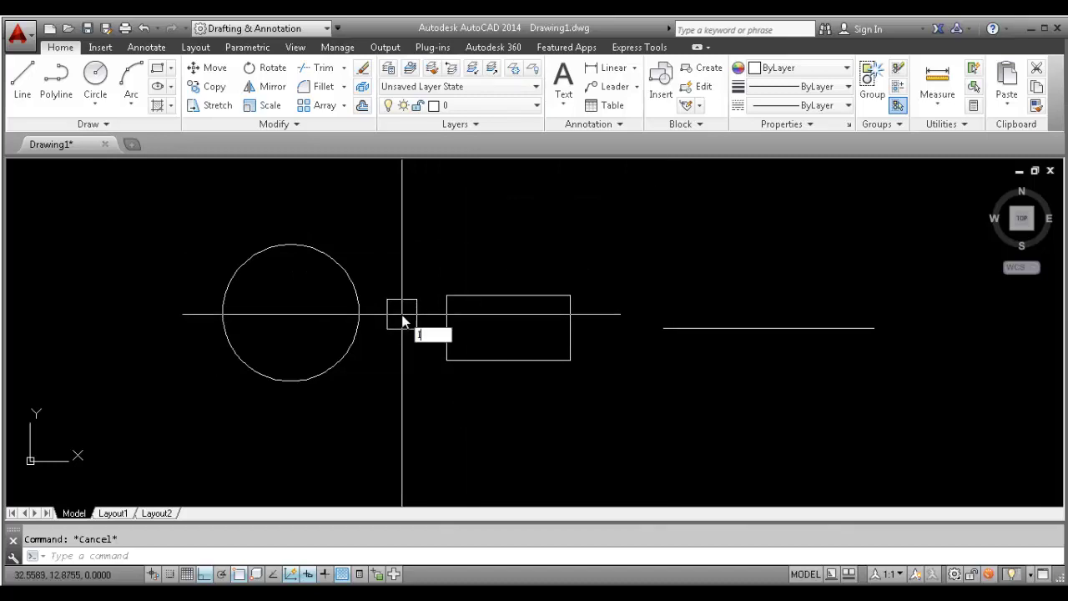
text(D)
key(Return)
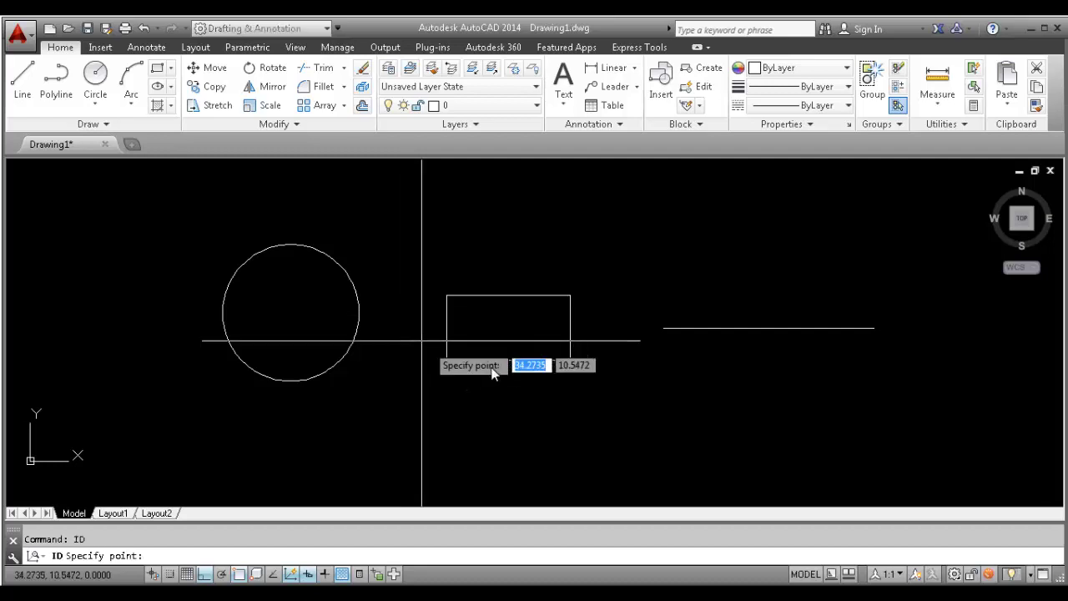
scroll(703, 344, up, 4)
scroll(205, 271, down, 5)
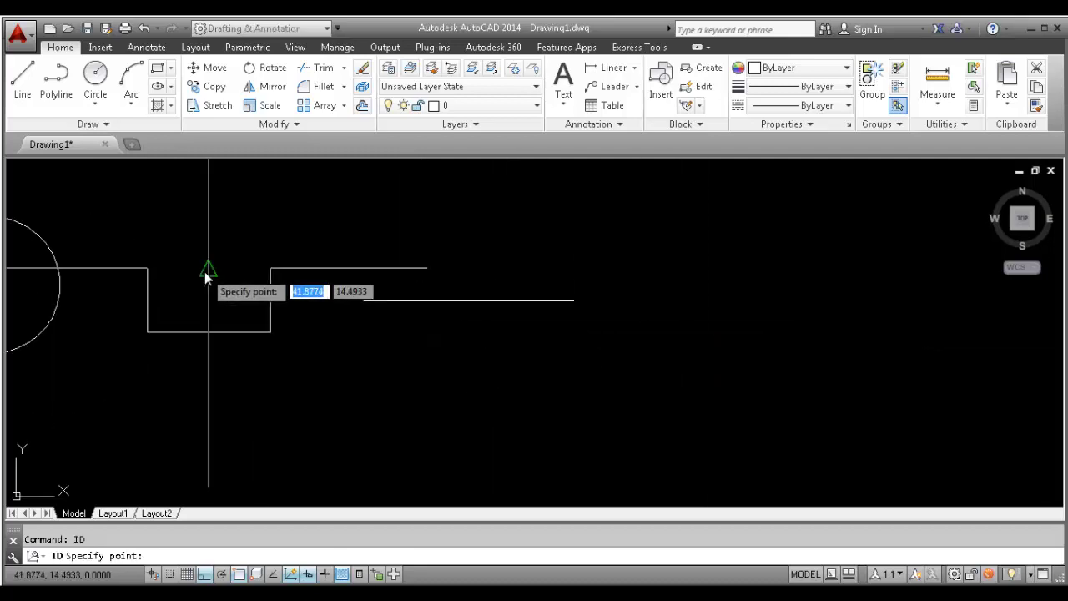
scroll(384, 275, up, 2)
click(384, 273)
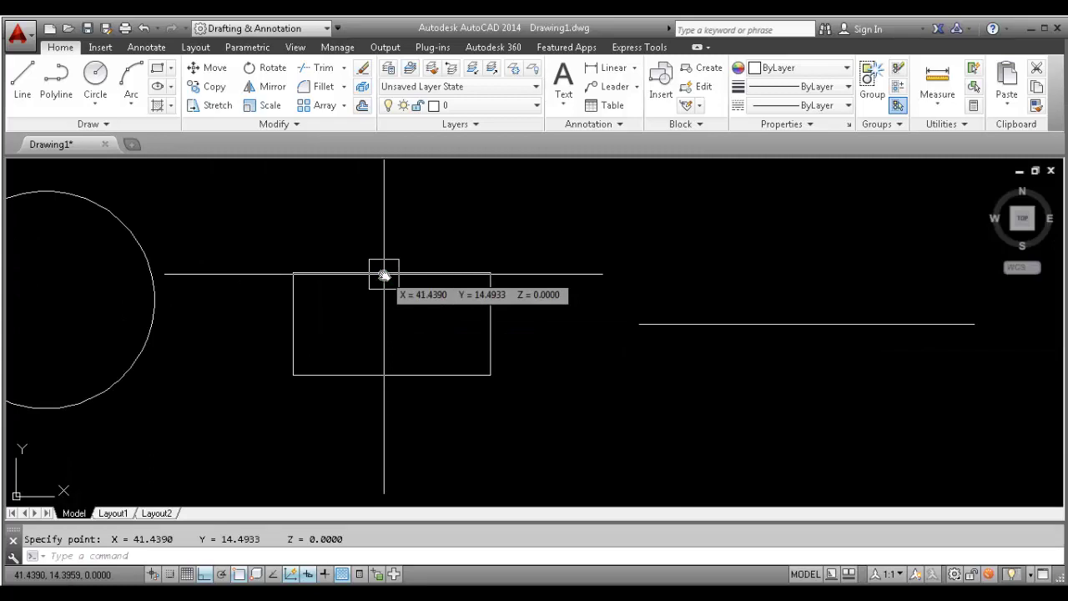
Repeat ID to read the coordinates of a point on the horizontal line beside the rectangle
key(Escape)
key(Return)
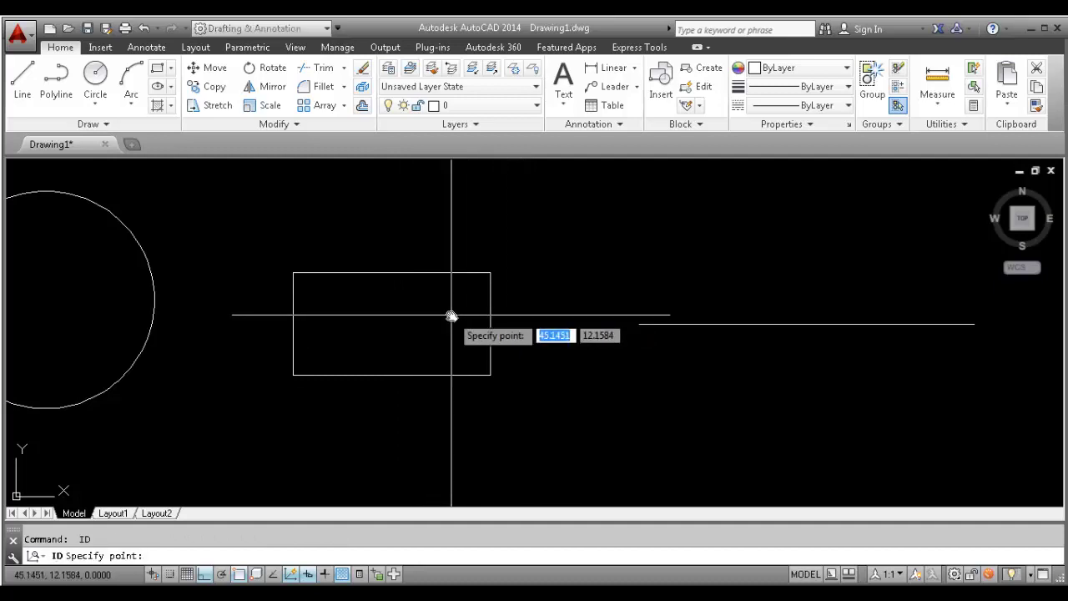
click(775, 322)
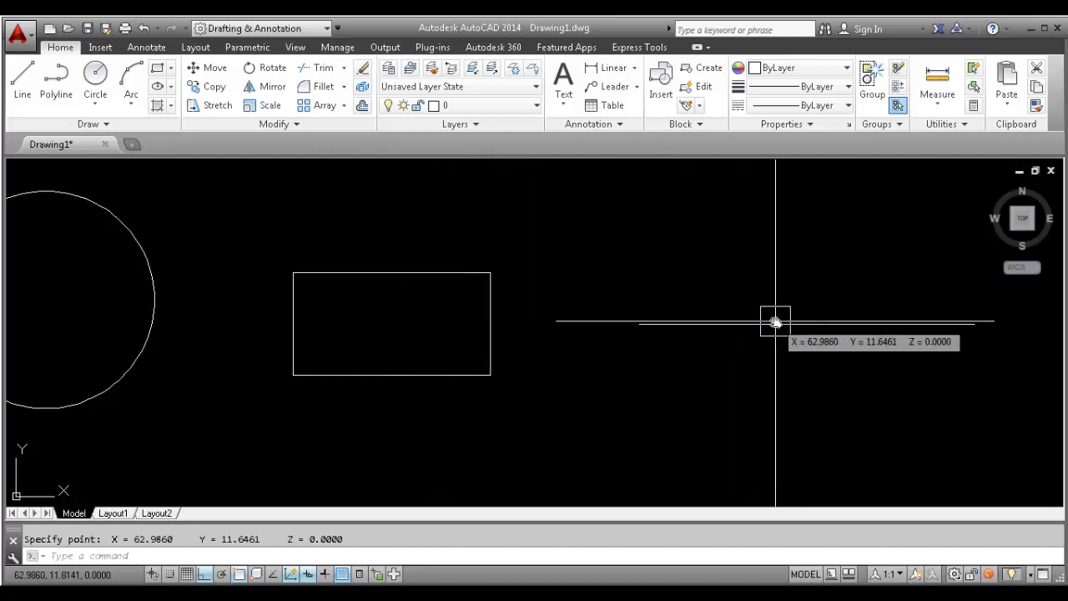
Repeat ID to read the coordinates of a point on the circle's upper-left arc
scroll(706, 328, down, 2)
middle_drag(358, 341, 496, 333)
key(Return)
scroll(433, 230, up, 2)
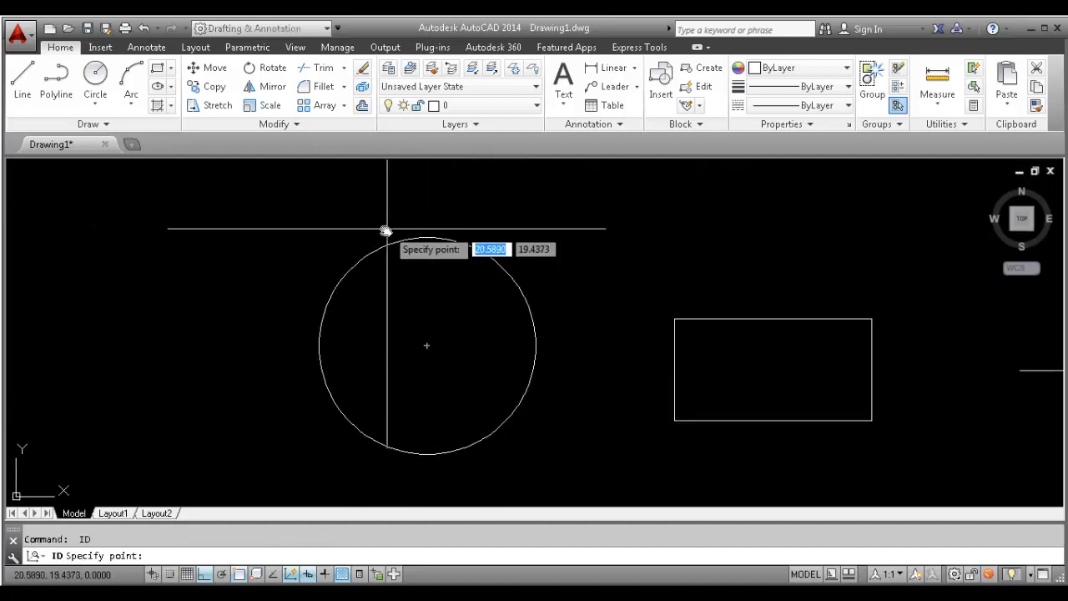
click(388, 244)
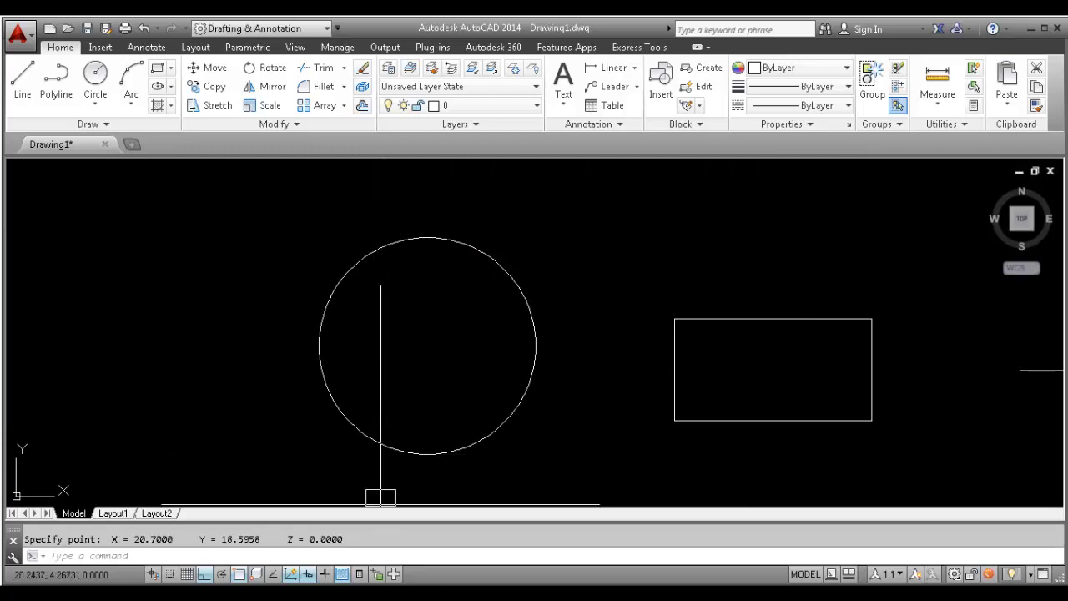
Switch to the Word command list and highlight the ID entry in green
click(380, 570)
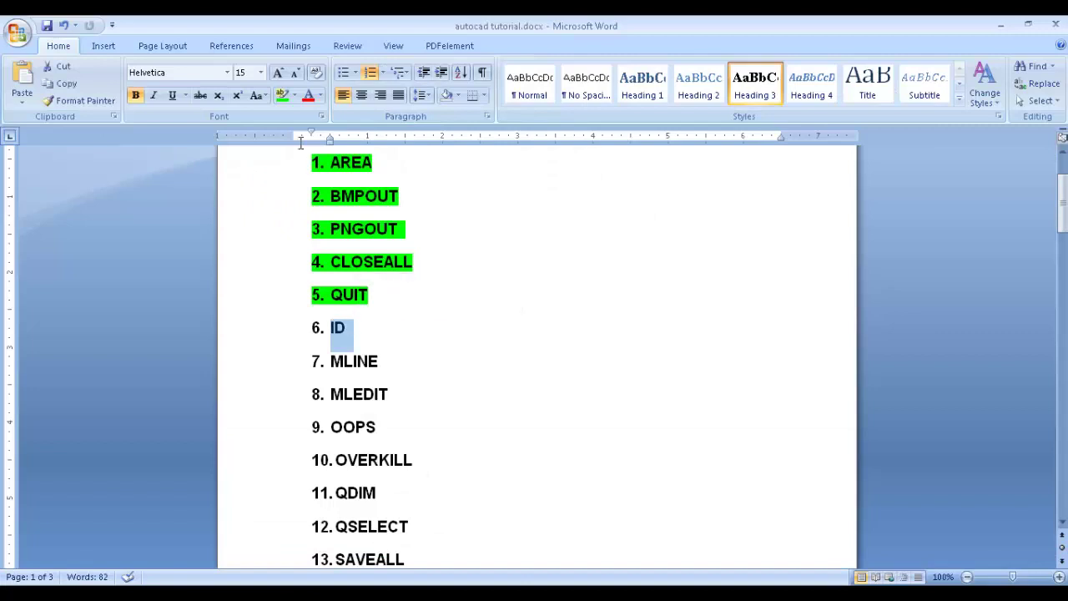
click(282, 95)
key(Down)
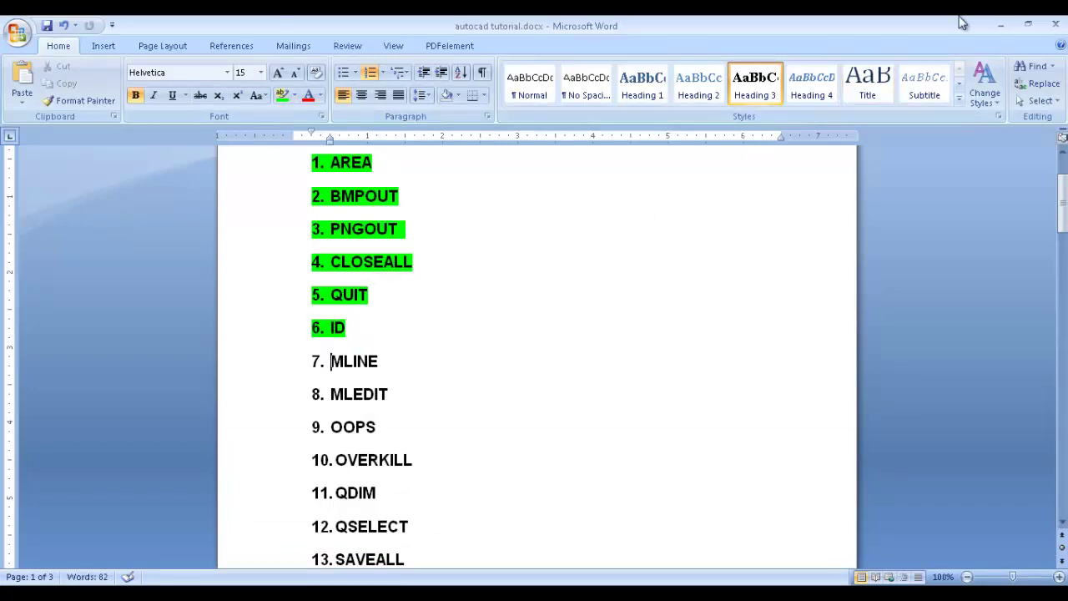
Switch back to AutoCAD and start a multiline with a horizontal first segment in the empty area beyond the existing shapes
click(1003, 26)
key(Escape)
scroll(284, 402, down, 3)
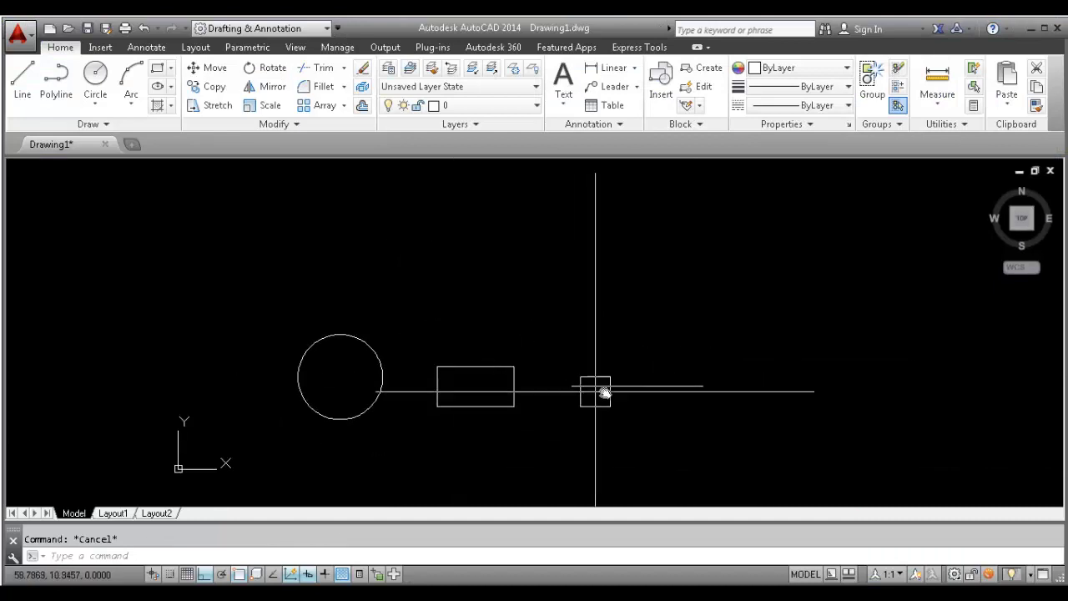
scroll(605, 392, up, 4)
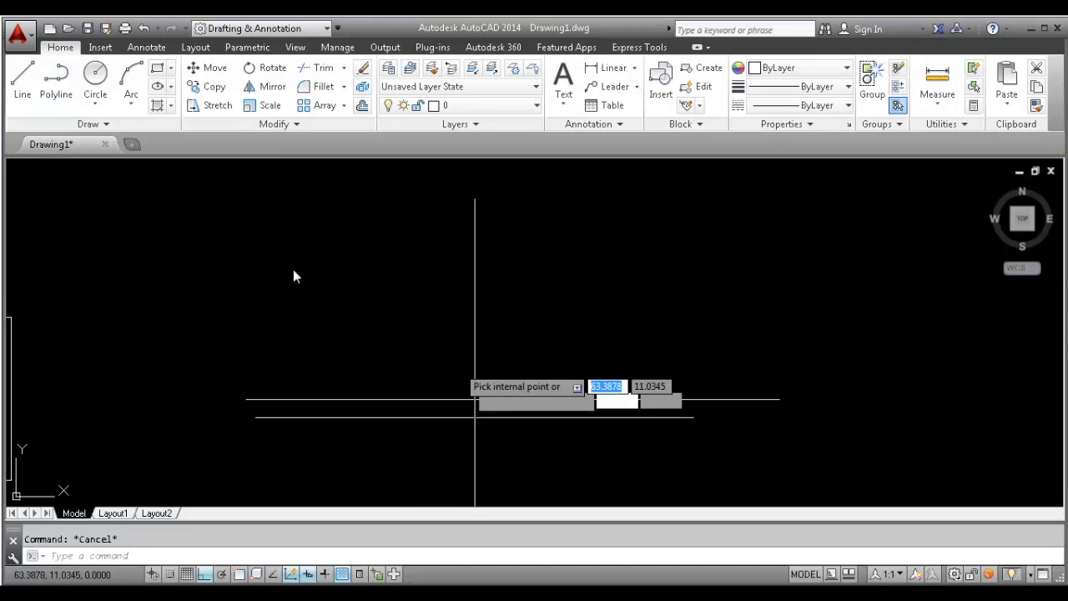
mouse_move(475, 416)
middle_down()
mouse_move(315, 327)
mouse_move(484, 333)
mouse_move(320, 373)
middle_up()
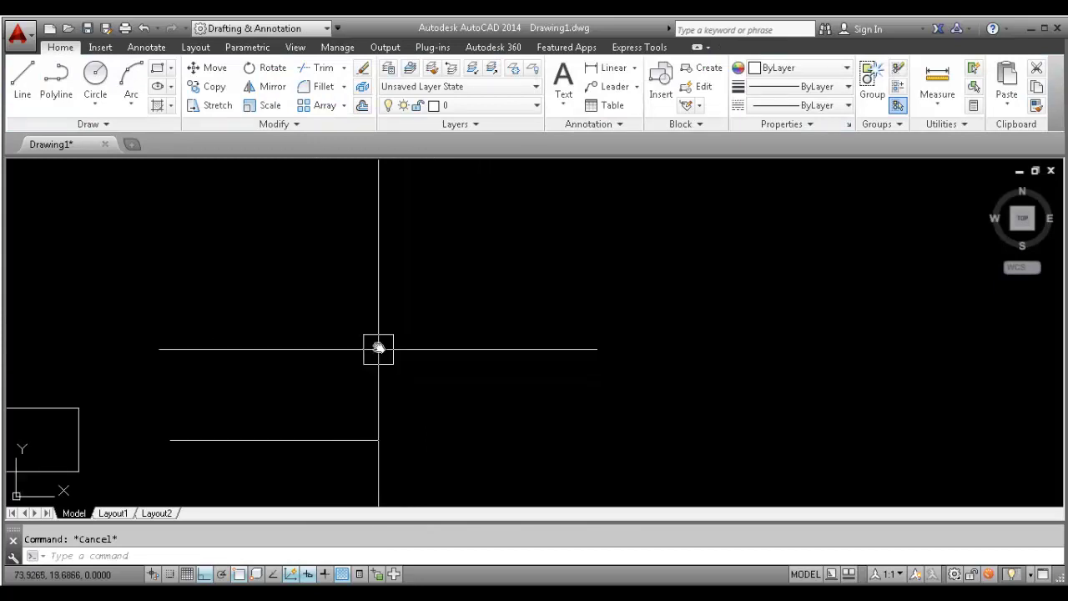
middle_drag(429, 354, 405, 356)
scroll(429, 339, up, 1)
scroll(412, 340, down, 2)
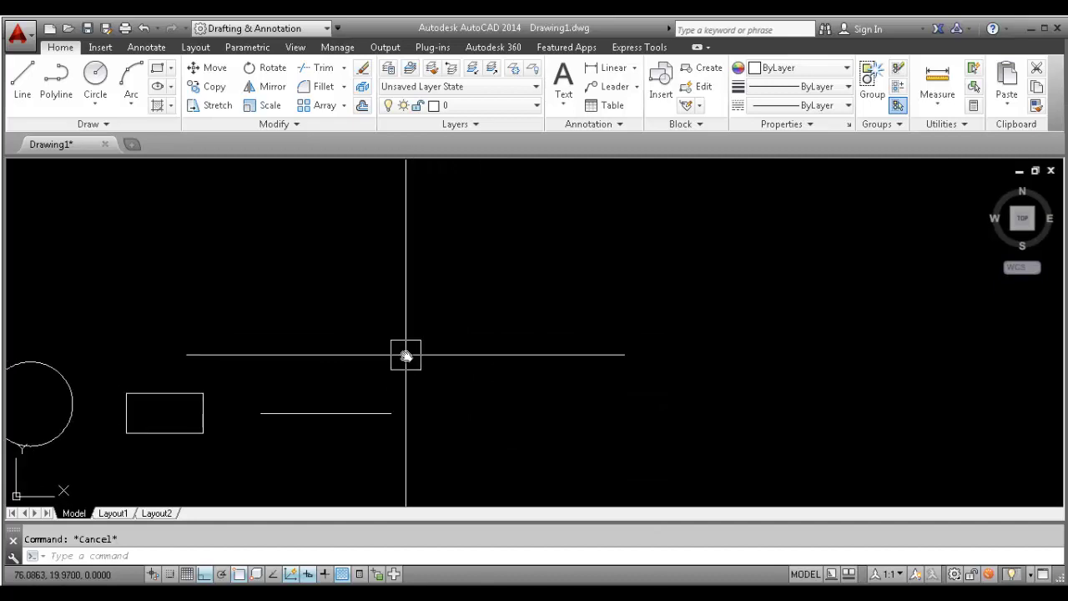
text(l)
key(Return)
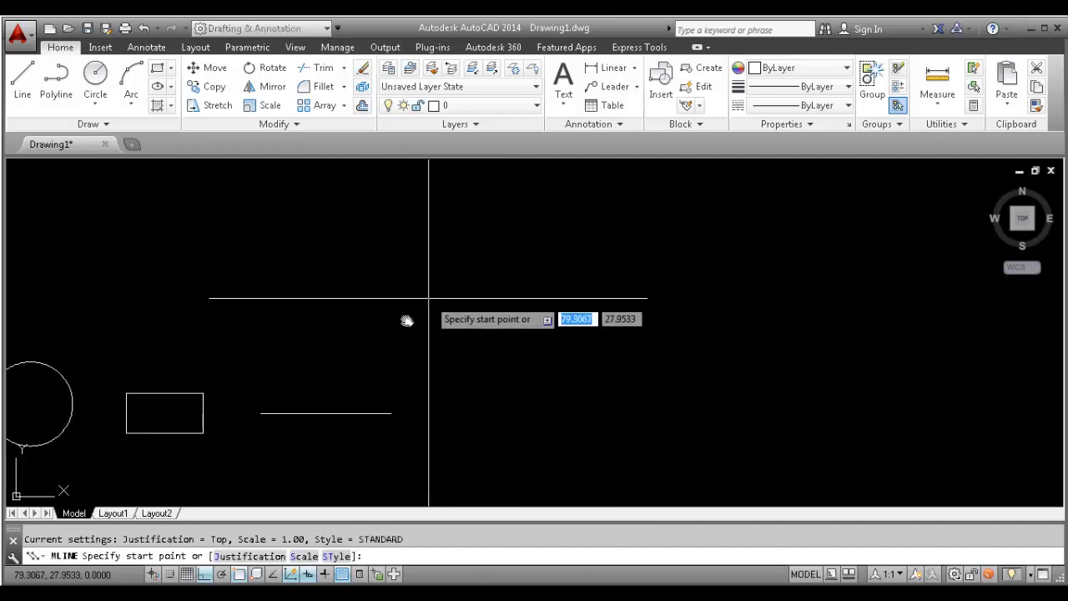
middle_drag(419, 299, 401, 322)
click(396, 307)
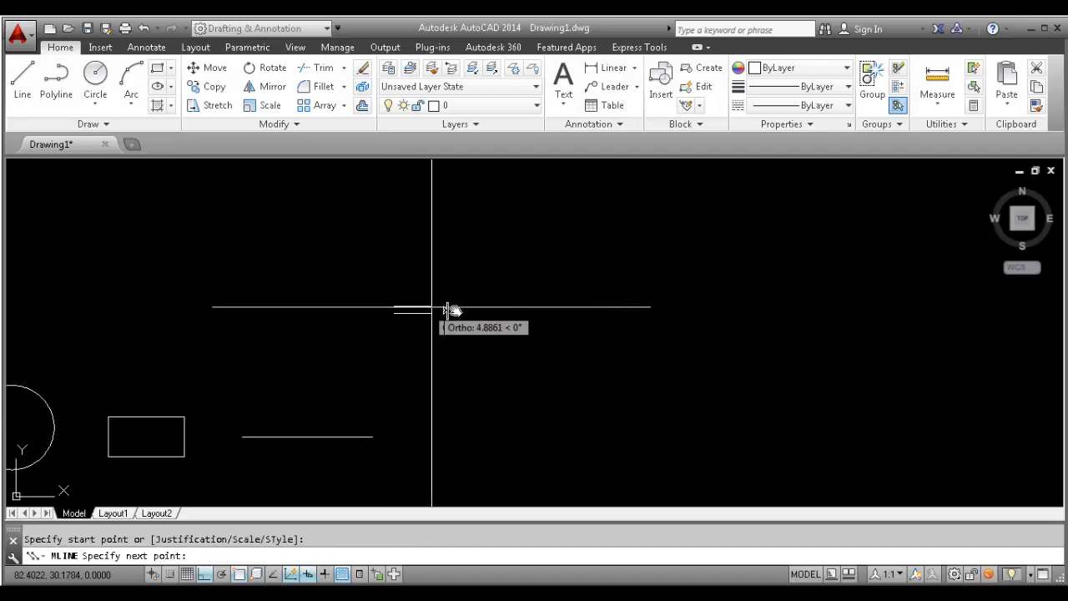
click(547, 307)
Continue the multiline about 7.8 units down, across, back up and across again, forming a U-shaped step, and end it there
scroll(551, 376, up, 4)
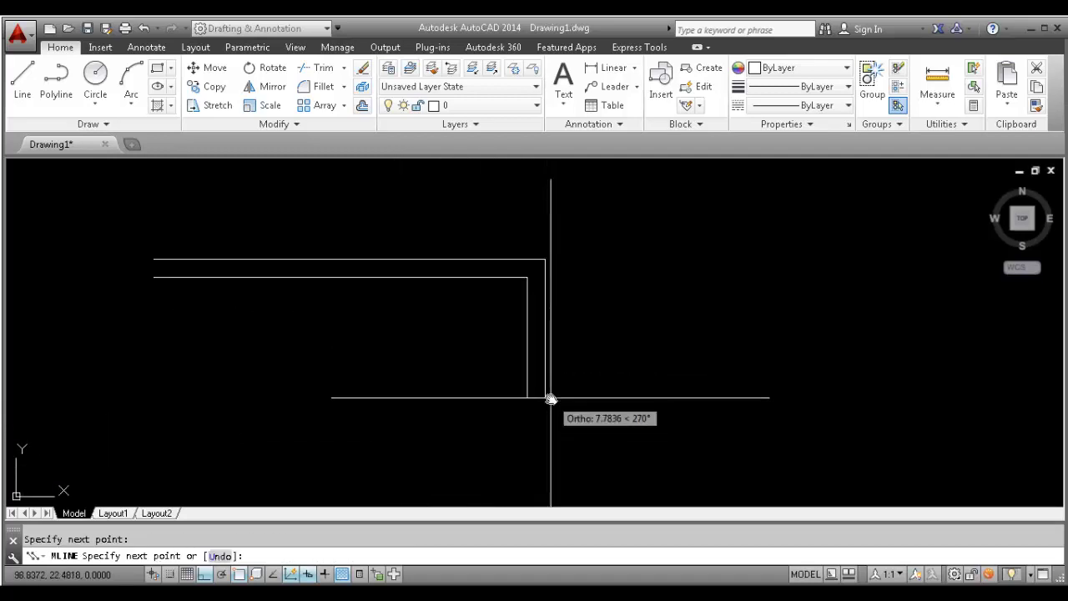
click(553, 396)
click(814, 389)
middle_drag(813, 389, 479, 429)
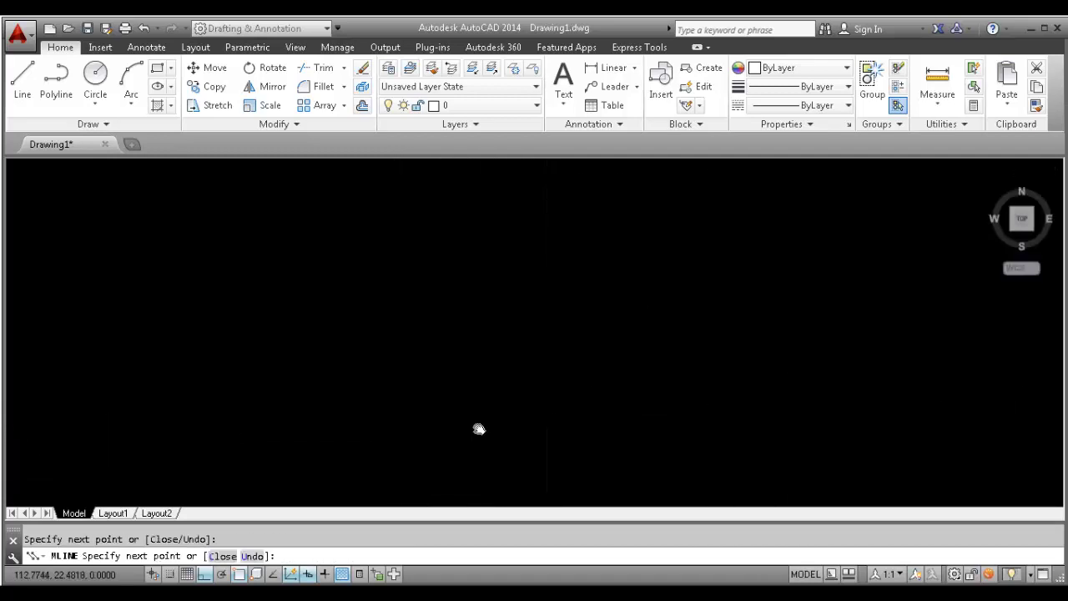
scroll(479, 429, down, 2)
click(481, 357)
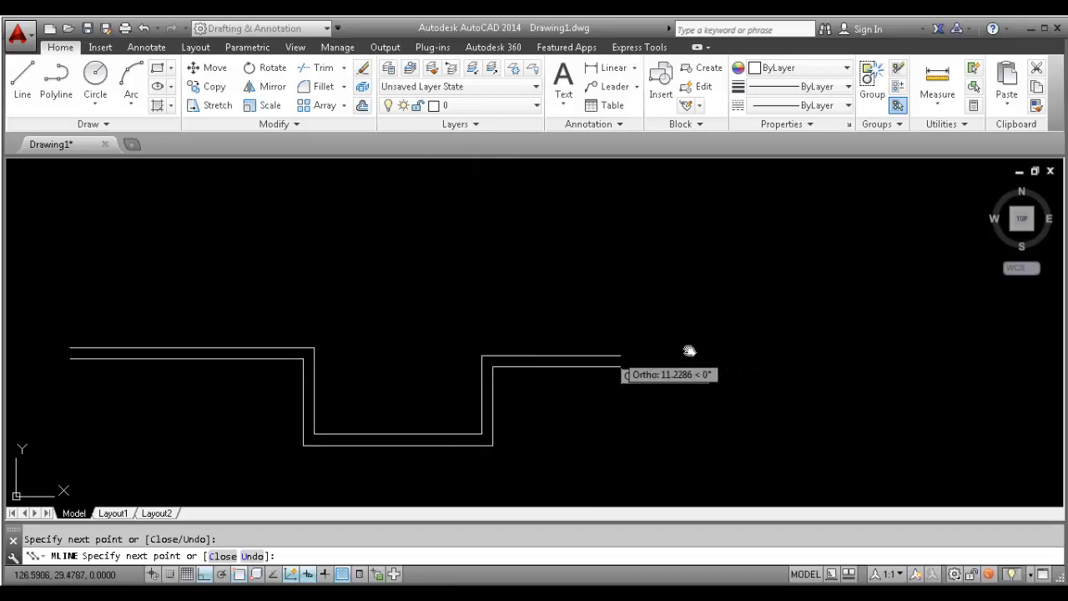
click(757, 356)
key(Escape)
Draw a vertical multiline crossing the last horizontal segment of the stepped multiline
key(Return)
click(612, 255)
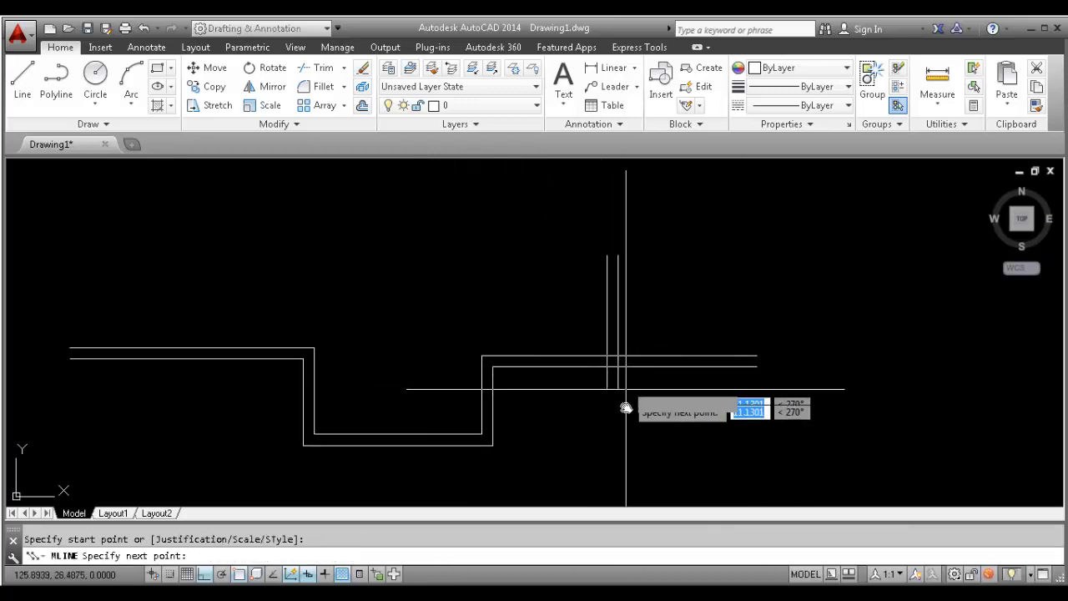
click(612, 433)
key(Escape)
Draw a rectangle enclosing both multilines
middle_drag(497, 421, 541, 407)
mouse_move(363, 381)
middle_down()
mouse_move(497, 380)
mouse_move(439, 400)
middle_up()
text(rec)
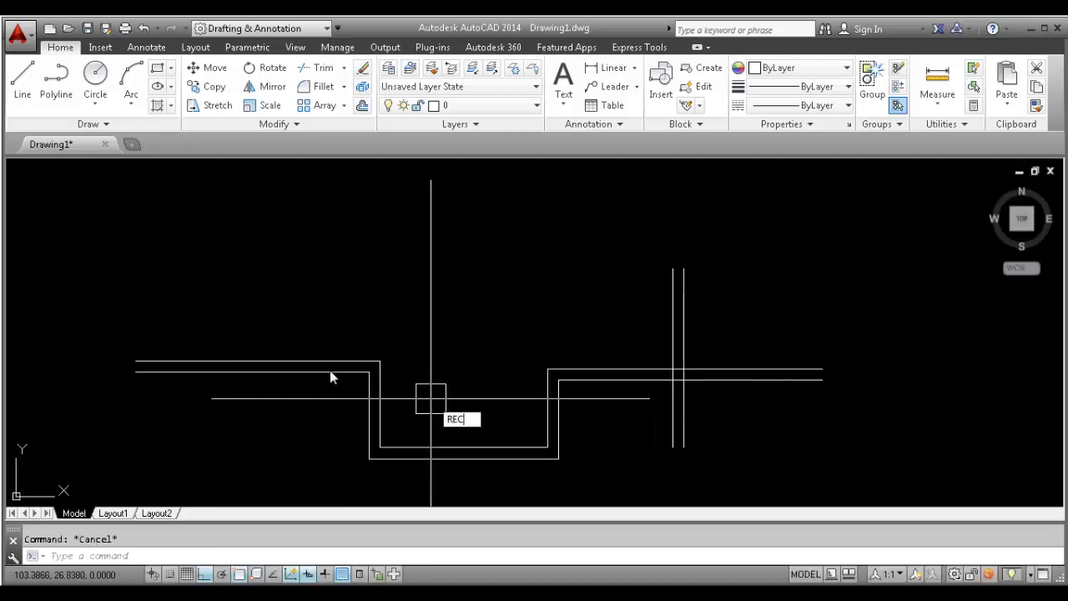
key(Return)
click(59, 187)
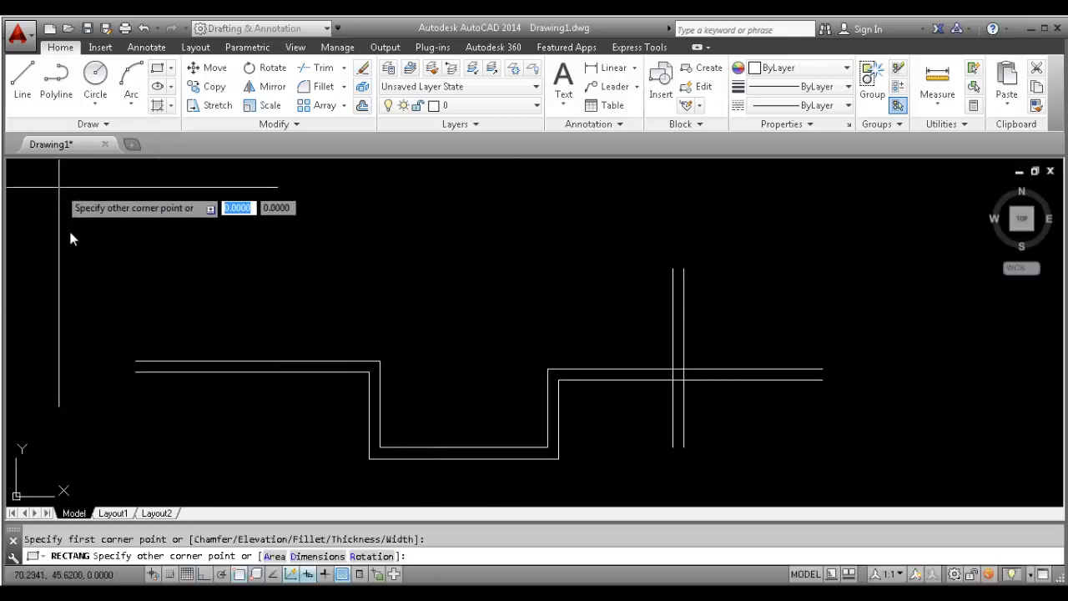
click(846, 489)
text(l)
key(Escape)
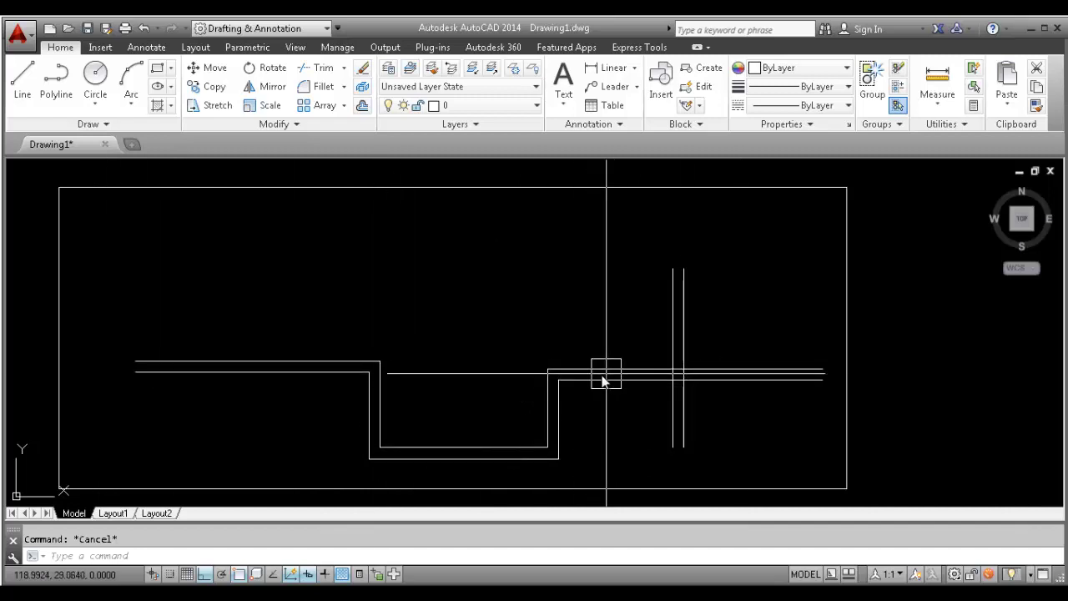
Draw a vertical multiline about 6.6 units up from the inner line of the U's lower segment, forming a tee
scroll(605, 382, up, 4)
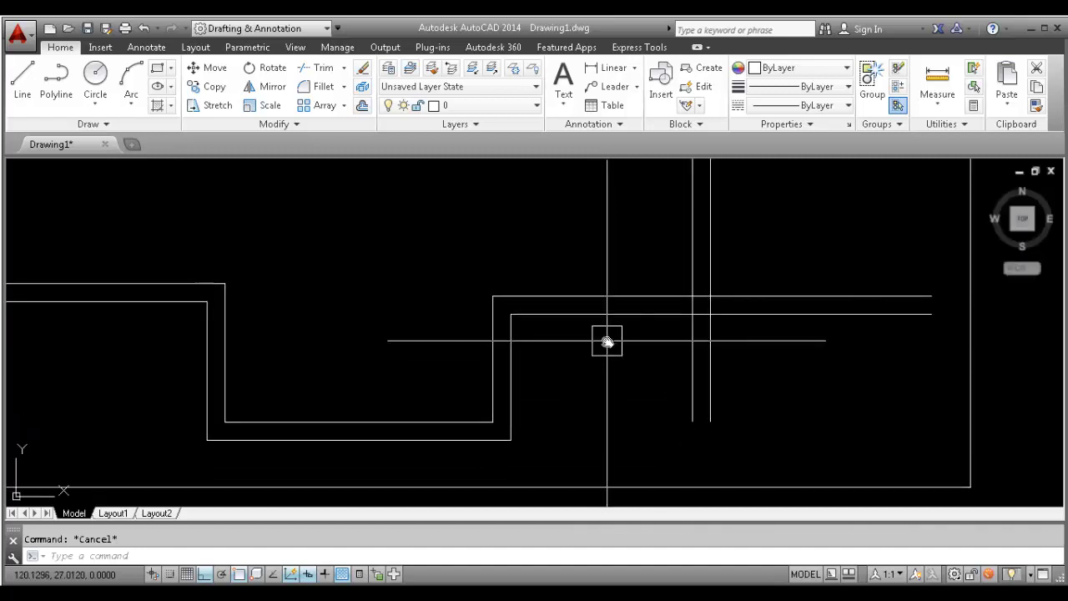
scroll(608, 341, down, 4)
scroll(452, 436, up, 2)
middle_drag(452, 434, 461, 390)
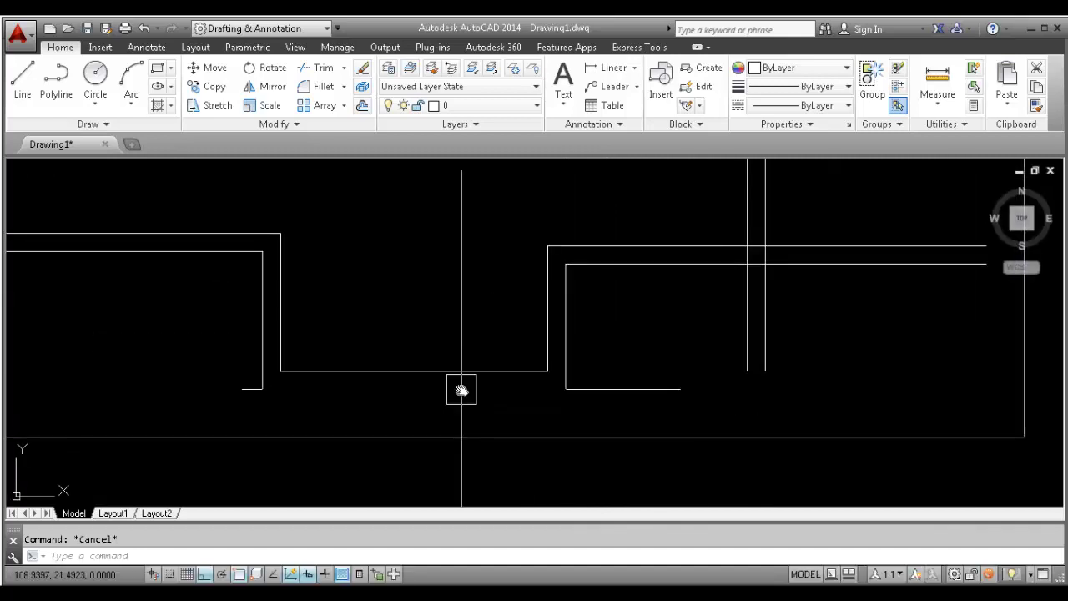
text(ml)
key(Return)
click(415, 371)
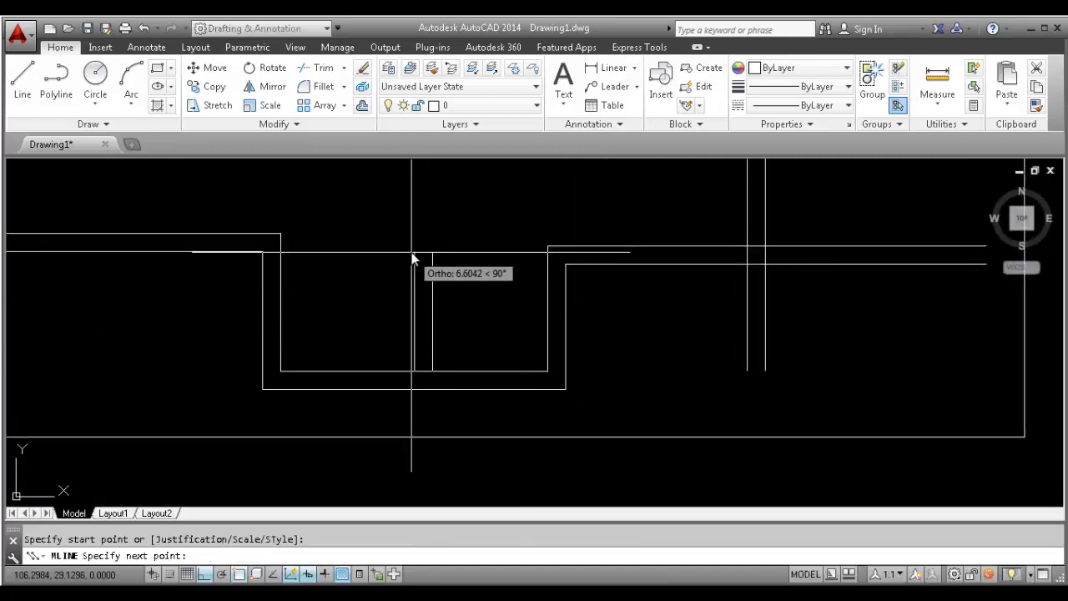
click(415, 251)
key(Escape)
Inspect the tee and crossing junctions and open the multiline editing tools with MLEDIT
scroll(395, 384, up, 2)
scroll(468, 354, down, 1)
middle_drag(470, 310, 469, 379)
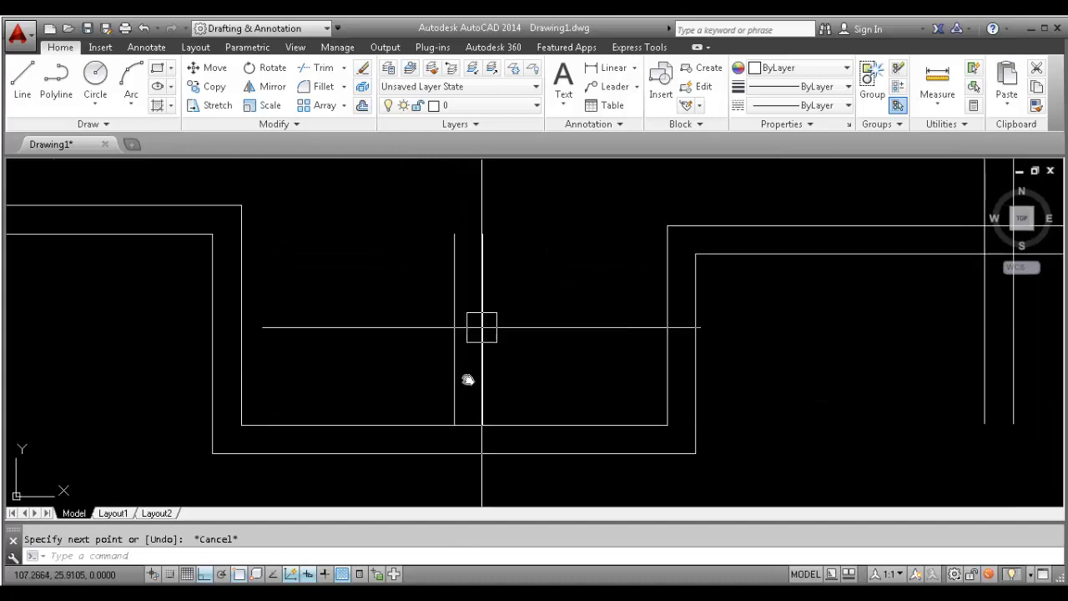
scroll(469, 364, down, 1)
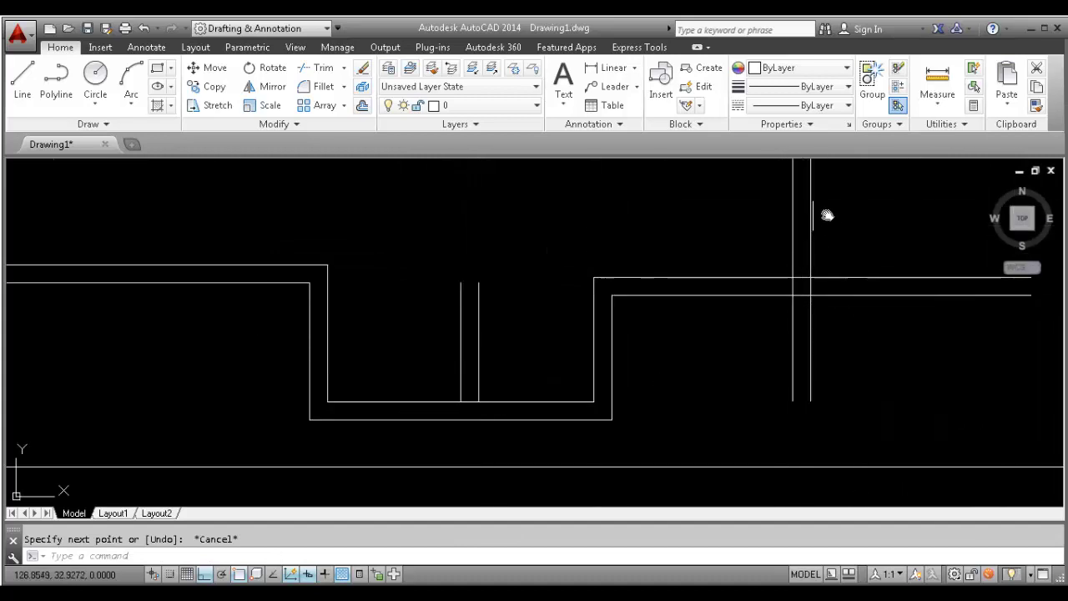
scroll(819, 298, up, 5)
scroll(819, 298, down, 5)
scroll(507, 389, up, 1)
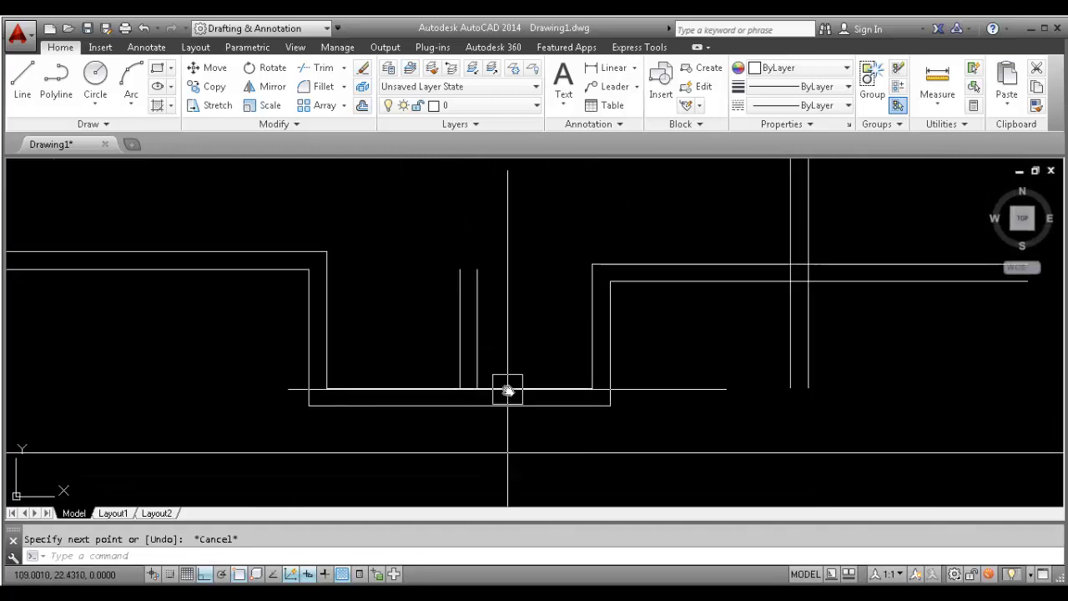
text(EDI)
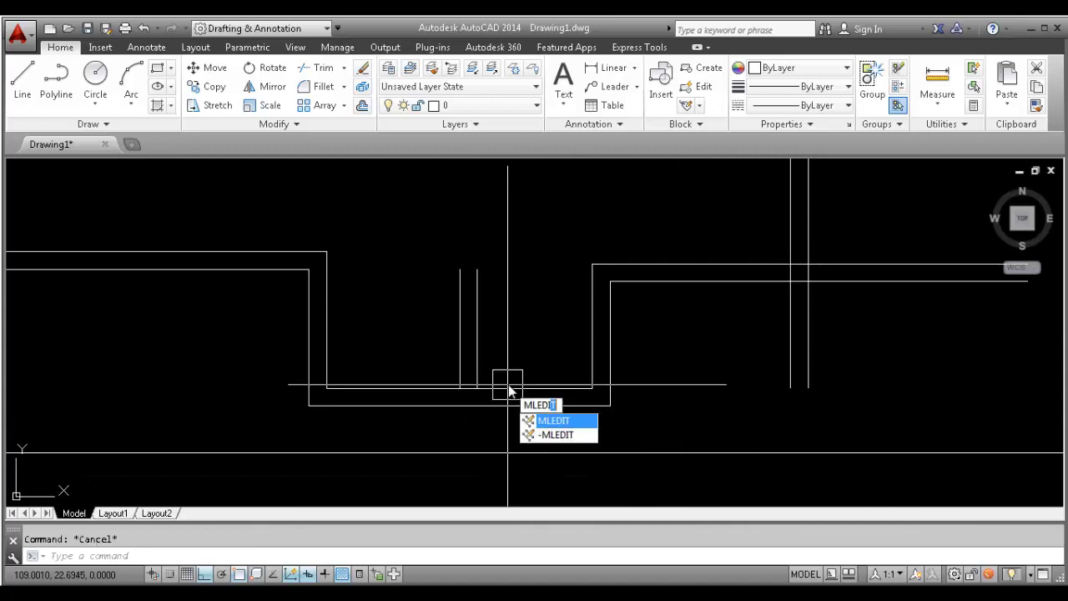
key(Return)
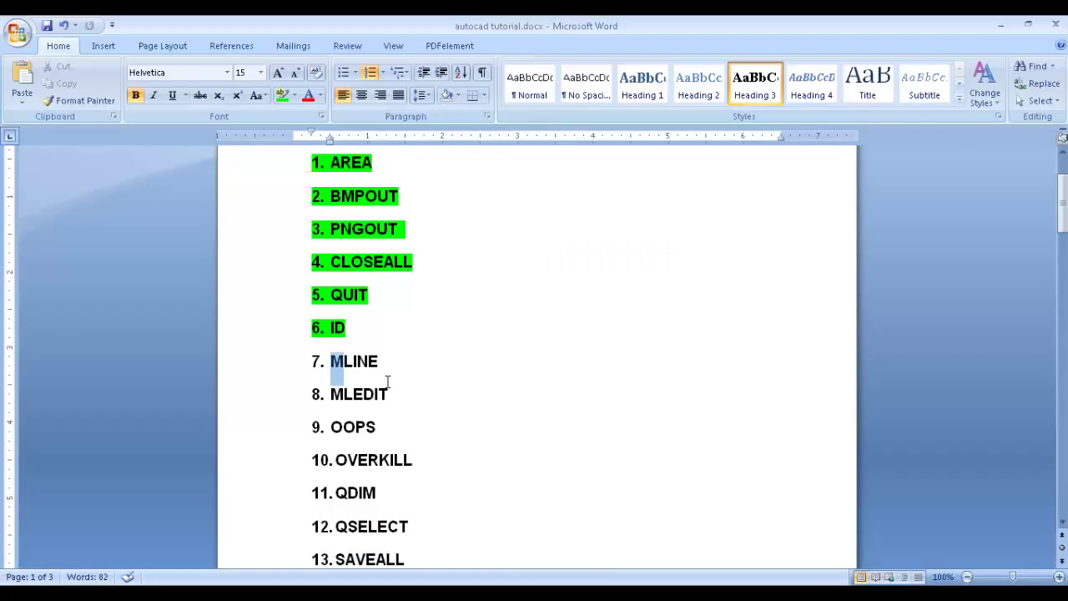
Highlight the MLINE and MLEDIT entries in green in the Word list
drag(387, 382, 392, 399)
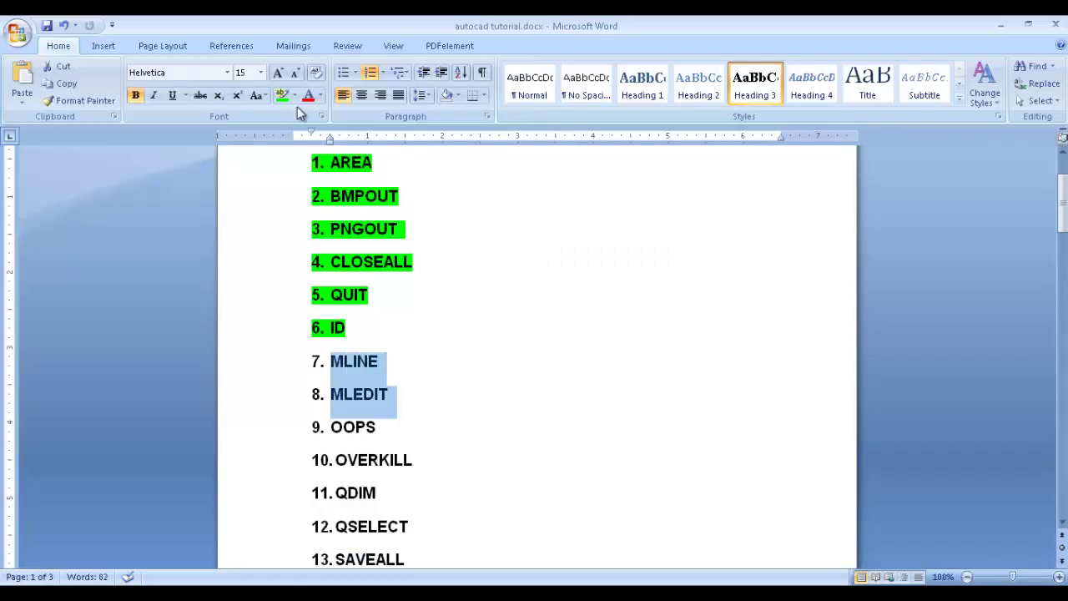
click(282, 94)
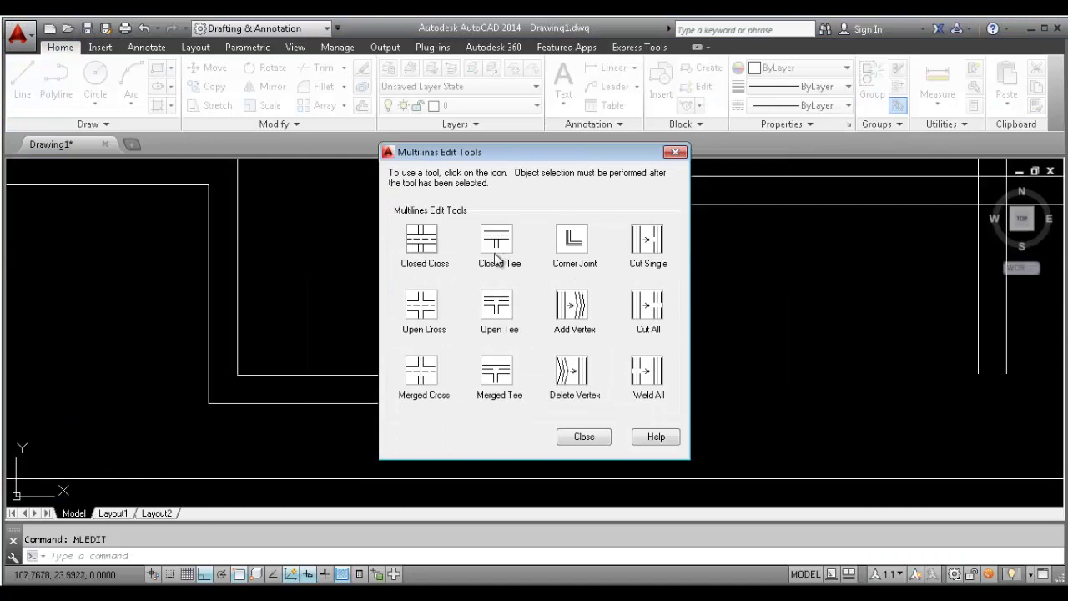
Apply Open Tee in AutoCAD where the short vertical multiline meets the lower horizontal segment
click(496, 306)
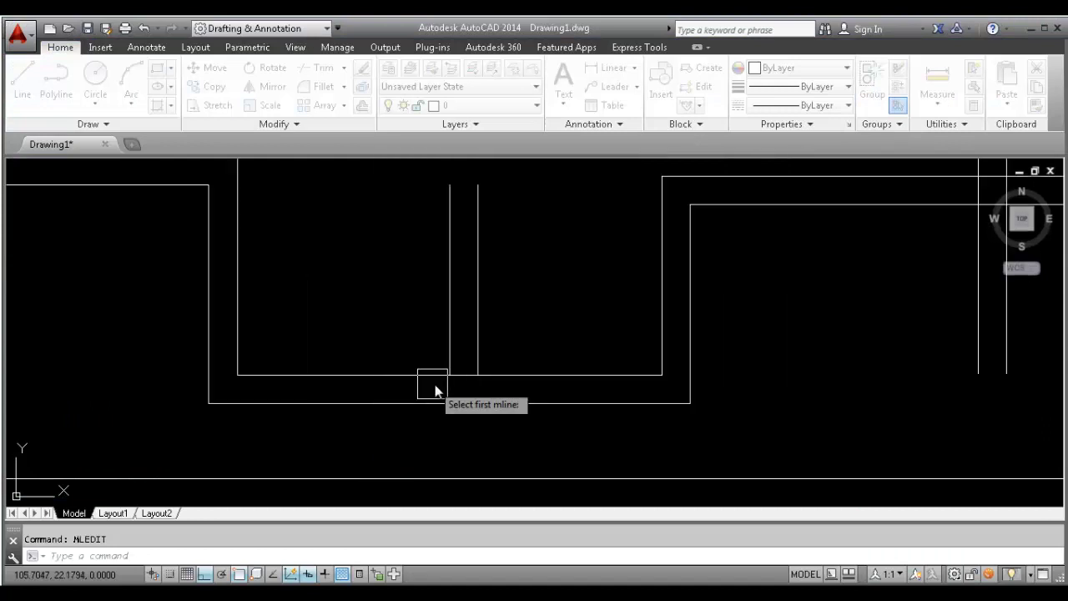
scroll(474, 371, up, 4)
click(508, 370)
click(546, 287)
key(ctrl+z)
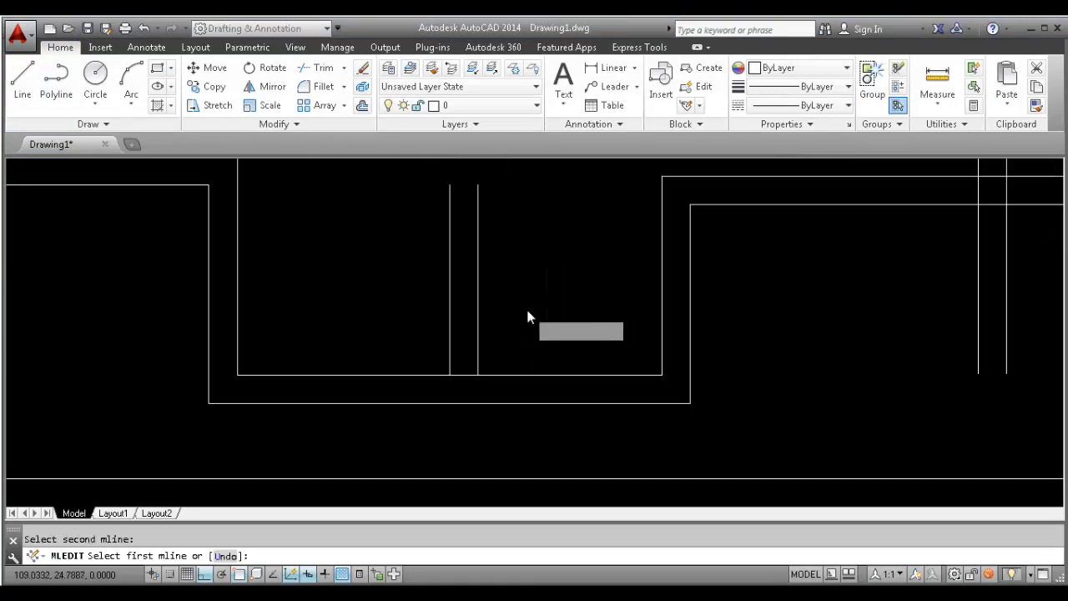
click(487, 301)
scroll(443, 379, up, 4)
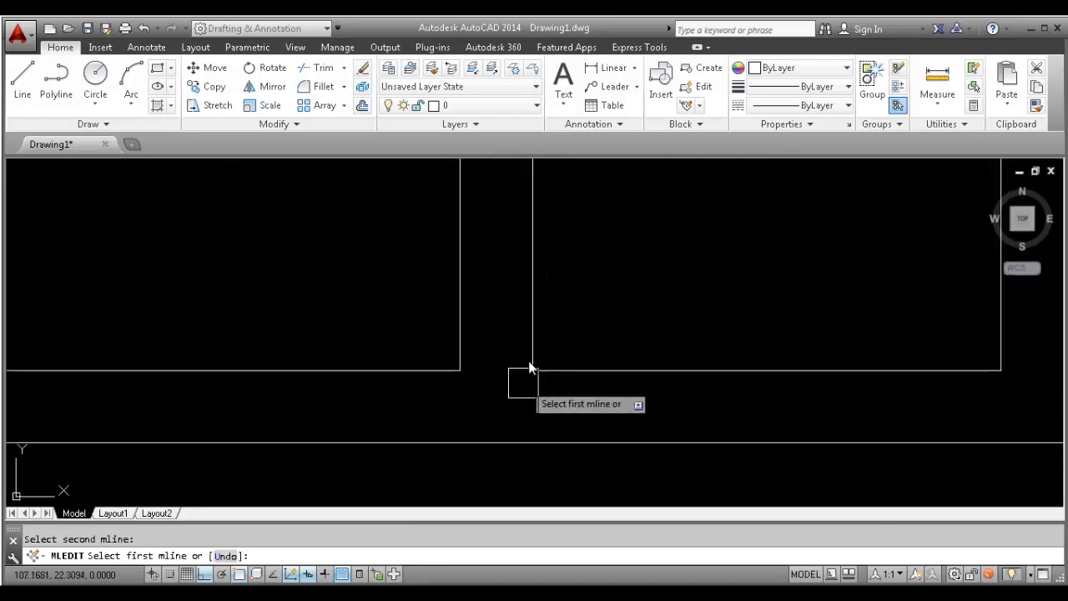
Restart MLEDIT and apply Merged Cross to the intersection of the vertical multiline and the upper horizontal segment
scroll(531, 367, down, 4)
scroll(551, 366, up, 4)
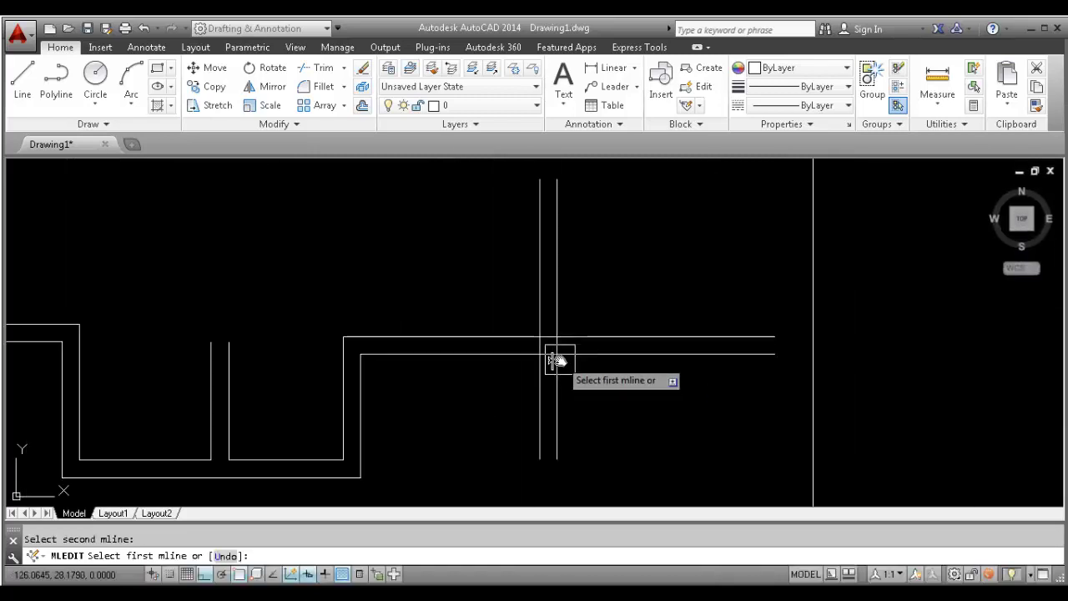
key(Escape)
text(MLEDIT)
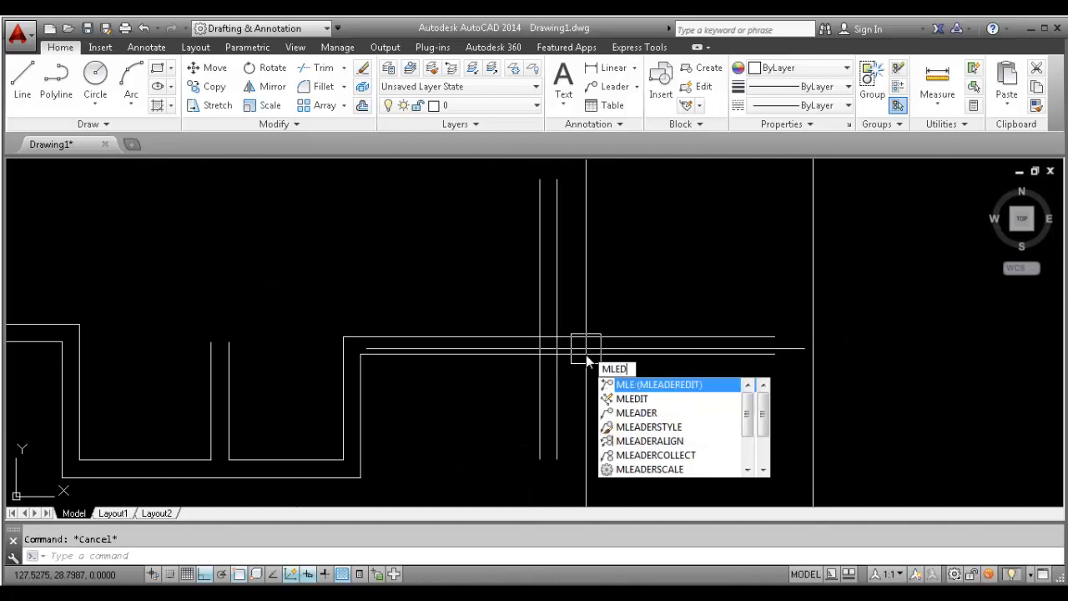
key(Return)
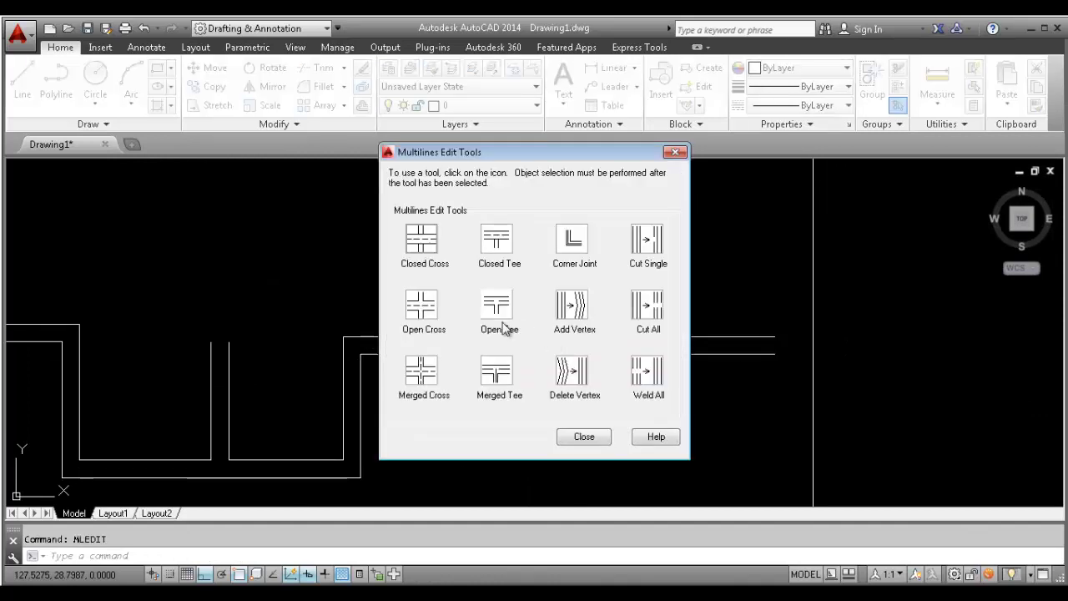
click(422, 373)
scroll(534, 359, up, 6)
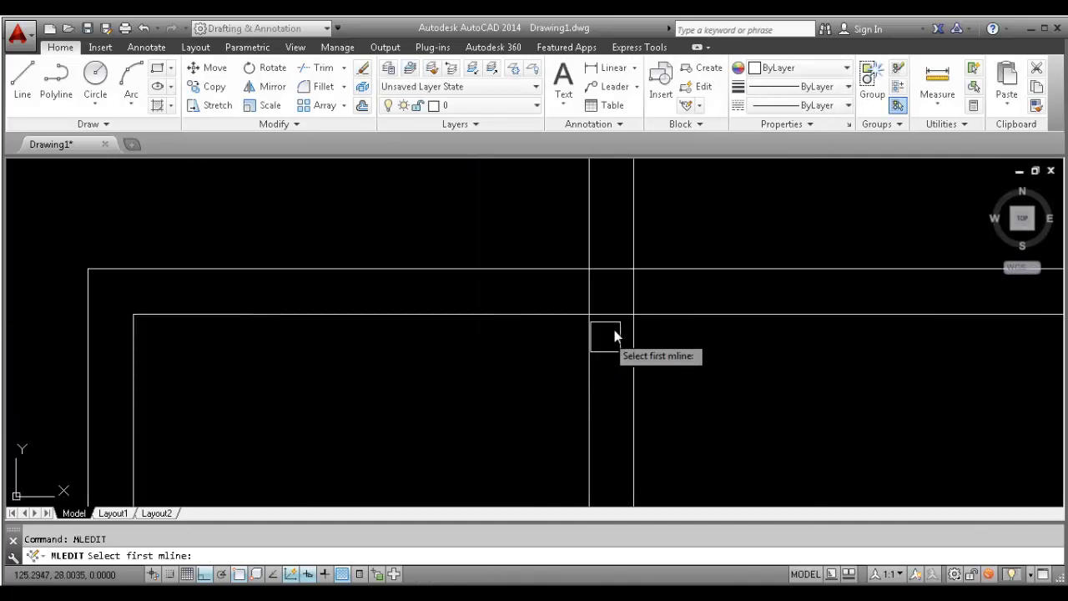
click(572, 301)
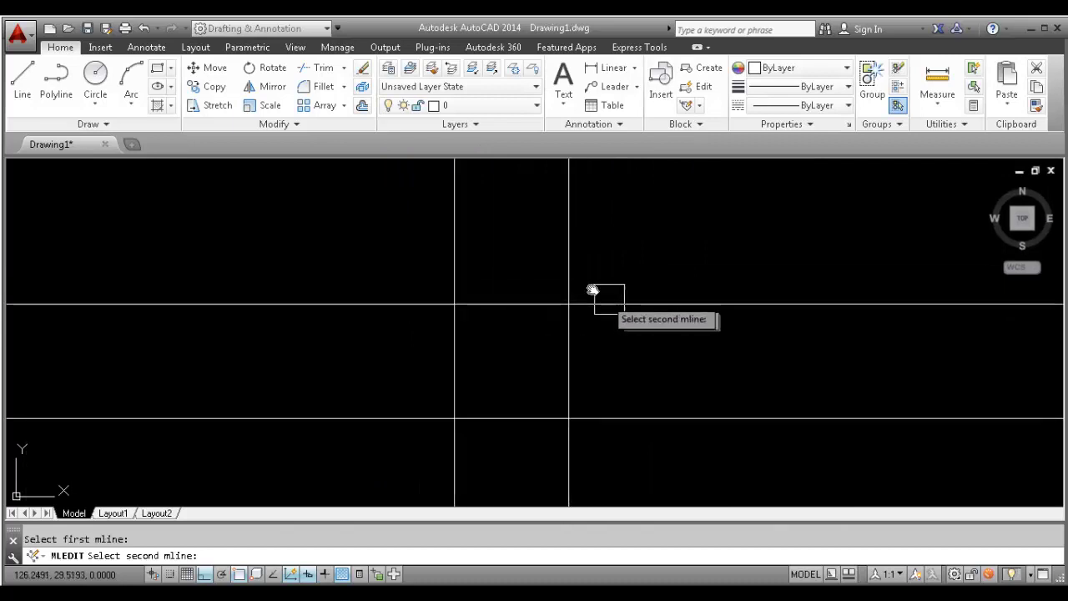
click(588, 297)
scroll(543, 361, down, 6)
scroll(542, 361, down, 2)
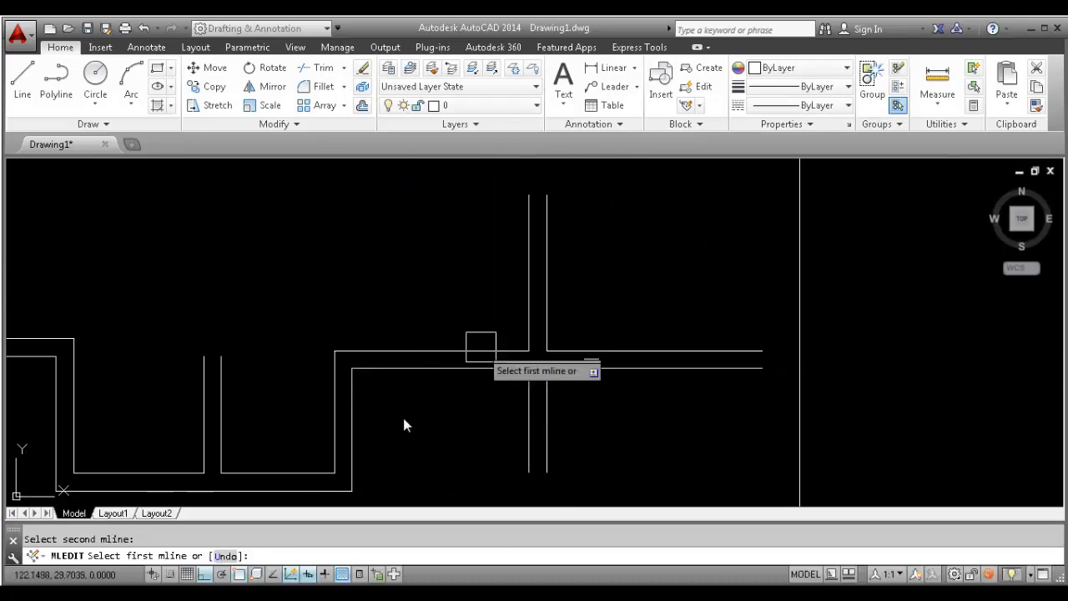
middle_drag(403, 418, 431, 364)
scroll(560, 334, down, 4)
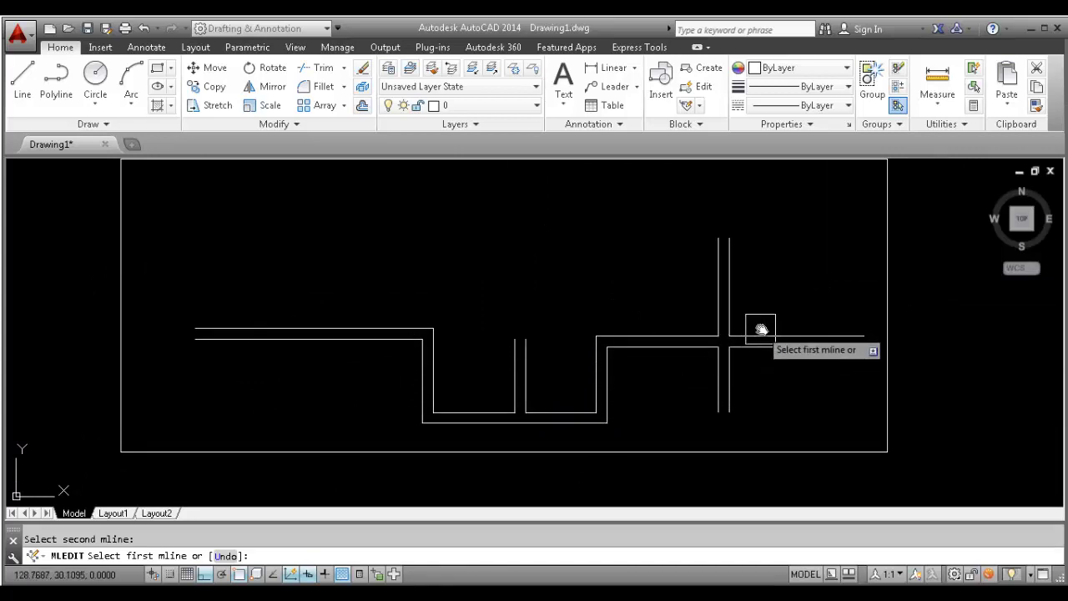
End multiline editing, switch to the Word list and select the OOPS entry
scroll(536, 362, up, 5)
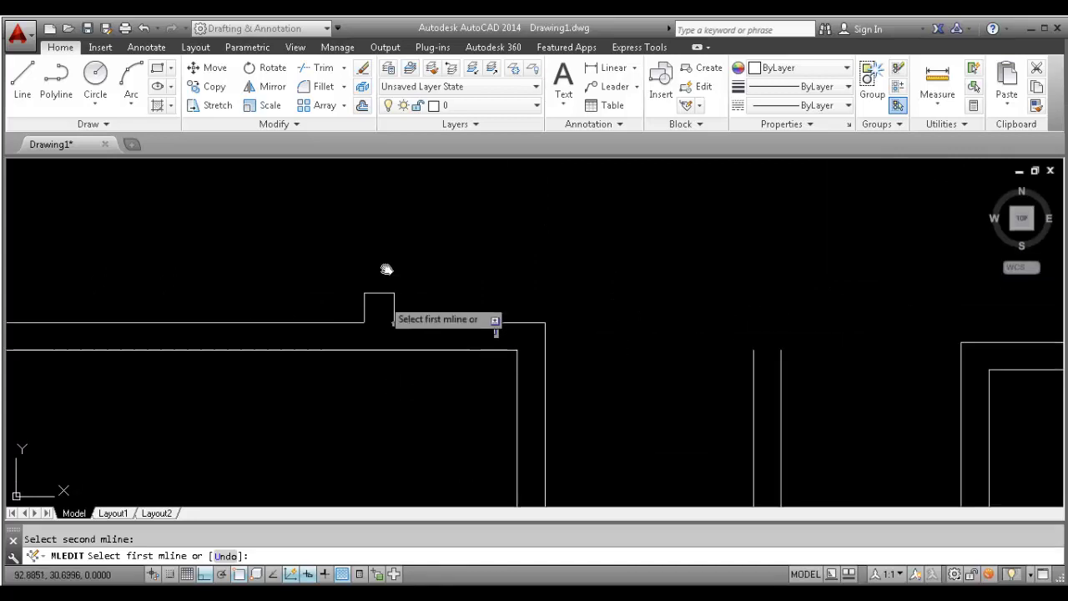
scroll(678, 381, down, 5)
middle_drag(679, 381, 593, 357)
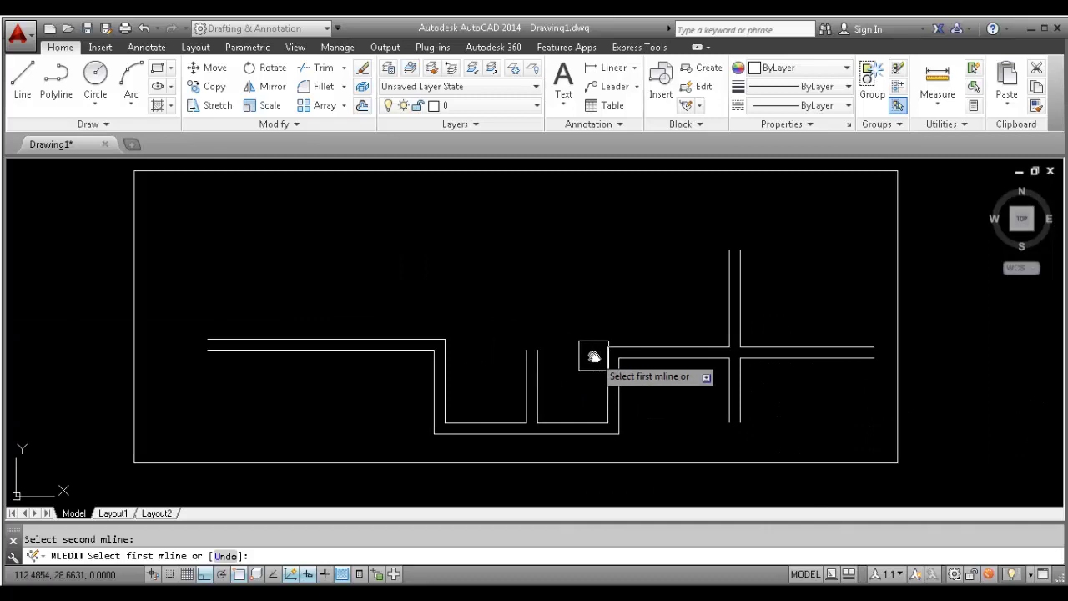
key(Escape)
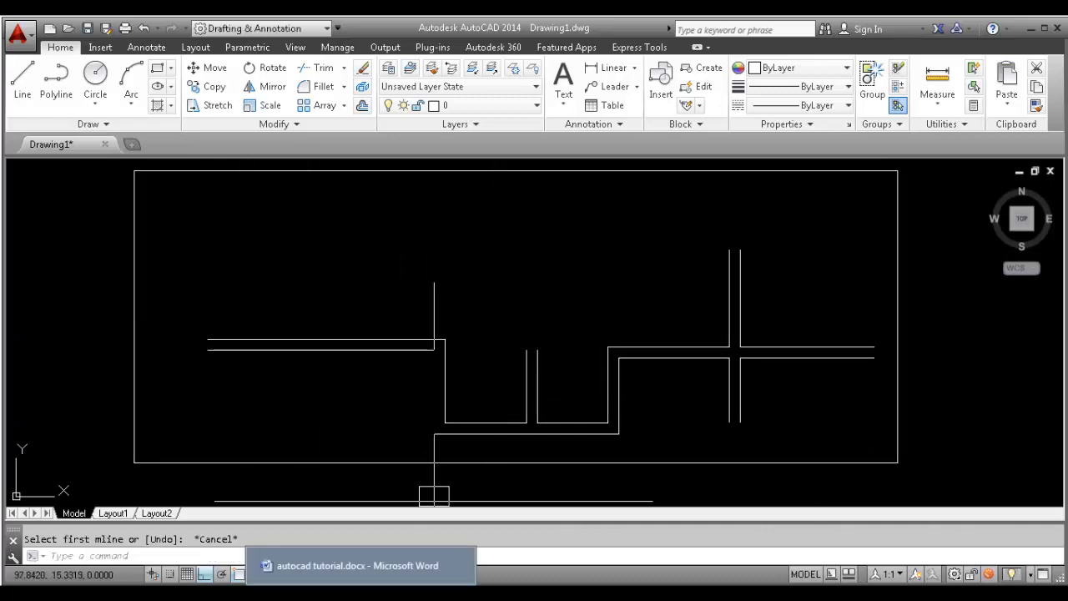
click(360, 597)
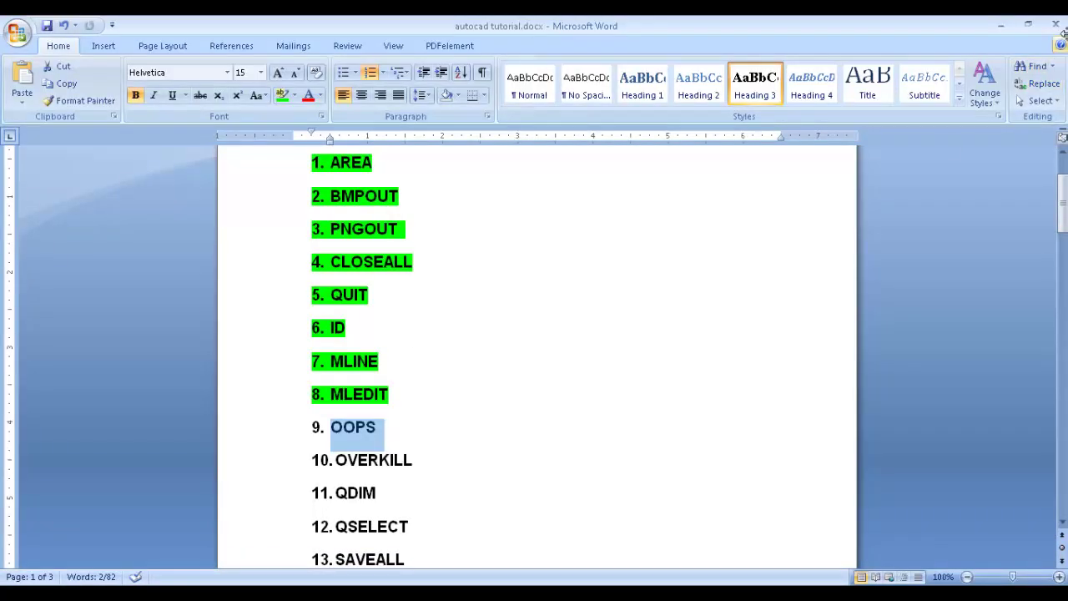
Return to AutoCAD and erase the circle between the two rectangles
click(999, 25)
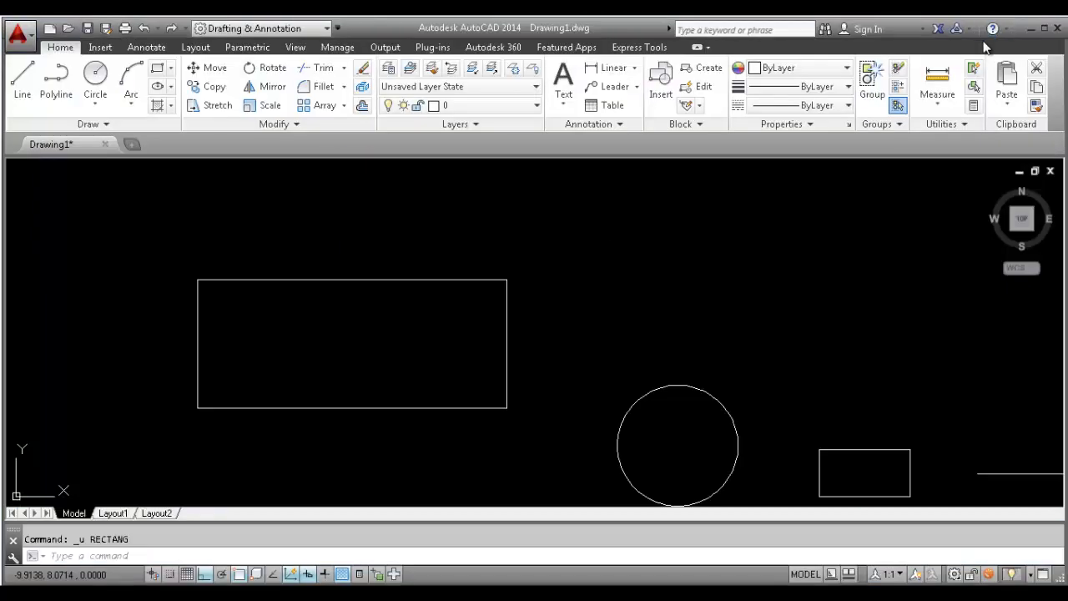
middle_drag(369, 373, 371, 351)
scroll(371, 351, down, 2)
scroll(472, 353, up, 2)
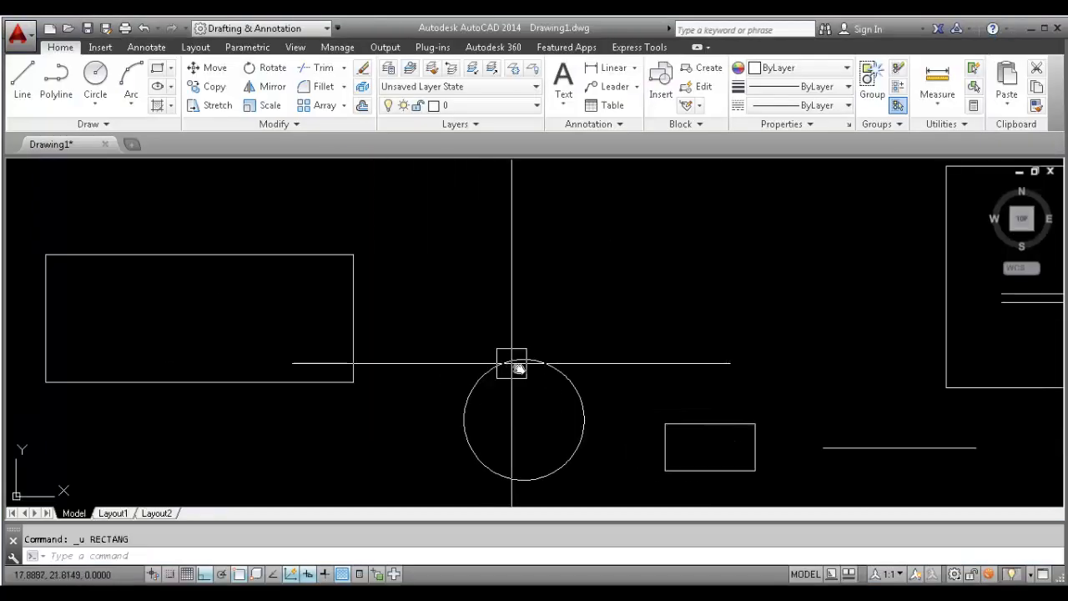
click(524, 360)
text(E)
key(Return)
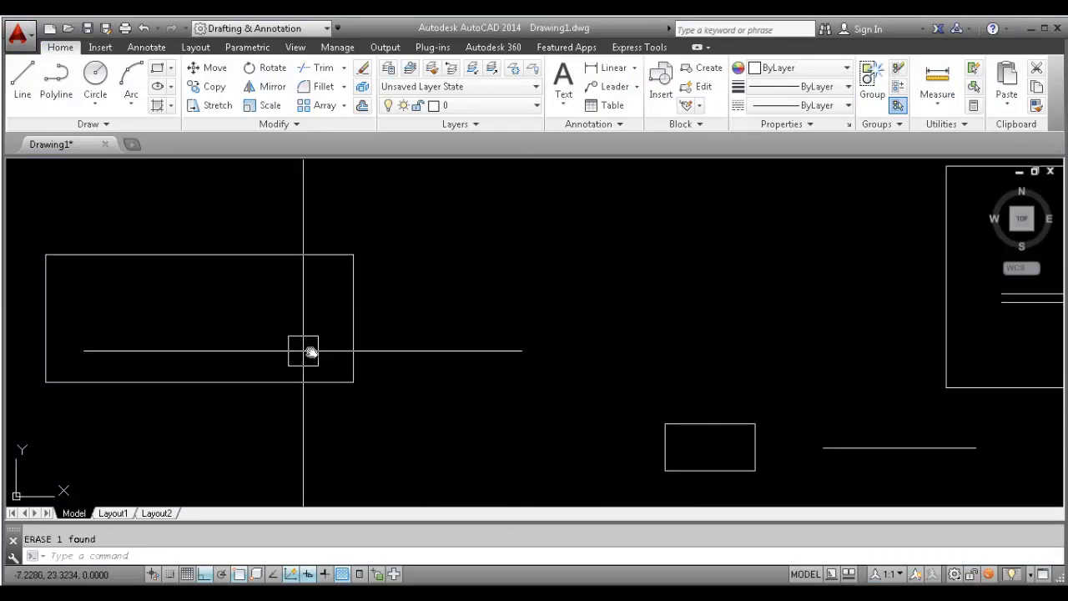
Draw a vertical line about 14.4 units long across the upper edge of the large rectangle
middle_drag(309, 351, 403, 352)
text(L)
key(Return)
click(328, 208)
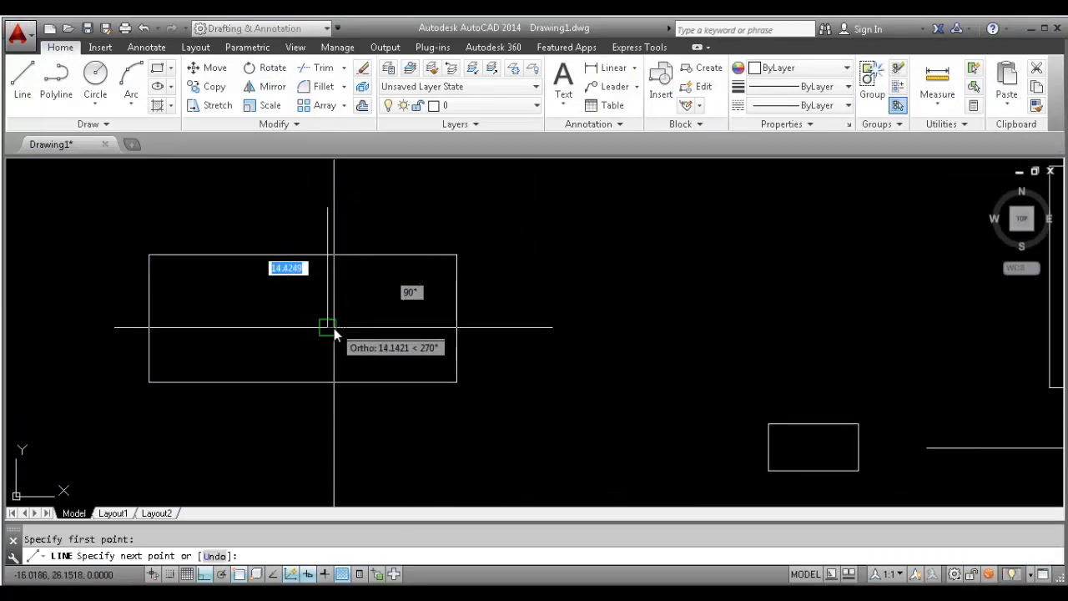
click(328, 327)
key(Escape)
Draw a horizontal line about 36.8 units long from inside the large rectangle across its right edge
key(Return)
click(297, 302)
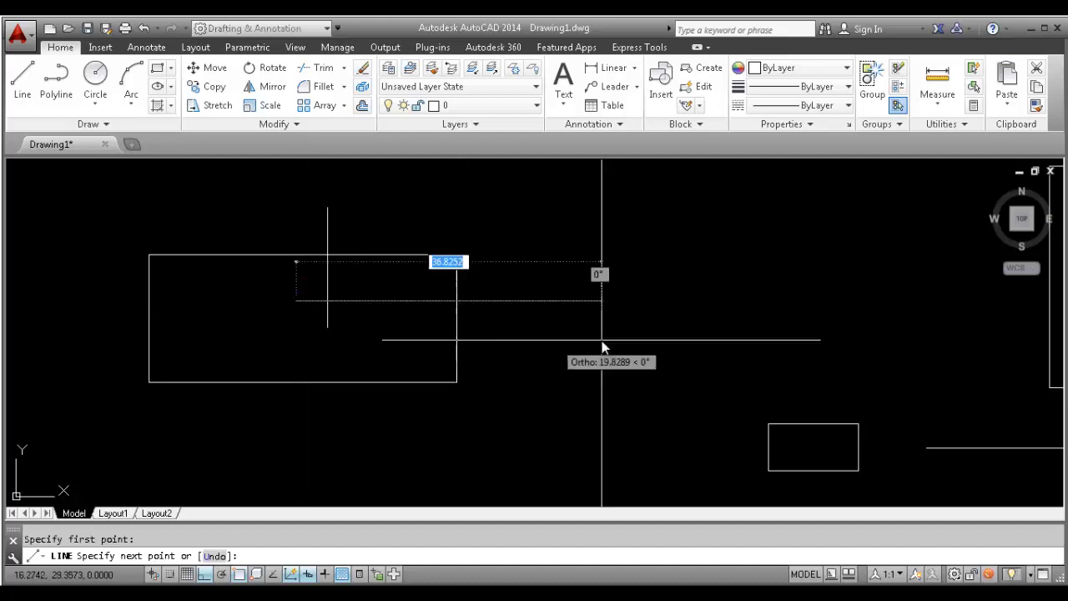
click(601, 345)
key(Escape)
Trim away the large rectangle's upper-right corner between the vertical and horizontal lines, using all objects as cutting edges
scroll(347, 284, up, 2)
text(tr)
key(Return)
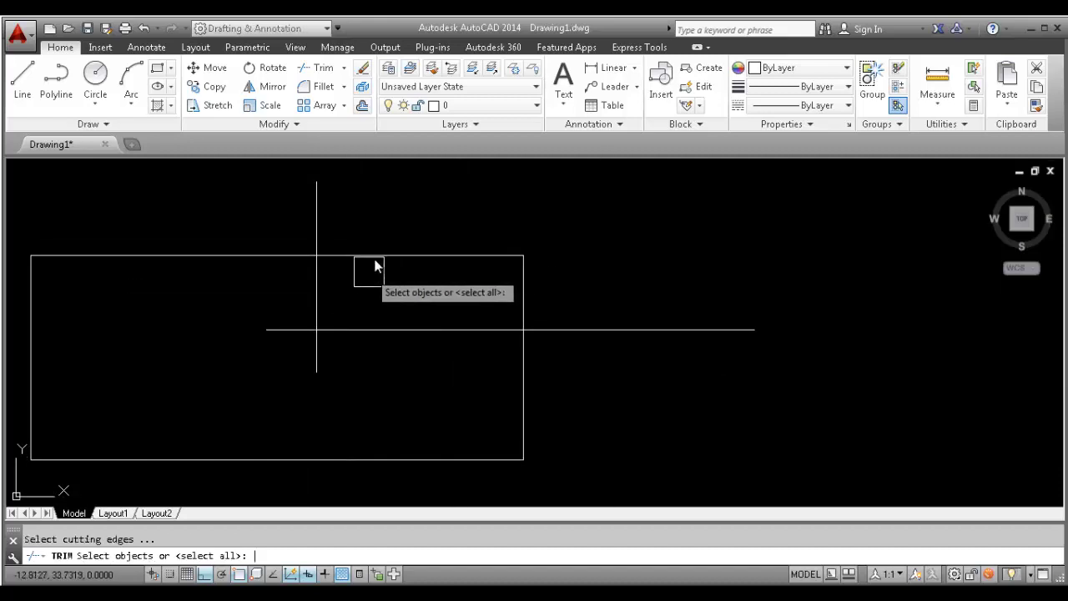
key(Return)
click(404, 256)
key(Escape)
scroll(518, 288, down, 3)
scroll(576, 353, up, 2)
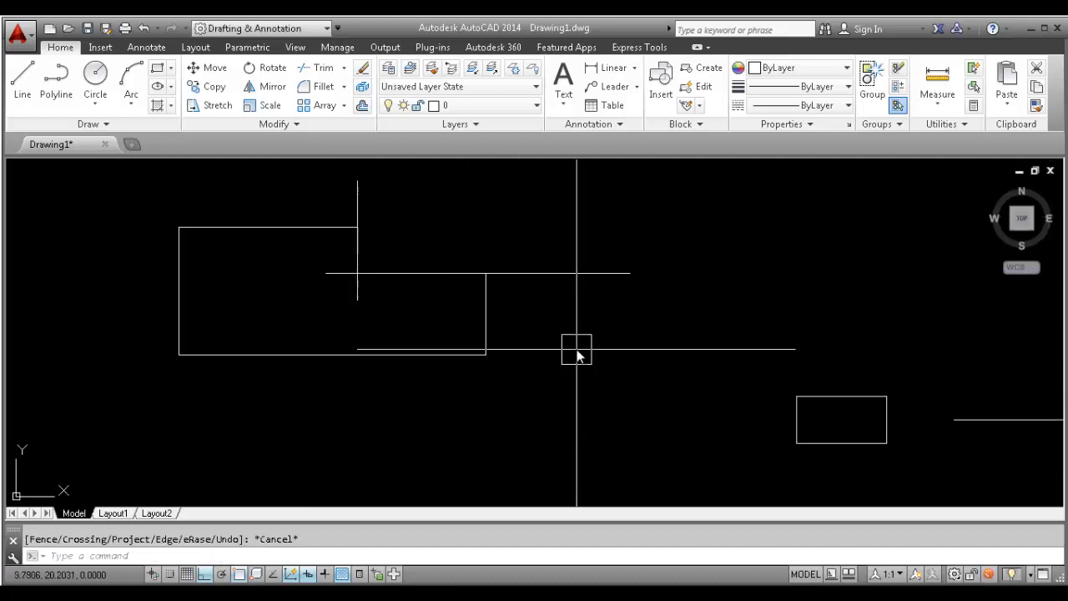
key(Escape)
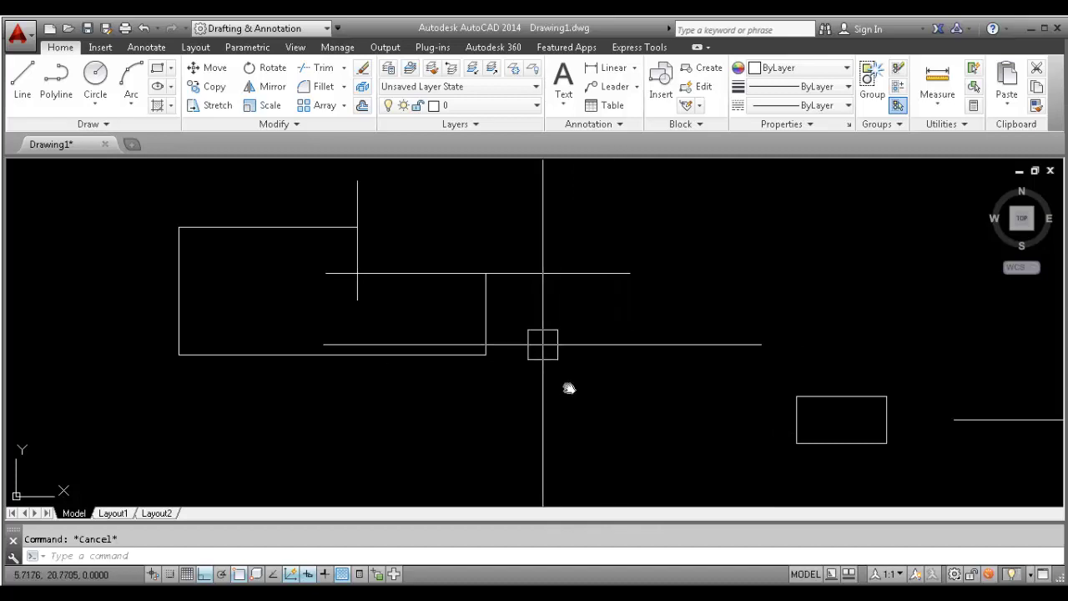
Restore the erased circle with OOPS while keeping the new lines and the trimmed rectangle
middle_drag(568, 388, 602, 438)
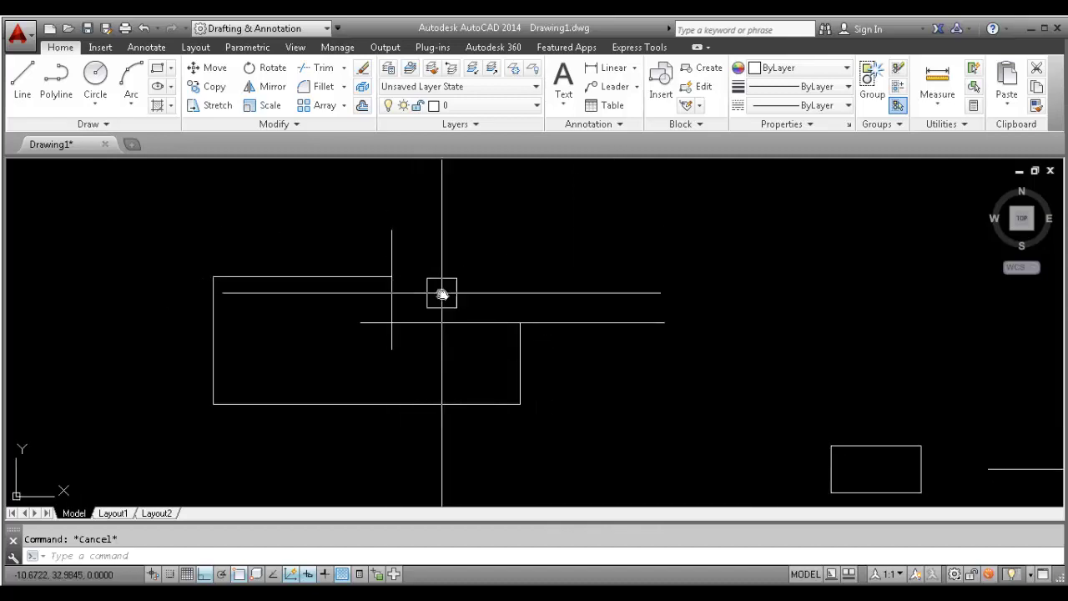
middle_drag(550, 368, 539, 345)
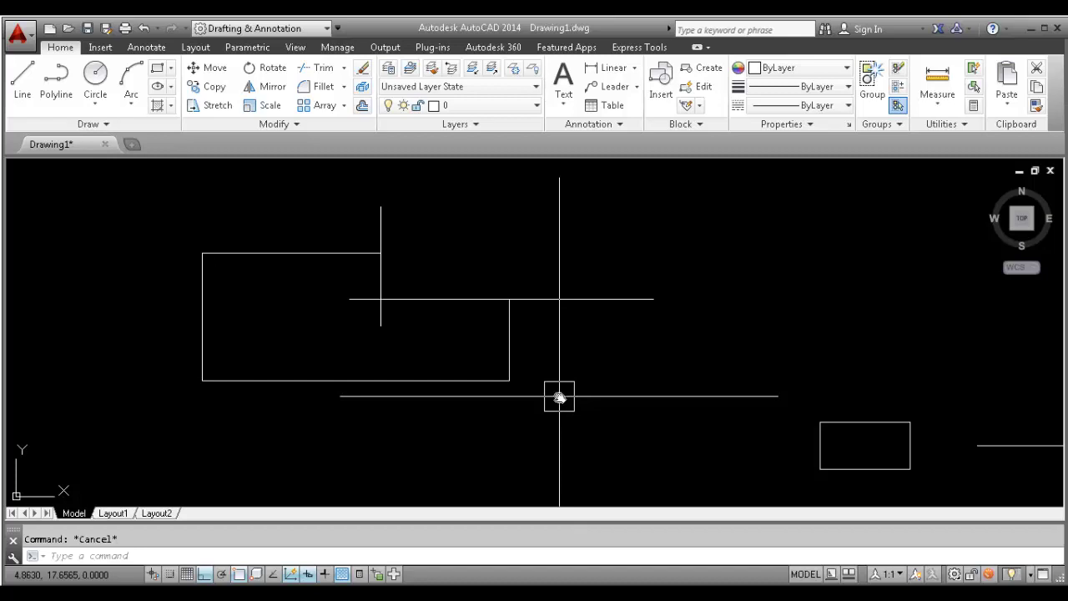
key(Return)
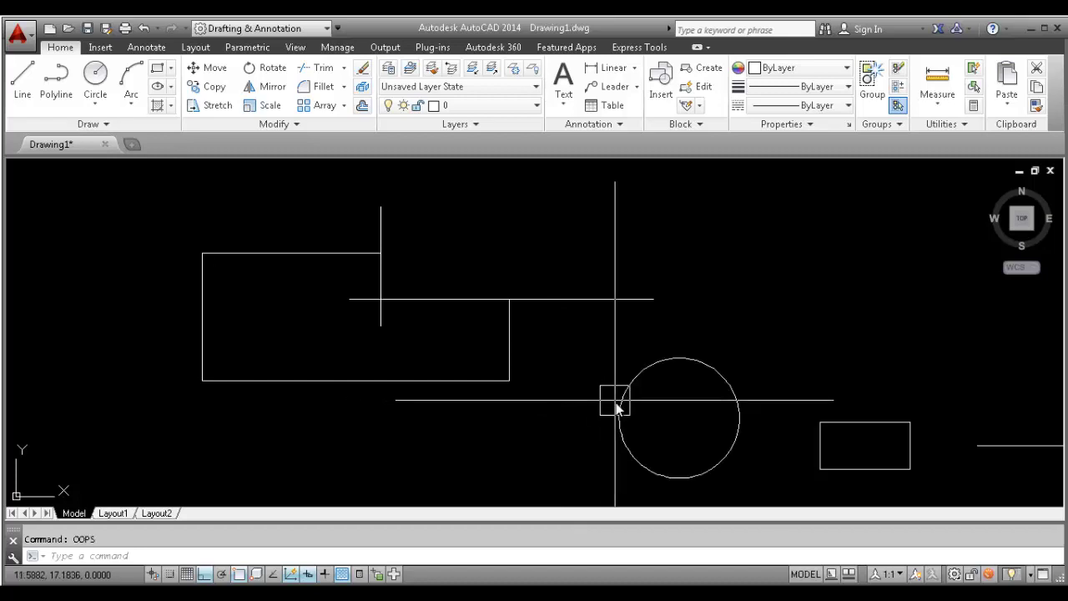
Examine the circle beside the trimmed rectangle and its crossing lines to compare OOPS with an ordinary undo
scroll(615, 399, down, 1)
middle_drag(590, 382, 576, 375)
scroll(397, 295, up, 1)
scroll(399, 284, up, 1)
scroll(650, 360, down, 2)
middle_drag(665, 358, 478, 328)
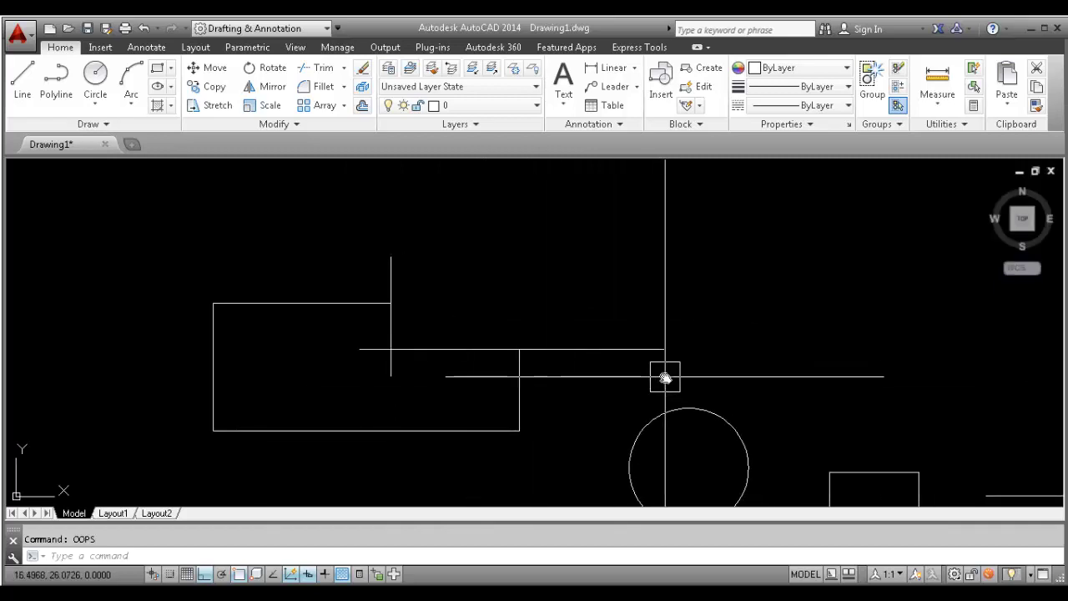
mouse_move(680, 391)
middle_down()
mouse_move(676, 277)
mouse_move(672, 336)
middle_up()
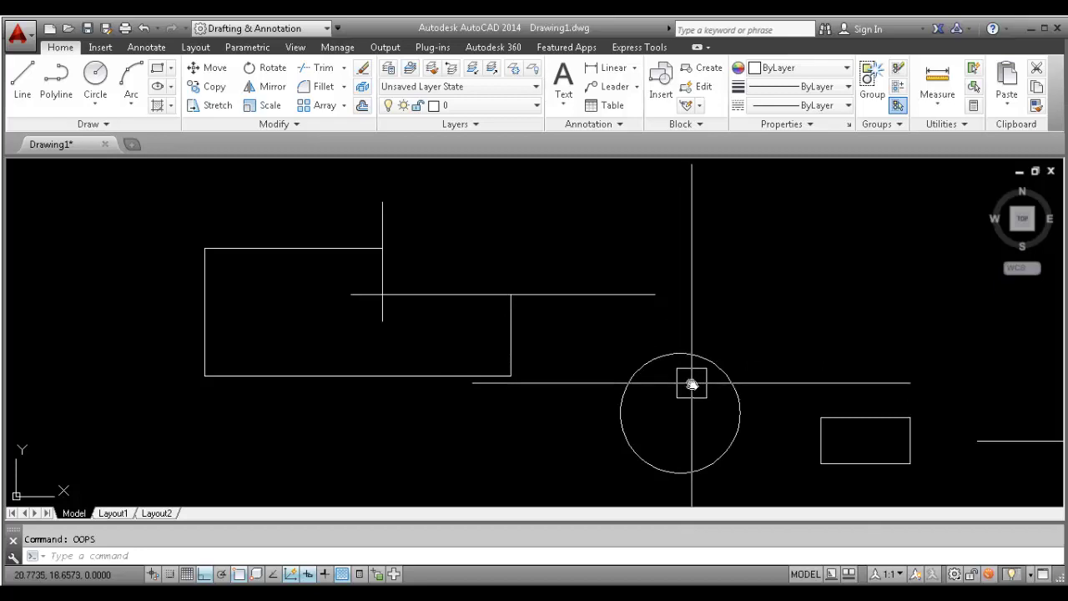
middle_drag(691, 383, 689, 373)
middle_drag(522, 262, 484, 341)
scroll(490, 293, up, 2)
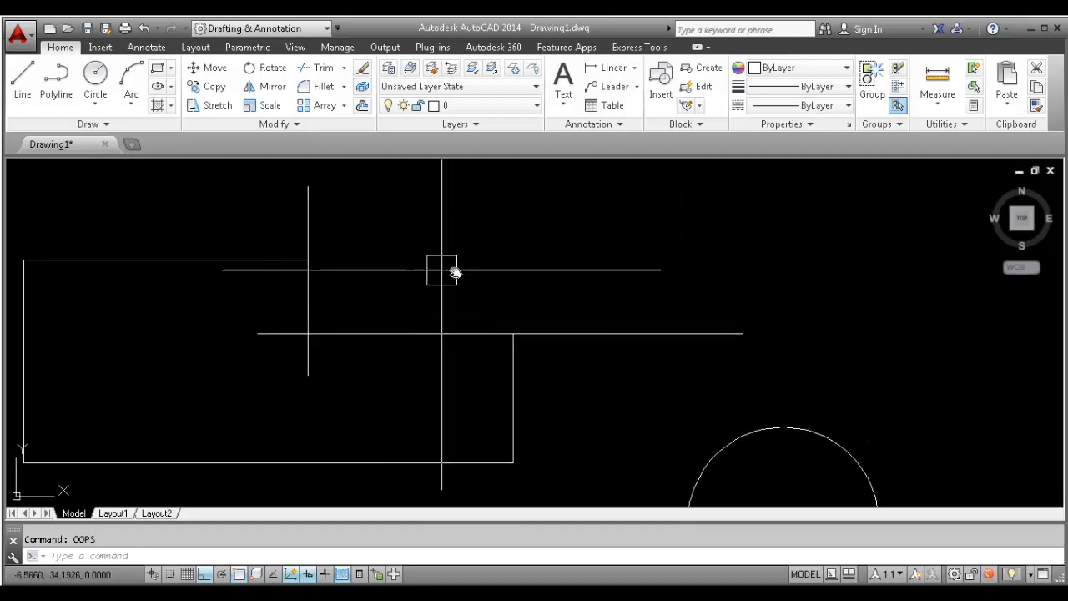
scroll(455, 272, down, 2)
key(Escape)
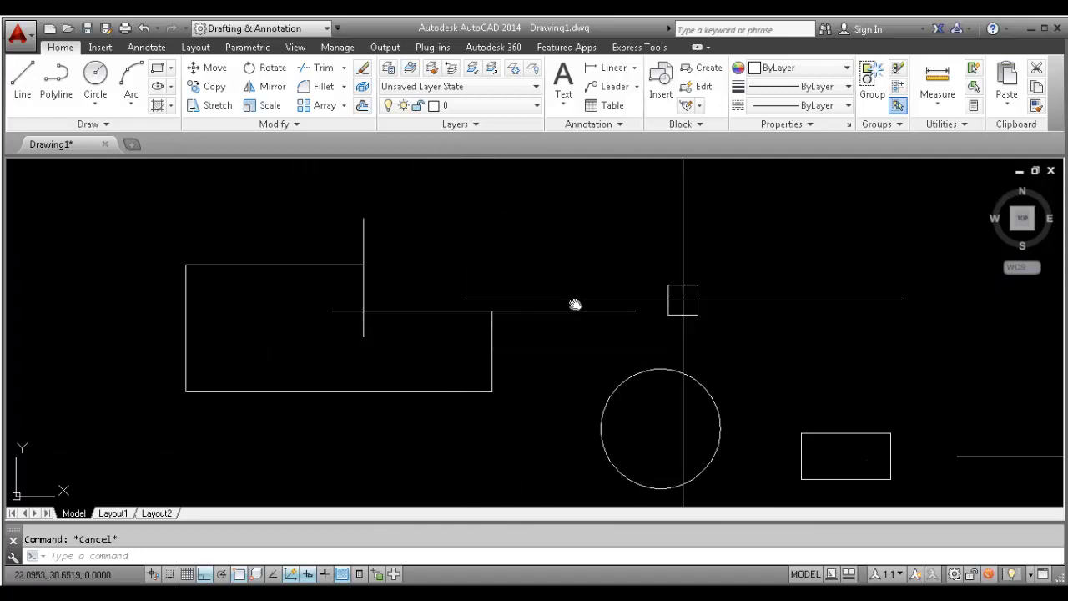
middle_drag(645, 393, 632, 389)
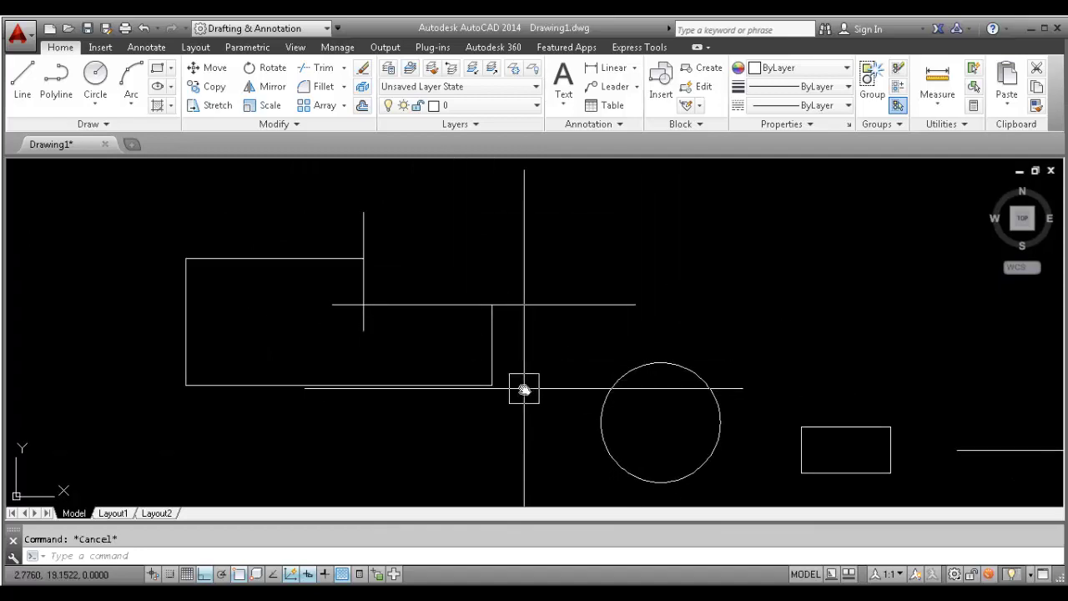
Highlight the OOPS entry in green in the Word list and place the cursor at OVERKILL
key(alt+Tab)
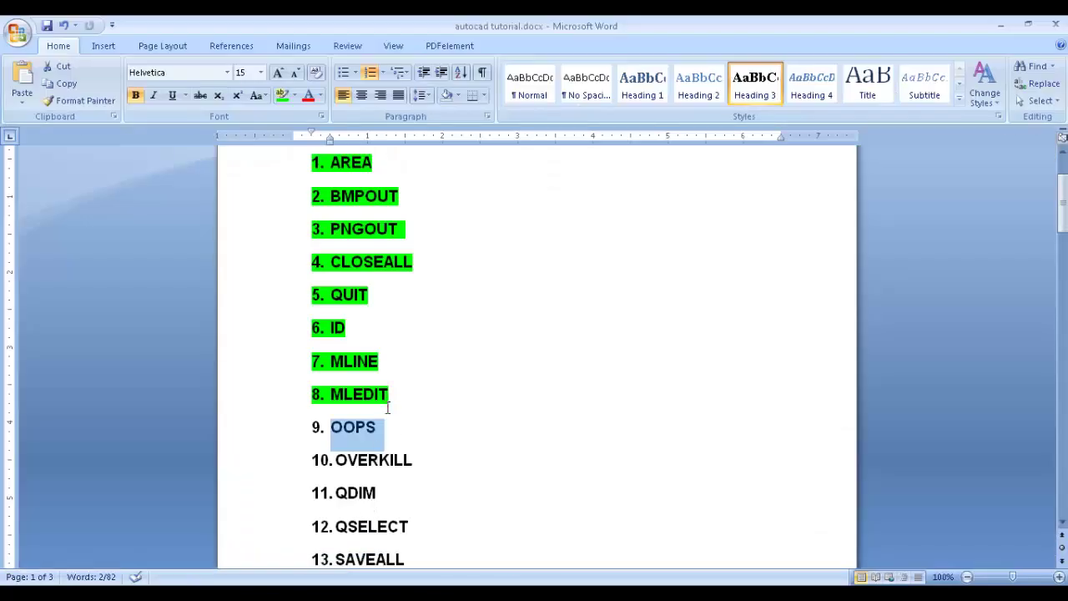
click(282, 94)
click(334, 460)
scroll(329, 367, down, 1)
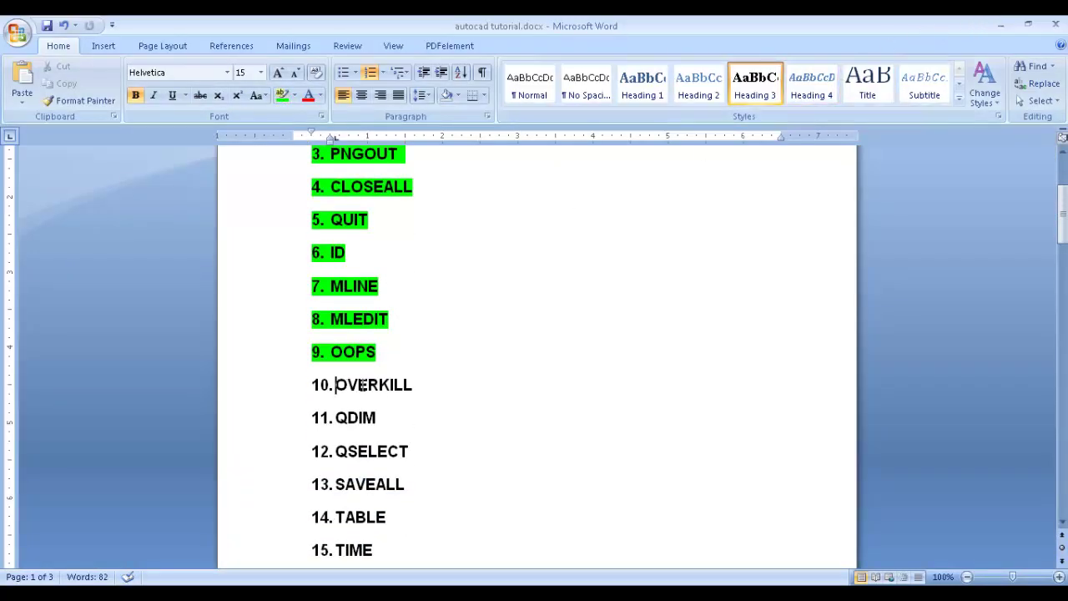
scroll(376, 400, up, 1)
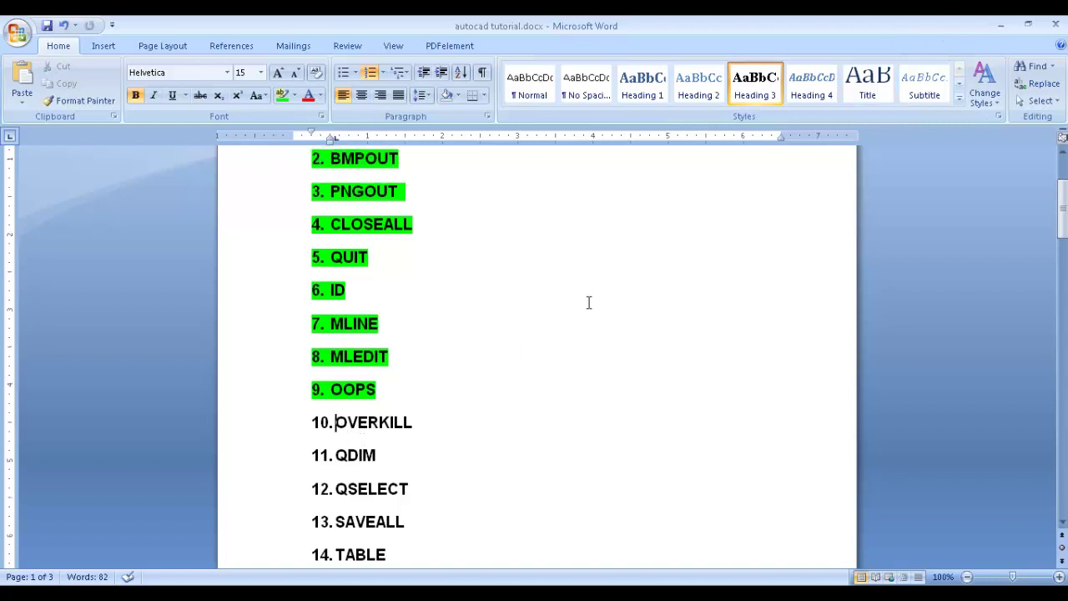
Return to AutoCAD and draw a horizontal cyan line in the empty area above the existing geometry
click(1003, 23)
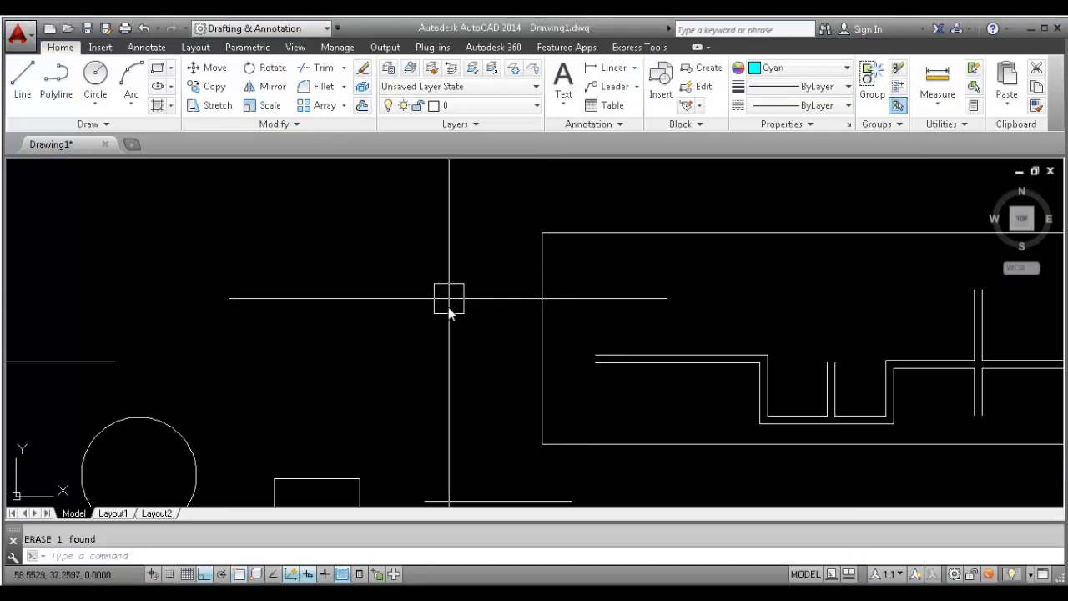
scroll(448, 299, down, 5)
middle_drag(448, 305, 456, 400)
scroll(524, 272, up, 5)
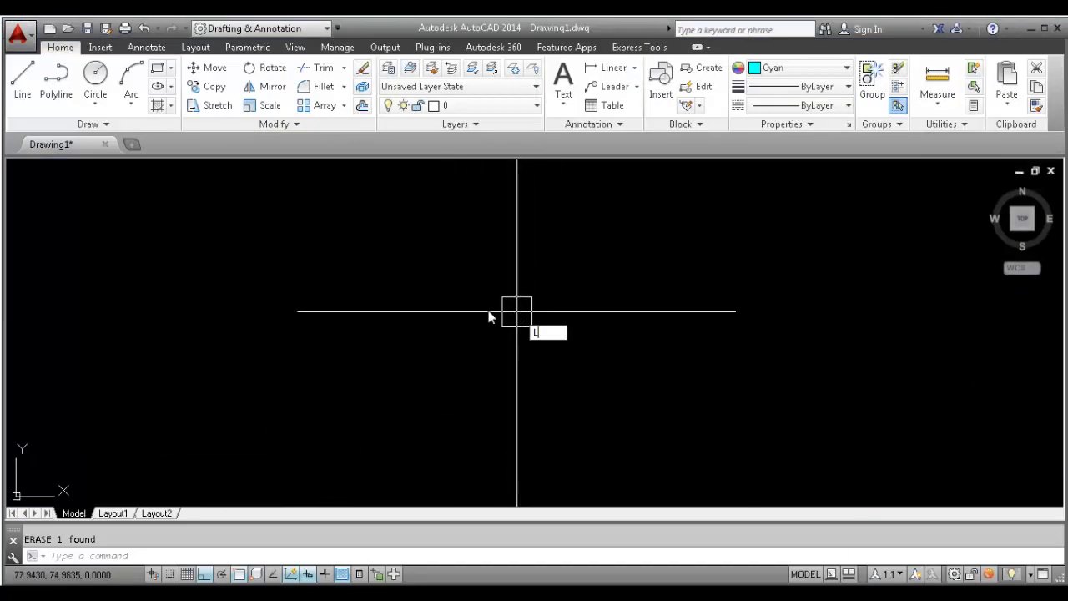
key(Return)
click(419, 315)
click(820, 315)
key(Escape)
Copy the cyan line a short distance straight down
click(649, 315)
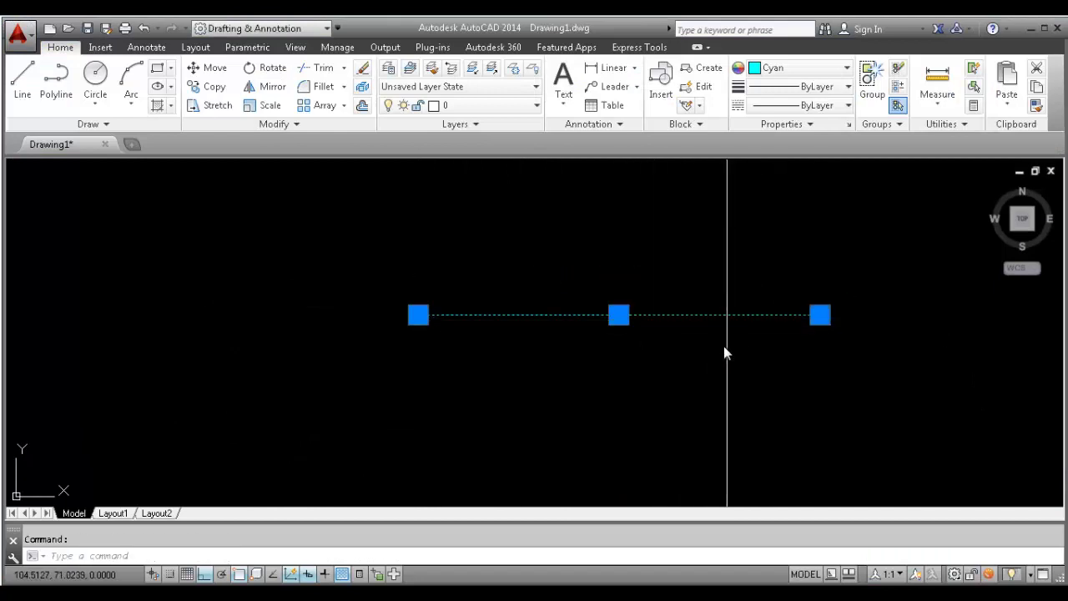
text(CO)
key(Return)
click(616, 359)
click(615, 398)
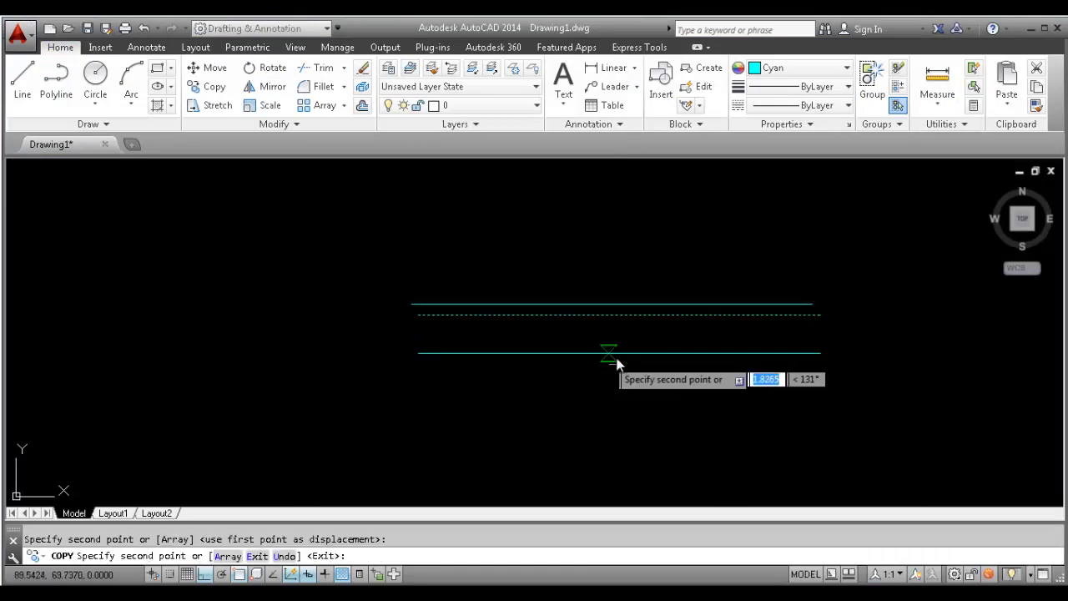
key(Escape)
key(Escape)
Move the copied line straight up so it lies exactly on the original cyan line
click(665, 354)
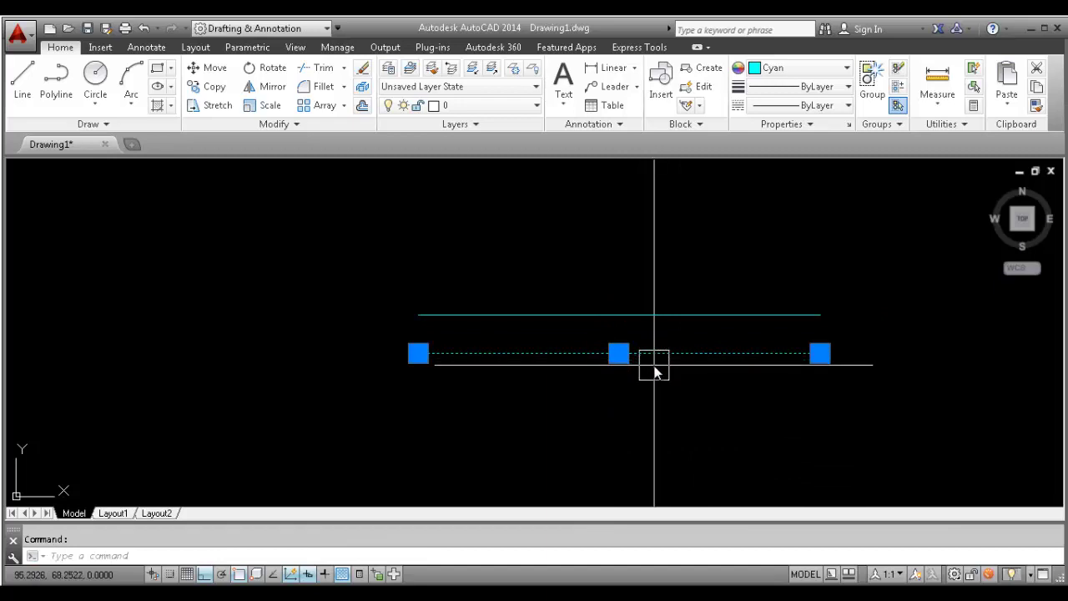
text(m)
key(Return)
scroll(619, 353, up, 2)
click(631, 354)
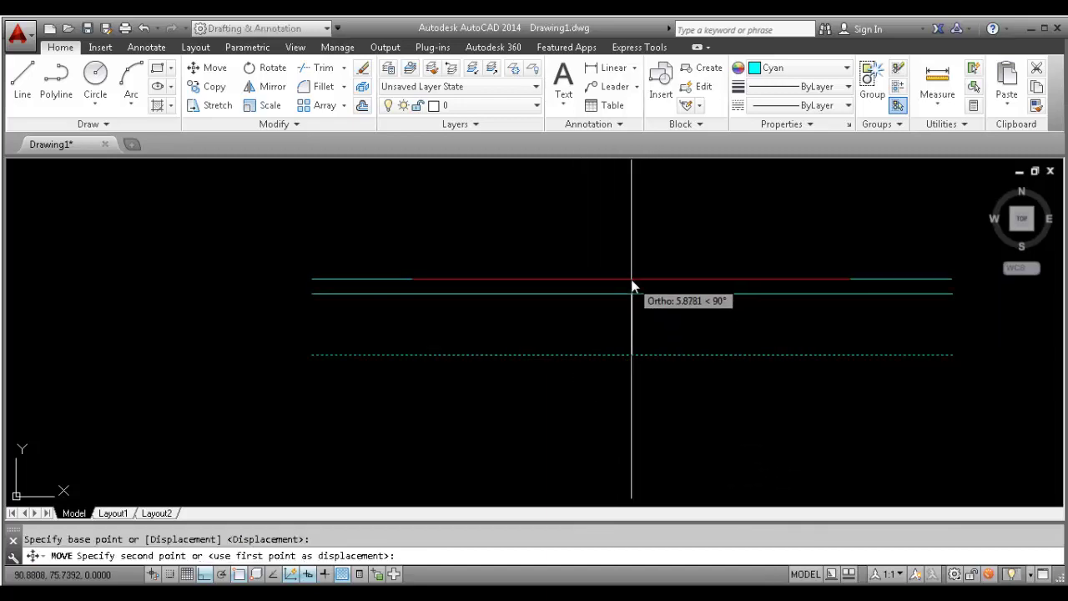
click(632, 295)
key(Escape)
Select and erase one of the overlapping cyan lines to check for the duplicate, and undo the erase
scroll(526, 317, down, 2)
middle_drag(576, 342, 545, 389)
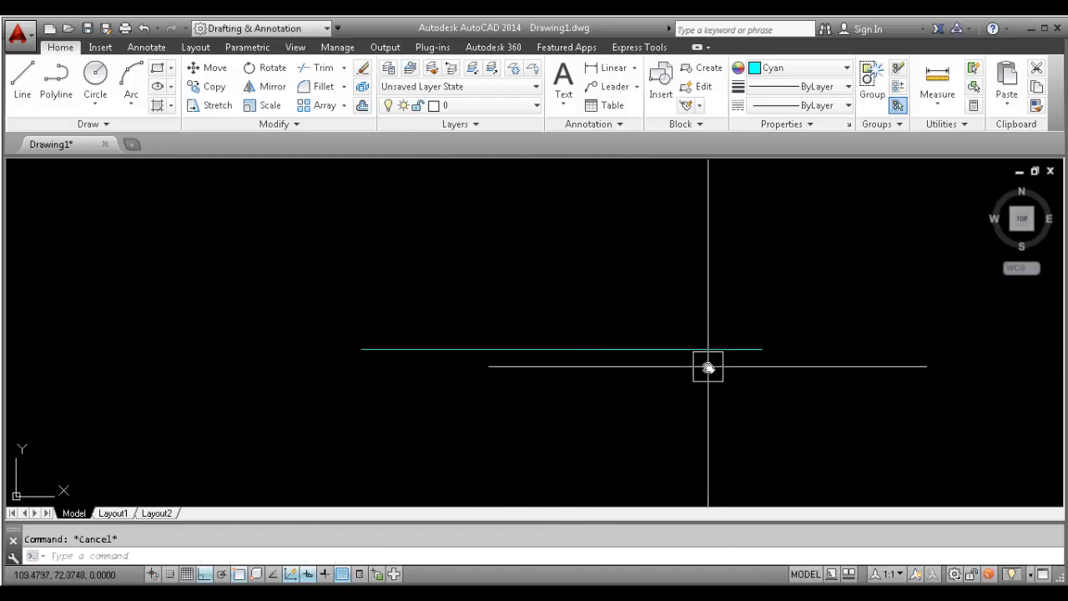
click(752, 359)
key(Escape)
scroll(691, 372, up, 2)
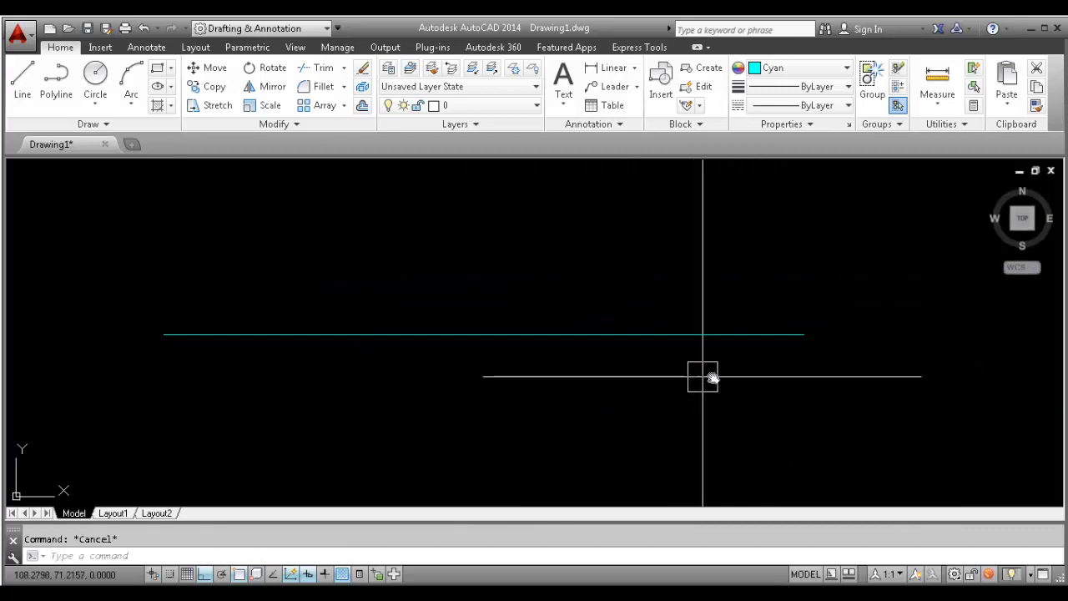
click(770, 334)
scroll(589, 376, down, 3)
key(Escape)
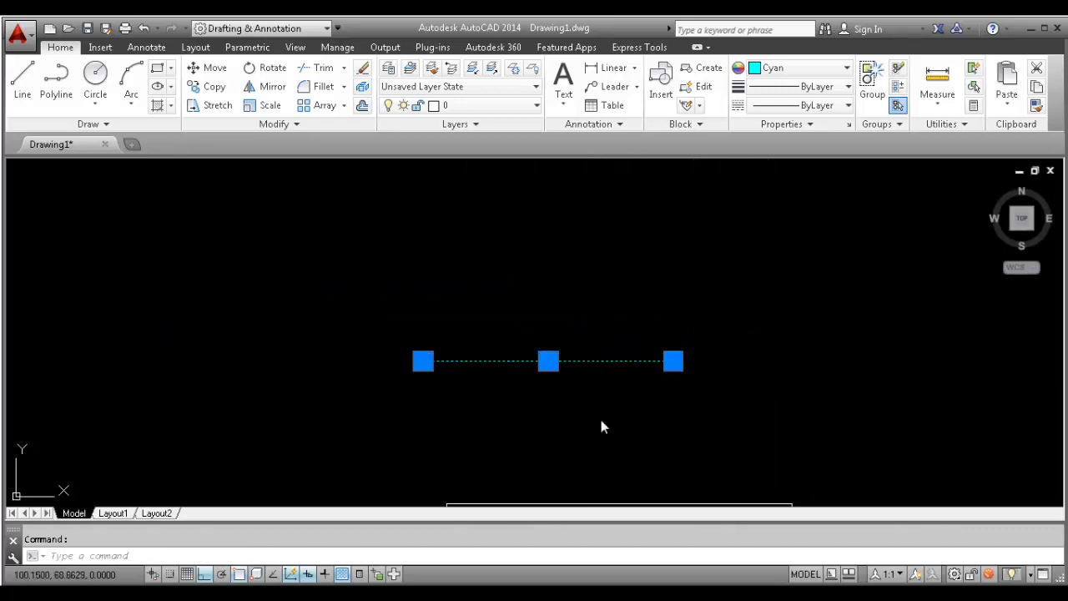
middle_drag(560, 374, 631, 401)
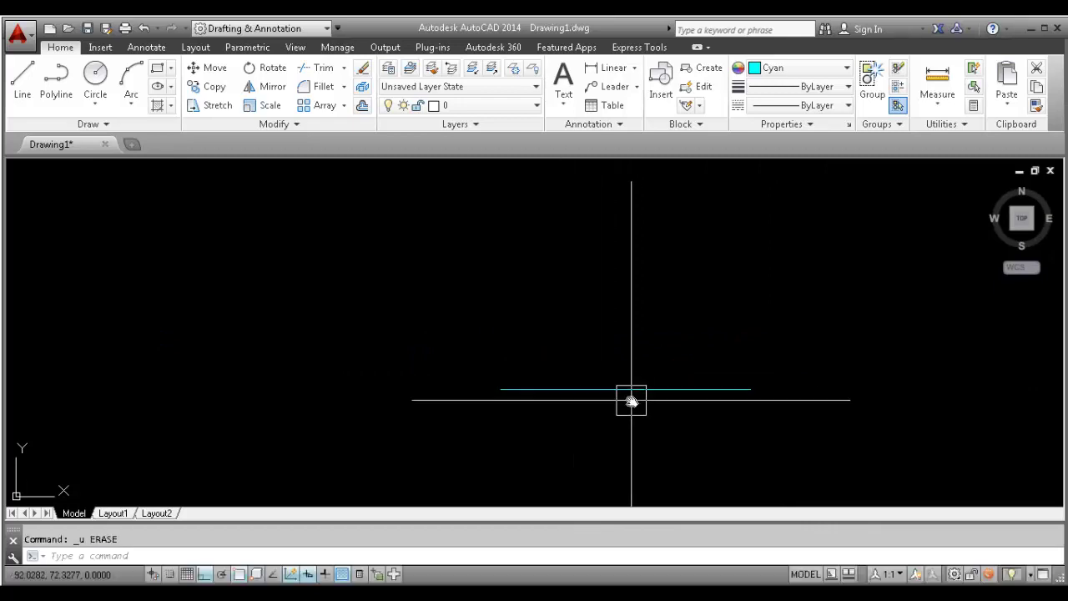
key(Escape)
middle_drag(677, 293, 548, 432)
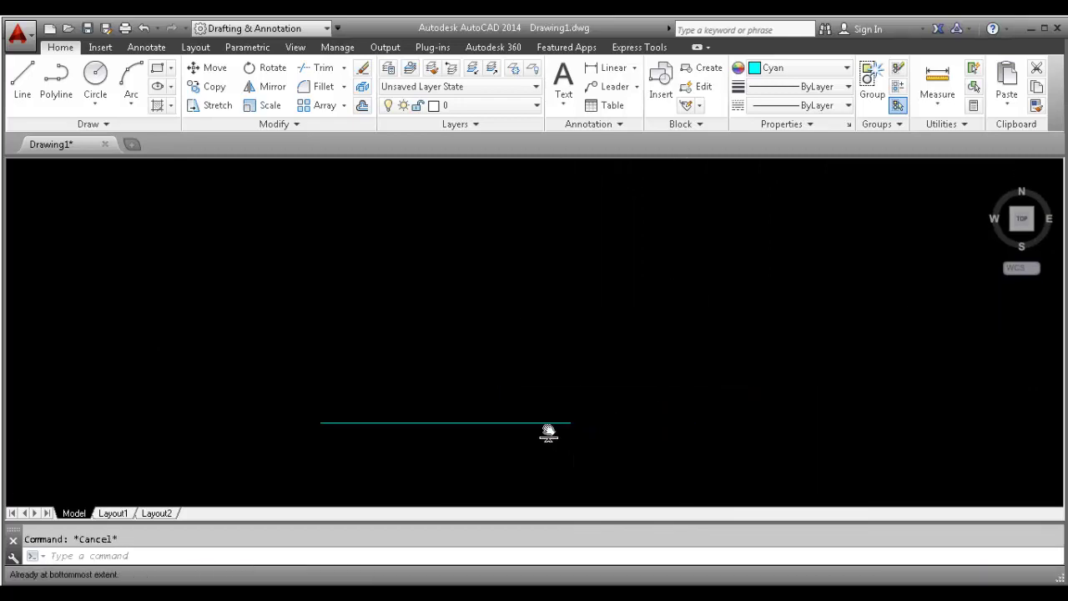
middle_drag(603, 322, 691, 276)
scroll(500, 382, up, 2)
scroll(496, 383, down, 2)
middle_drag(481, 386, 645, 388)
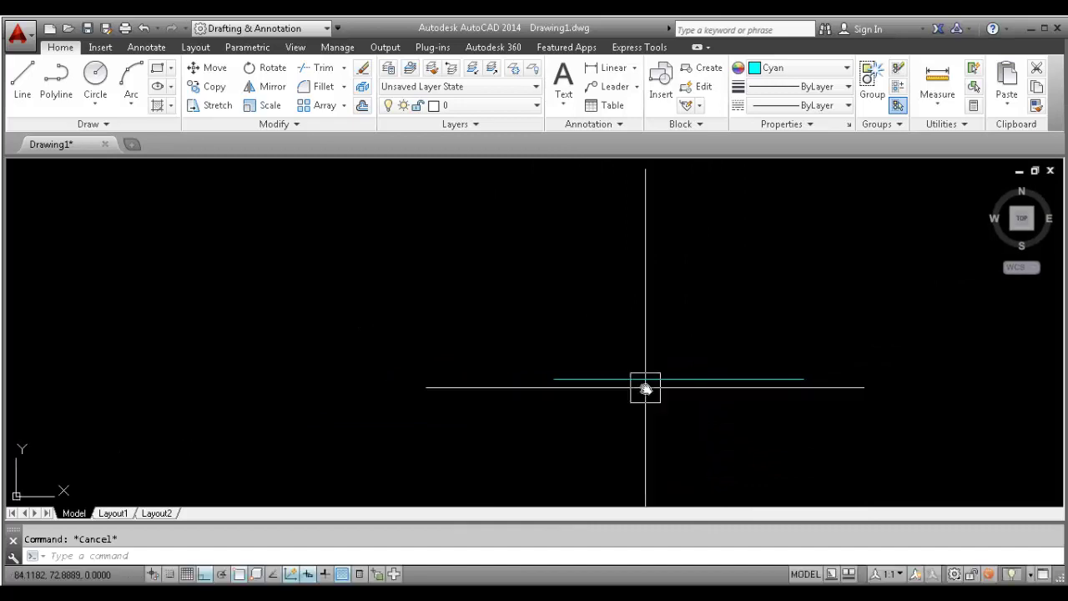
Draw a cyan rectangle in the empty area beside the existing cyan line
key(Escape)
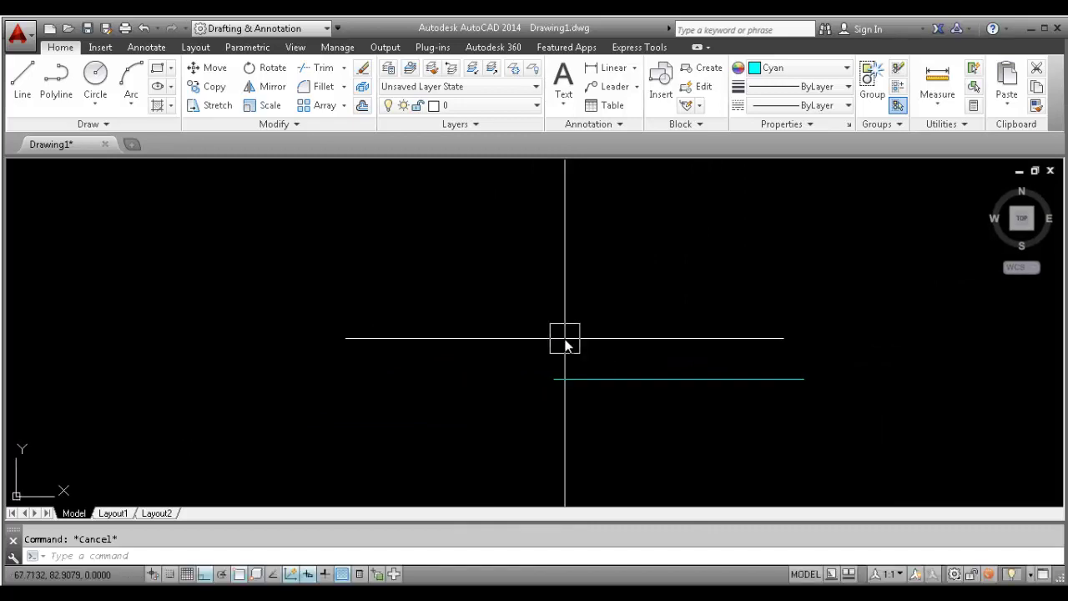
key(Return)
click(302, 262)
click(467, 378)
key(Escape)
Copy the cyan rectangle horizontally to its left, leaving a gap between the two
click(414, 258)
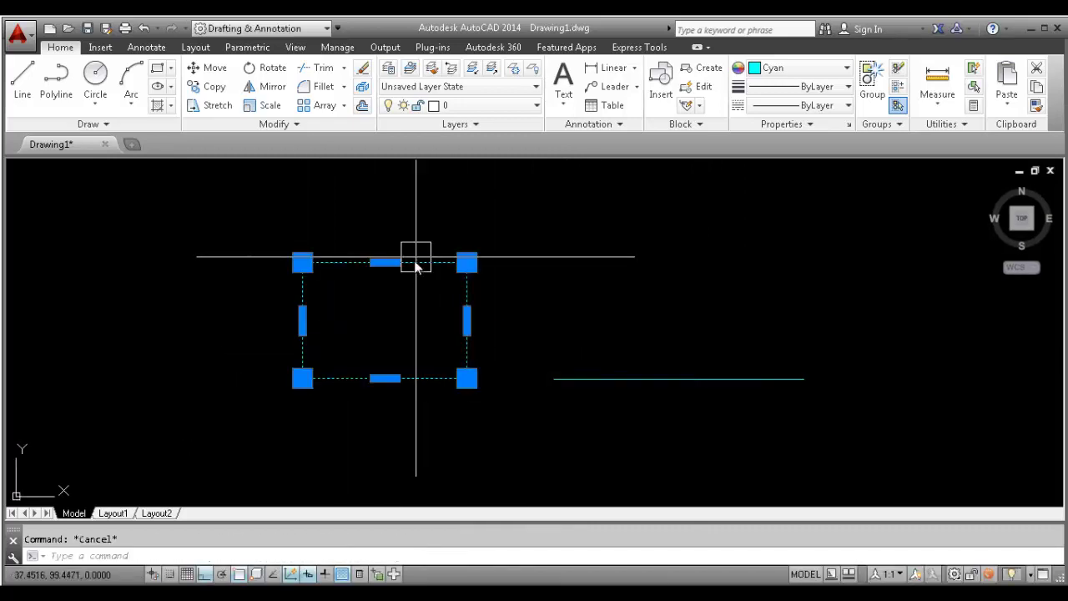
text(CO)
key(Return)
click(384, 281)
click(177, 398)
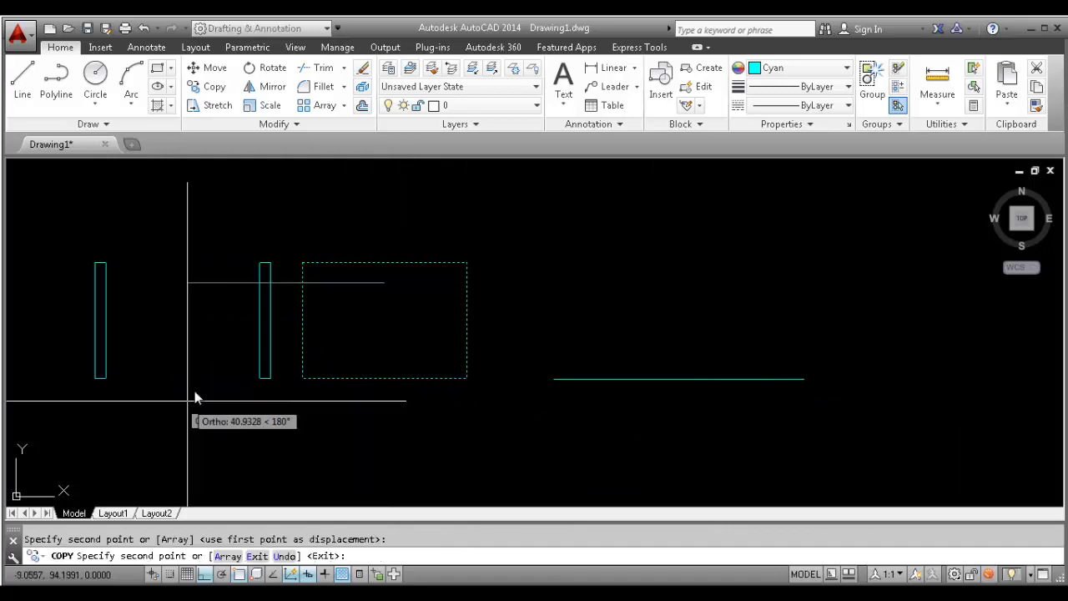
key(Escape)
middle_drag(204, 458, 483, 501)
key(Escape)
Copy the leftmost rectangle further to the left to make a row of three
click(445, 343)
click(414, 268)
text(CO)
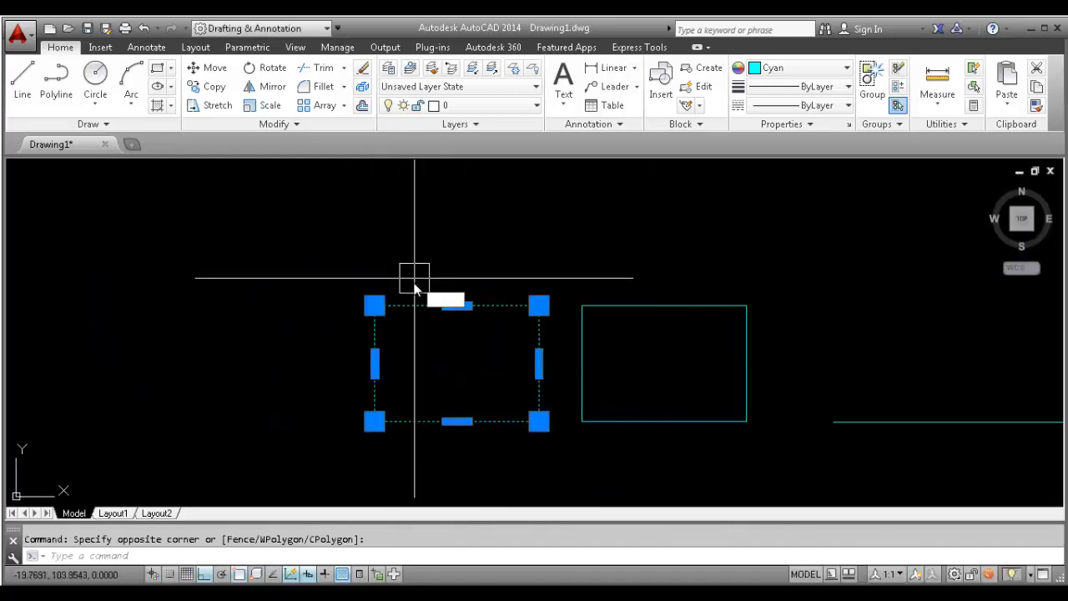
key(Return)
click(423, 310)
click(195, 360)
key(Escape)
Copy all three rectangles straight down to form a second row just below the first
click(78, 251)
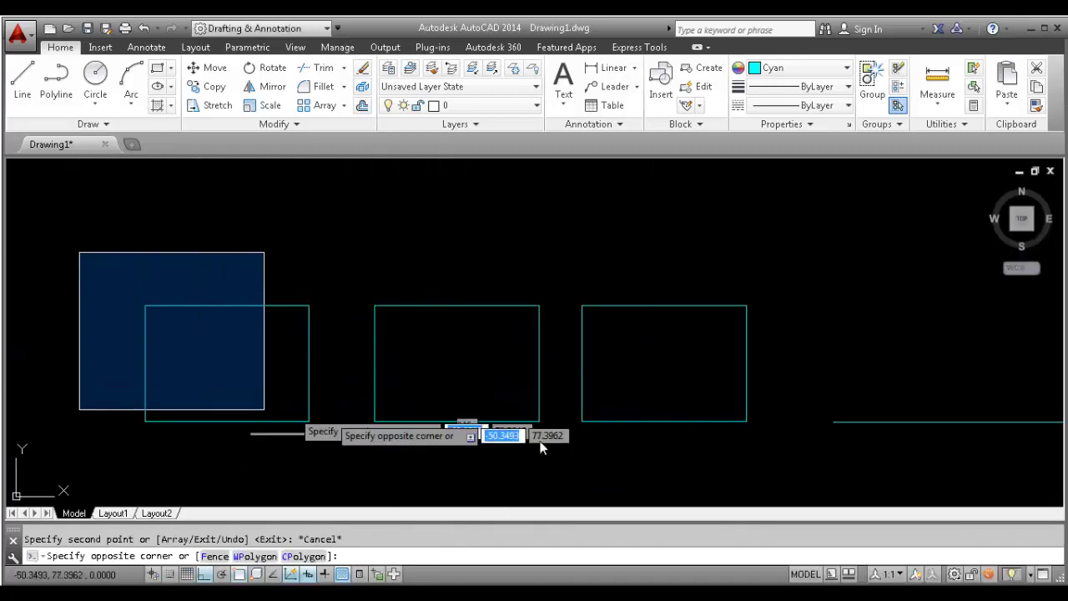
click(756, 445)
text(co)
key(Return)
middle_drag(715, 448, 715, 370)
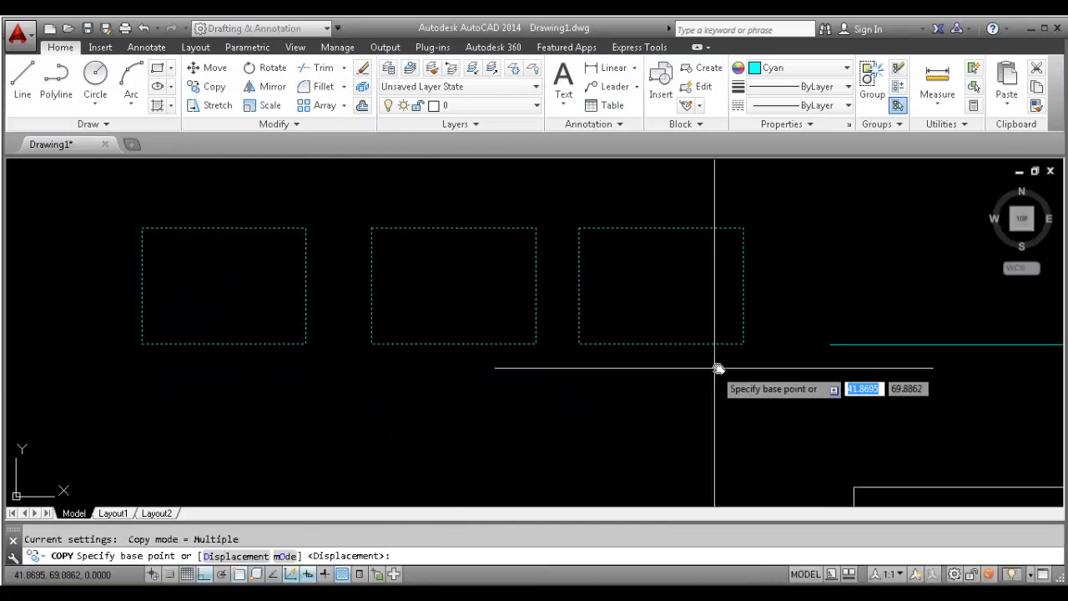
click(743, 345)
mouse_move(718, 450)
middle_down()
mouse_move(700, 291)
mouse_move(715, 440)
middle_up()
click(698, 315)
key(Escape)
Move the upper row, using the previous selection, from its bottom-right corner onto the matching corner of the lower row so the rectangles overlap exactly
text(m)
key(Return)
text(p)
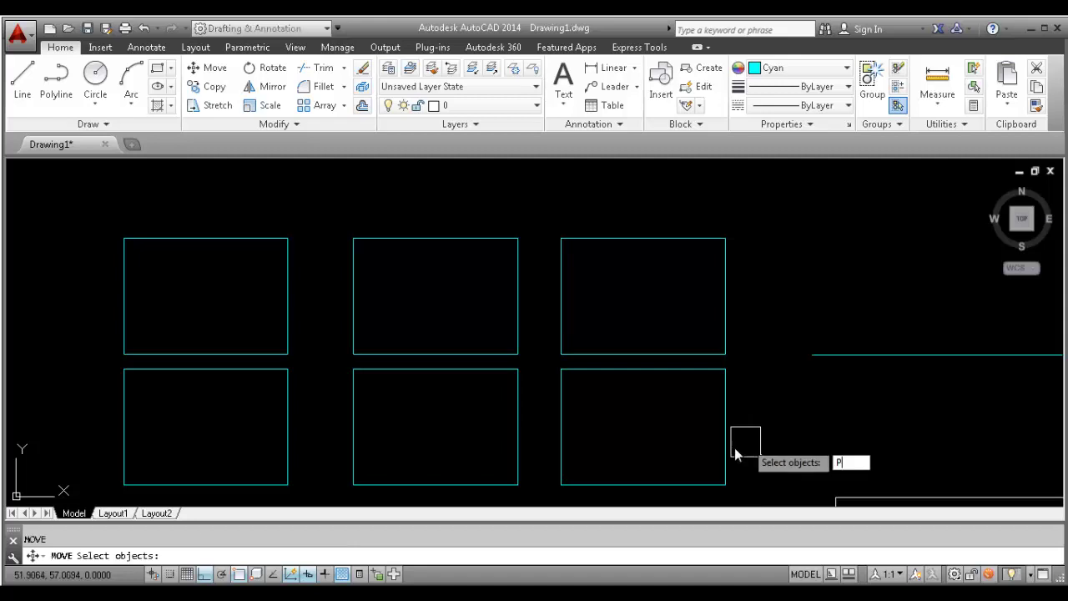
key(Return)
key(Return)
click(725, 353)
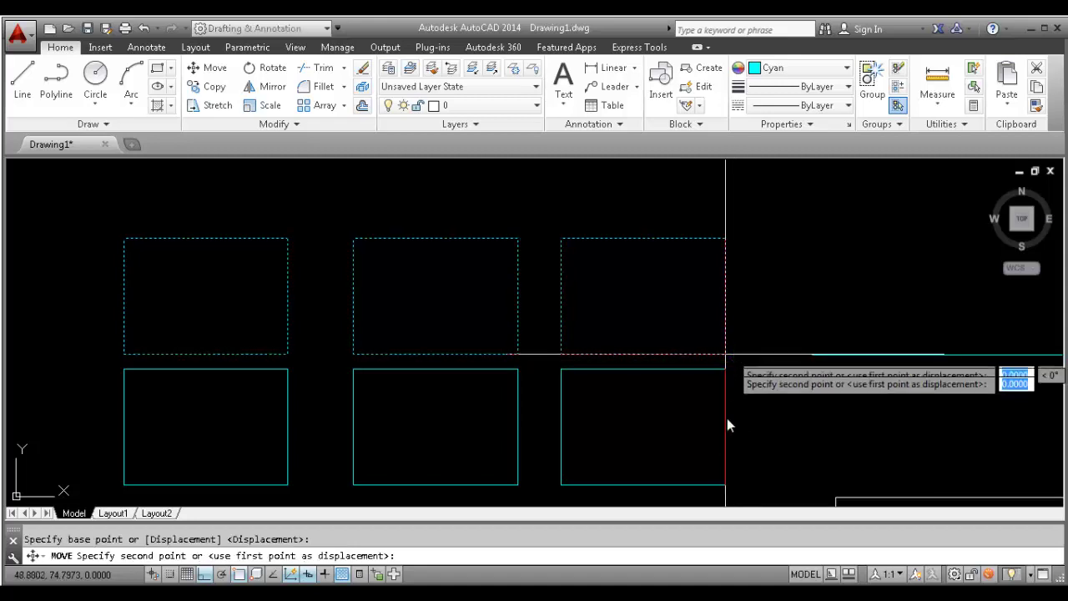
click(726, 484)
key(Escape)
Select individual rectangles in the row to inspect how the overlapping duplicates appear, and clear the selection
middle_drag(526, 419, 607, 321)
middle_drag(324, 299, 419, 331)
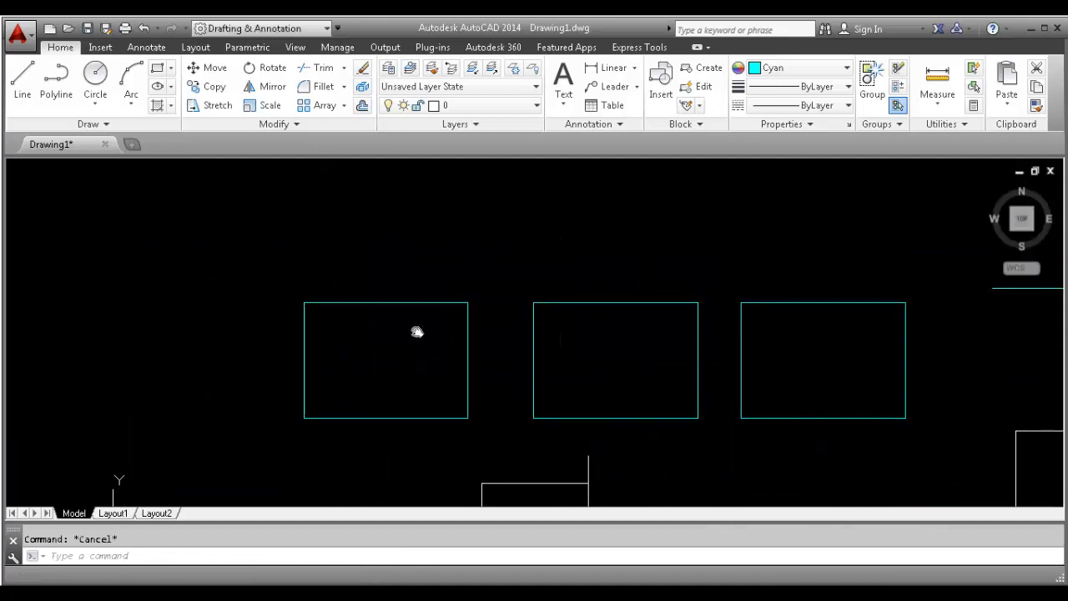
click(401, 302)
click(591, 301)
key(Escape)
click(803, 301)
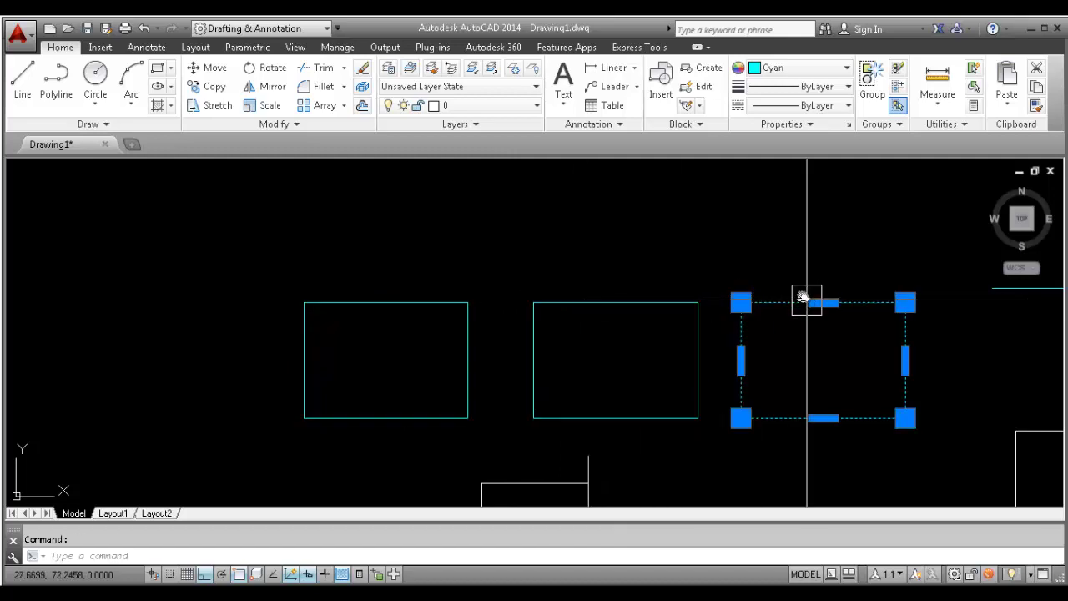
middle_drag(844, 269, 743, 285)
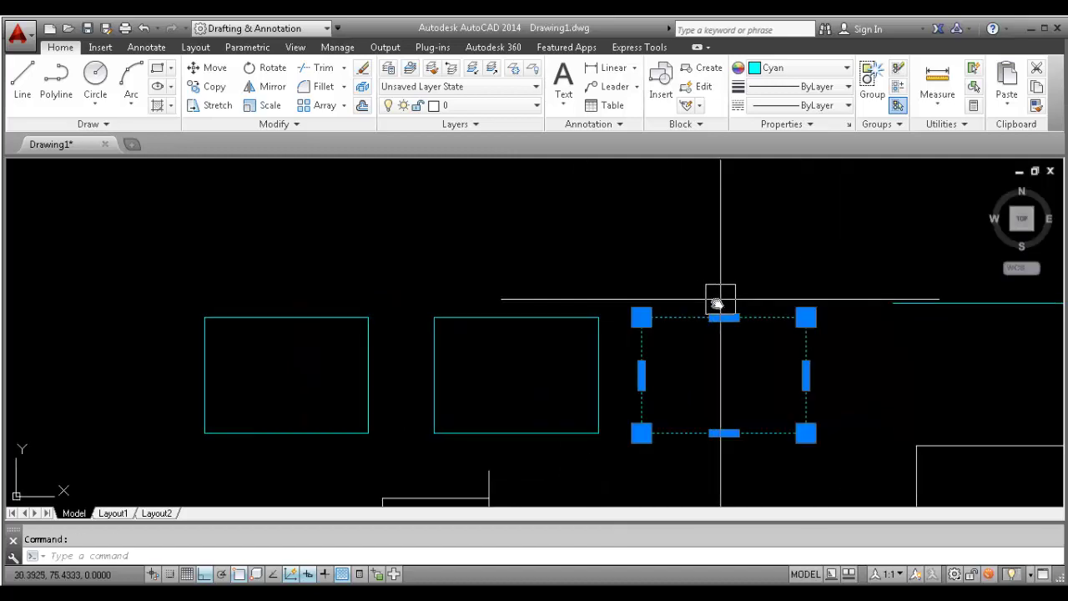
key(Escape)
text(OVERKILL)
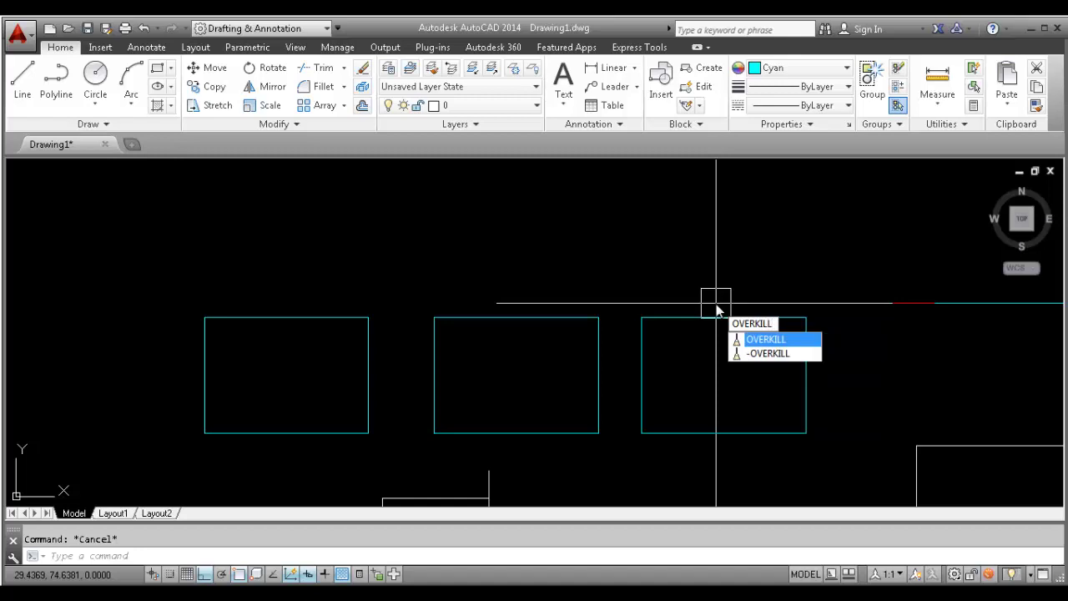
key(Return)
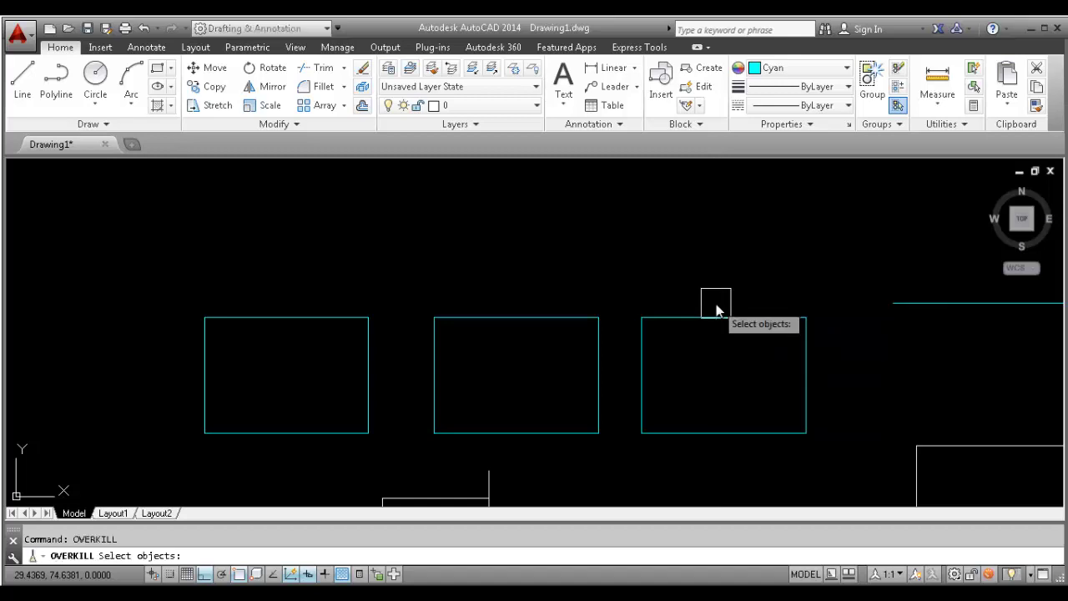
click(833, 279)
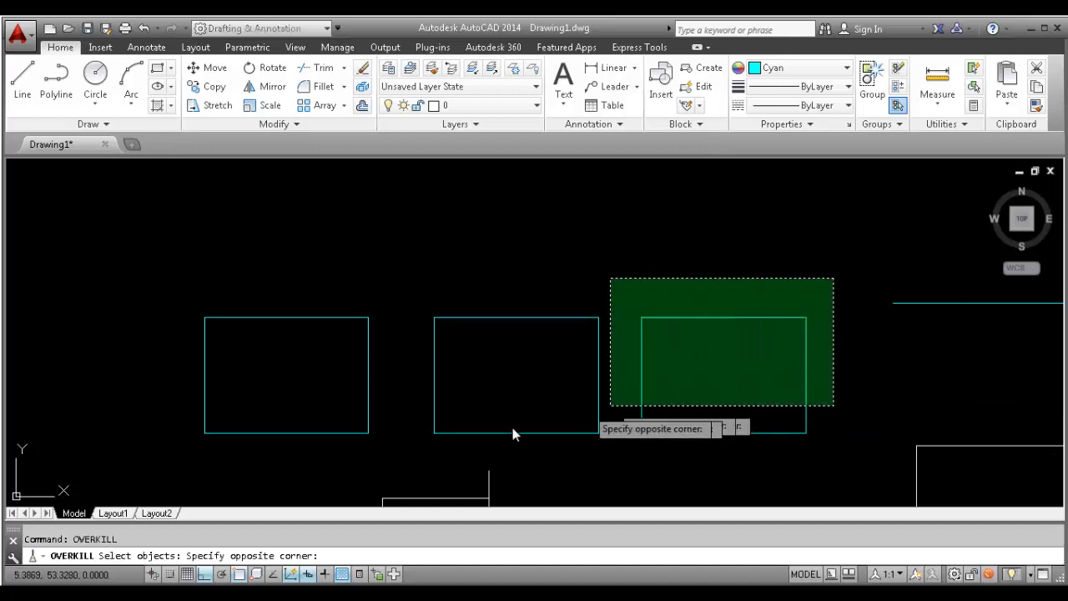
click(157, 458)
key(Escape)
Select the whole row of rectangles and open the object properties to check how many polylines it contains
click(677, 317)
key(Escape)
click(697, 368)
click(663, 298)
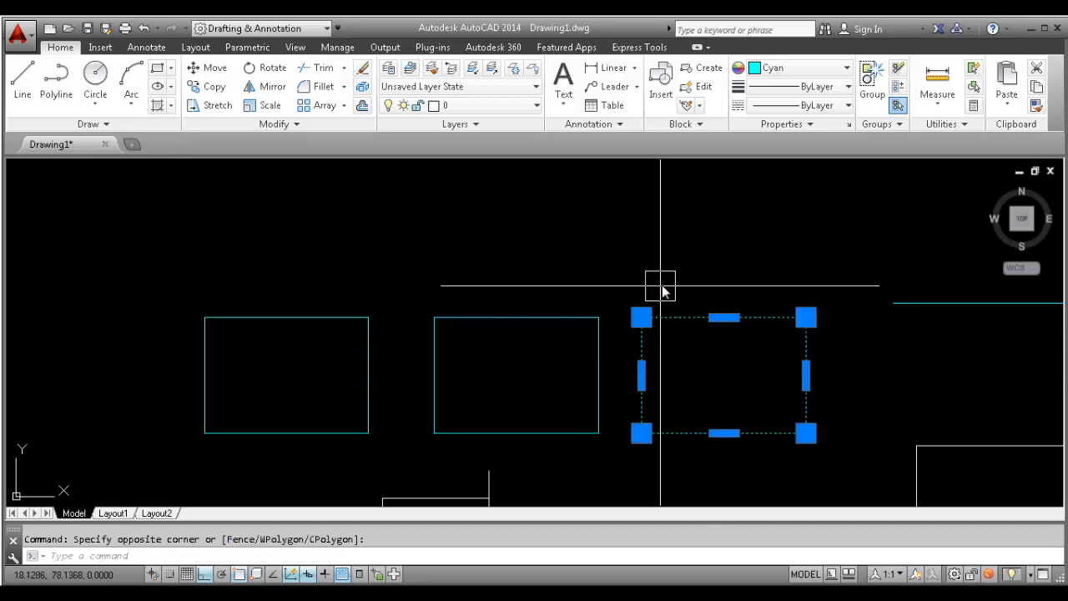
click(875, 373)
click(223, 275)
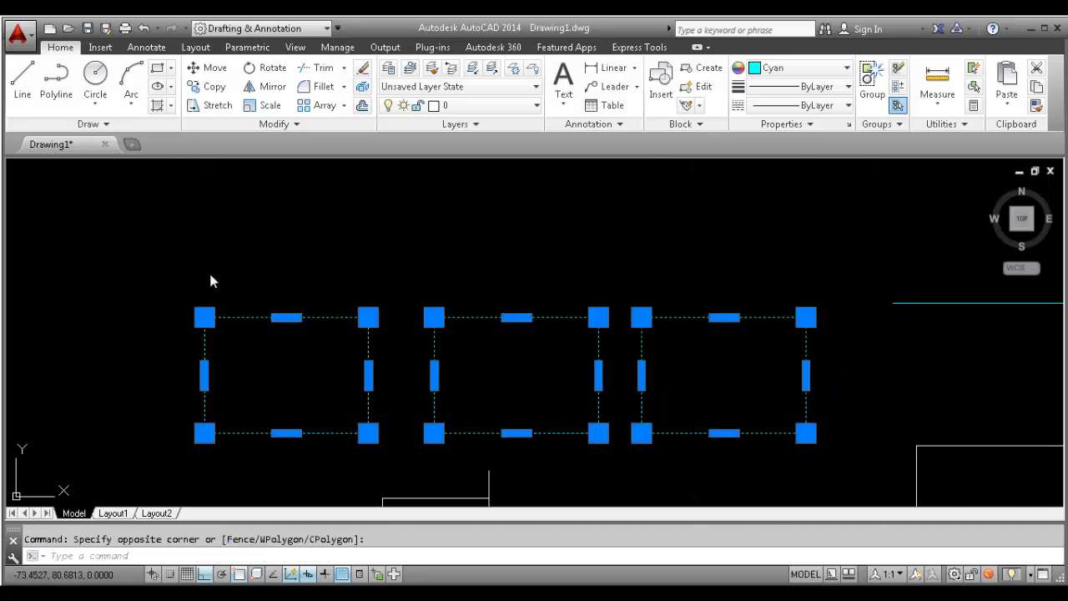
key(ctrl+1)
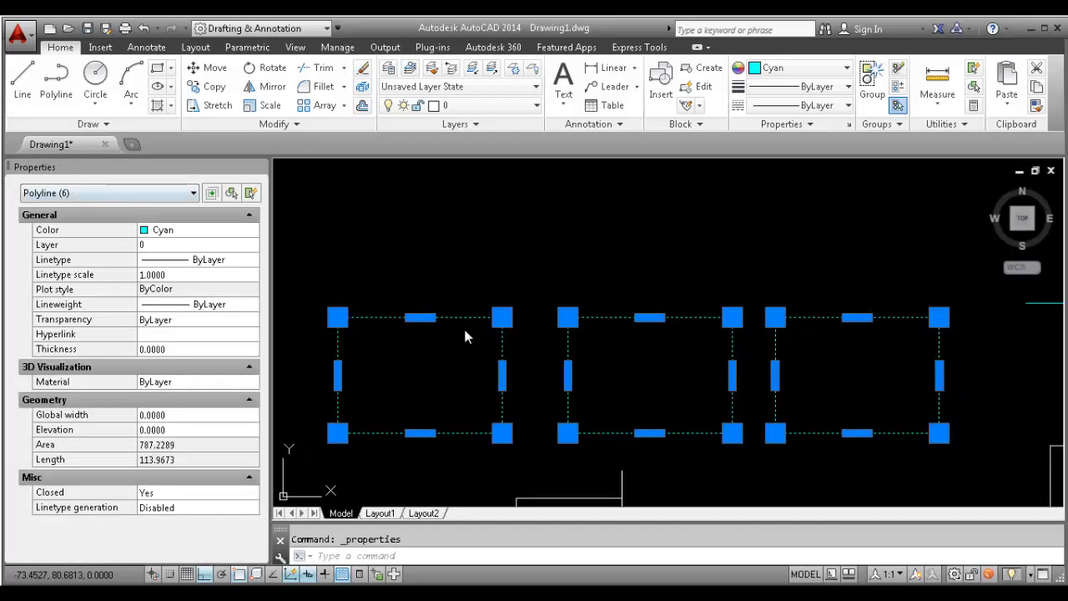
key(Escape)
Run OVERKILL on the row of overlapping rectangles, keeping the default comparison settings and options
scroll(749, 335, down, 2)
middle_drag(814, 336, 792, 298)
scroll(792, 298, up, 2)
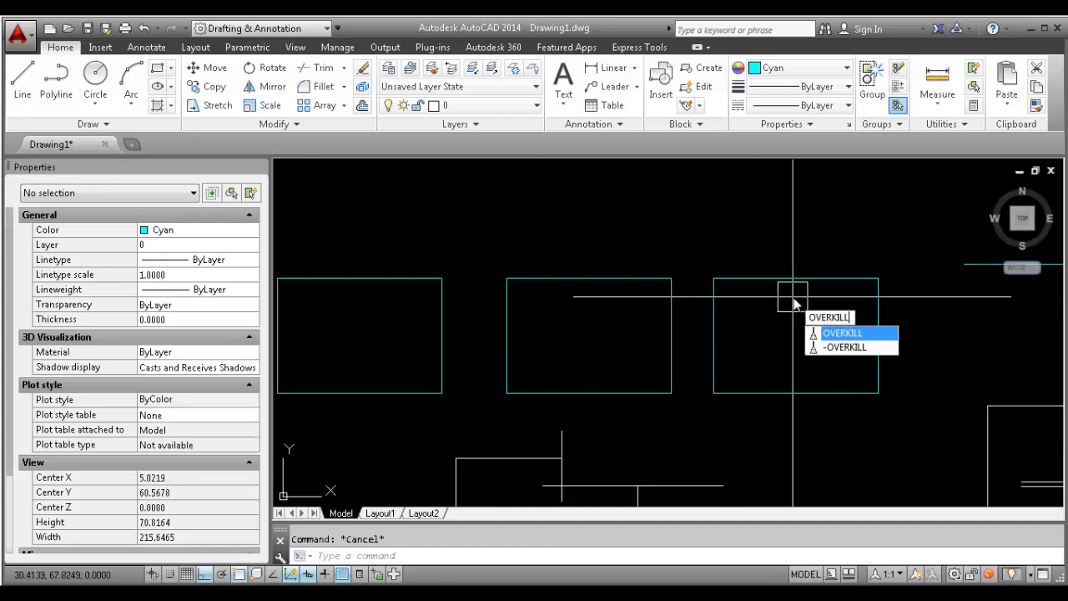
key(Return)
scroll(793, 298, down, 3)
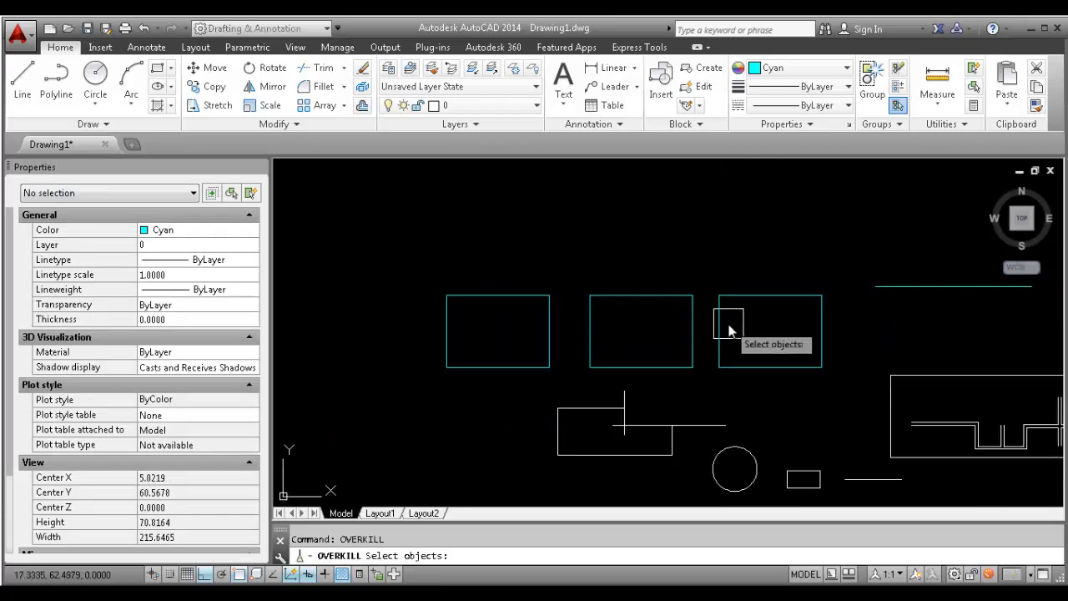
click(833, 262)
click(445, 376)
key(Return)
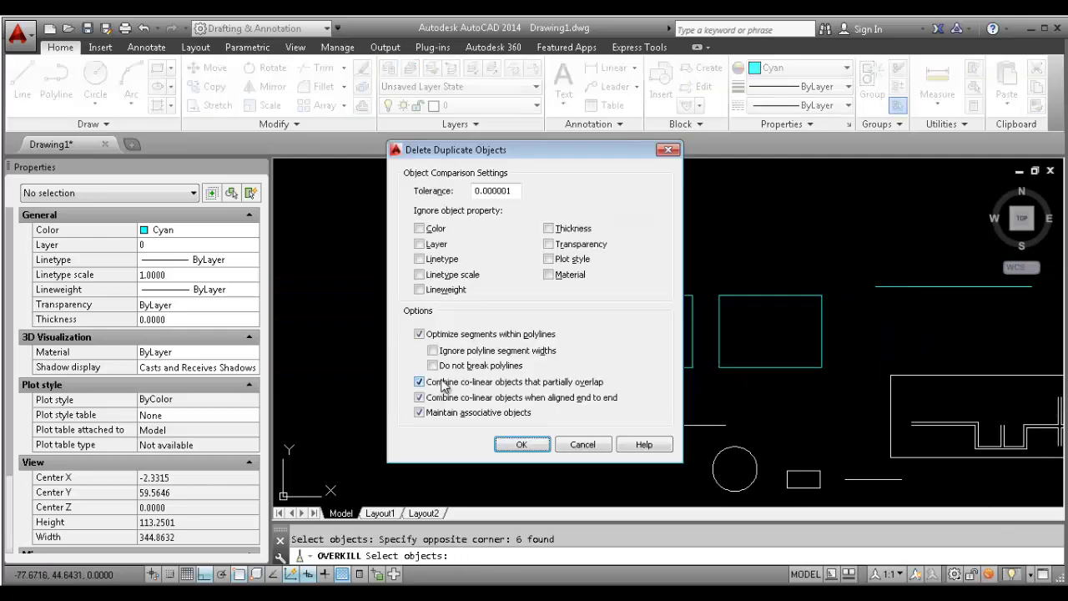
click(522, 445)
Select the whole row of rectangles again to check the number of remaining polylines in the properties
scroll(618, 296, up, 2)
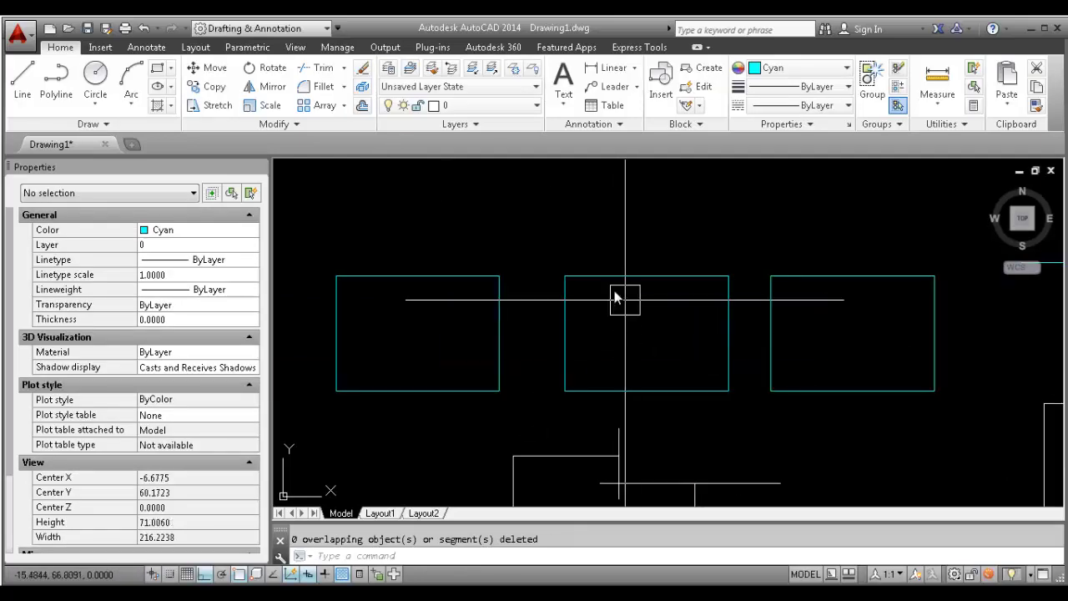
click(615, 278)
key(Escape)
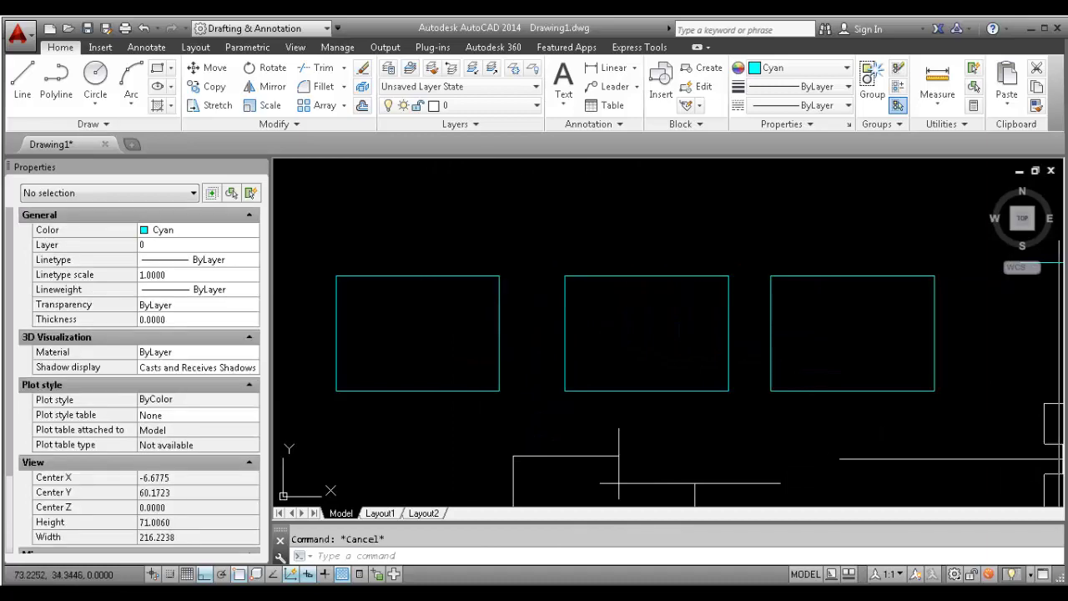
click(973, 427)
click(307, 216)
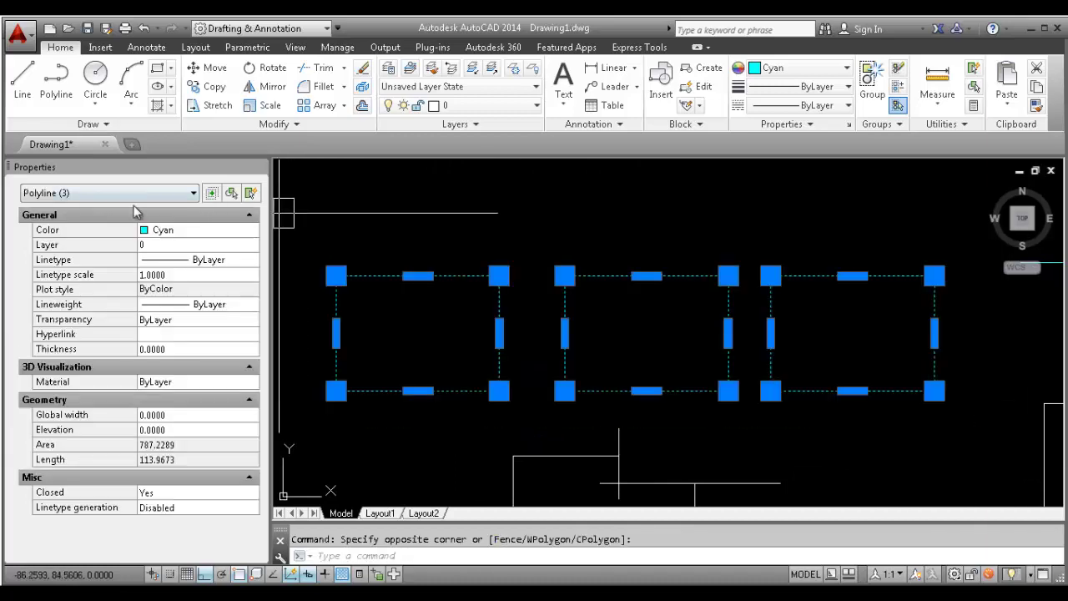
key(Escape)
scroll(364, 307, down, 2)
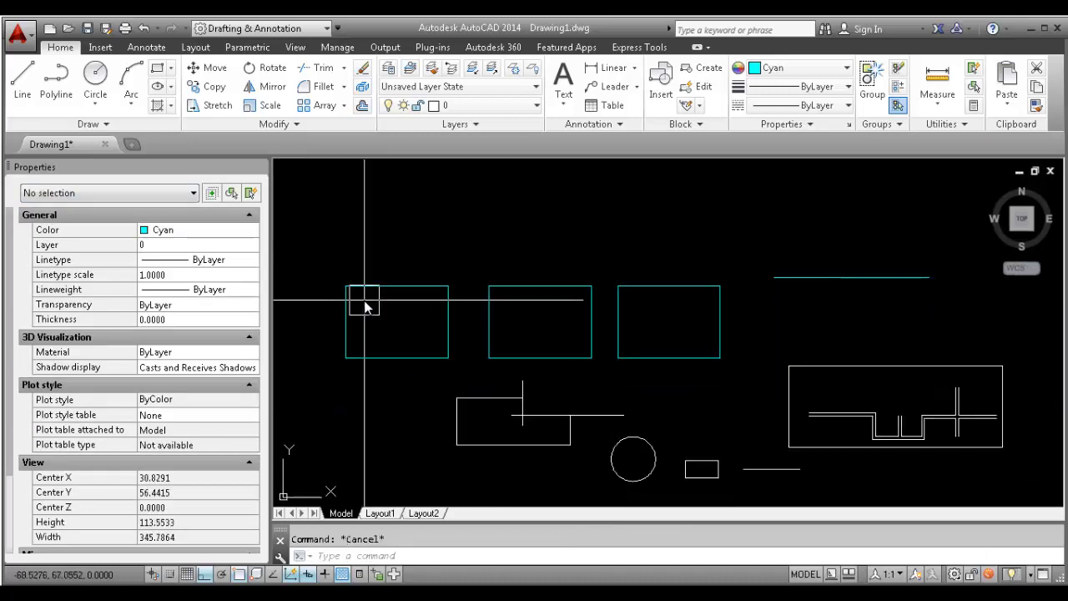
scroll(454, 309, up, 2)
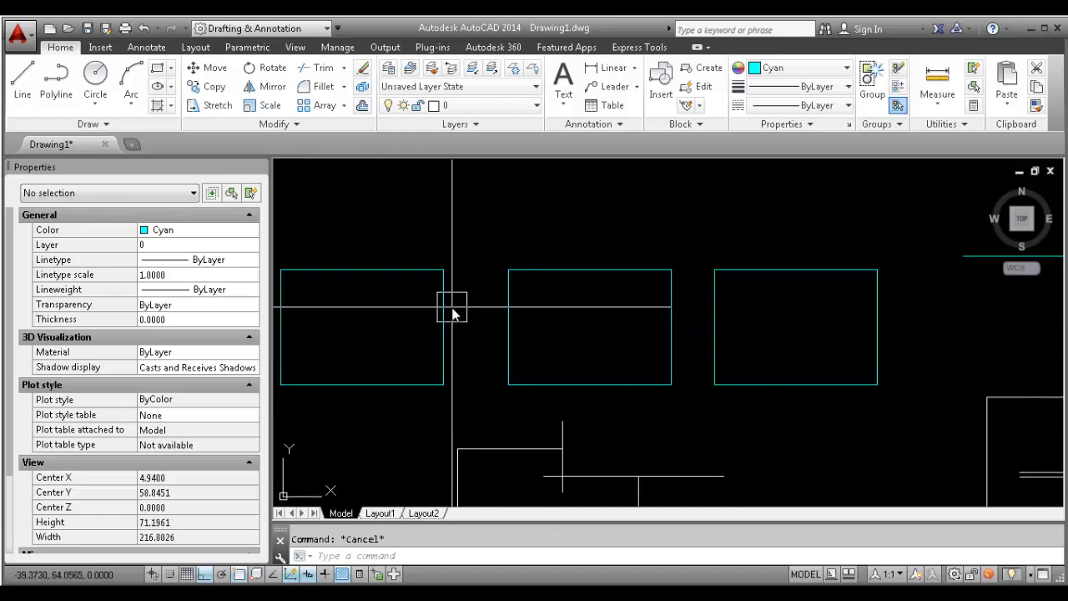
scroll(453, 307, down, 3)
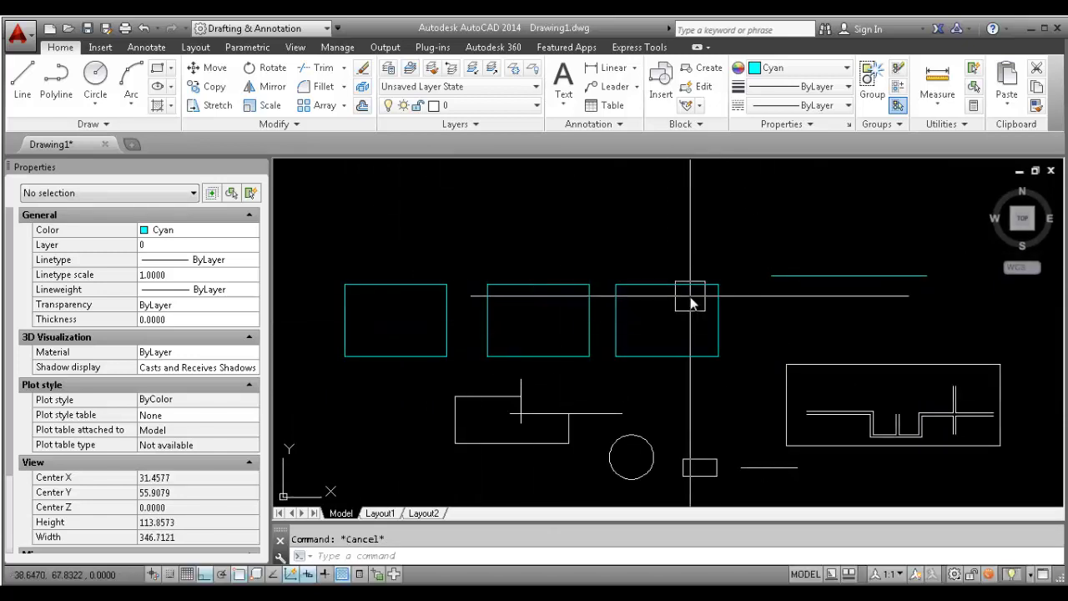
scroll(512, 308, up, 4)
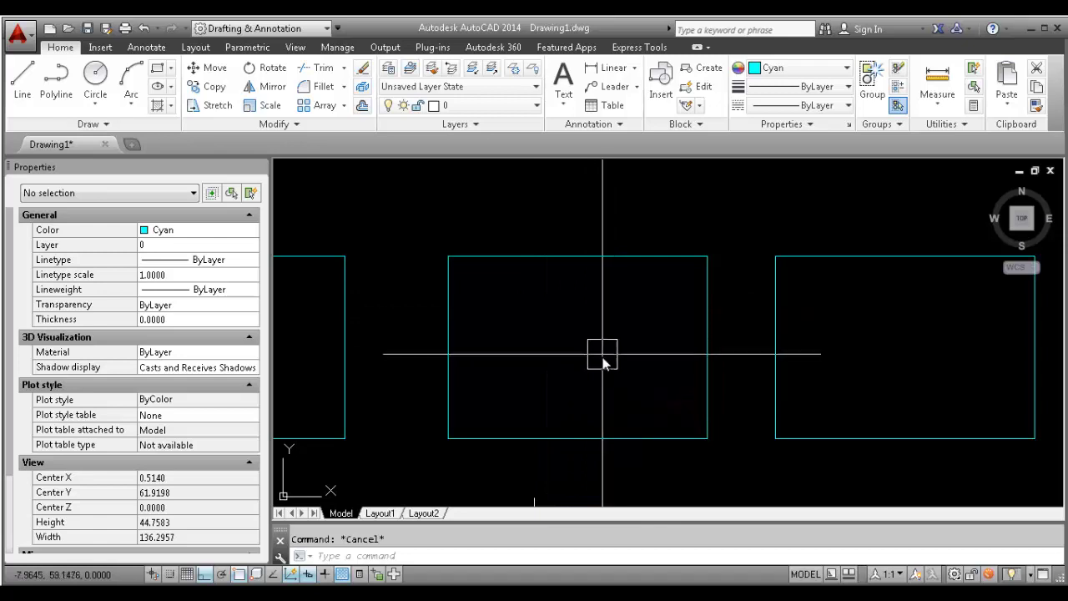
scroll(589, 289, up, 2)
click(553, 279)
key(Escape)
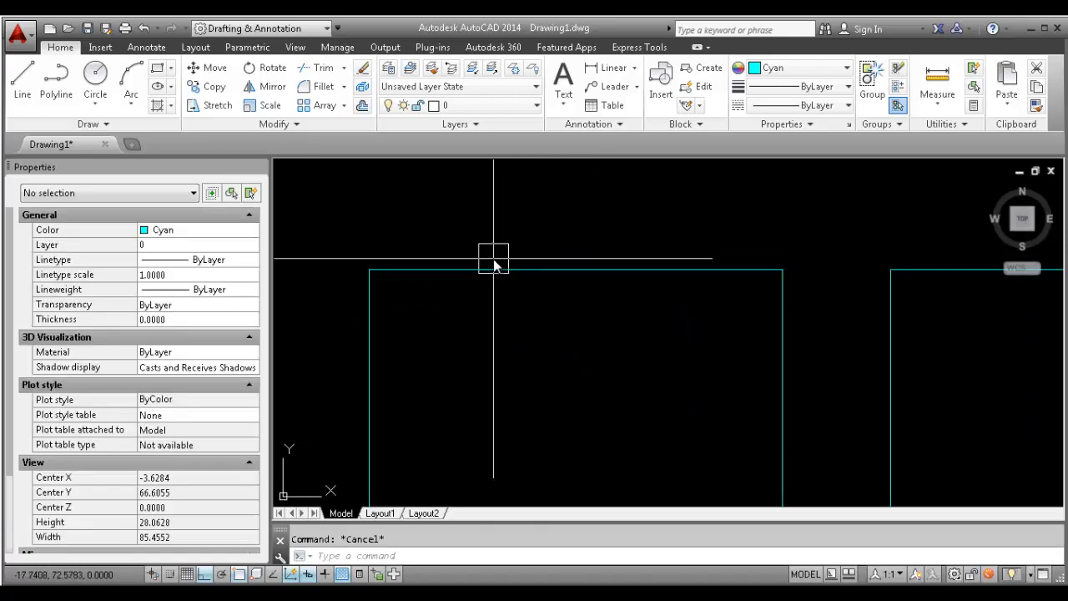
scroll(579, 282, down, 2)
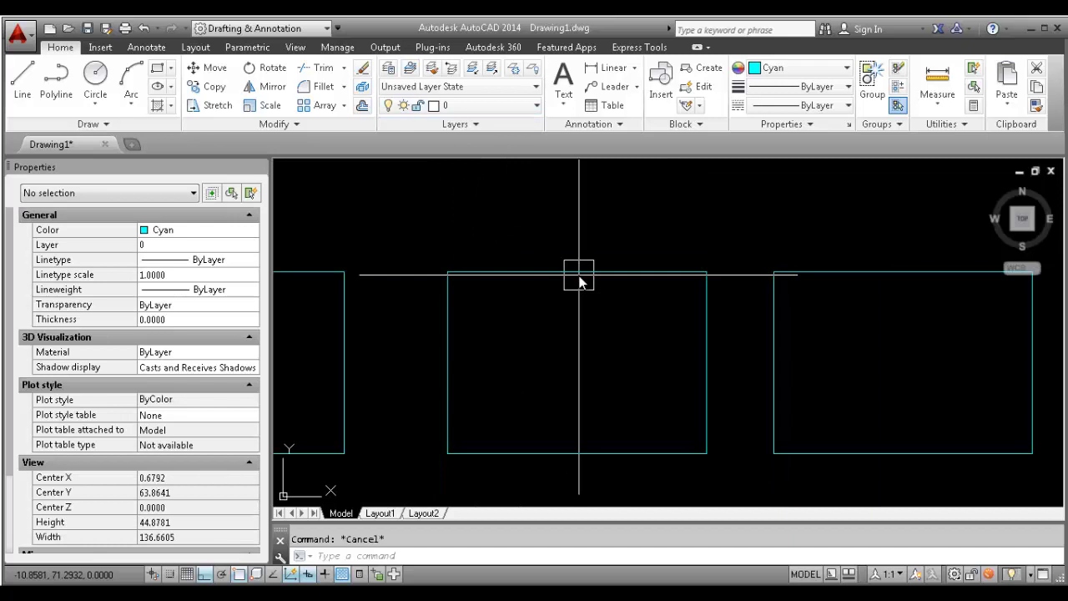
scroll(578, 275, up, 4)
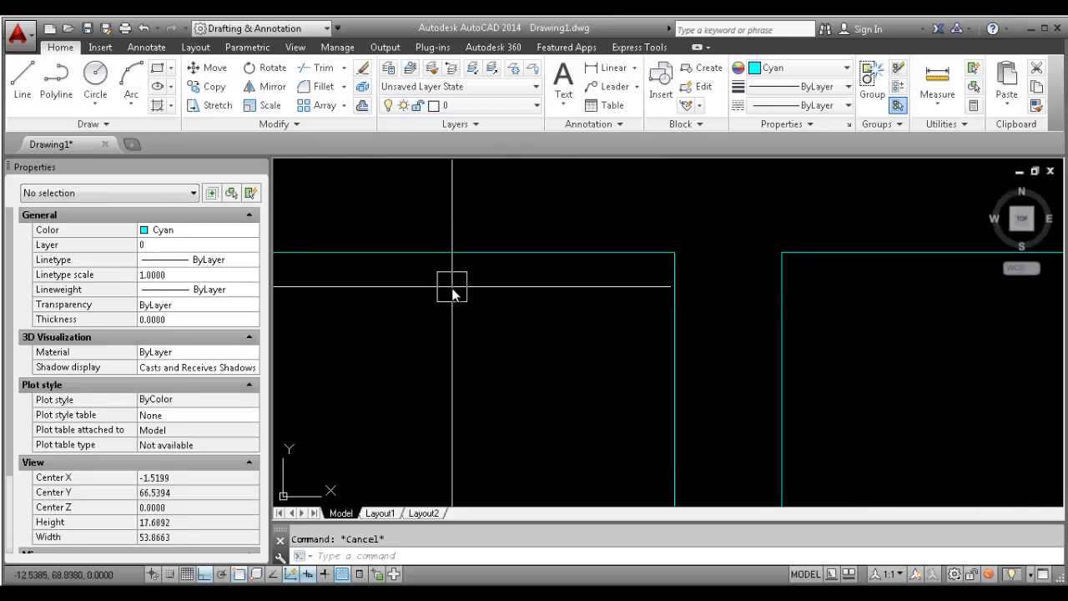
middle_drag(494, 271, 685, 248)
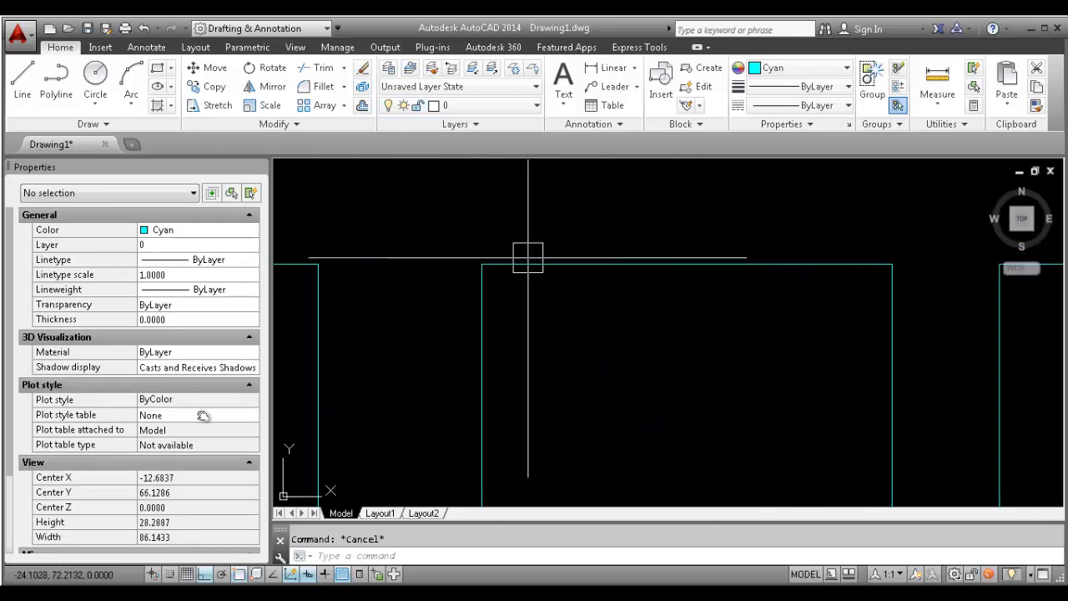
Switch to the Word command list and highlight the OVERKILL entry in green
key(alt+Tab)
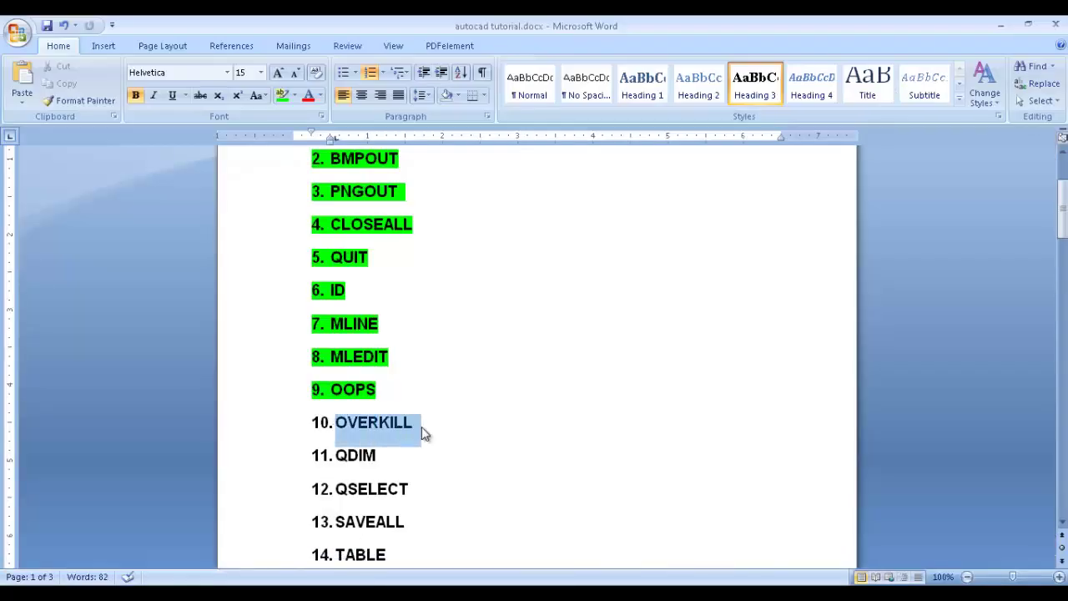
drag(327, 431, 312, 431)
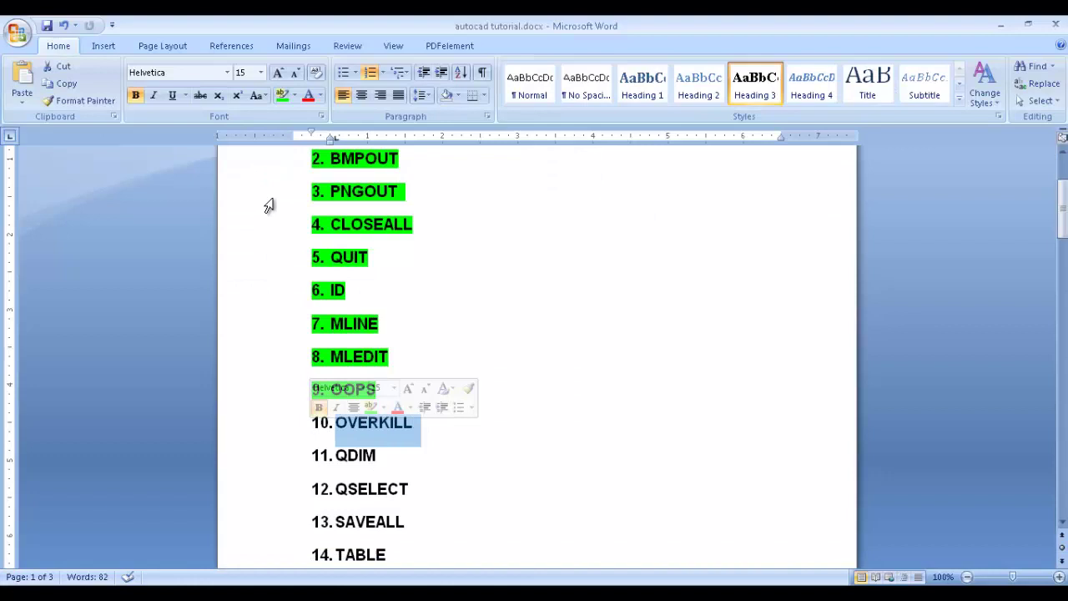
click(281, 97)
Switch from the Word command list back to the AutoCAD drawing with the row of three rectangles
scroll(462, 298, down, 1)
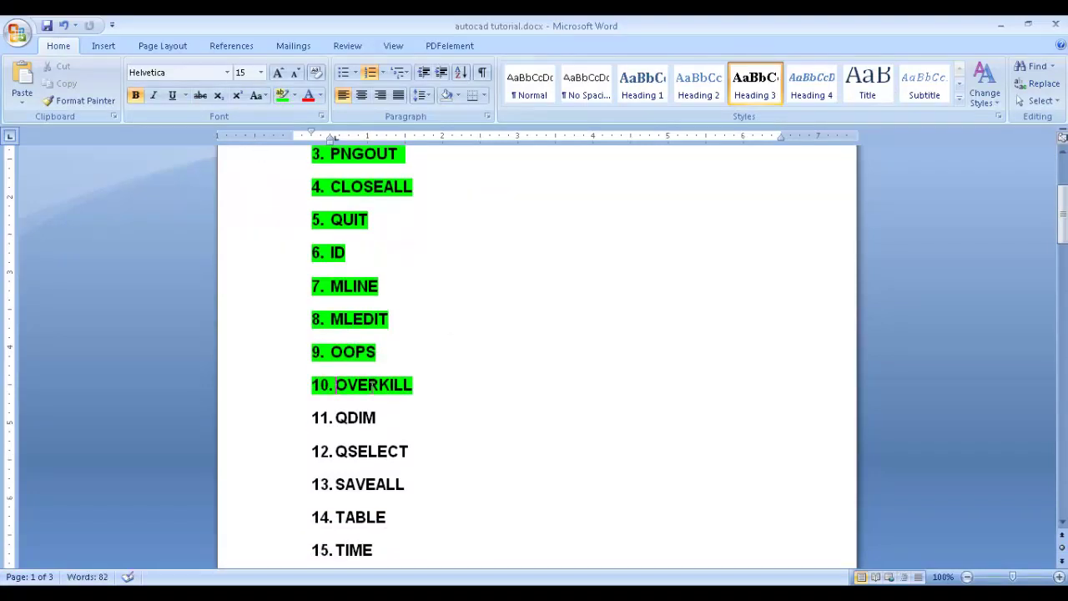
click(999, 26)
middle_drag(597, 271, 589, 323)
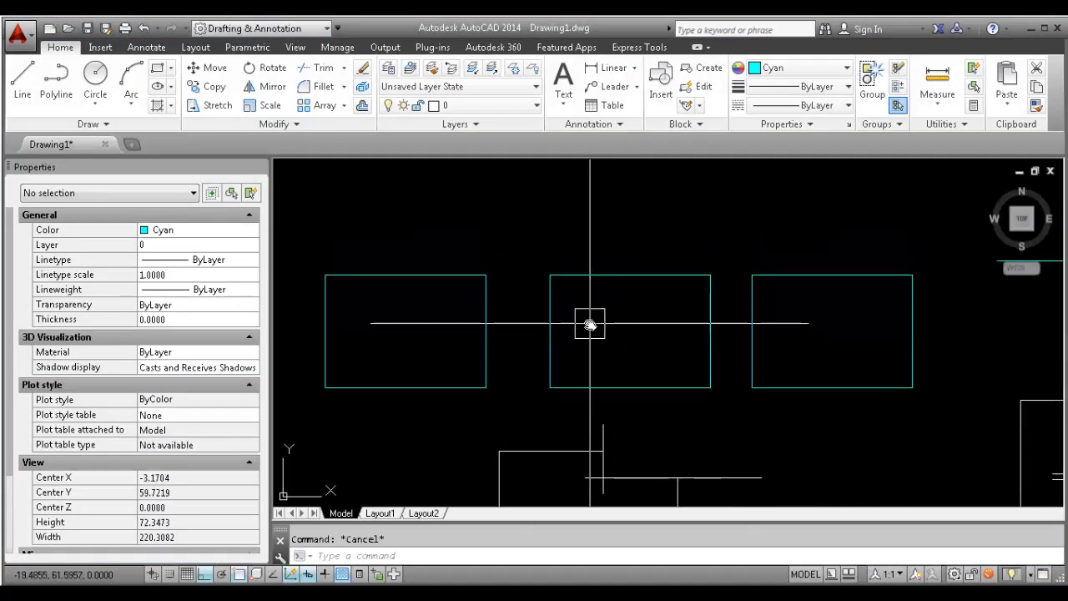
middle_drag(493, 299, 592, 294)
click(512, 253)
click(464, 285)
key(Escape)
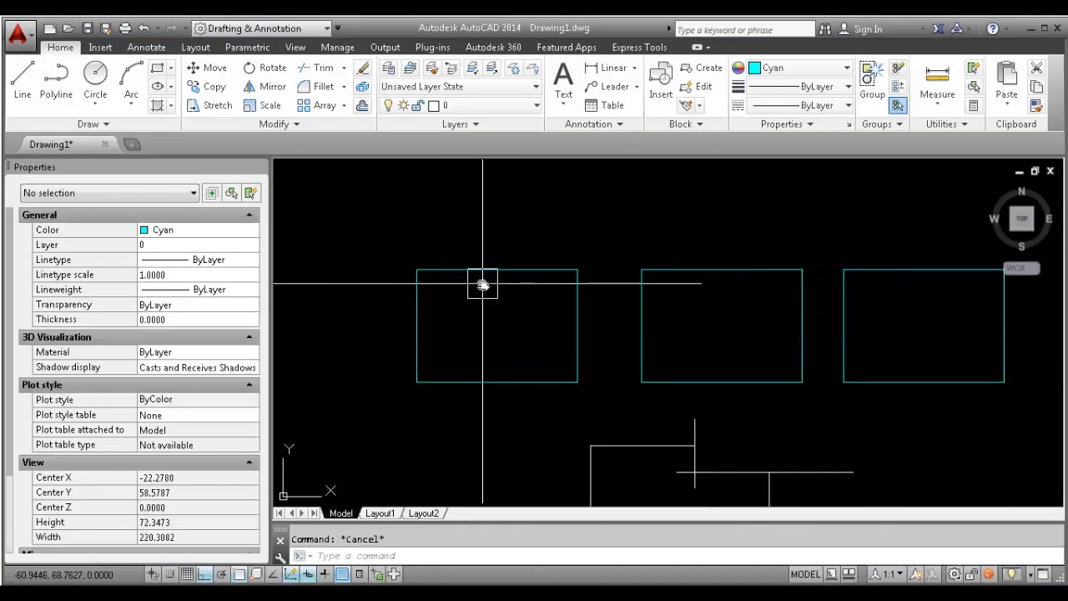
Add a horizontal linear dimension with DIMLINEAR above the top edge of the first rectangle
text(DIMLI)
key(Return)
click(417, 269)
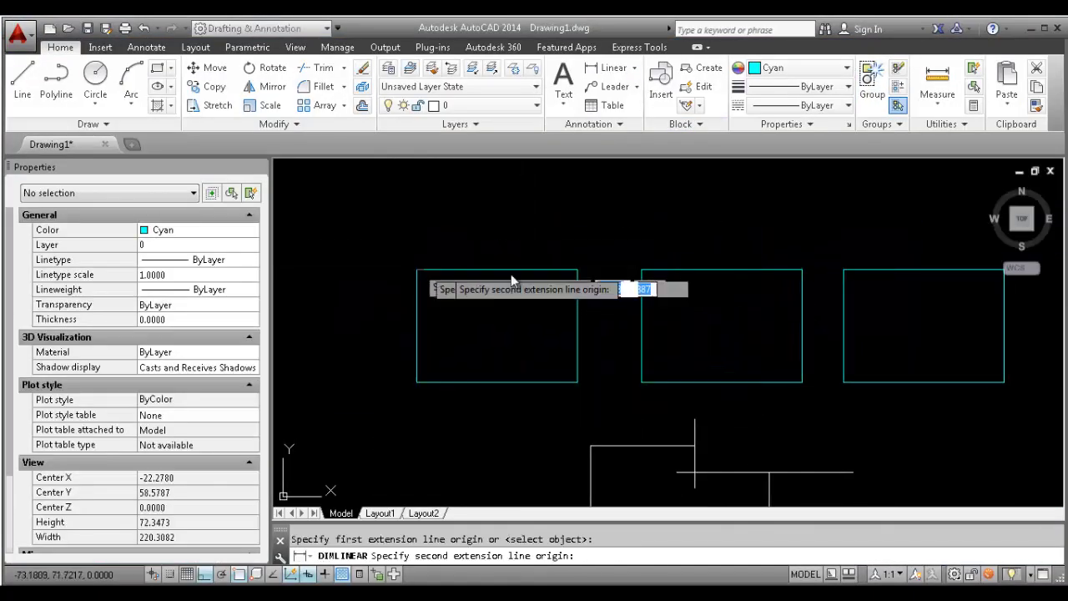
click(577, 270)
click(562, 225)
Add a vertical linear dimension to the left of the first rectangle, from its upper-left to its lower-left corner
key(Return)
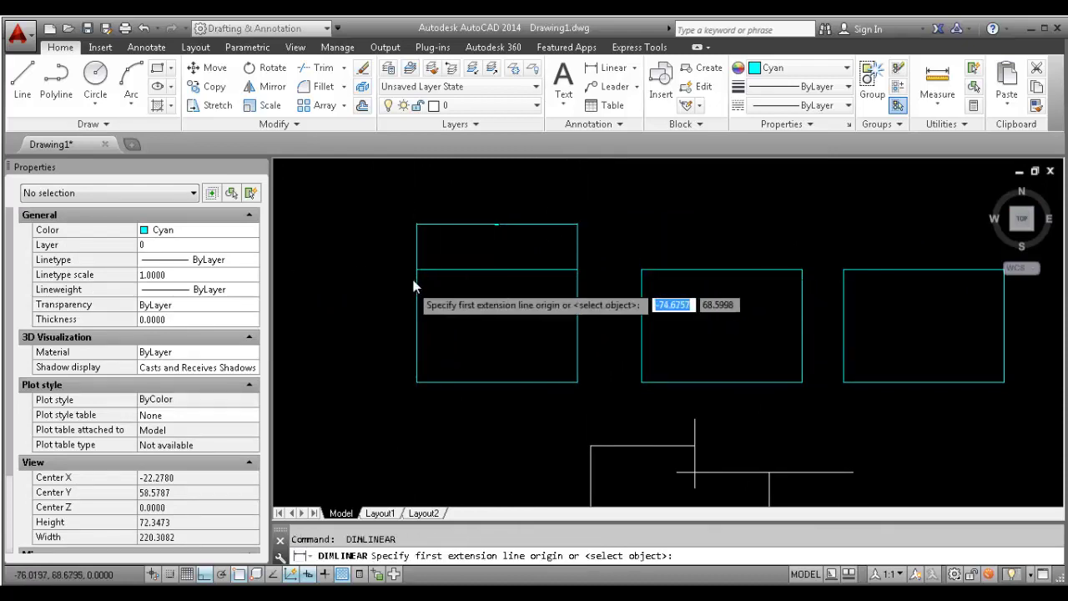
scroll(411, 281, up, 5)
click(425, 253)
scroll(421, 268, down, 2)
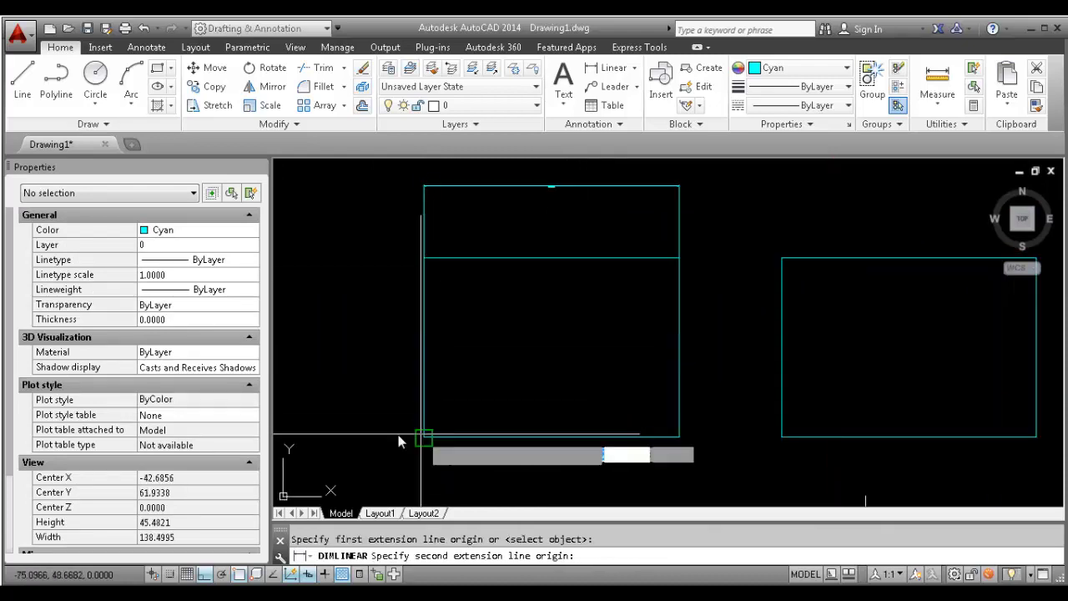
click(422, 435)
click(347, 359)
click(342, 342)
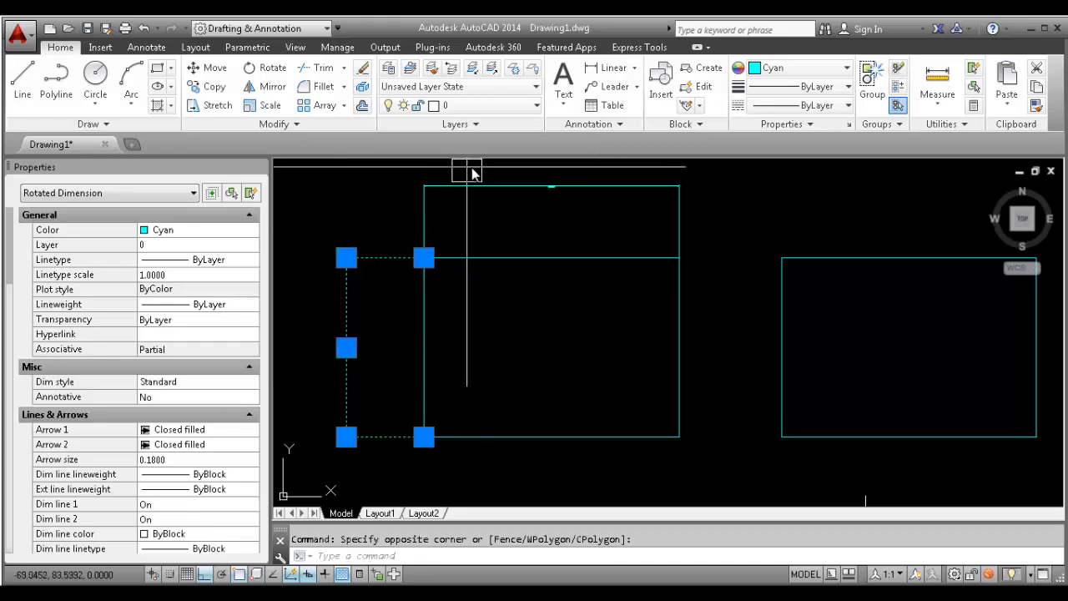
click(442, 202)
key(Escape)
Erase the horizontal and vertical linear dimensions from the first rectangle
text(e)
key(Return)
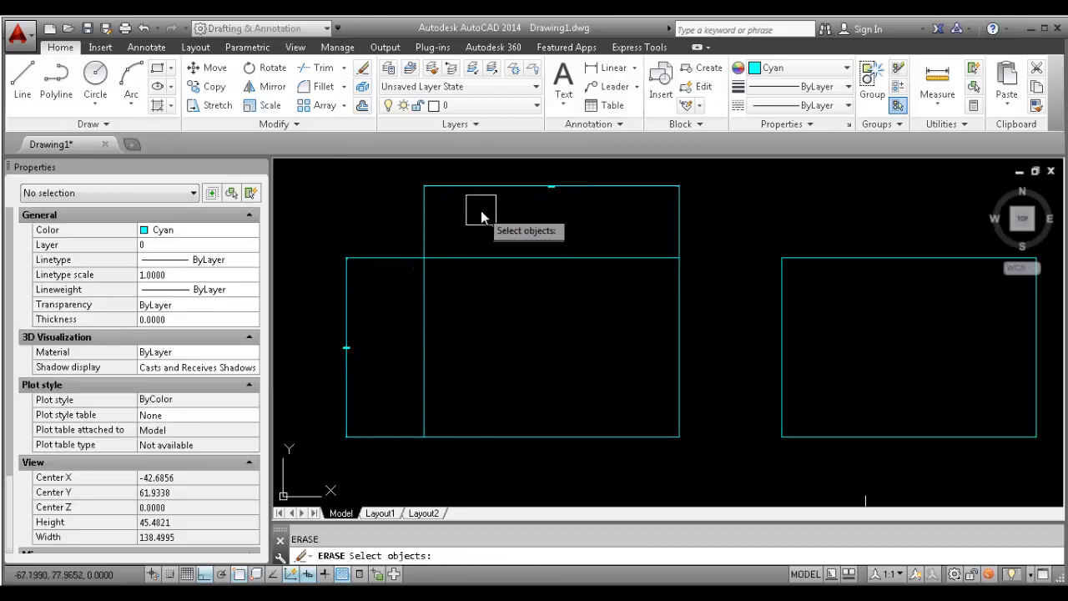
click(486, 200)
click(316, 293)
click(374, 286)
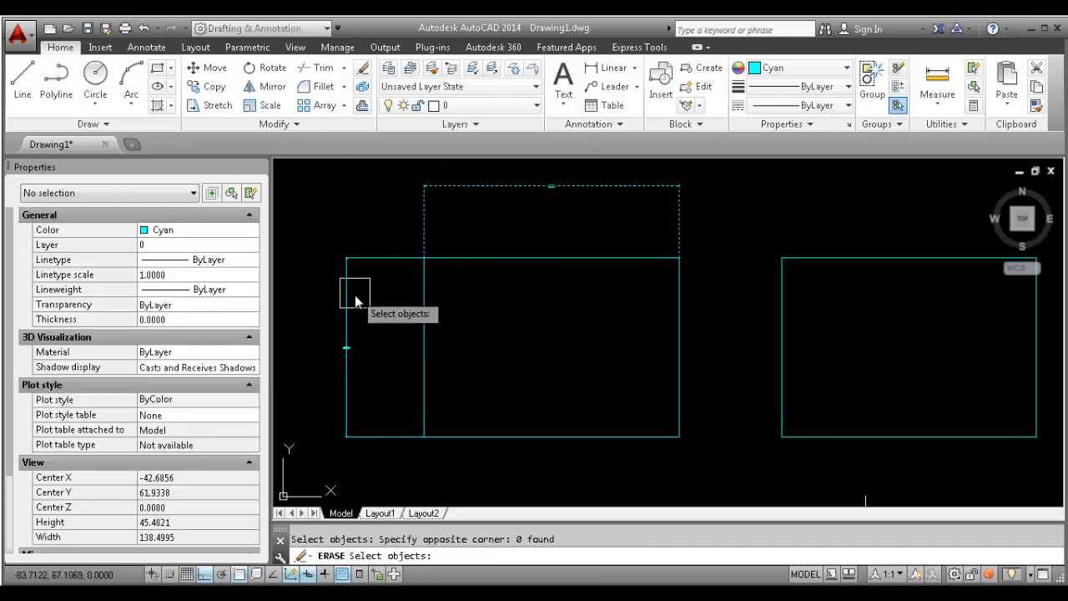
click(354, 295)
key(Return)
Dimension the first rectangle with QDIM, placing its width above the top edge and its height beside the left edge
text(QD)
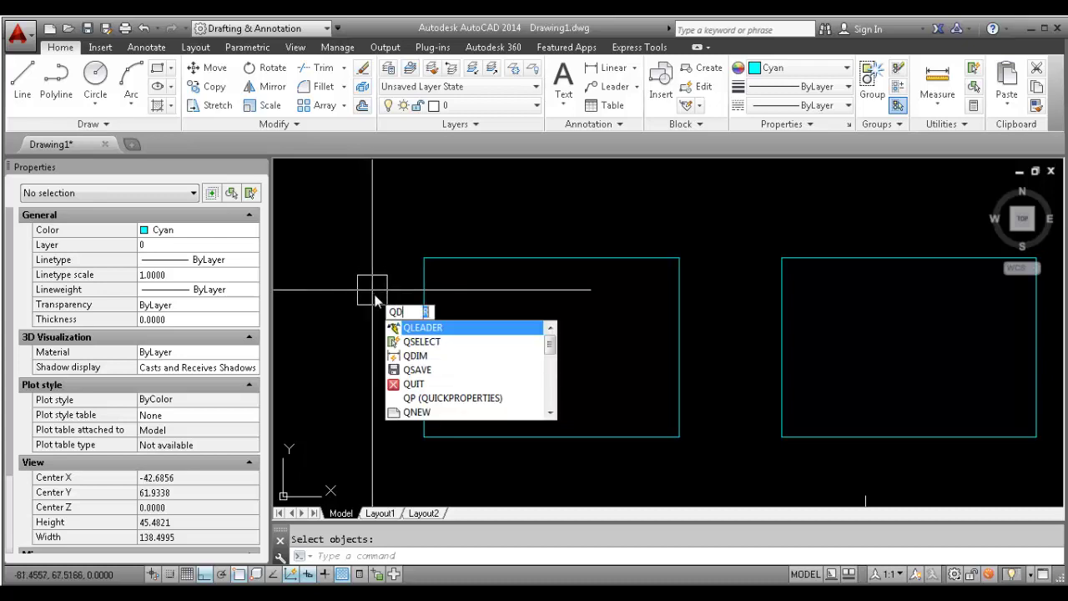
text(IM)
key(Return)
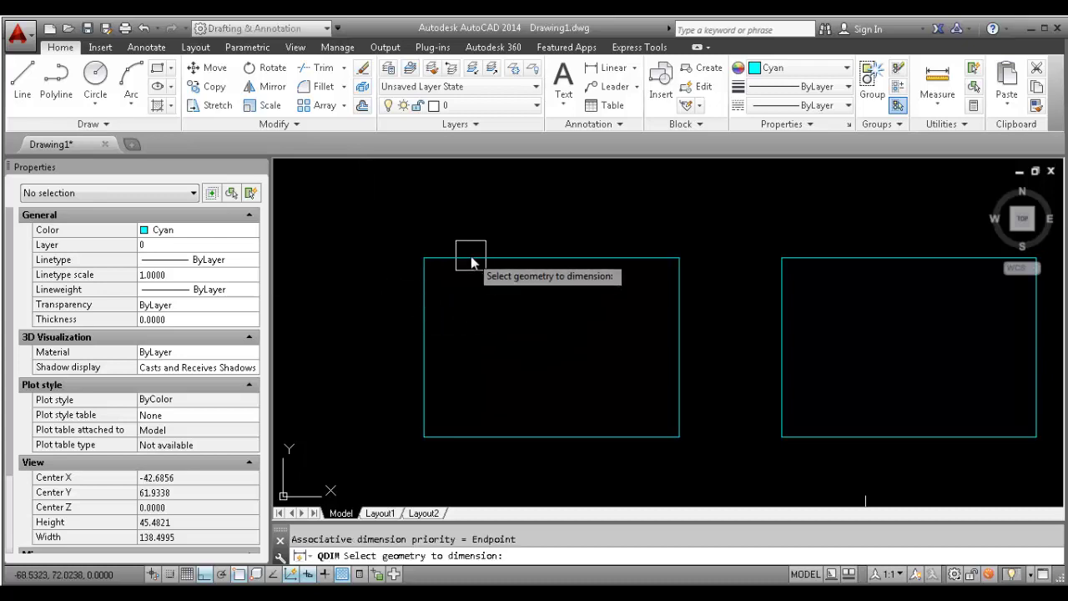
key(Return)
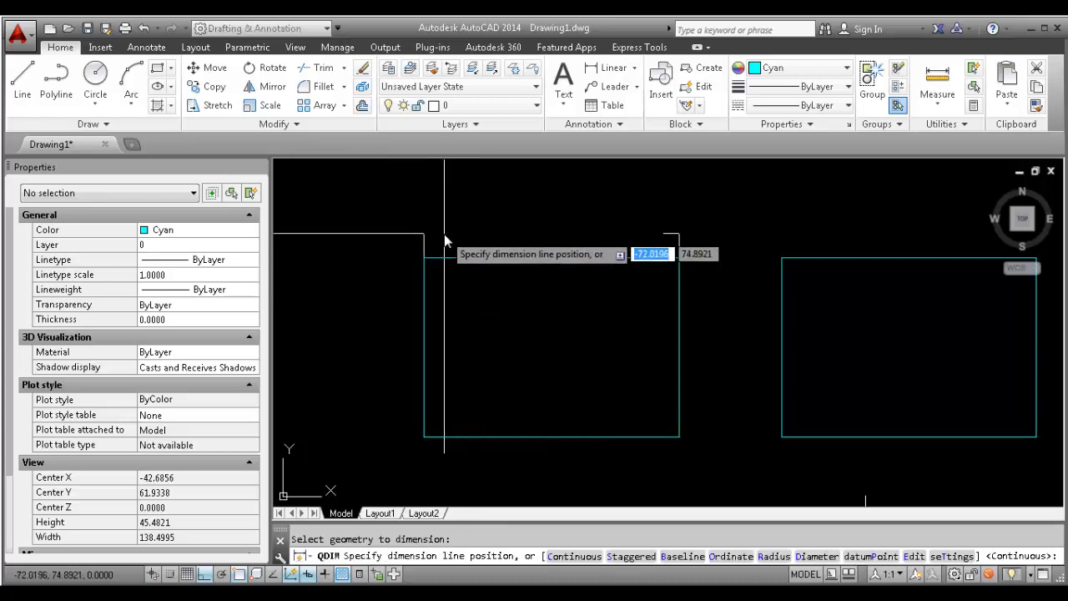
click(423, 344)
key(Escape)
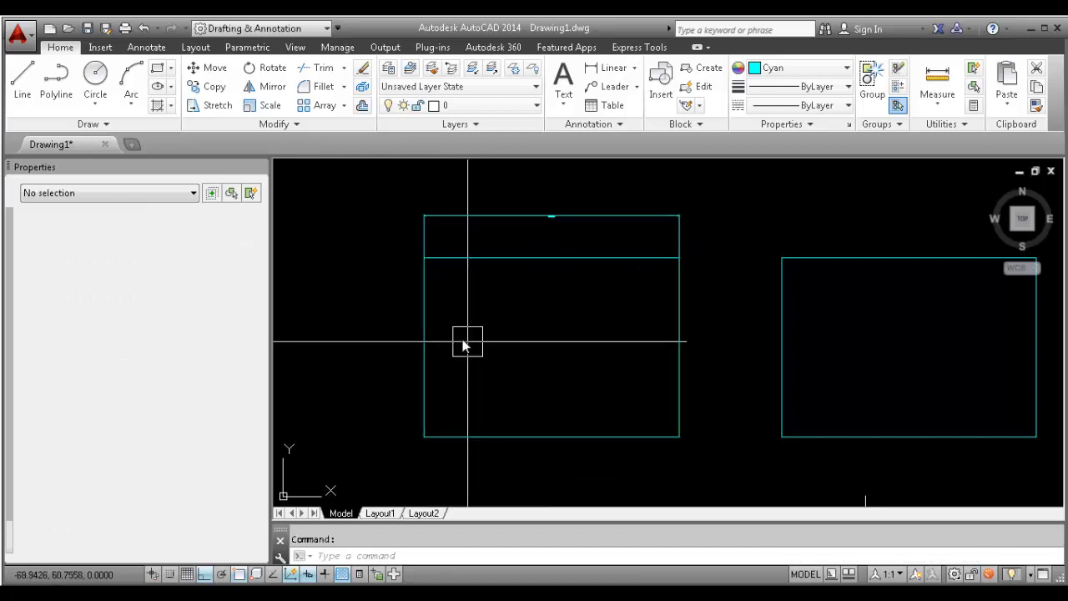
key(Return)
click(423, 344)
key(Return)
click(365, 345)
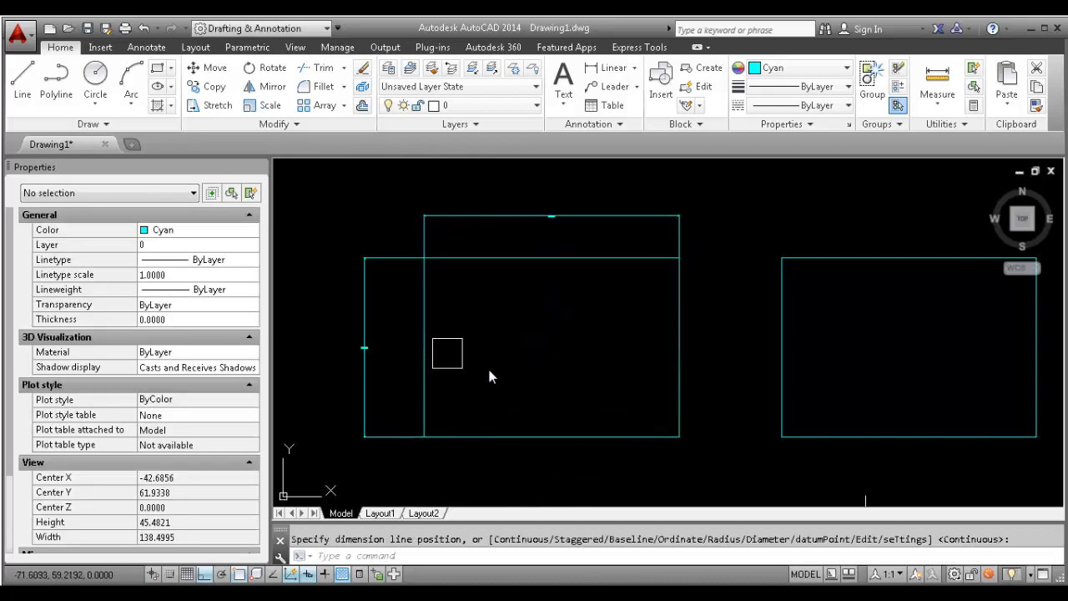
Use QDIM again on the first rectangle to place a width dimension below it and a height dimension to its right
middle_drag(529, 391, 381, 328)
key(Return)
middle_drag(502, 337, 534, 315)
click(539, 334)
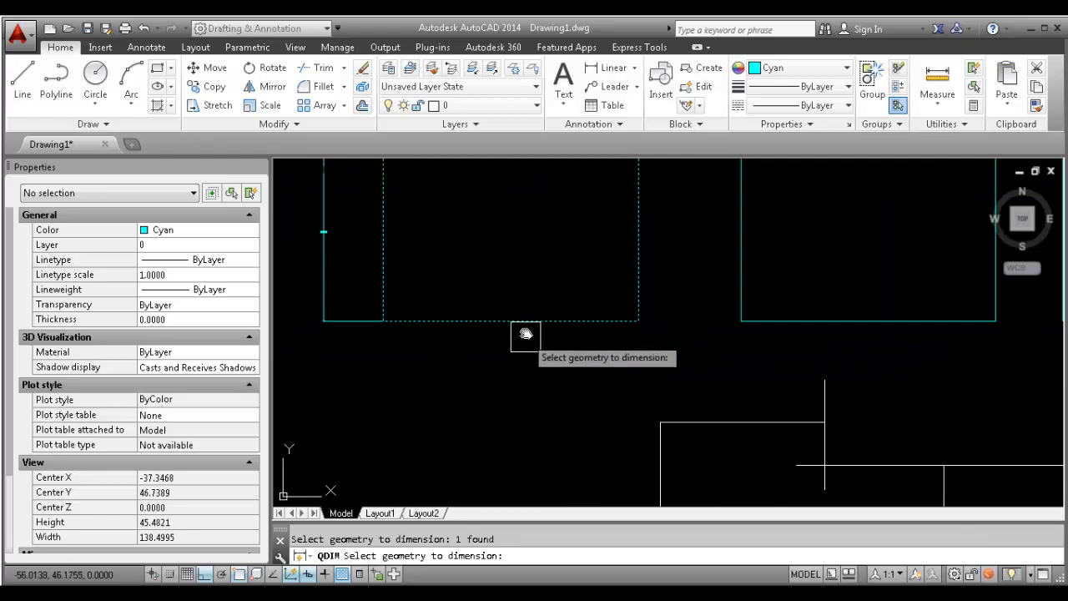
key(Return)
middle_drag(610, 304, 521, 406)
key(Return)
click(551, 350)
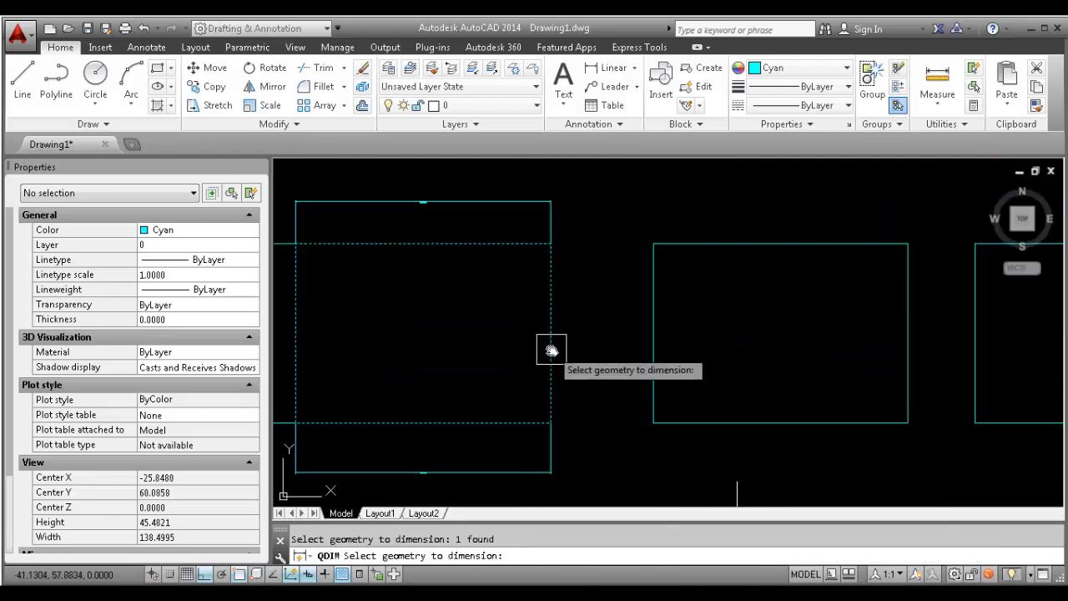
key(Return)
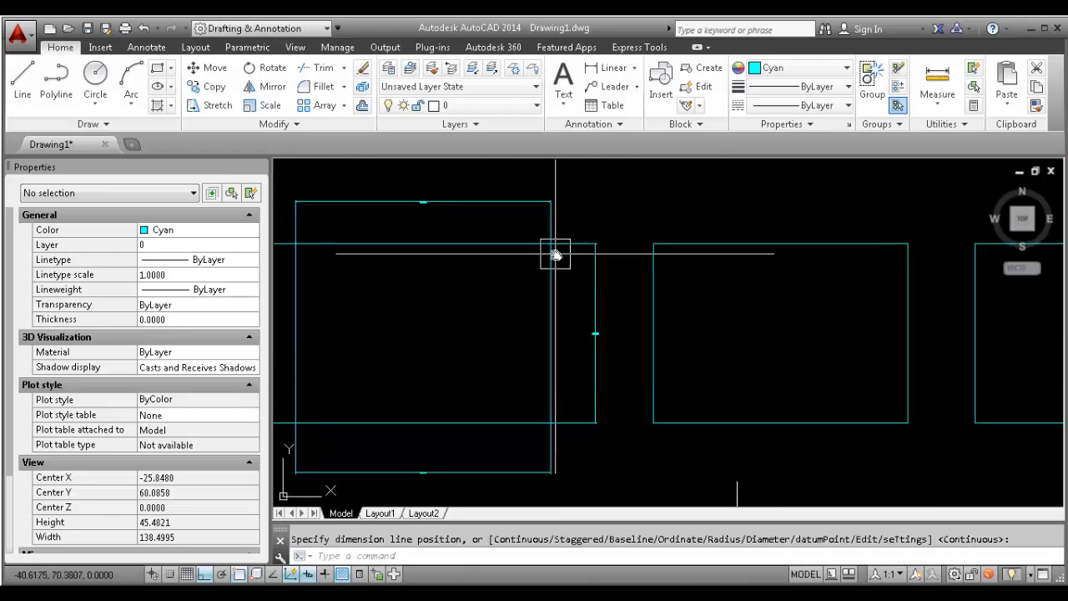
Dimension the second rectangle with QDIM, placing its width above the top edge and its height beside the right edge
scroll(554, 415, down, 3)
middle_drag(652, 364, 583, 354)
key(Escape)
scroll(620, 312, up, 3)
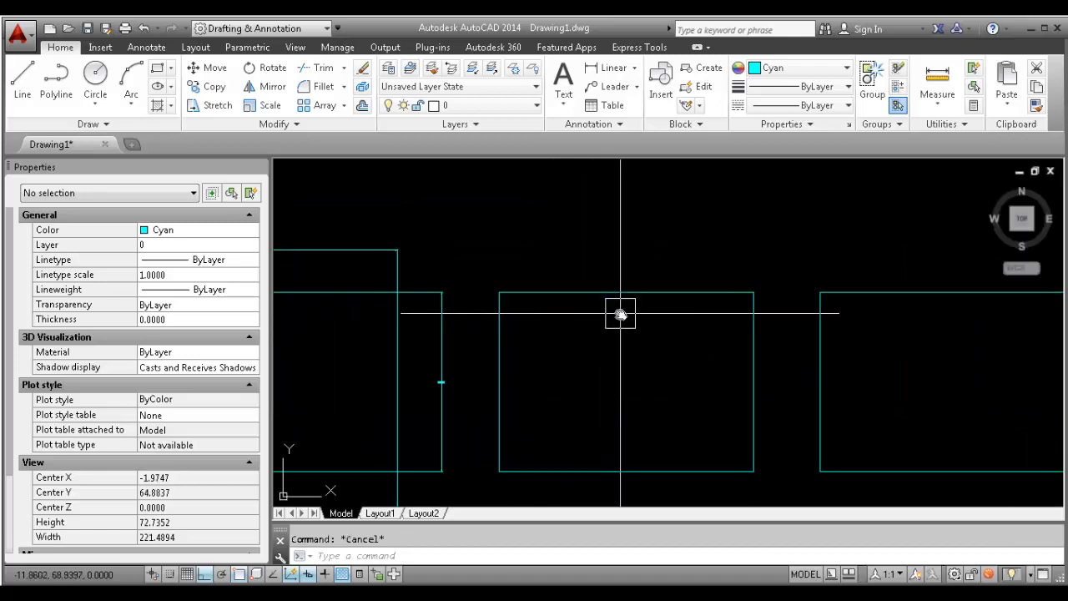
key(Return)
click(622, 292)
key(Return)
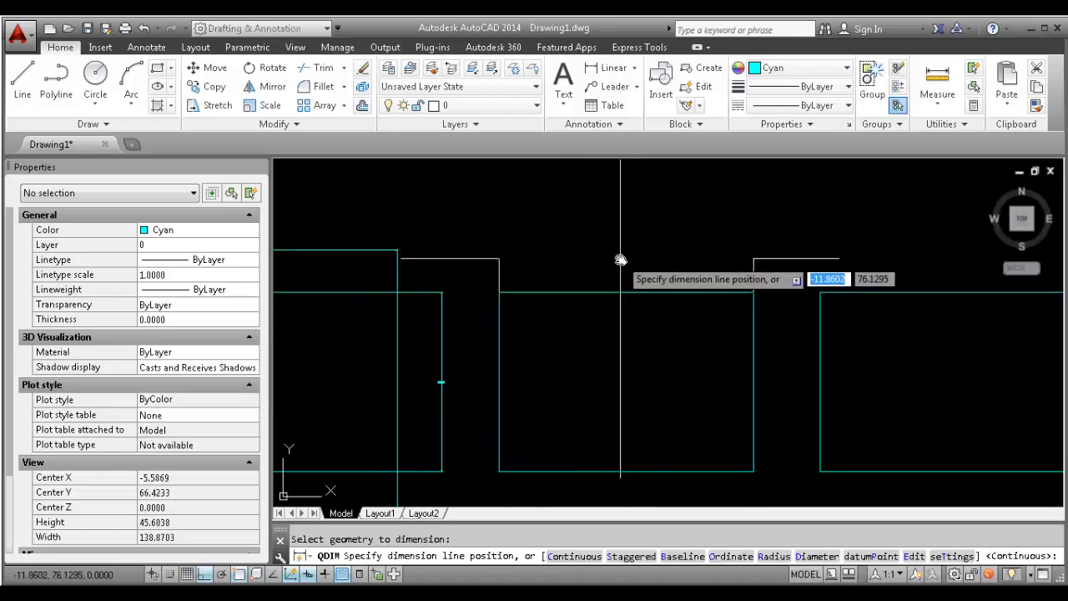
middle_drag(695, 353, 620, 317)
key(Return)
click(622, 315)
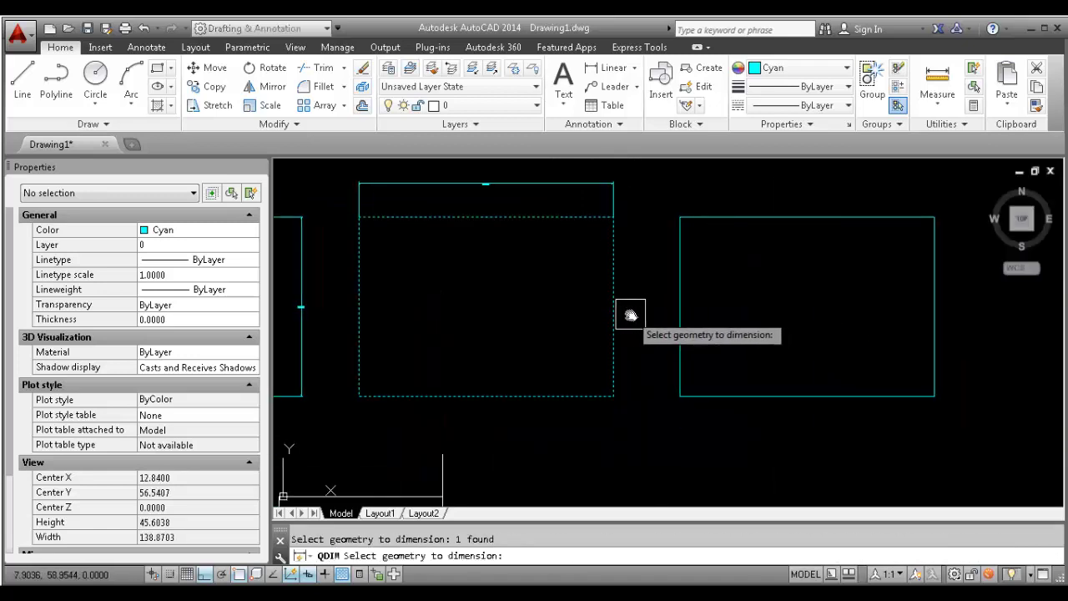
key(Return)
key(Escape)
scroll(696, 281, down, 3)
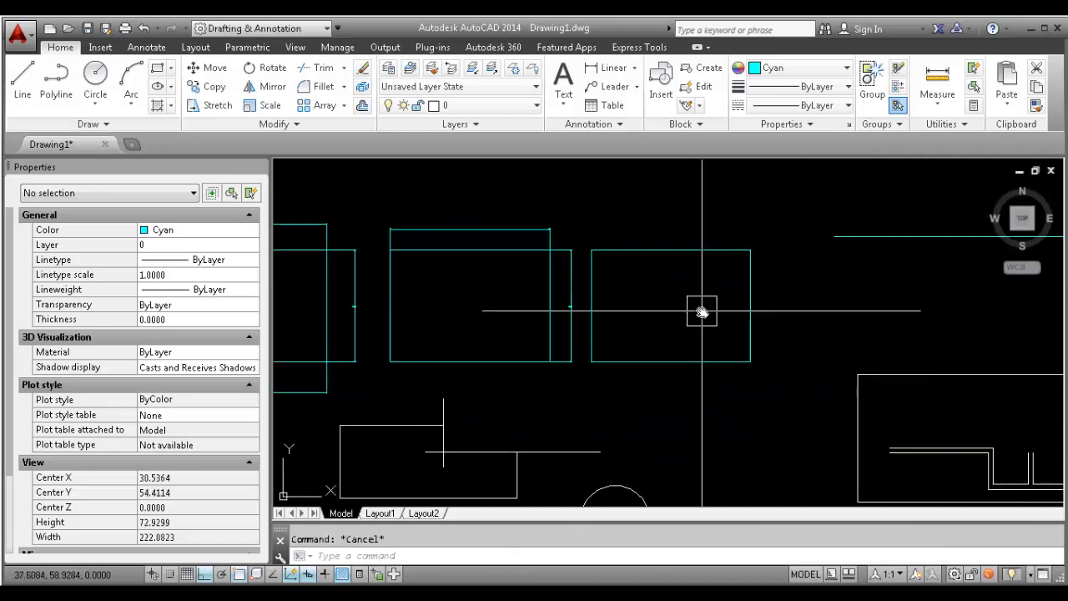
text(dli)
key(Return)
scroll(683, 308, up, 2)
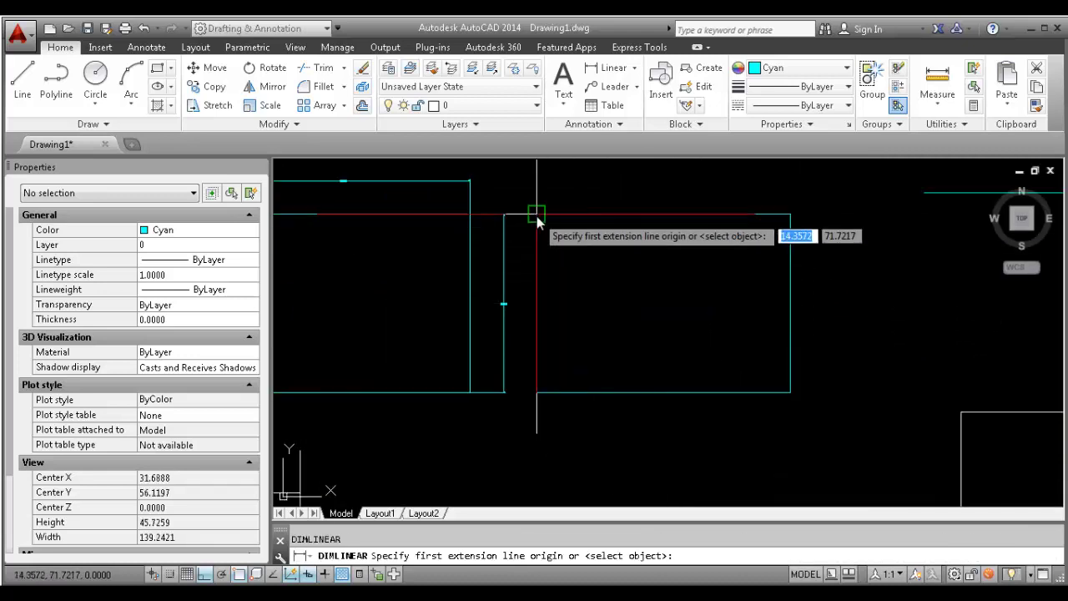
click(536, 215)
click(791, 216)
middle_drag(753, 192, 734, 317)
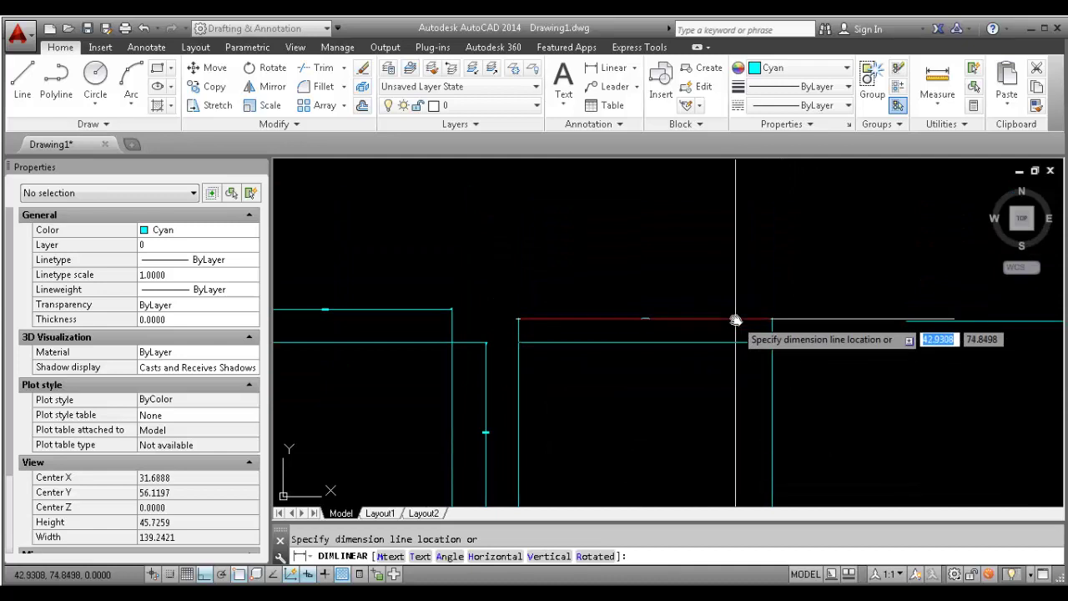
key(Escape)
Switch to the Word command list and highlight the QDIM entry in green
middle_drag(539, 356, 787, 293)
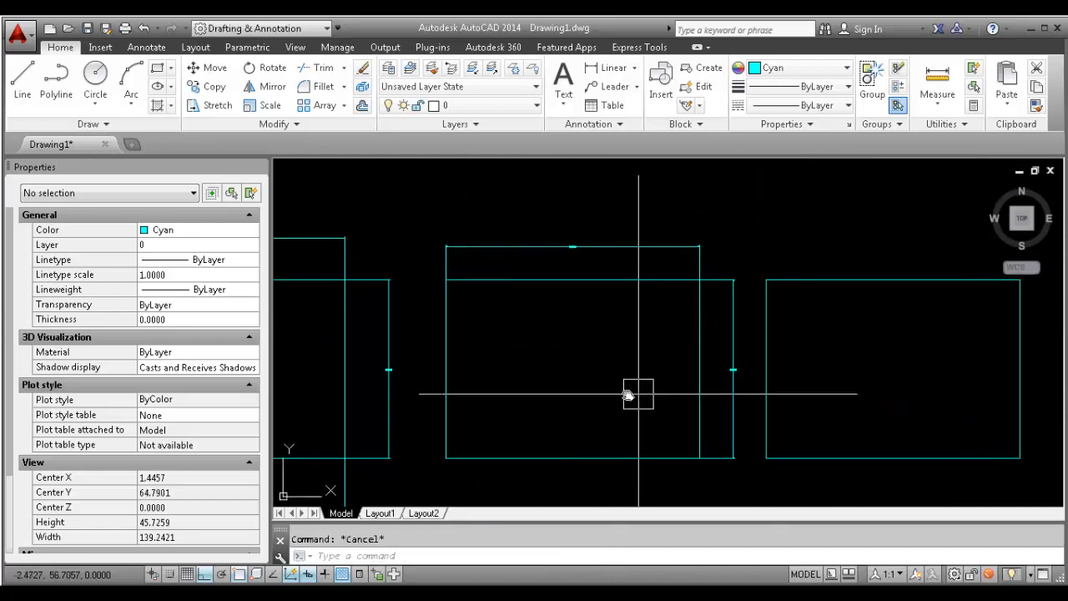
middle_drag(555, 443, 506, 446)
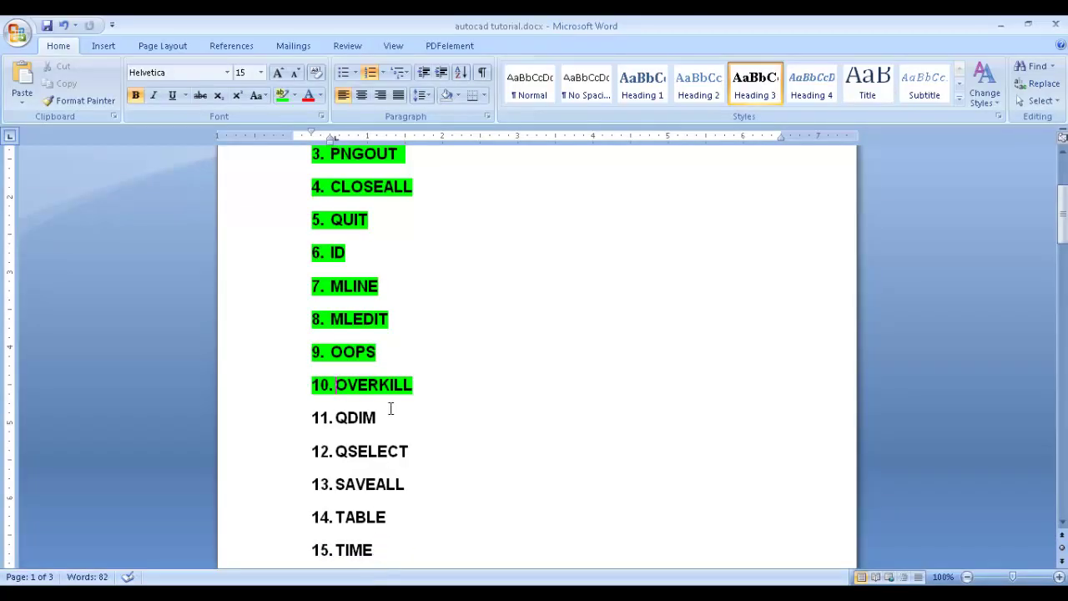
click(282, 95)
click(438, 426)
scroll(438, 425, down, 1)
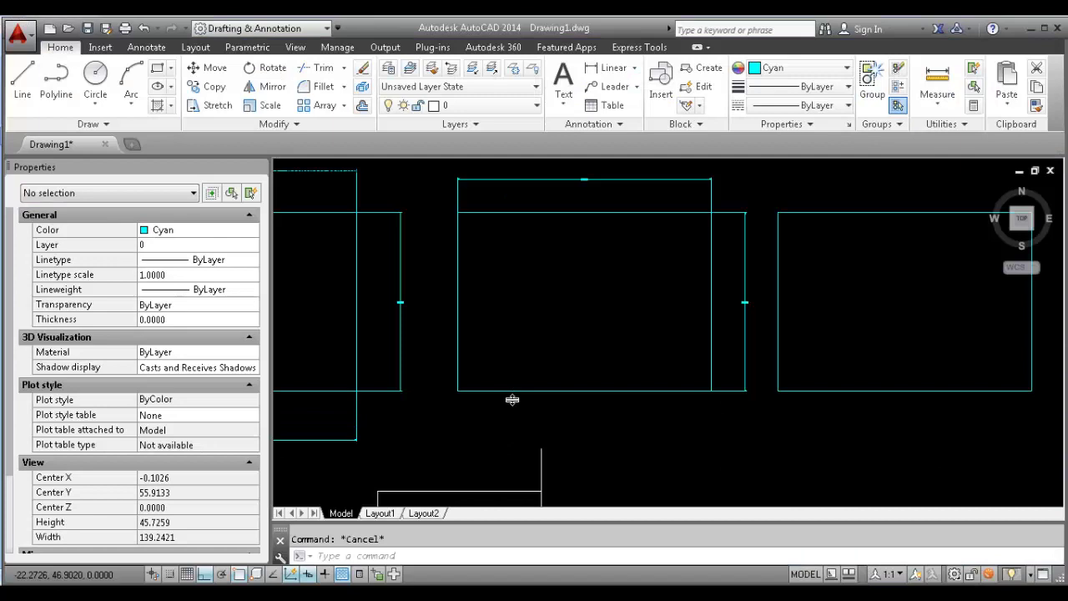
Return to the AutoCAD drawing and copy the third rectangle about 35 units straight up above the original
scroll(618, 372, down, 5)
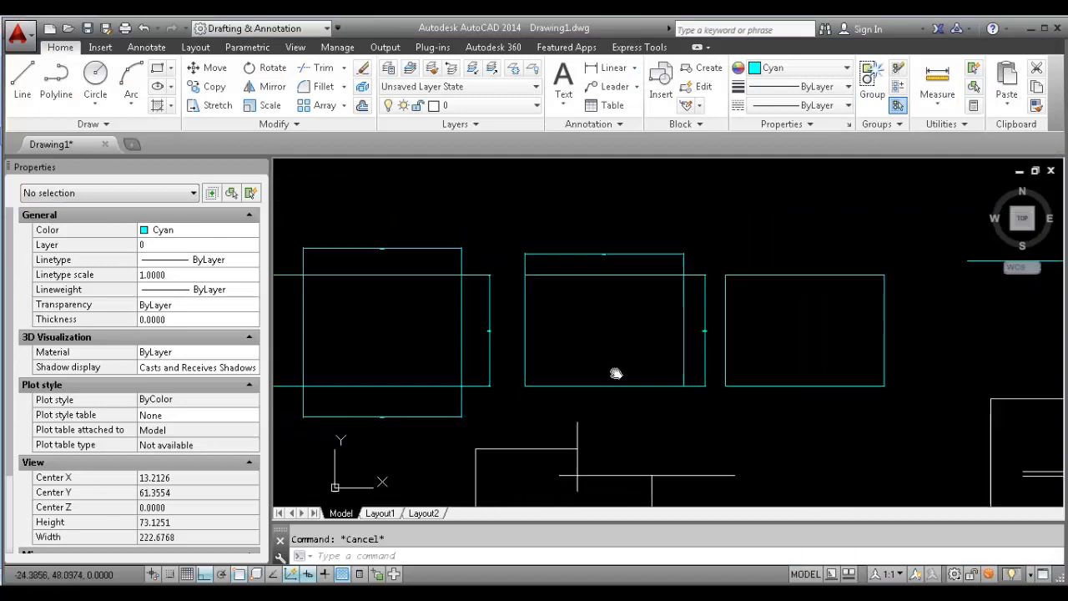
middle_drag(590, 316, 670, 372)
click(782, 367)
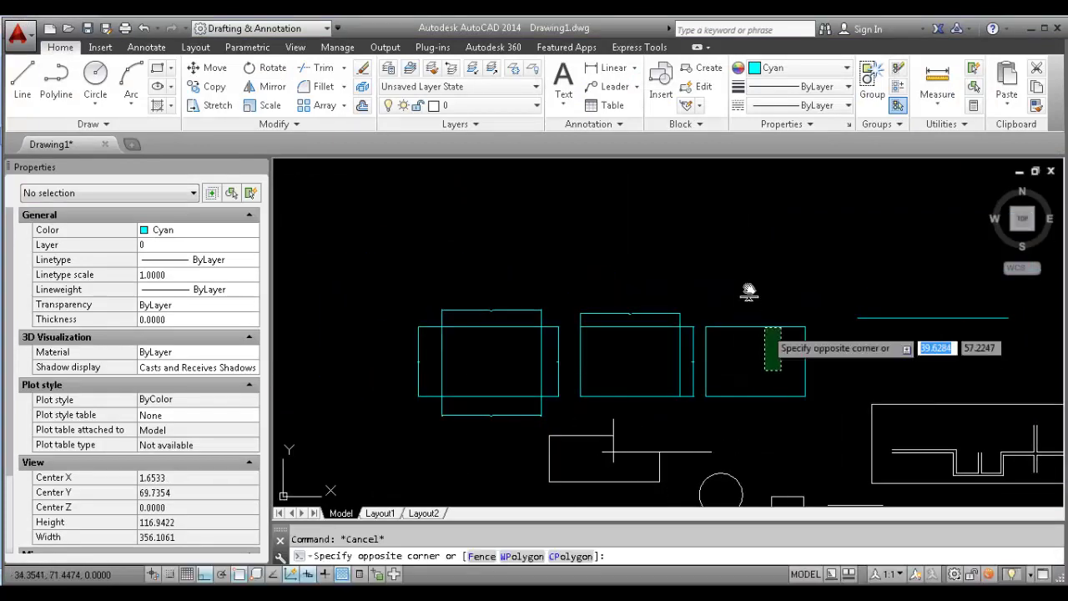
click(748, 291)
middle_drag(793, 352, 771, 352)
text(Co)
key(Return)
click(784, 396)
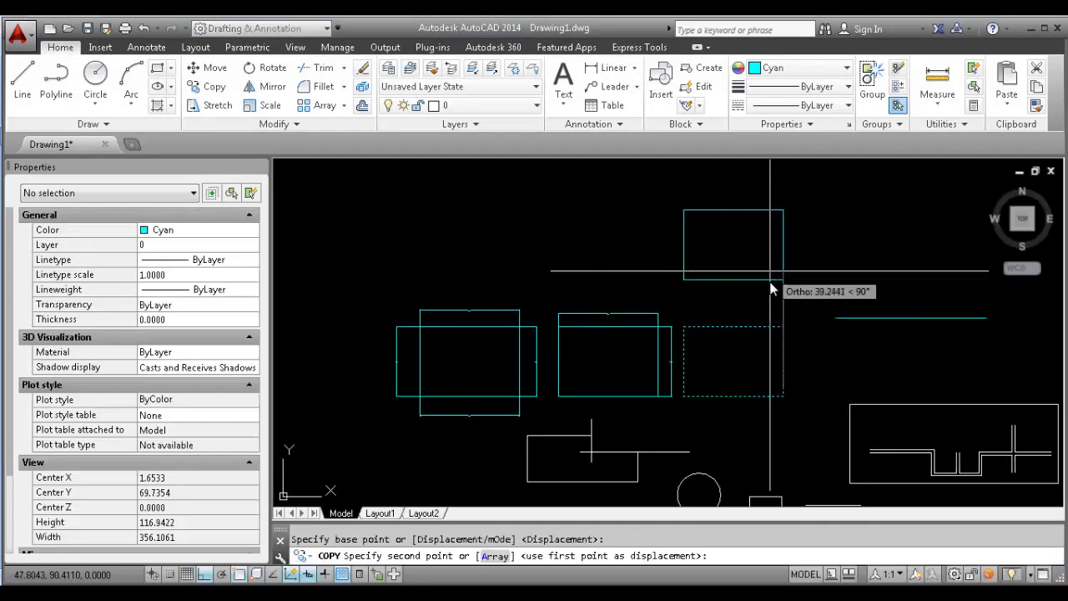
click(783, 292)
key(Escape)
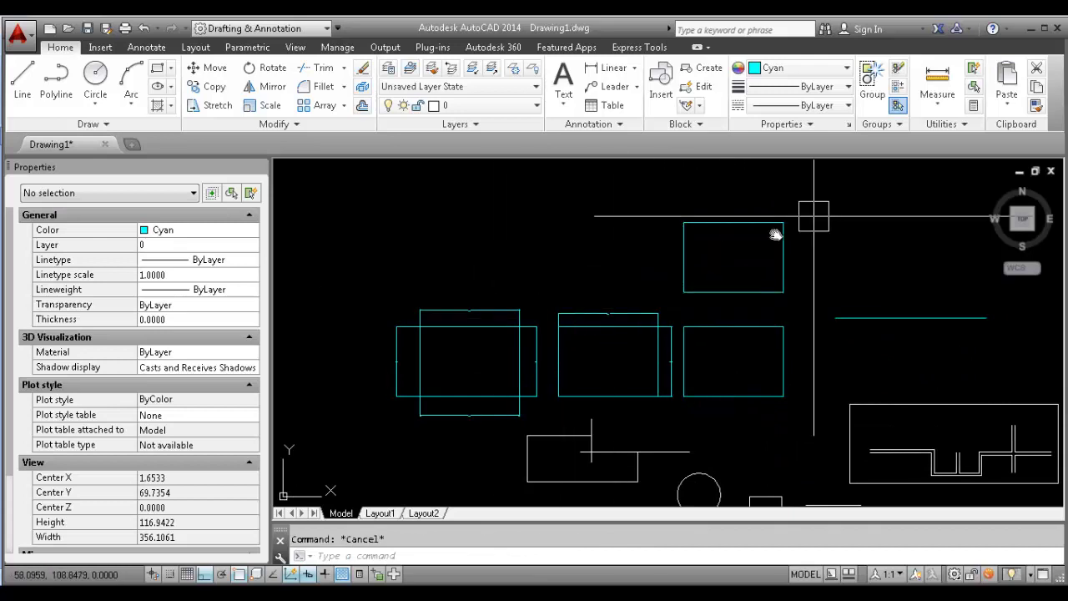
Set the colour of the copied upper rectangle to ByLayer
click(739, 291)
click(797, 68)
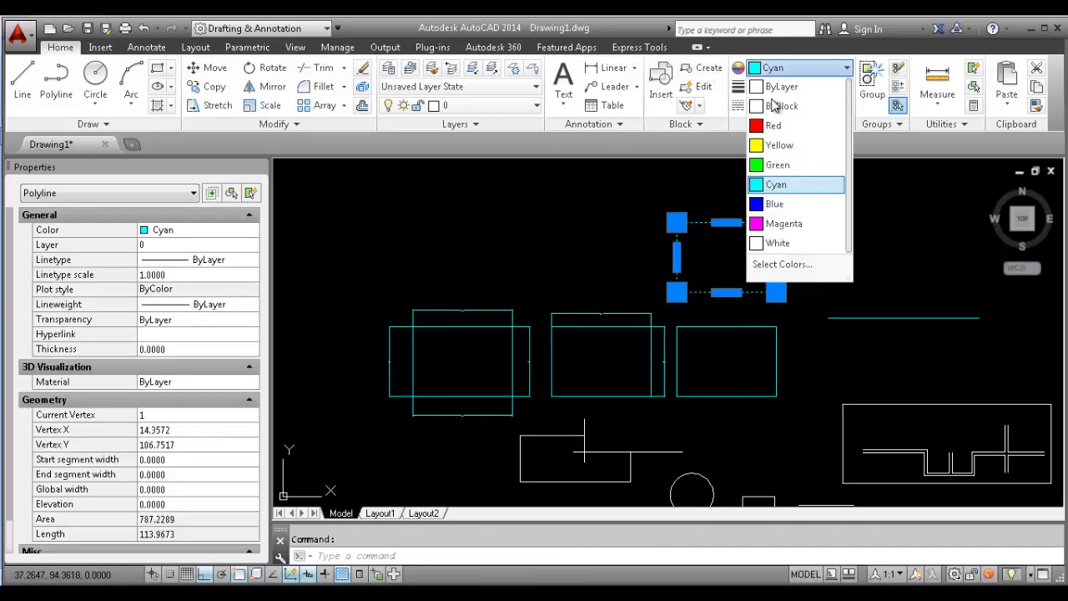
click(785, 81)
scroll(664, 277, down, 1)
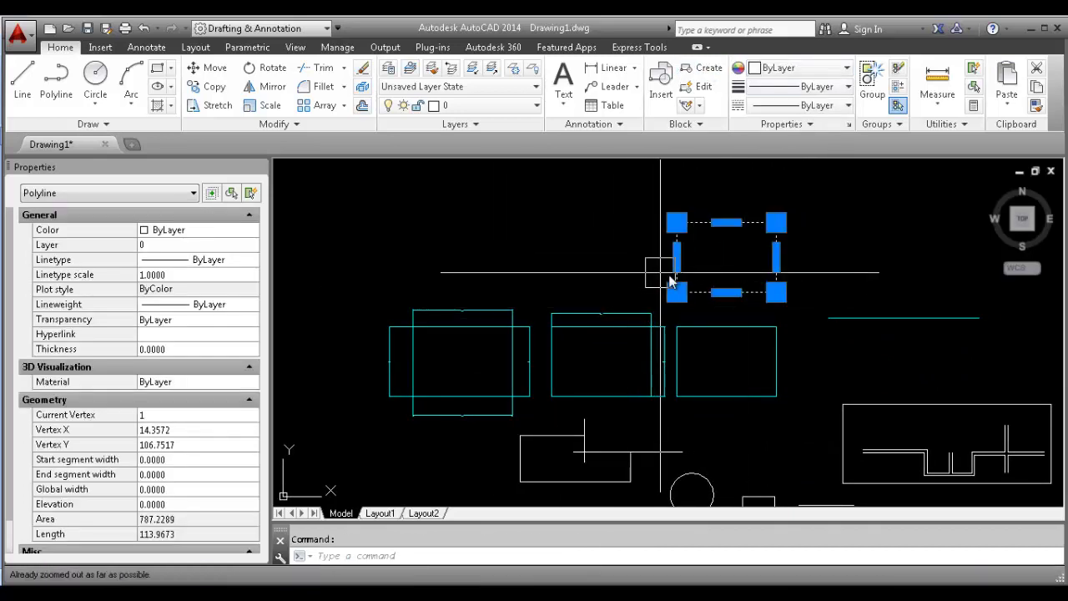
key(Escape)
Run QSELECT on the entire drawing with Color equal to Cyan, including the matching objects in a new selection set
middle_drag(647, 292, 648, 268)
middle_click(644, 281)
middle_click(644, 281)
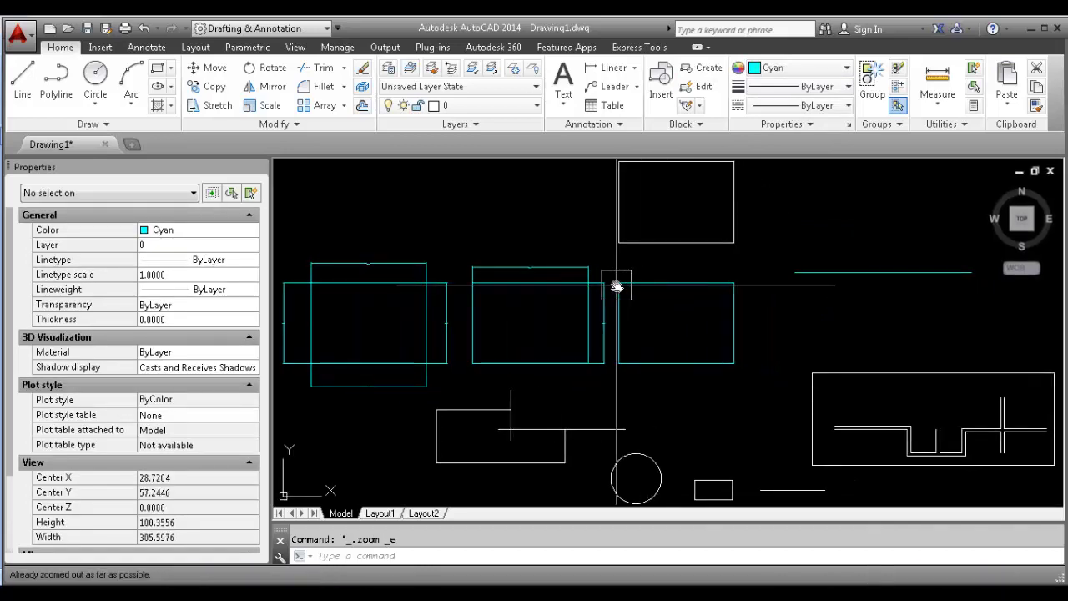
text(SELECT)
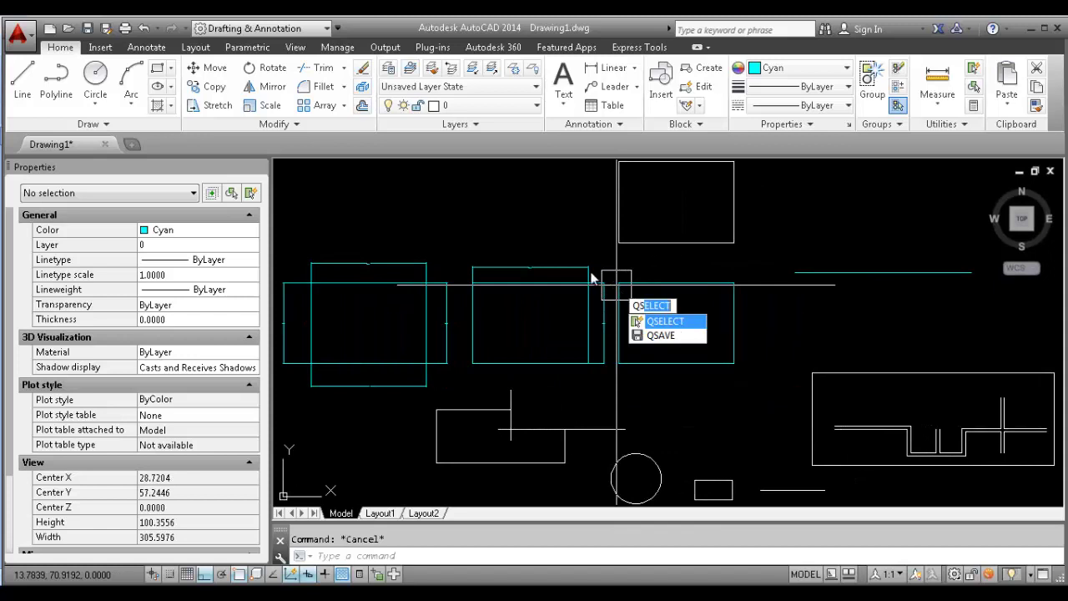
click(665, 322)
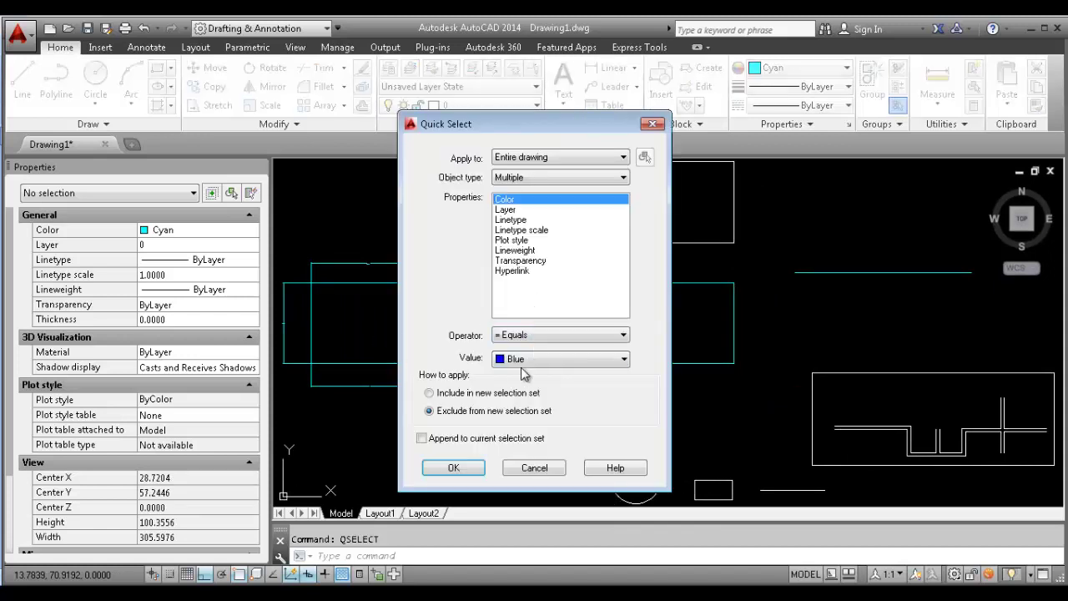
click(539, 177)
click(540, 176)
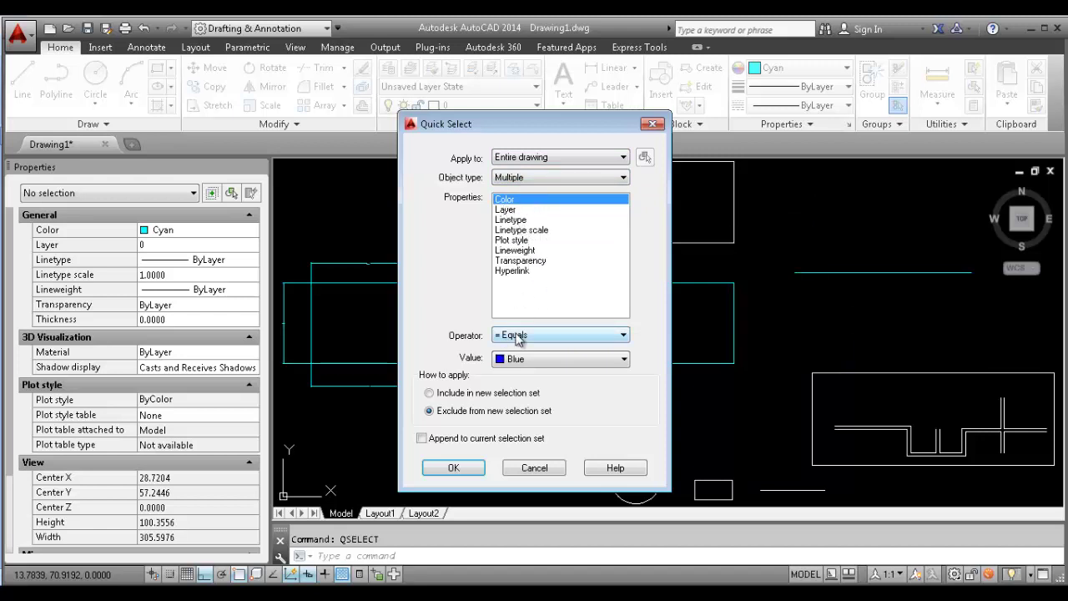
click(518, 210)
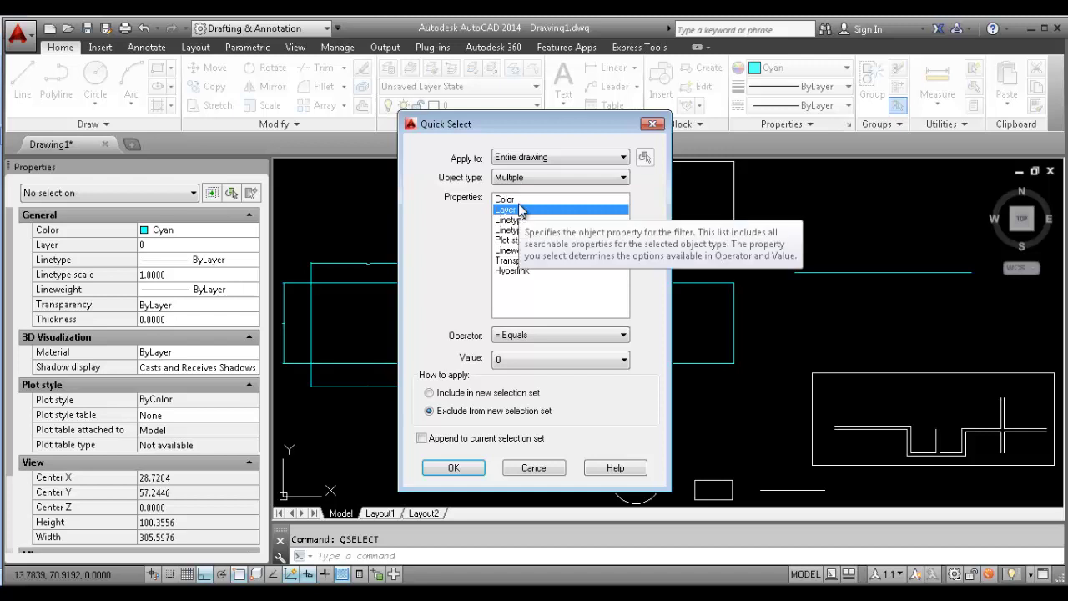
click(520, 199)
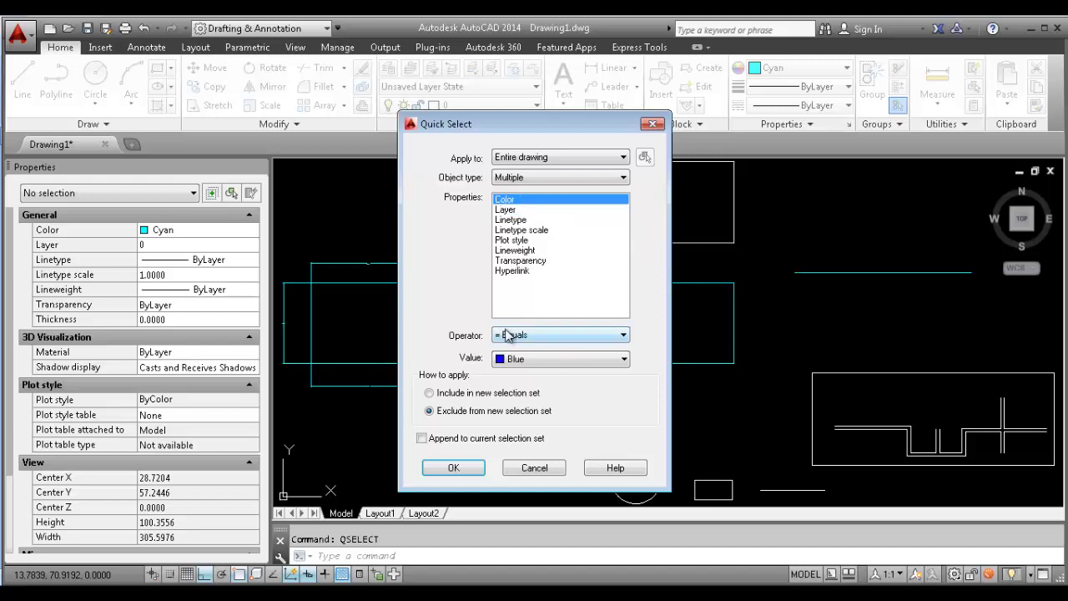
click(518, 361)
click(526, 440)
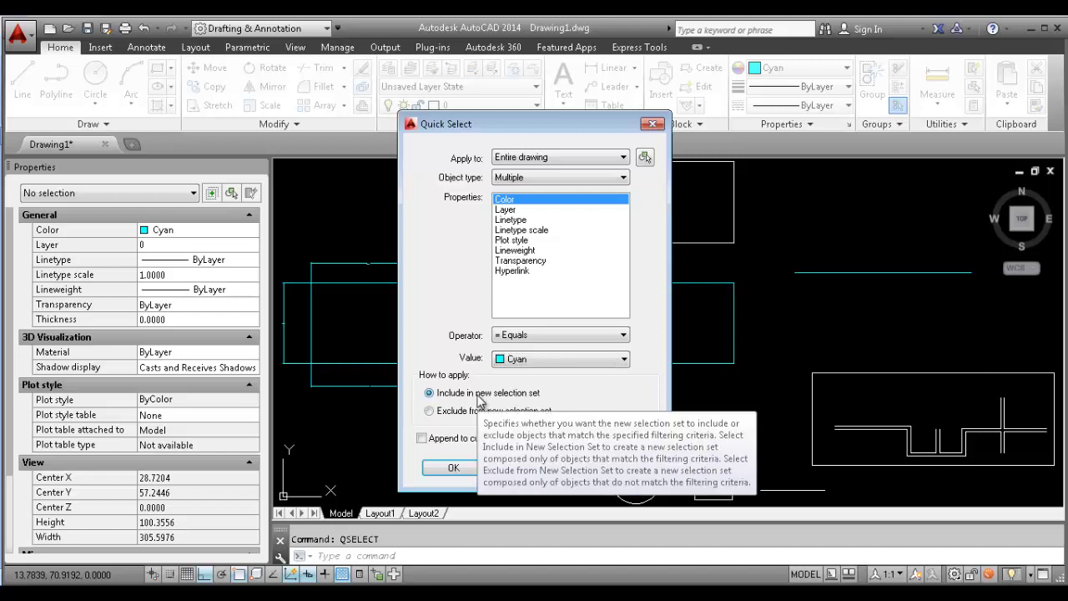
click(454, 468)
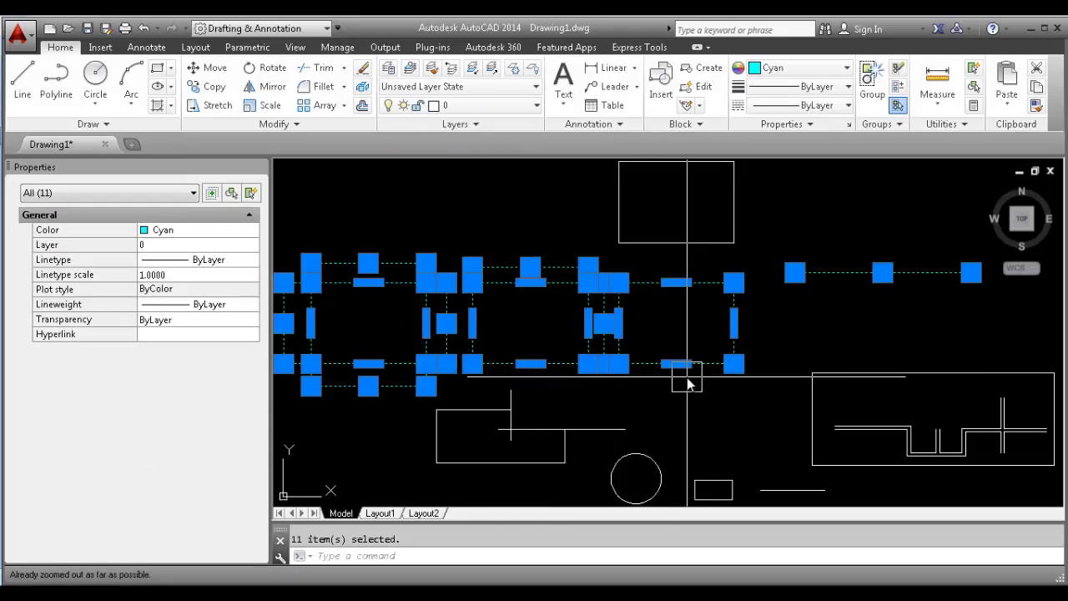
Move the selected cyan objects straight to the right, clear of the white geometry
mouse_move(753, 375)
middle_down()
mouse_move(788, 334)
mouse_move(756, 434)
mouse_move(759, 396)
middle_up()
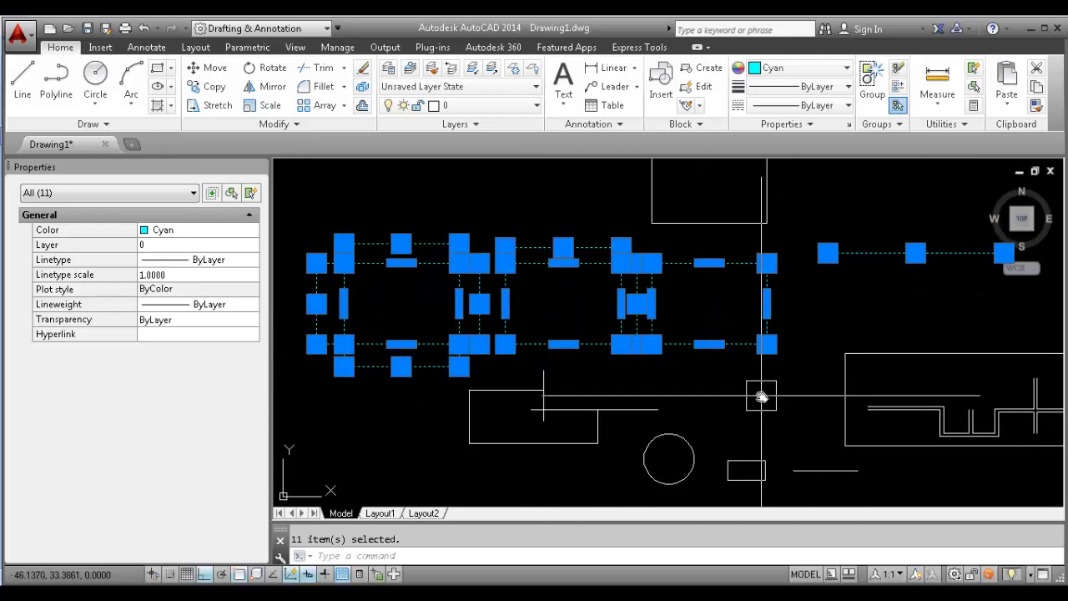
scroll(763, 389, down, 3)
text(m)
key(Return)
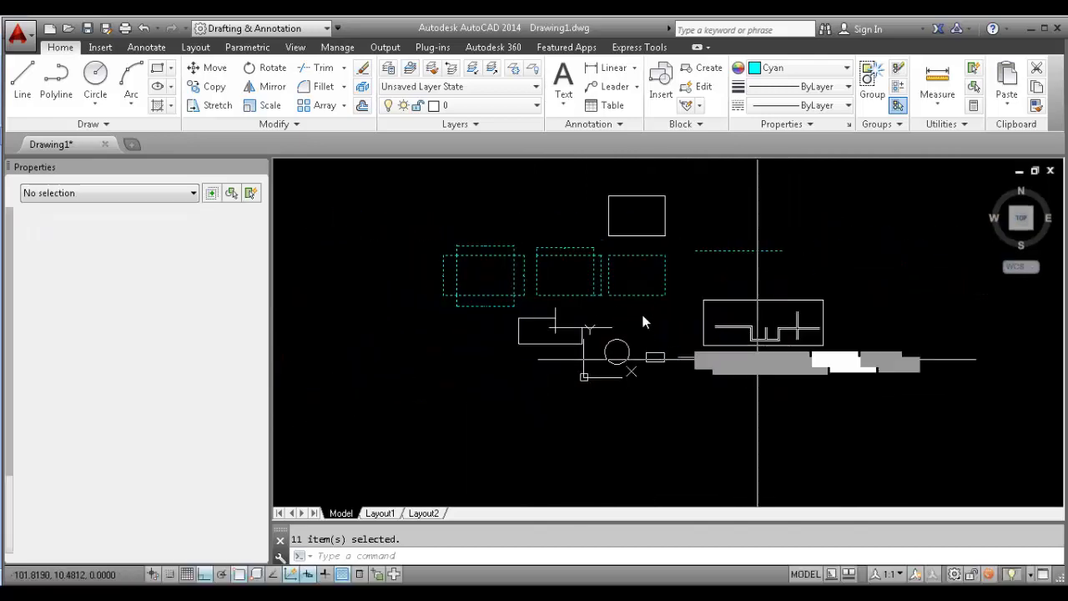
click(637, 297)
middle_drag(913, 300, 730, 301)
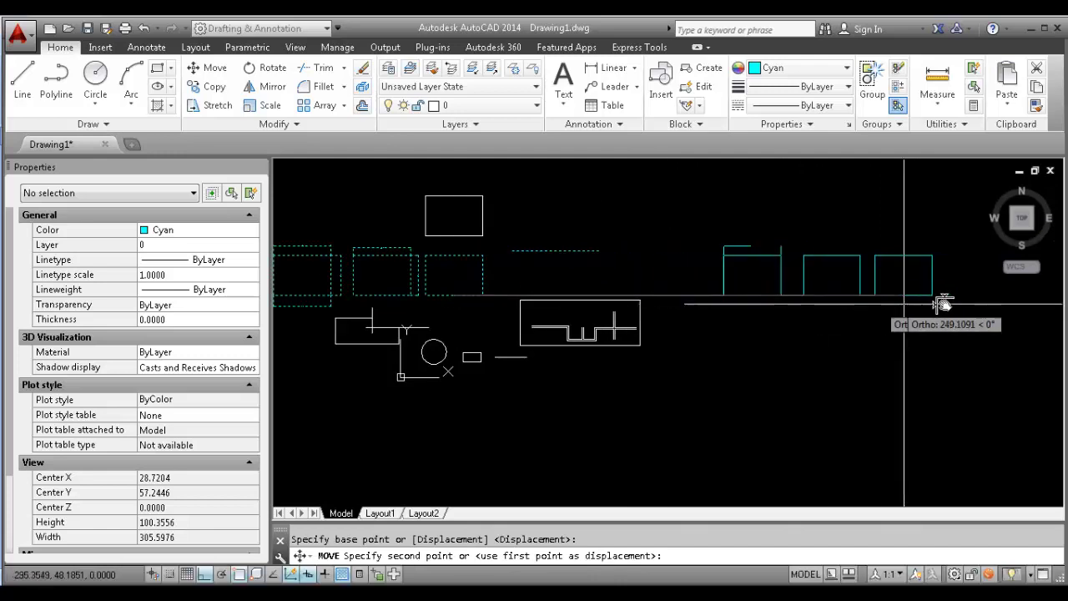
click(943, 304)
key(Escape)
middle_drag(812, 298, 825, 298)
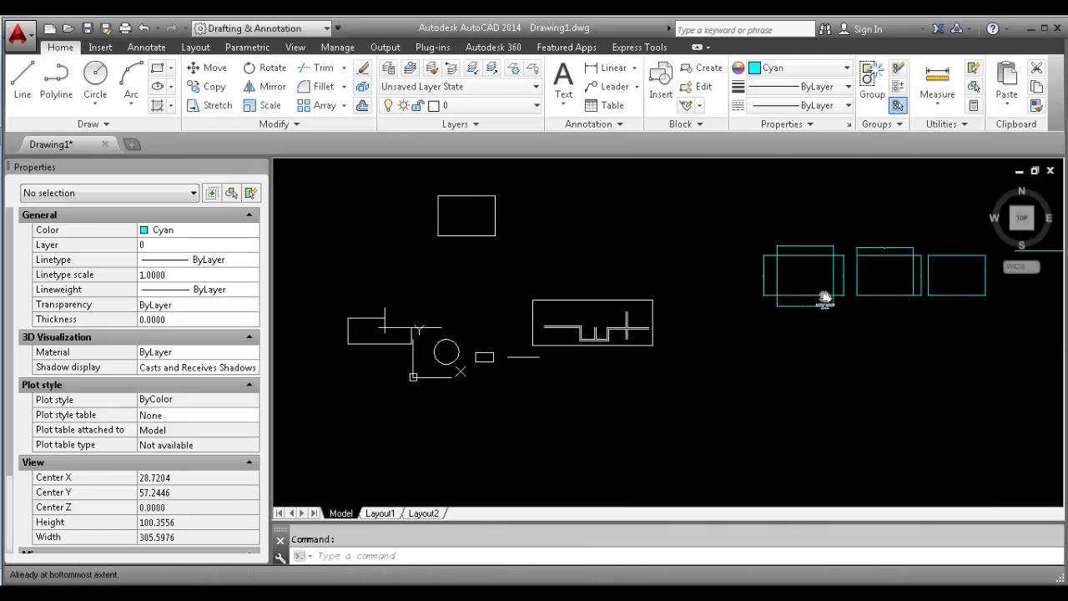
Undo the move of the cyan objects
key(ctrl+z)
key(ctrl+z)
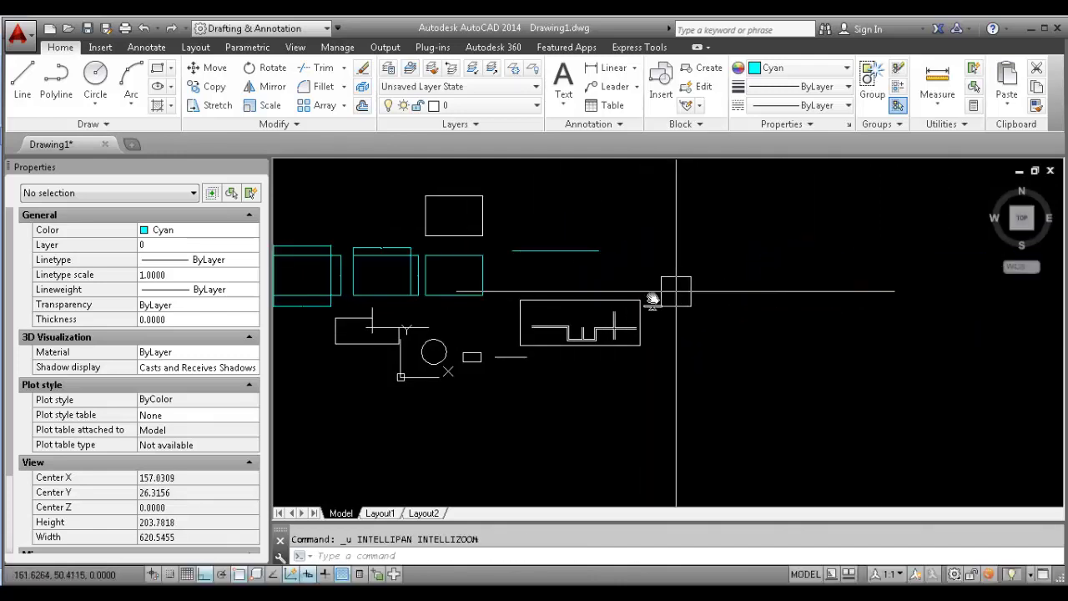
middle_drag(534, 310, 742, 310)
middle_drag(757, 251, 705, 250)
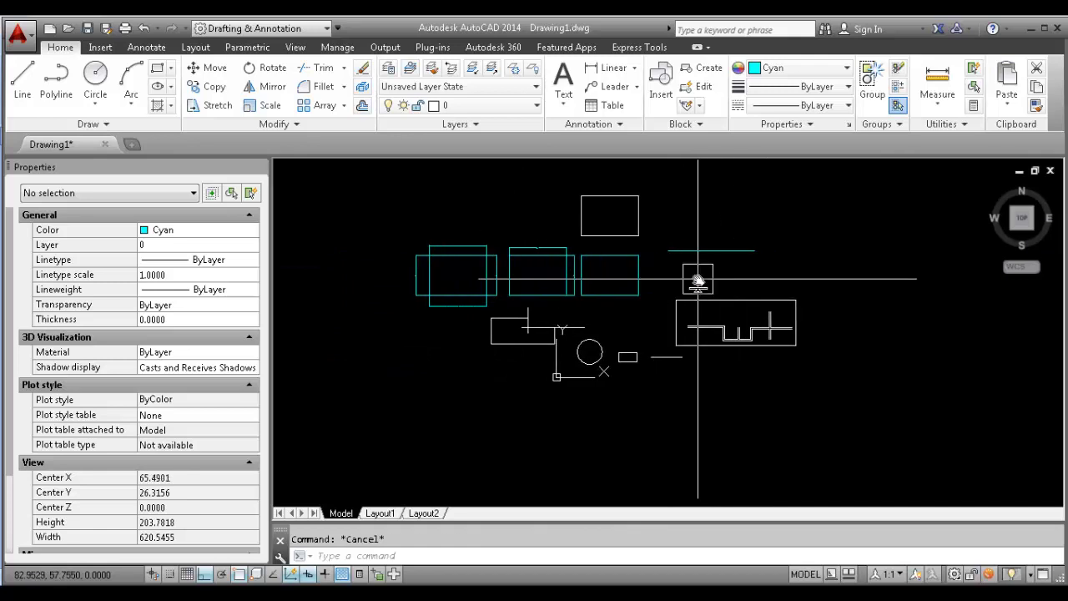
Run QSELECT on the entire drawing with Color equal to Cyan, excluding the matching objects from the new selection set
text(QSELECT)
key(Return)
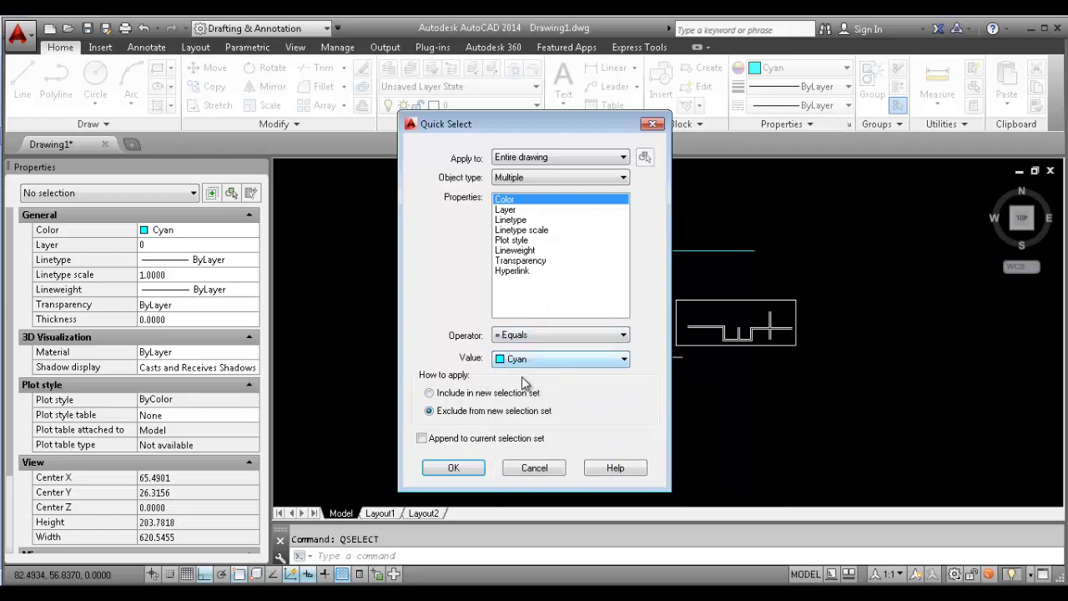
click(451, 470)
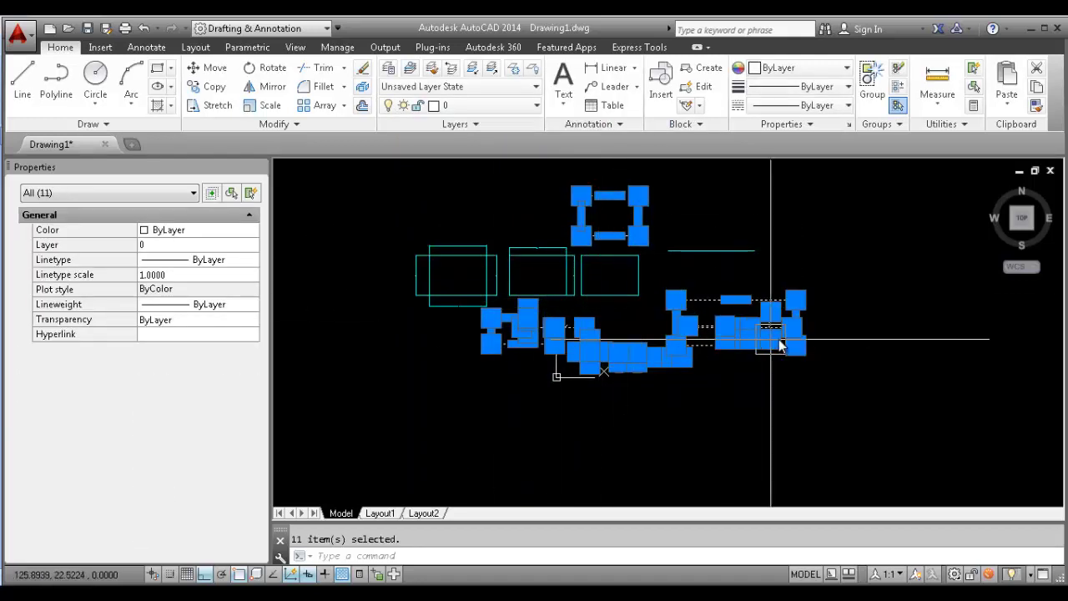
Try to move the selected non-cyan objects straight to the right
text(m)
key(Return)
click(650, 357)
scroll(726, 376, down, 2)
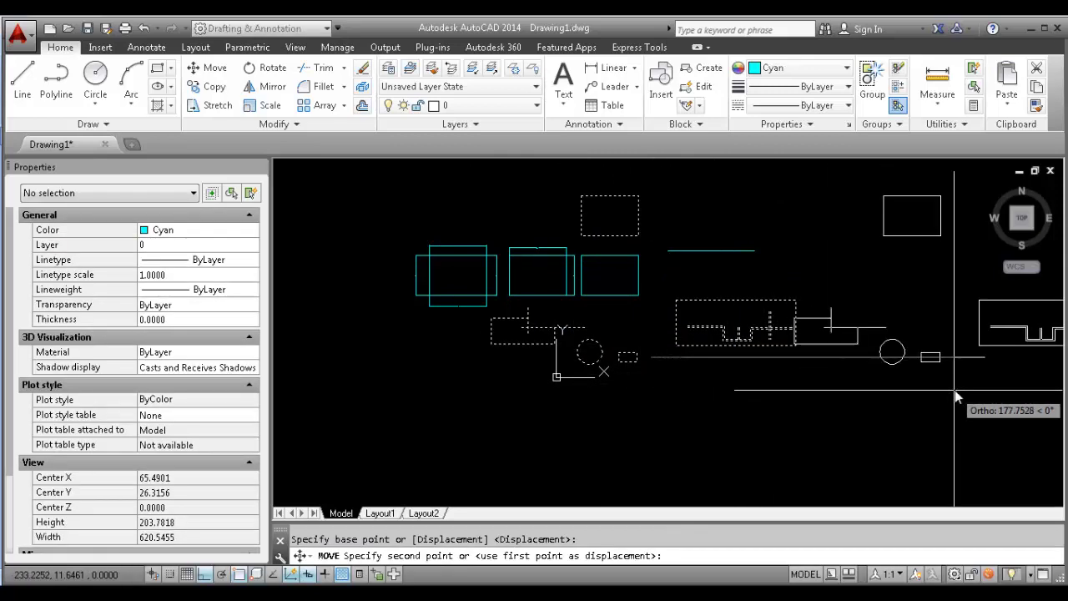
key(Escape)
mouse_move(758, 333)
middle_down()
mouse_move(639, 291)
mouse_move(686, 307)
middle_up()
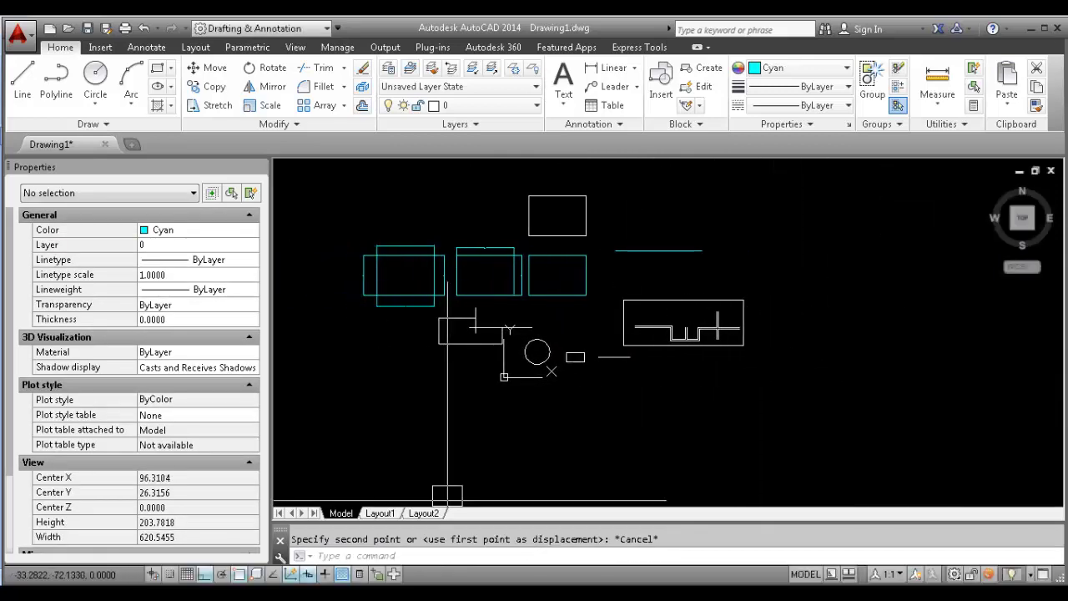
Switch to the Word command list and highlight the QSELECT entry in green
middle_drag(490, 357, 526, 358)
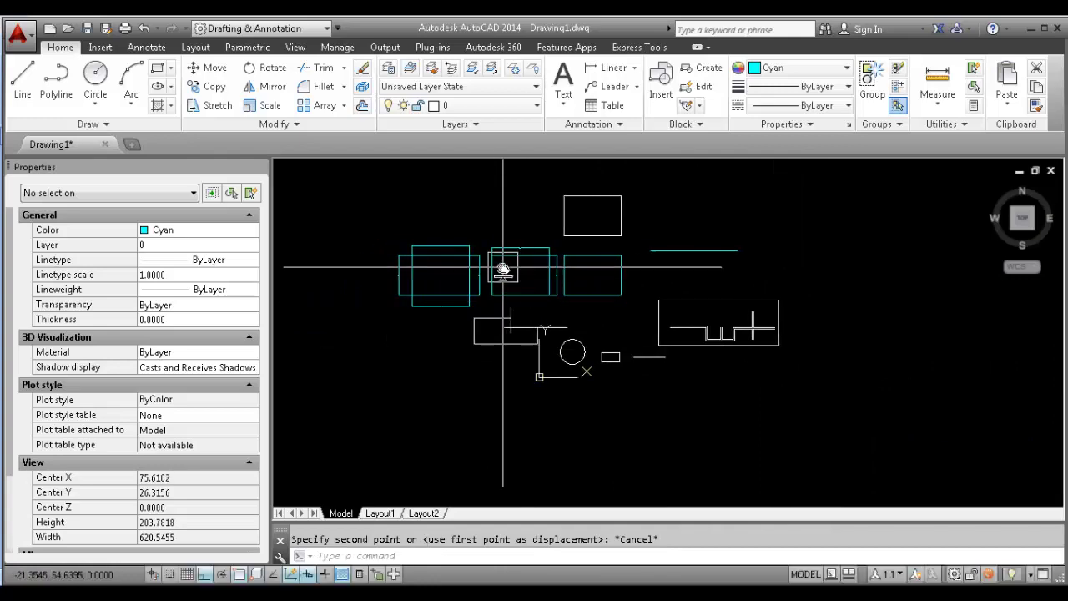
scroll(503, 267, up, 2)
middle_drag(530, 272, 526, 324)
scroll(415, 305, up, 4)
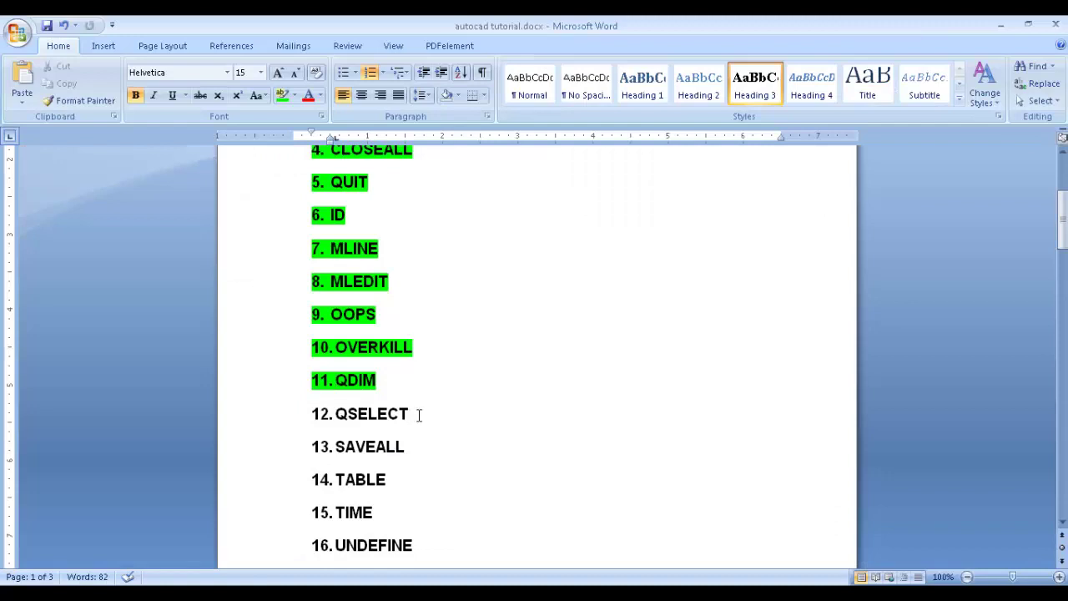
drag(419, 414, 335, 415)
click(282, 95)
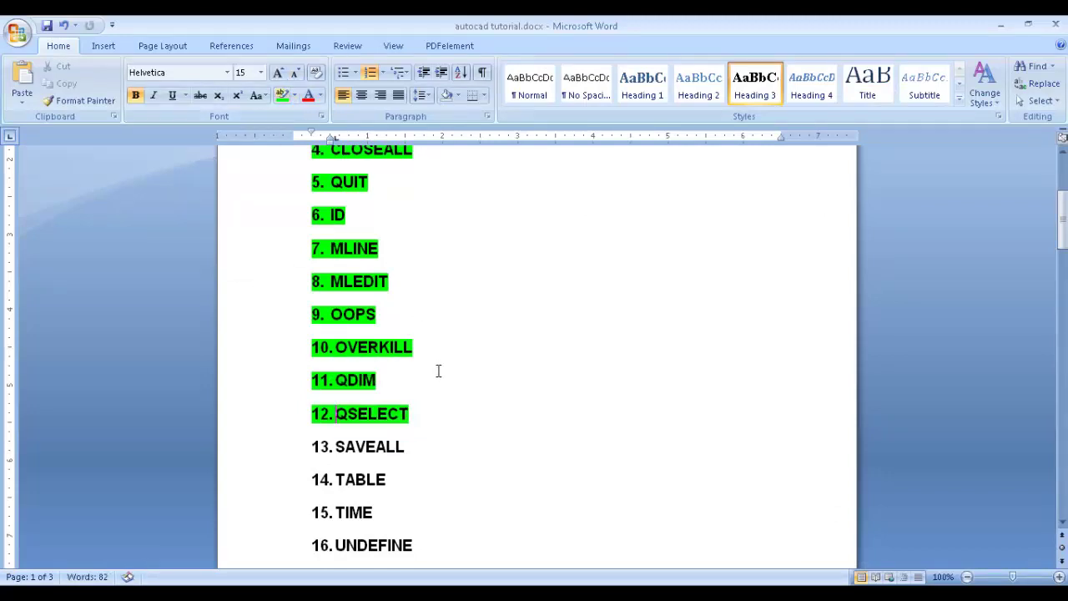
Return to AutoCAD and create two new drawings, both from the acad.dwt template
scroll(438, 371, down, 2)
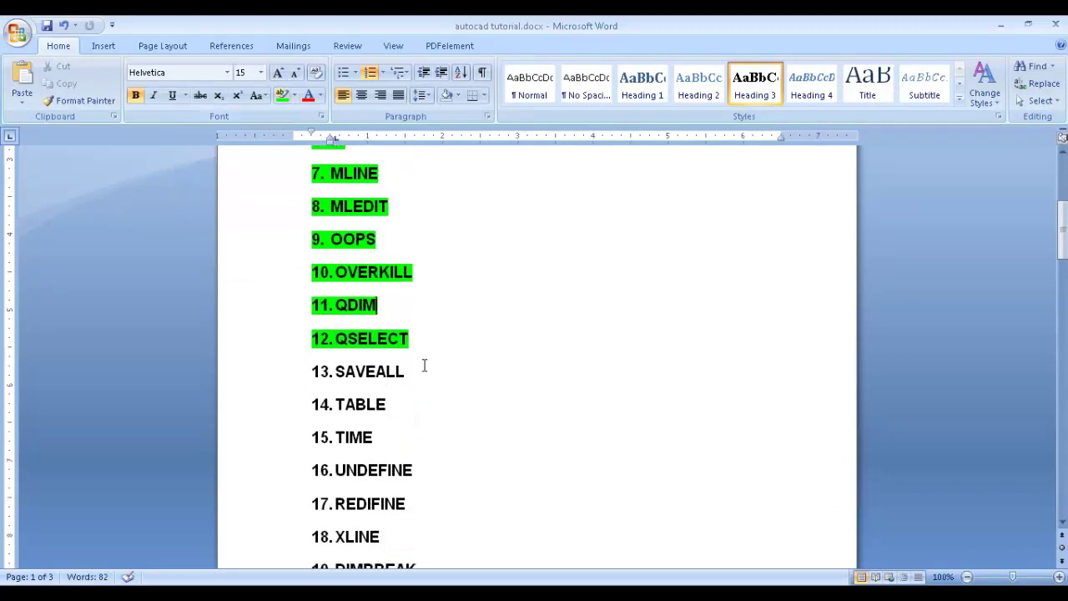
click(1001, 24)
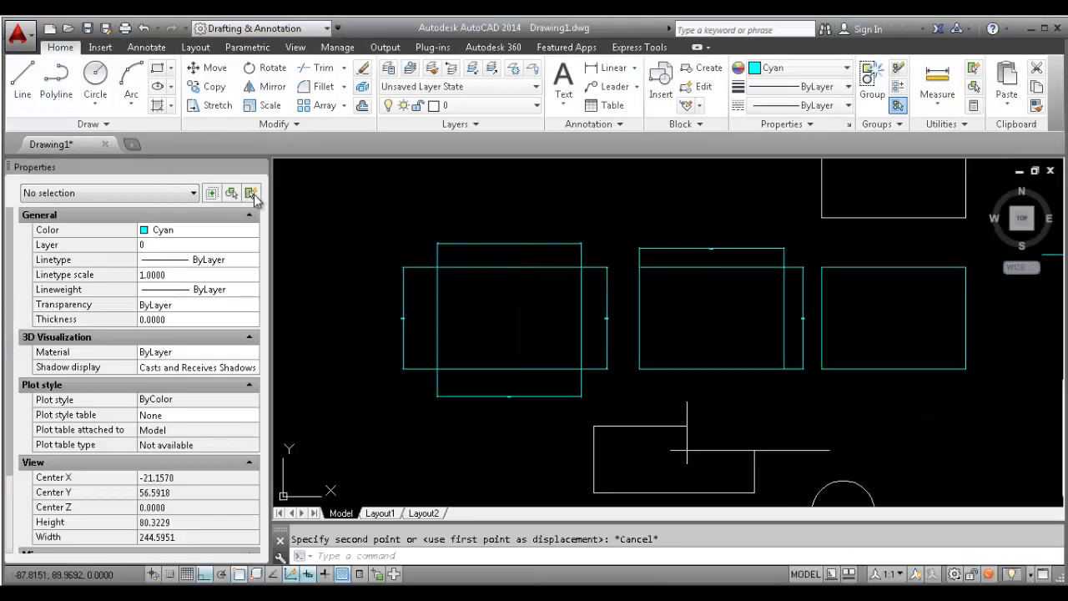
click(133, 145)
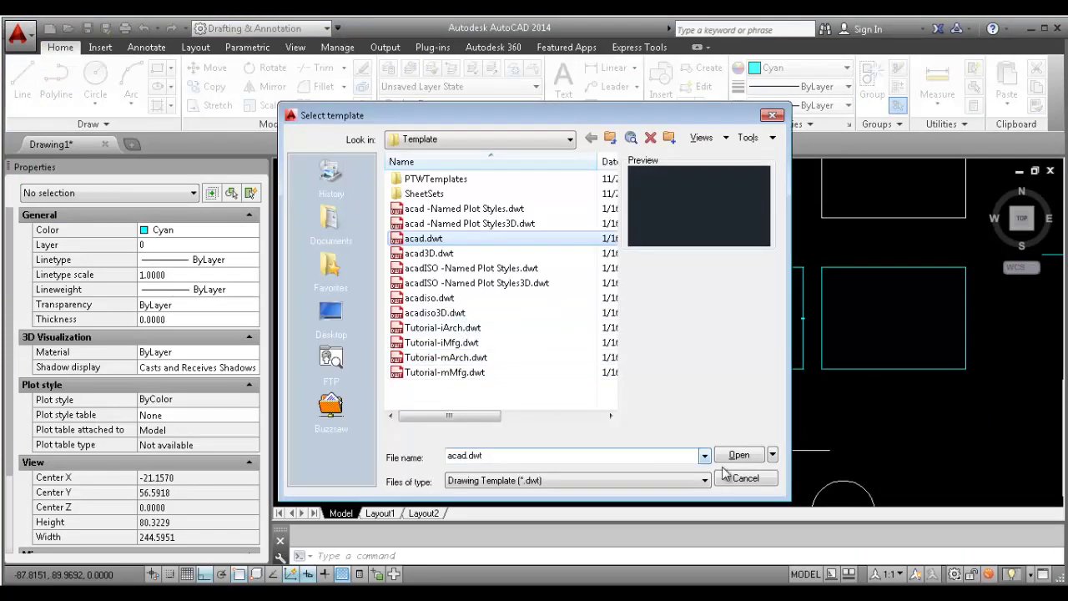
click(738, 456)
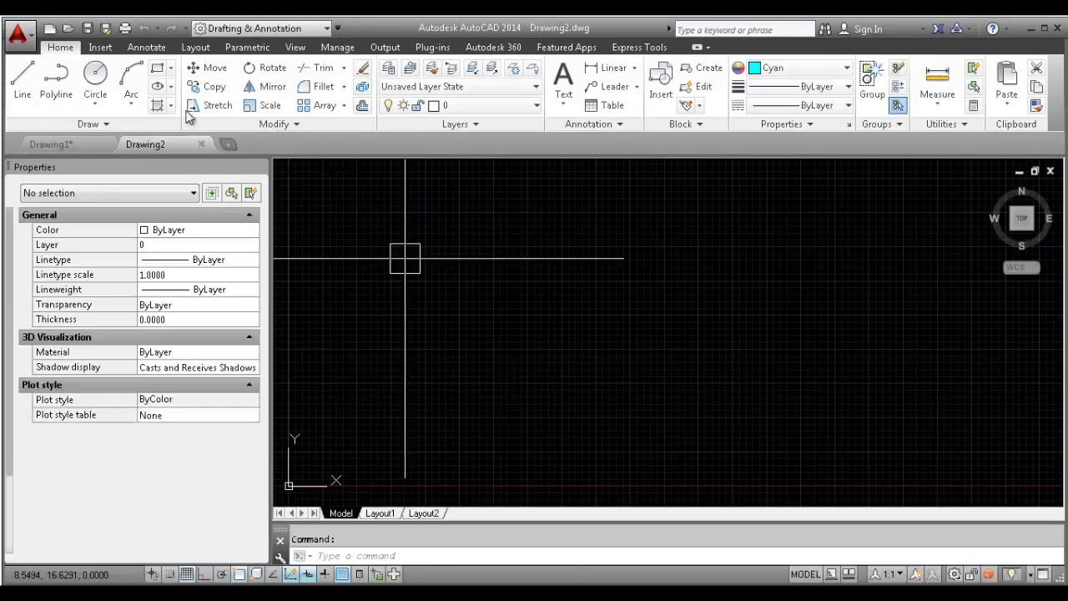
click(228, 145)
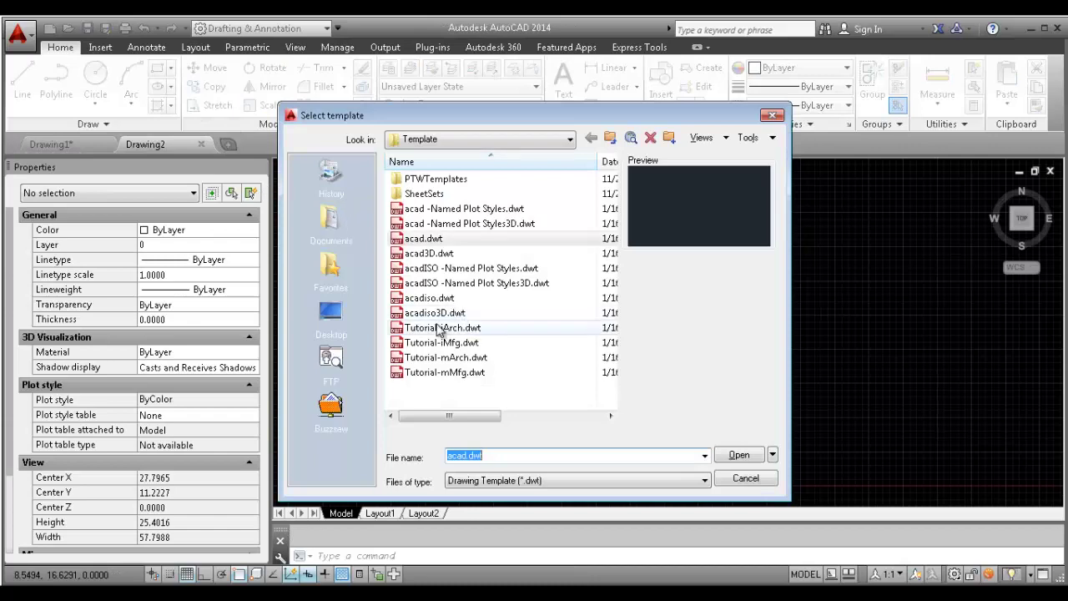
click(739, 454)
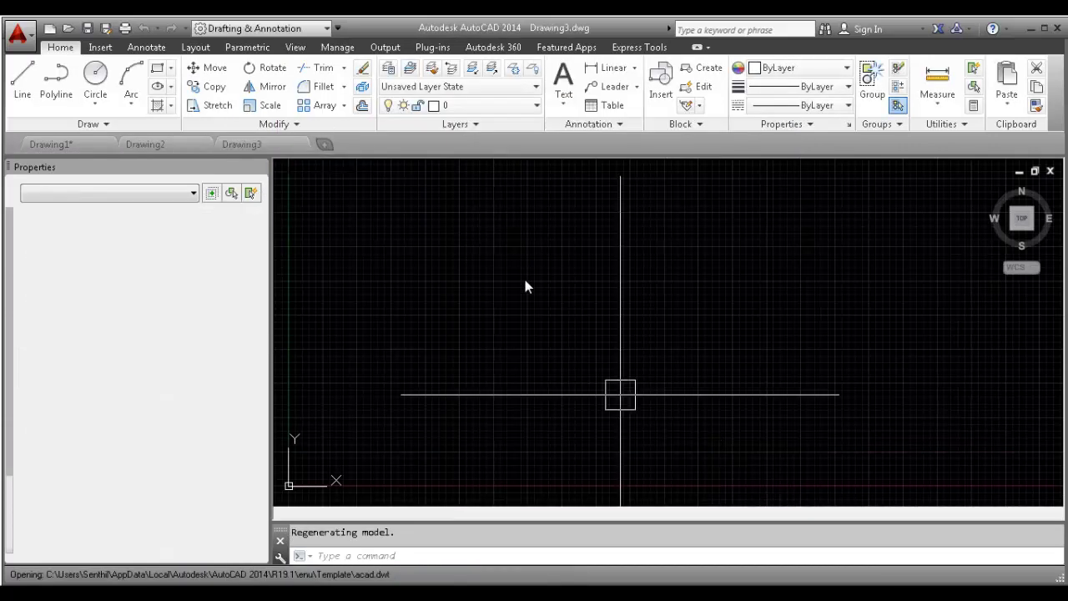
Draw a large circle in the upper part of the Drawing3 file
text(c)
key(Return)
click(493, 273)
click(576, 367)
key(Escape)
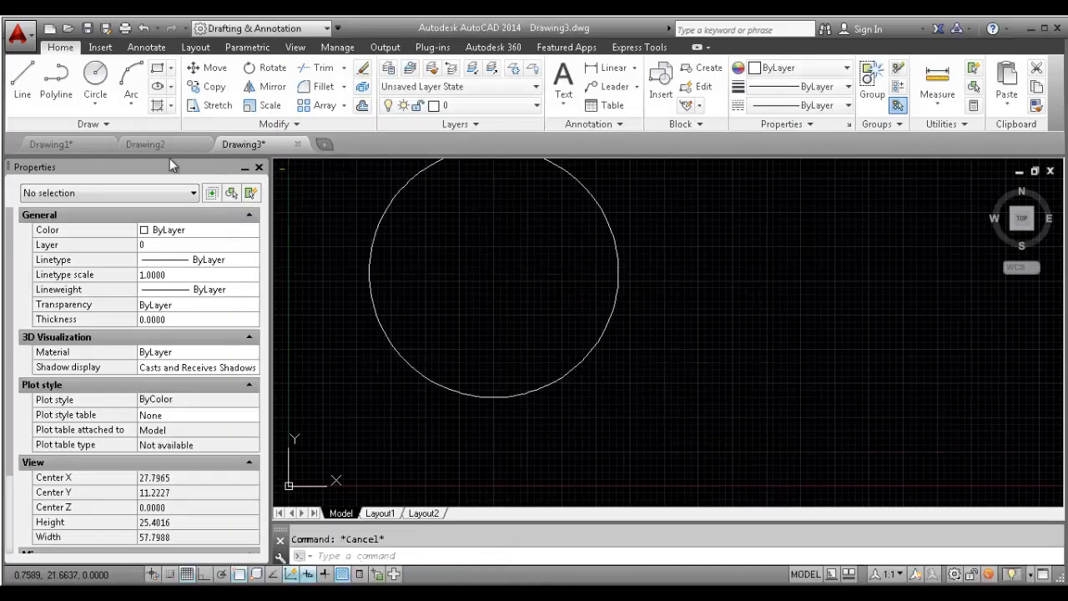
Switch to the Drawing2 file and draw a horizontal rectangle near the middle of its drawing area
click(147, 144)
click(489, 307)
key(Escape)
text(rec)
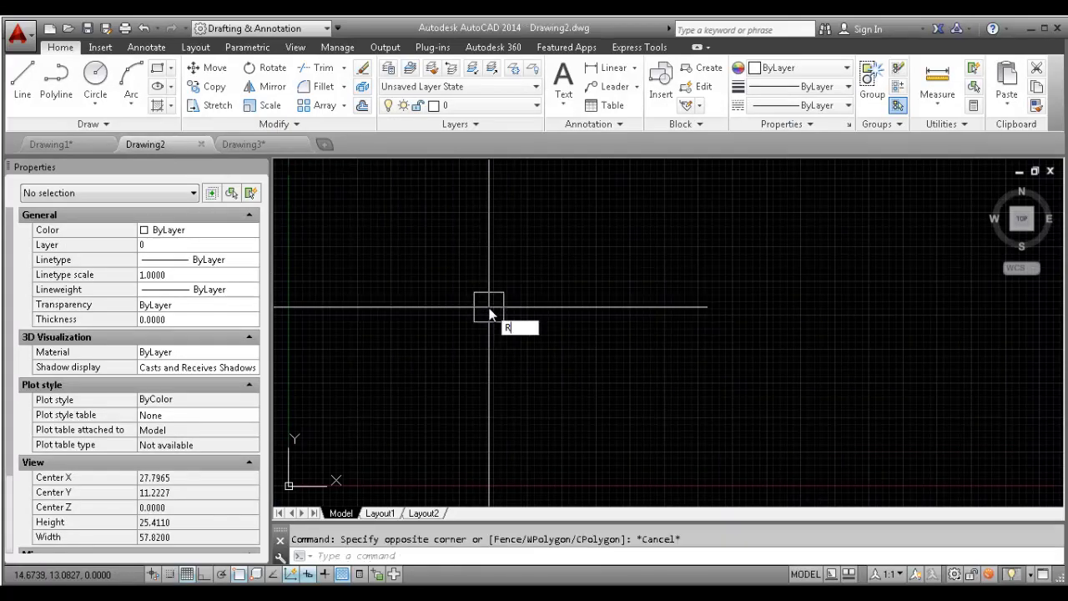
key(Return)
click(490, 308)
click(681, 426)
key(Escape)
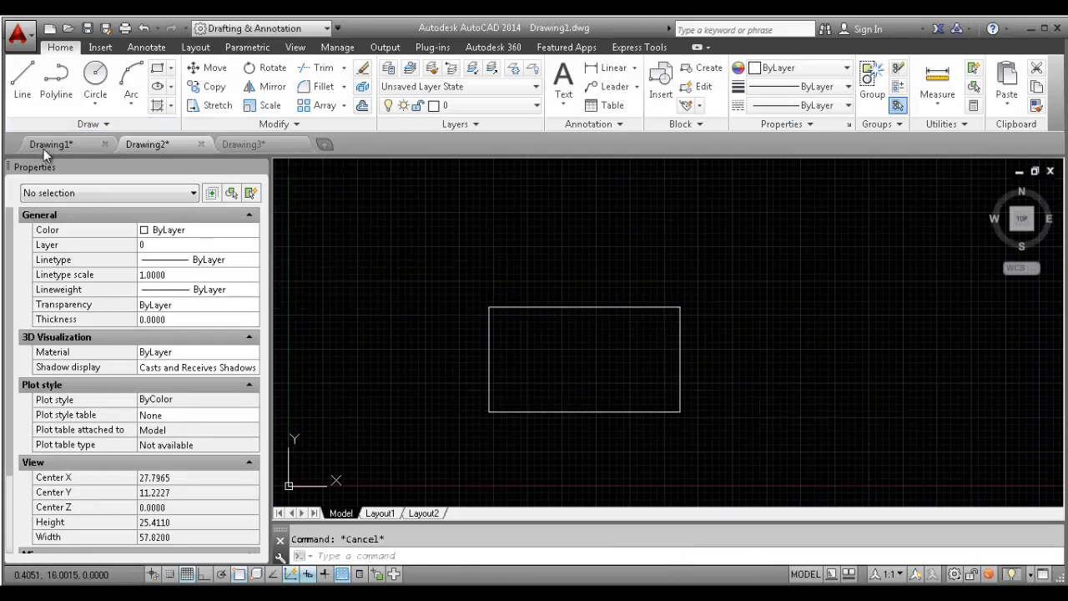
Check the Drawing1 file, return to Drawing2 and save it as Drawing2.dwg in My Documents
click(44, 148)
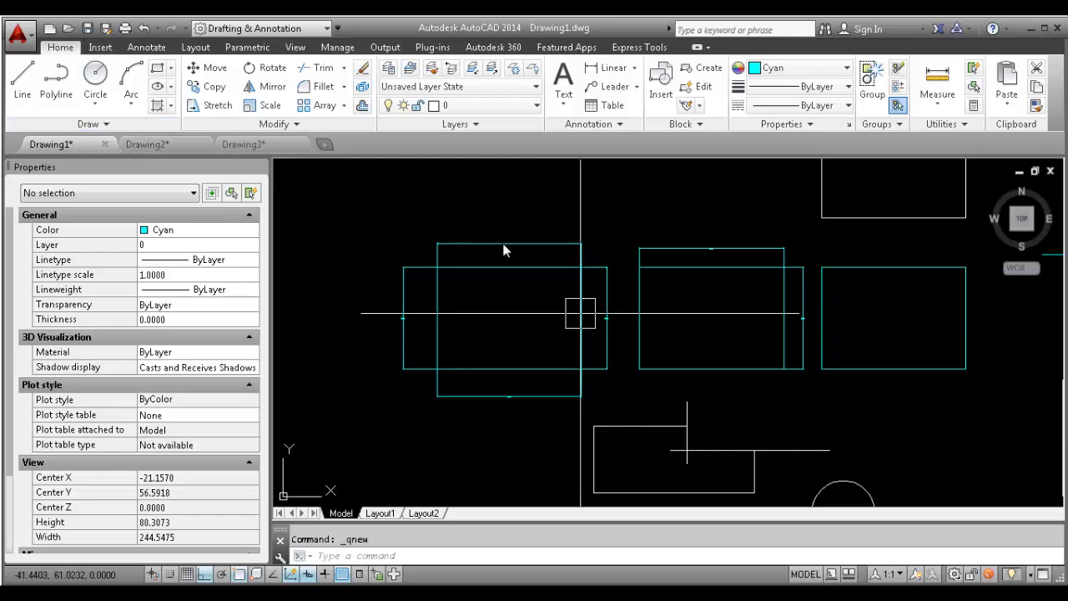
click(133, 147)
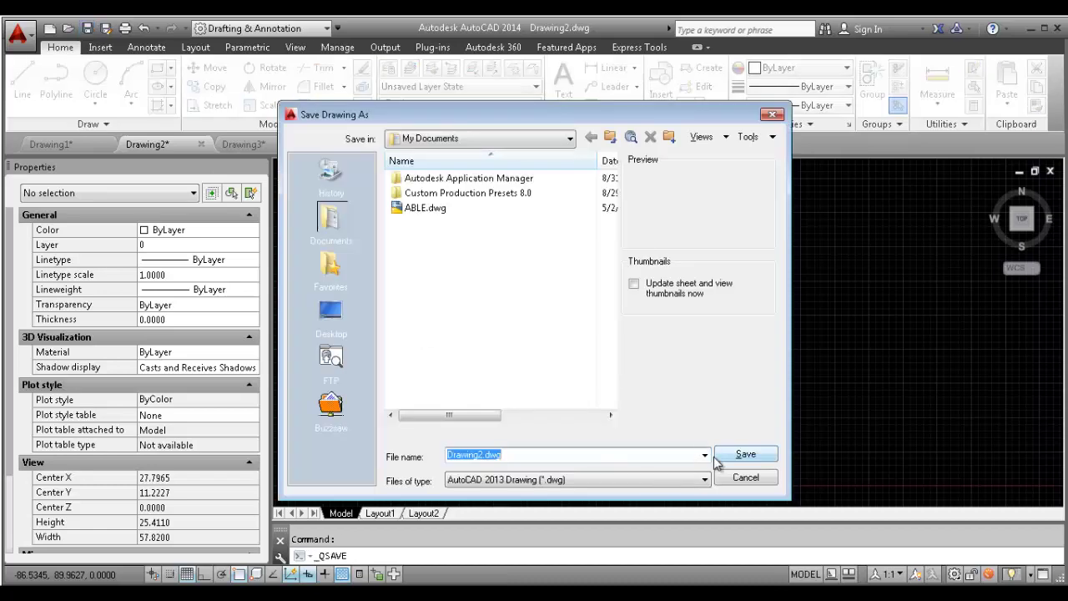
click(741, 458)
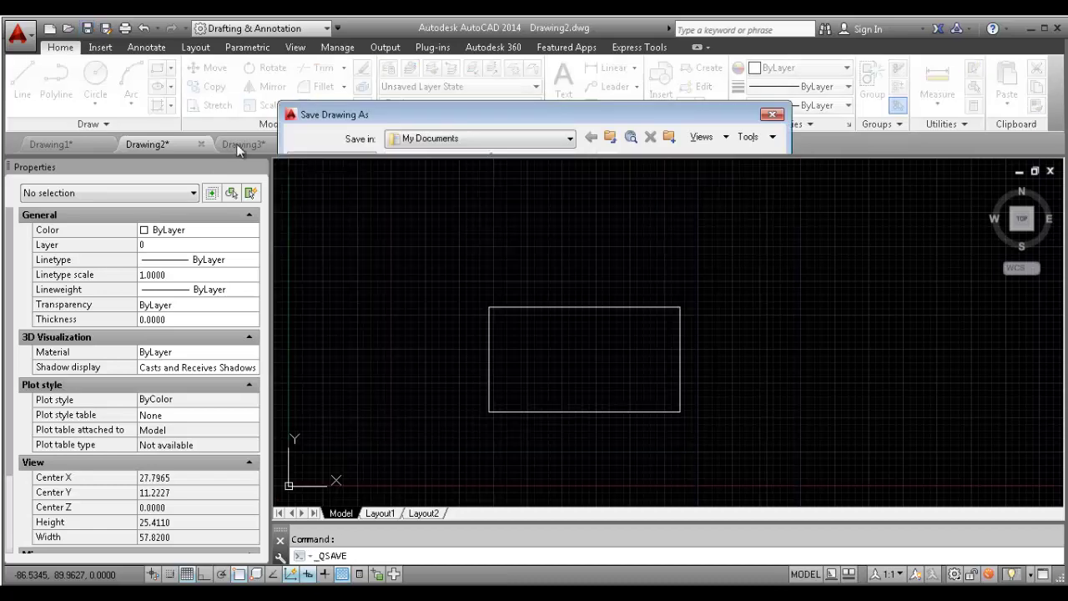
Switch to the Drawing3 file and save it as Drawing3.dwg in My Documents
click(253, 144)
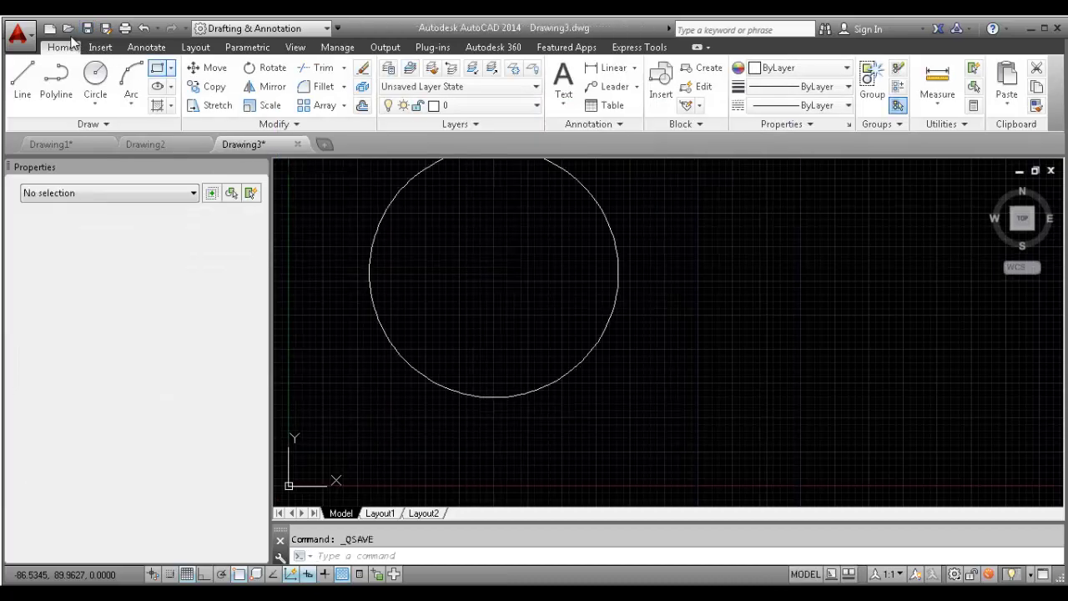
key(ctrl+s)
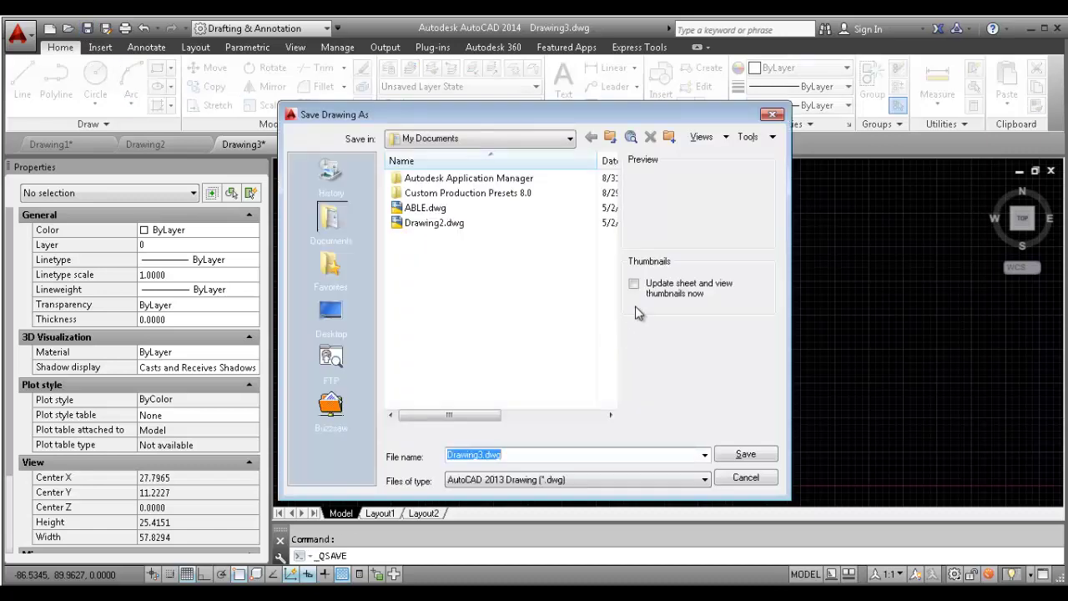
click(745, 453)
Copy the circle in Drawing3 once, placing the duplicate to the right of the original at roughly the same height
scroll(651, 375, down, 4)
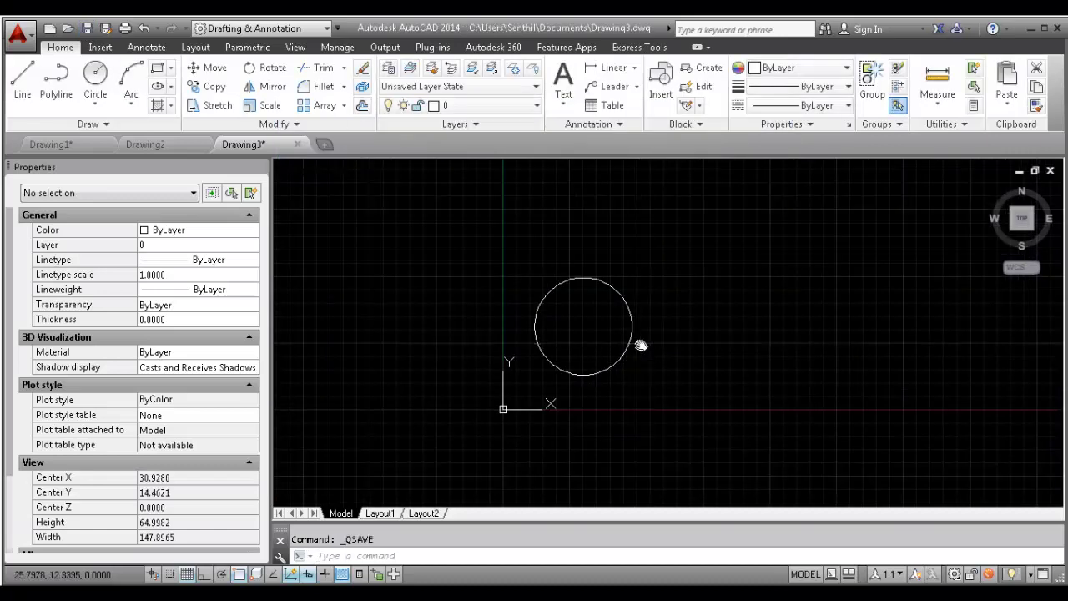
click(664, 298)
click(610, 332)
text(co)
key(Return)
click(655, 397)
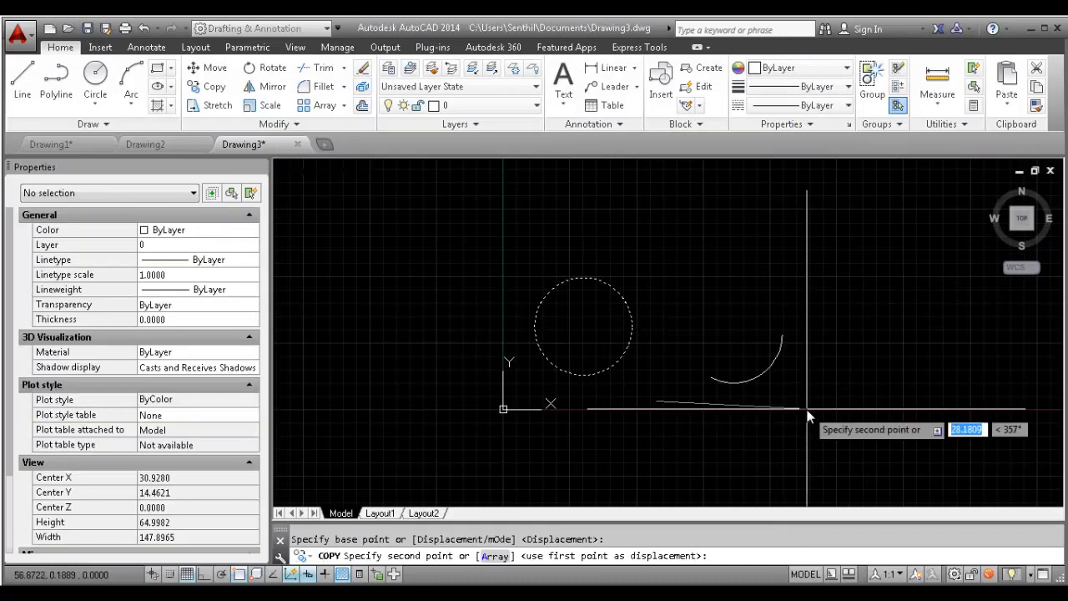
click(805, 393)
key(Escape)
Switch to the Drawing2 file and copy its rectangle to the right and slightly below the original
click(142, 143)
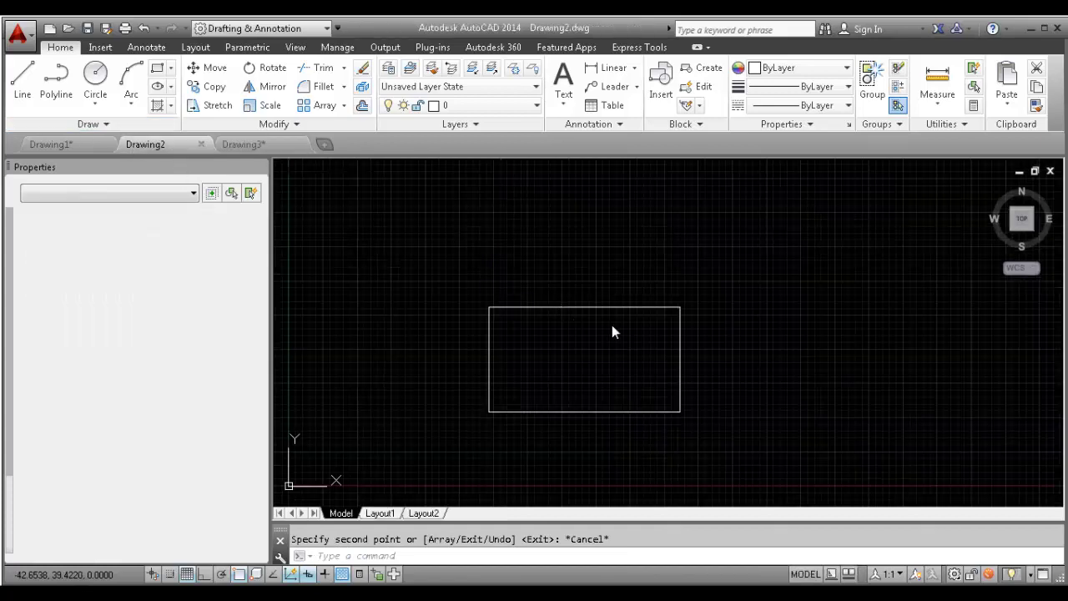
click(607, 344)
click(582, 298)
text(co)
key(Return)
click(574, 347)
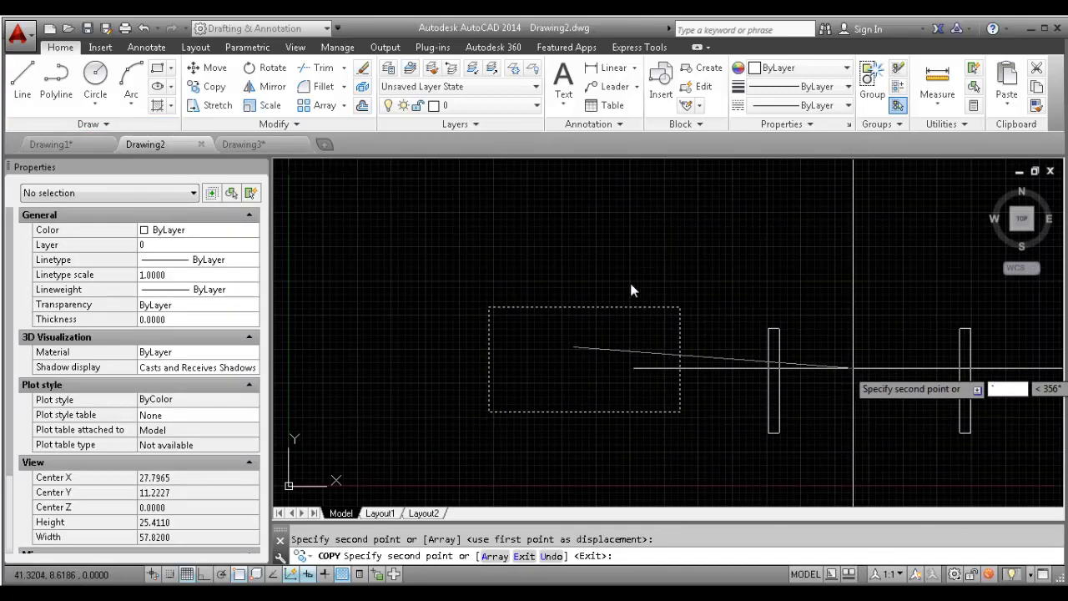
click(865, 367)
key(Escape)
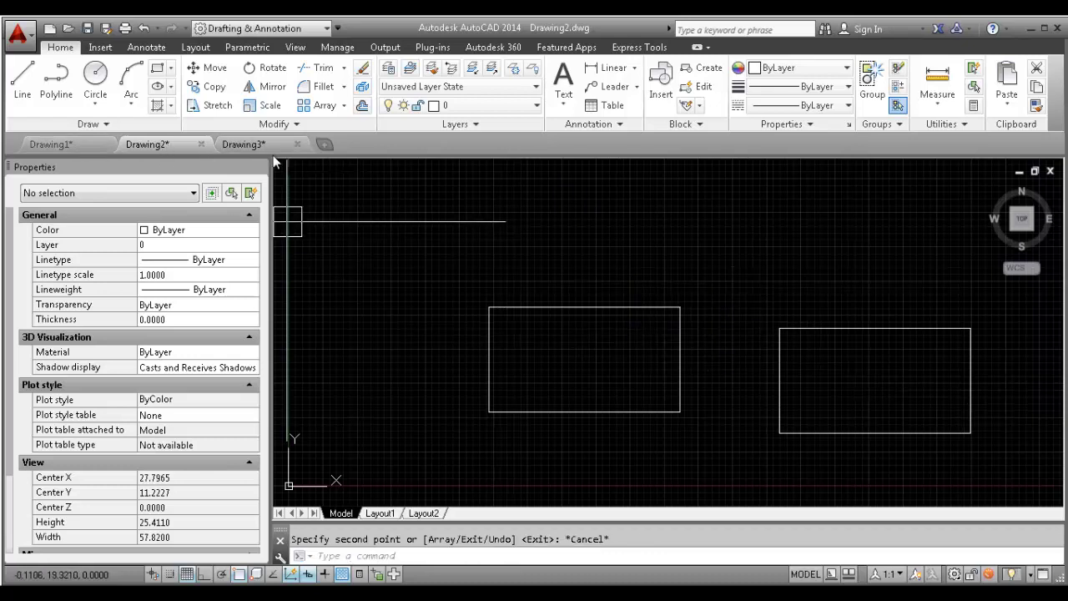
Run SAVEALL on the open drawings, saving Drawing1.dwg in My Documents
scroll(501, 334, down, 5)
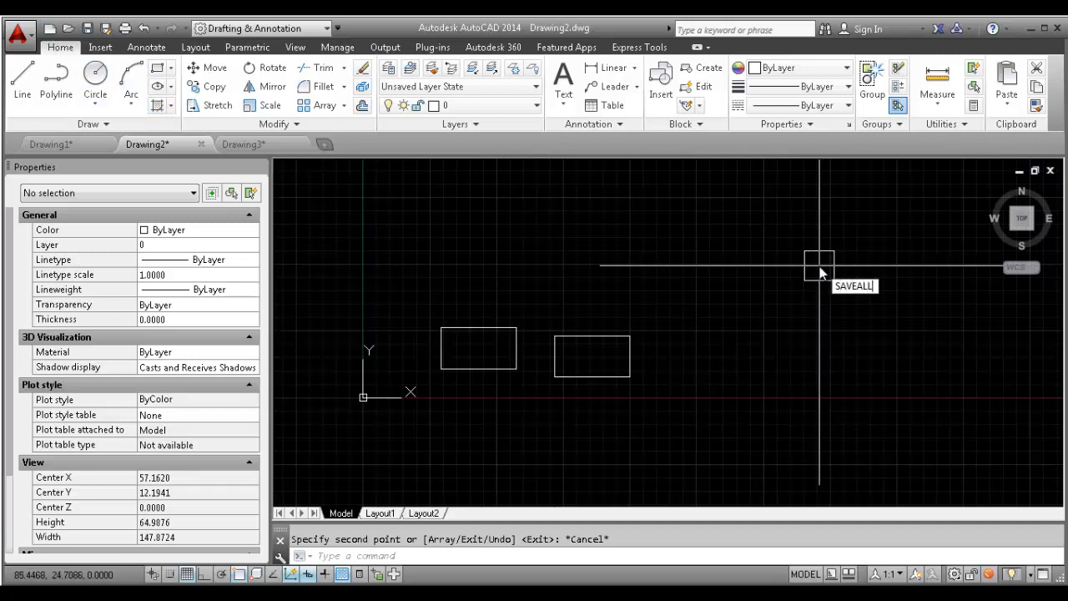
key(Return)
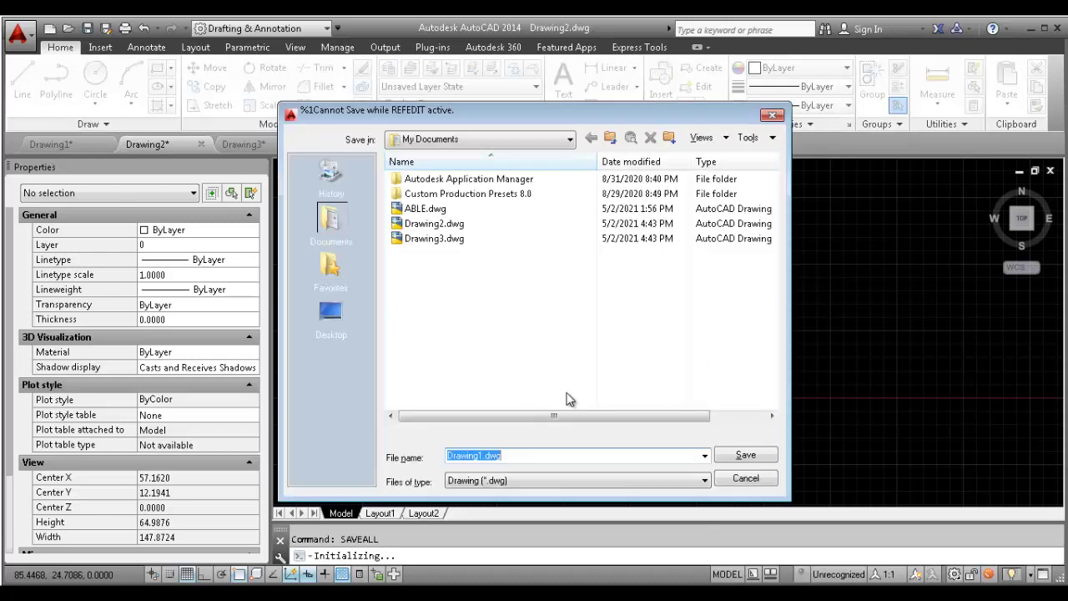
click(758, 457)
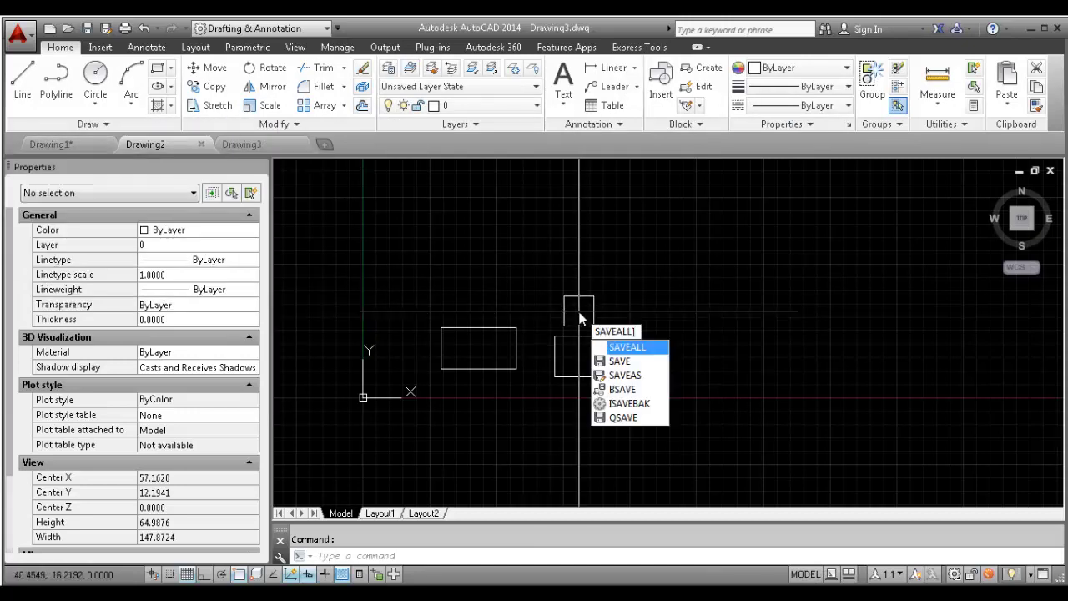
key(Escape)
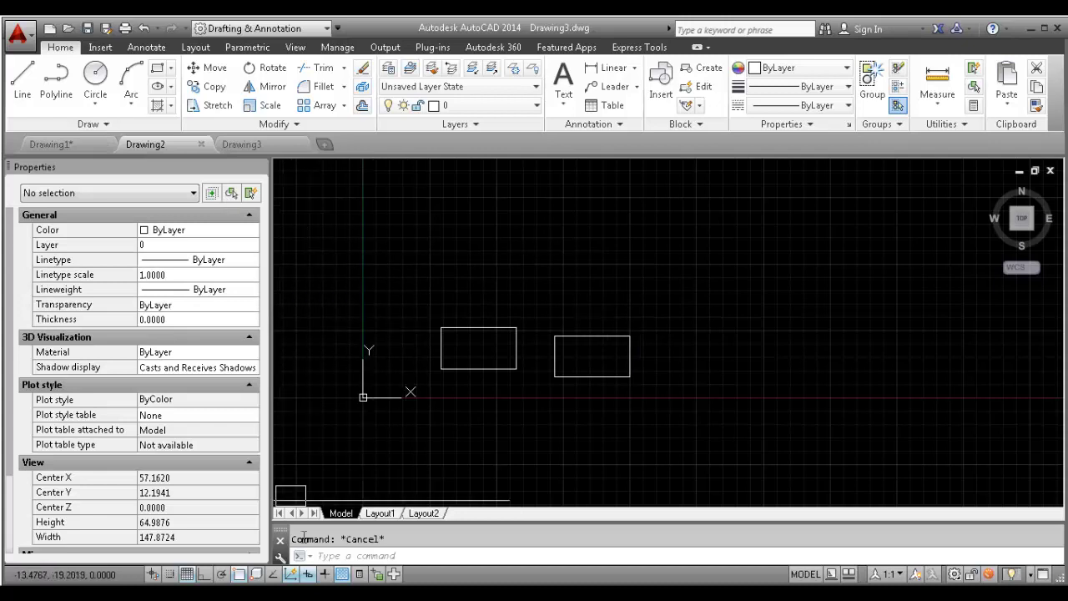
Switch to the Word command list, select the SAVEALL entry, and return to AutoCAD
click(338, 588)
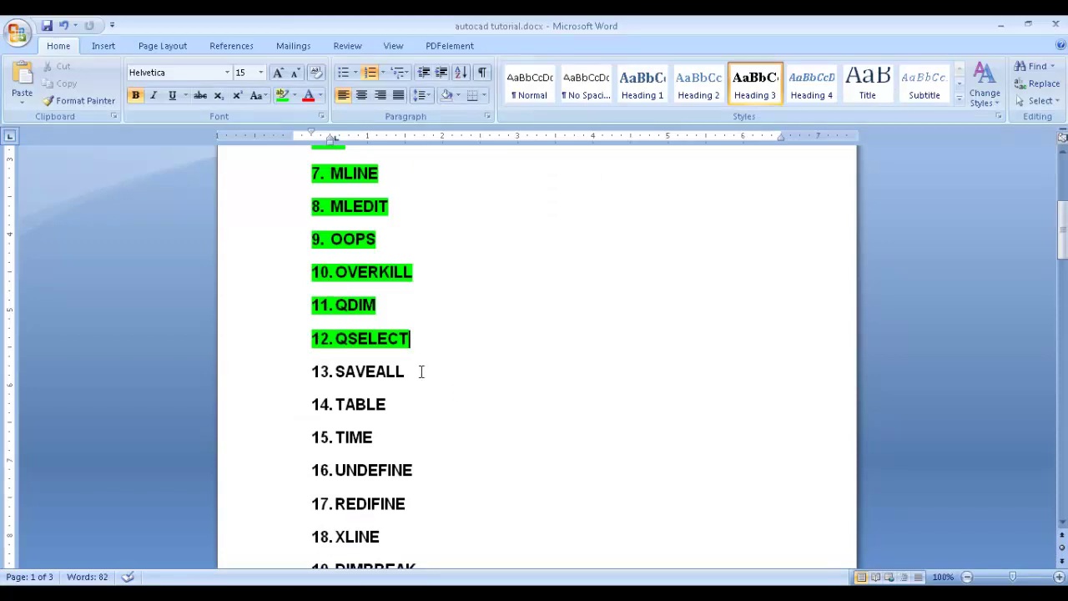
drag(397, 378, 334, 371)
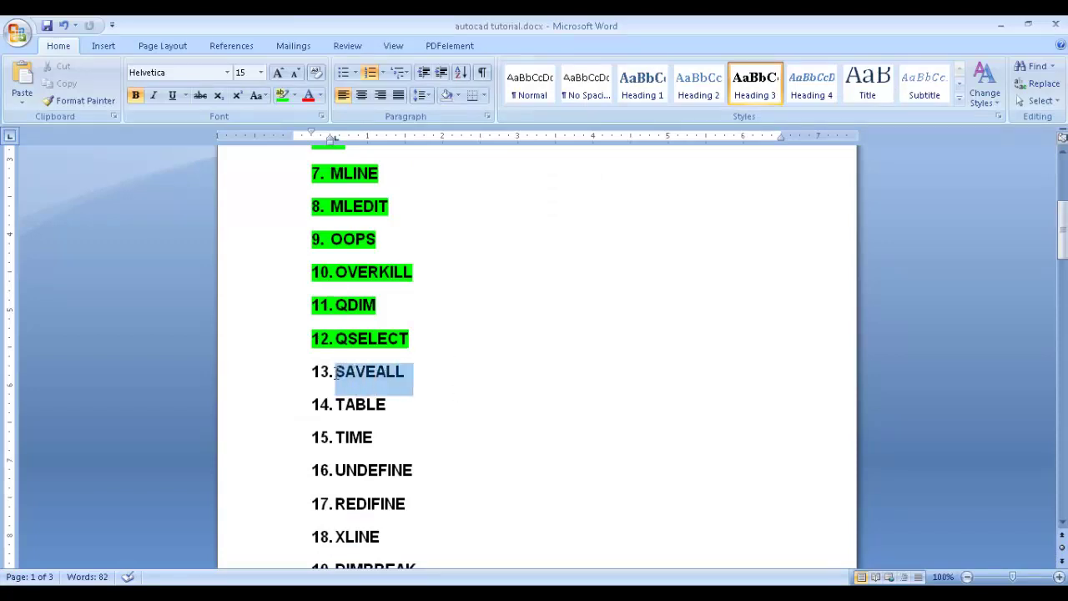
click(1004, 27)
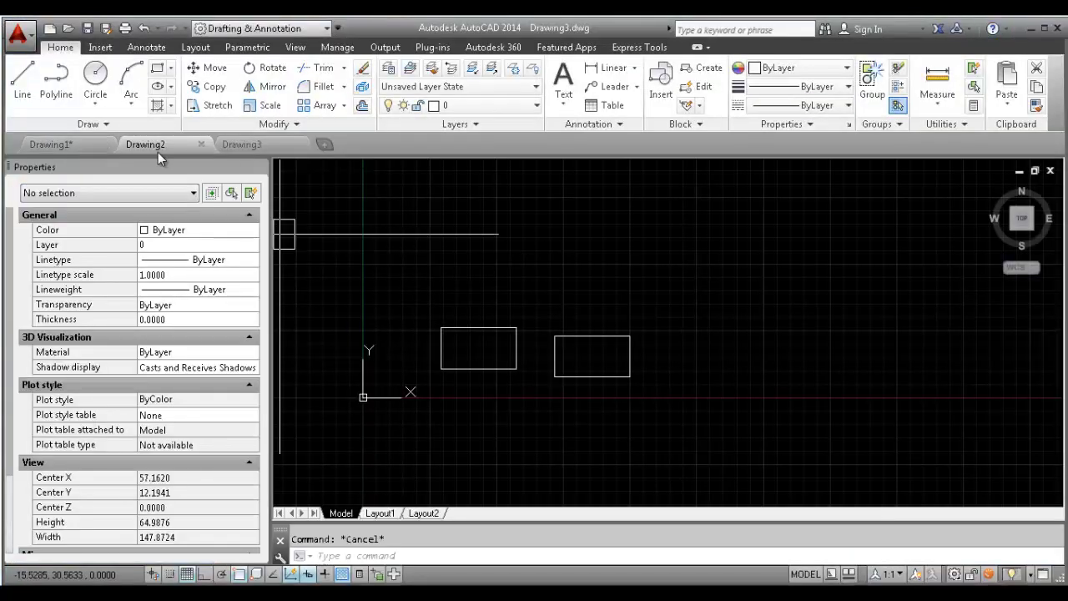
Switch to the Drawing1 file and draw a large circle above the overlapping cyan rectangles on the left
click(59, 146)
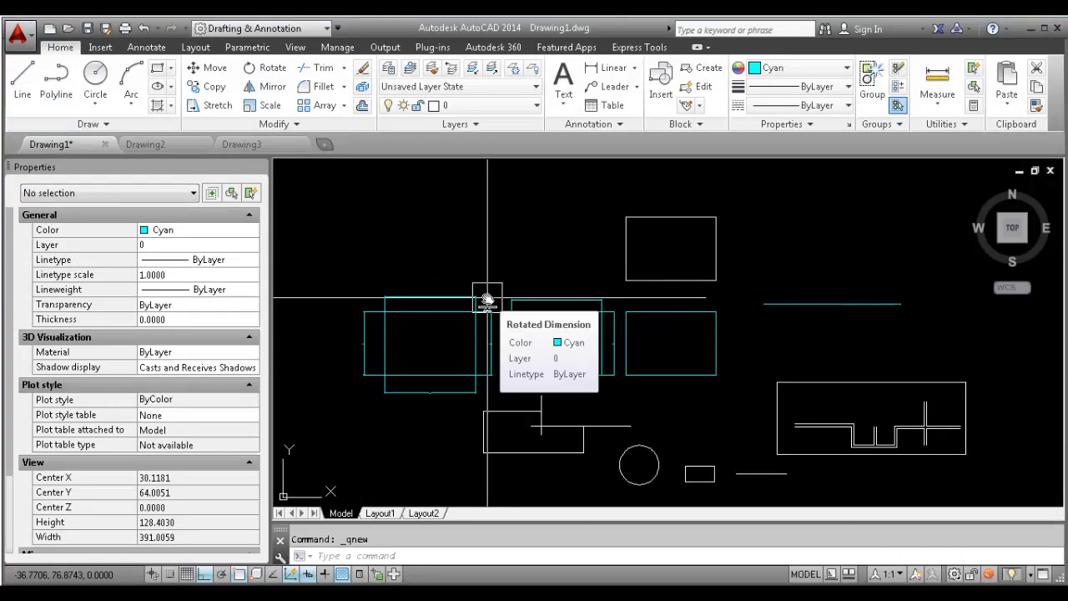
middle_drag(657, 265, 652, 277)
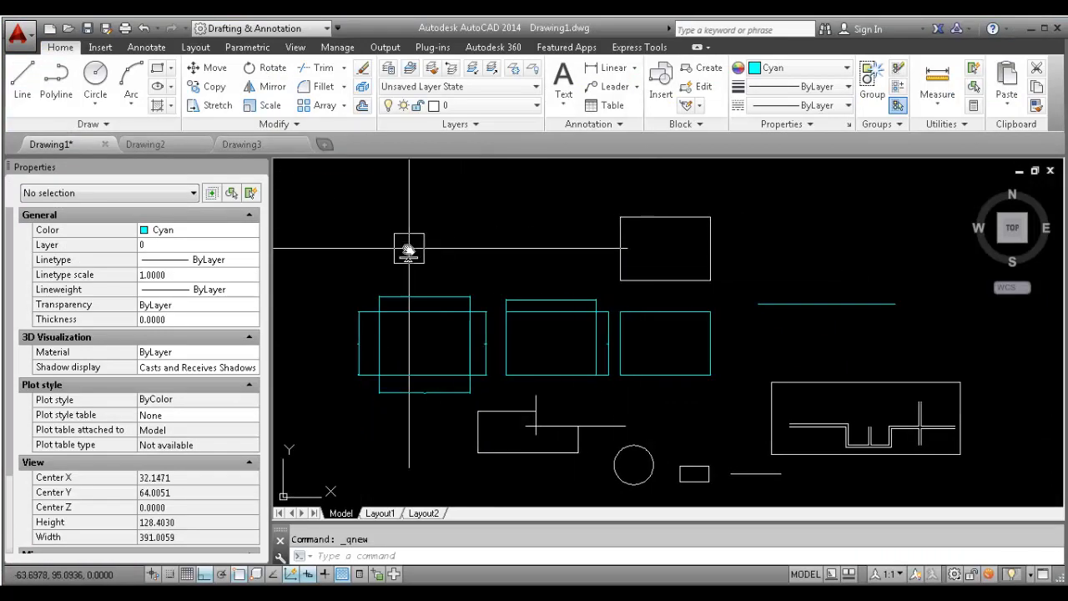
text(c)
key(Return)
click(444, 246)
click(509, 259)
key(Escape)
Switch to the Drawing2 file and draw a third rectangle just above the right-hand one
click(181, 143)
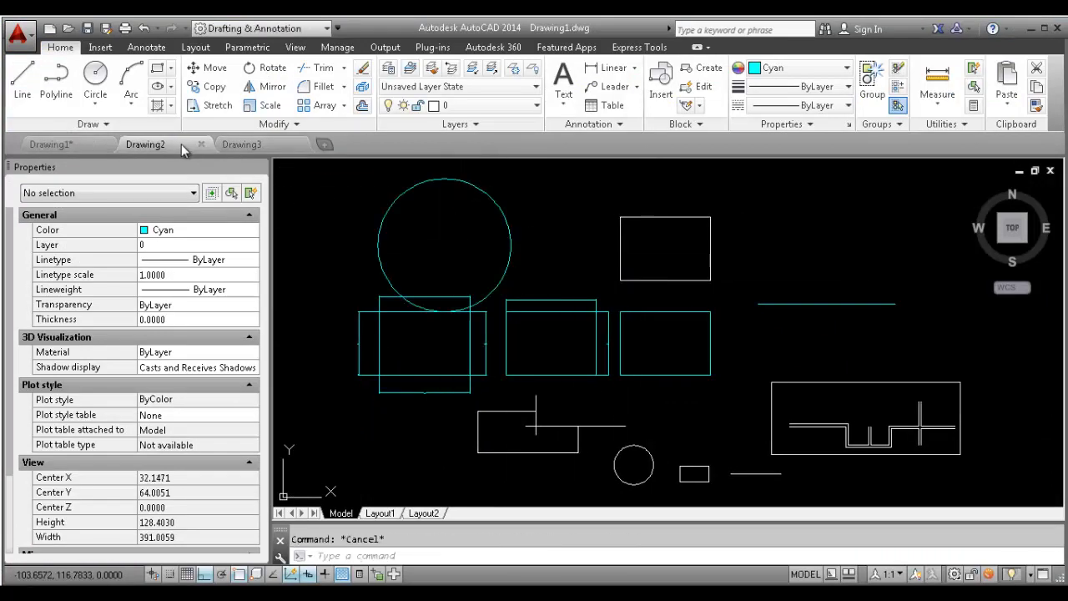
text(REC)
key(Return)
click(566, 256)
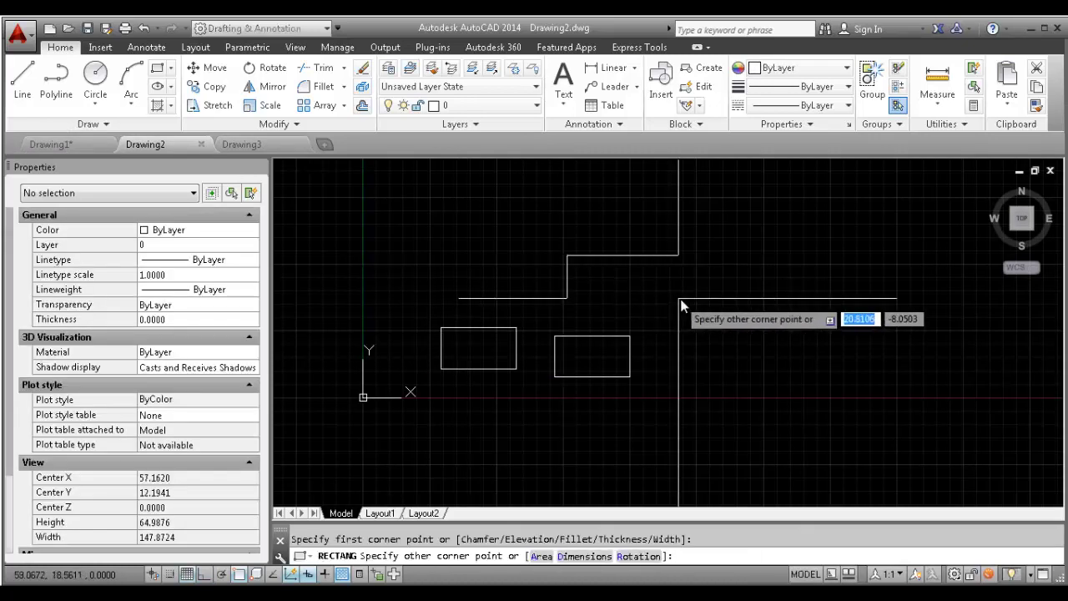
click(680, 299)
key(Escape)
Switch to the Drawing3 file and draw a horizontal rectangle above the left circle
click(269, 145)
text(REC)
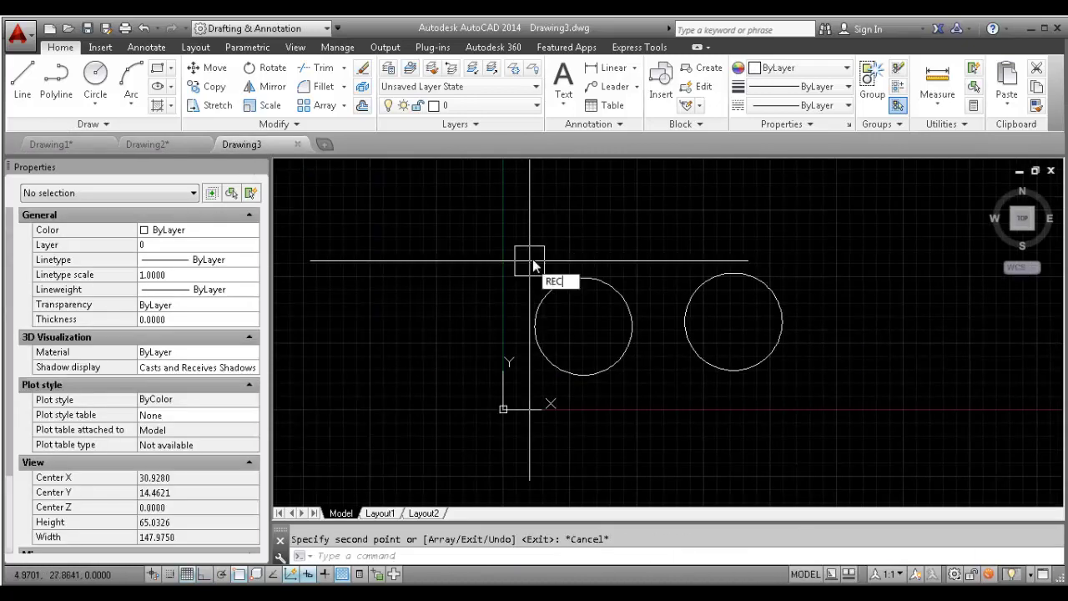
key(Return)
click(476, 215)
click(588, 258)
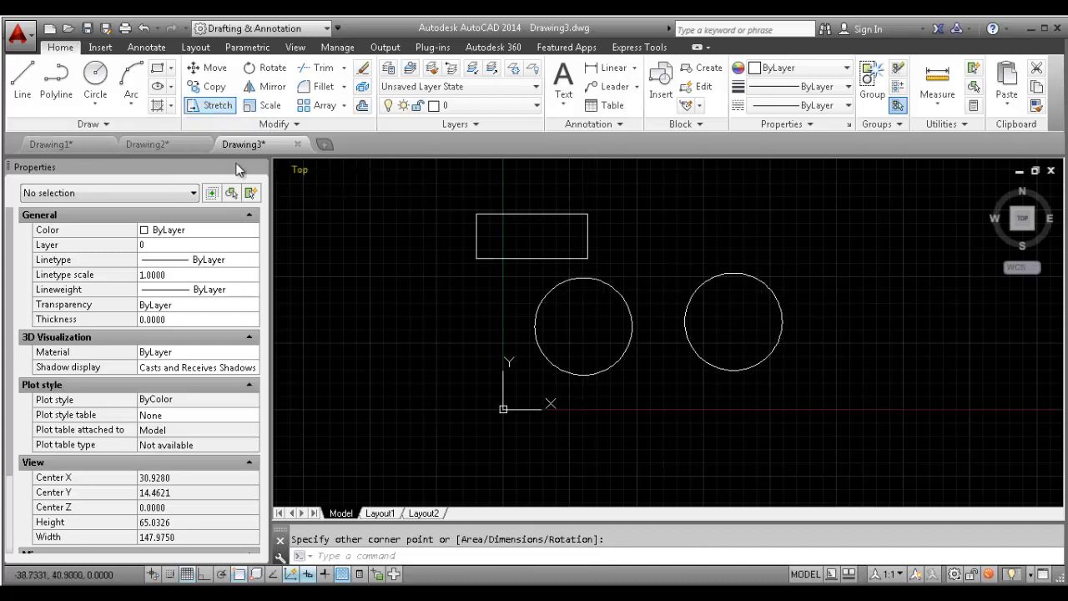
Use SAVEALL to save the changes in Drawing1, Drawing2 and Drawing3
middle_drag(600, 234, 494, 235)
text(SAVEA)
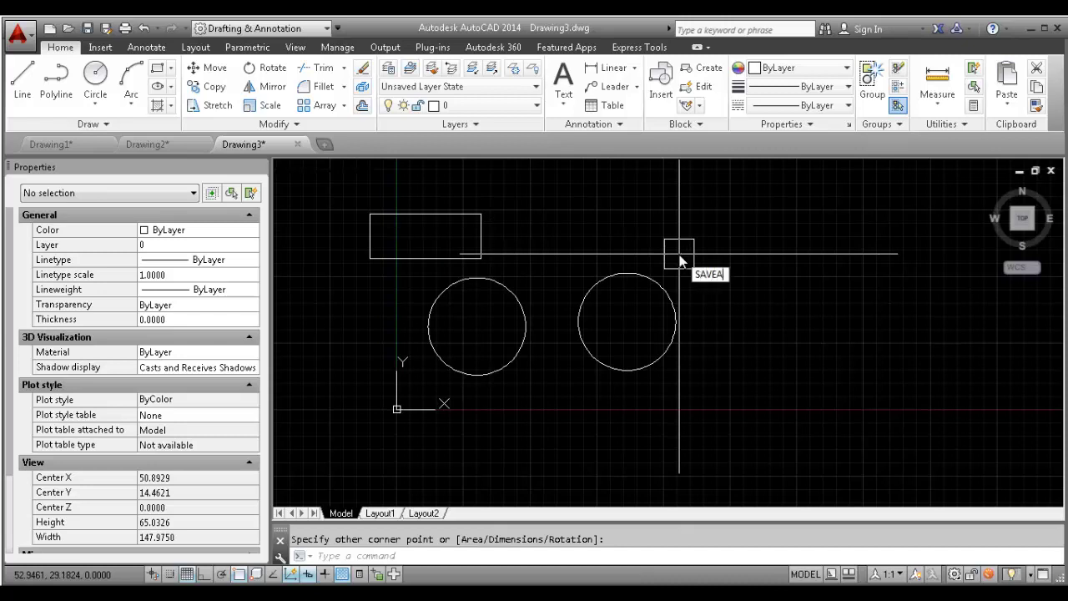
text(LL)
key(Return)
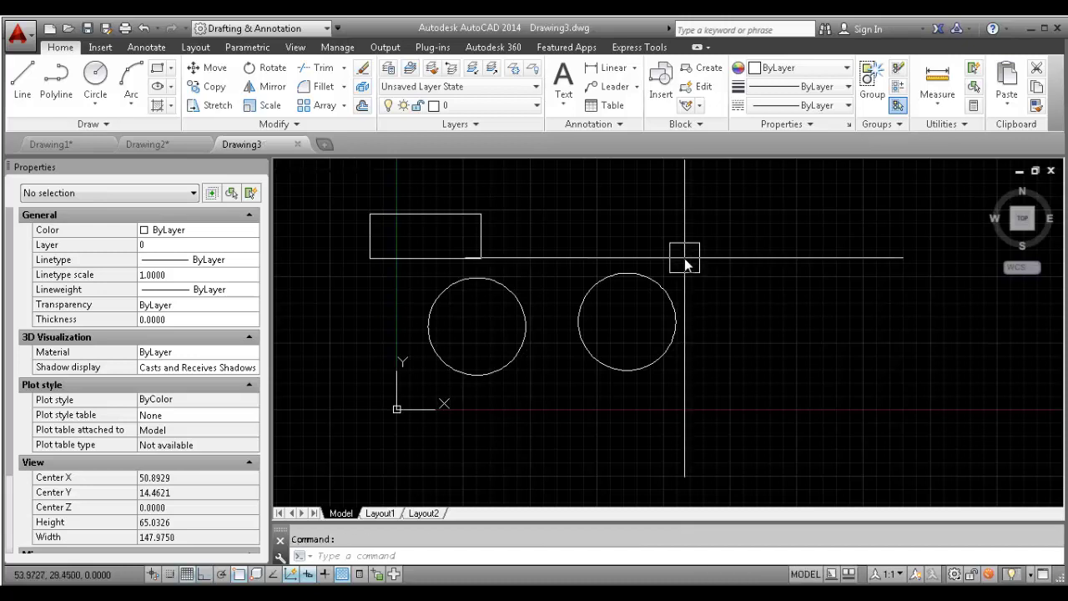
text(SAVALL)
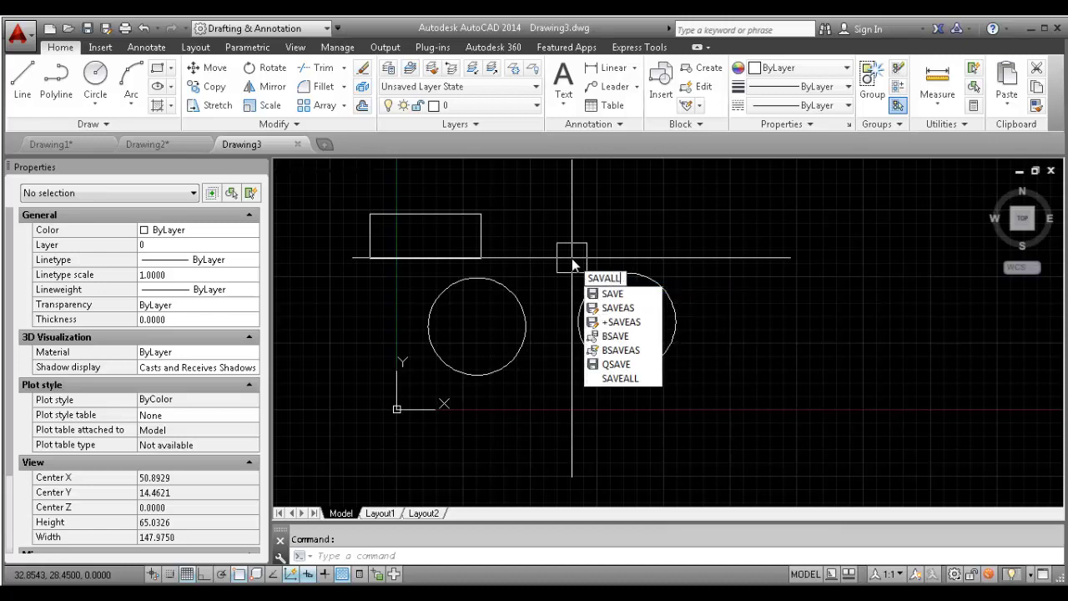
key(Return)
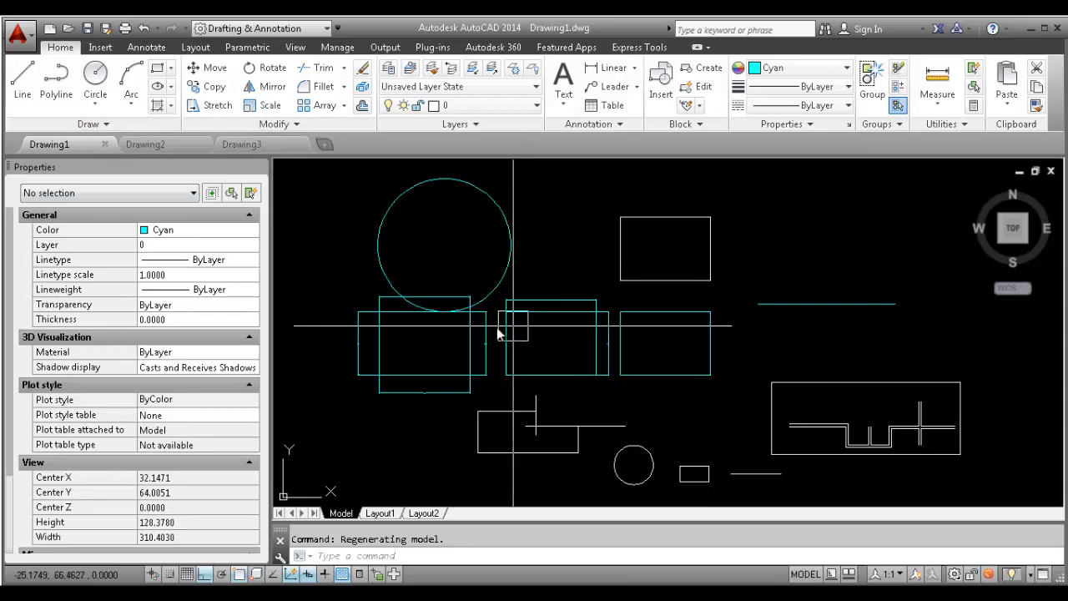
Switch to the Word command list, highlight the SAVEALL entry in green, and select the TABLE entry
mouse_move(360, 594)
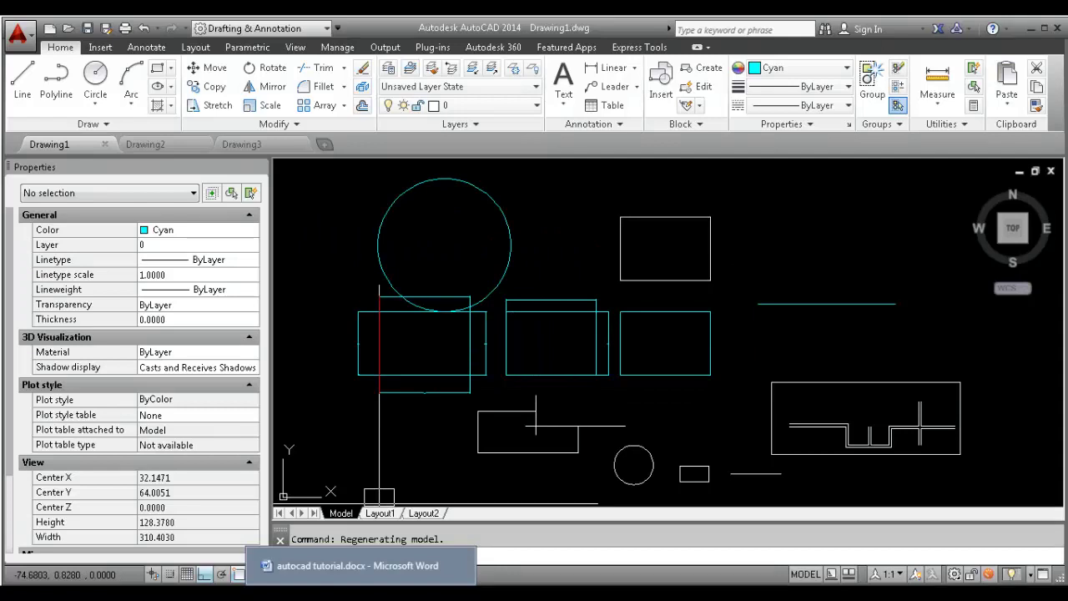
click(359, 594)
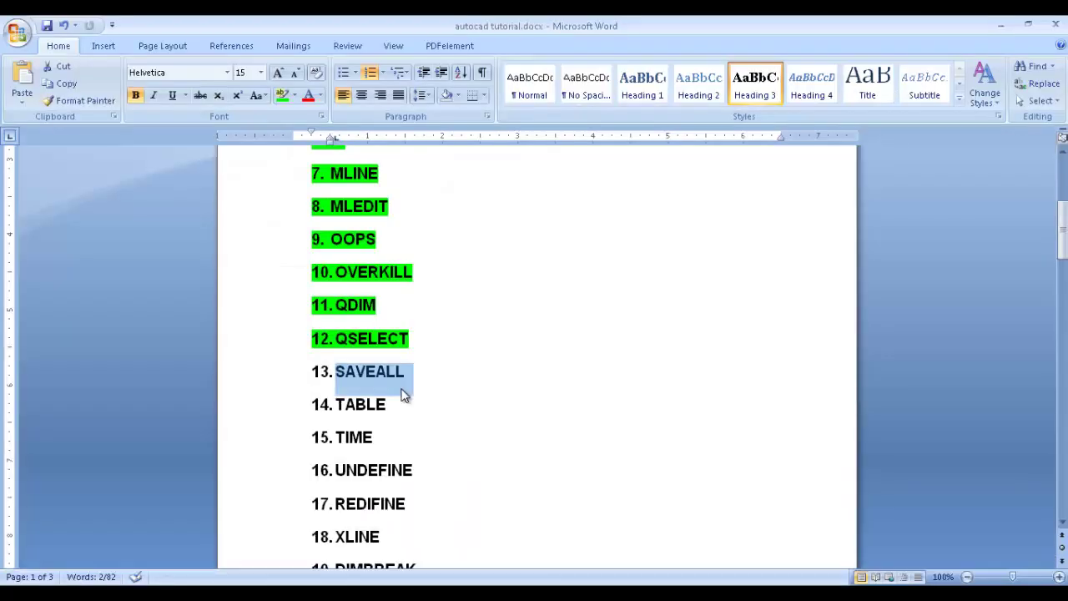
click(282, 94)
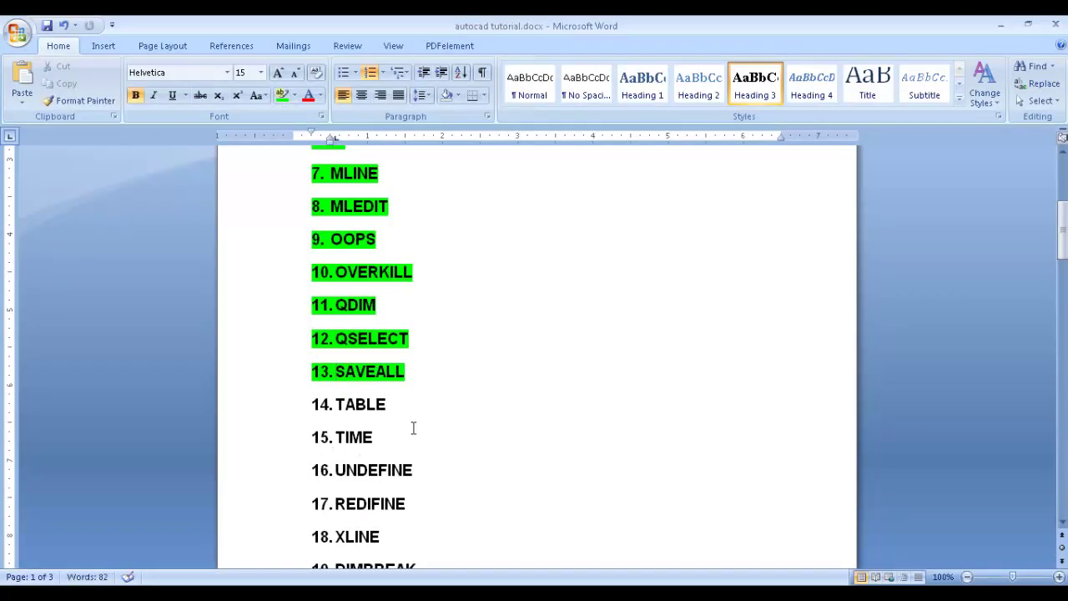
drag(392, 407, 335, 406)
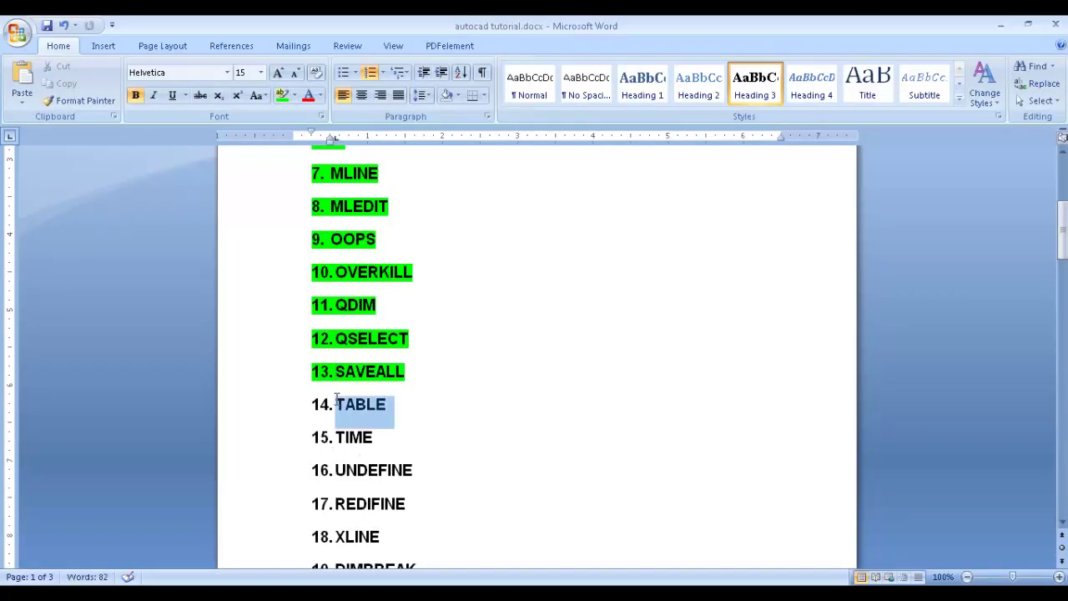
Return to AutoCAD and draw a horizontal rectangle in an empty area of Drawing1, right of the existing objects
click(1000, 25)
scroll(538, 344, down, 6)
middle_drag(630, 350, 499, 322)
middle_drag(554, 249, 408, 139)
scroll(399, 262, up, 4)
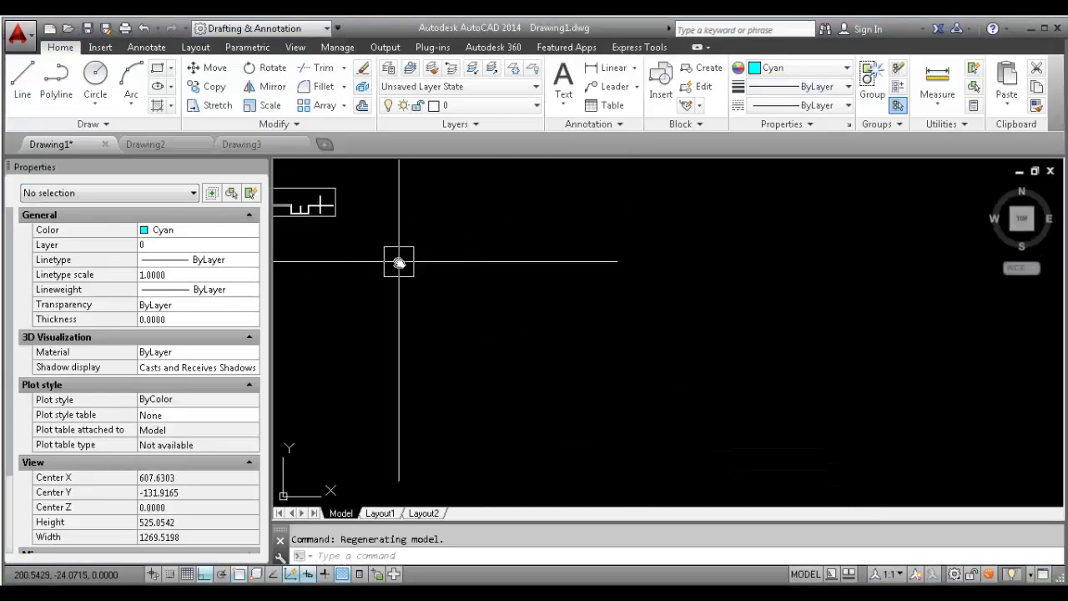
key(Escape)
middle_drag(426, 326, 406, 380)
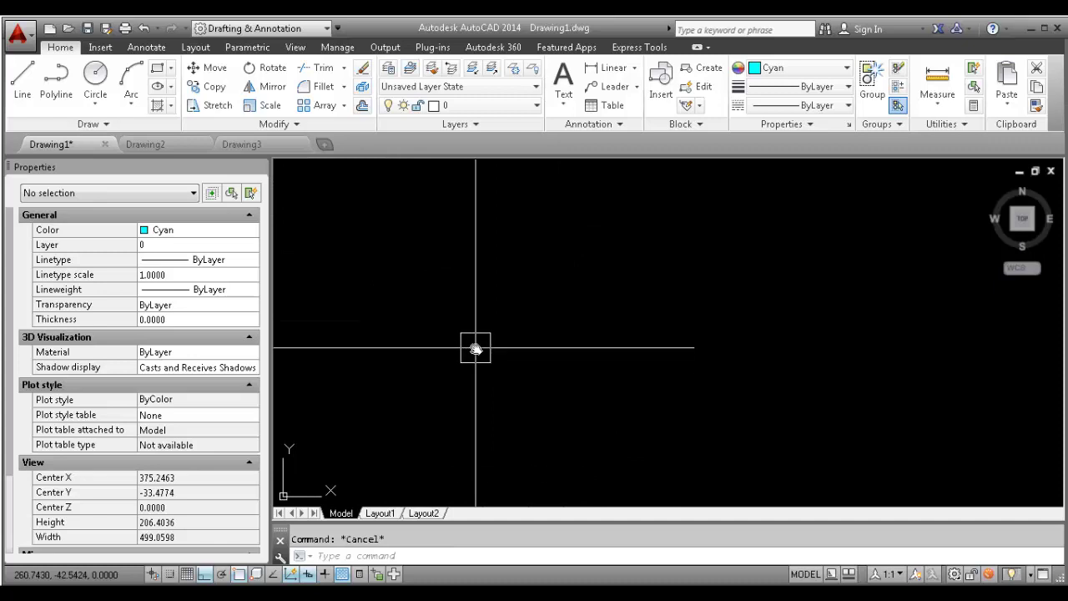
text(REC)
key(space)
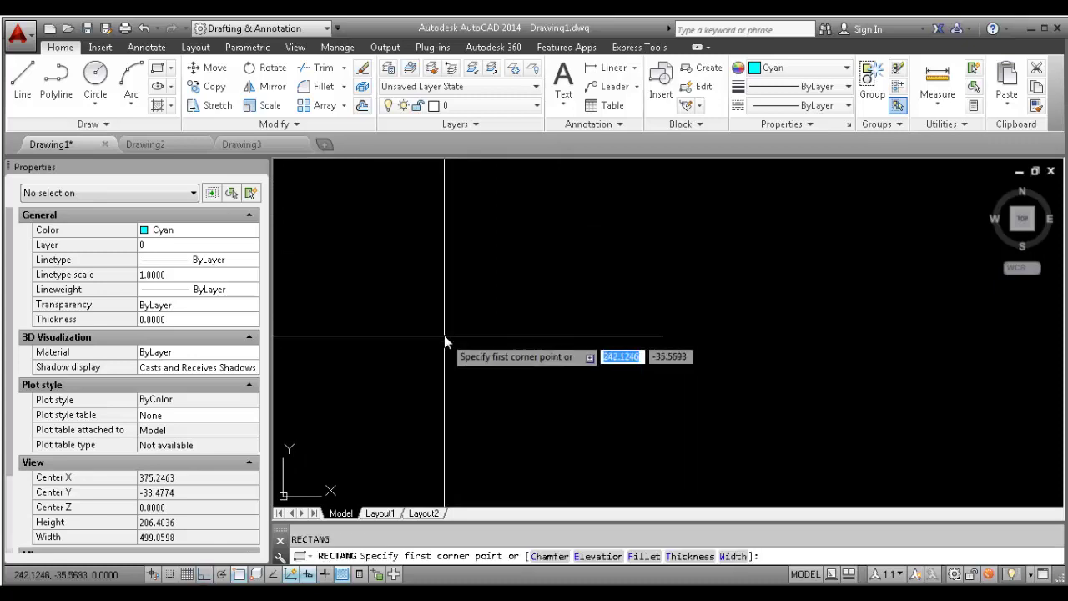
scroll(444, 333, up, 2)
click(413, 299)
click(646, 423)
Start drawing a line near the upper-left corner of the new rectangle
text(L)
key(space)
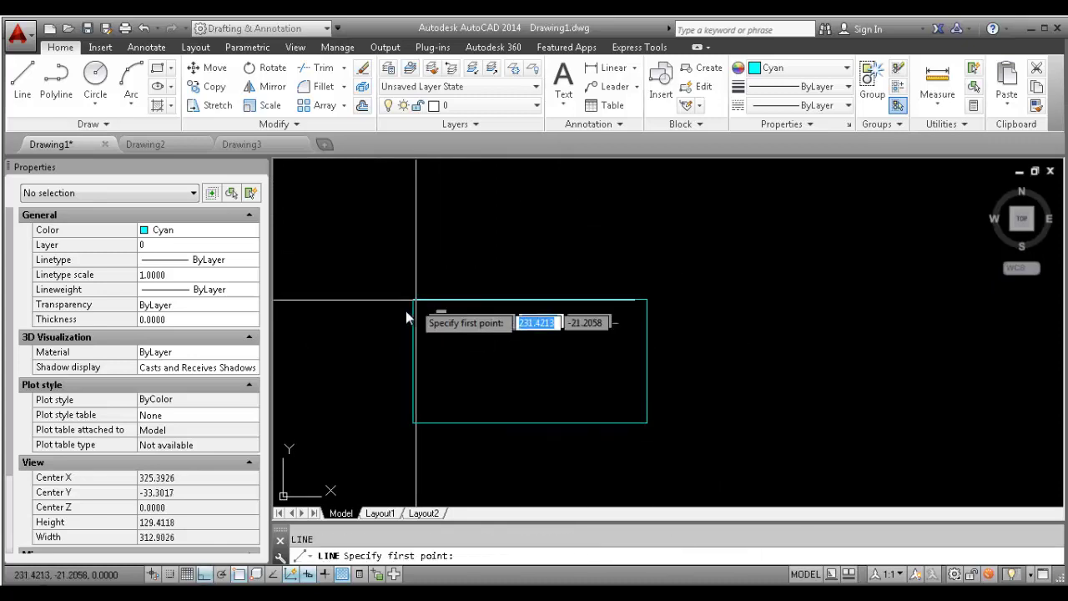
Draw a horizontal line about 87 units long across the rectangle, from side to side, in its upper part
click(413, 342)
click(647, 343)
key(Escape)
Offset the horizontal line downward twice, picking its distance to the rectangle's upper edge as the spacing
click(510, 333)
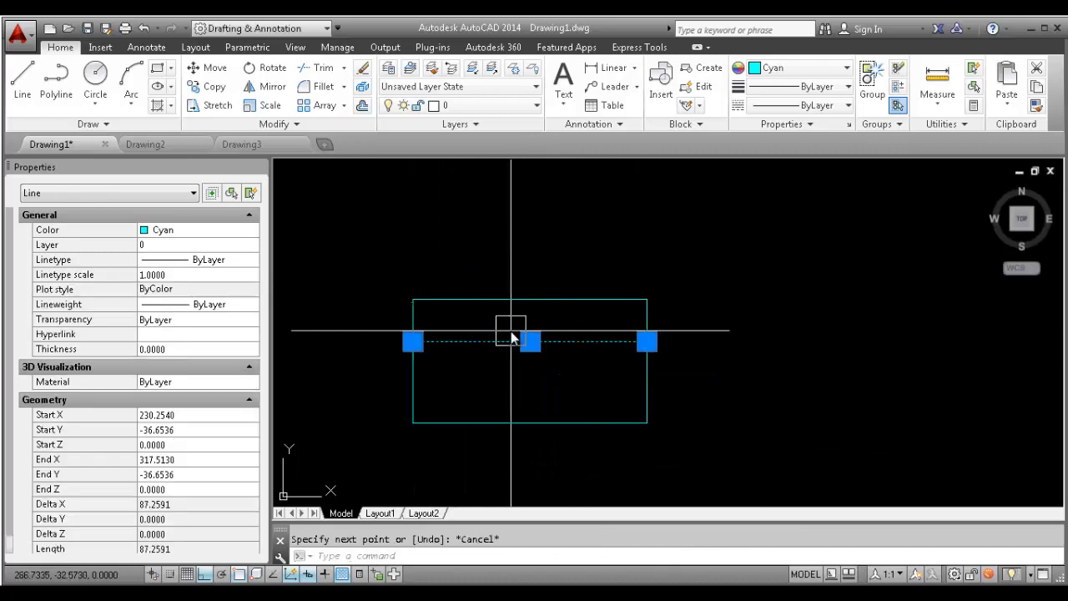
text(O)
key(space)
scroll(490, 344, up, 2)
scroll(490, 354, up, 2)
click(493, 350)
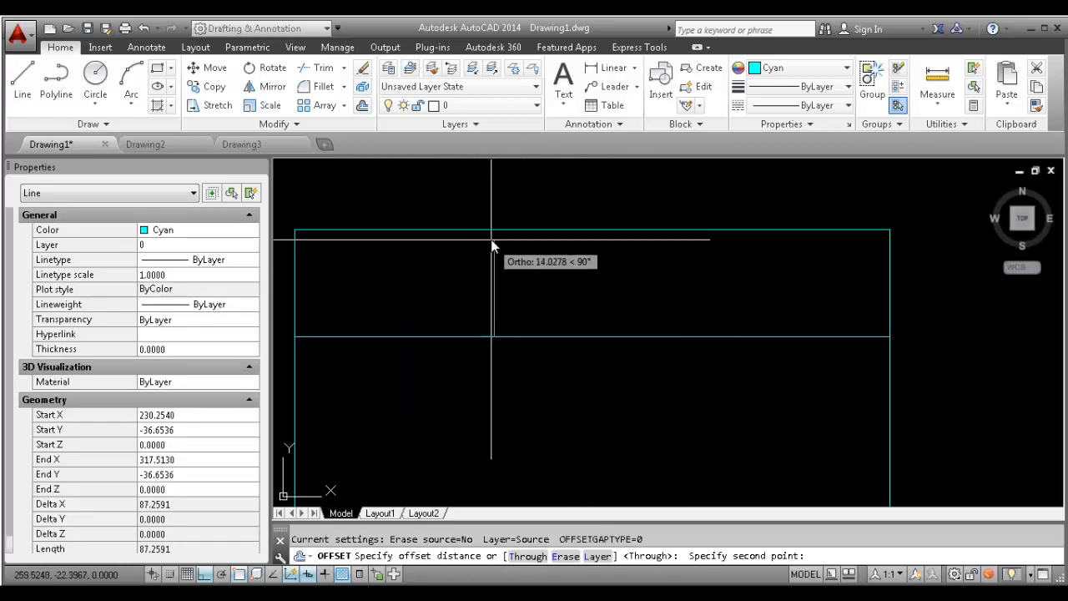
click(493, 244)
click(490, 429)
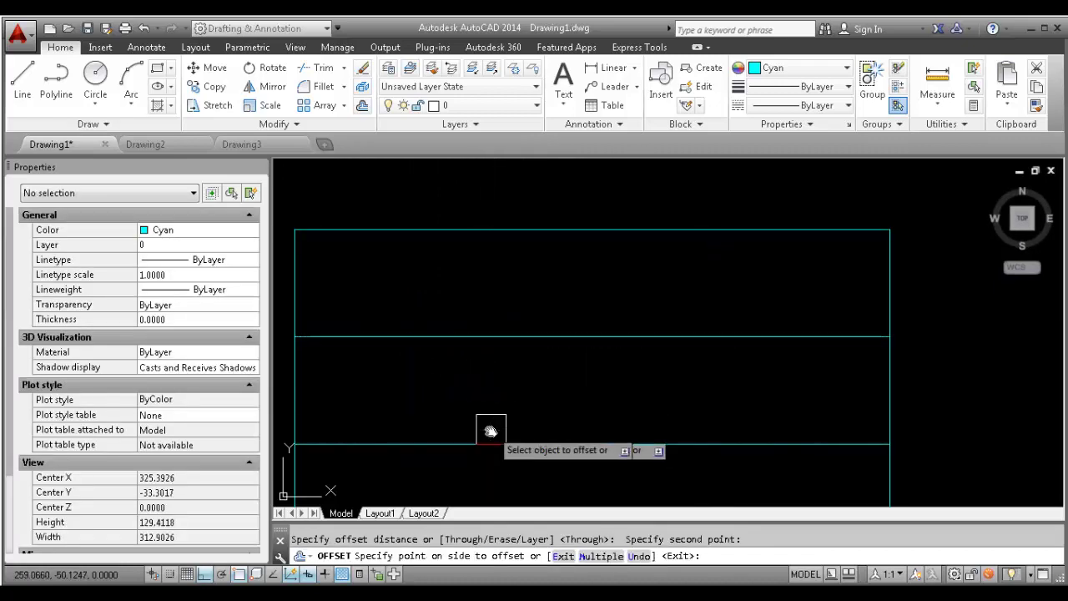
scroll(505, 359, down, 2)
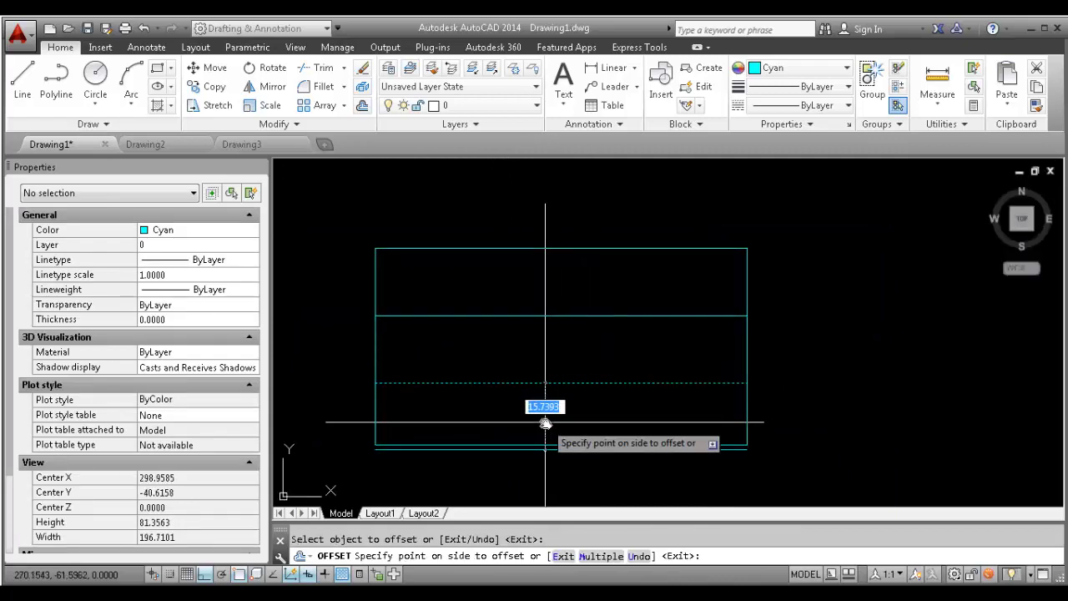
click(551, 404)
key(Escape)
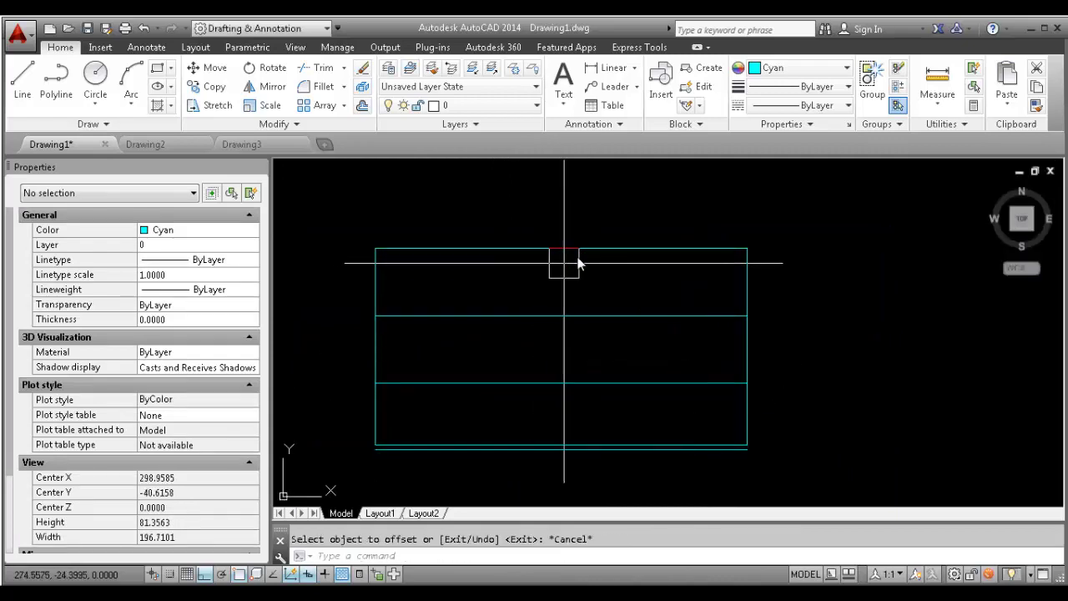
Erase the rectangle together with all the horizontal lines drawn in it
scroll(767, 235, down, 4)
click(783, 232)
click(566, 348)
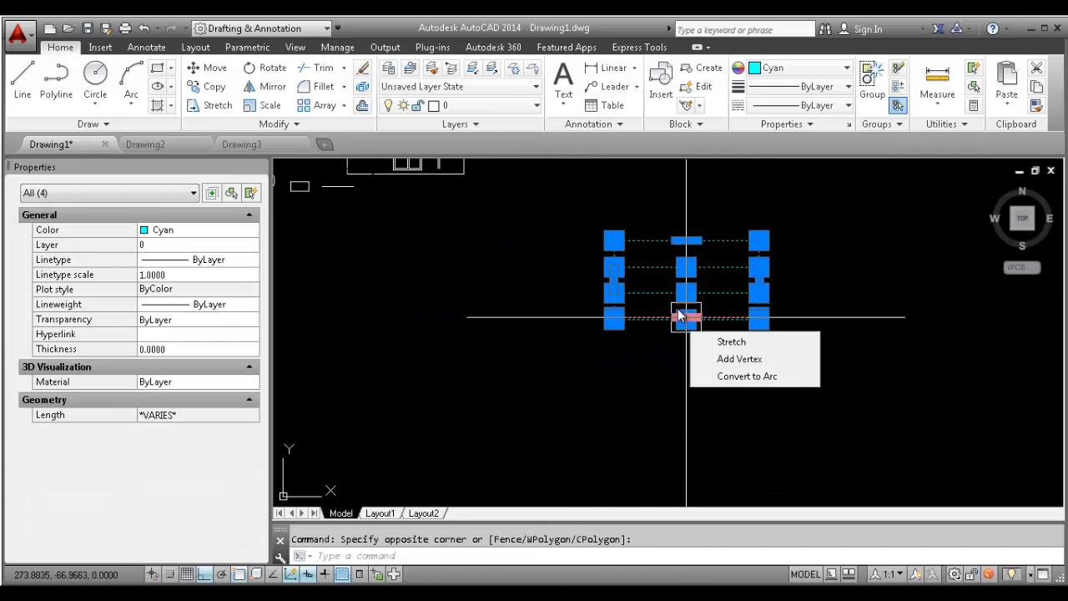
key(Delete)
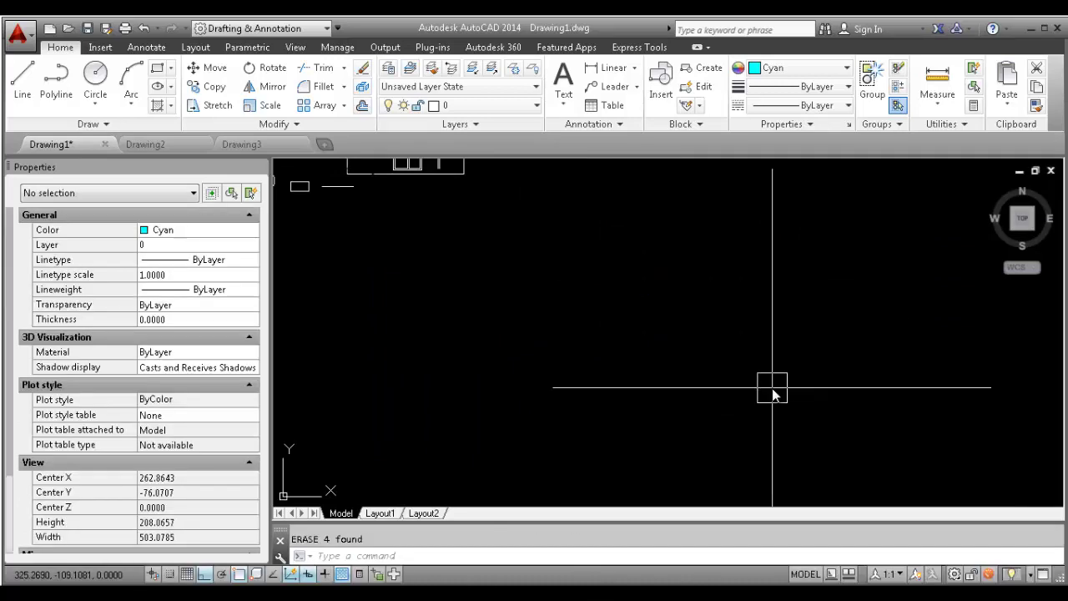
Insert an empty Standard-style table with 3 columns and 5 data rows in the free area of the drawing
text(TABLE)
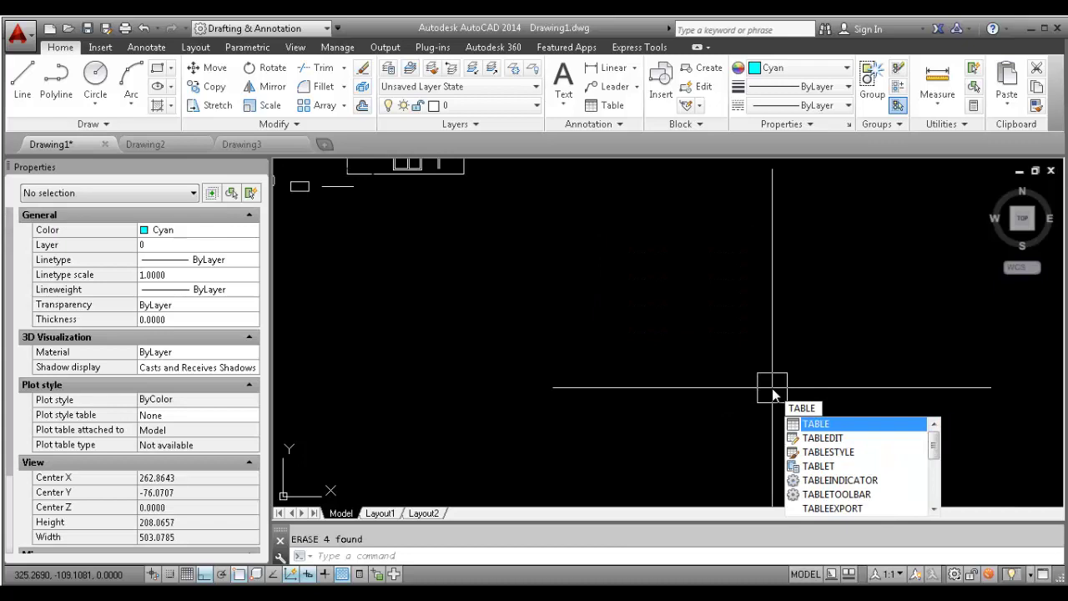
key(Return)
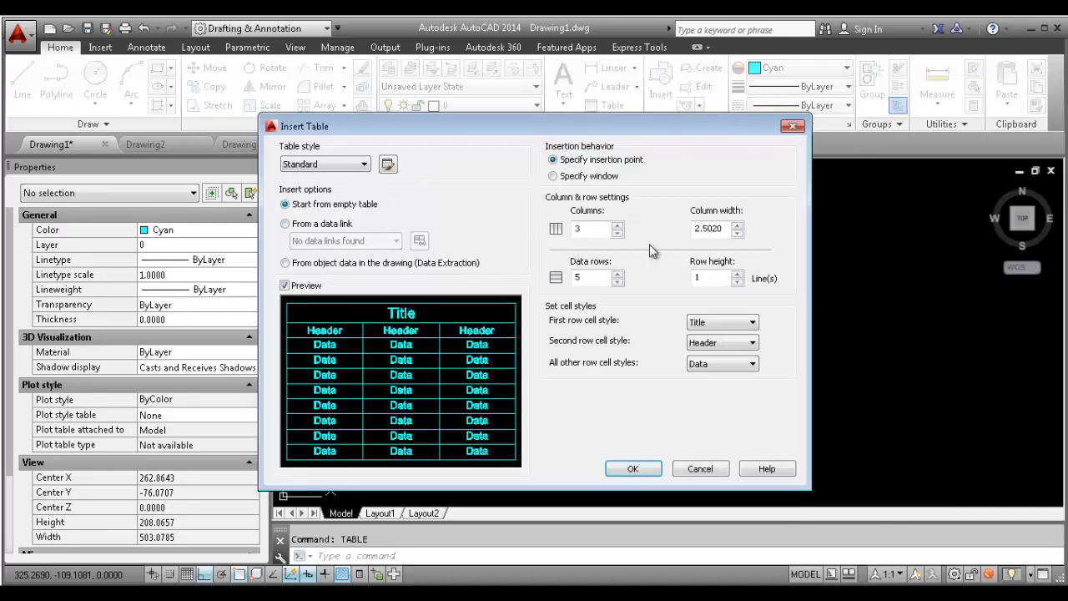
click(633, 470)
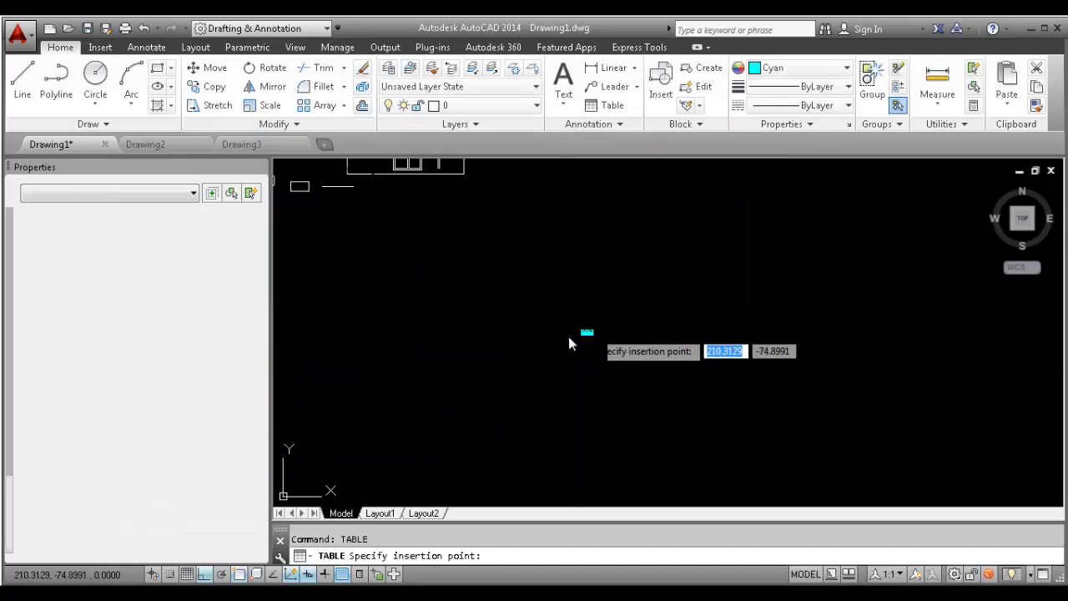
click(453, 323)
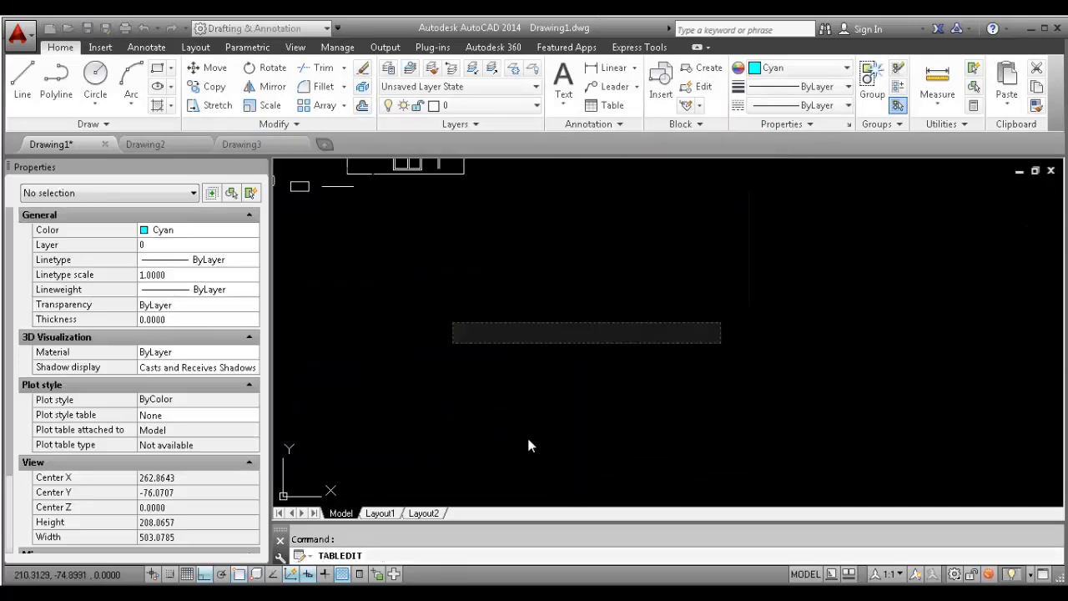
click(591, 358)
Enter BOQ as the text of the table's title row
scroll(589, 332, up, 16)
middle_drag(539, 307, 685, 286)
click(610, 261)
click(563, 285)
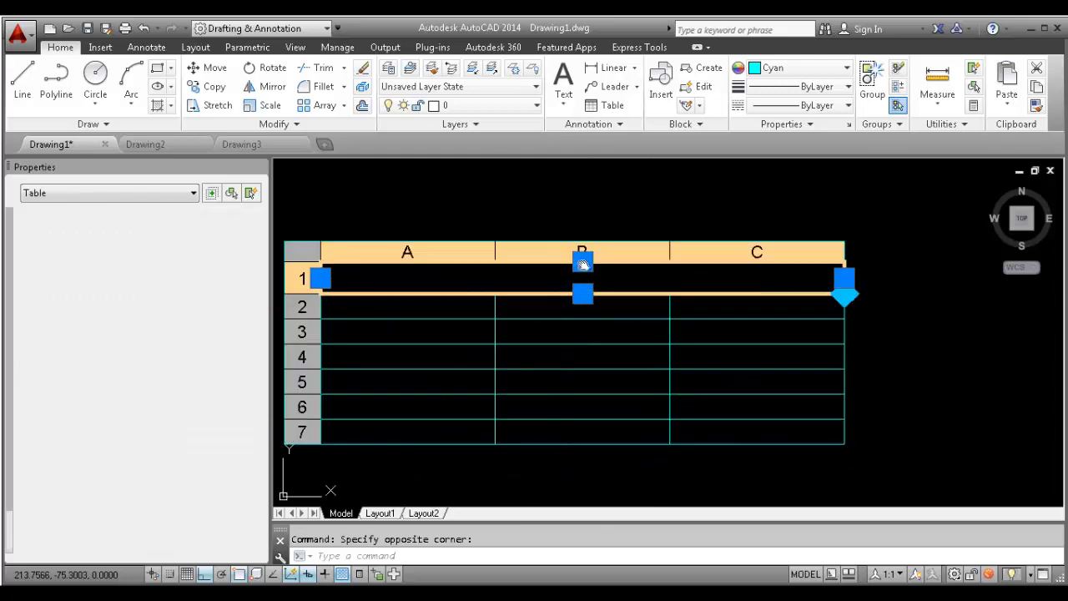
key(Escape)
click(567, 272)
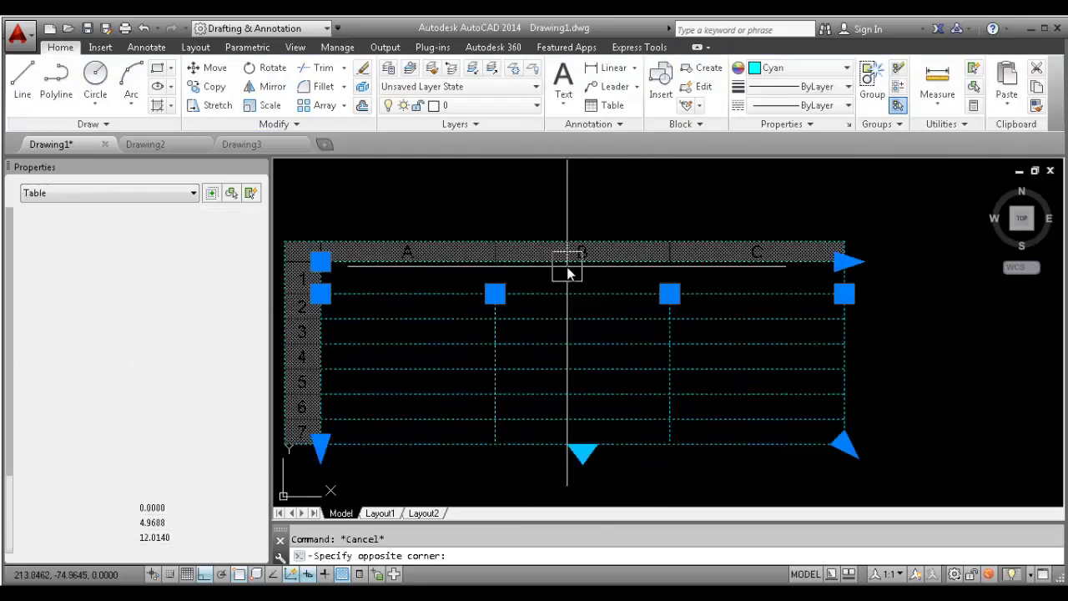
click(568, 280)
key(Escape)
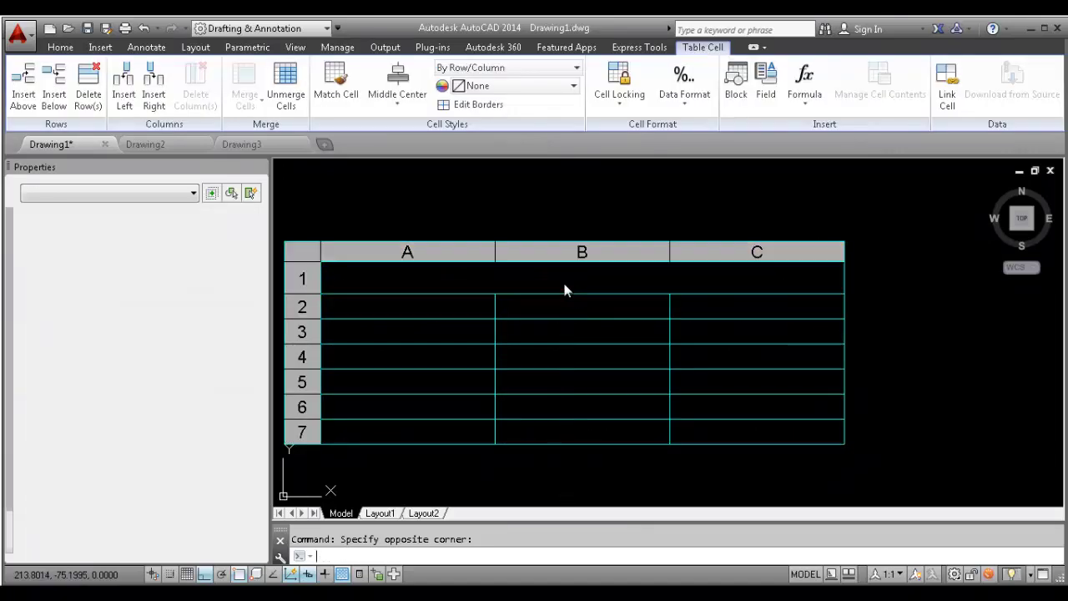
text(BOQ)
click(877, 326)
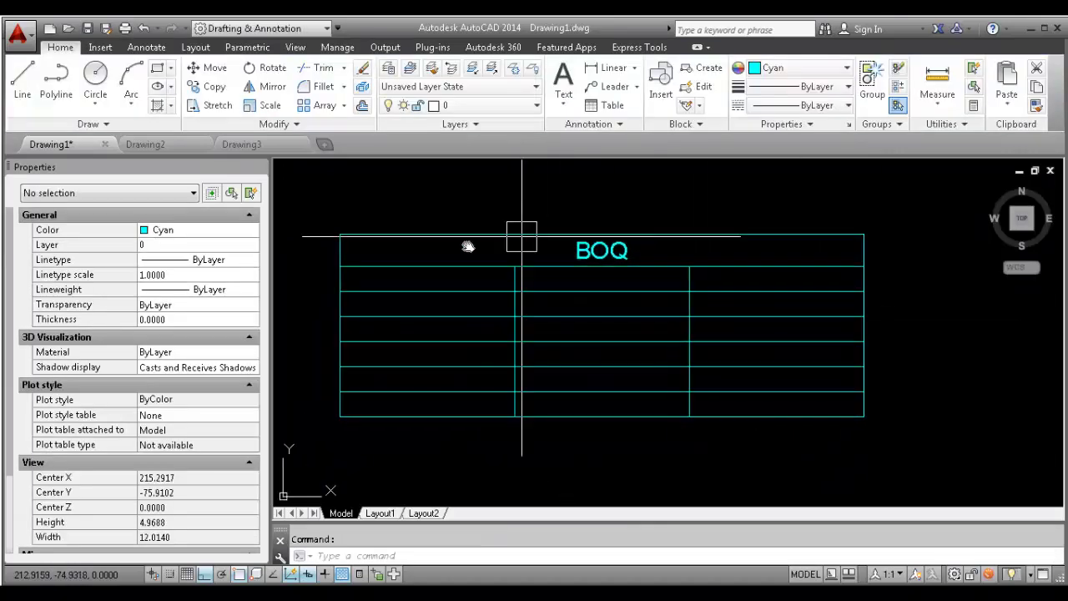
scroll(405, 266, up, 2)
click(405, 283)
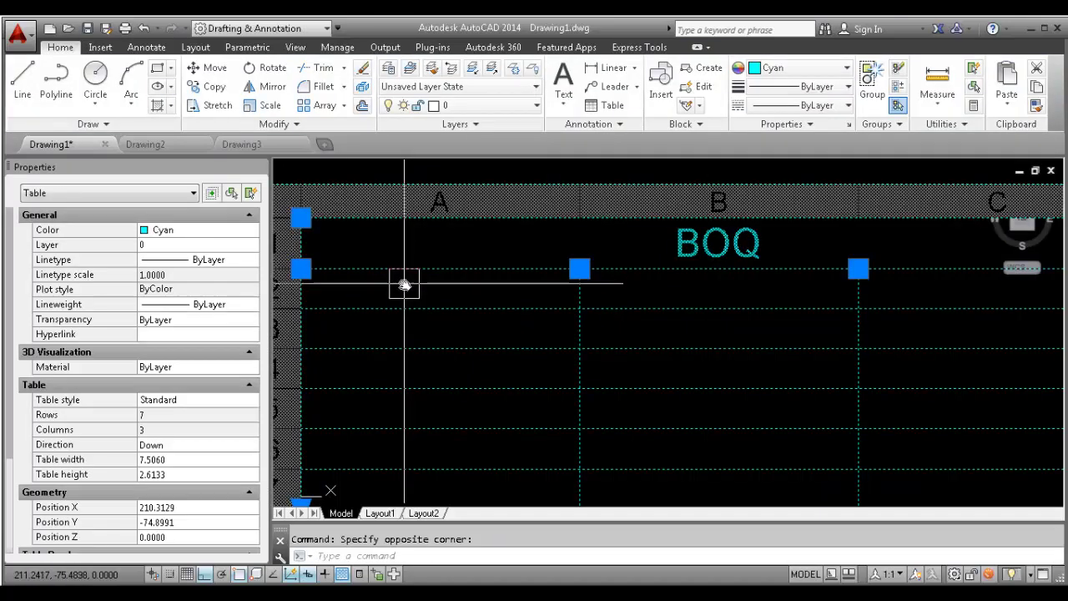
middle_drag(439, 291, 442, 292)
text(MT)
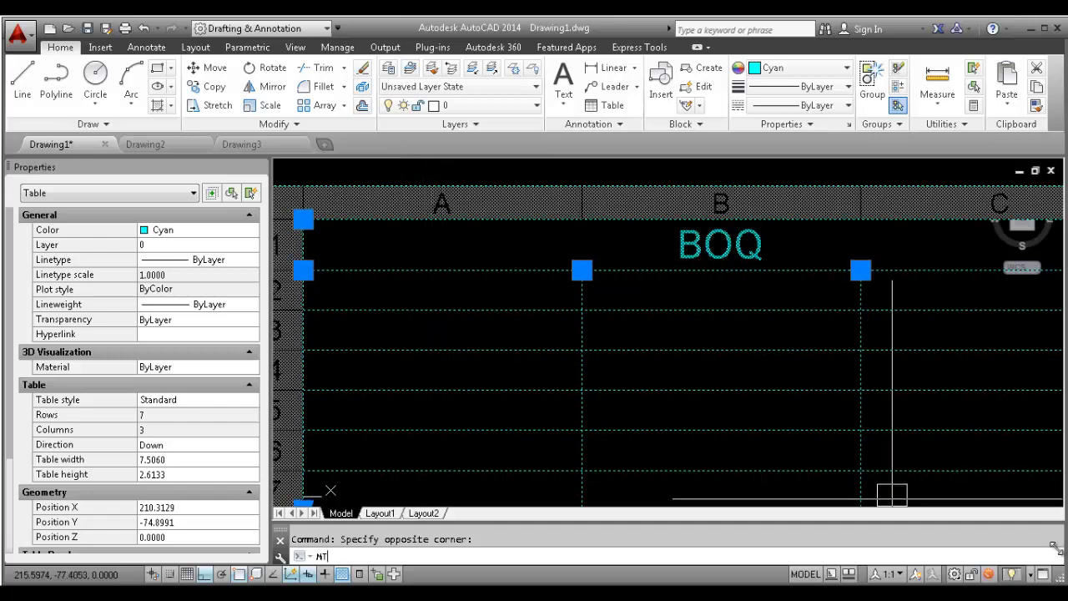
key(Escape)
key(Escape)
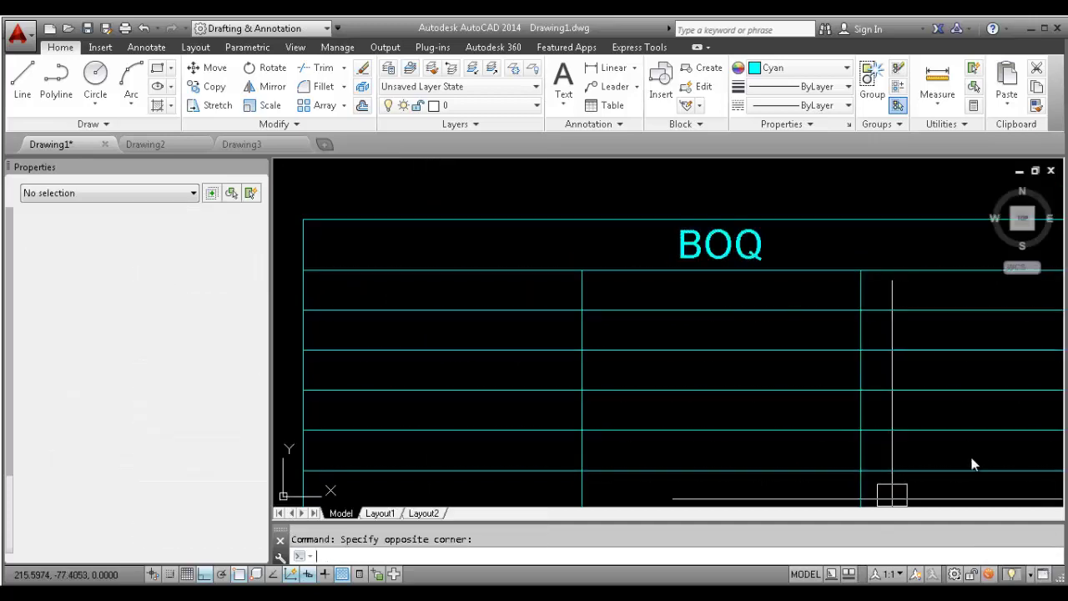
Enter PIPE in cell A2 of the table, the first header cell
click(493, 282)
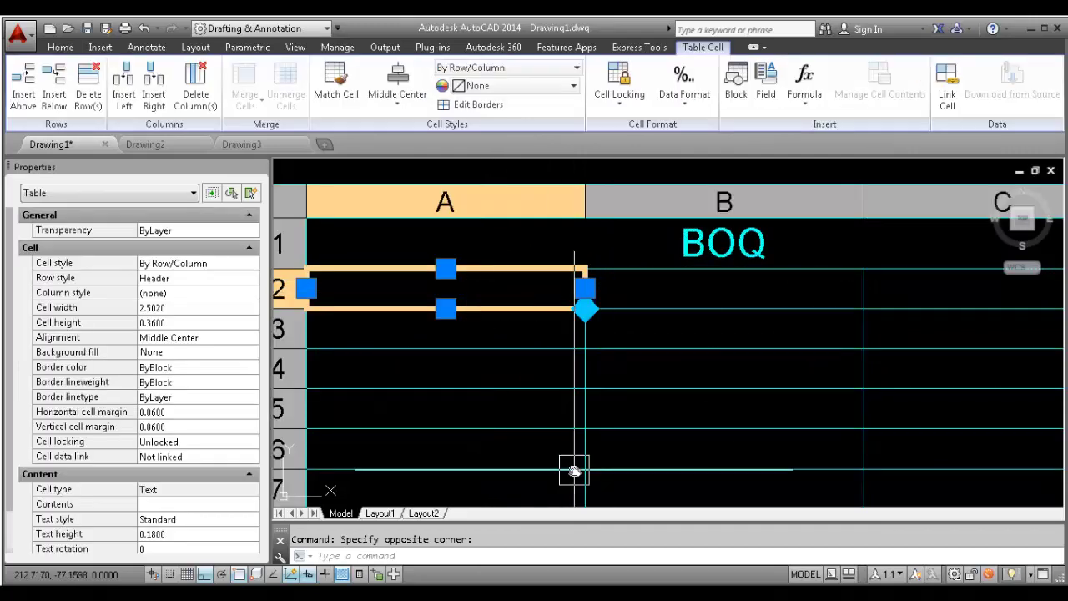
text(PIPE)
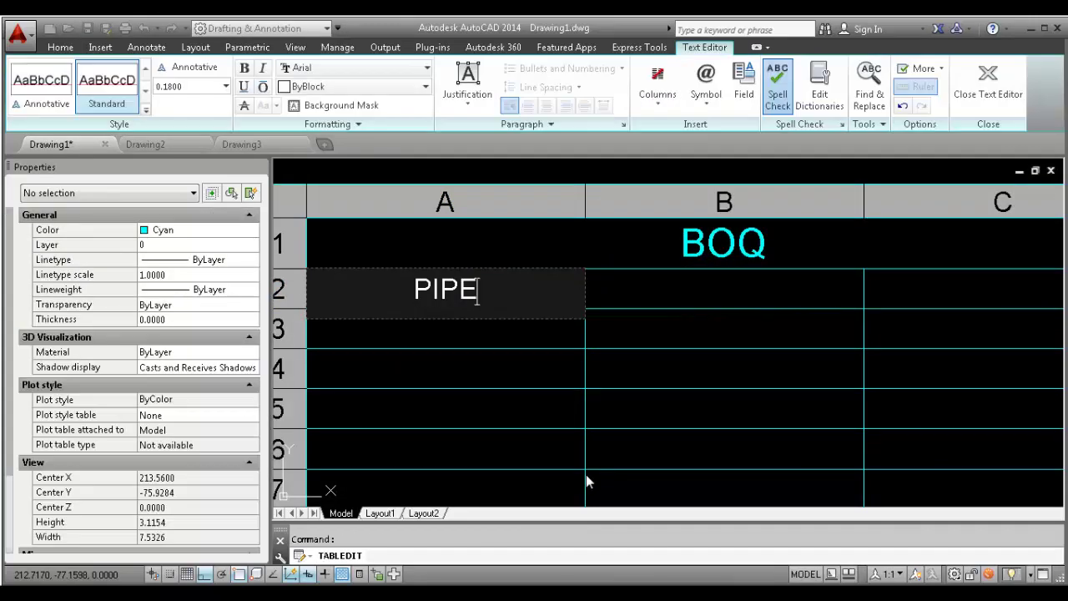
click(700, 309)
middle_drag(479, 349, 484, 326)
scroll(479, 268, down, 4)
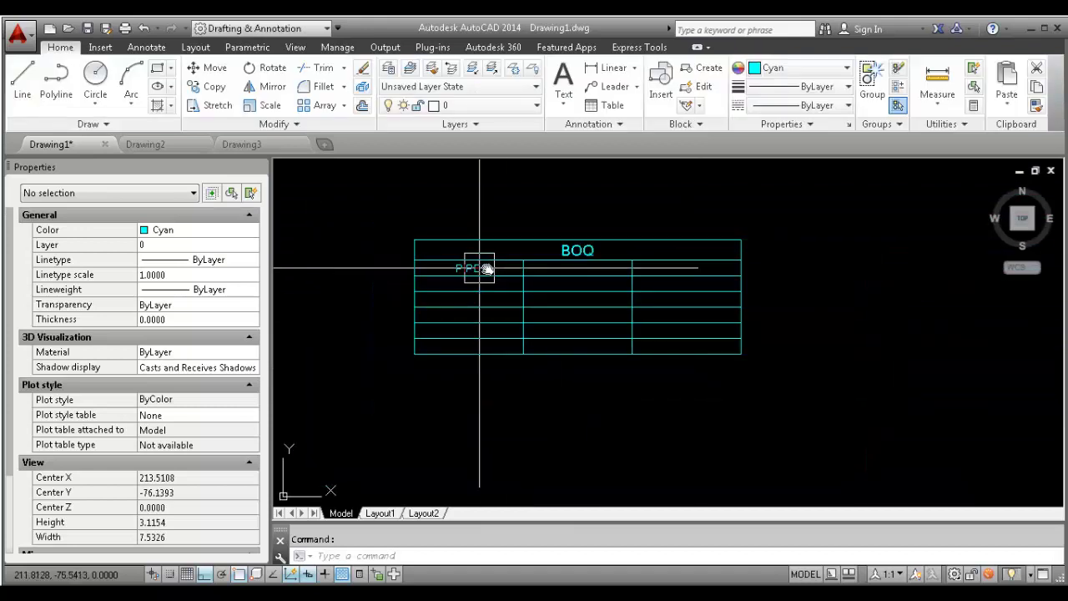
scroll(584, 281, up, 4)
middle_drag(624, 324, 704, 384)
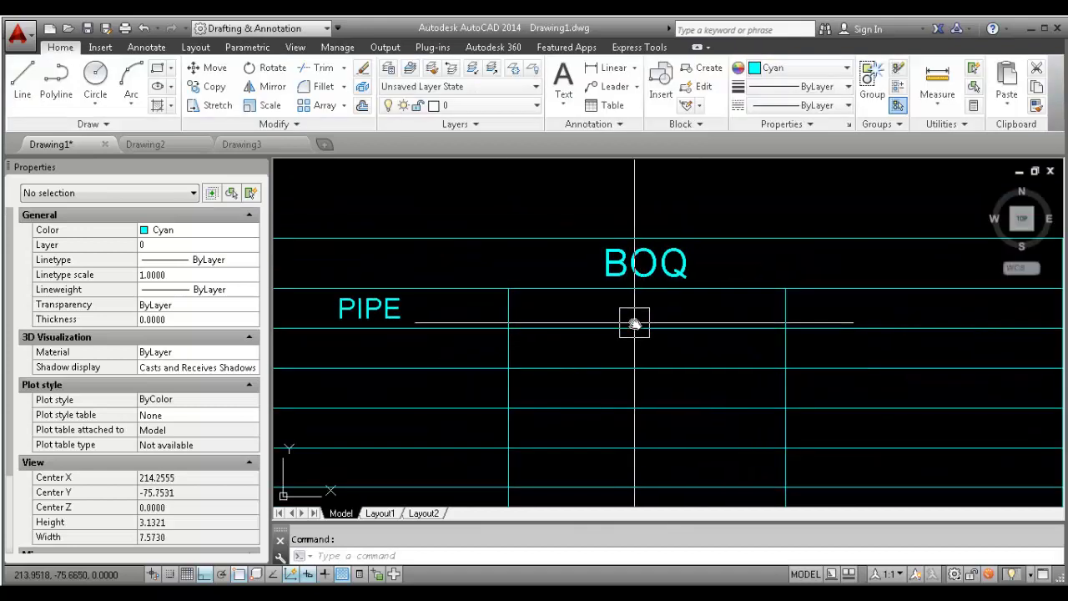
middle_drag(562, 312, 634, 341)
scroll(734, 293, down, 2)
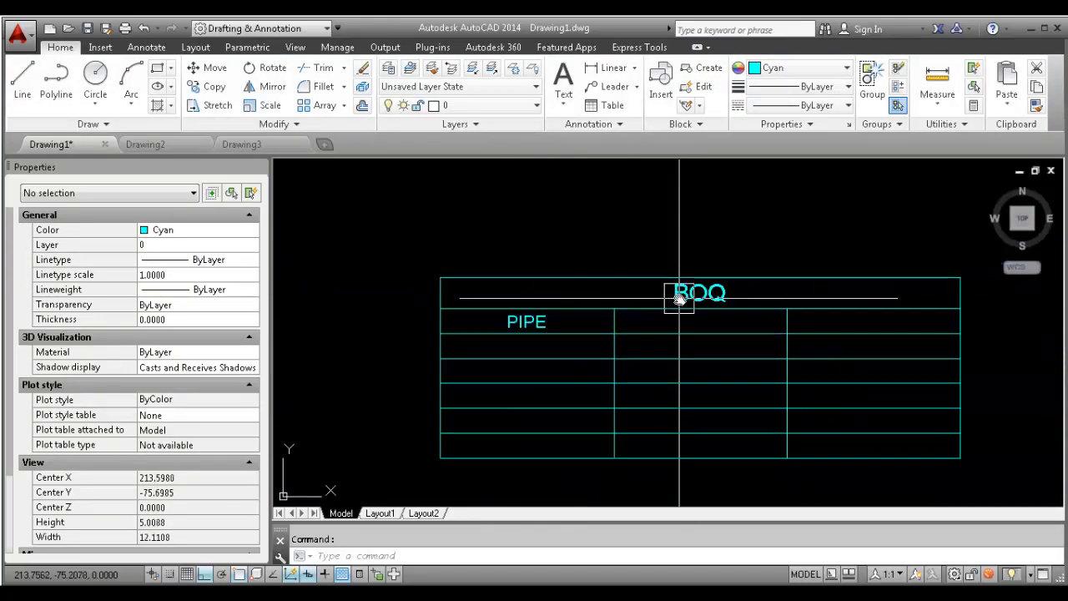
middle_drag(810, 344, 773, 317)
Try to set the selected table's number of rows to 5
click(615, 298)
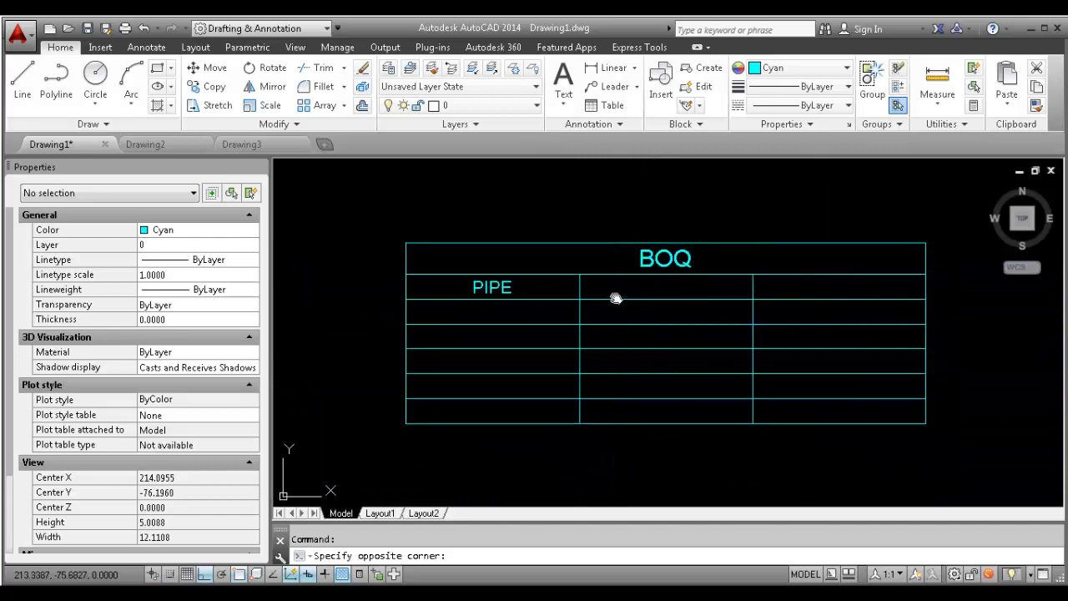
click(609, 303)
scroll(560, 250, down, 2)
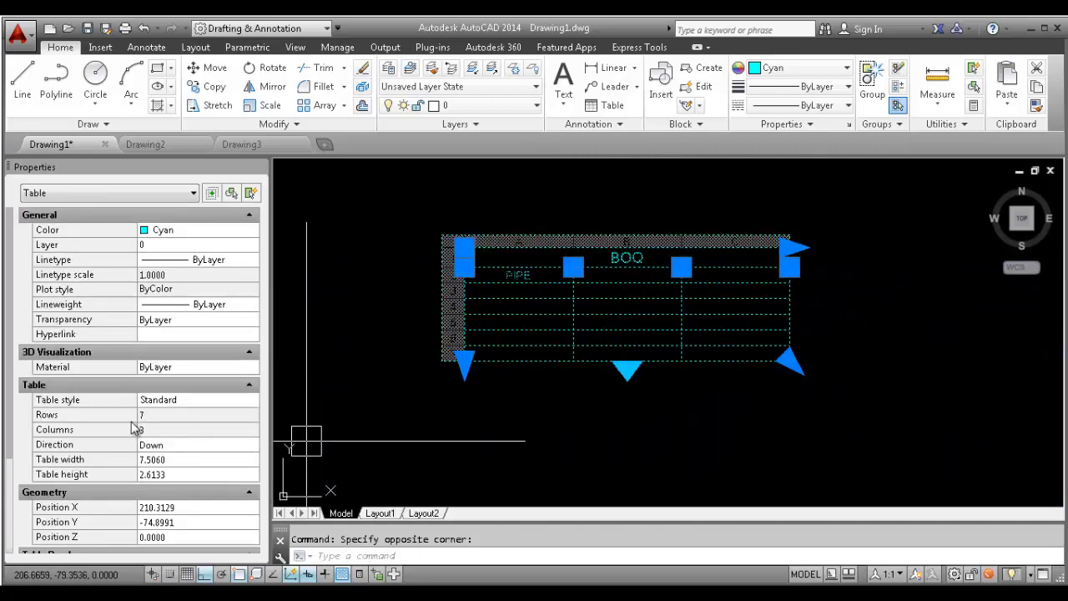
click(168, 417)
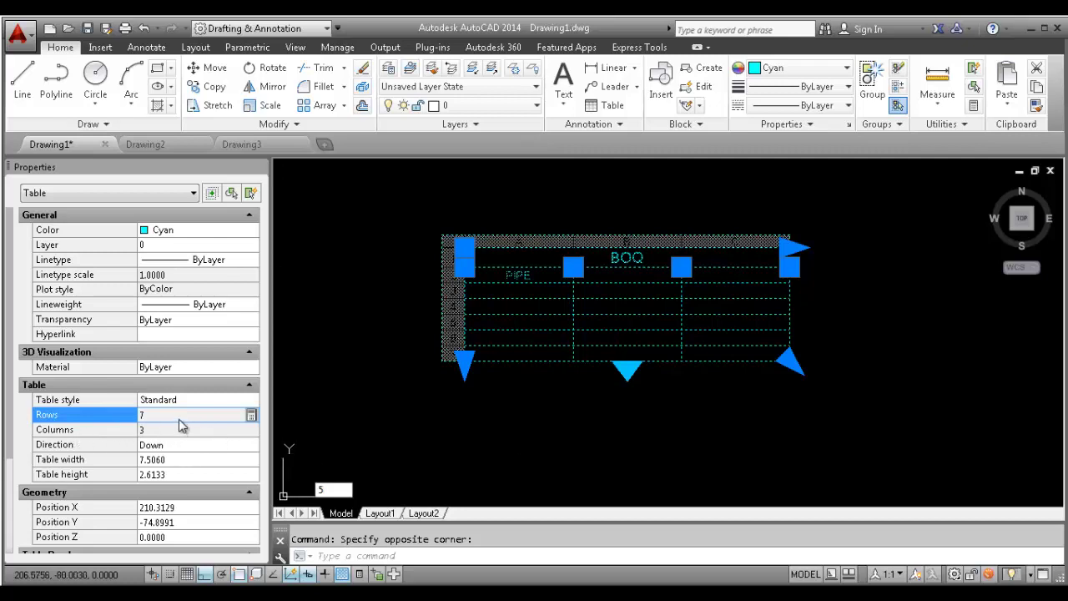
key(Escape)
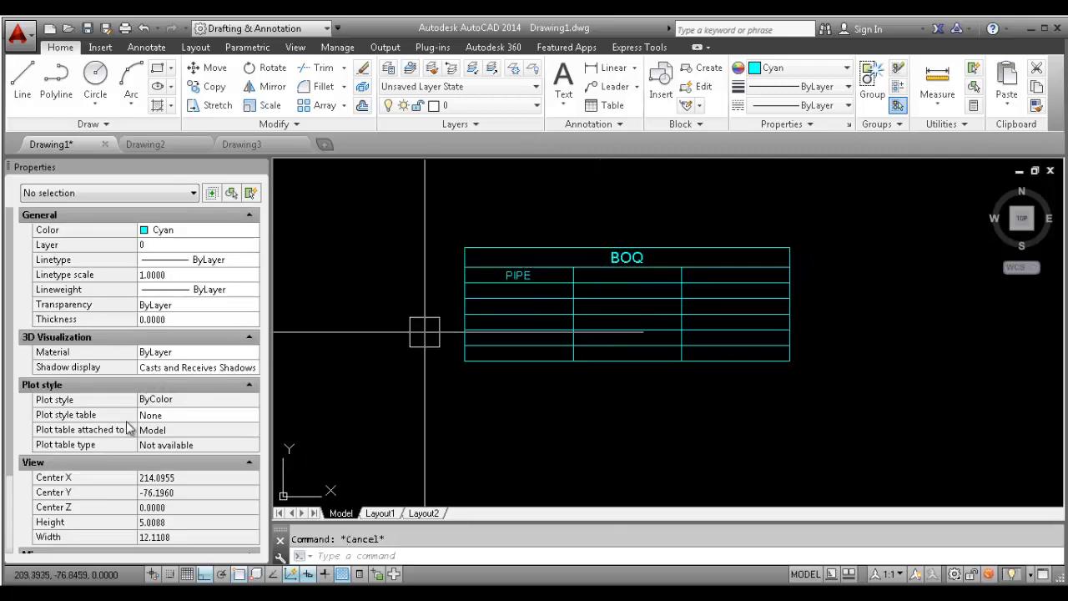
click(525, 307)
click(621, 341)
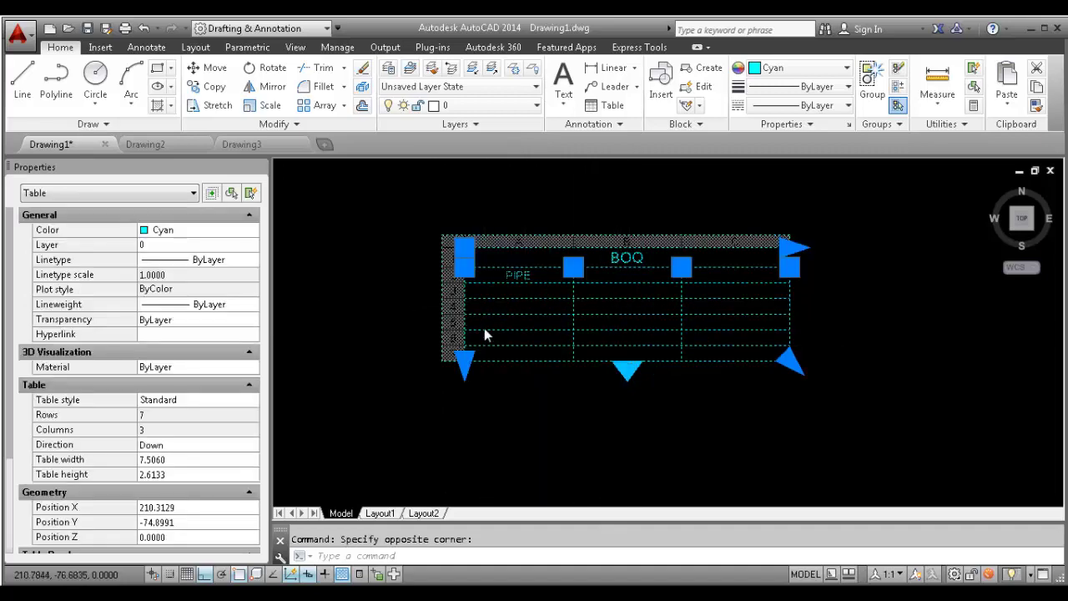
scroll(487, 337, down, 2)
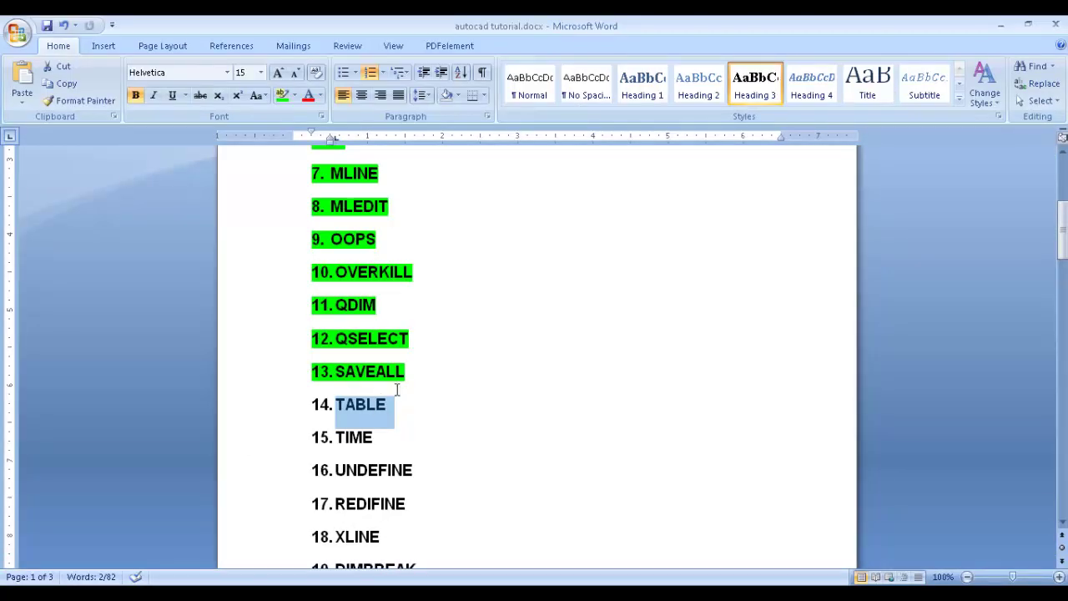
Highlight the TABLE entry in green and select the TIME entry in the Word command list before returning to AutoCAD
click(282, 96)
scroll(405, 380, down, 1)
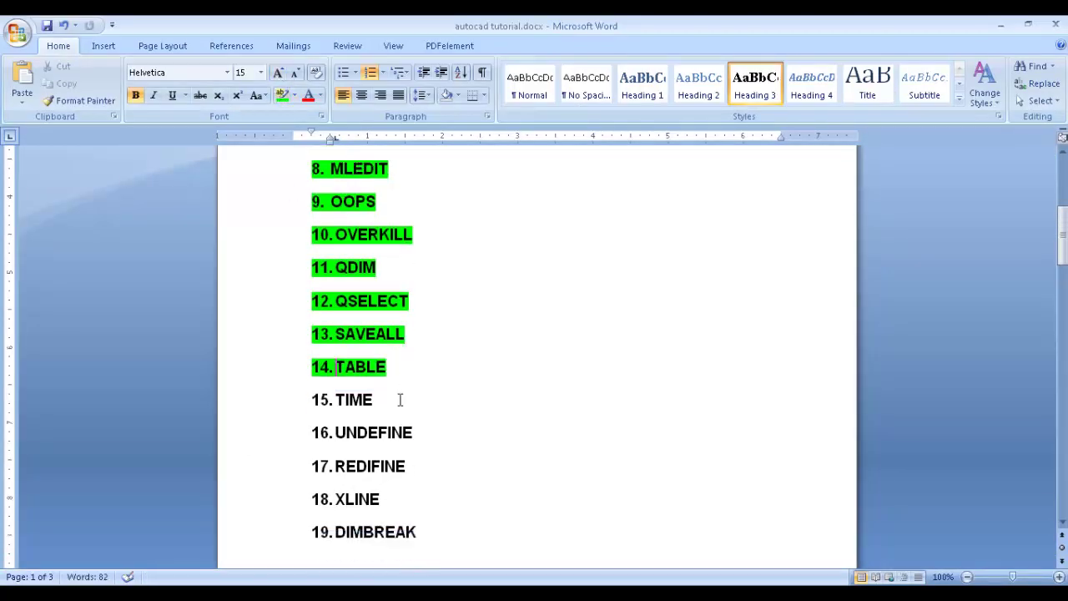
drag(375, 400, 346, 404)
click(1001, 26)
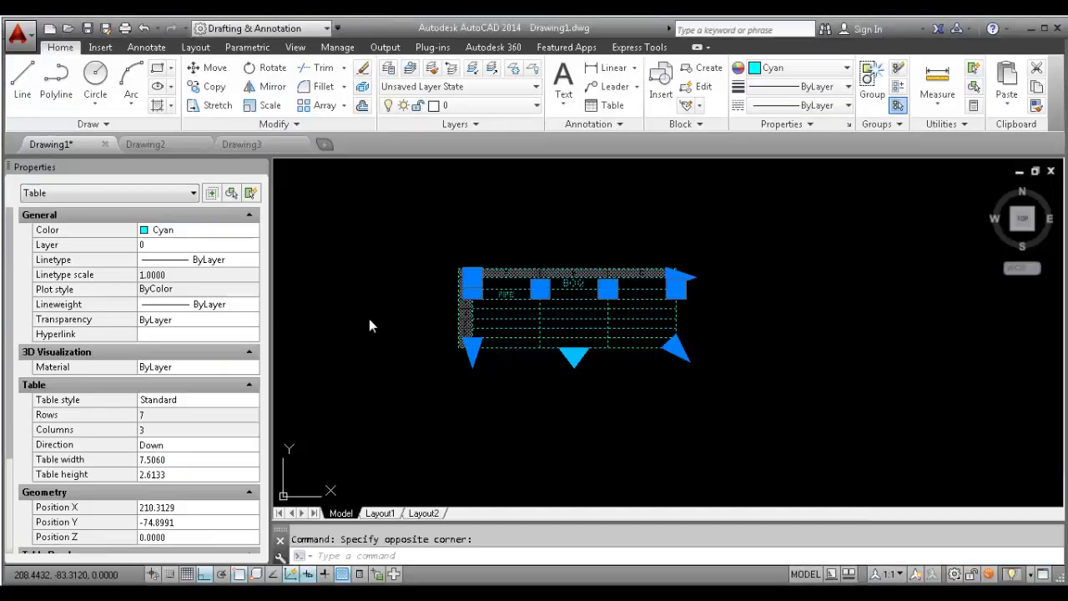
key(Escape)
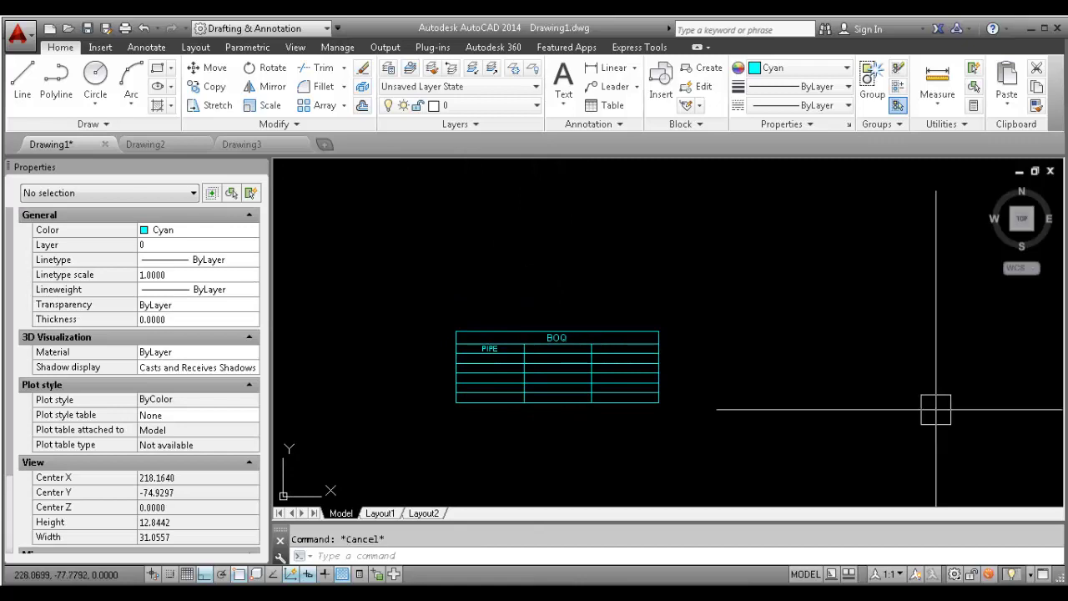
text(TILEMODE)
key(Return)
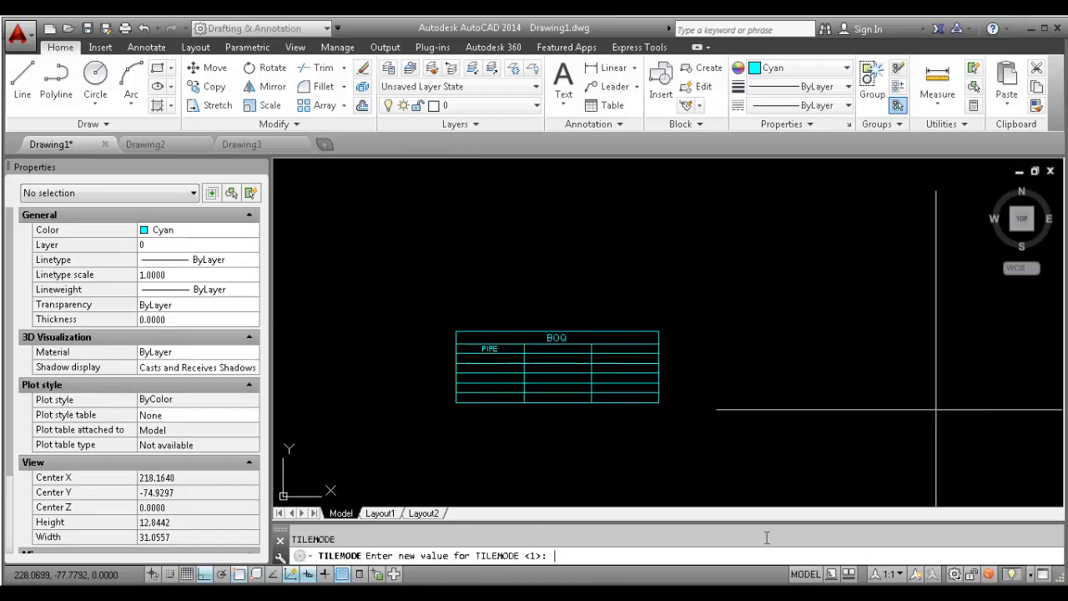
middle_drag(607, 443, 620, 391)
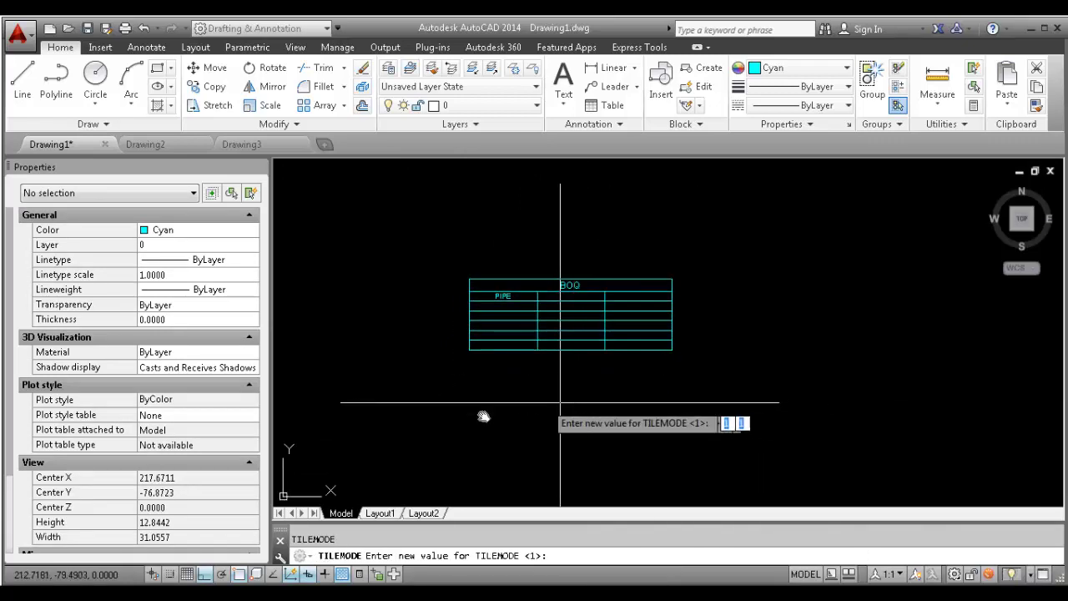
key(Escape)
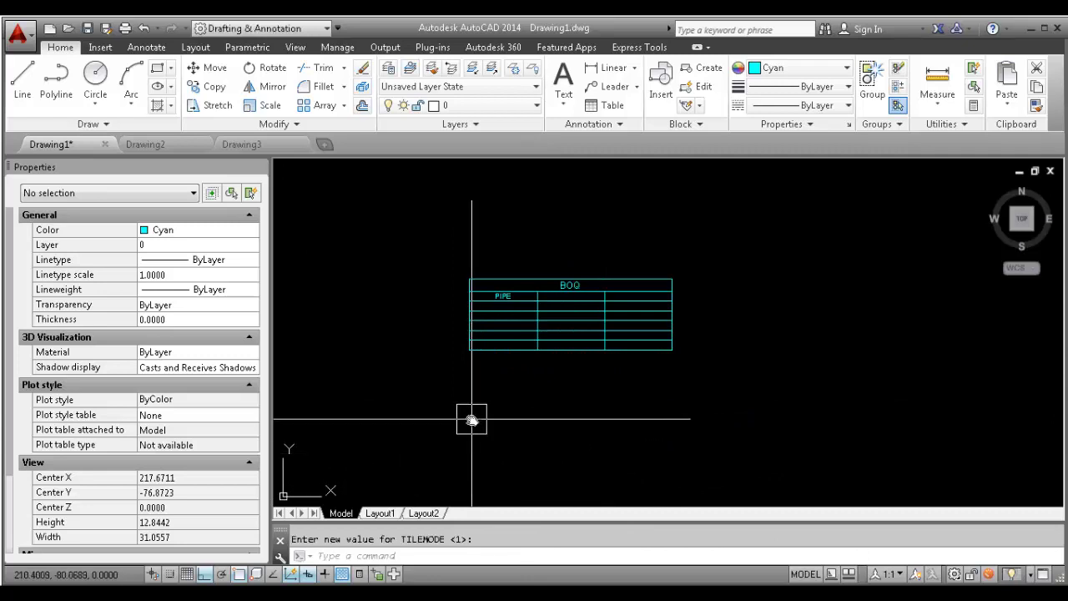
Run the TIME command and examine the drawing's current, created, last updated and editing times, then dismiss the report
text(TIME)
key(Return)
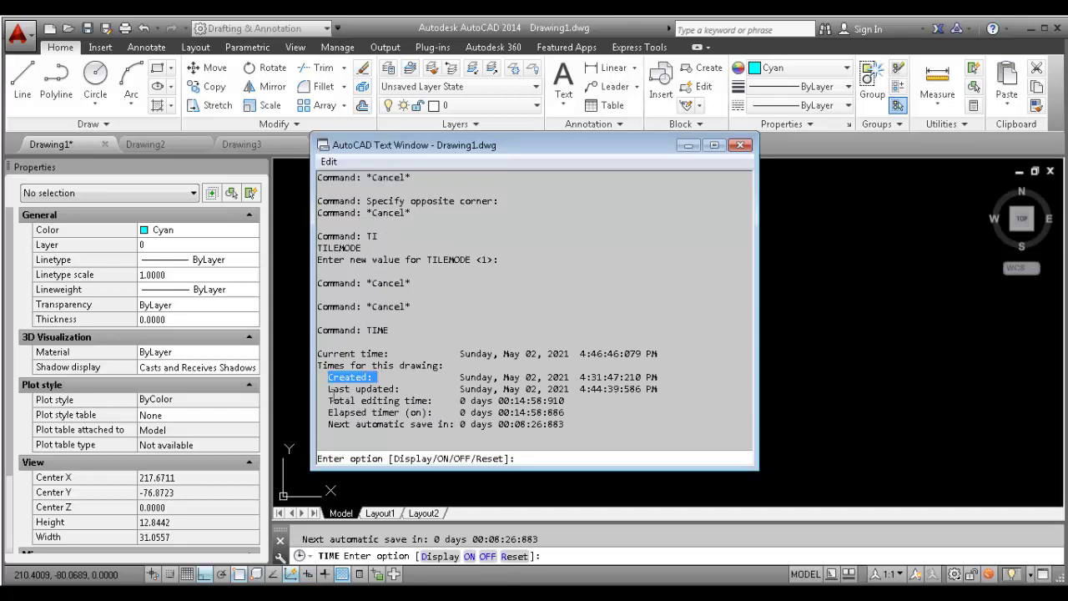
drag(330, 389, 394, 389)
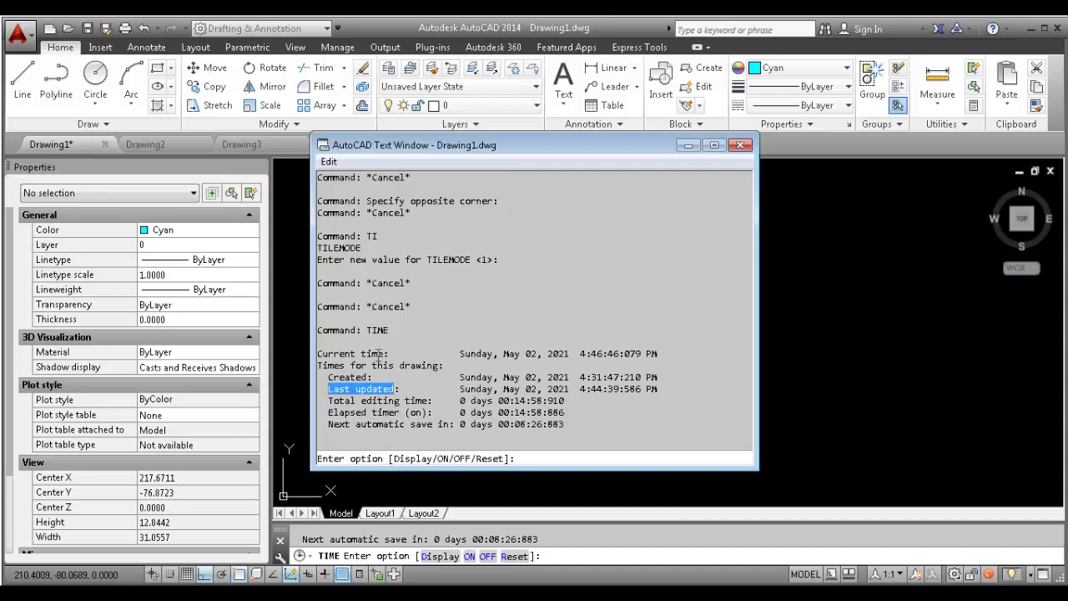
drag(378, 355, 523, 438)
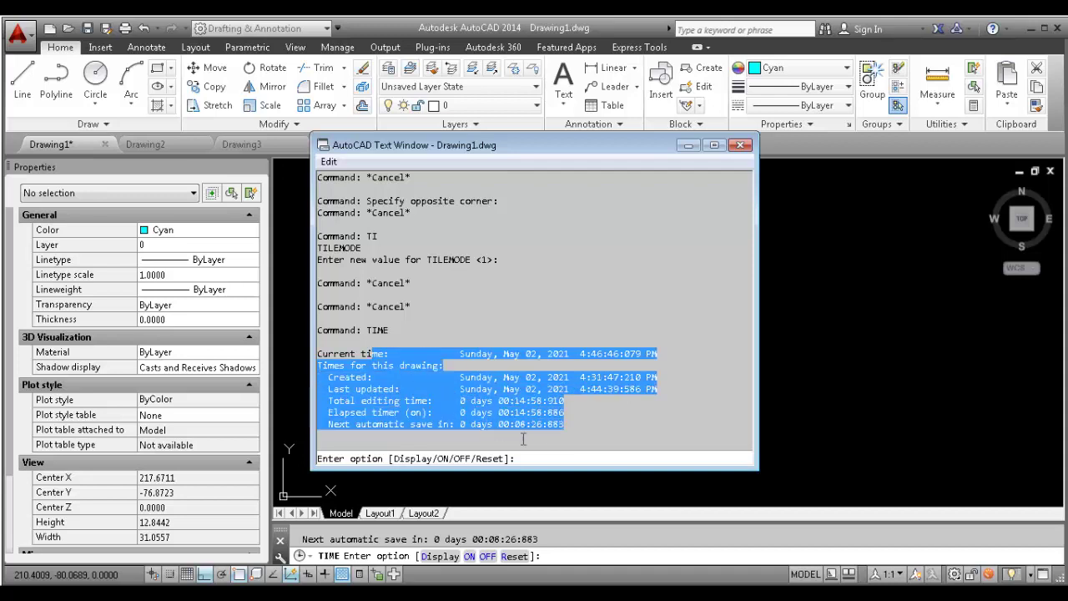
click(477, 362)
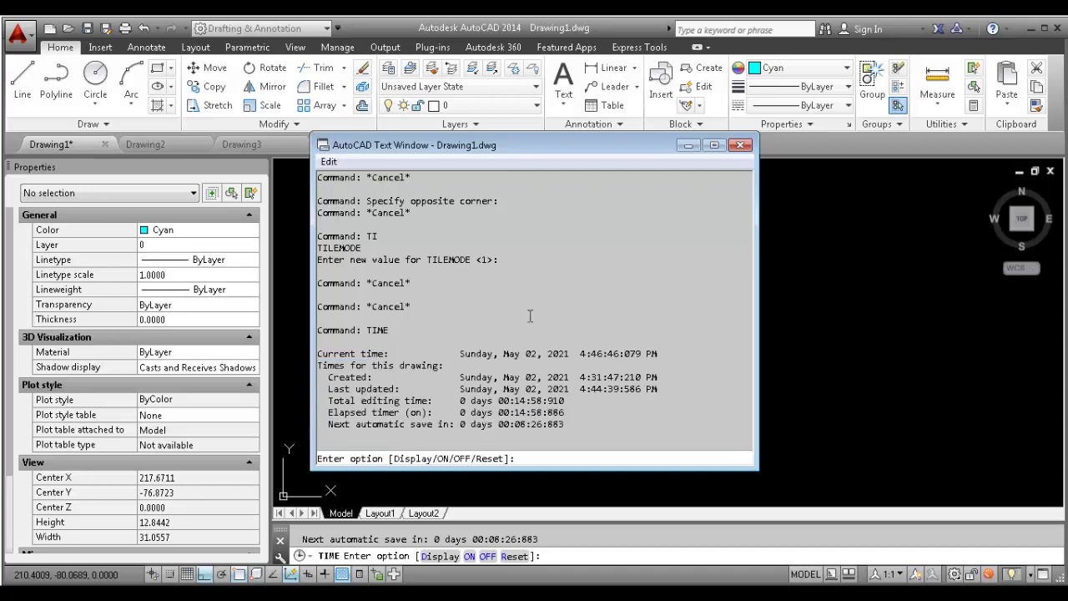
click(687, 146)
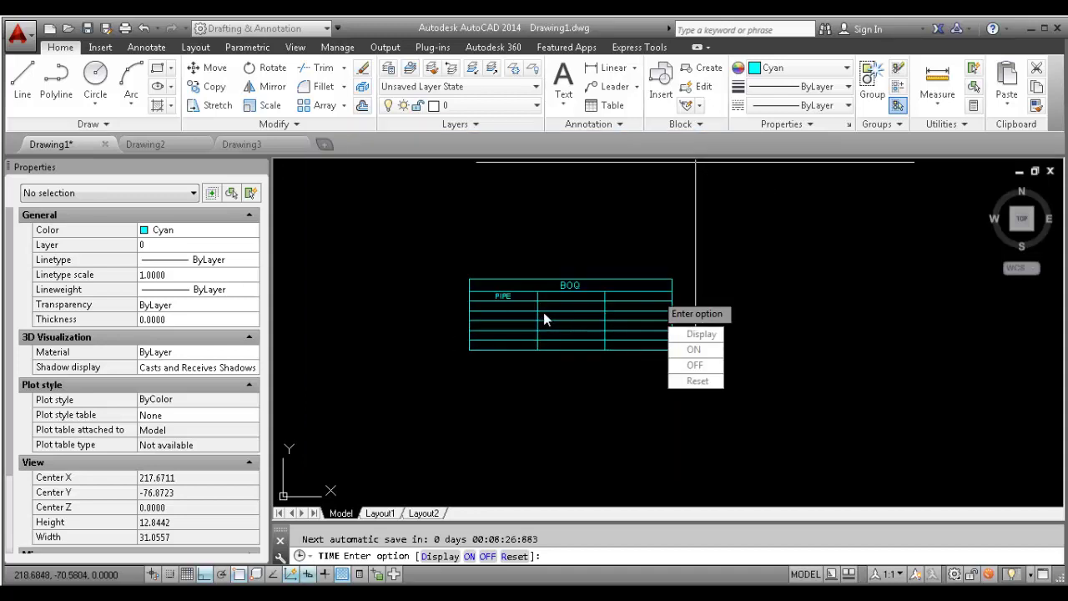
key(Escape)
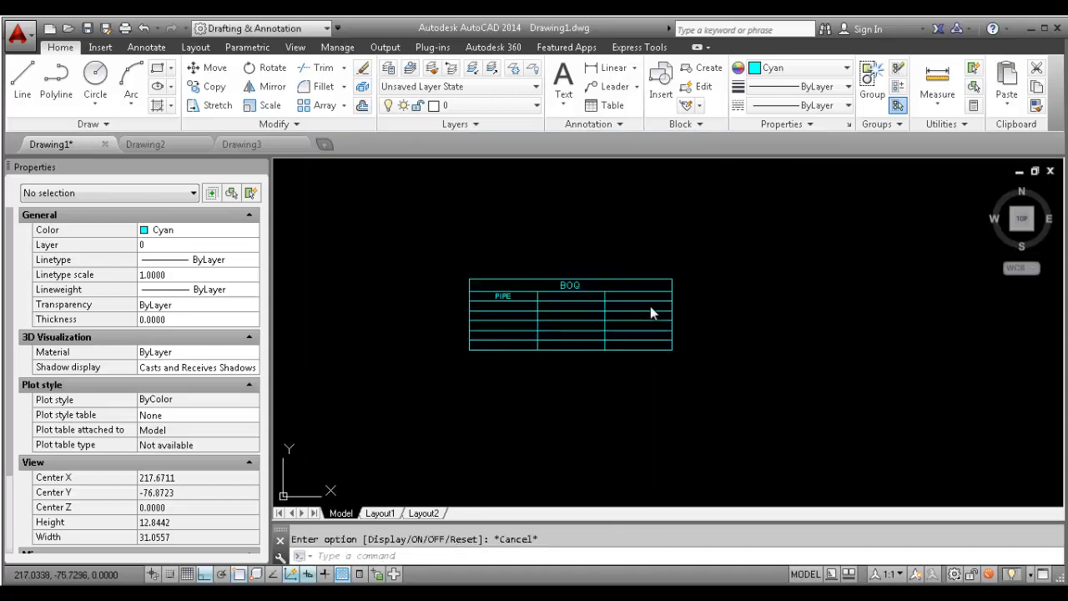
scroll(676, 321, up, 2)
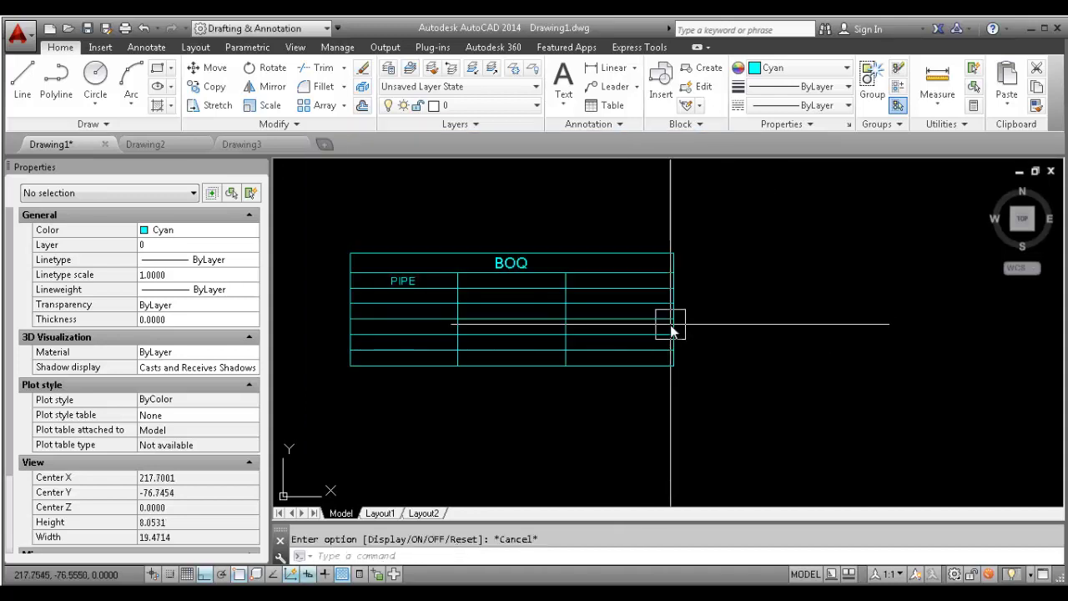
middle_drag(760, 327, 777, 359)
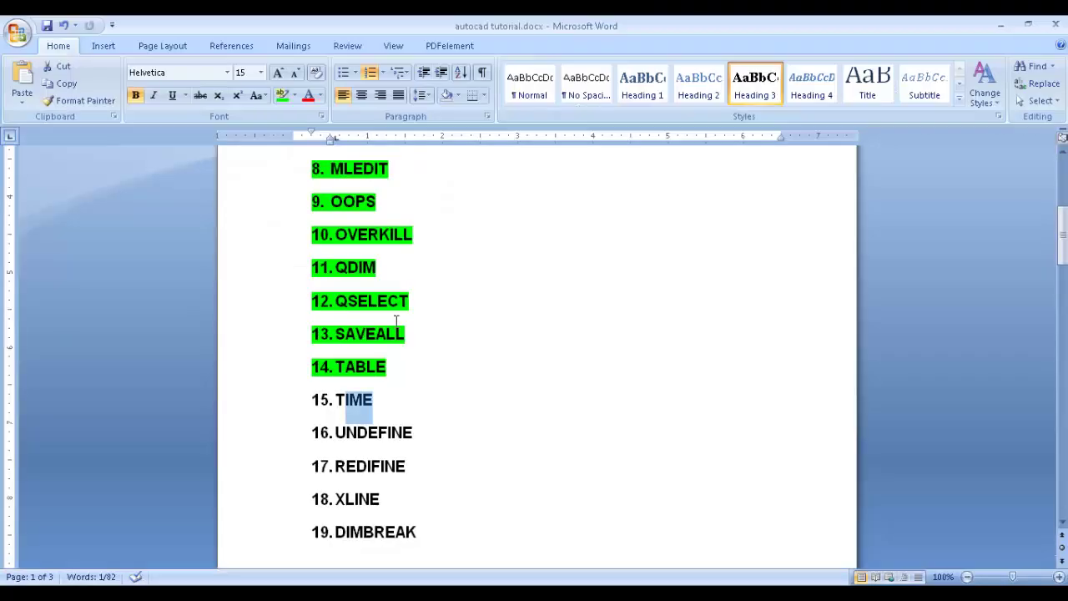
Switch to Word, highlight the TIME entry in the command list in green, and return to AutoCAD
click(392, 381)
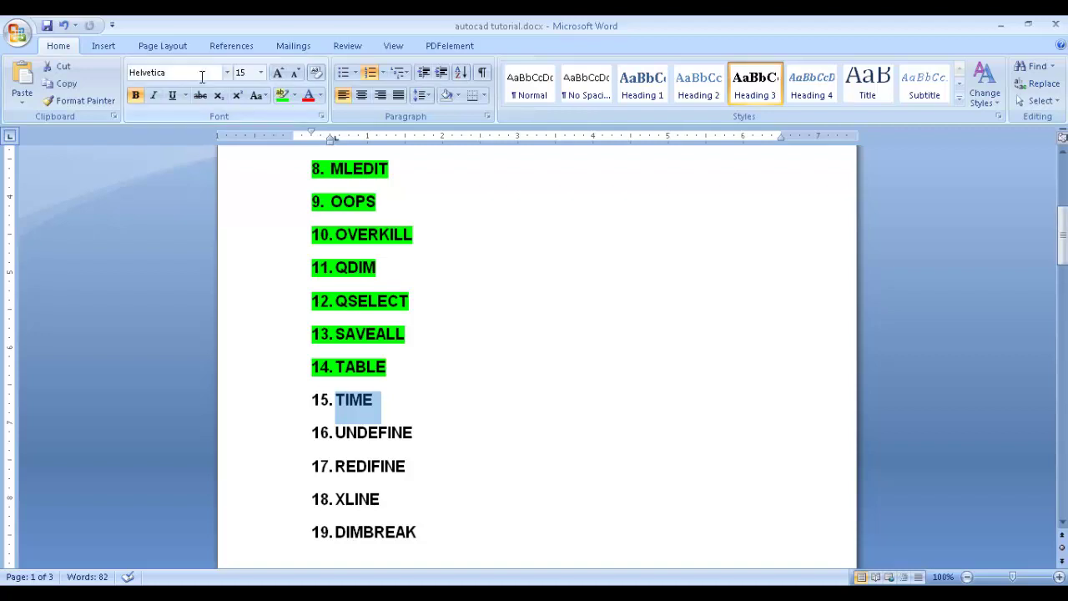
click(282, 97)
scroll(409, 414, down, 1)
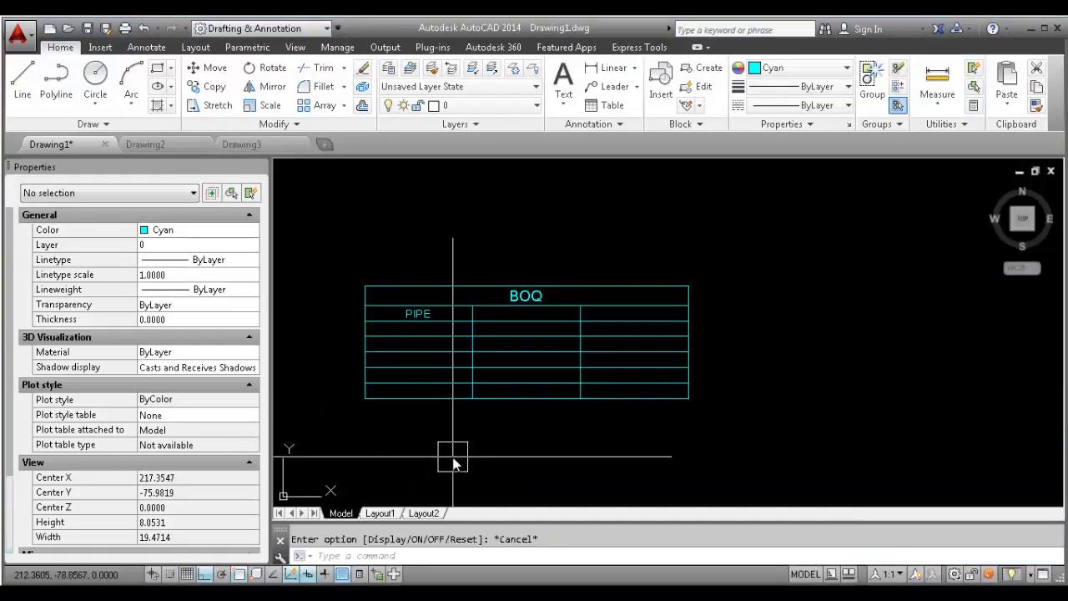
scroll(448, 453, up, 2)
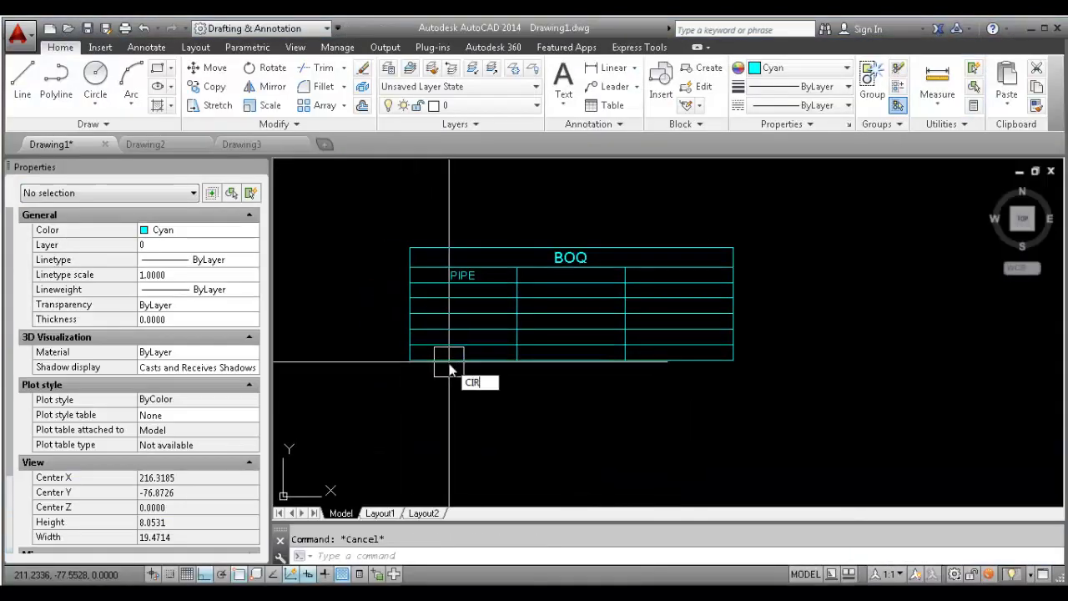
key(Return)
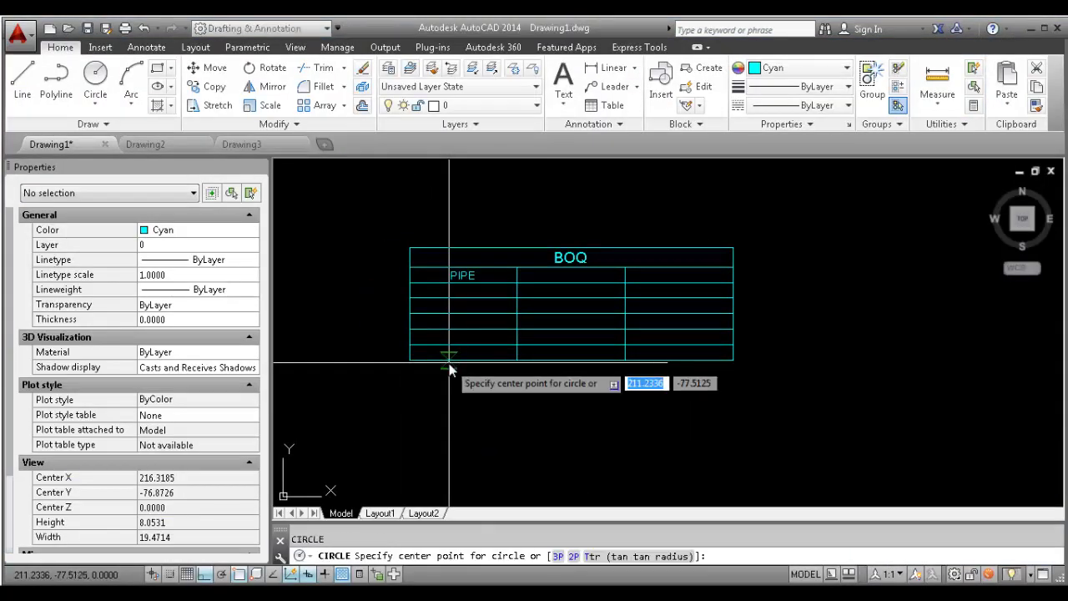
click(634, 426)
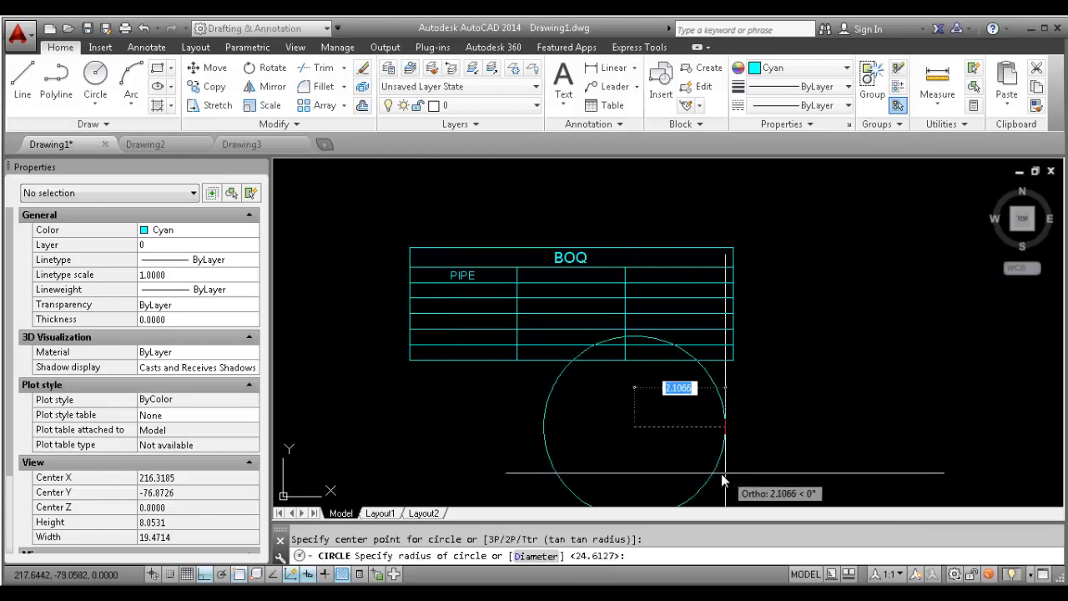
key(Escape)
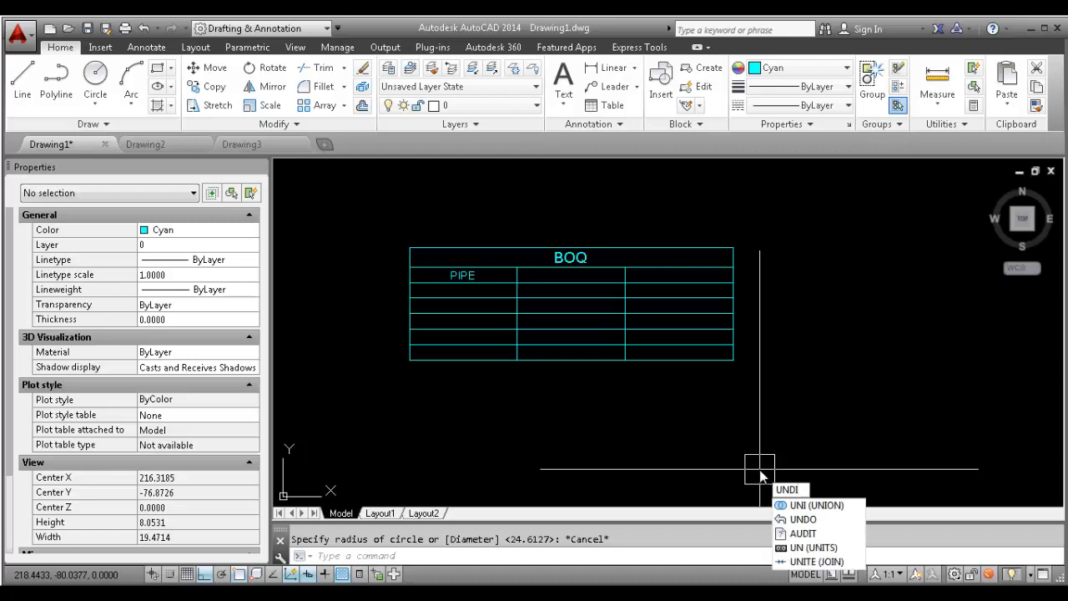
Disable the CIRCLE command with UNDEFINE
text(EFINE)
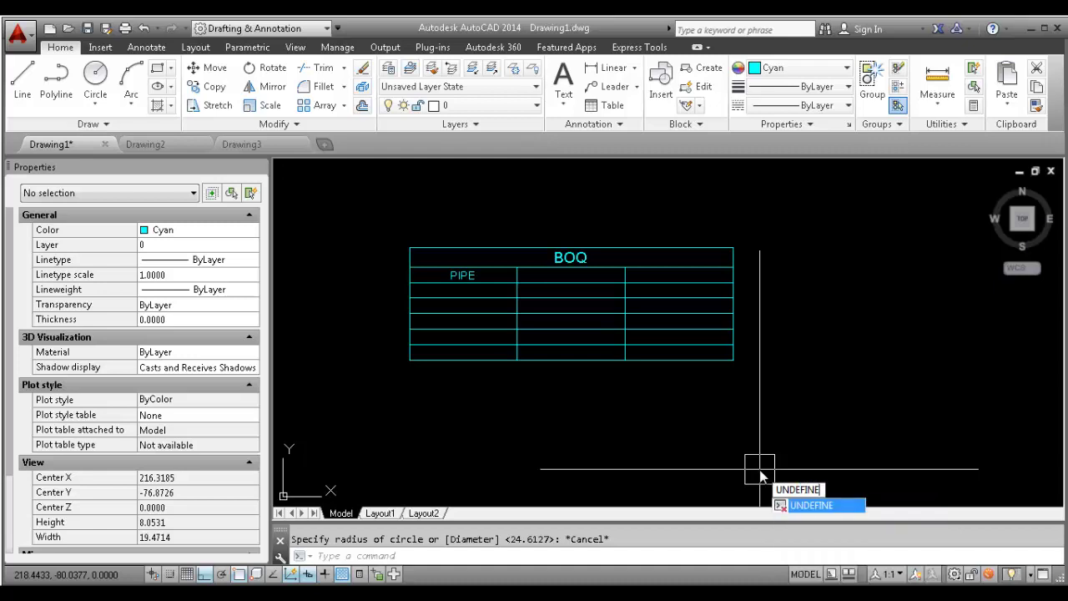
key(Return)
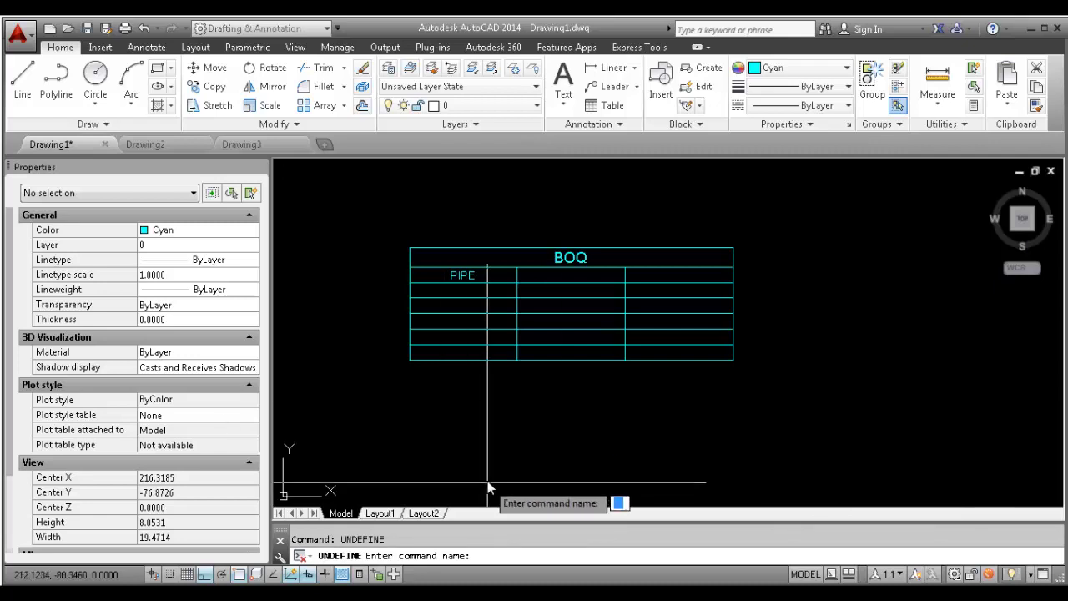
middle_drag(488, 480, 488, 413)
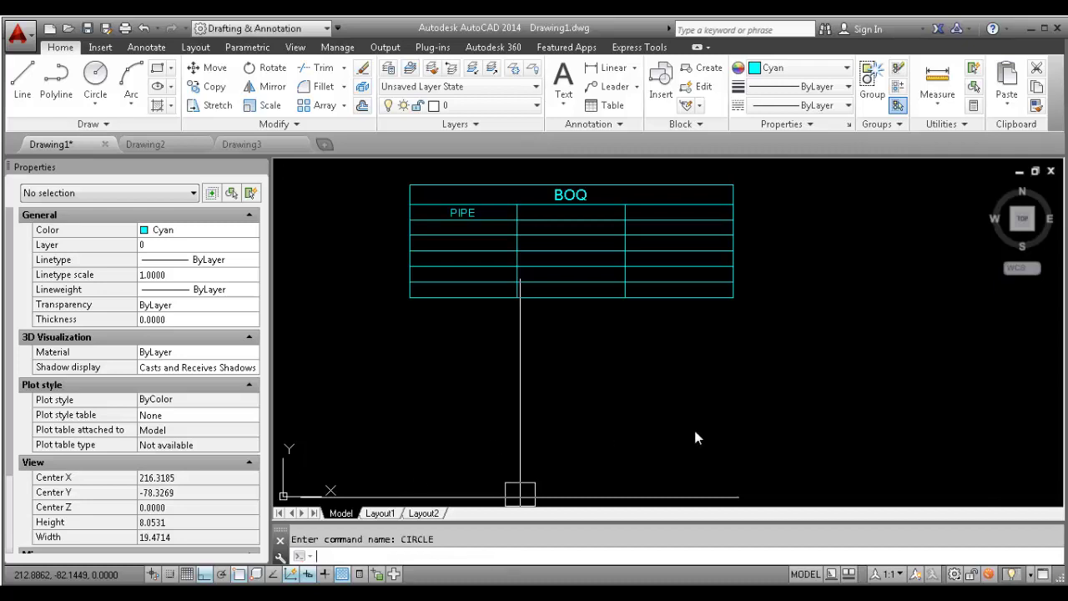
key(Escape)
middle_drag(737, 430, 650, 427)
text(ct o)
key(Return)
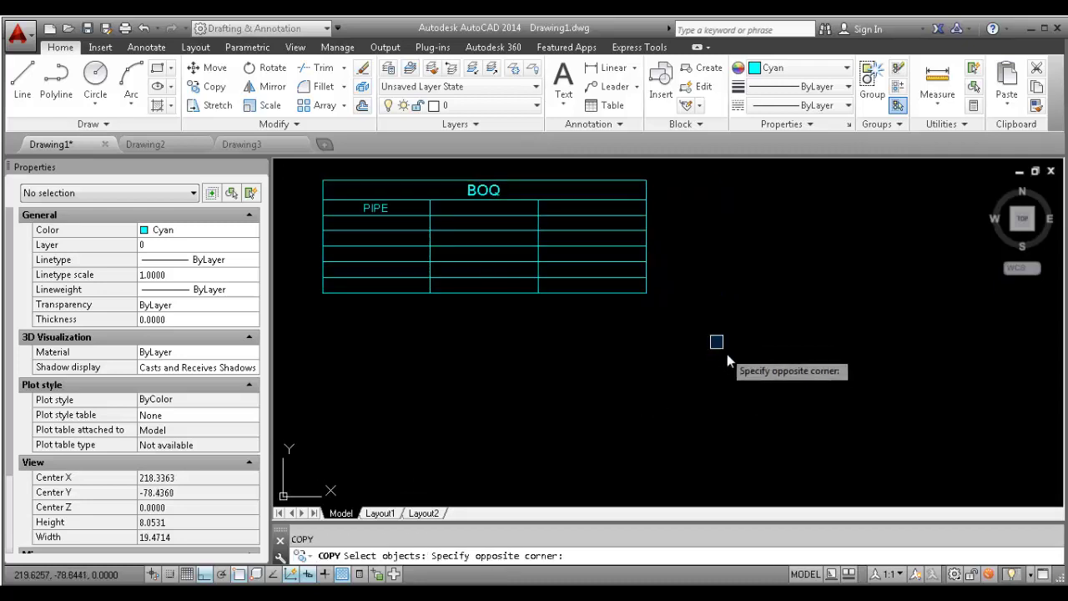
click(704, 363)
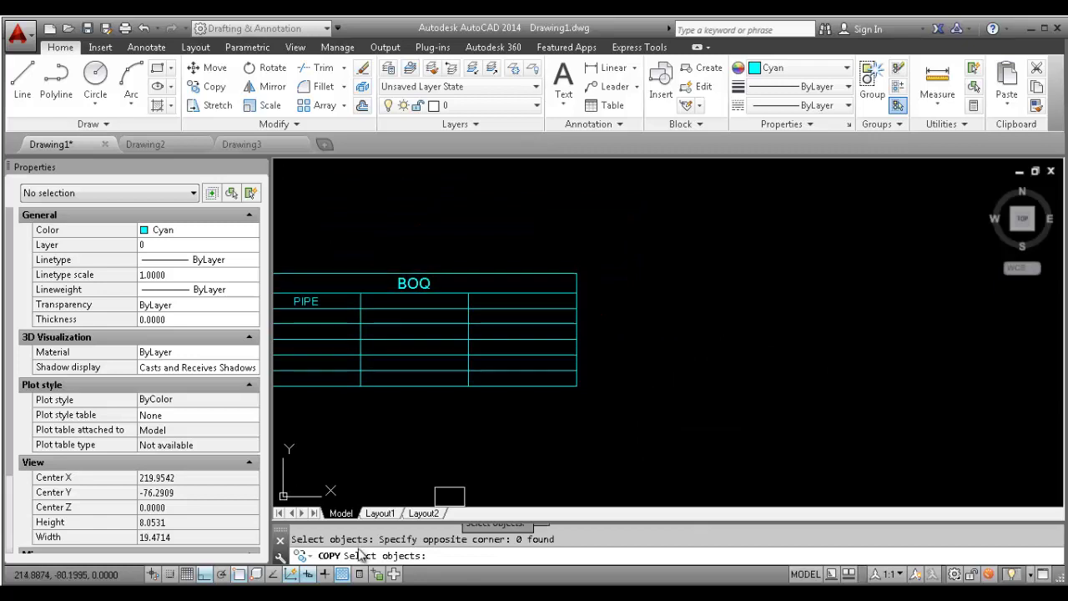
scroll(600, 449, up, 2)
scroll(600, 449, down, 2)
key(Escape)
middle_drag(615, 418, 642, 425)
text(c)
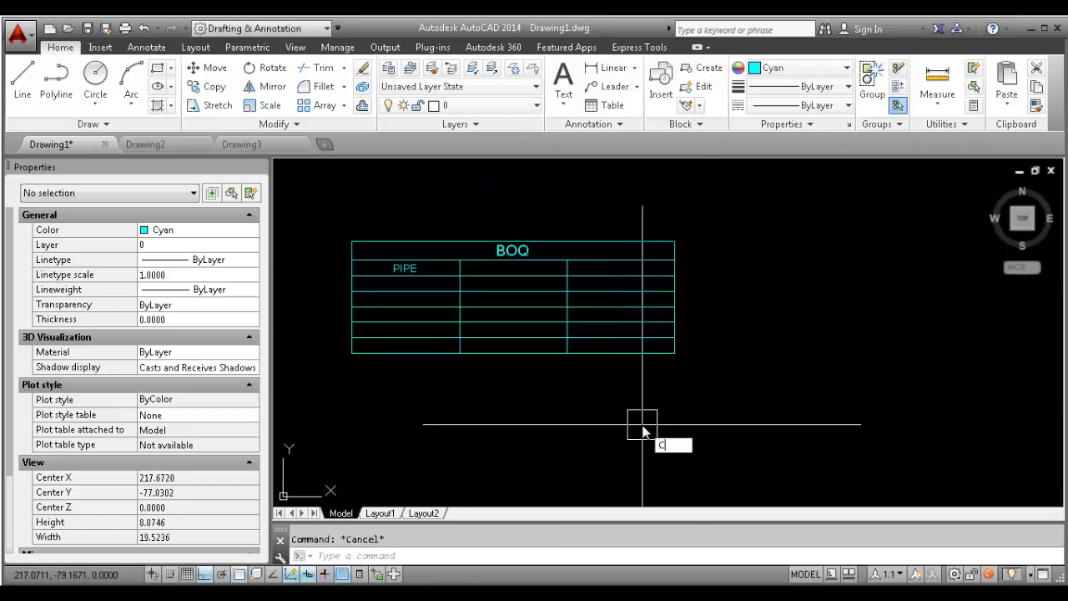
text(o)
key(Return)
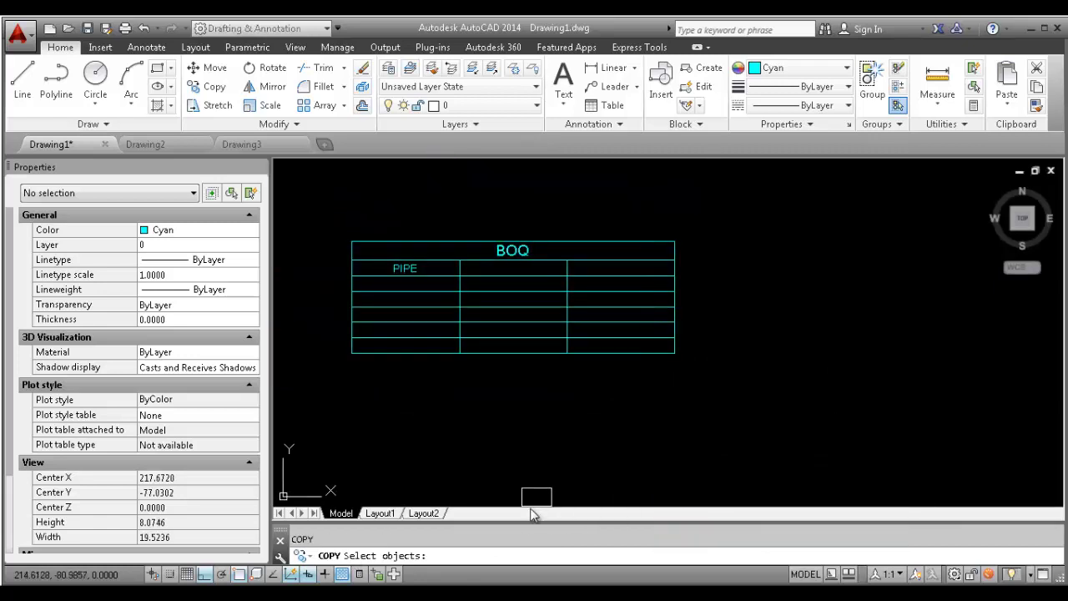
scroll(441, 501, up, 2)
scroll(582, 389, down, 4)
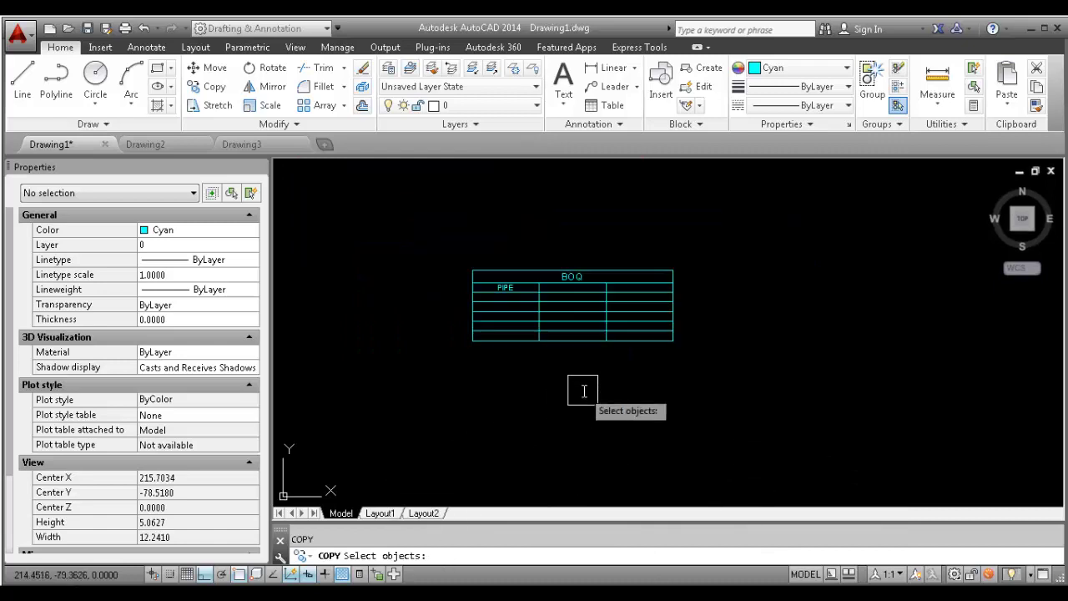
middle_drag(737, 360, 701, 387)
key(Escape)
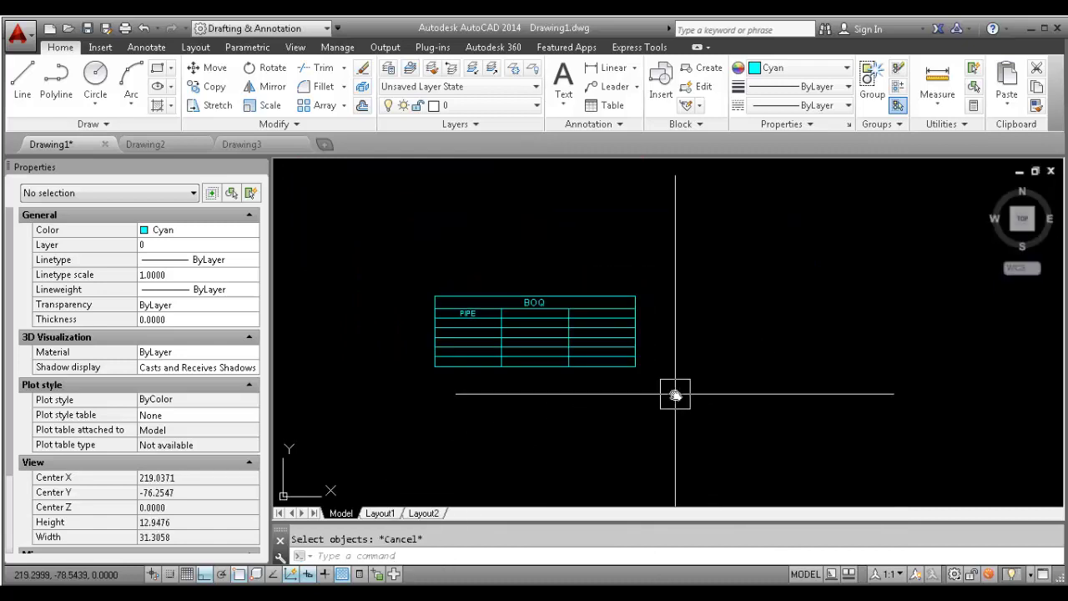
Switch to Word, highlight the UNDEFINE entry in the command list in green, and return to AutoCAD
scroll(557, 430, up, 2)
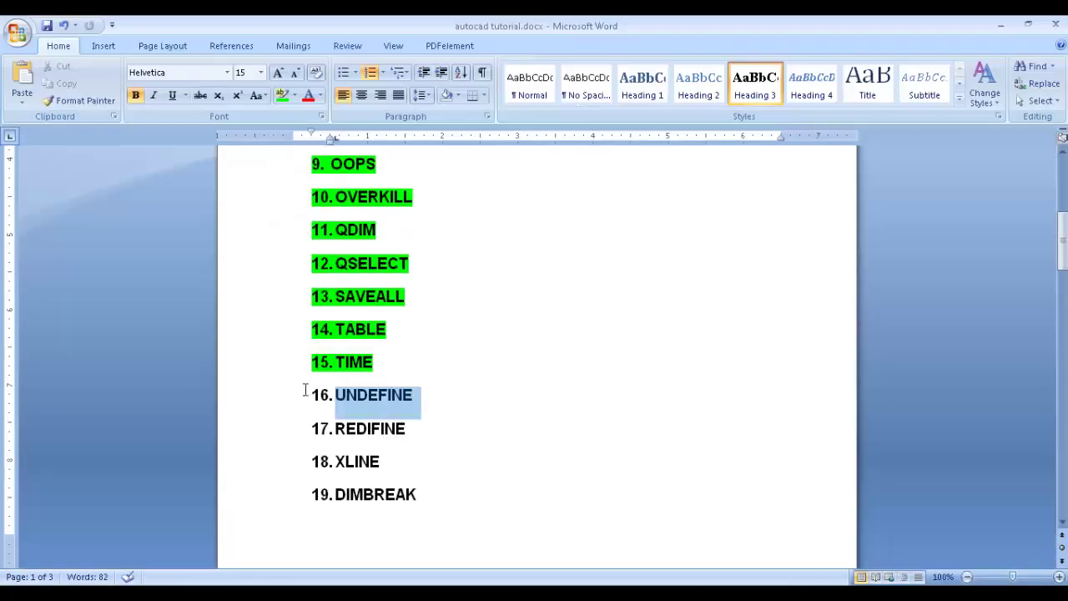
click(281, 97)
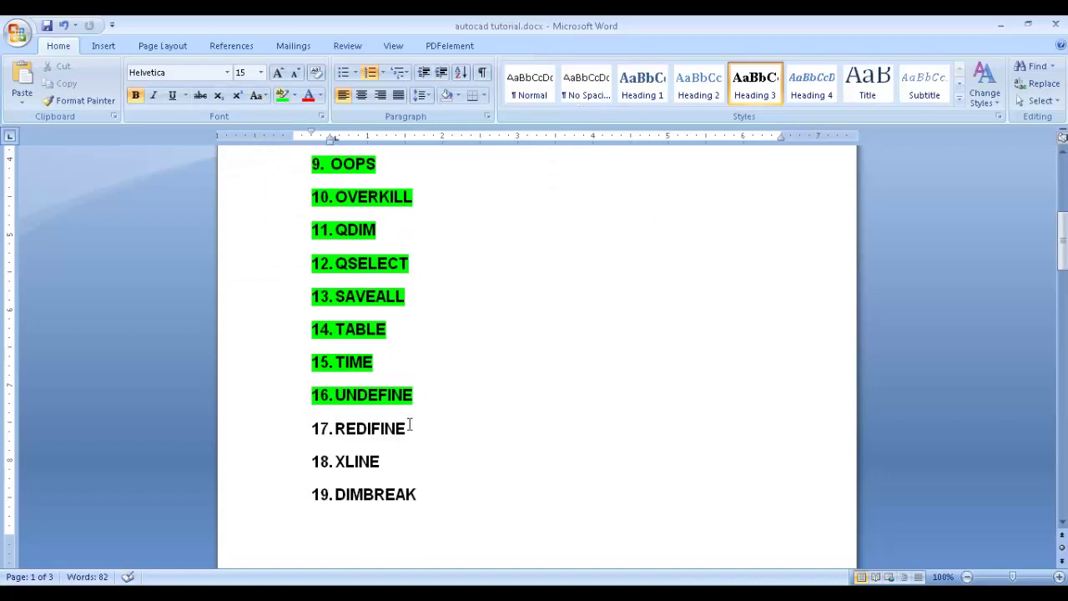
click(1002, 26)
Restore the CIRCLE command with REDEFINE
text(RE)
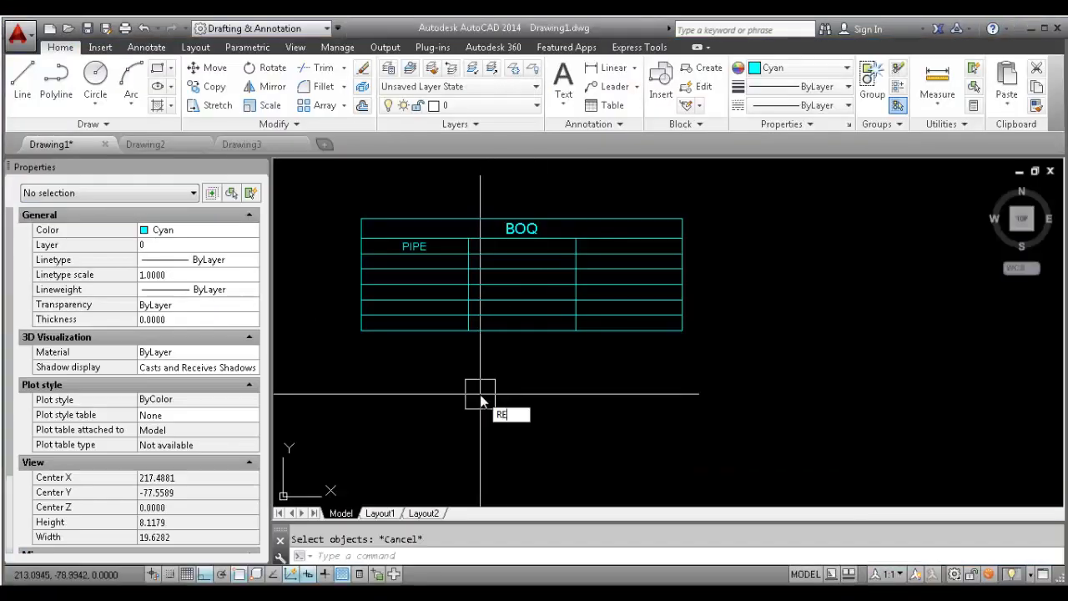
text(DI)
text(E)
key(BackSpace)
key(BackSpace)
text(E)
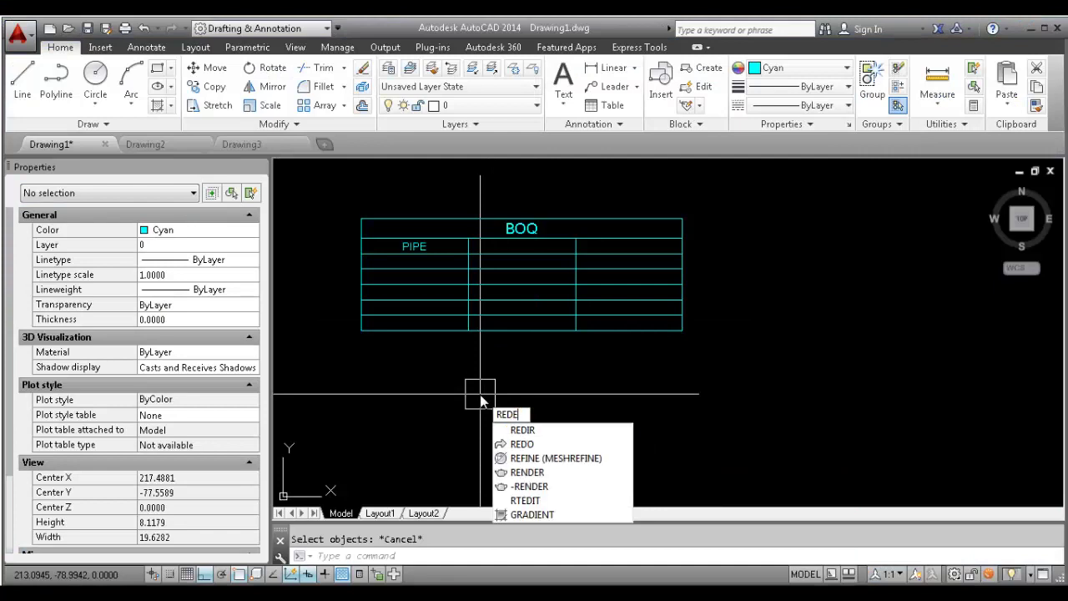
text(FI)
key(Return)
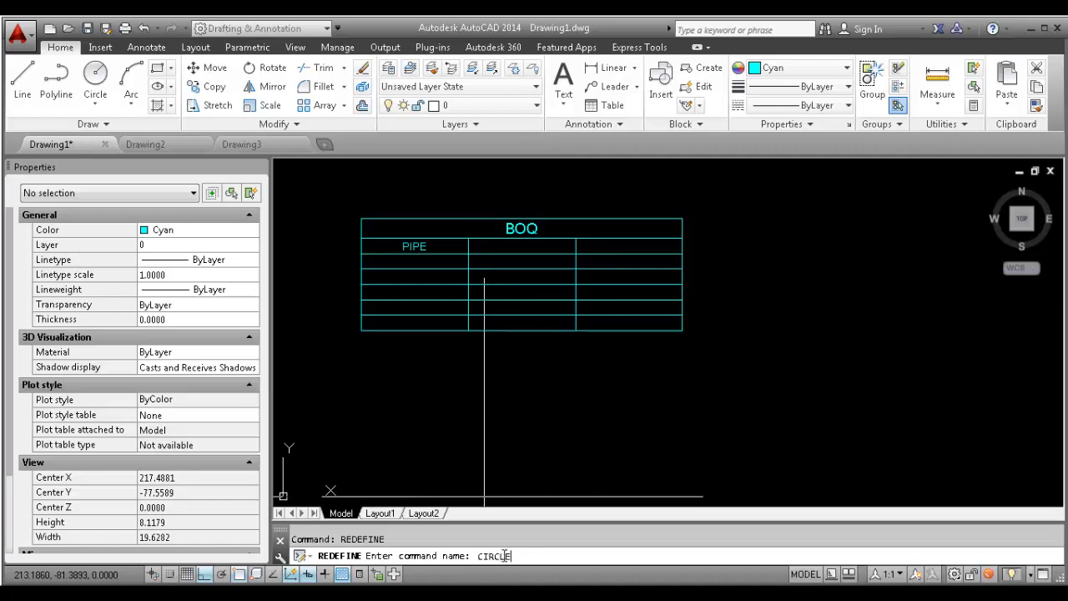
Draw two circles of similar size, one overlapping the table's lower-right corner and the other to its right, clear of the table
text(c)
key(Return)
click(690, 375)
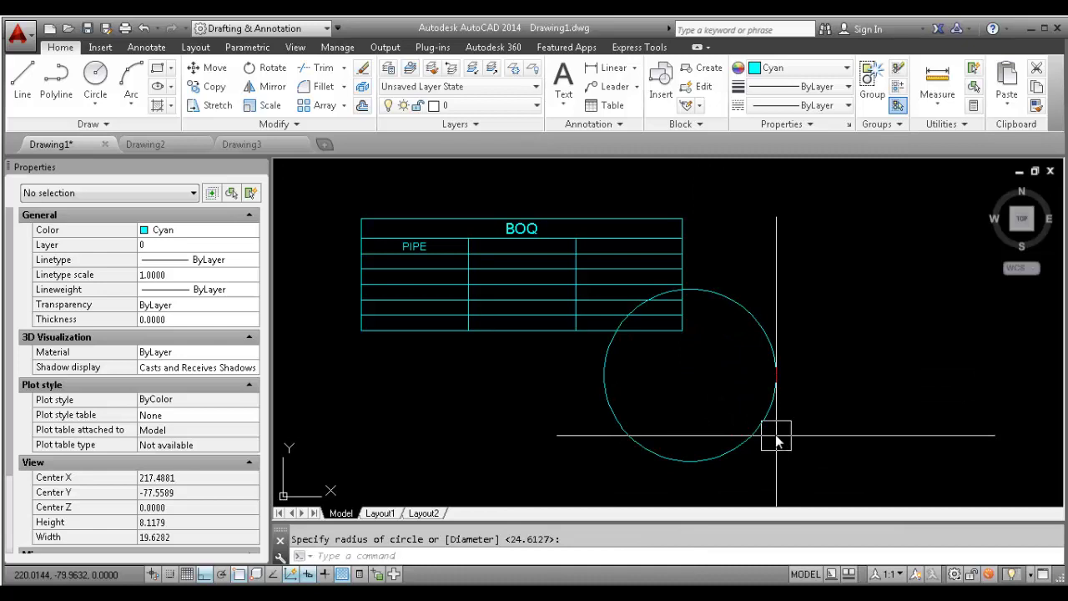
click(775, 383)
key(Escape)
text(c)
key(Return)
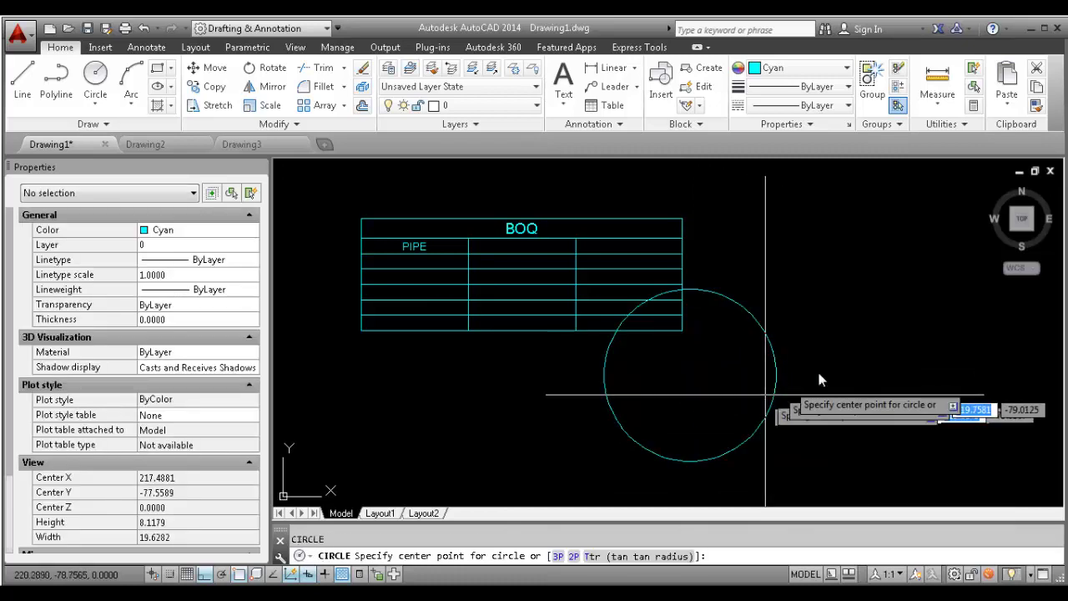
click(872, 326)
click(946, 405)
key(Escape)
middle_drag(854, 403, 774, 408)
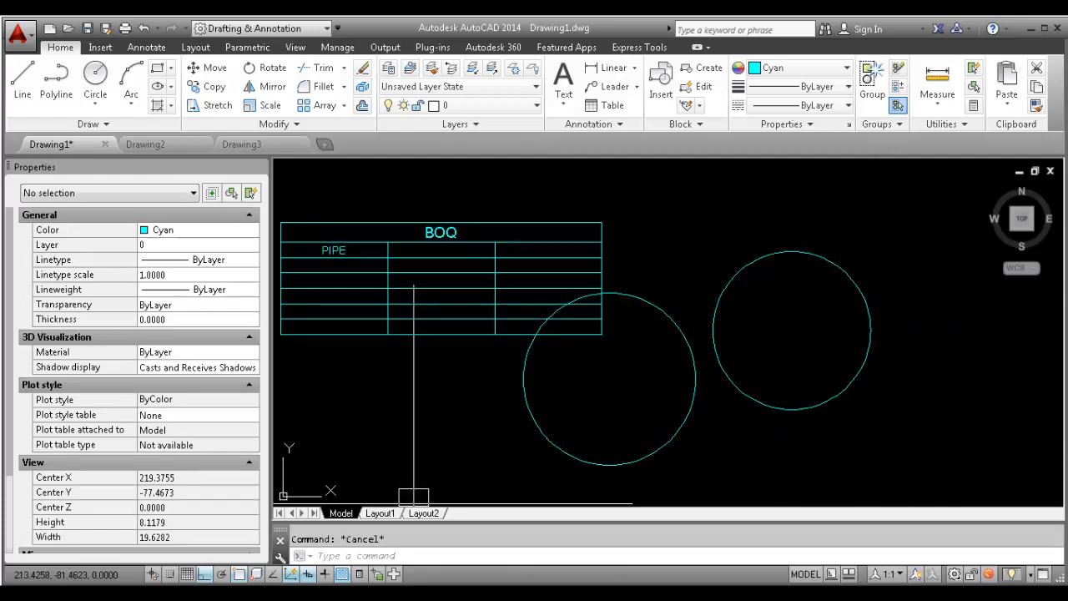
Switch to Word, highlight the REDIFINE entry in the command list in green, and return to an empty area of the AutoCAD drawing
key(alt+Tab)
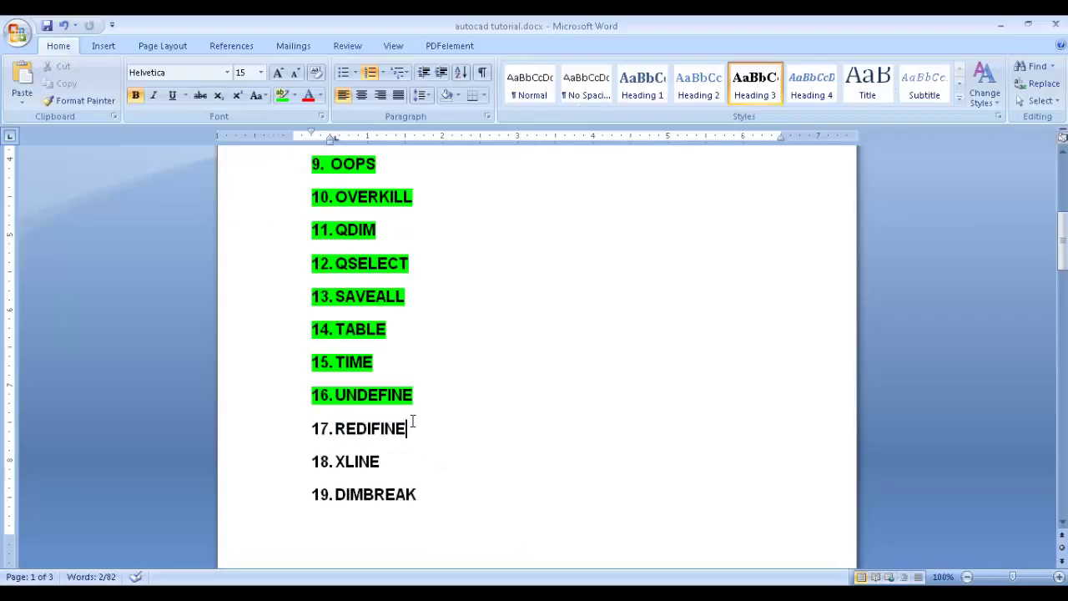
click(282, 95)
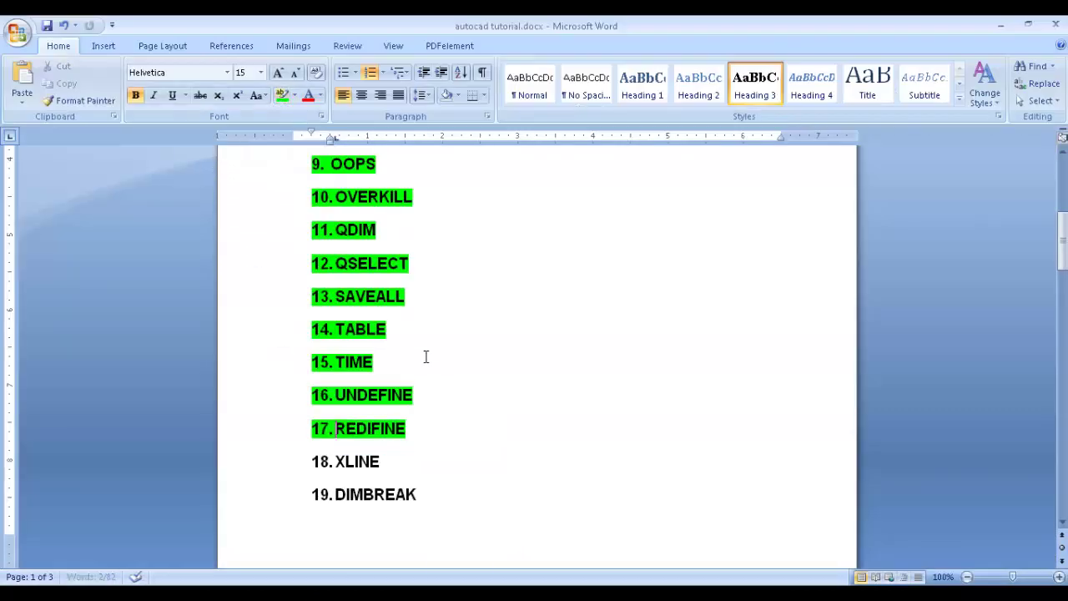
click(403, 443)
scroll(403, 443, down, 1)
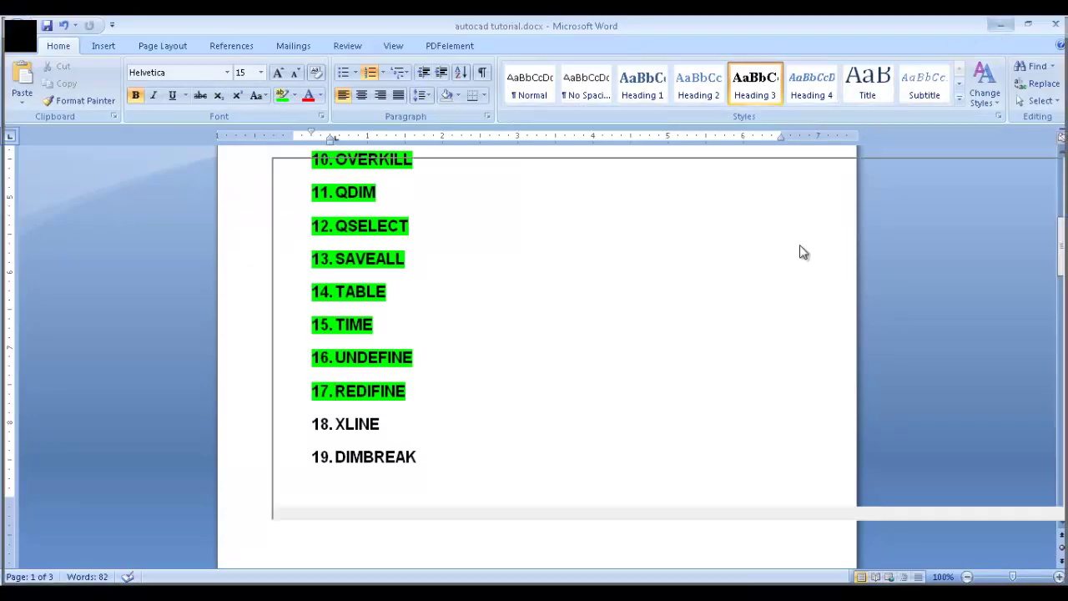
key(alt+Tab)
scroll(474, 440, down, 5)
middle_drag(705, 292, 617, 391)
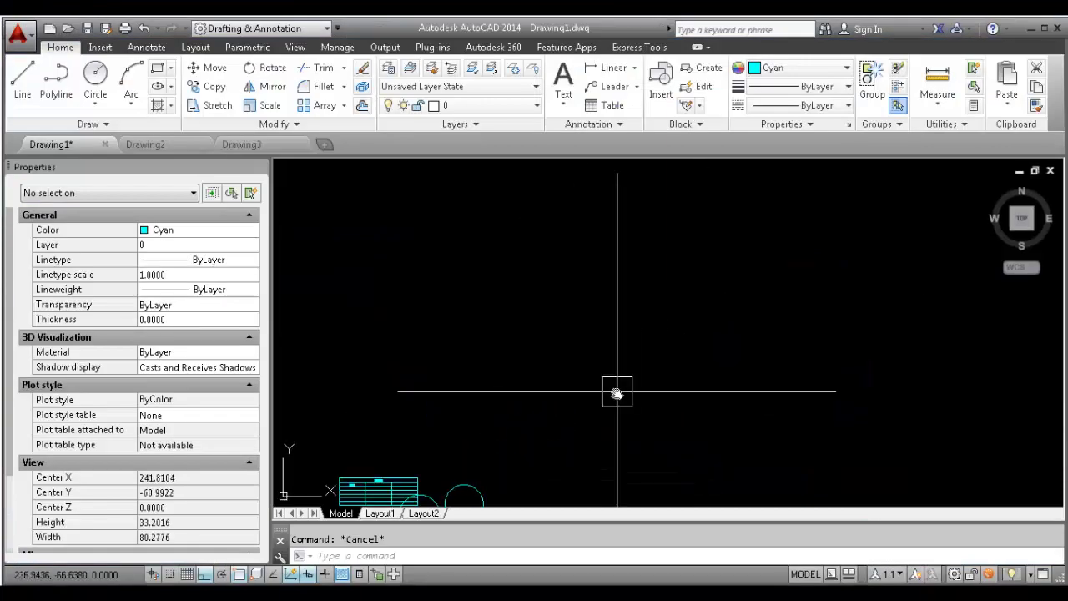
Draw two separate rectangles above the table, the second one higher and to the right of the first
key(Return)
click(403, 310)
click(526, 371)
middle_drag(735, 312, 660, 399)
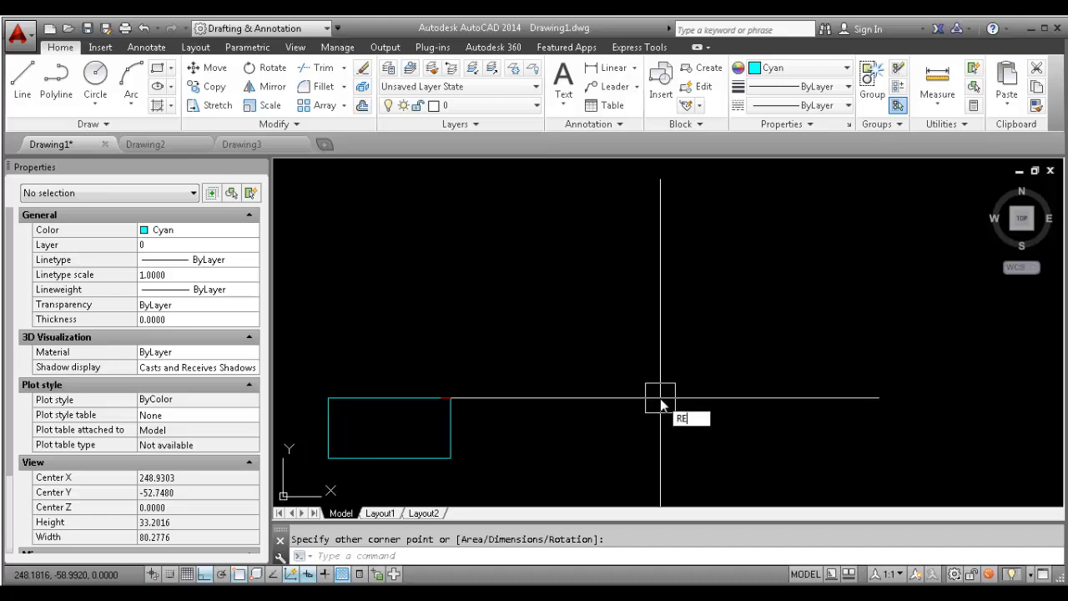
text(C)
key(Return)
click(636, 284)
click(769, 317)
Draw a third rectangle about 19 by 5.6 units, lower and to the right of the second one
text(R)
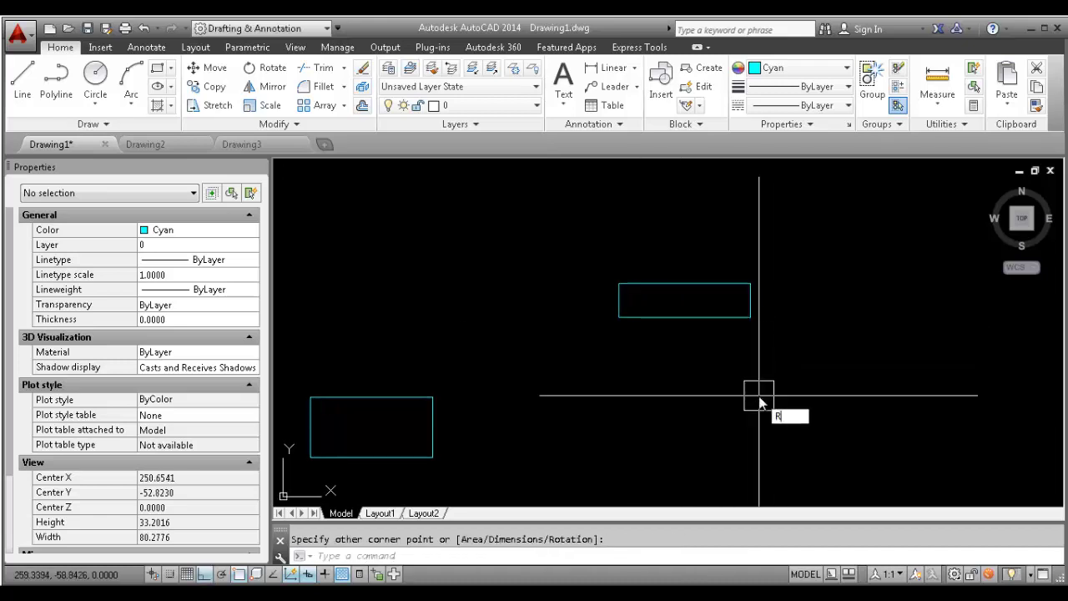
text(EC)
key(Return)
click(848, 388)
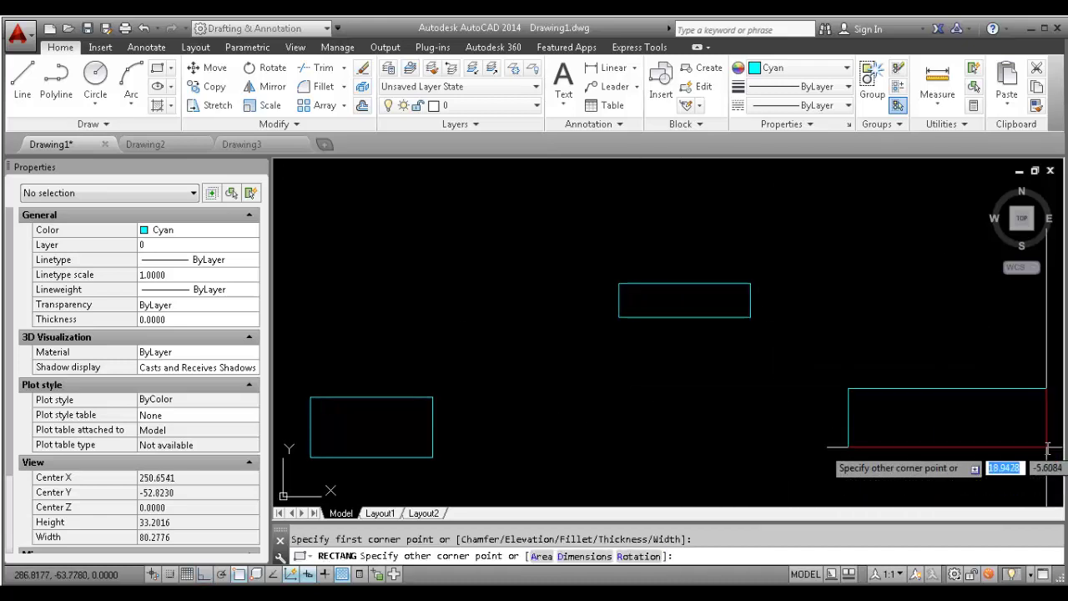
click(1047, 448)
Draw a horizontal construction line with XLINE through the upper-right corner of the leftmost rectangle
scroll(918, 457, down, 2)
text(XL)
key(Return)
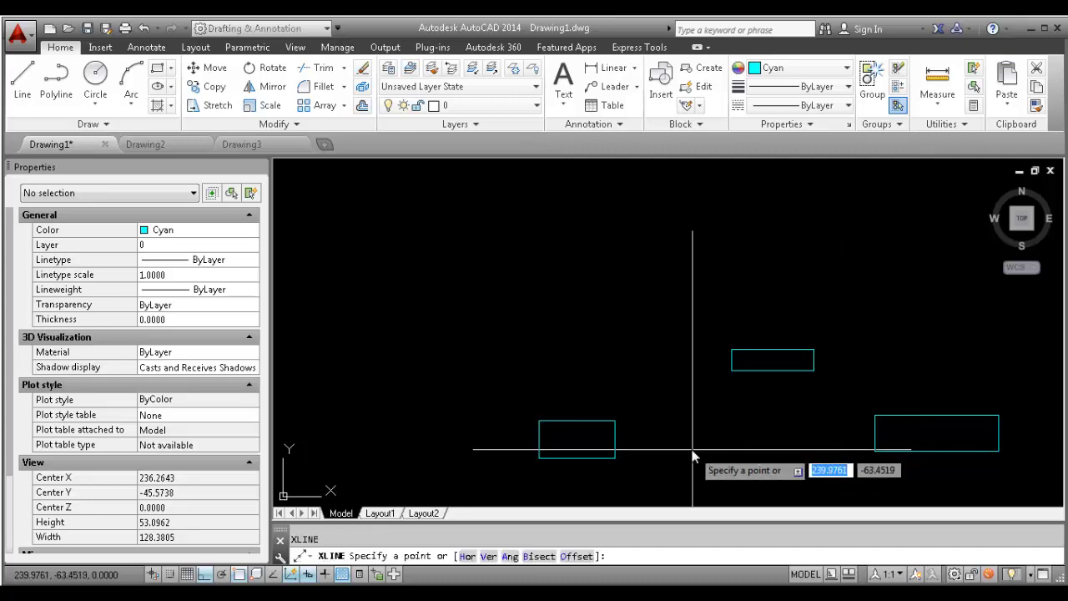
middle_drag(606, 413, 559, 374)
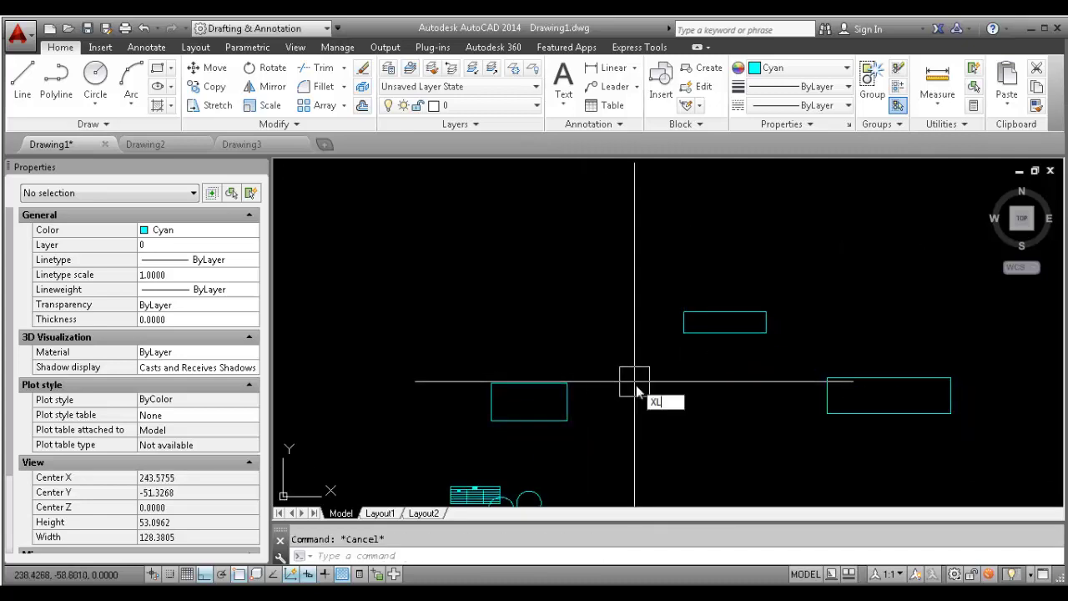
scroll(586, 399, up, 2)
click(558, 372)
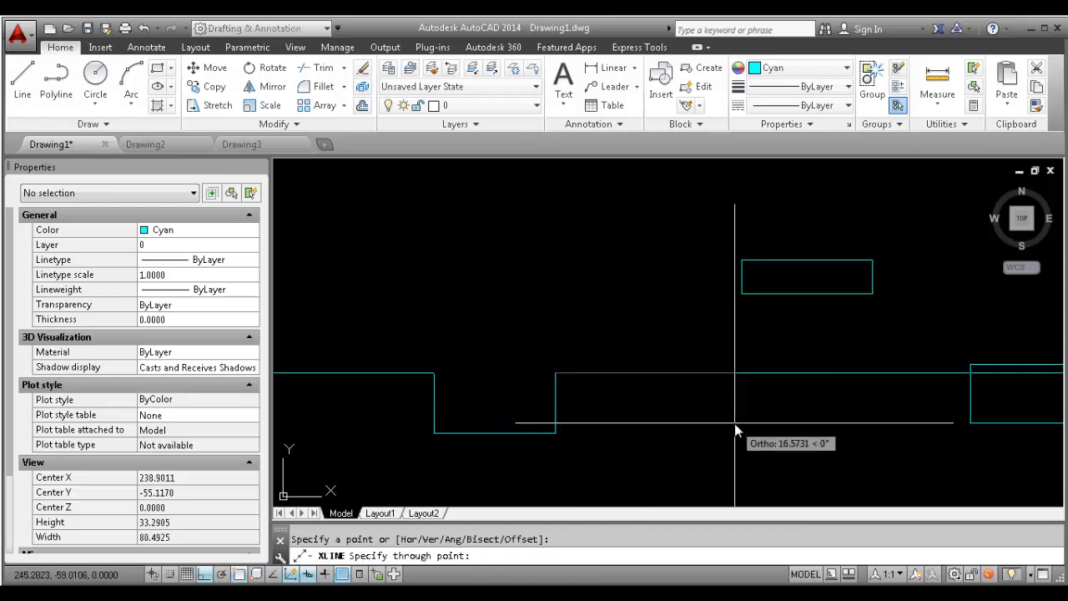
click(734, 427)
key(Escape)
Draw a vertical construction line through the same upper-right corner of the leftmost rectangle
scroll(635, 380, down, 6)
key(Return)
scroll(642, 350, up, 6)
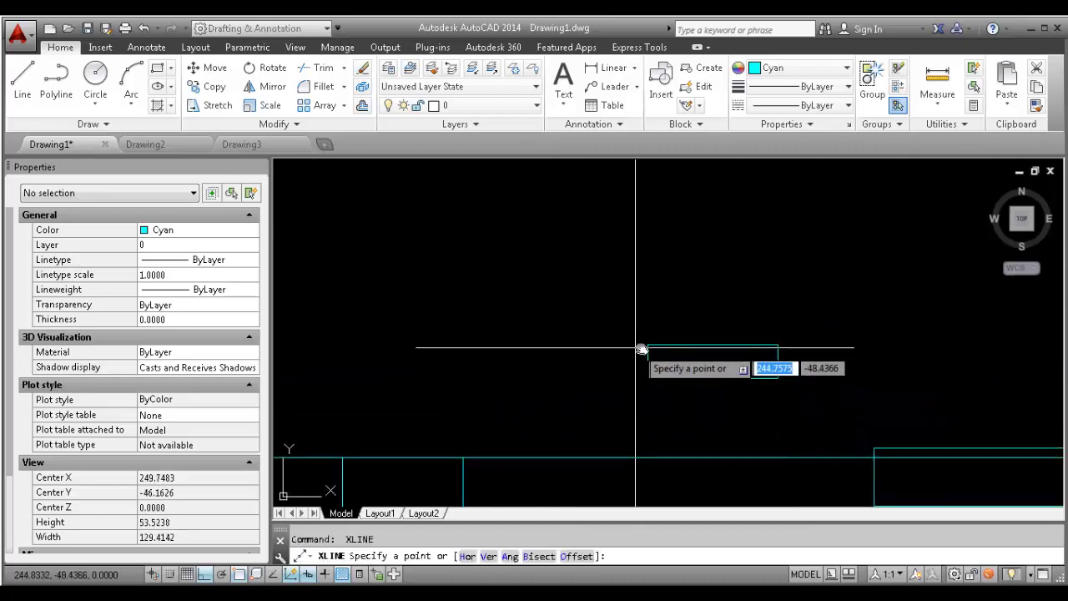
middle_drag(643, 341, 543, 342)
click(594, 351)
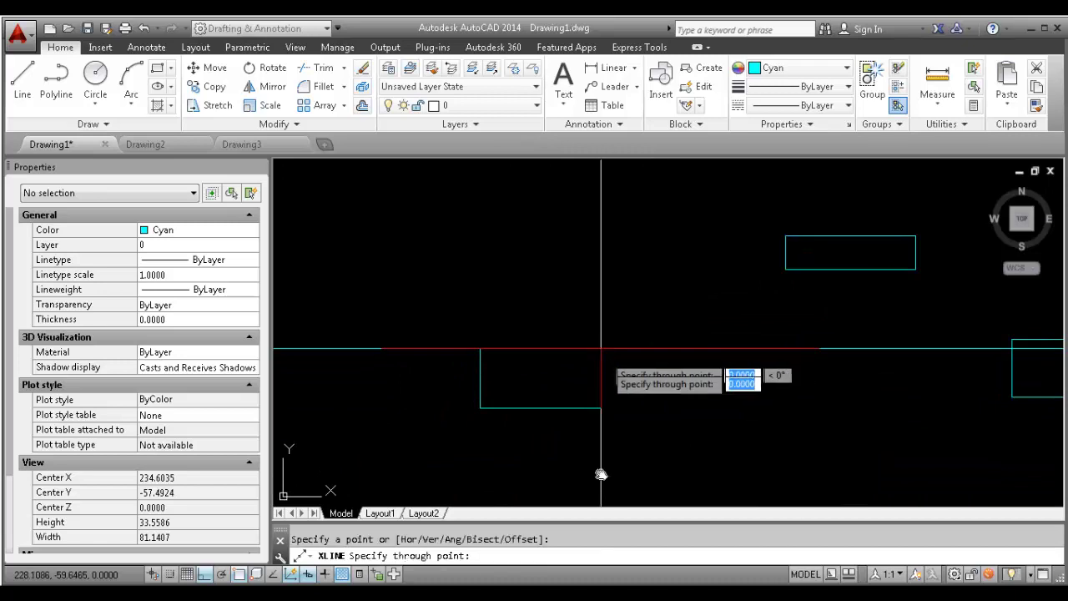
scroll(643, 432, down, 4)
click(690, 436)
key(Escape)
Move the upper rectangle horizontally by its lower-right corner so its right edge lies on the vertical construction line
middle_drag(681, 389, 683, 320)
scroll(680, 369, down, 6)
scroll(691, 362, up, 7)
click(684, 328)
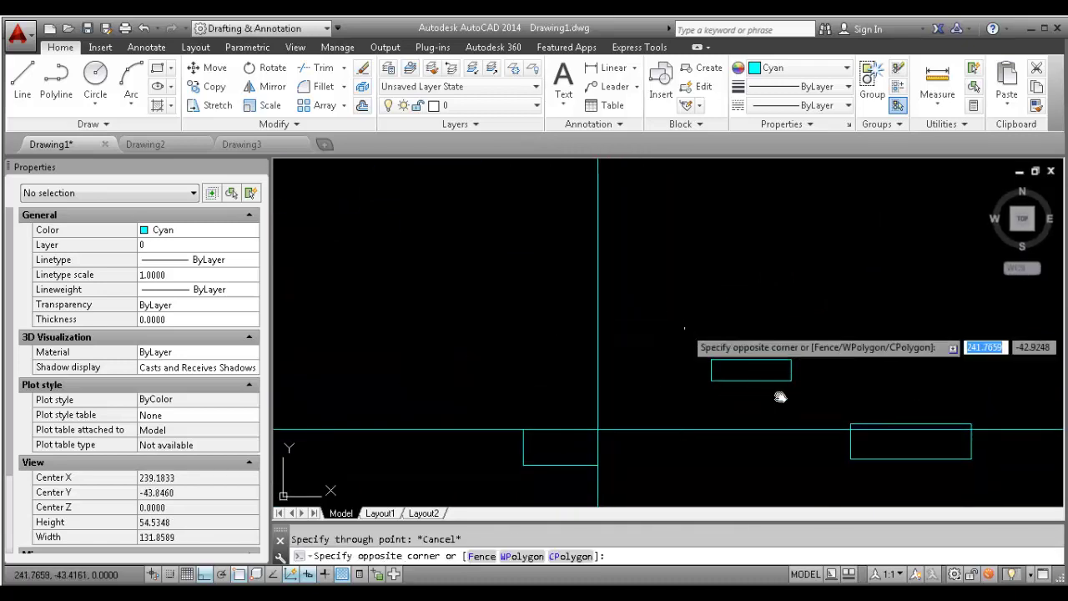
click(841, 398)
text(m)
key(space)
scroll(768, 394, up, 2)
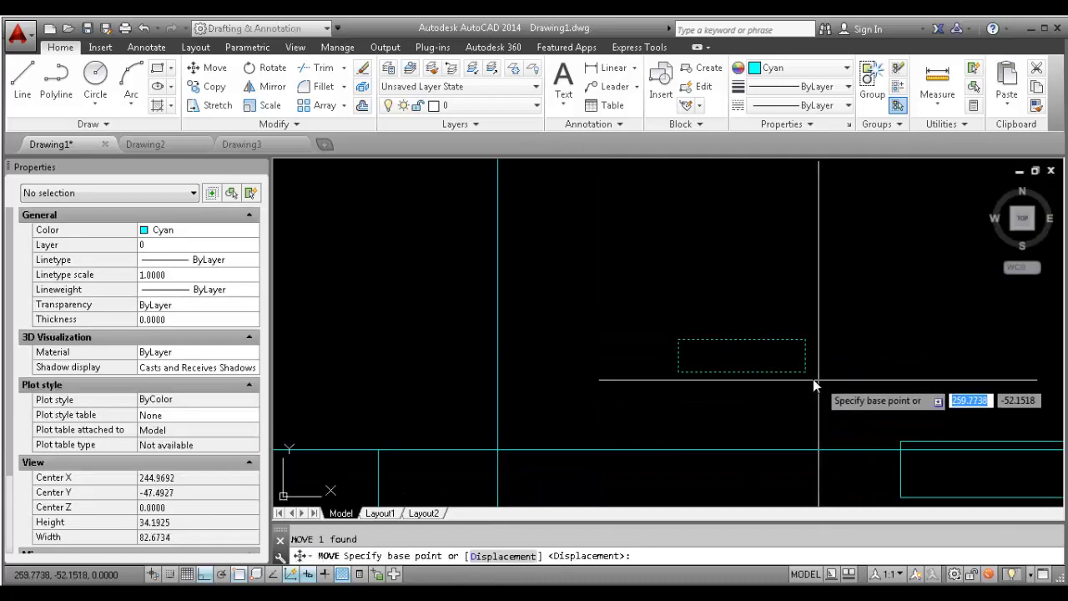
click(807, 374)
click(499, 373)
key(Escape)
Move the rightmost rectangle vertically so its top edge lies on the horizontal construction line
scroll(616, 417, down, 2)
middle_drag(657, 392, 651, 348)
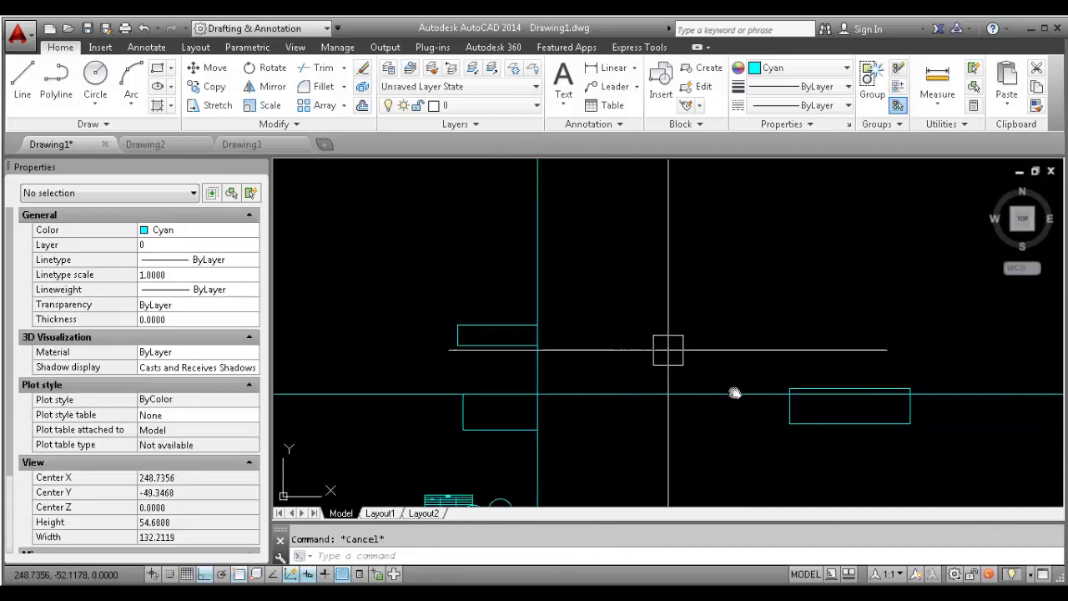
click(806, 421)
middle_drag(926, 440, 817, 448)
text(m)
key(Return)
scroll(699, 431, up, 3)
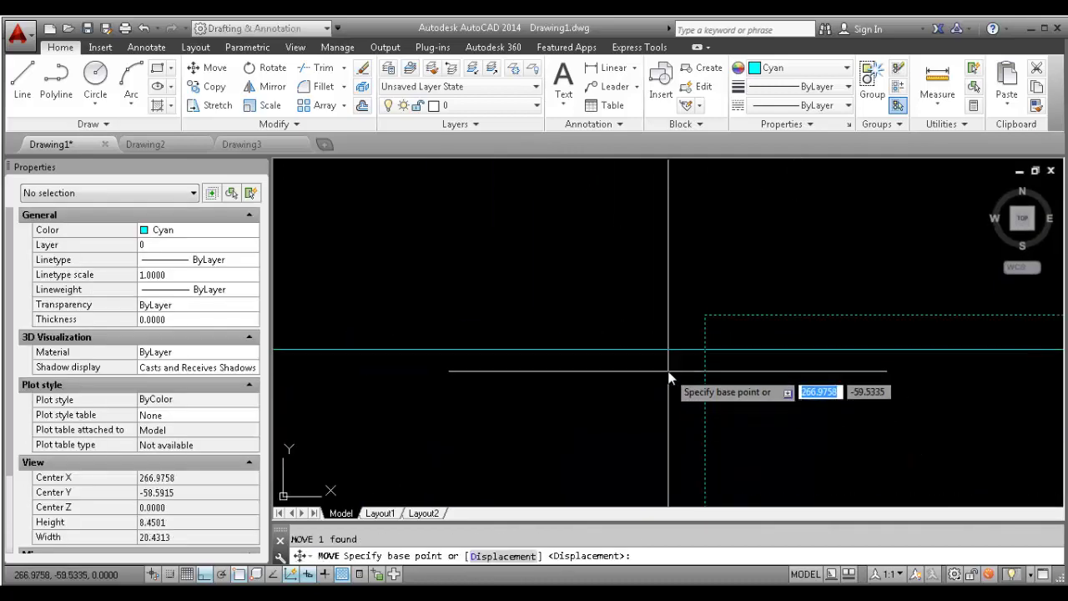
click(727, 287)
Draw a second horizontal construction line in the empty space above all the drawn objects
scroll(727, 334, down, 6)
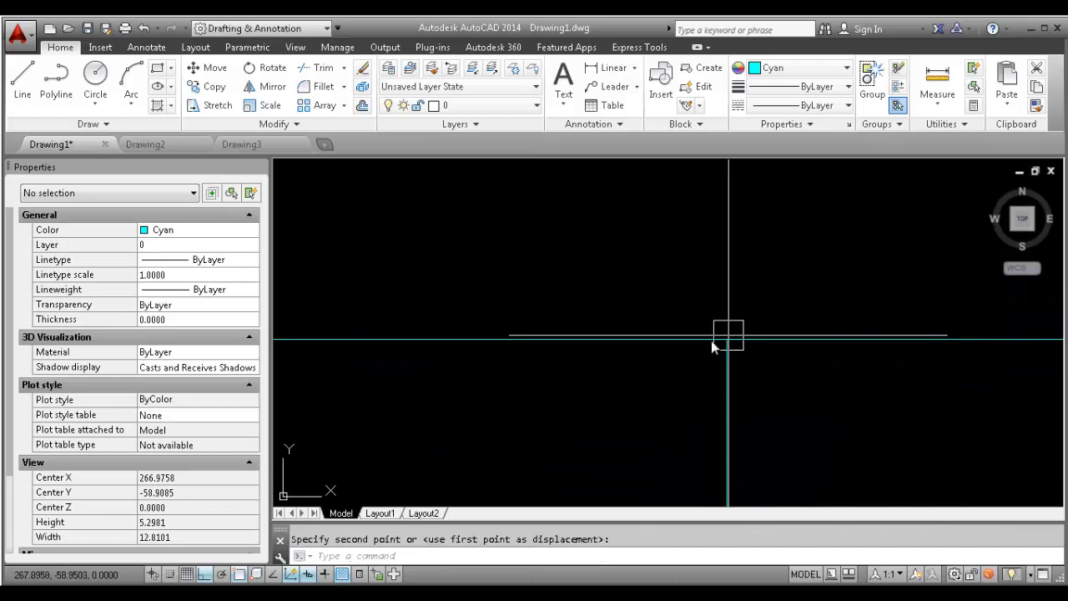
middle_drag(502, 368, 637, 367)
text(x)
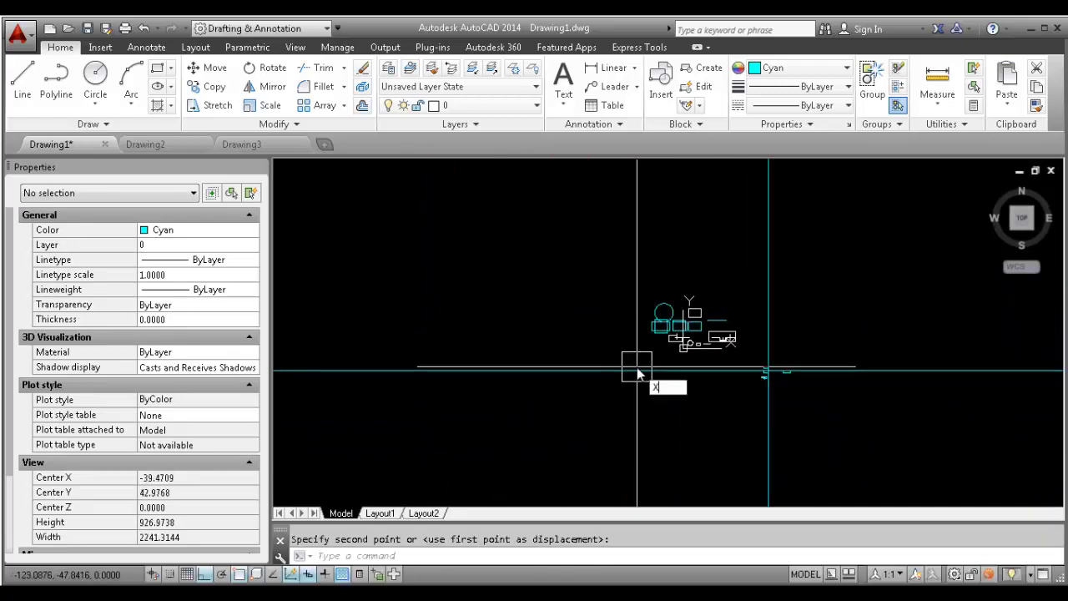
text(l)
key(Return)
click(392, 230)
click(699, 284)
key(Escape)
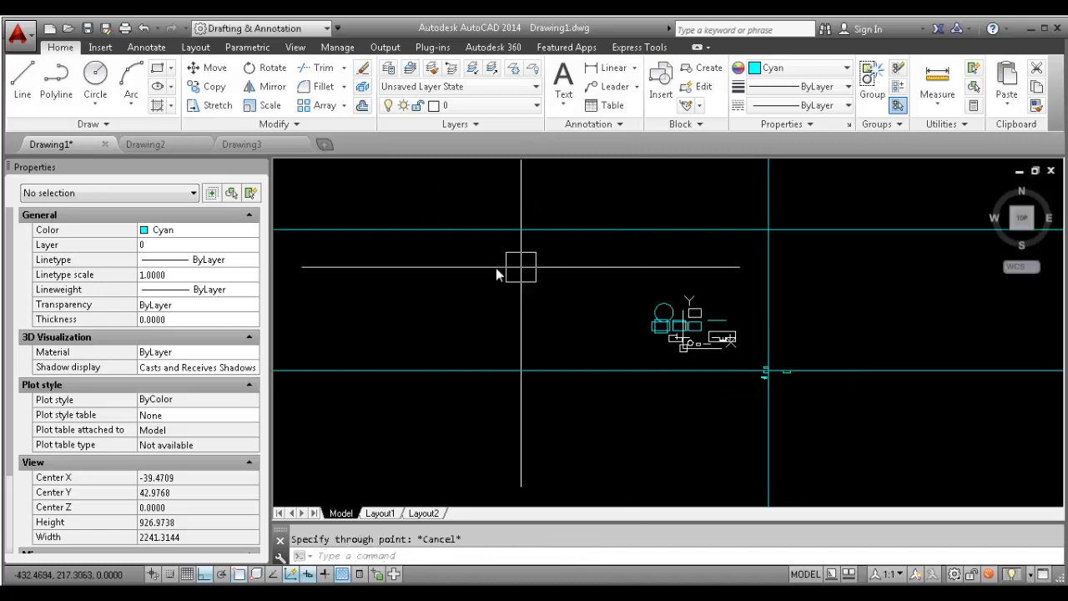
Draw a second vertical construction line to the left of all the drawn objects
key(Return)
click(486, 269)
click(492, 447)
key(Escape)
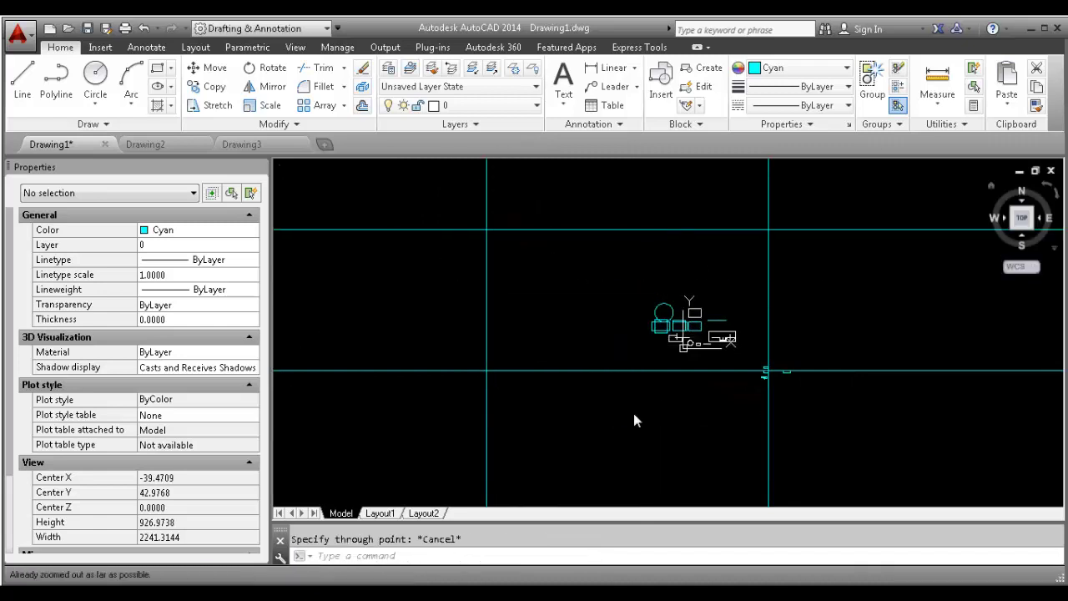
Select all four construction lines with two crossing windows and erase them
middle_drag(540, 269, 562, 321)
scroll(554, 214, up, 4)
scroll(565, 236, down, 2)
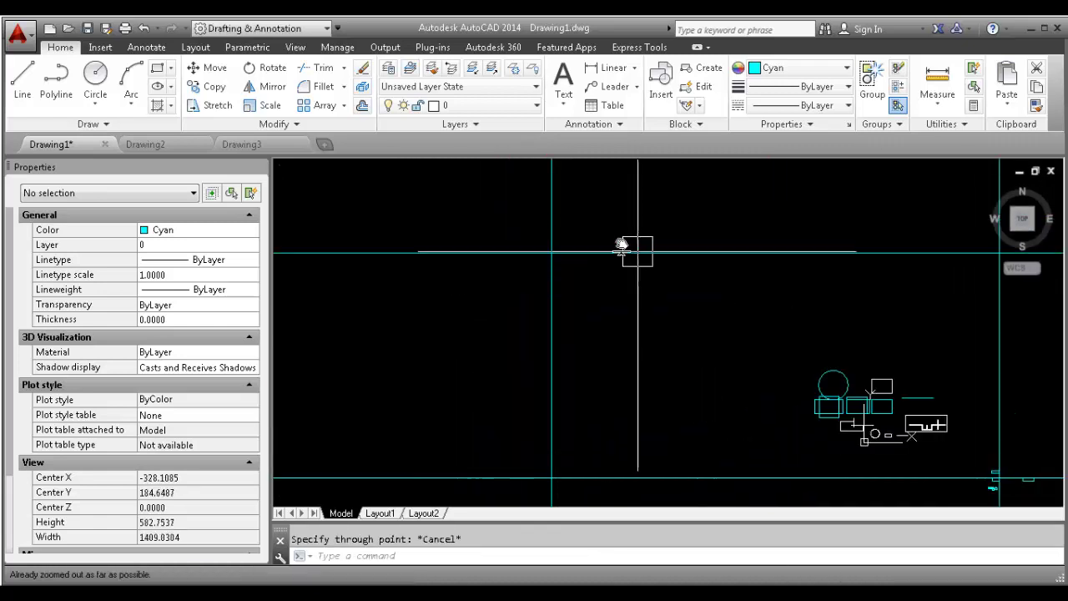
middle_drag(711, 283, 574, 298)
scroll(662, 425, up, 2)
scroll(645, 316, down, 2)
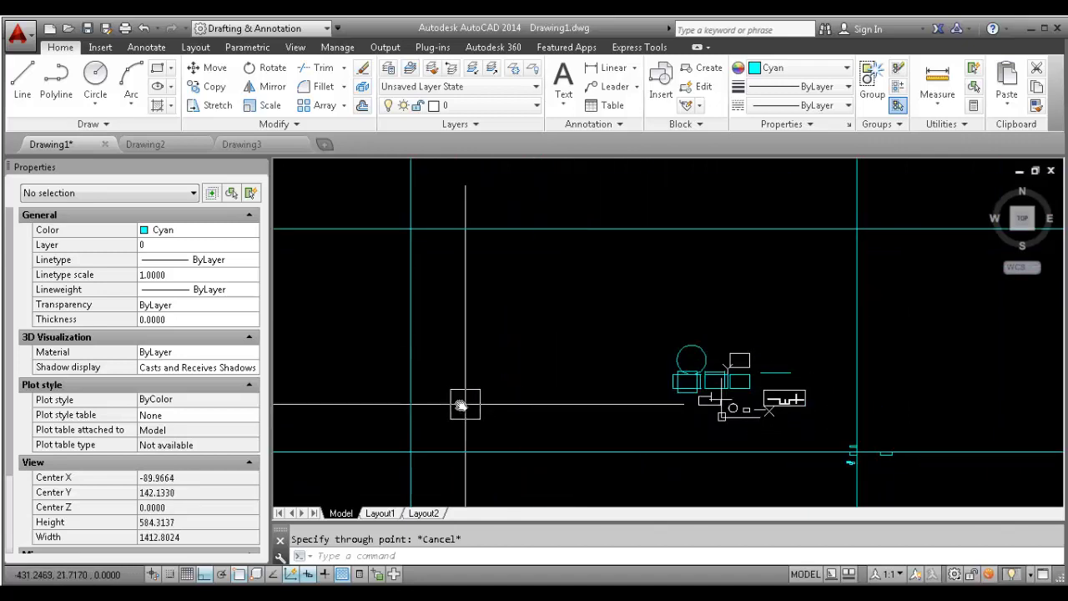
middle_drag(459, 403, 482, 365)
scroll(577, 366, down, 1)
click(551, 425)
click(393, 336)
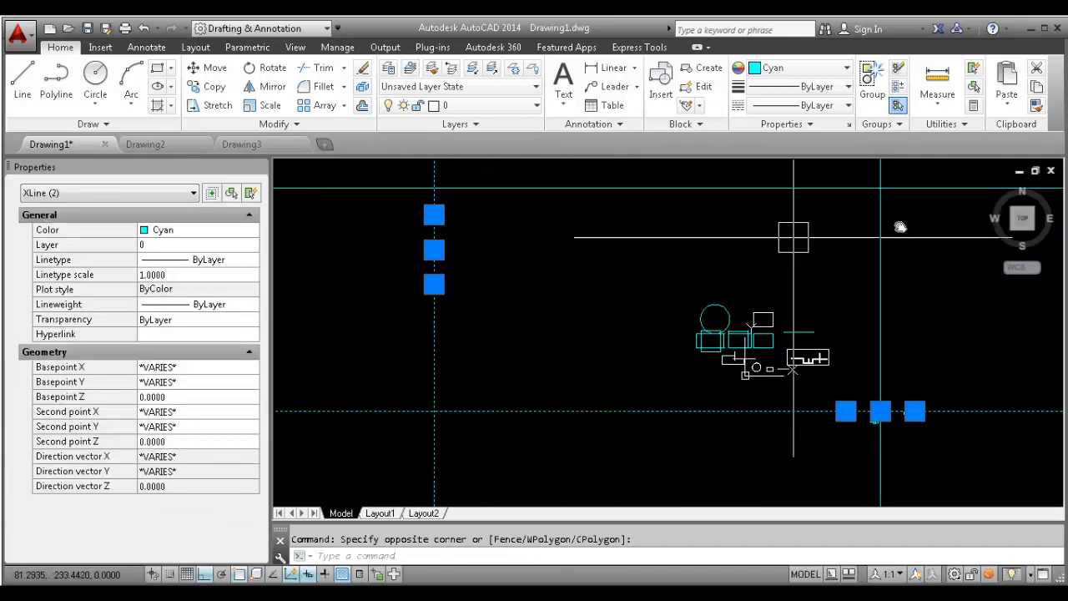
middle_drag(915, 232, 838, 370)
click(840, 369)
click(715, 290)
key(Delete)
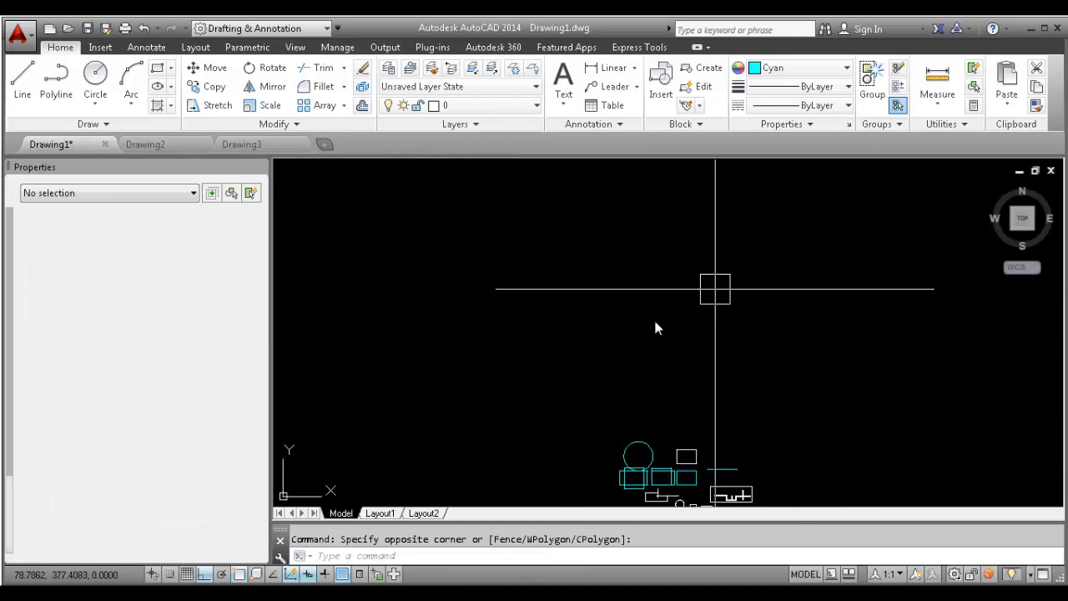
Switch to Word, highlight the XLINE entry in the command list in green, and return to AutoCAD
scroll(701, 400, up, 4)
scroll(701, 401, down, 5)
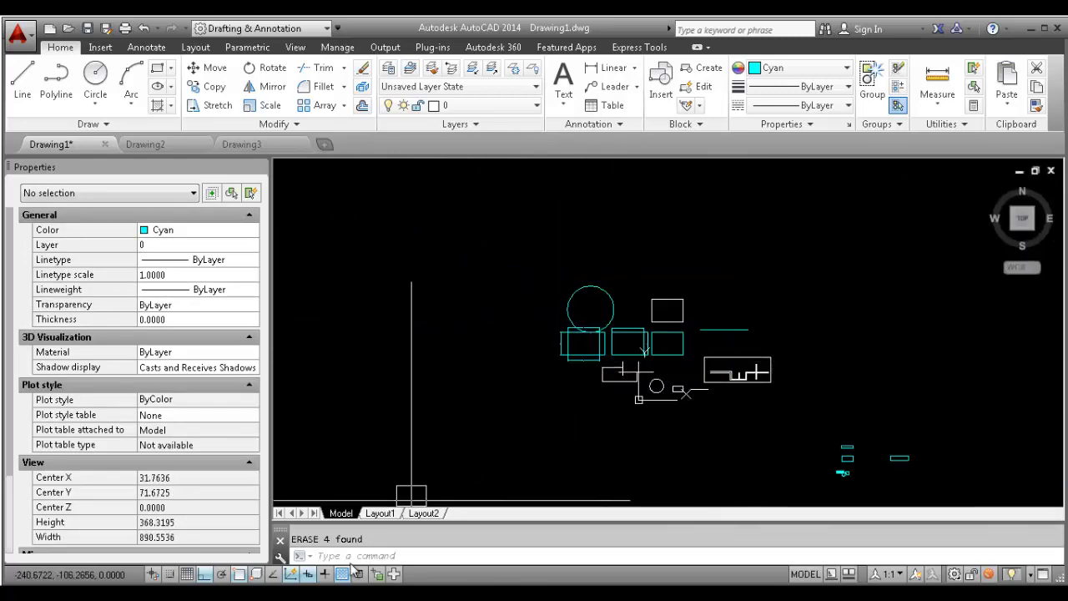
key(alt+Tab)
drag(408, 429, 335, 391)
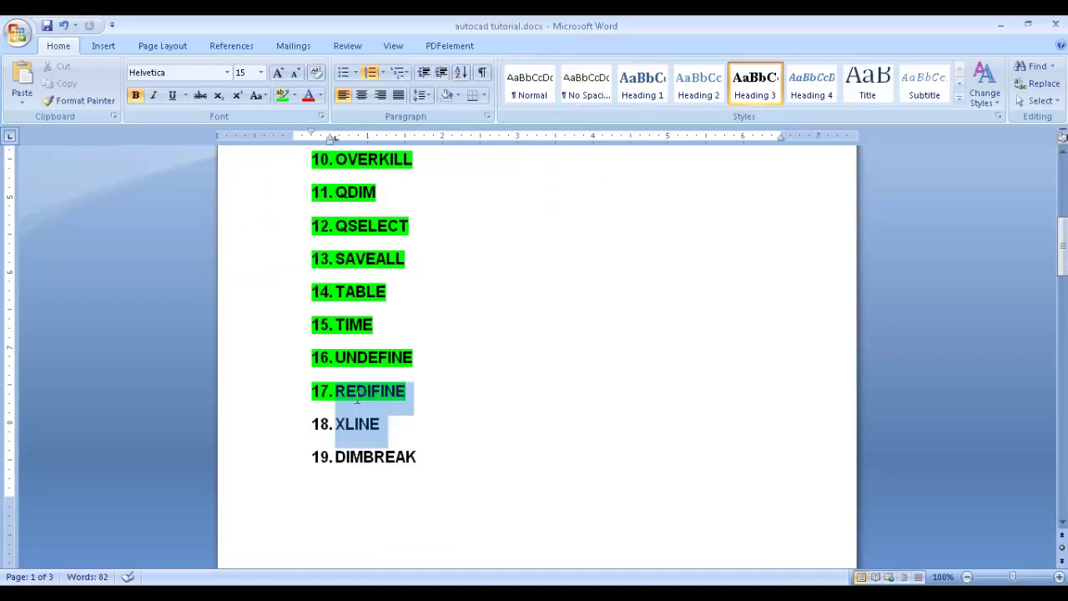
click(283, 95)
key(Left)
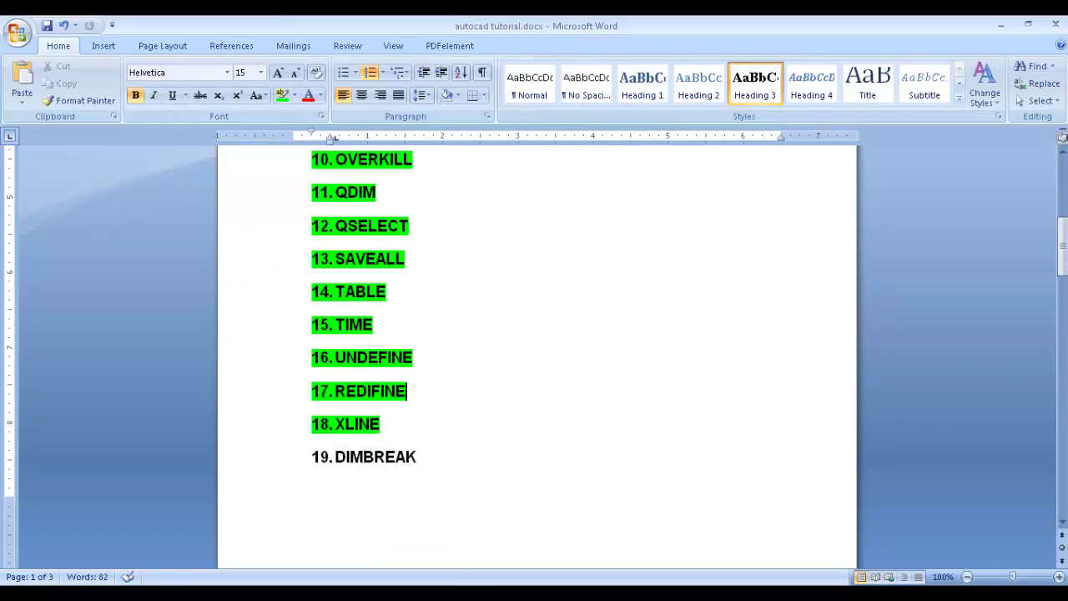
mouse_move(360, 594)
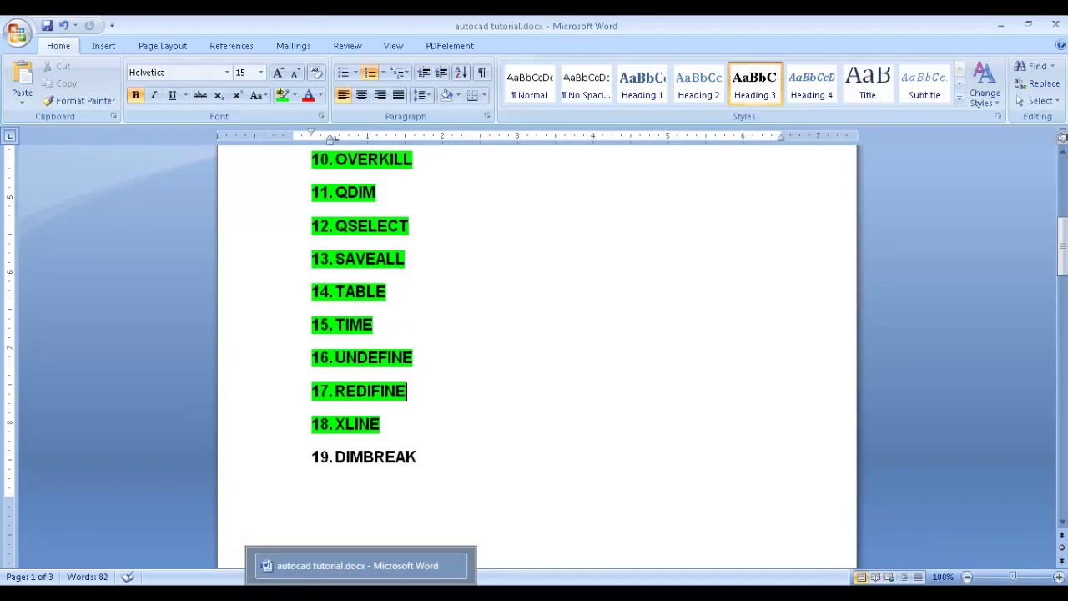
click(436, 508)
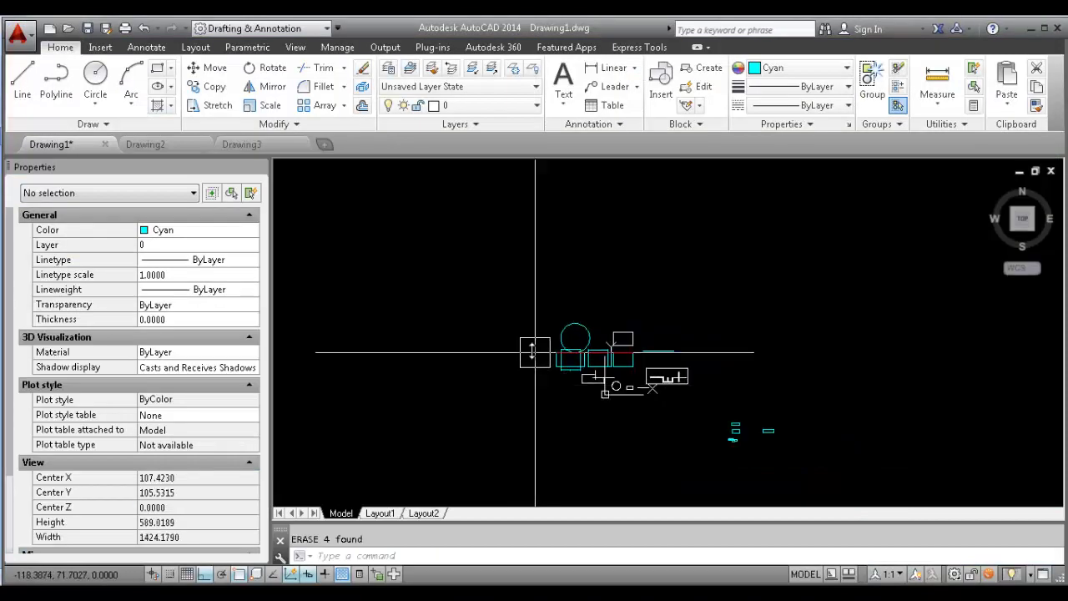
Draw a rectangle about 32 wide and 60 high left of the circle, and a second one about 42 high overlapping its lower right part
scroll(535, 351, up, 4)
key(Return)
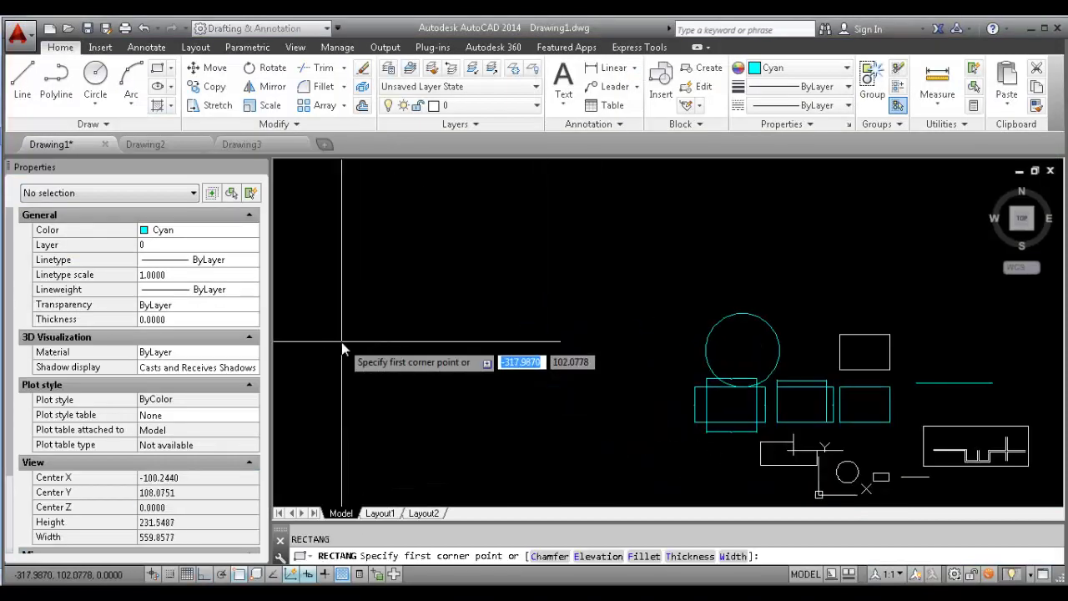
scroll(394, 310, up, 2)
click(397, 321)
click(473, 465)
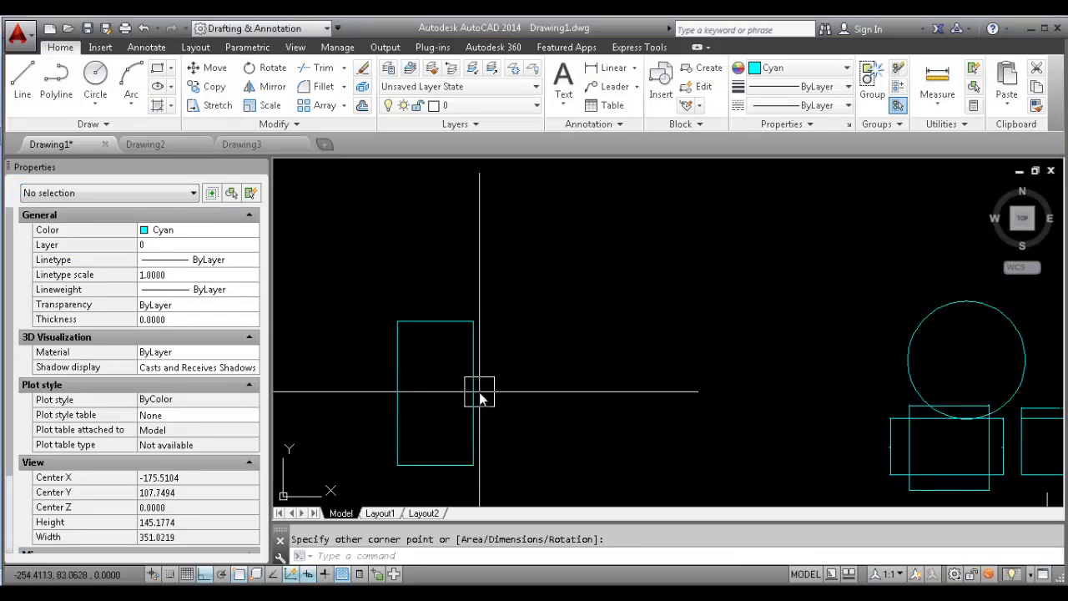
text(REC)
key(Return)
click(452, 364)
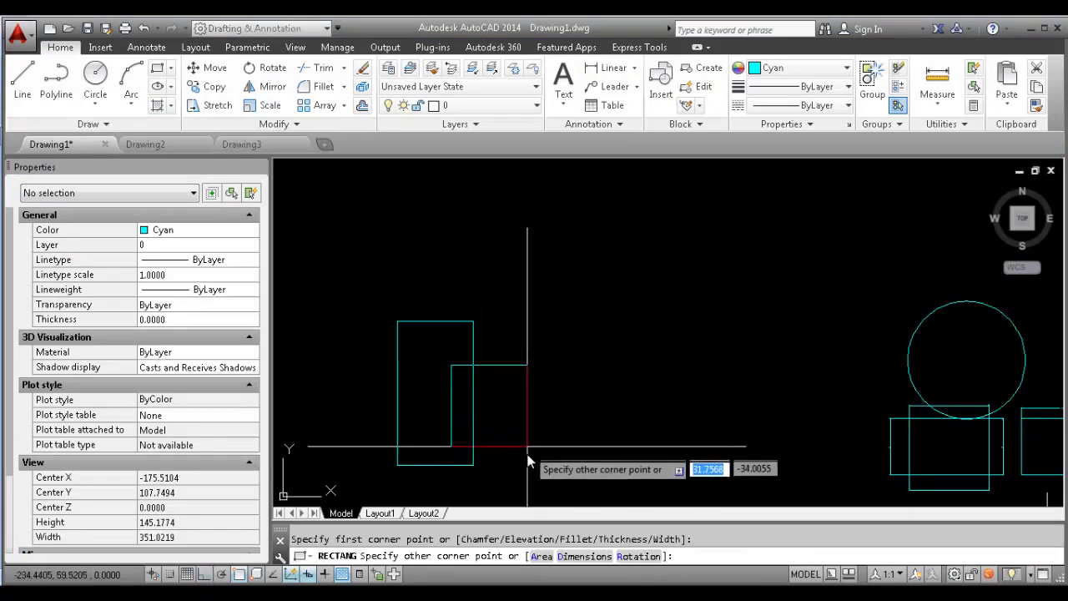
key(Escape)
Add a vertical linear dimension to the taller rectangle's right side, placed to the right of both rectangles
text(DIM)
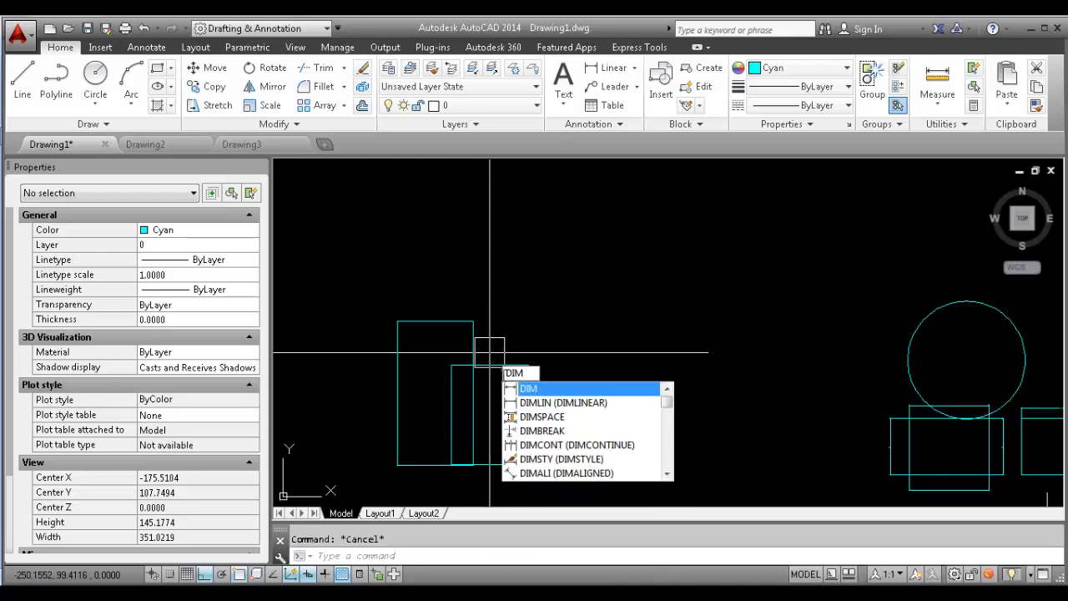
key(Down)
key(Return)
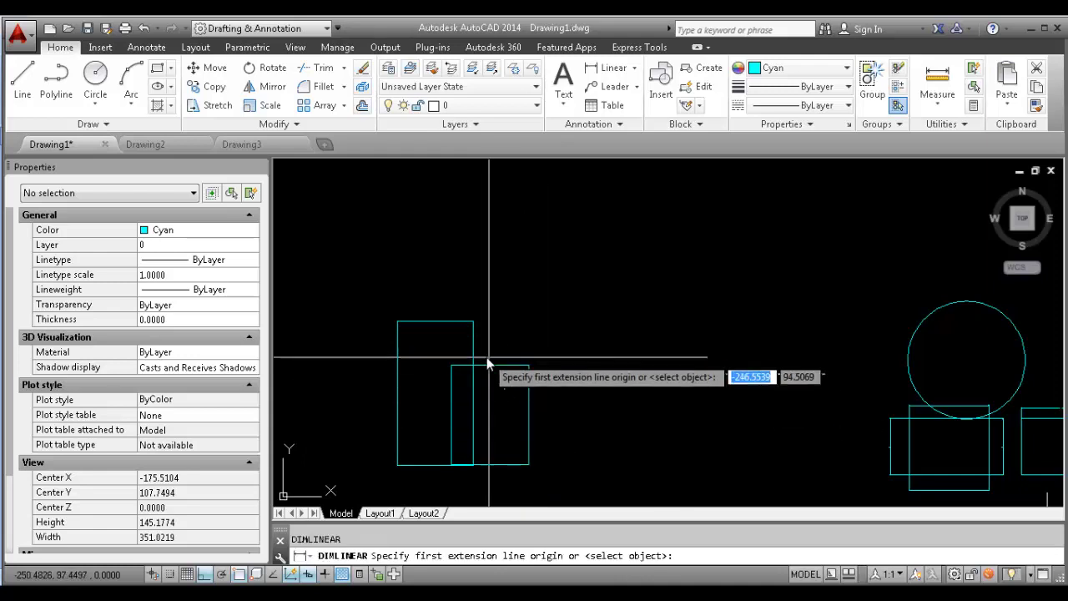
click(474, 320)
click(473, 465)
click(614, 451)
scroll(551, 400, up, 3)
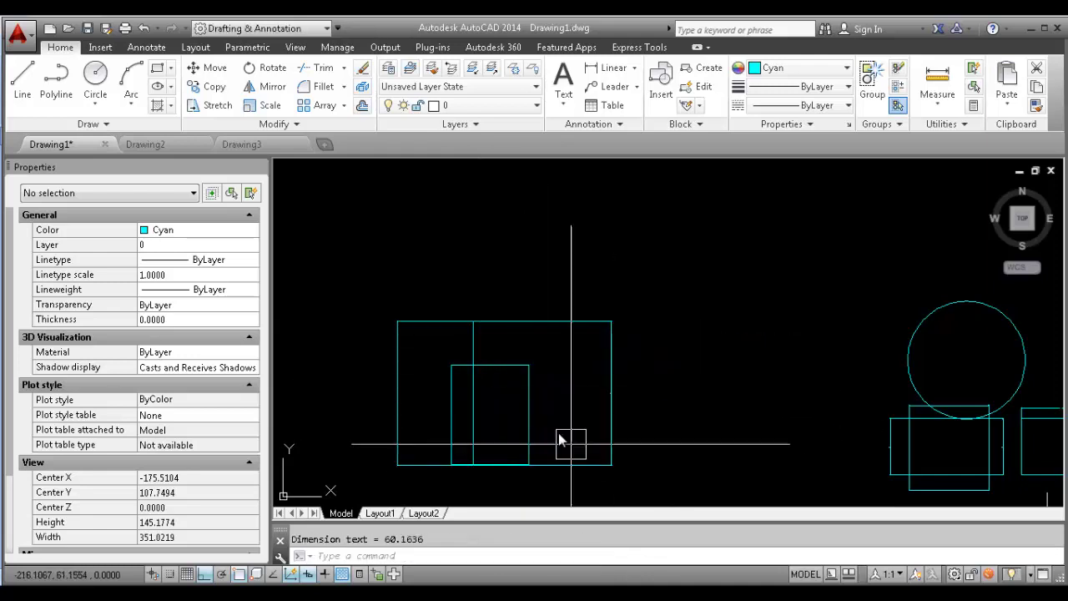
key(Return)
click(527, 334)
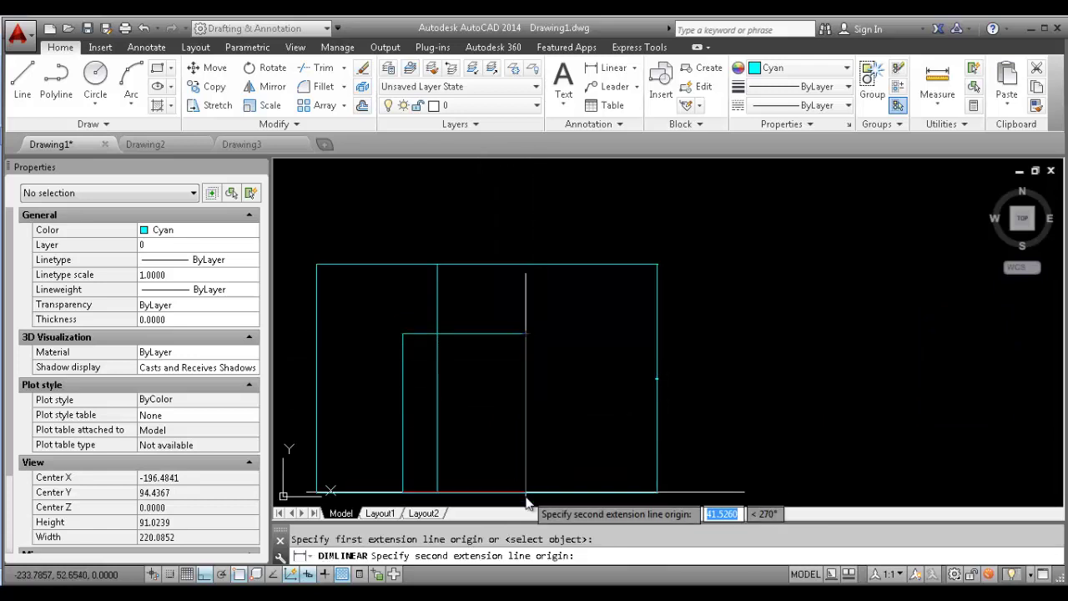
key(Escape)
Add a horizontal linear dimension across the taller rectangle's width, measured between its side edges and placed above it
key(Return)
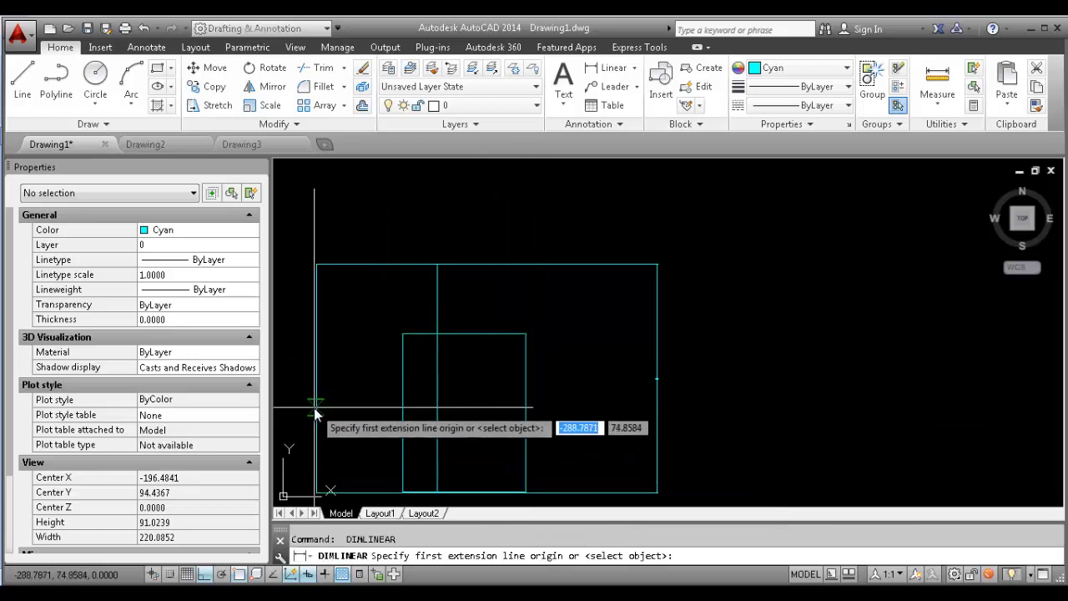
click(317, 409)
click(439, 422)
click(437, 209)
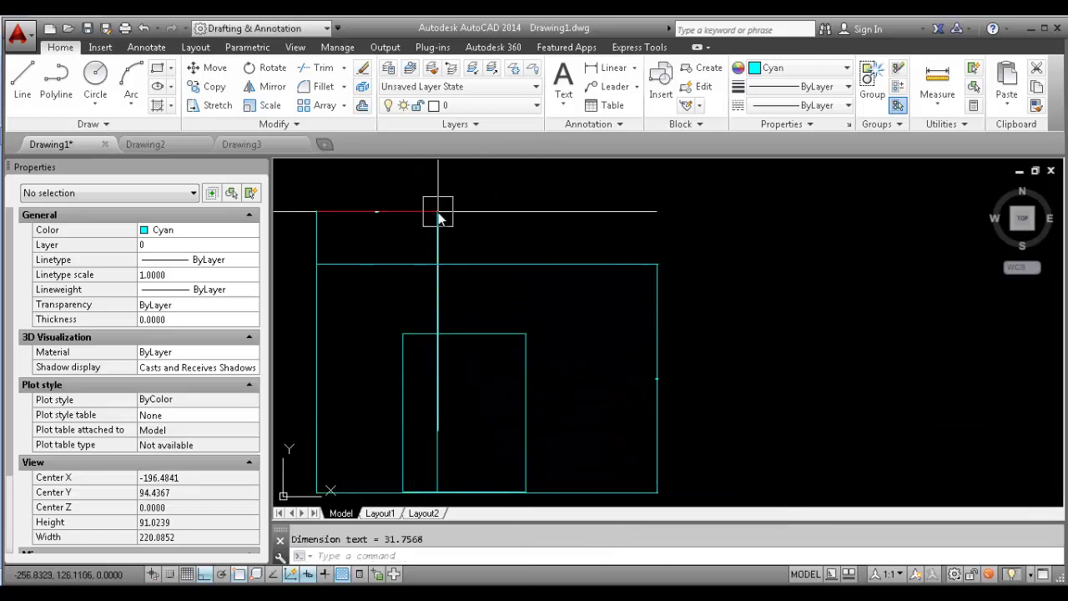
Add a horizontal linear dimension from the shorter rectangle's upper right corner to the taller rectangle's upper right corner, placed above both rectangles
middle_drag(536, 261, 551, 309)
text(li)
key(Return)
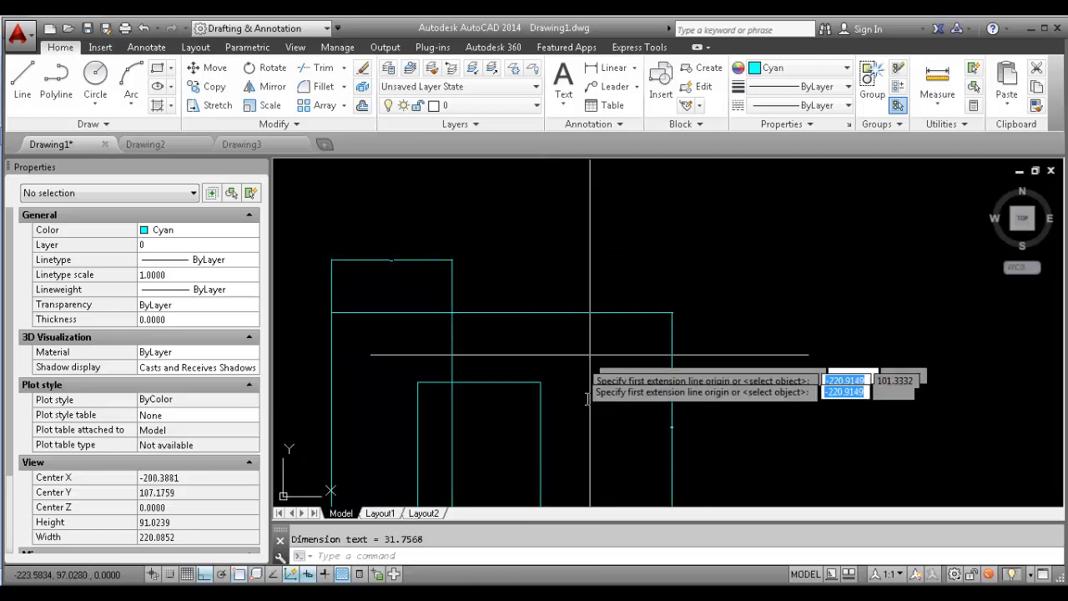
click(541, 382)
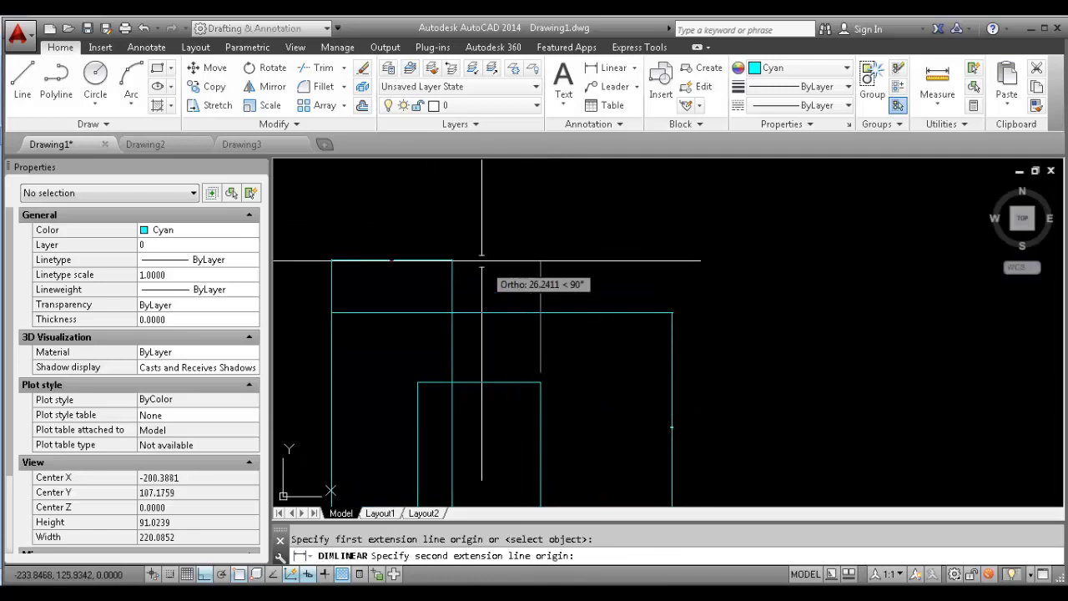
click(452, 312)
click(518, 256)
Change the colour of all three linear dimensions to yellow
scroll(498, 245, up, 6)
middle_drag(498, 245, 630, 235)
scroll(654, 279, down, 2)
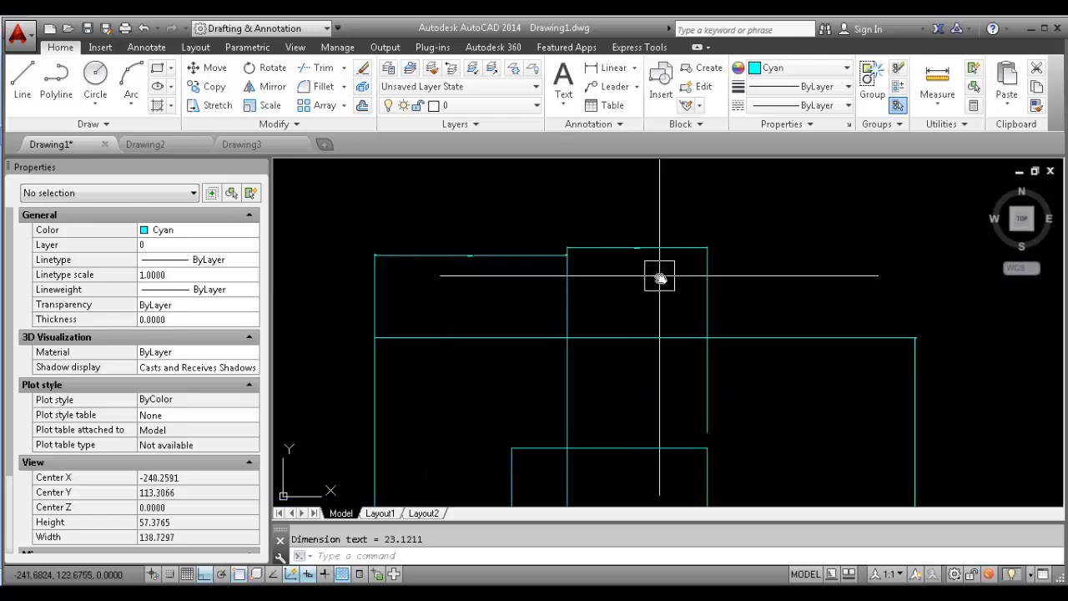
mouse_move(654, 279)
middle_down()
mouse_move(603, 312)
mouse_move(818, 326)
mouse_move(790, 267)
middle_up()
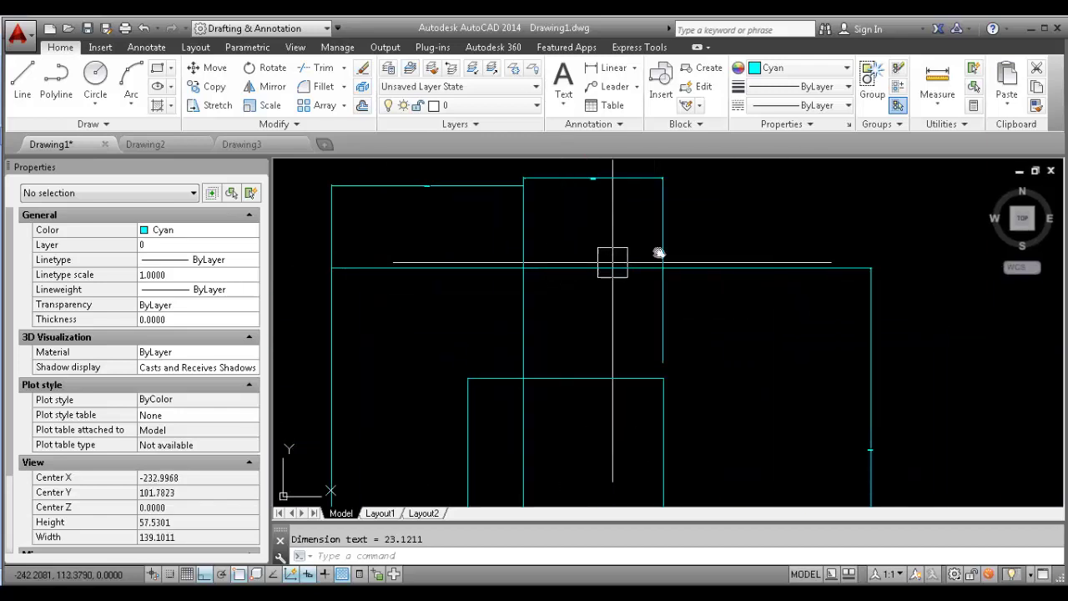
click(659, 225)
click(781, 280)
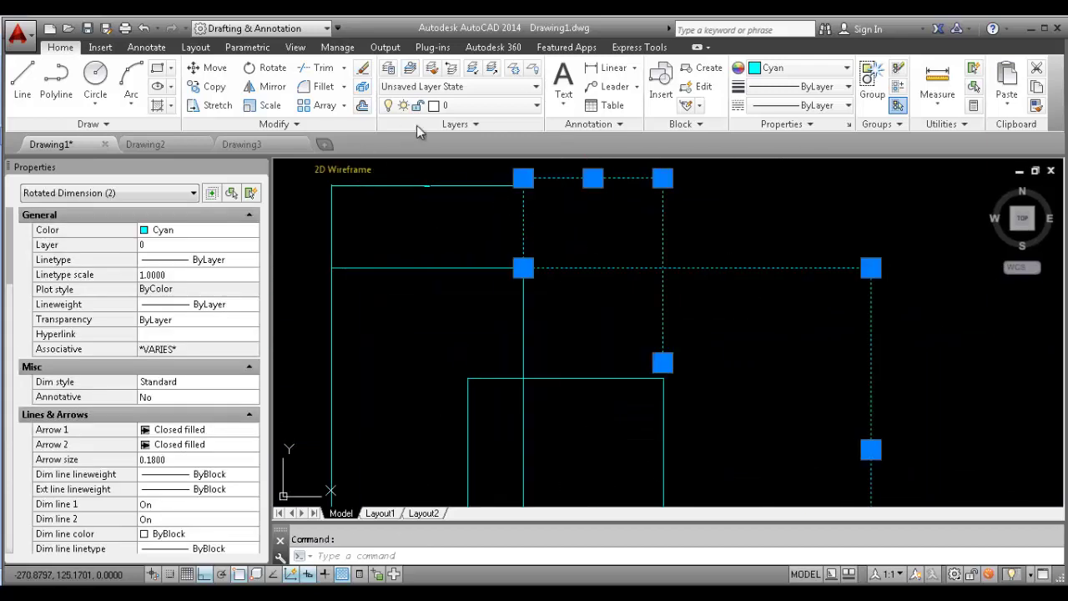
click(398, 184)
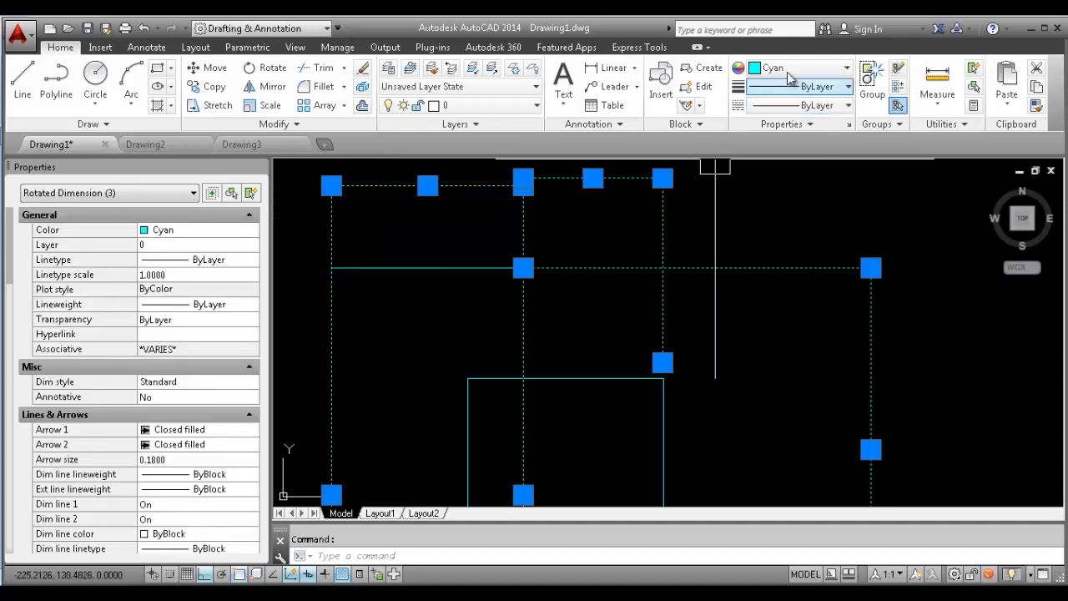
click(790, 71)
click(779, 147)
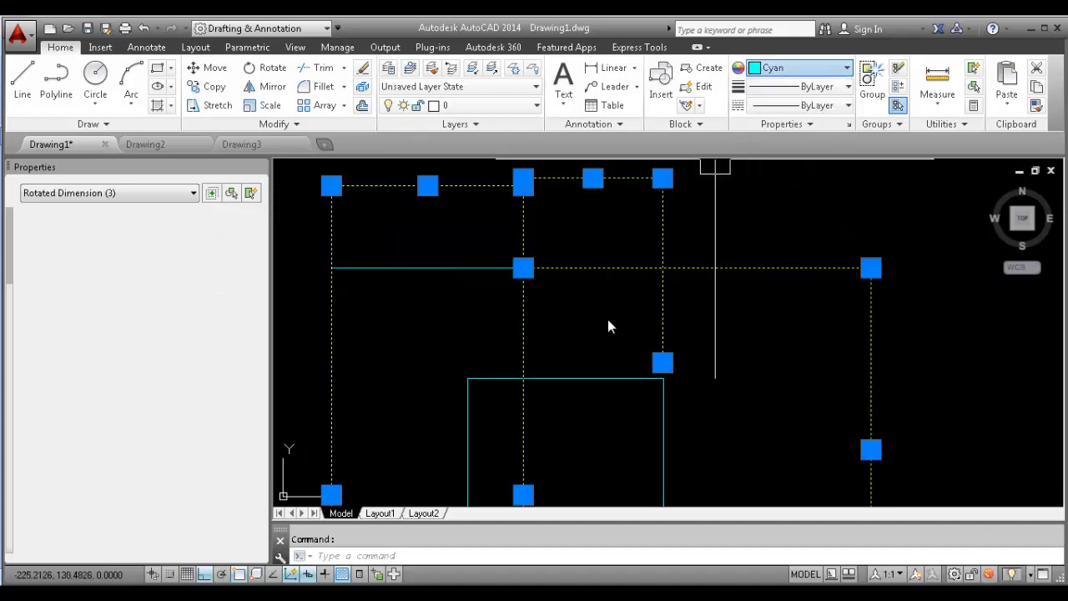
key(Escape)
Examine where the vertical dimension's upper extension line crosses the newest horizontal dimension's extension line
middle_drag(713, 196, 660, 276)
scroll(660, 273, up, 2)
scroll(545, 239, down, 4)
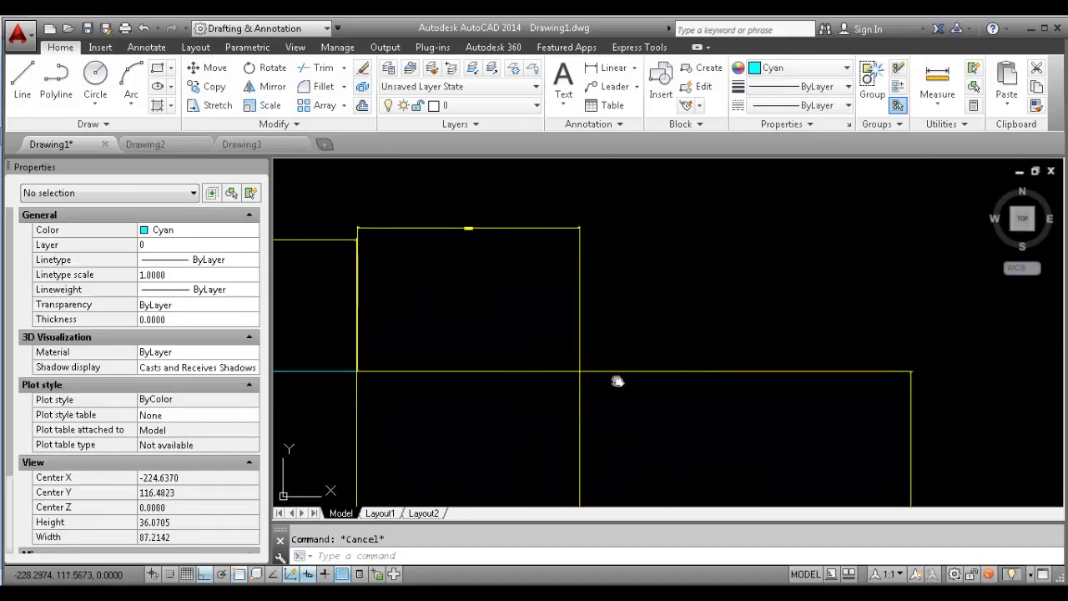
scroll(546, 375, up, 2)
mouse_move(546, 374)
middle_down()
mouse_move(585, 349)
mouse_move(627, 341)
middle_up()
scroll(578, 358, up, 2)
scroll(587, 352, down, 2)
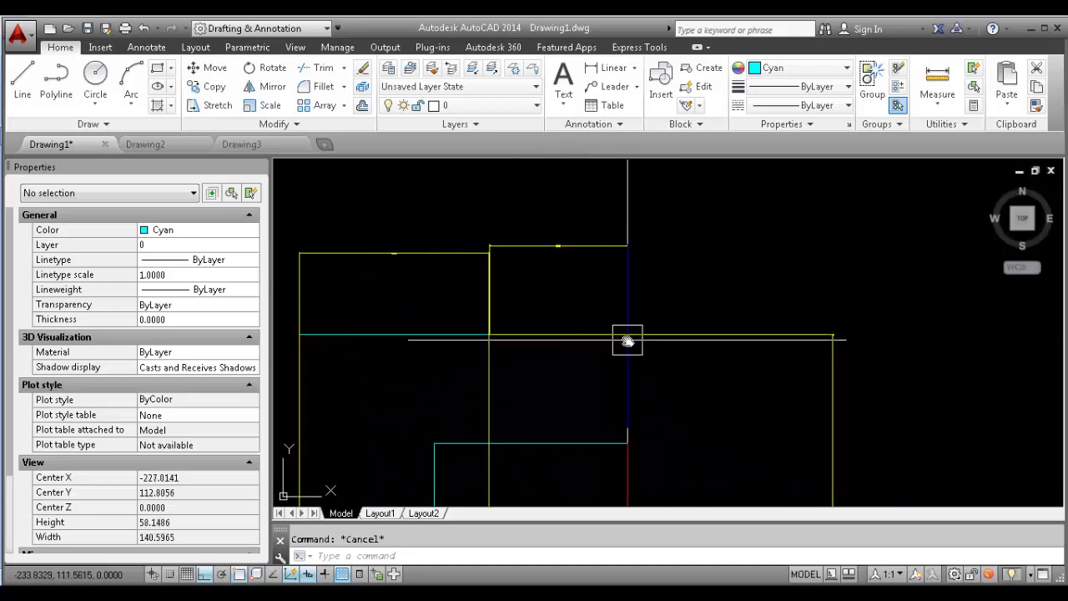
scroll(618, 331, up, 3)
scroll(650, 331, up, 10)
scroll(711, 354, down, 14)
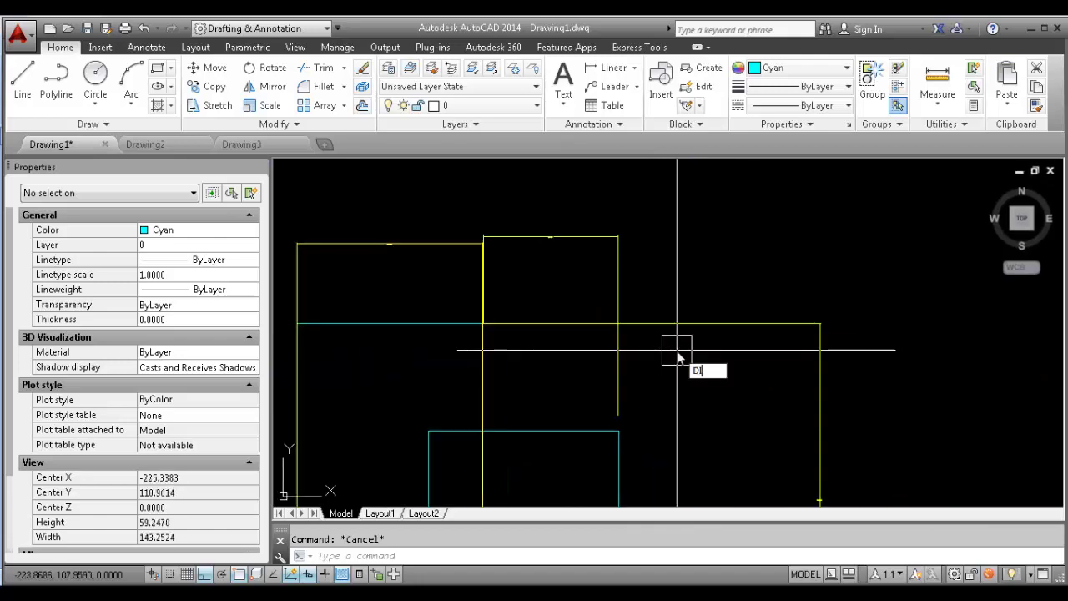
Use DIMBREAK to break the vertical dimension's upper extension line where the newest horizontal dimension's right extension line crosses it
text(BRE)
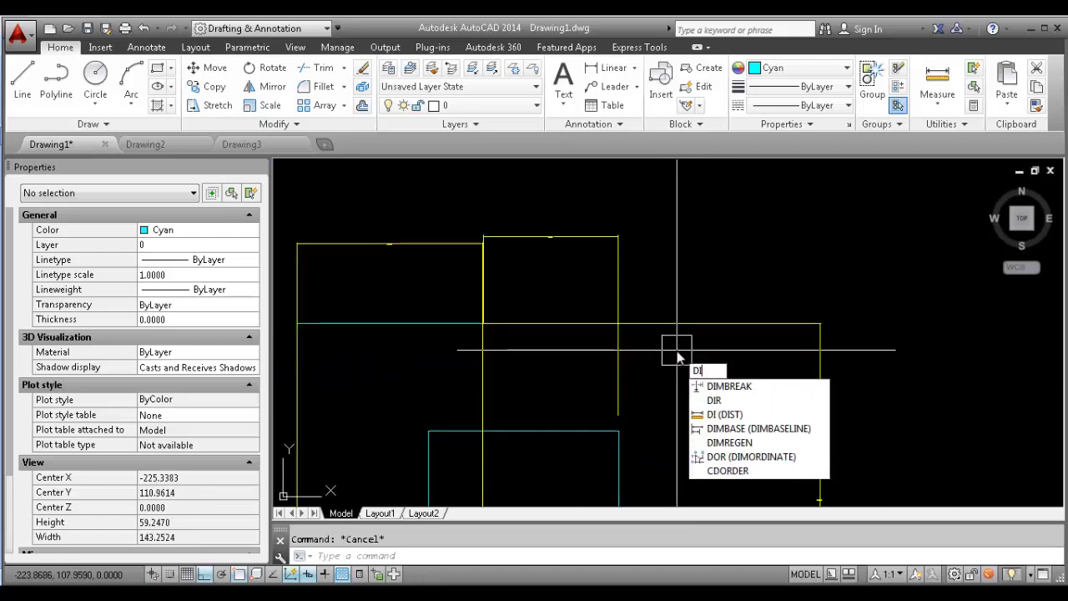
text(MBREAK)
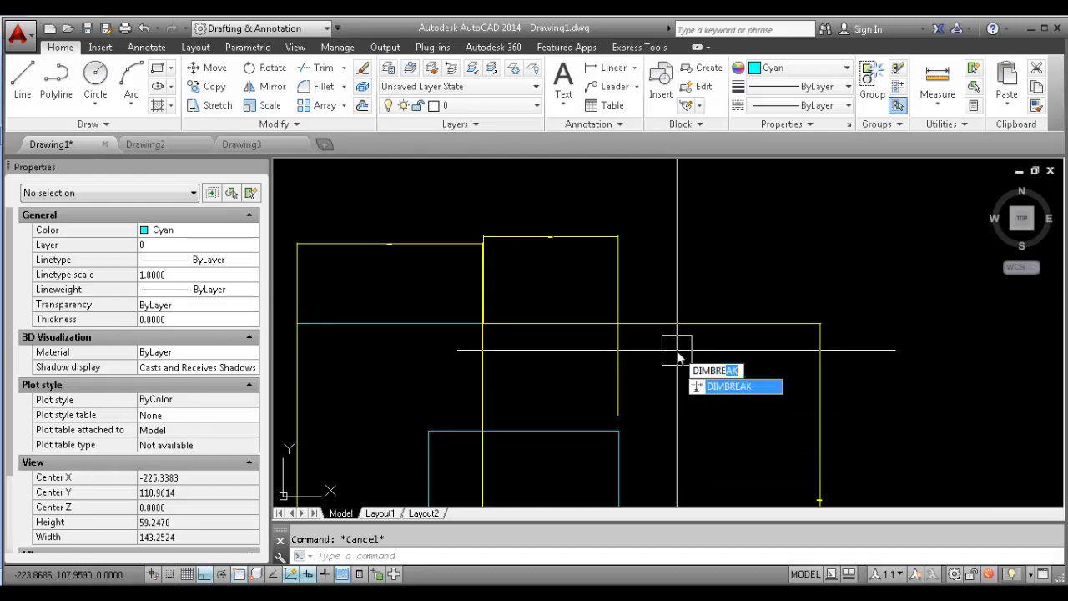
click(743, 386)
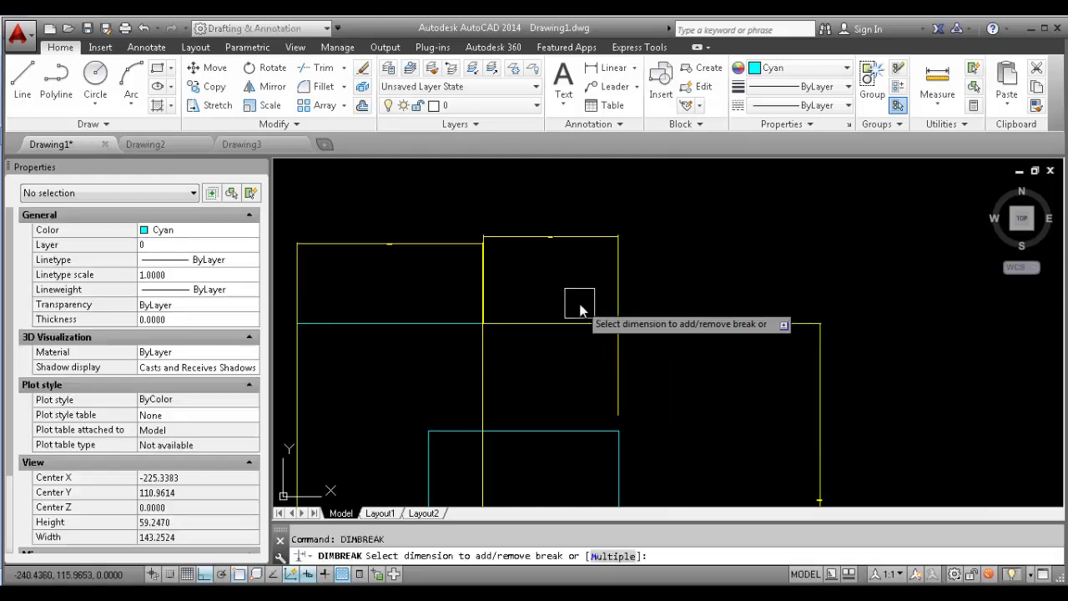
scroll(656, 367, up, 4)
click(683, 314)
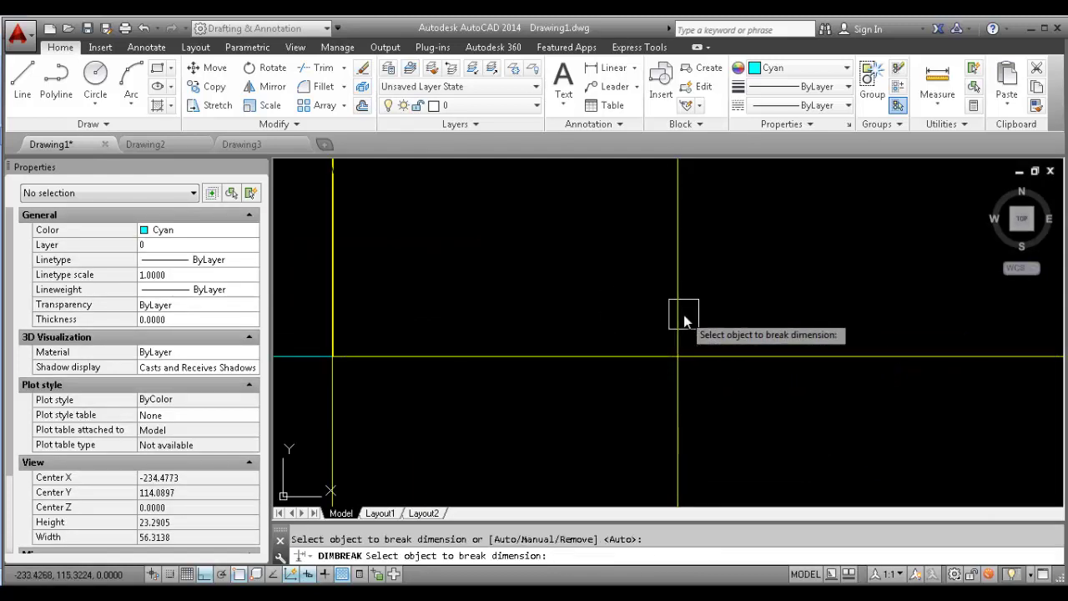
key(Return)
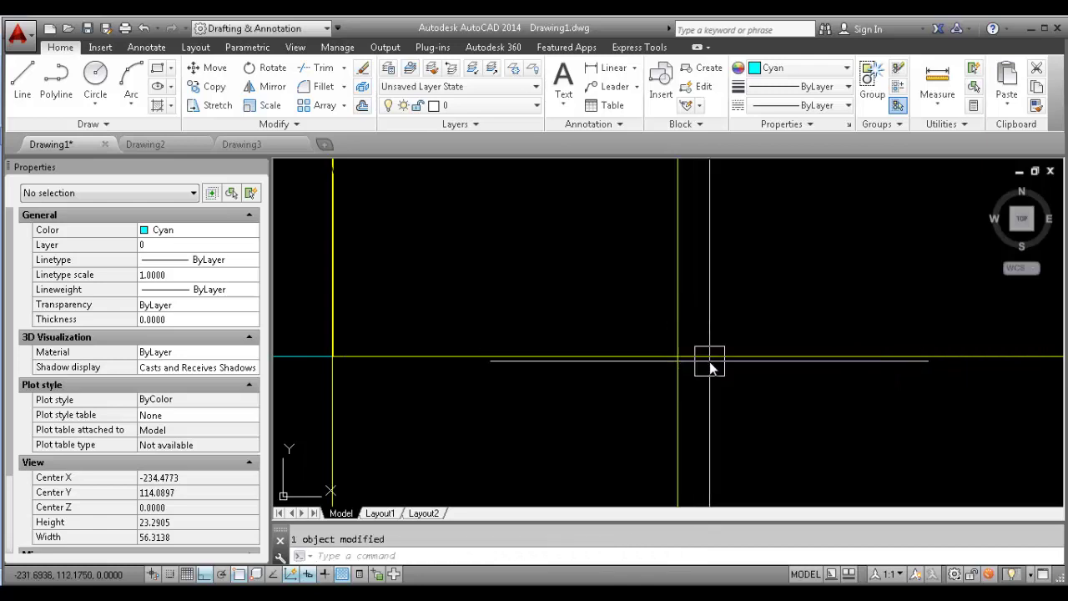
Inspect the dimension break up close and compare it with the unbroken crossing at the taller rectangle's upper right corner
scroll(740, 362, down, 3)
scroll(632, 375, up, 5)
middle_drag(570, 357, 508, 293)
scroll(489, 267, up, 7)
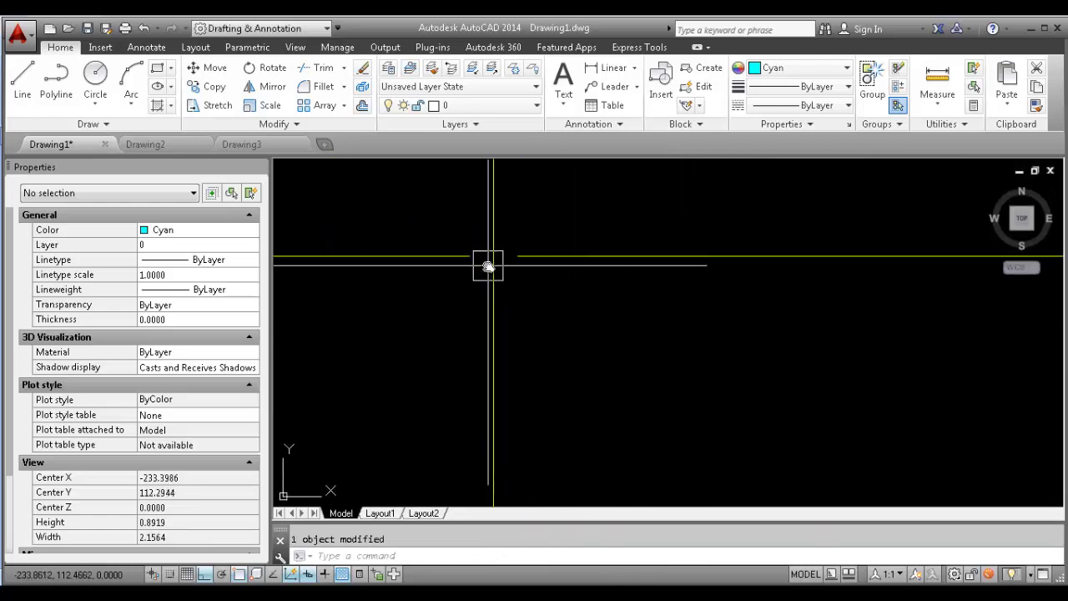
scroll(492, 266, up, 4)
middle_drag(579, 251, 512, 286)
scroll(565, 250, down, 8)
scroll(513, 286, down, 9)
middle_drag(605, 310, 622, 348)
scroll(526, 315, up, 6)
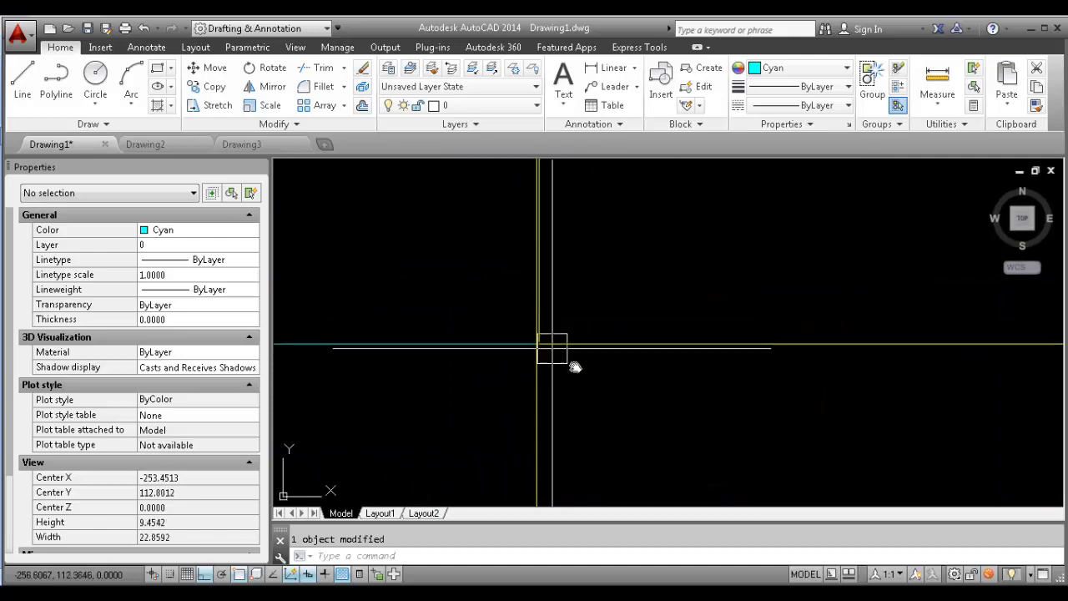
scroll(576, 367, up, 6)
scroll(444, 313, down, 6)
scroll(723, 324, down, 4)
middle_drag(882, 334, 503, 375)
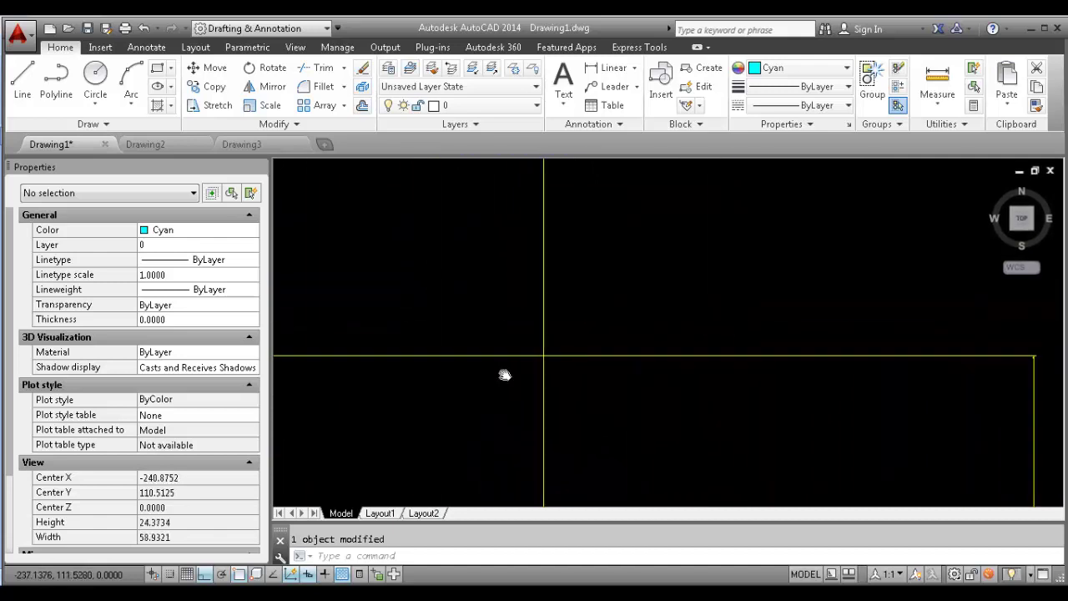
scroll(577, 370, up, 6)
scroll(477, 319, up, 4)
middle_drag(449, 321, 802, 373)
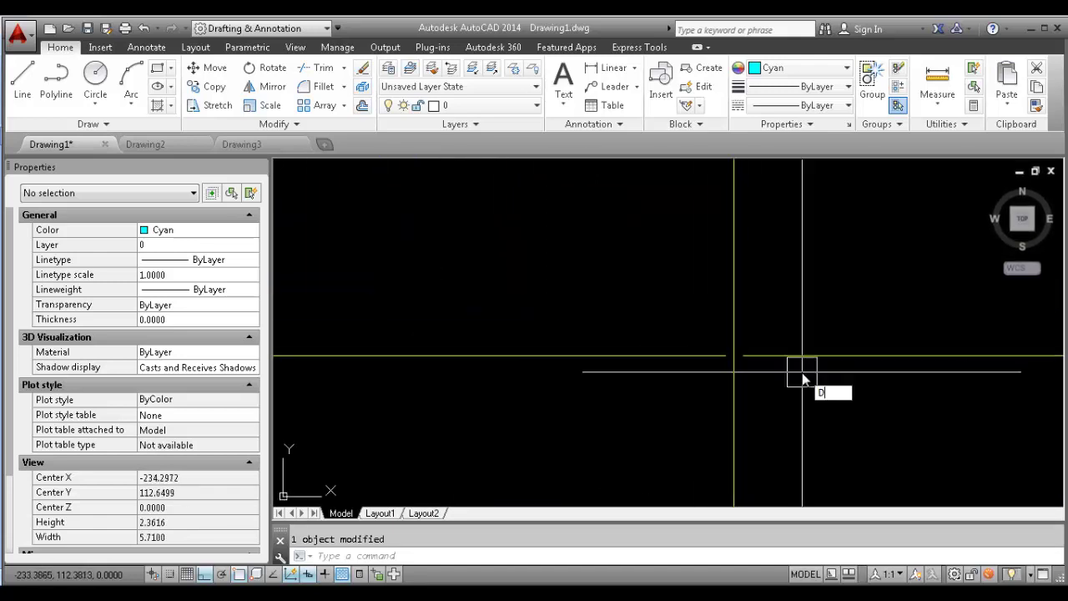
Try to apply DIMBREAK's Manual option to the vertical dimension at the same crossing
key(Return)
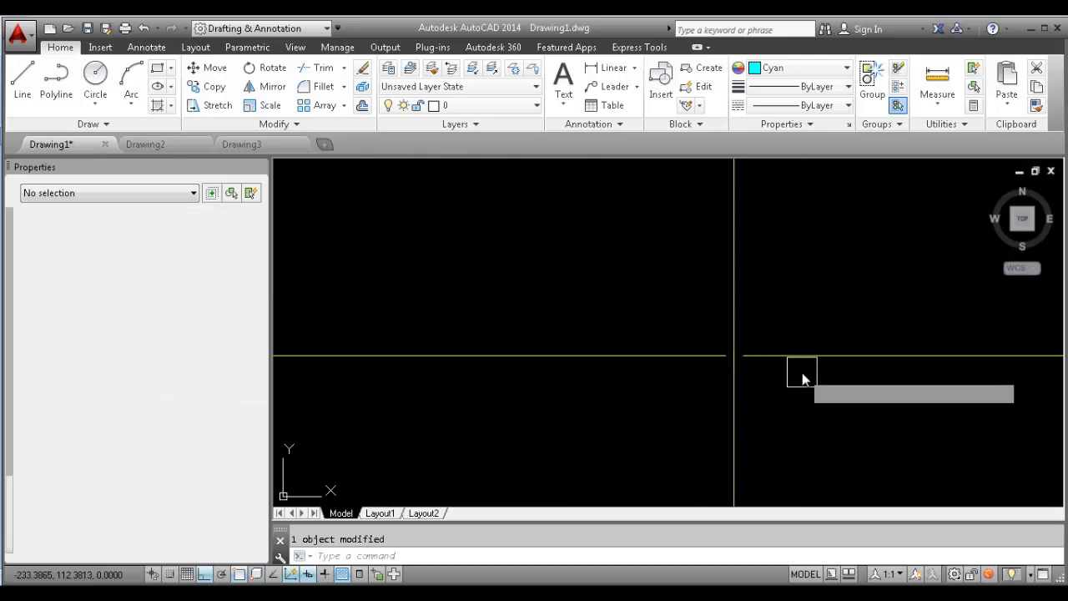
middle_drag(679, 501, 632, 495)
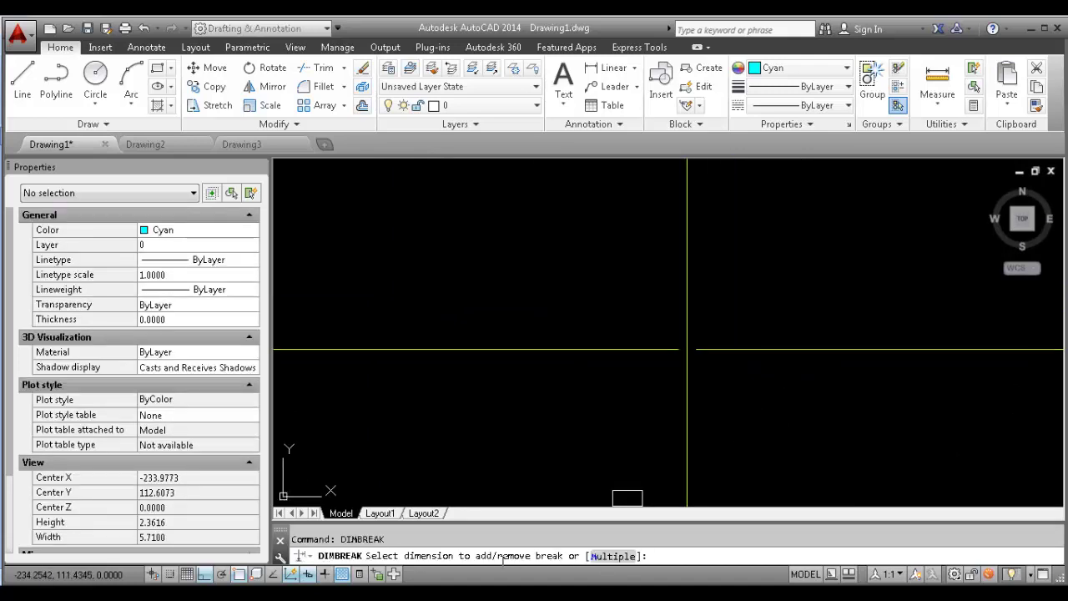
scroll(644, 368, down, 5)
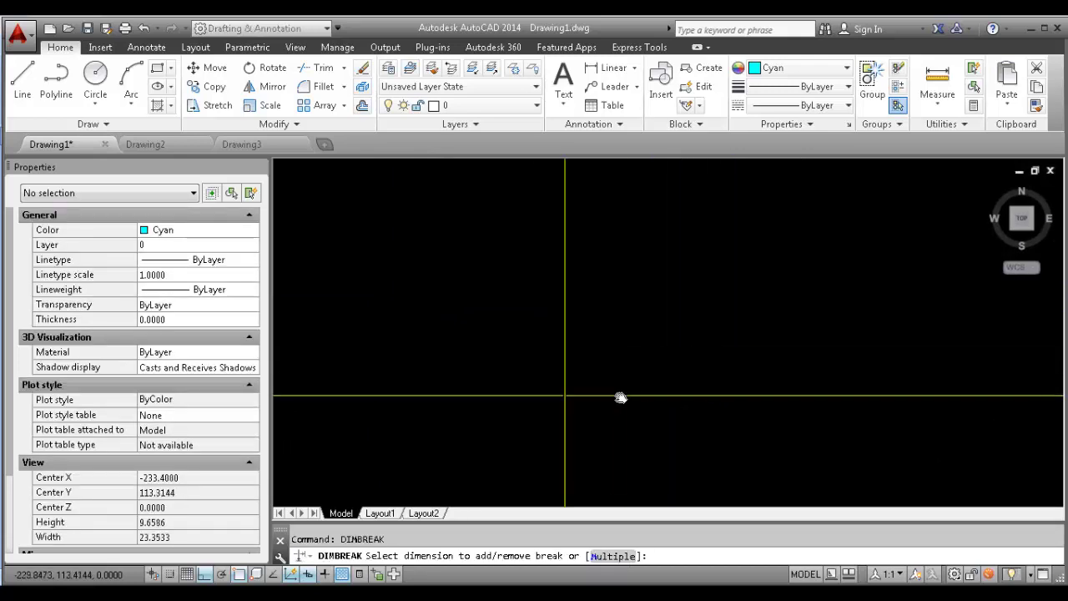
click(661, 396)
click(600, 306)
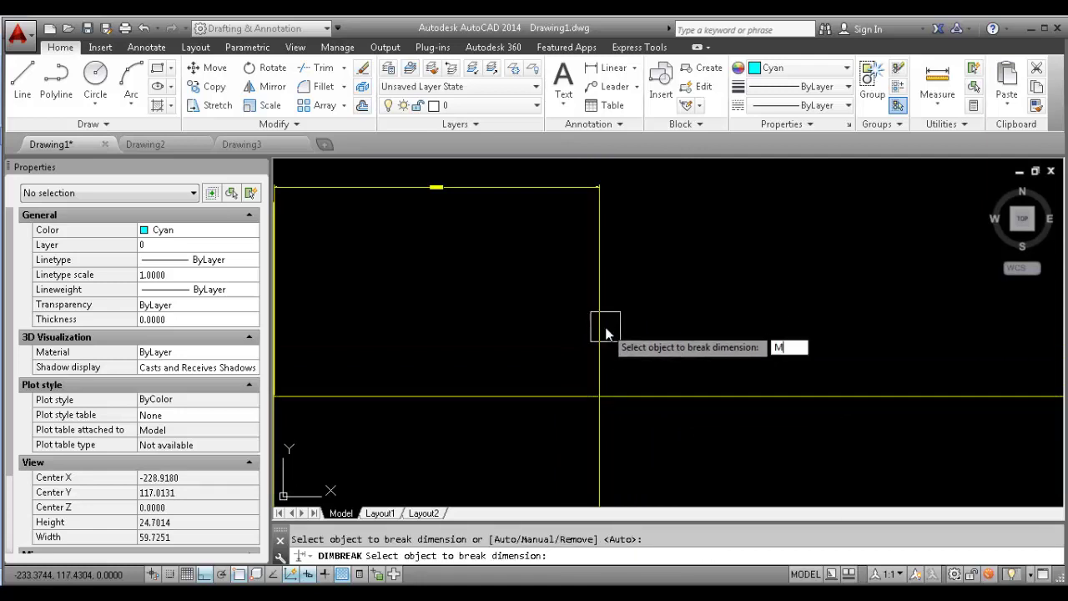
key(Return)
click(598, 370)
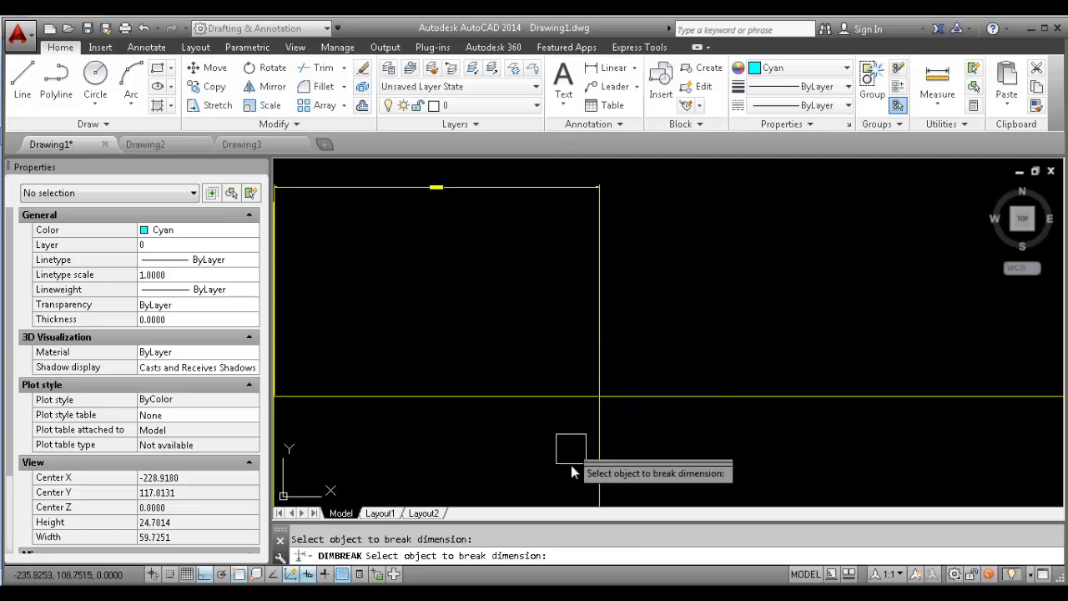
middle_drag(574, 469, 581, 431)
click(575, 380)
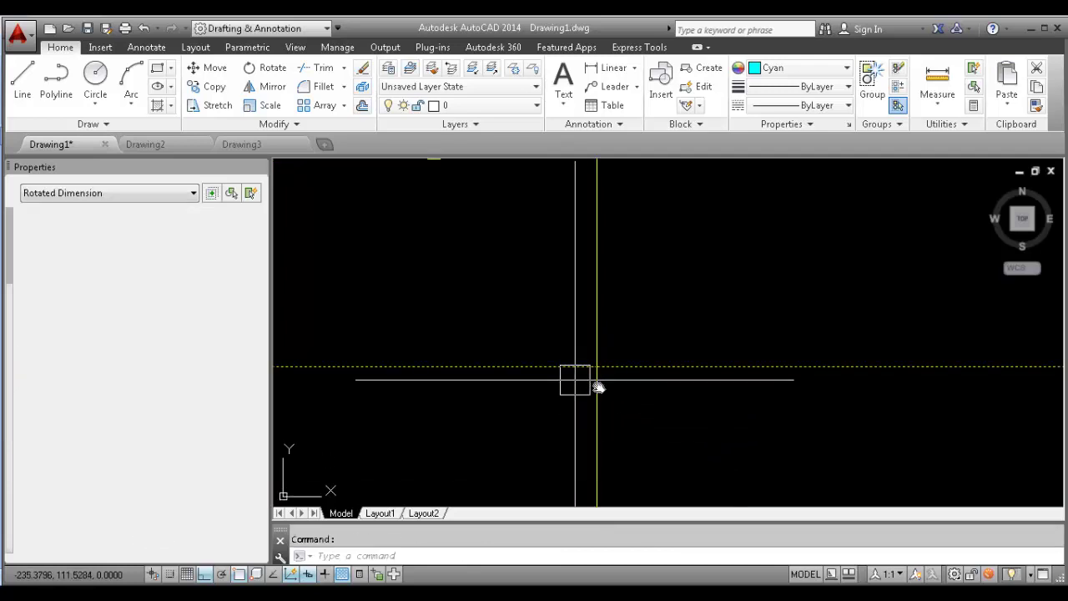
key(Escape)
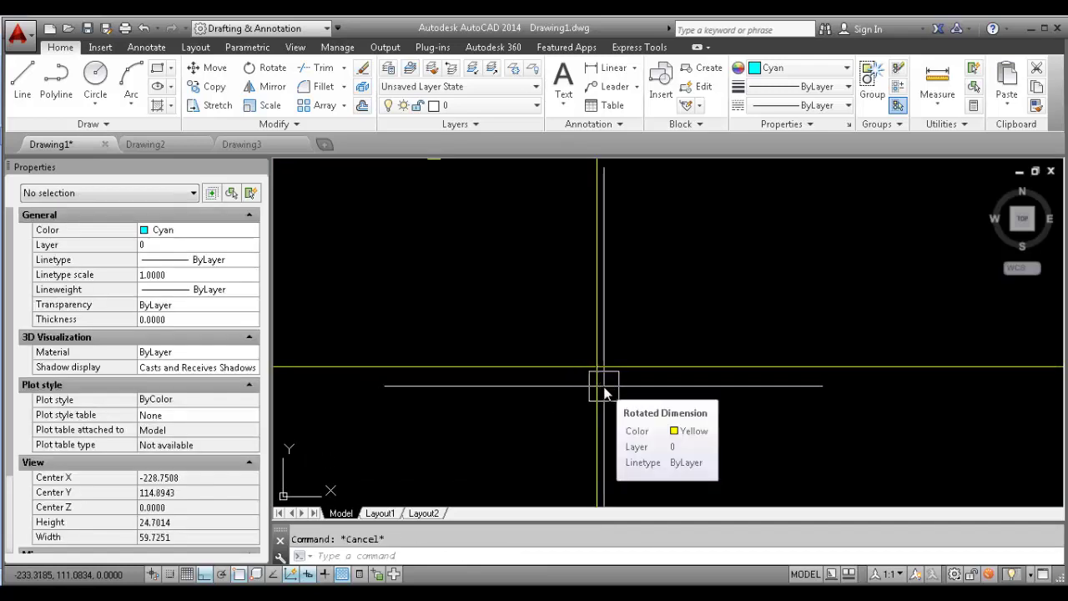
text(DIMBR)
key(Return)
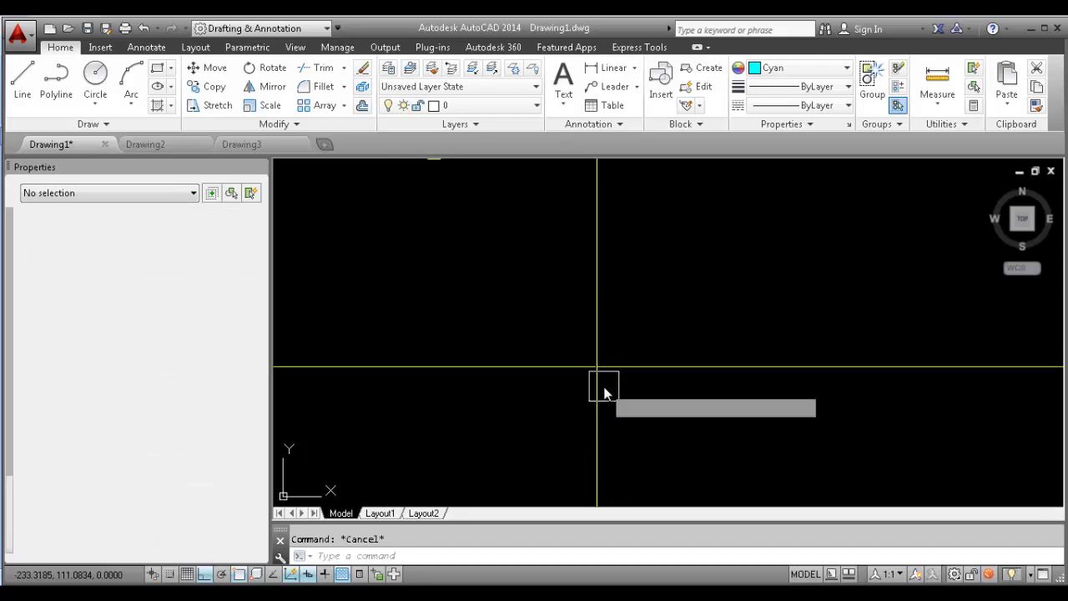
click(673, 373)
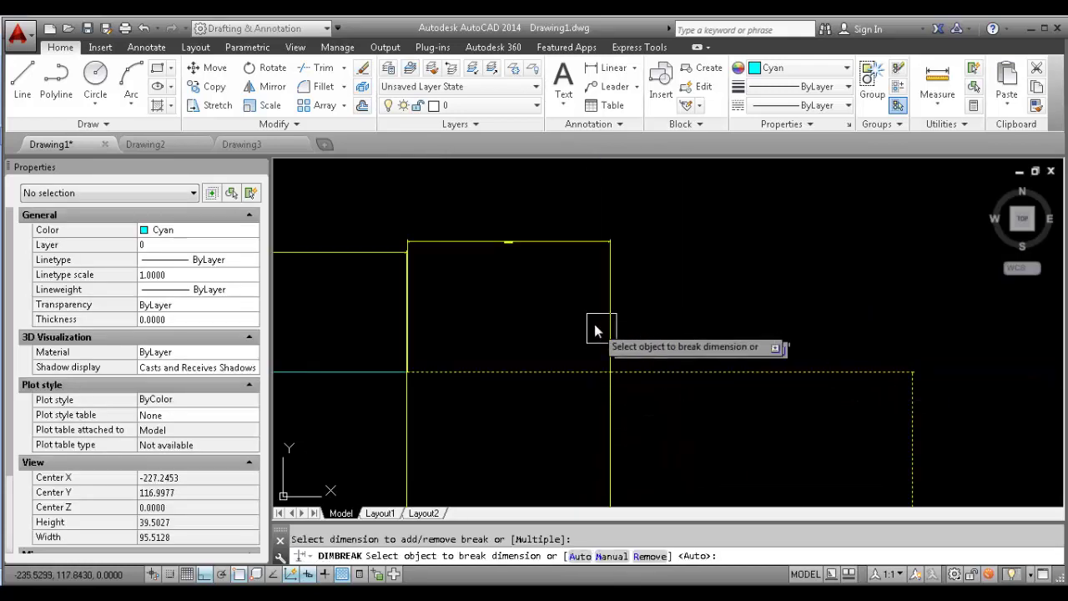
click(619, 314)
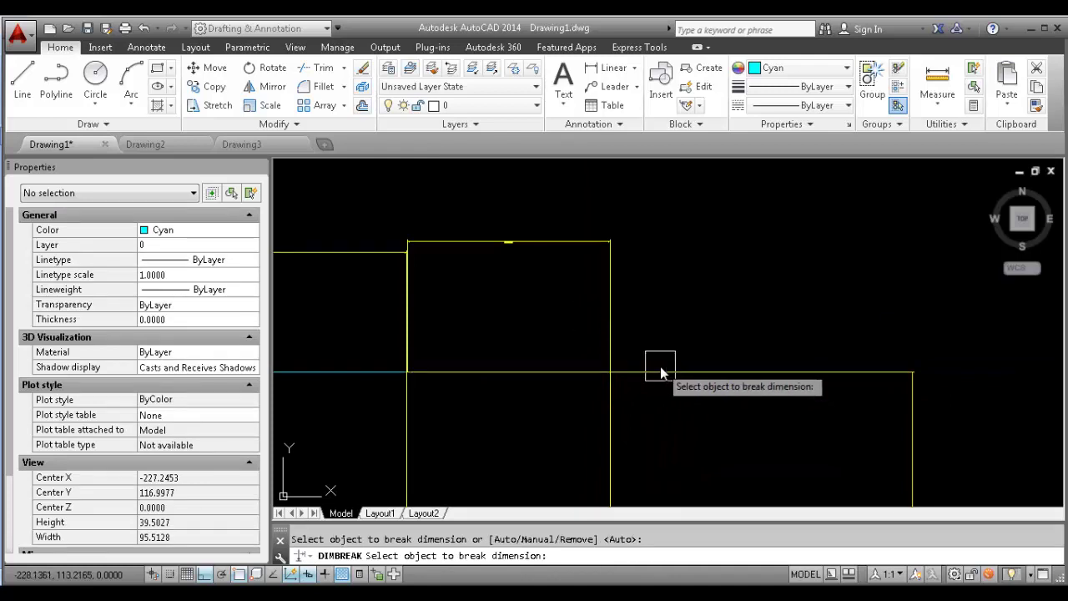
key(Escape)
key(Escape)
Reapply DIMBREAK to the vertical dimension, using the crossing horizontal dimension as the breaking object
key(Return)
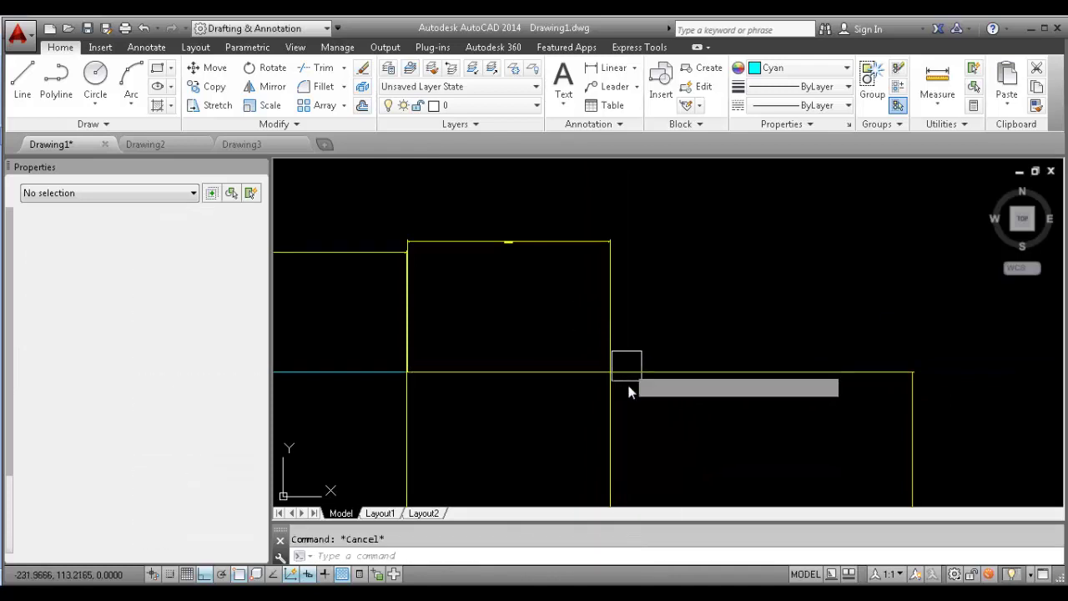
click(636, 373)
click(607, 333)
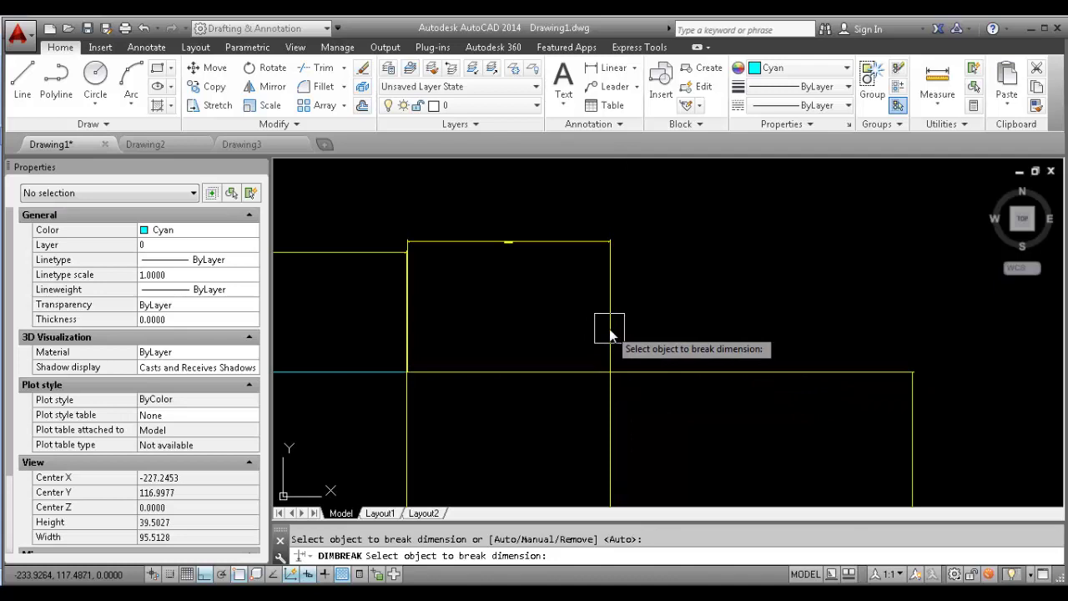
click(609, 328)
key(Return)
Break the vertical dimension's upper extension line with DIMBREAK's Manual option, using one break point on each side of the crossing extension line
click(666, 373)
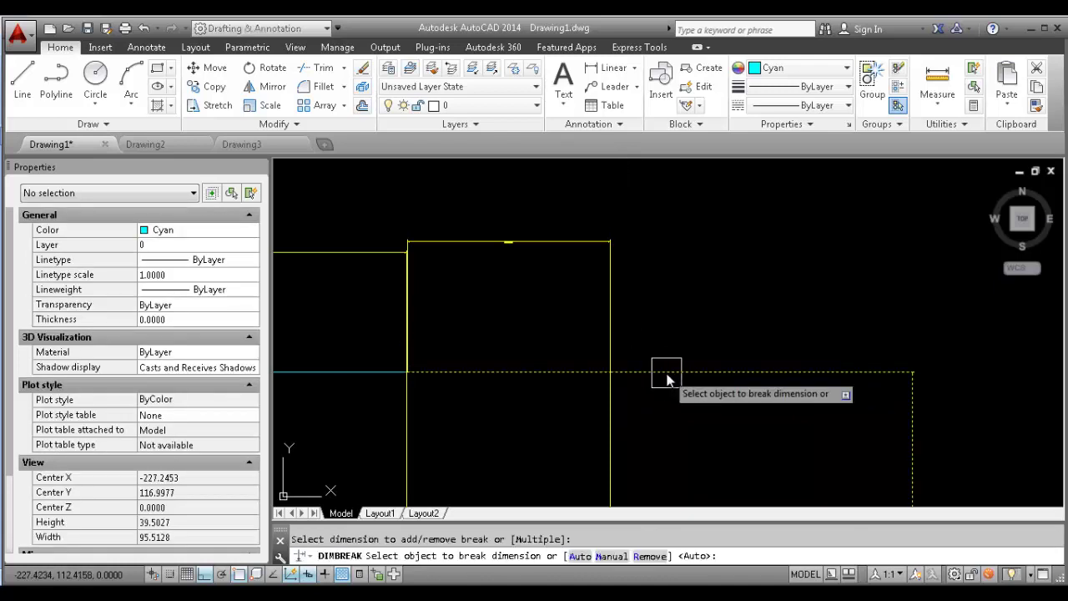
key(Return)
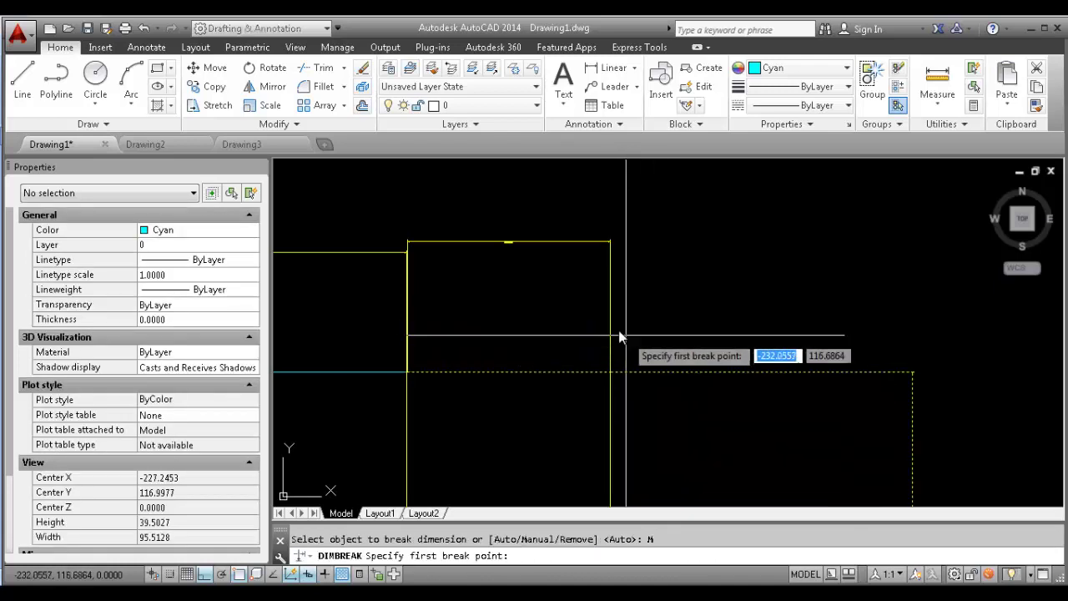
scroll(615, 373, up, 2)
scroll(584, 376, up, 3)
click(555, 368)
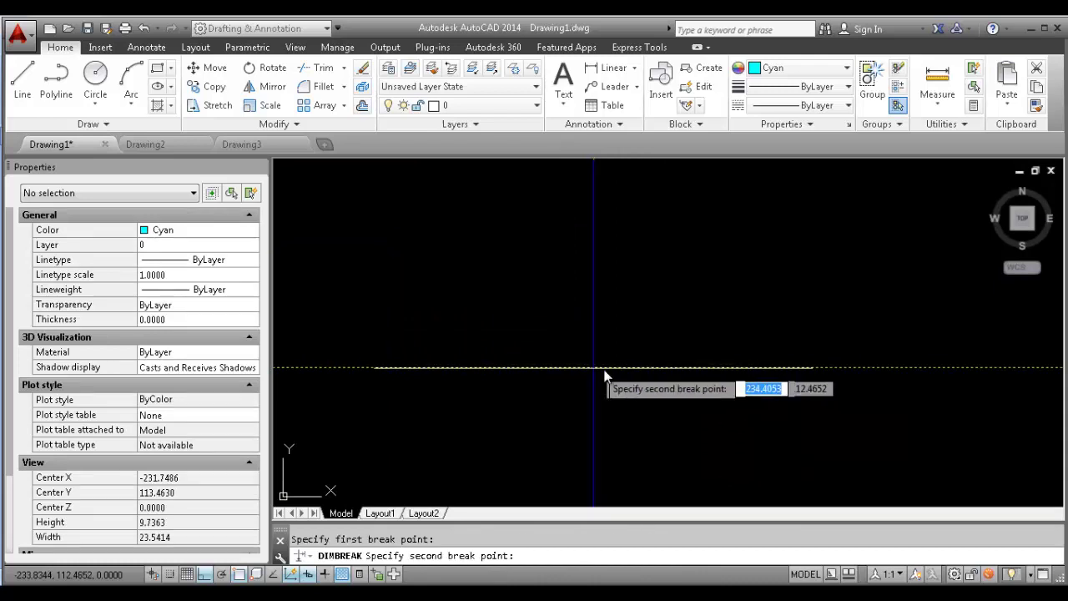
click(646, 368)
scroll(592, 397, down, 3)
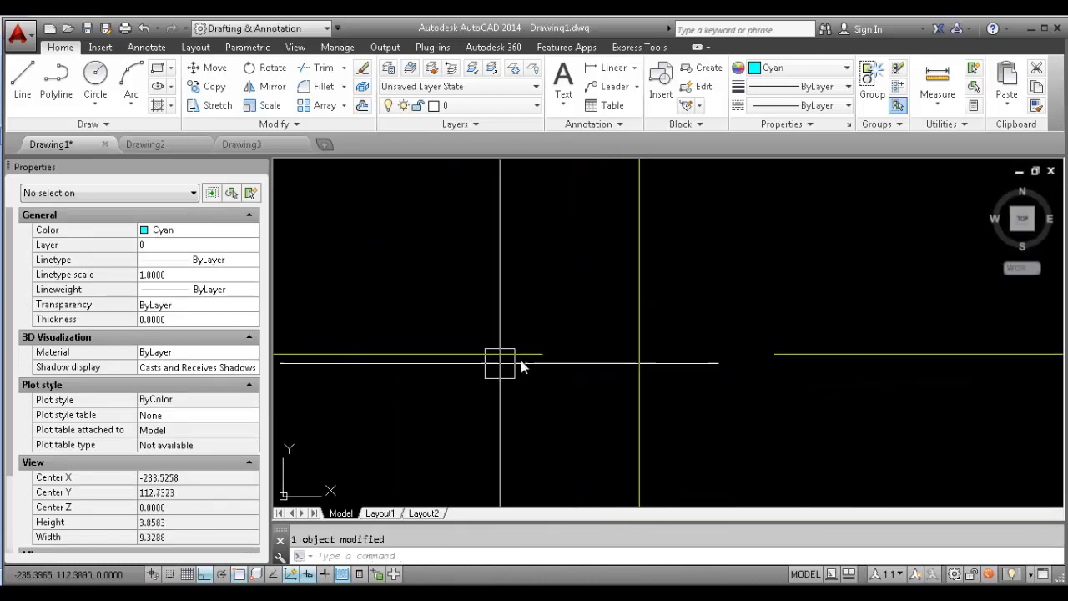
Examine the manual break in the vertical dimension's upper extension line, both close up and against the whole drawing
scroll(692, 348, down, 2)
scroll(734, 351, up, 6)
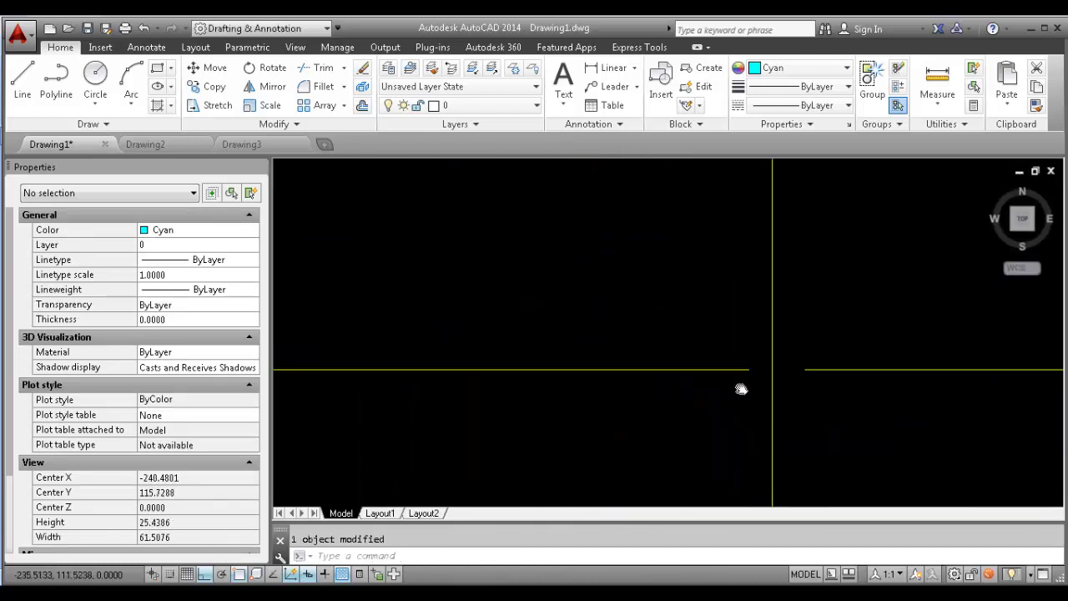
scroll(746, 358, down, 8)
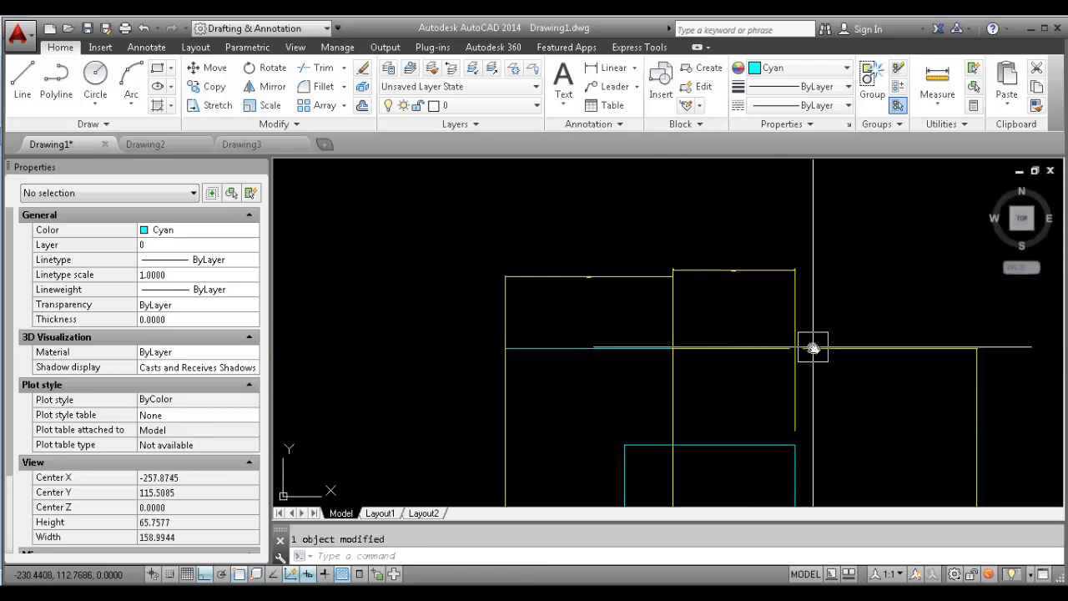
mouse_move(744, 221)
middle_down()
mouse_move(727, 322)
mouse_move(736, 298)
mouse_move(637, 302)
middle_up()
scroll(636, 299, down, 2)
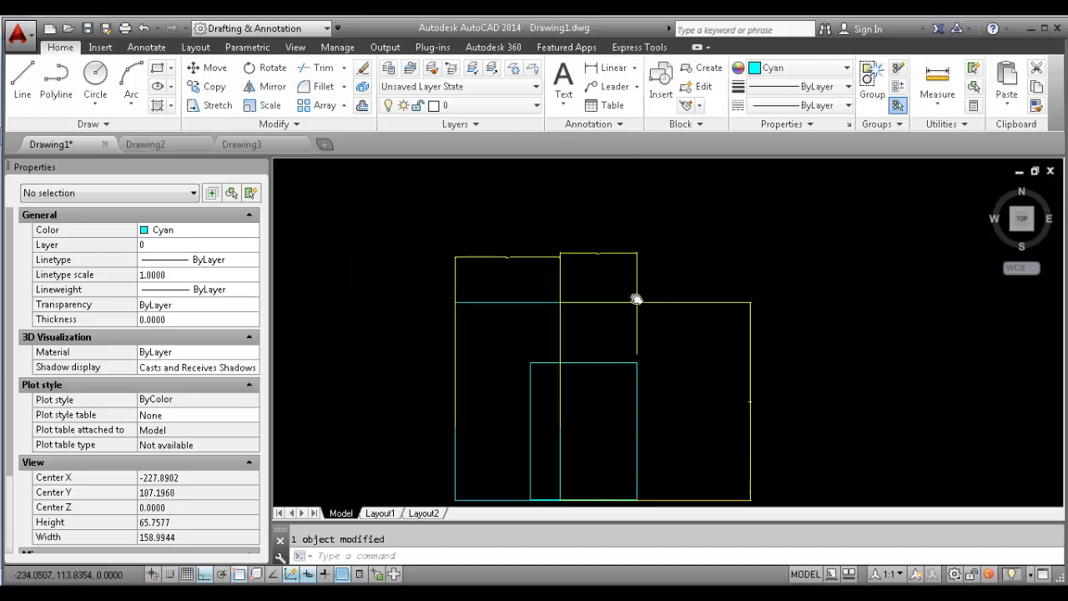
scroll(659, 308, down, 2)
scroll(643, 238, up, 5)
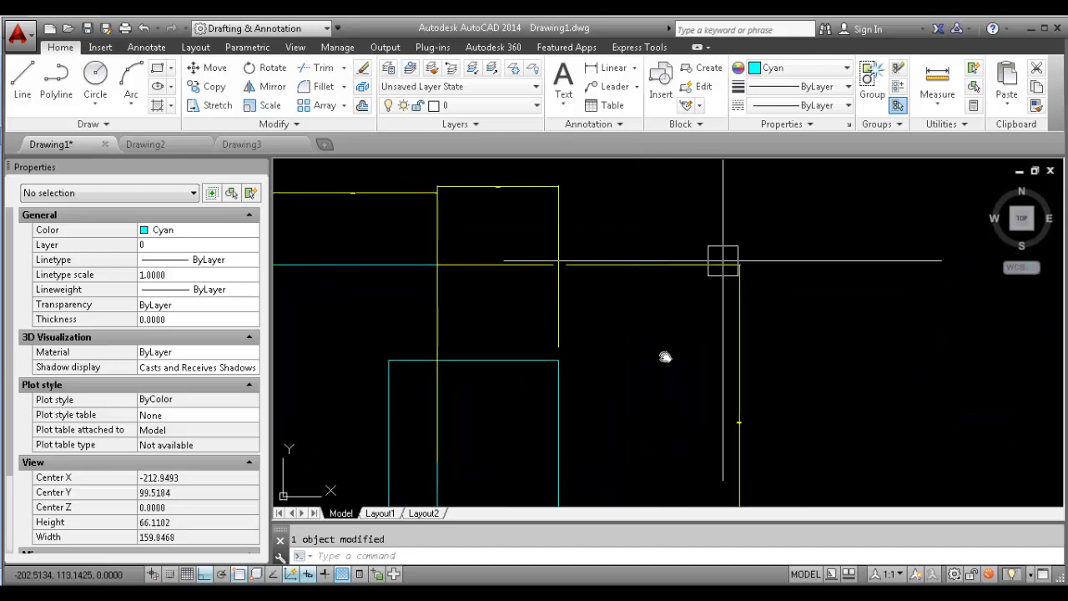
scroll(605, 267, down, 2)
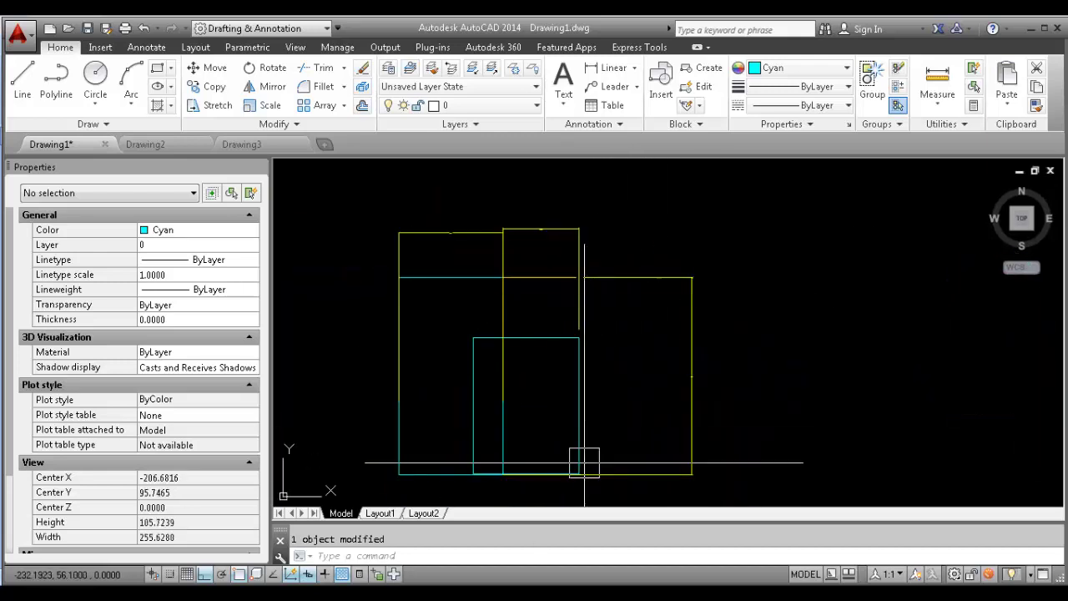
Switch to the Word command list, highlight DIMBREAK in green and bring up the next entries starting at DIMSPACE
click(411, 594)
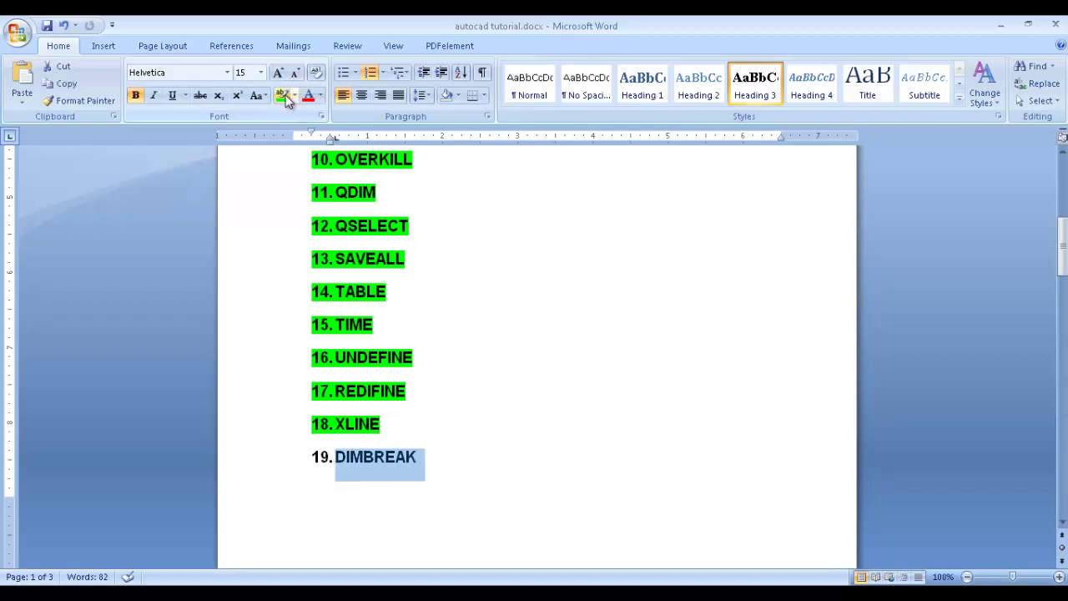
click(283, 95)
scroll(443, 312, down, 7)
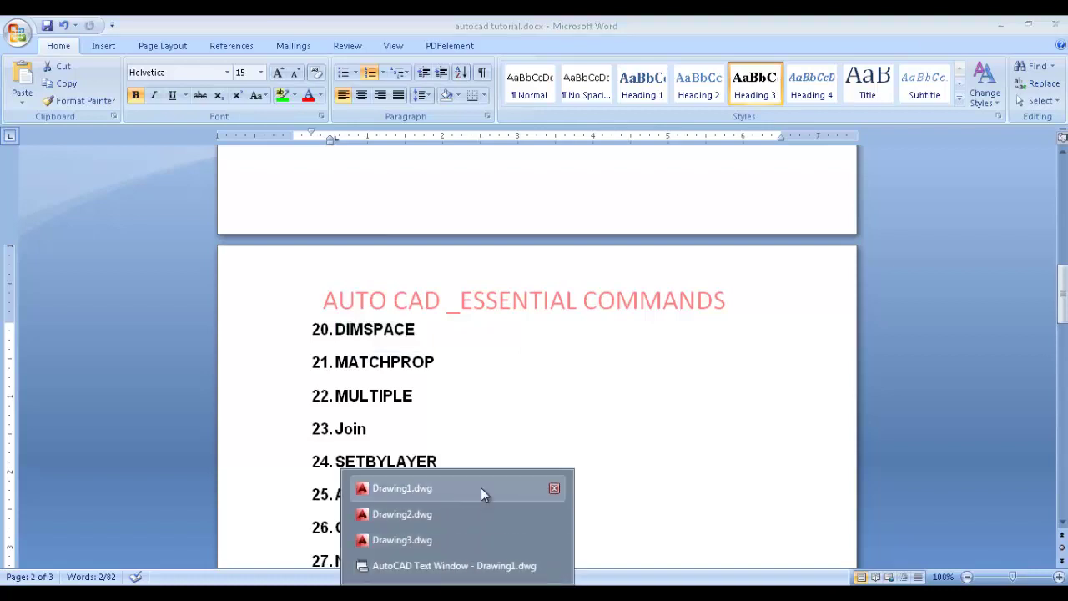
Switch back to Drawing1 in AutoCAD and bring the horizontal dimension above the taller rectangle into view
click(481, 487)
scroll(481, 276, up, 6)
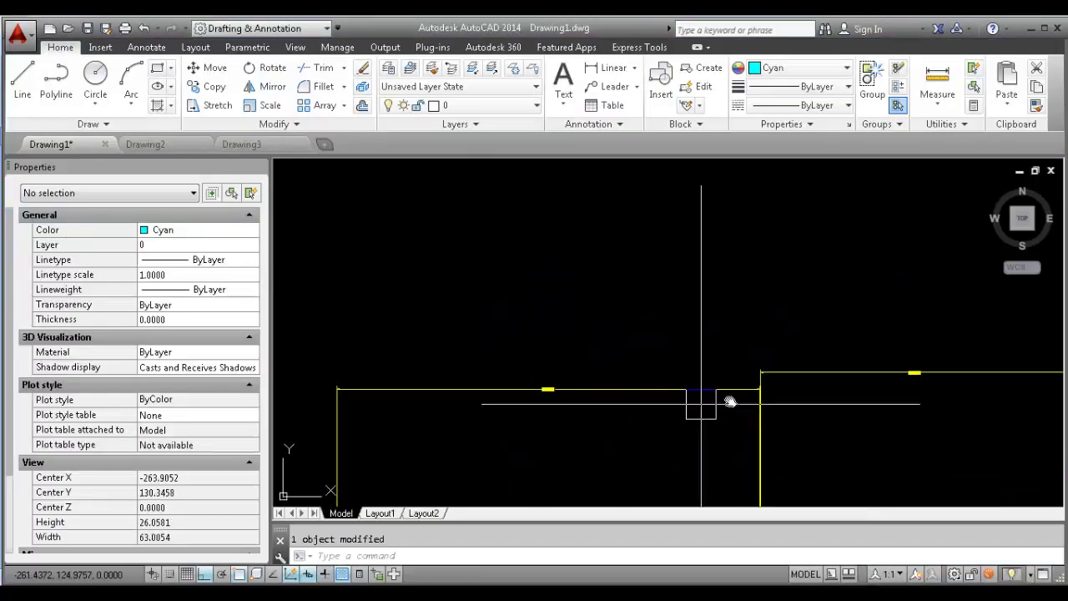
scroll(741, 324, down, 4)
scroll(601, 345, up, 4)
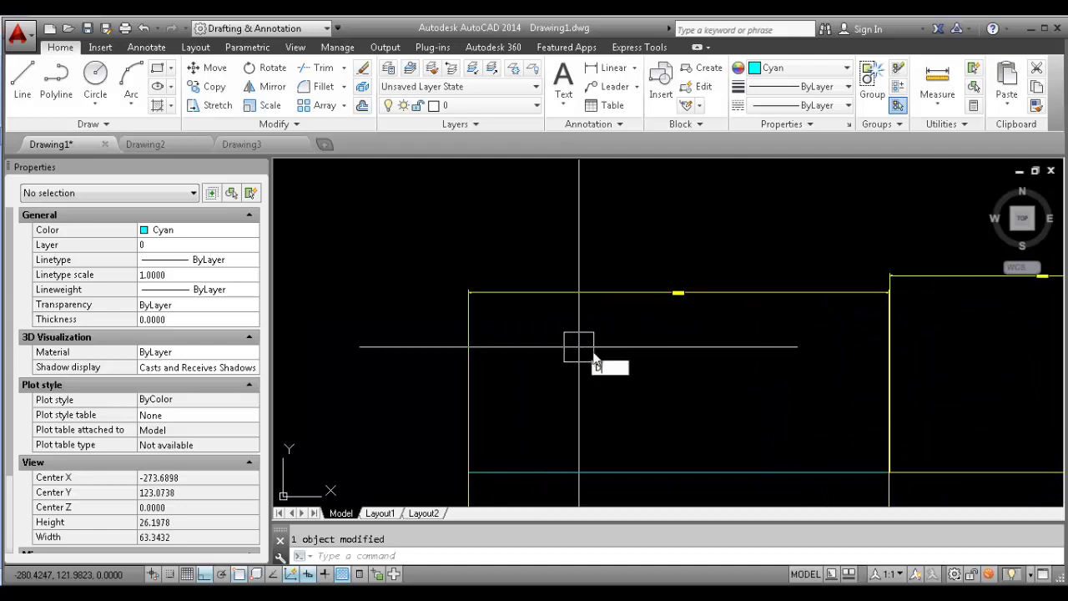
text(dlim)
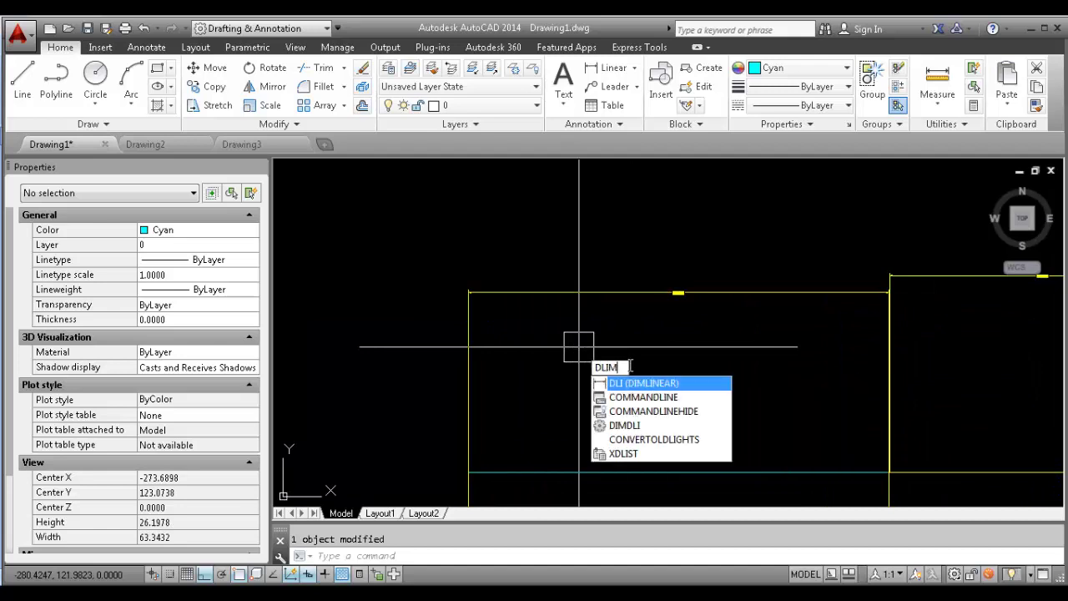
text(s)
key(Escape)
Add a horizontal linear dimension of about 39.2 from the taller rectangle's upper left corner, placed just above the existing dimension
text(d)
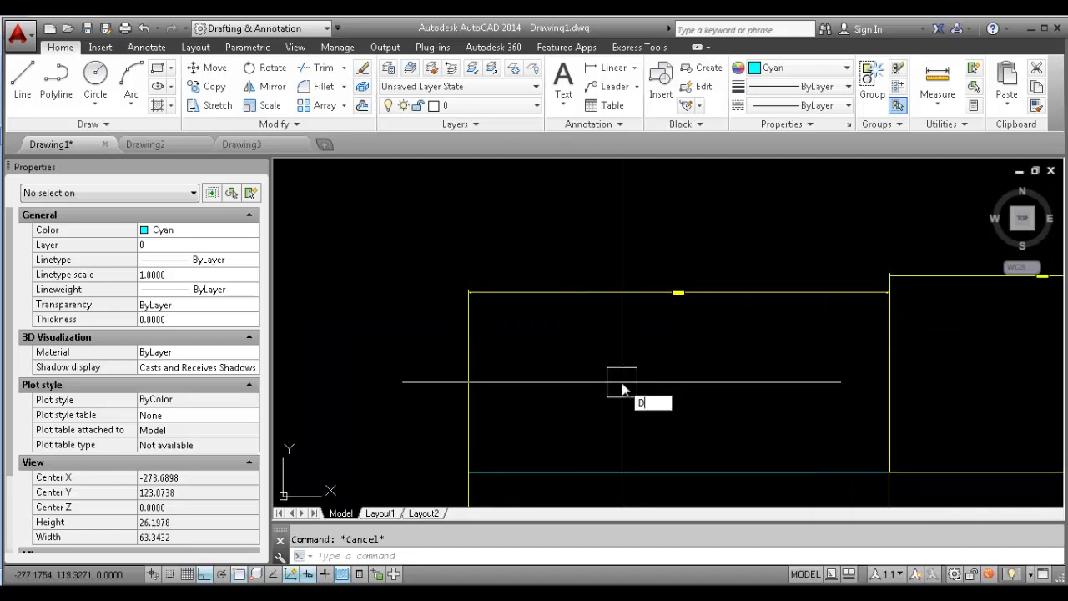
text(li)
key(Return)
scroll(617, 401, down, 3)
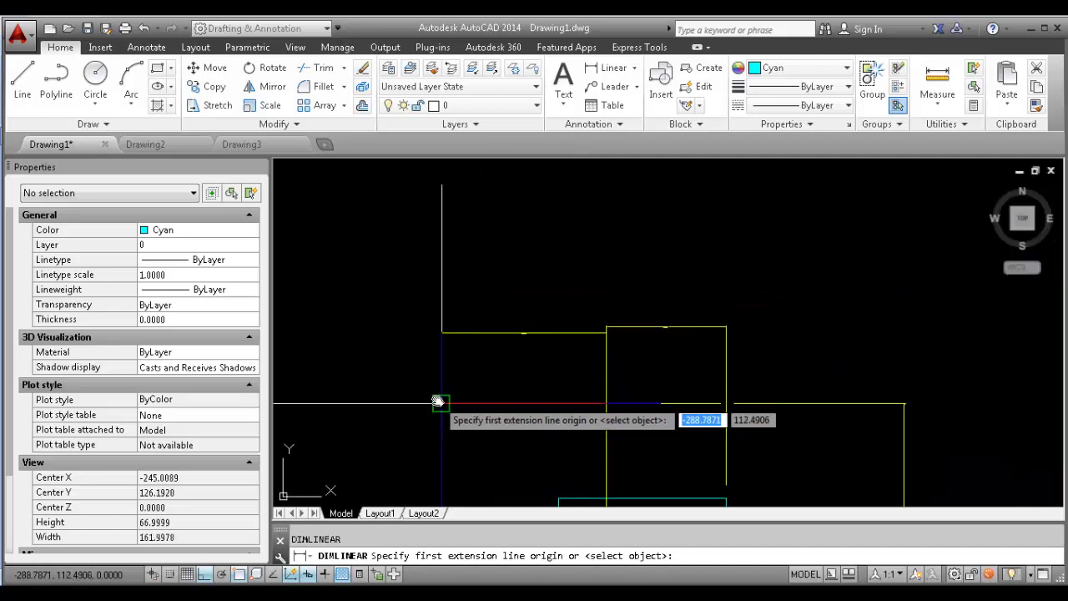
click(441, 402)
click(643, 401)
click(622, 289)
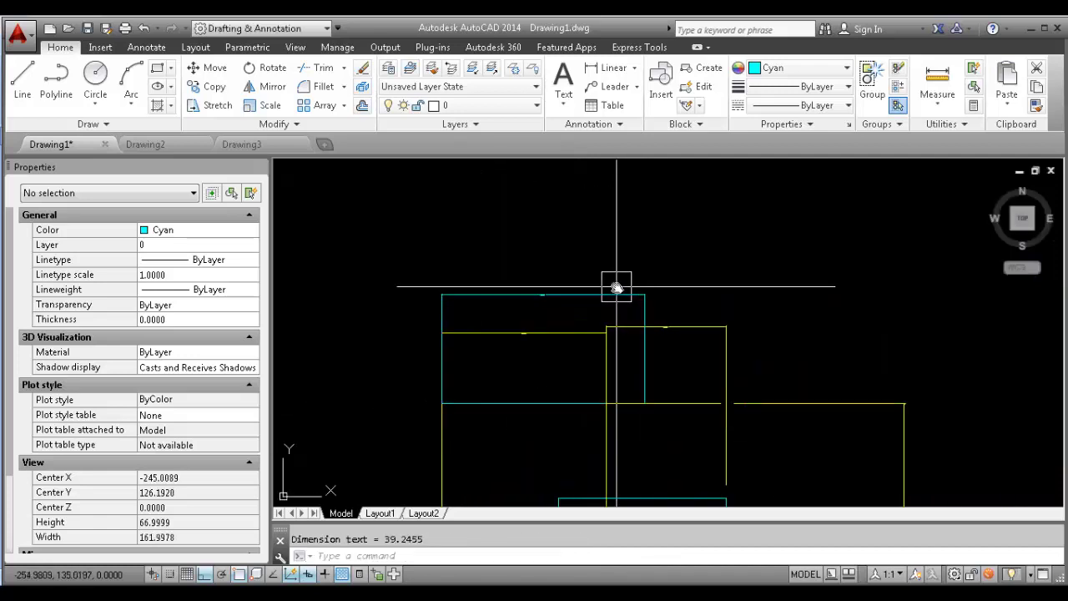
Add a second horizontal linear dimension of about 45.9 from the same corner, placed above the first new one
scroll(618, 286, up, 2)
middle_drag(632, 445, 651, 405)
text(li)
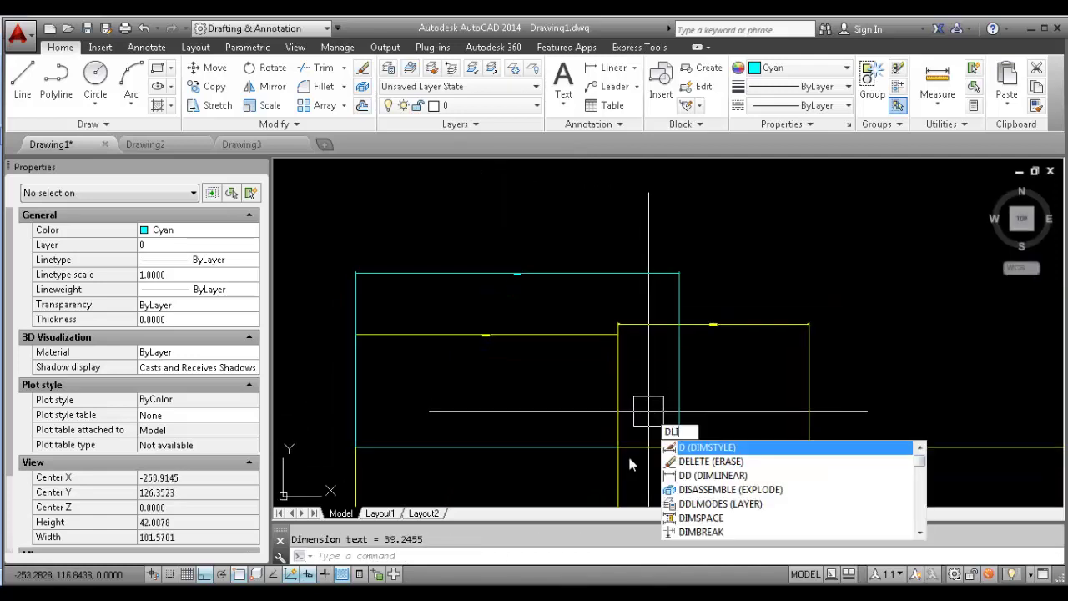
key(Return)
click(359, 448)
click(734, 449)
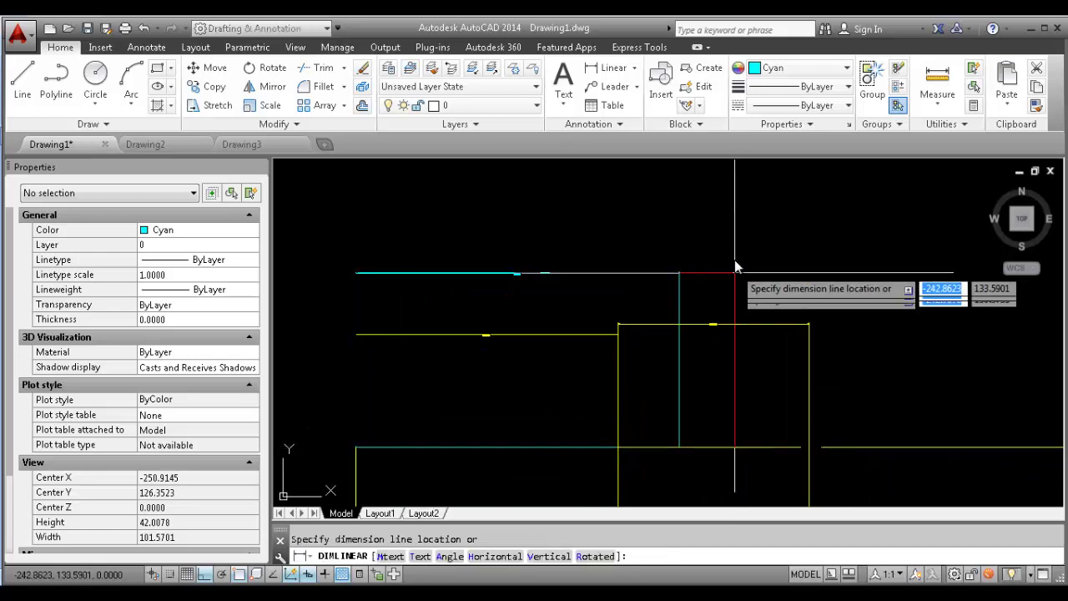
click(728, 187)
middle_drag(723, 265, 722, 298)
key(Escape)
Space the two cyan dimensions with DIMSPACE, using the lower yellow dimension as the base and the Auto spacing option
middle_drag(611, 295, 653, 298)
scroll(653, 298, down, 2)
scroll(599, 311, up, 4)
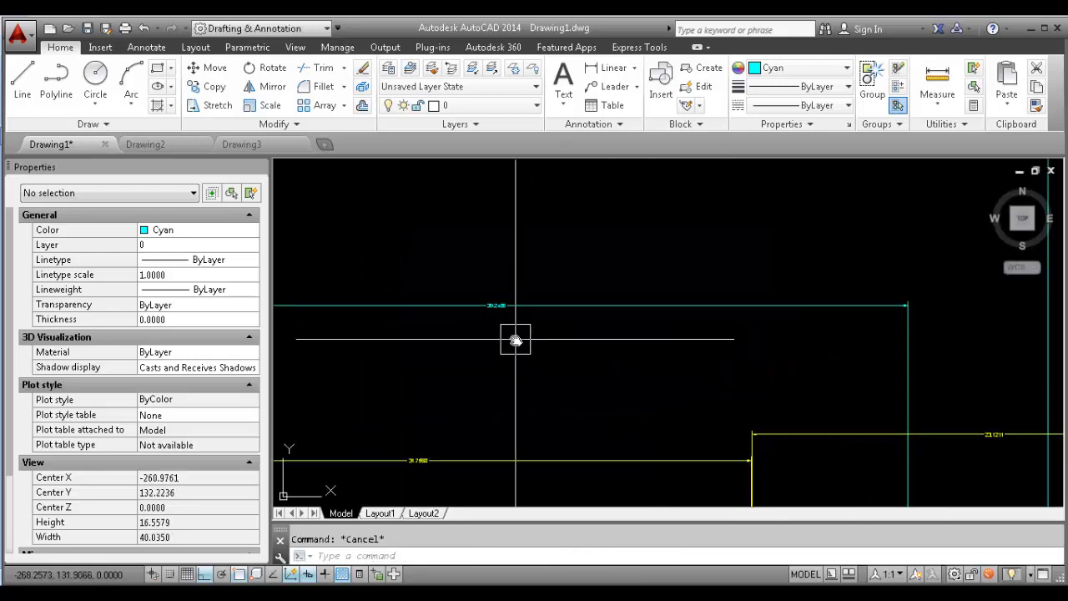
scroll(515, 339, down, 4)
middle_drag(533, 301, 610, 303)
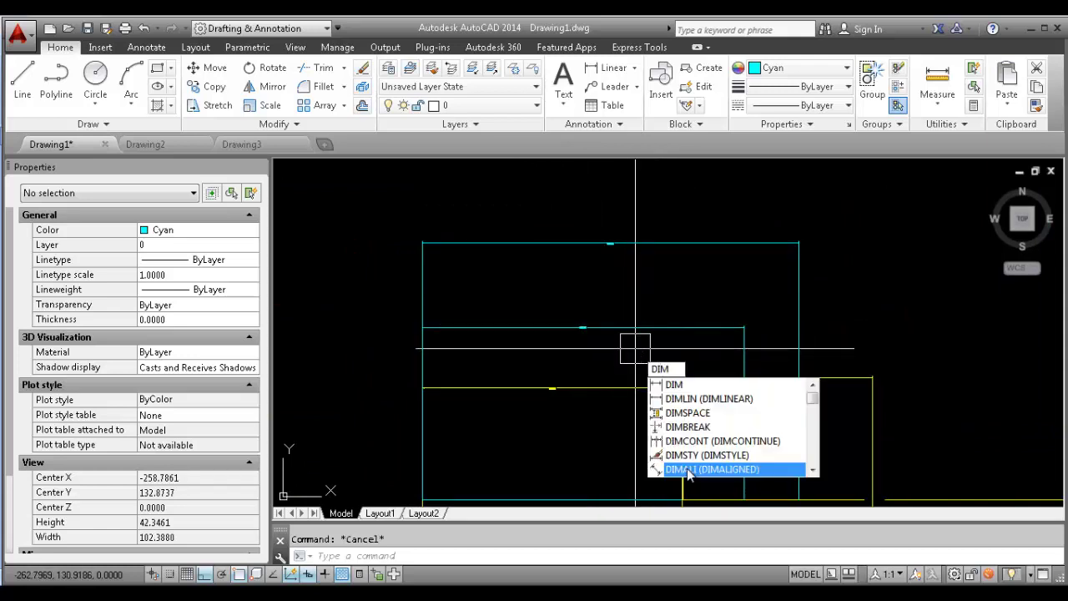
text(PACE)
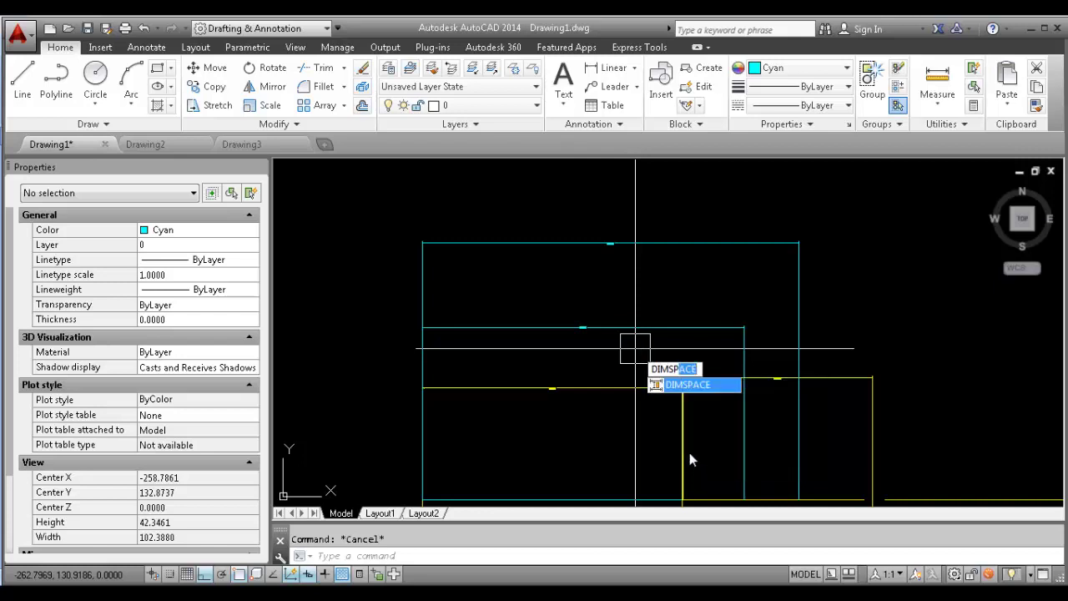
click(708, 391)
middle_drag(662, 398, 644, 384)
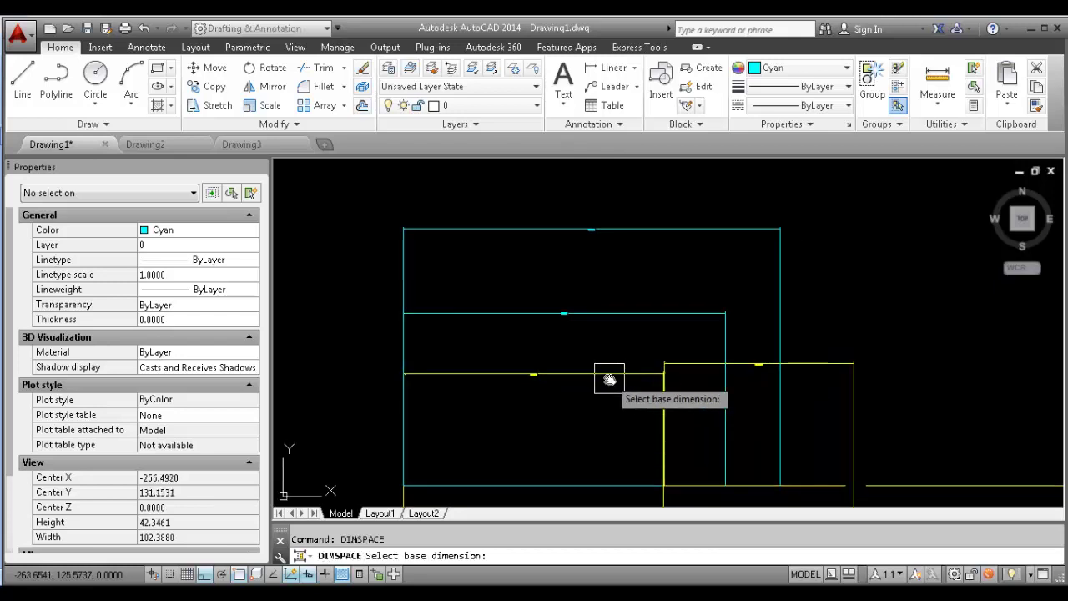
click(608, 374)
click(634, 230)
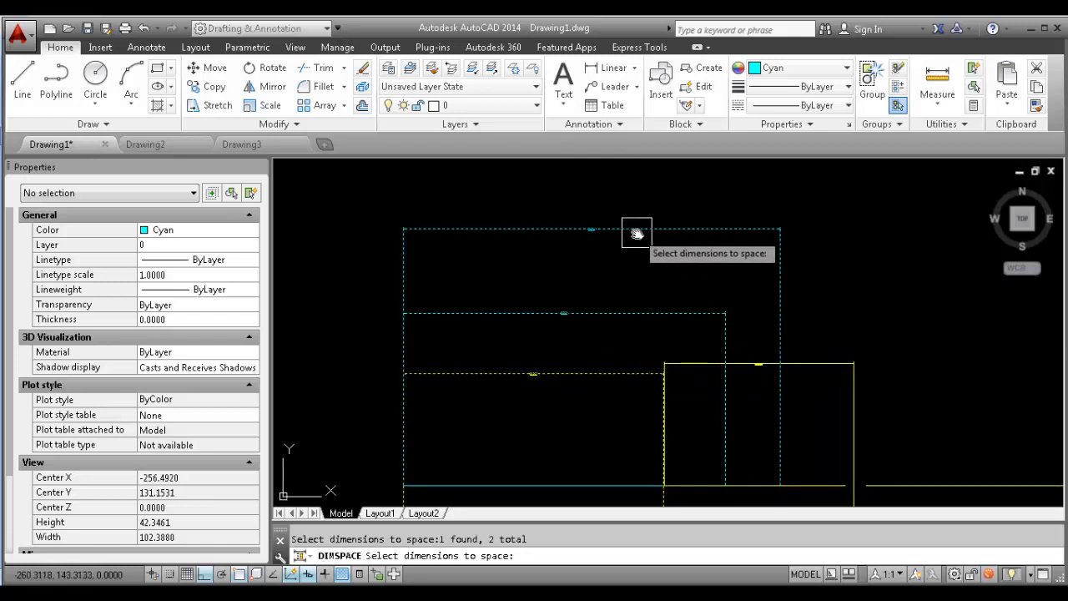
key(Return)
click(676, 274)
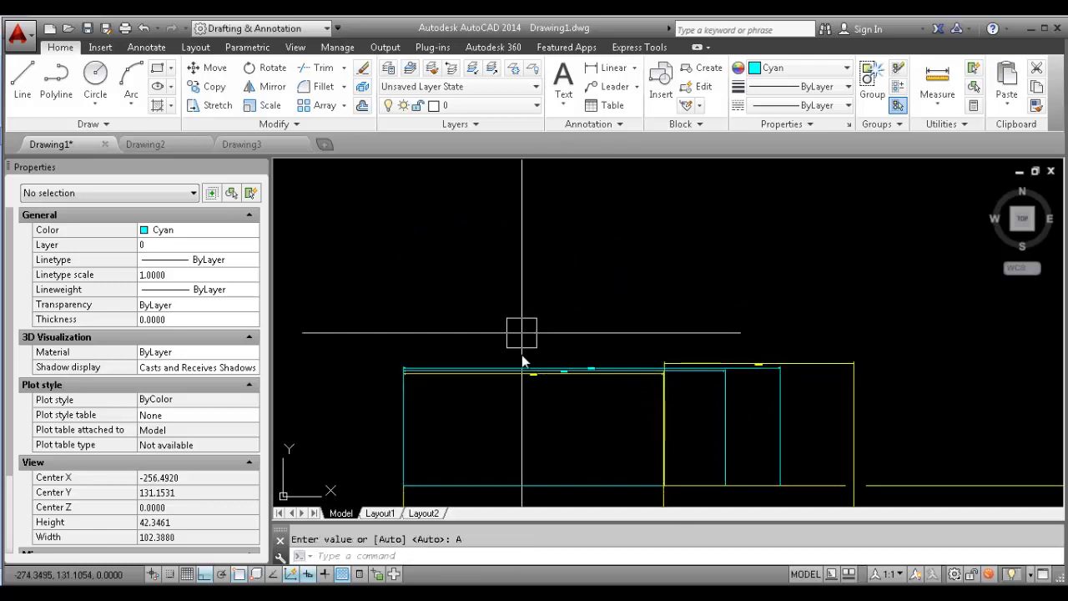
Examine the spacing between the three stacked horizontal dimensions and their texts up close
scroll(624, 405, up, 8)
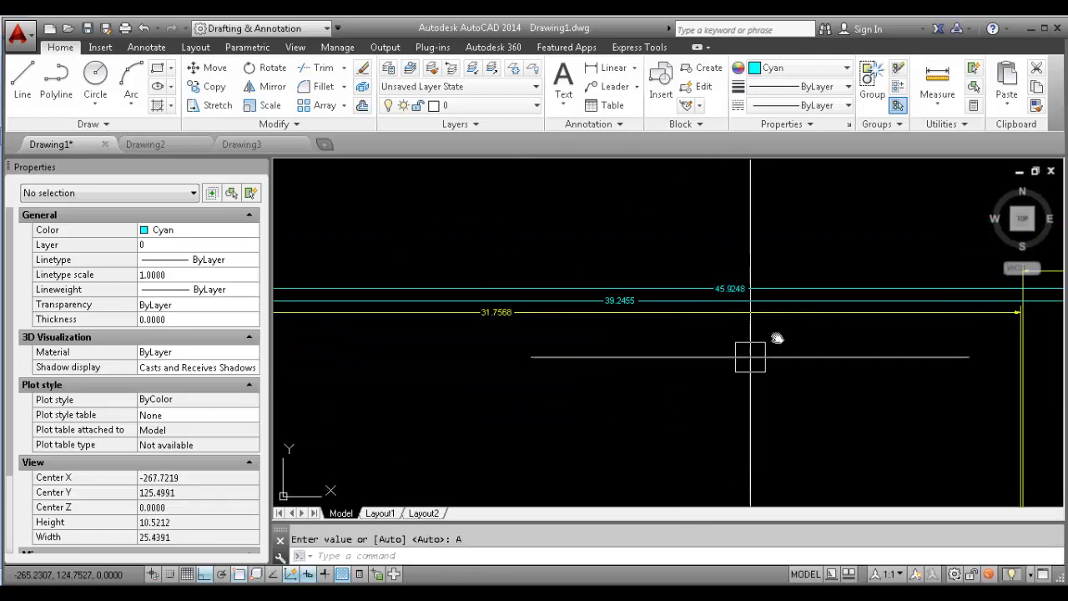
scroll(776, 326, down, 2)
middle_drag(766, 307, 656, 285)
scroll(656, 285, up, 2)
scroll(621, 291, down, 3)
scroll(621, 382, up, 10)
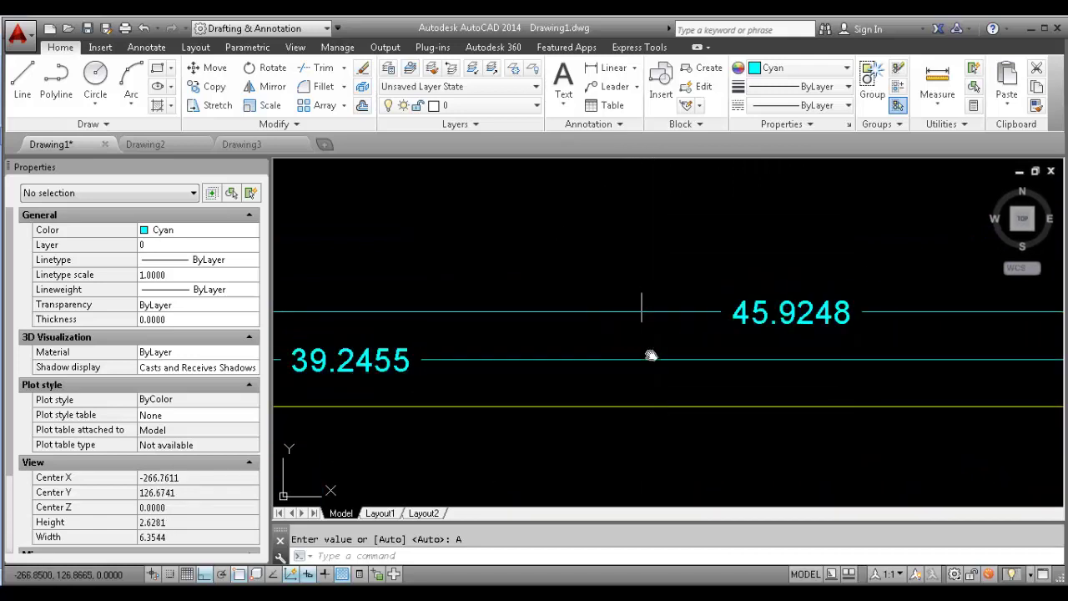
scroll(644, 351, down, 6)
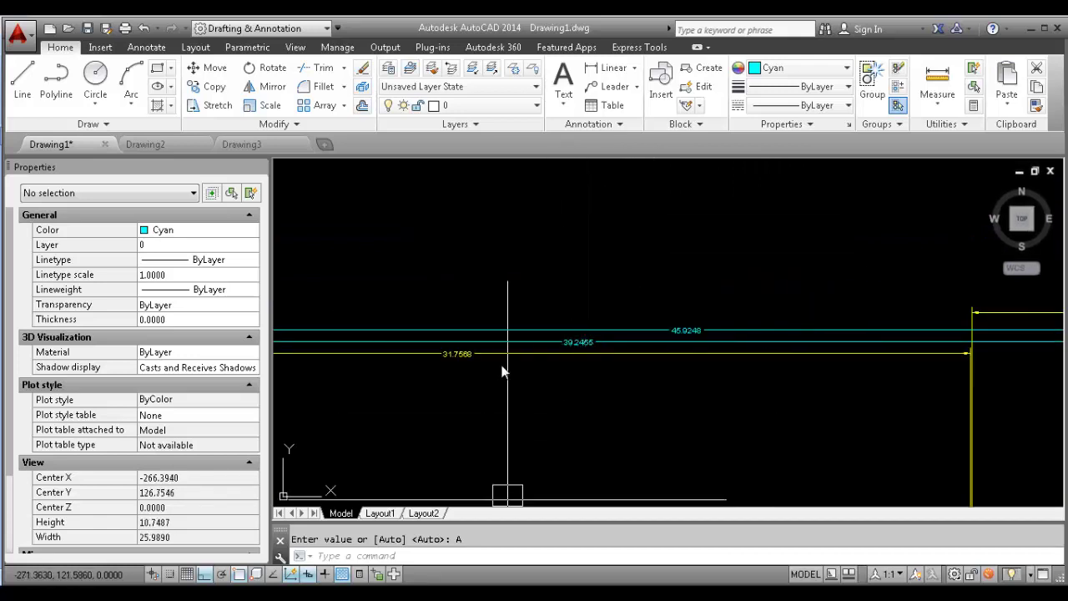
Switch to the Word command list and highlight DIMSPACE in green
key(alt+Tab)
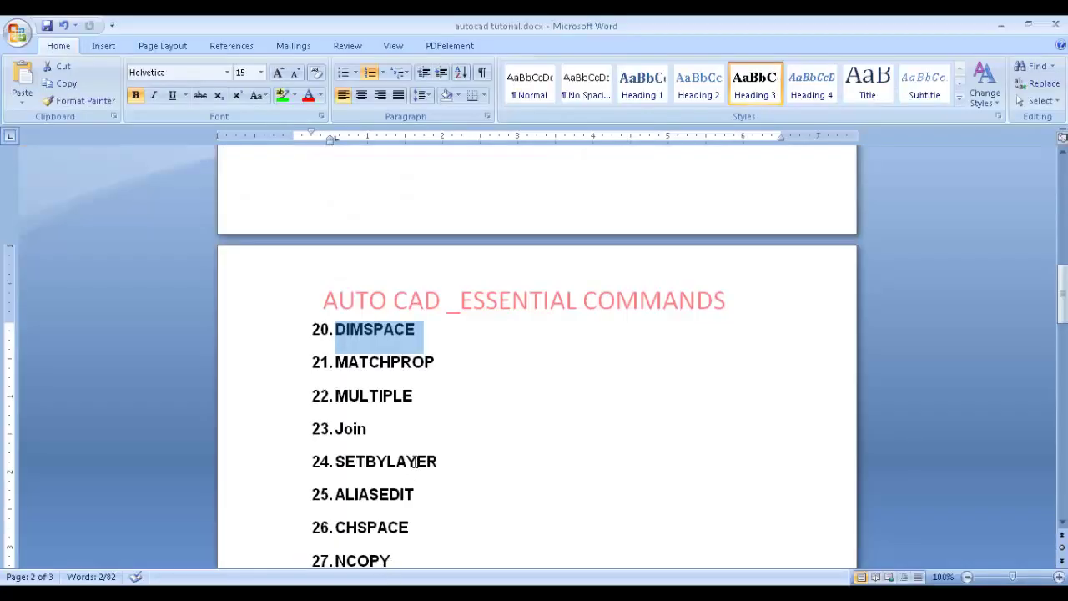
click(444, 342)
click(282, 95)
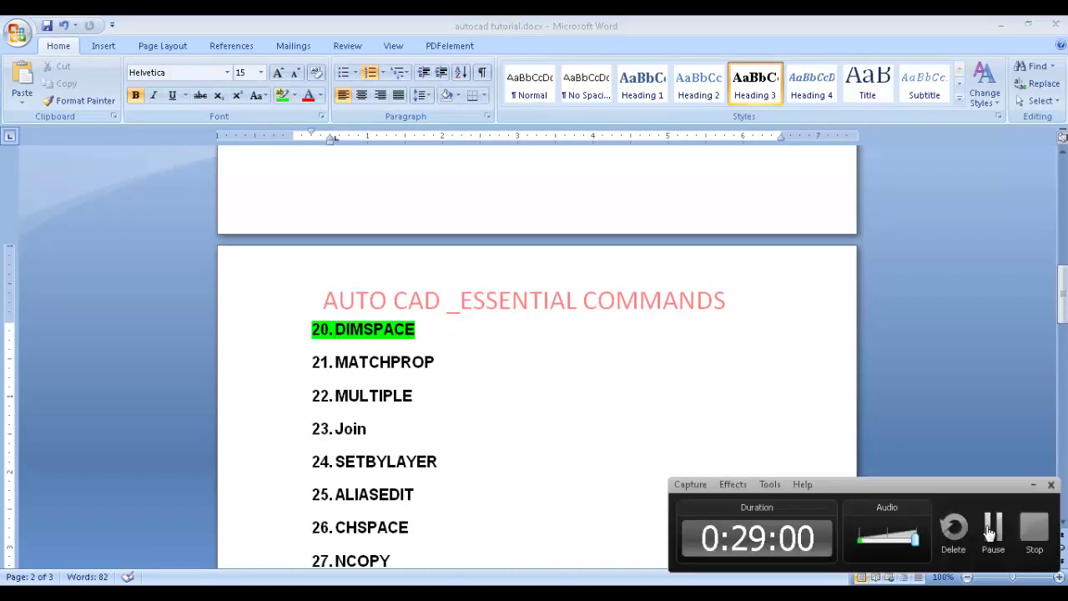
click(992, 530)
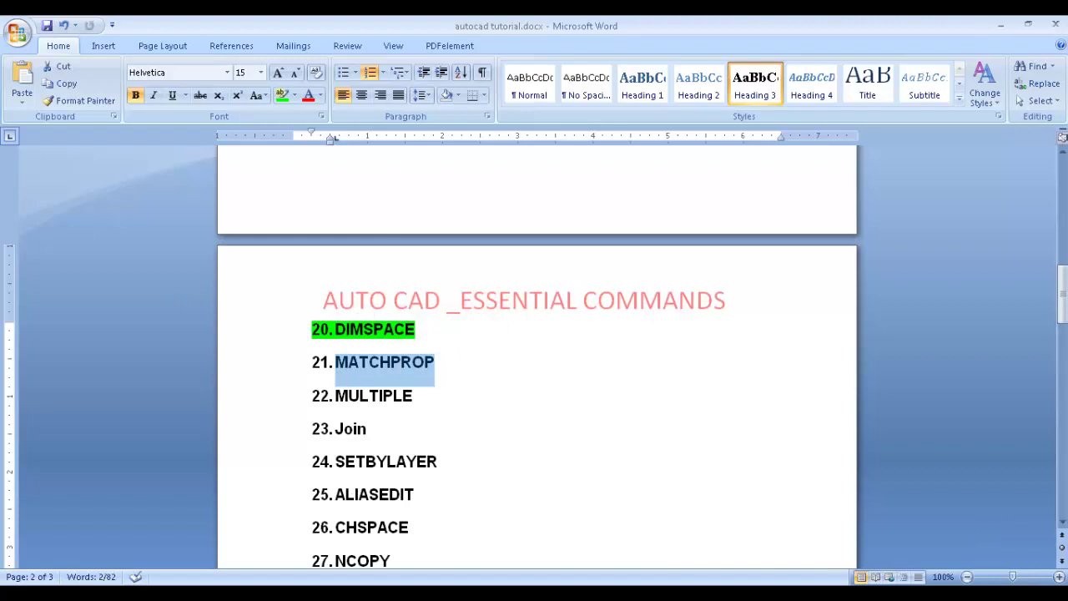
Select MATCHPROP as the next command in the Word list and return to the AutoCAD drawing
click(457, 592)
double_click(389, 370)
key(alt+Tab)
Draw a small rectangle in the empty area to the right of the existing objects
scroll(504, 361, down, 10)
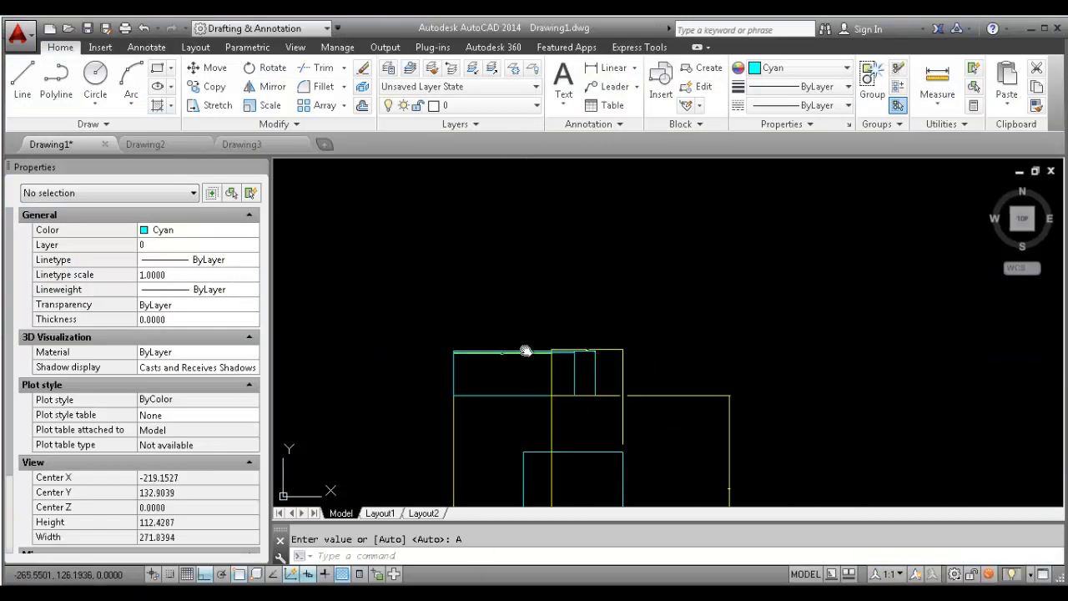
middle_drag(916, 325, 612, 340)
key(Escape)
text(C)
key(Return)
middle_drag(727, 279, 508, 279)
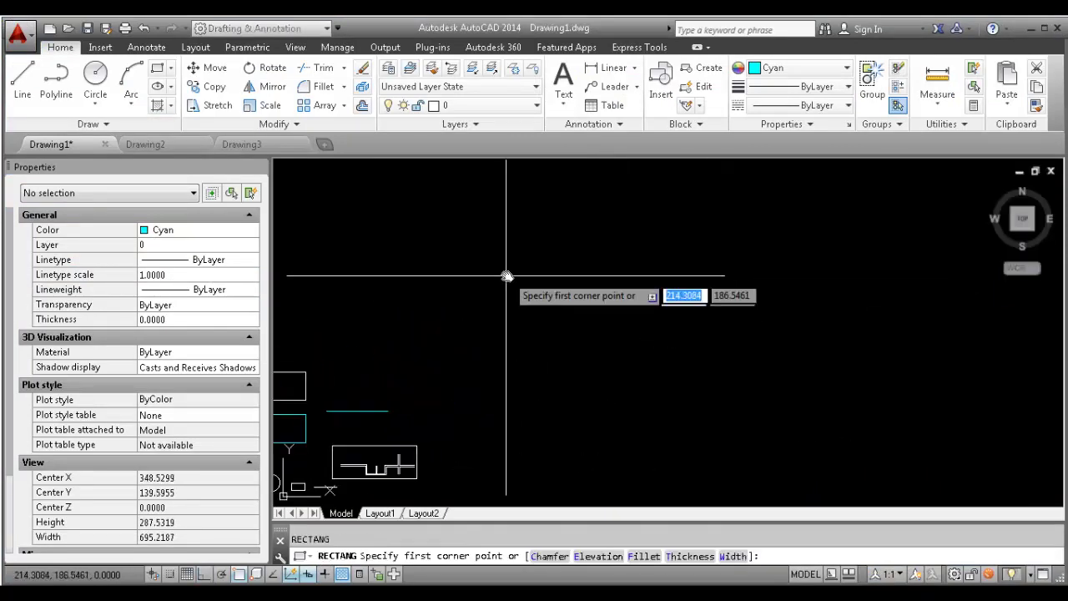
click(507, 276)
middle_drag(649, 286, 616, 310)
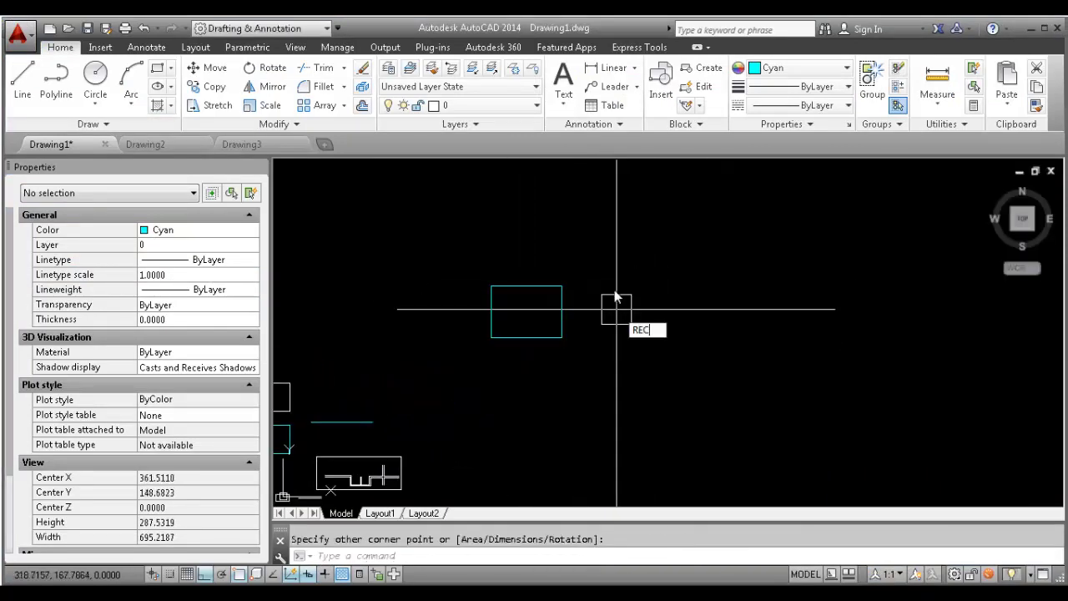
Draw two more small rectangles side by side to the right of the first one
key(Return)
click(614, 278)
click(676, 328)
key(Return)
click(736, 270)
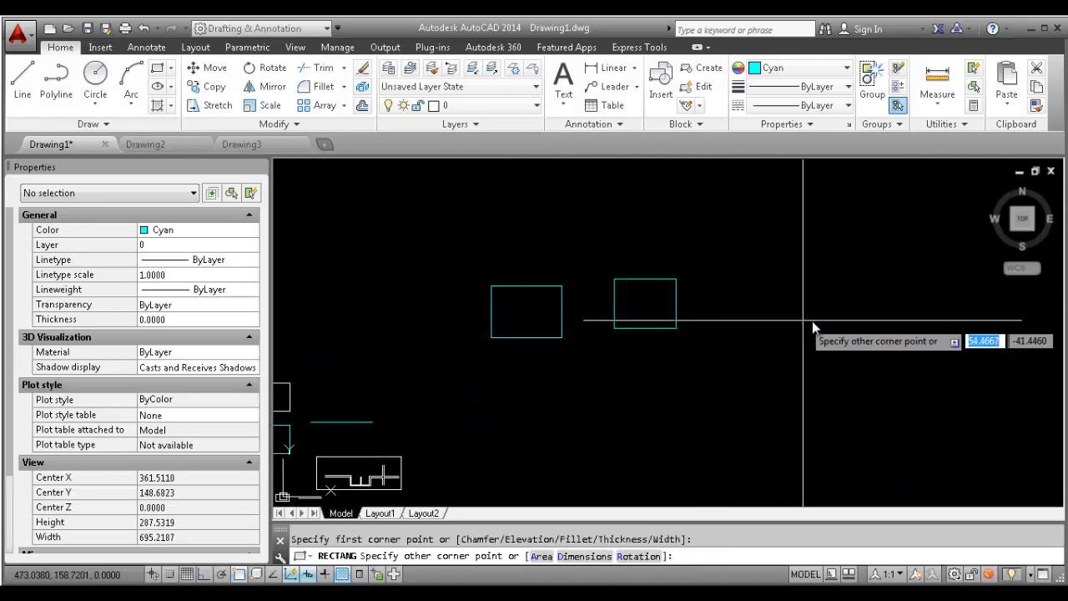
click(732, 269)
Color the rightmost rectangle yellow, and recolor it together with the middle rectangle to green
click(798, 271)
click(784, 69)
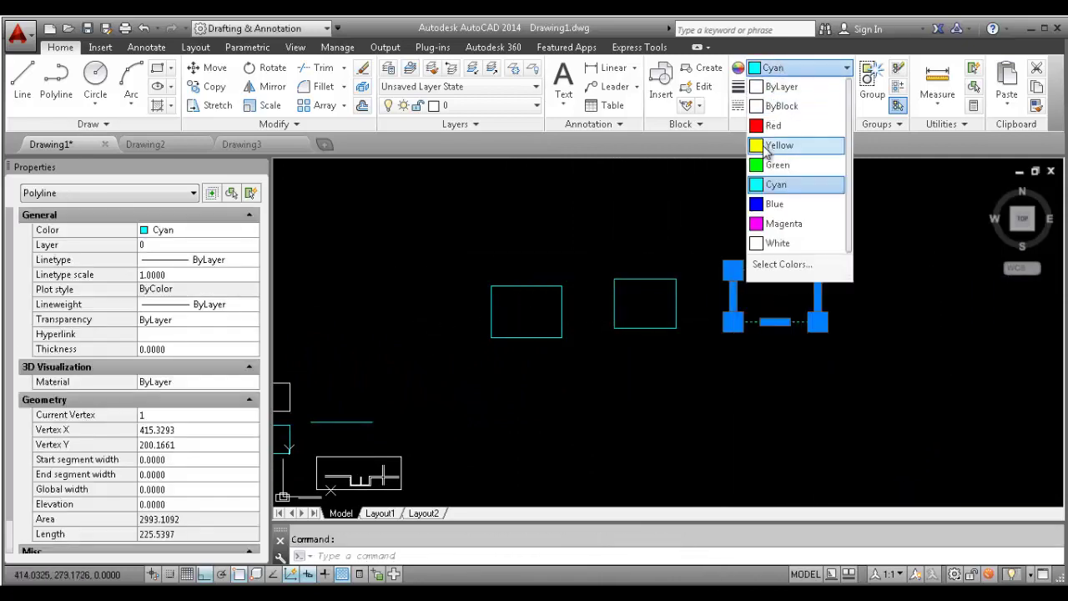
click(776, 145)
click(645, 279)
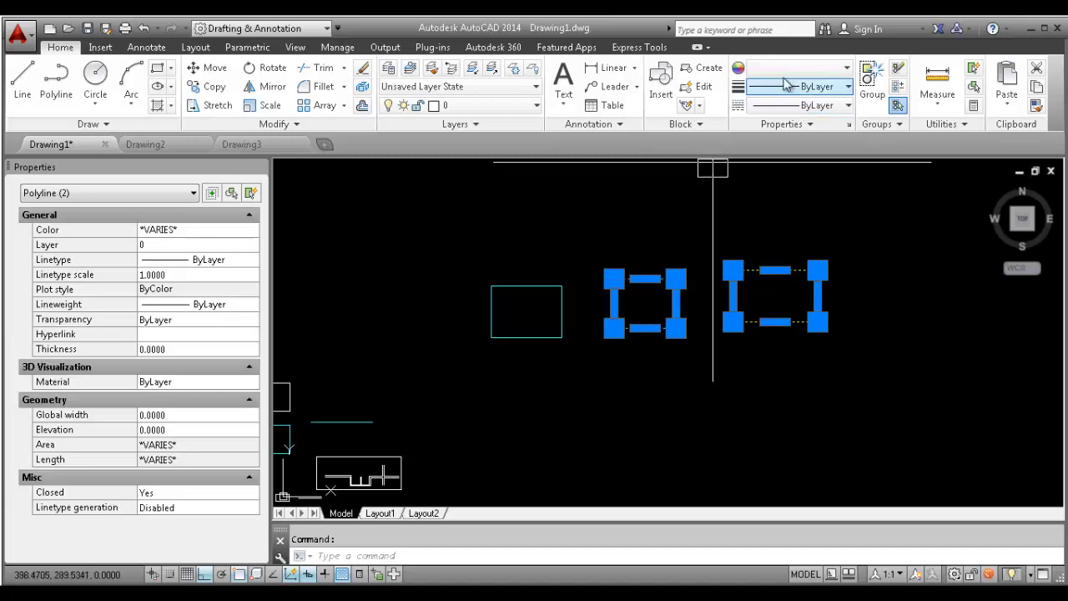
click(789, 67)
click(772, 167)
key(Escape)
Copy the two green rectangles once below and once above the originals
click(702, 292)
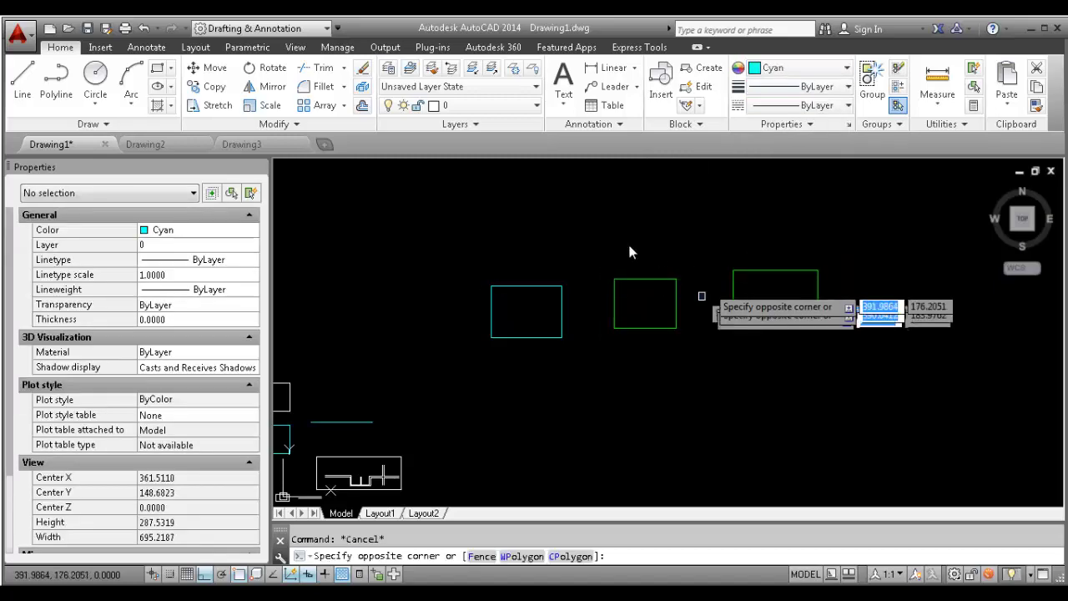
key(Escape)
click(602, 223)
click(845, 379)
text(co)
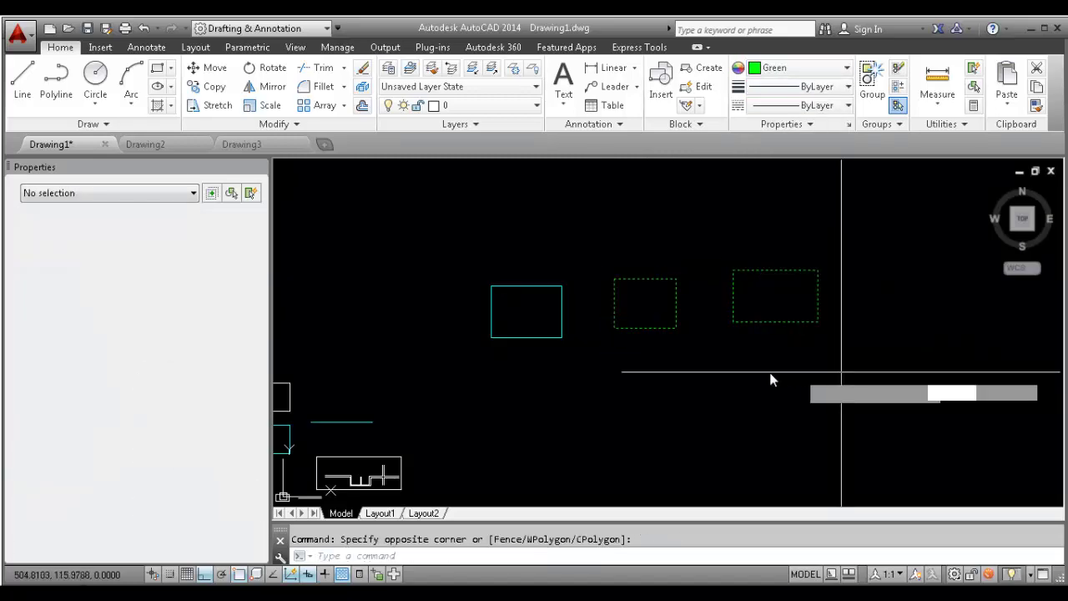
key(Return)
click(769, 372)
click(767, 455)
click(775, 270)
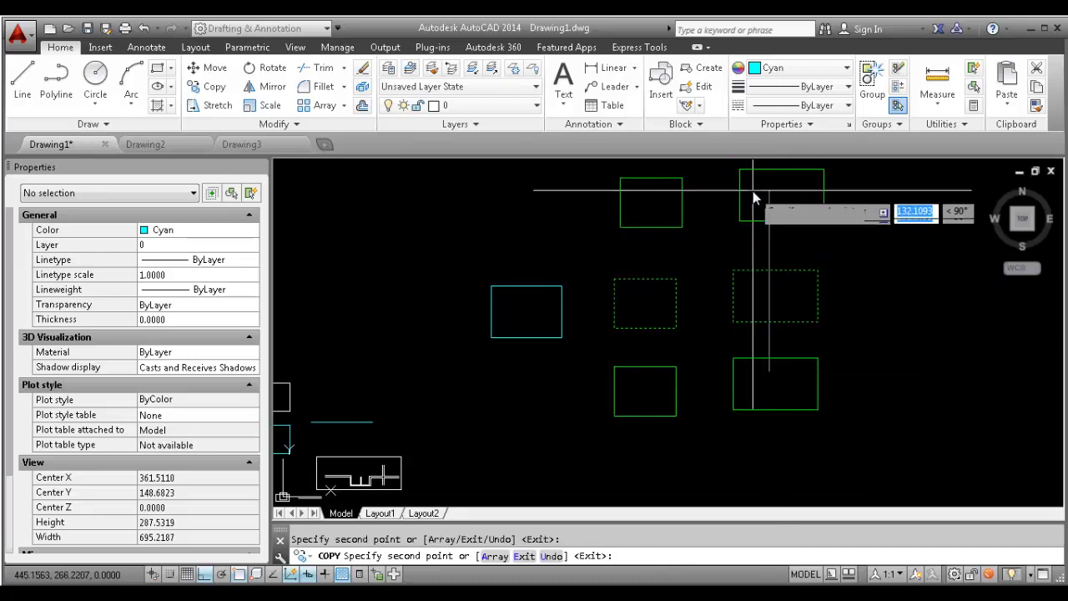
middle_drag(754, 197, 751, 261)
key(Escape)
Use MATCHPROP to apply the cyan rectangle's properties to the two upper green rectangles
scroll(538, 395, up, 2)
scroll(543, 402, down, 2)
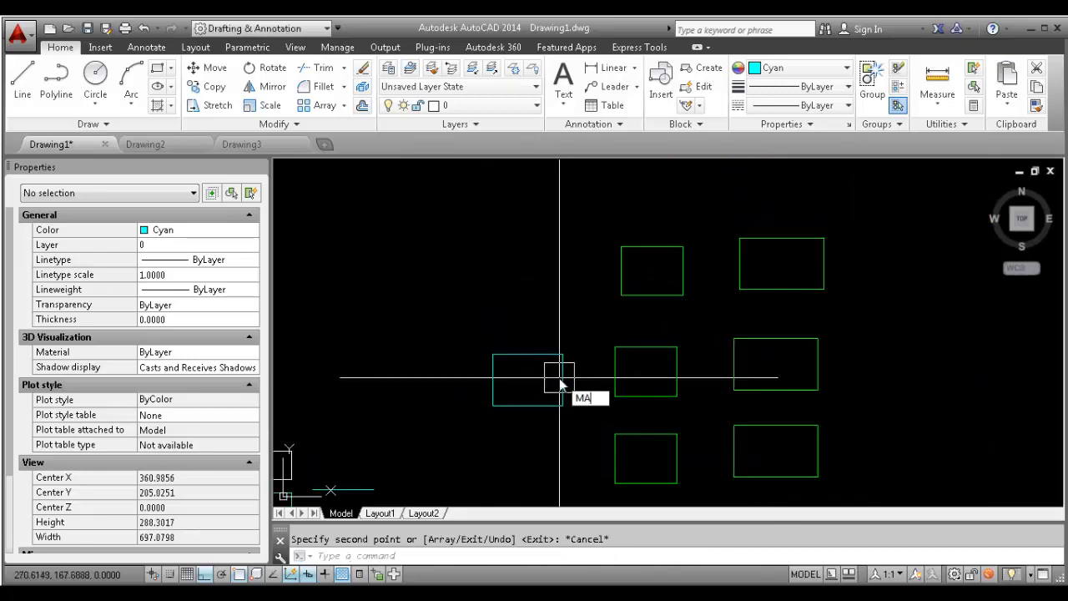
scroll(540, 331, up, 2)
text(ma)
key(Return)
click(513, 368)
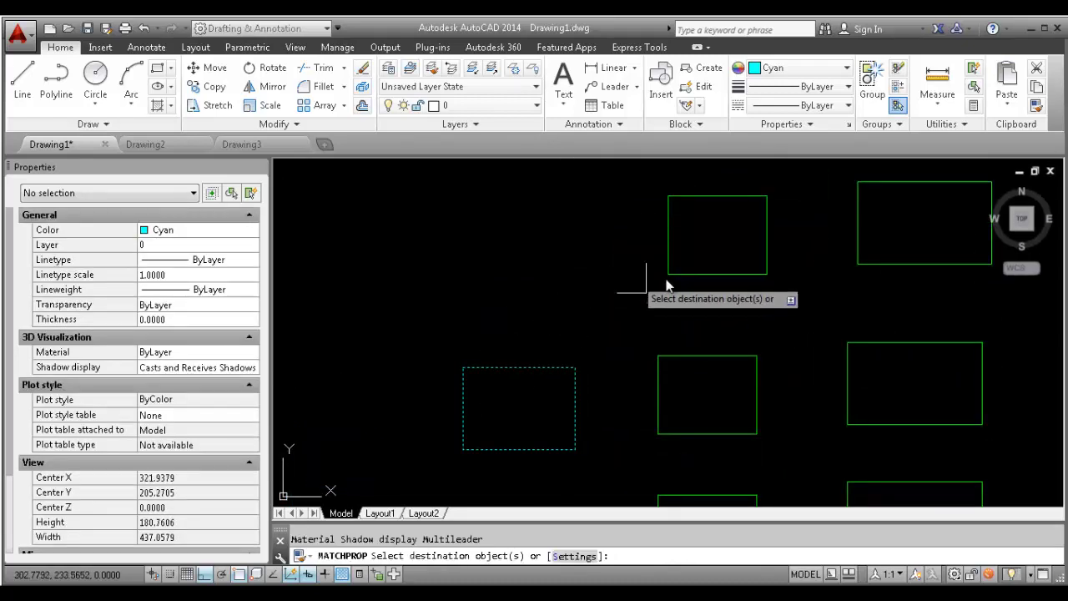
click(903, 262)
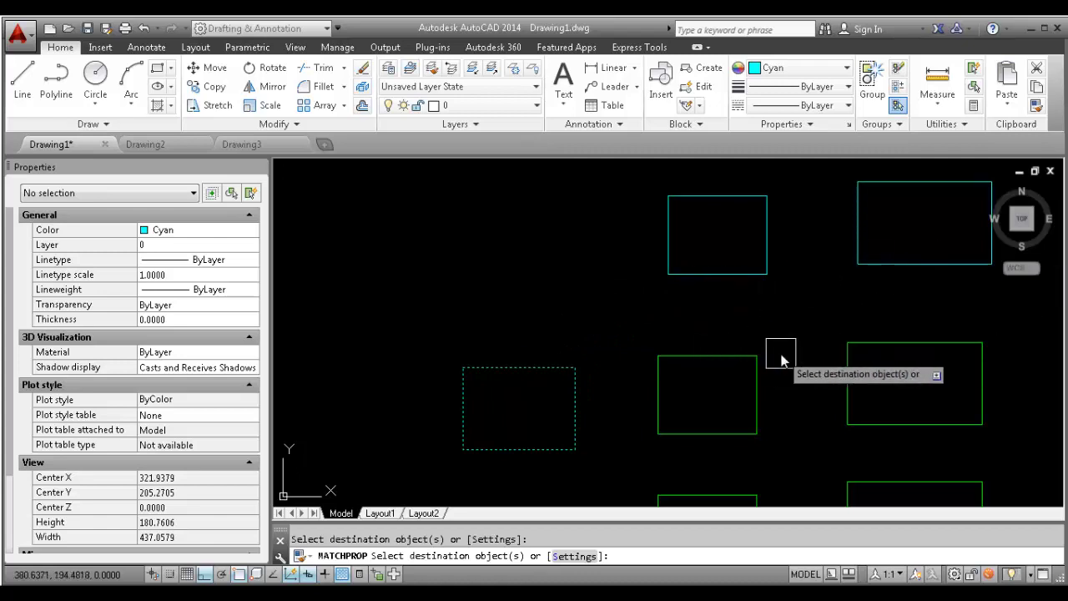
Undo the property match on the two upper rectangles
middle_drag(765, 341, 729, 316)
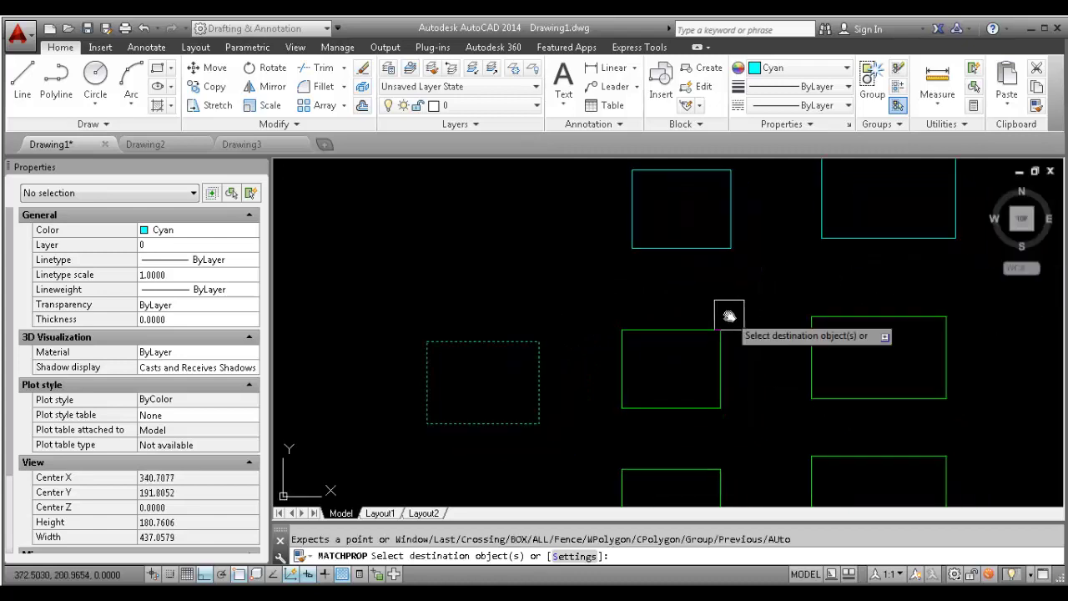
key(ctrl+z)
key(ctrl+z)
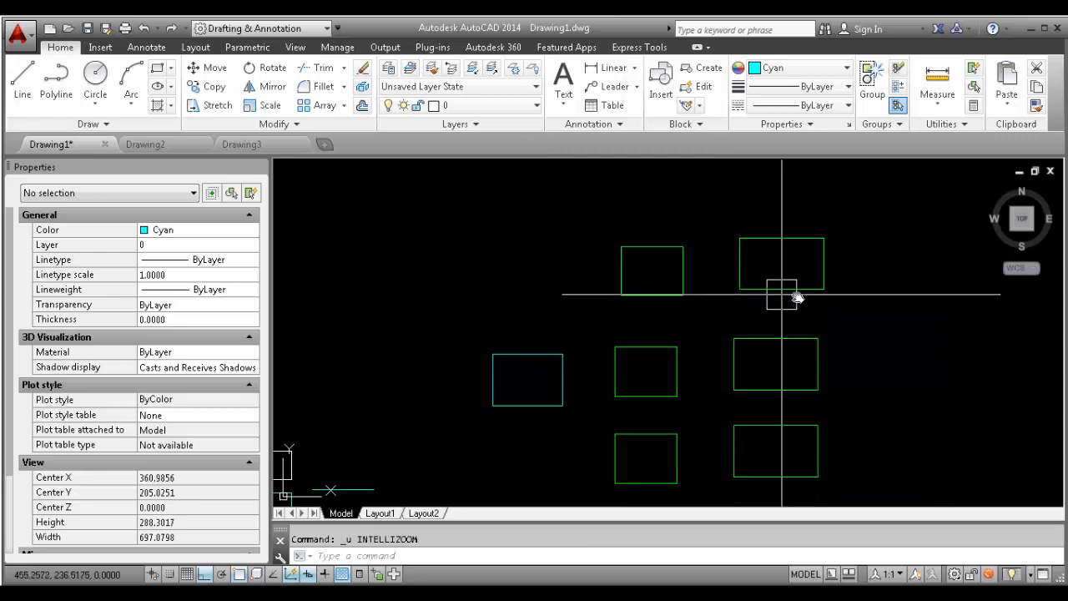
Select all six green rectangles and use MATCHPROP to apply the cyan rectangle's properties to that previous selection (P)
middle_drag(797, 298, 751, 284)
click(542, 187)
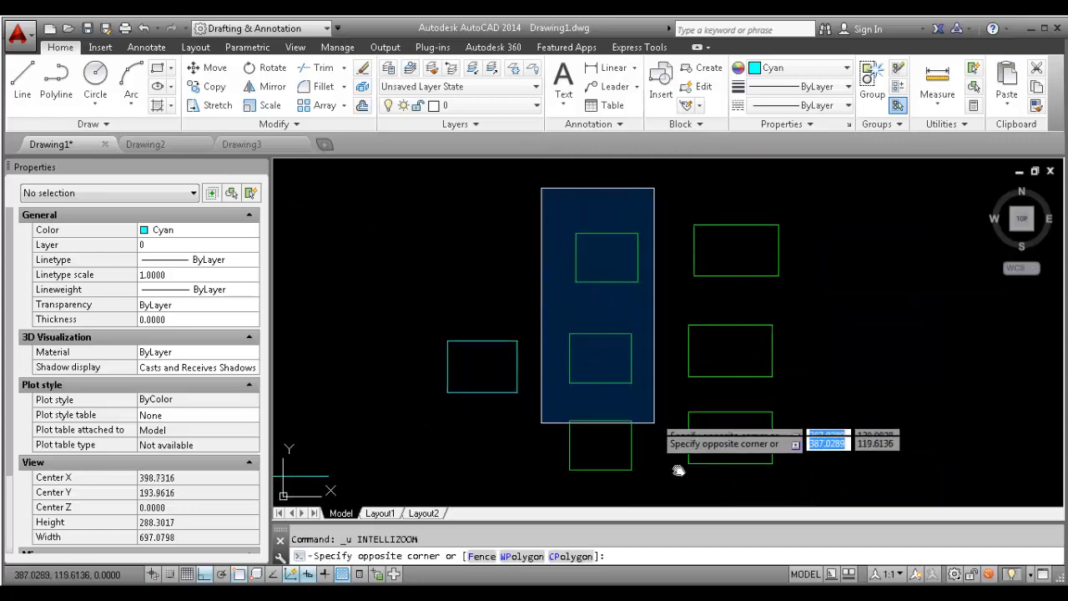
click(796, 474)
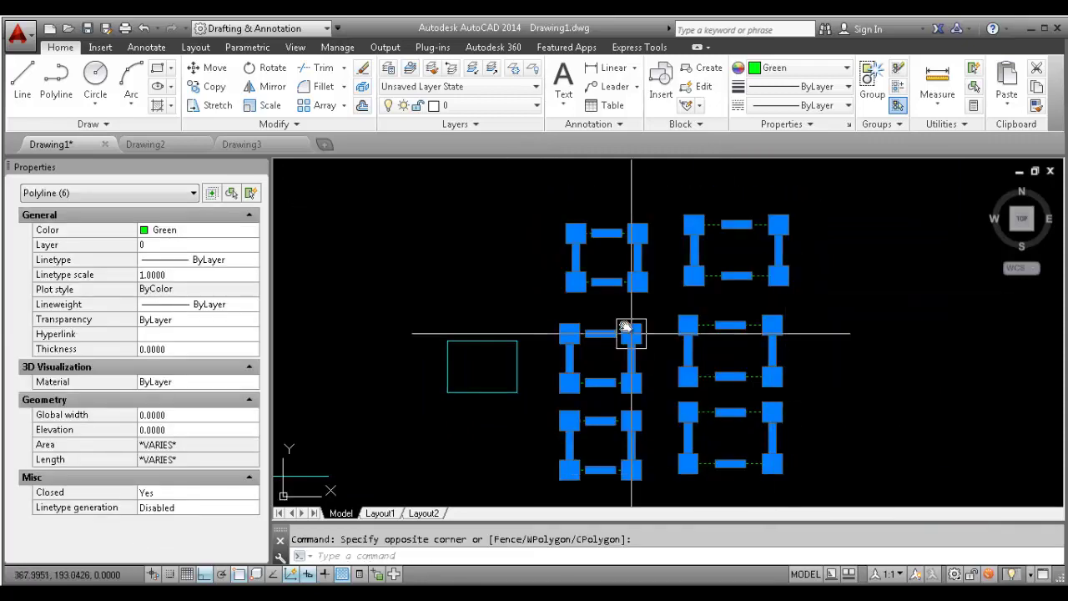
click(630, 333)
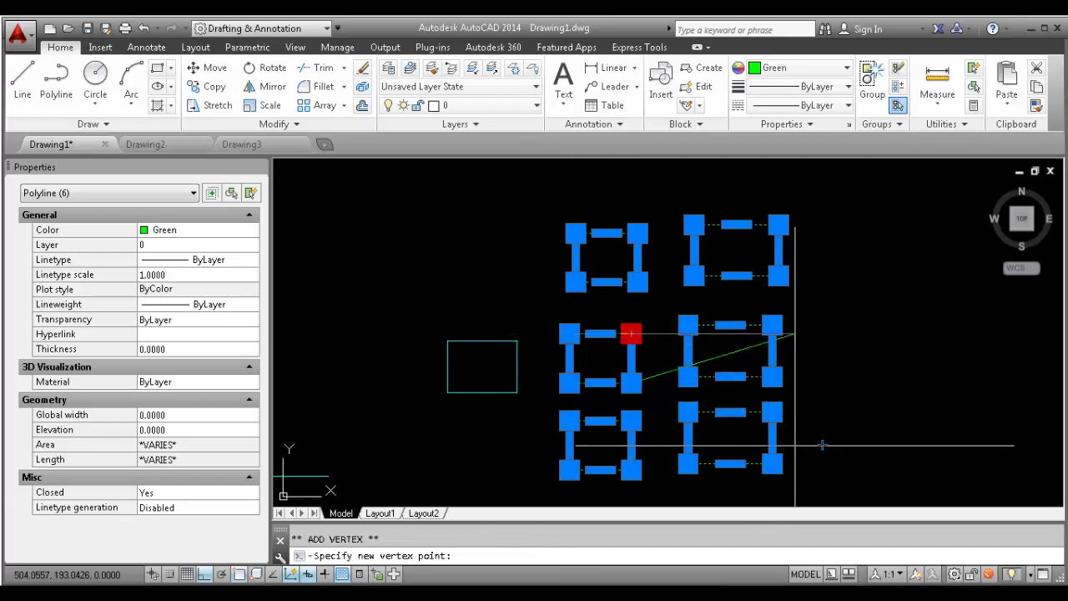
key(Escape)
middle_drag(503, 302, 541, 255)
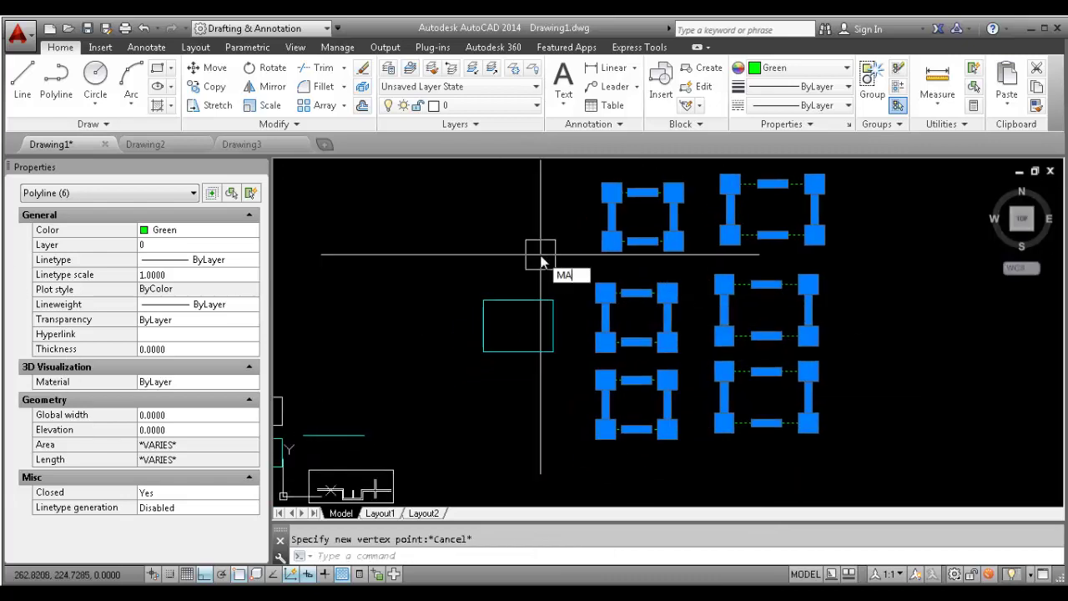
key(Return)
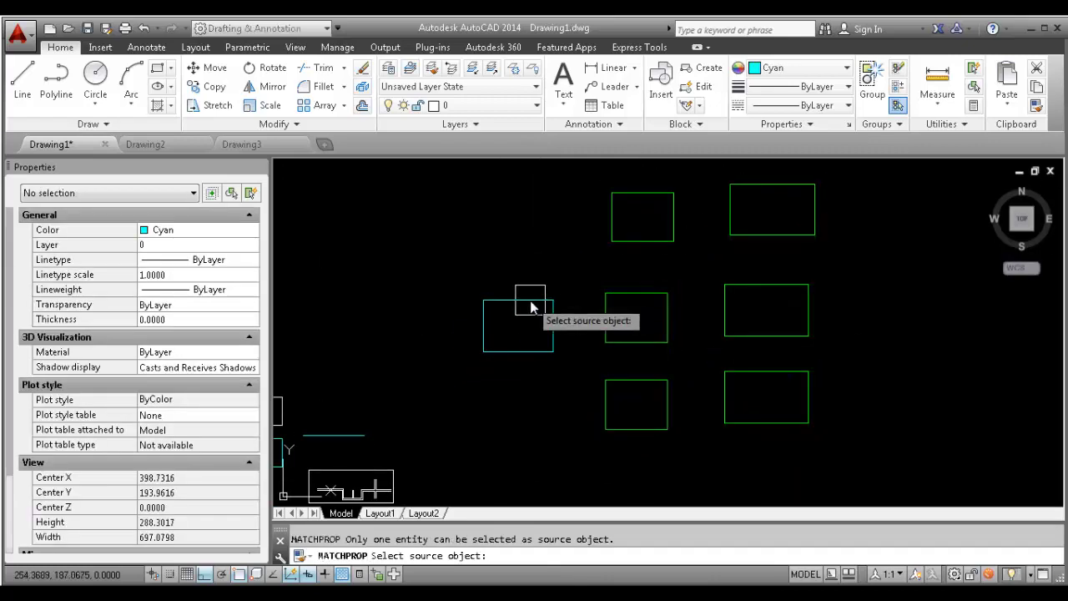
click(531, 305)
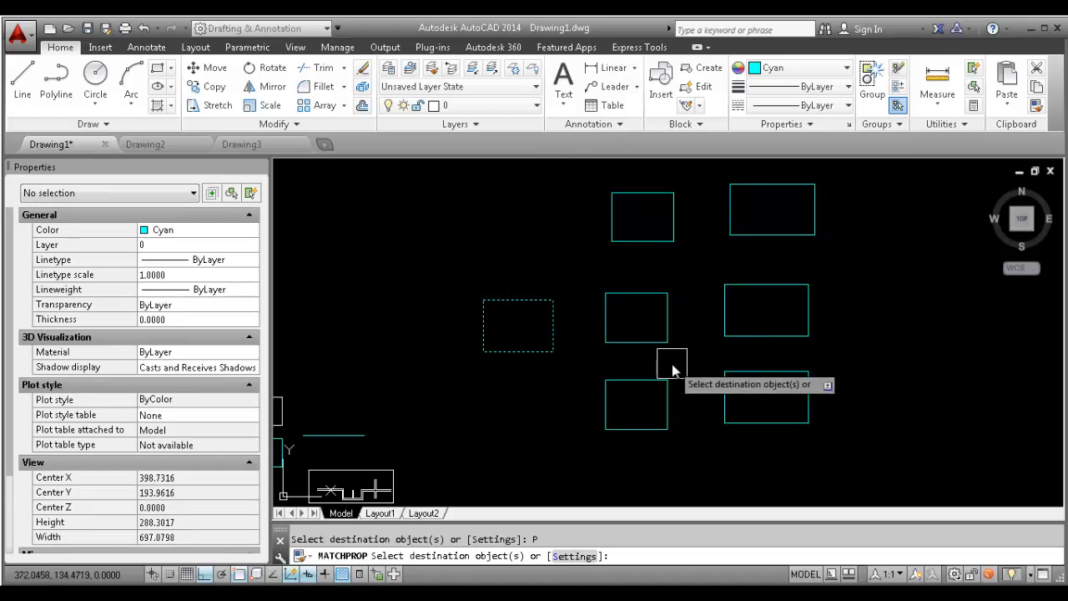
middle_drag(675, 259, 675, 279)
scroll(675, 279, up, 3)
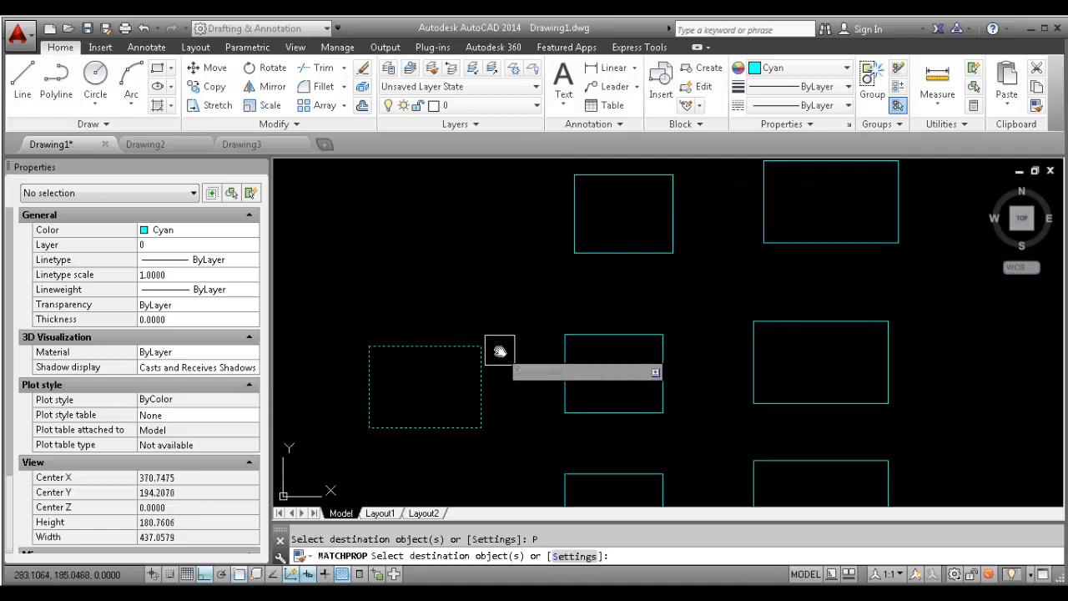
scroll(498, 351, down, 3)
middle_drag(489, 353, 496, 328)
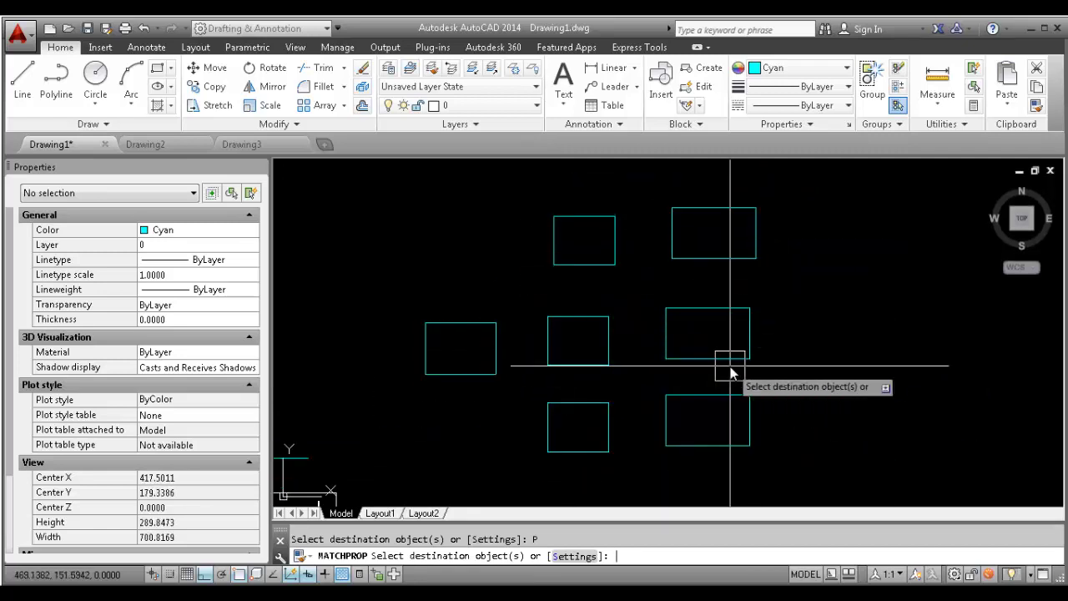
key(Escape)
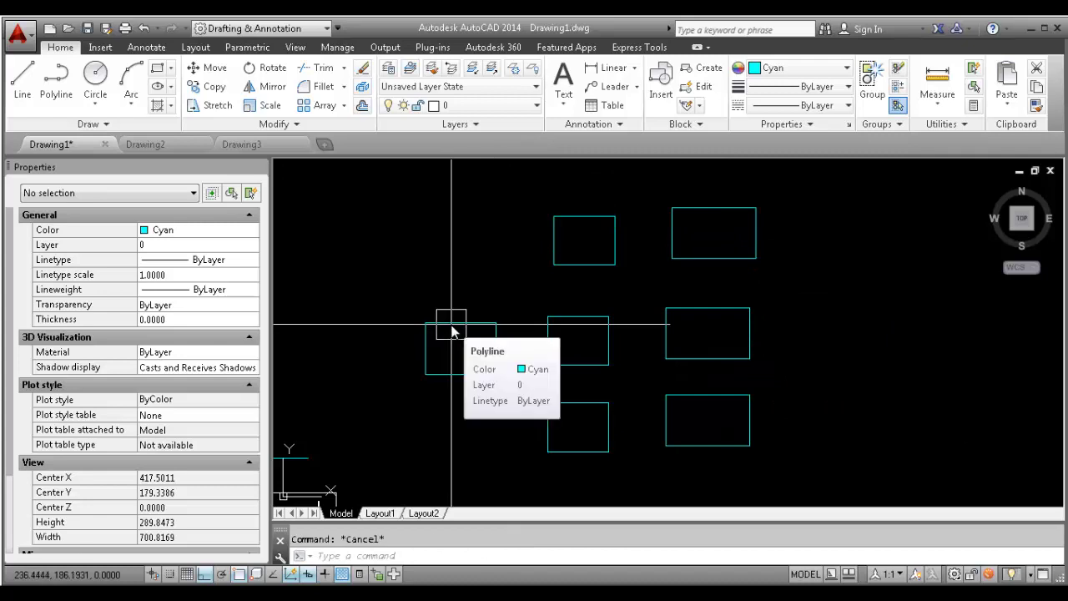
scroll(452, 331, up, 2)
scroll(452, 331, down, 1)
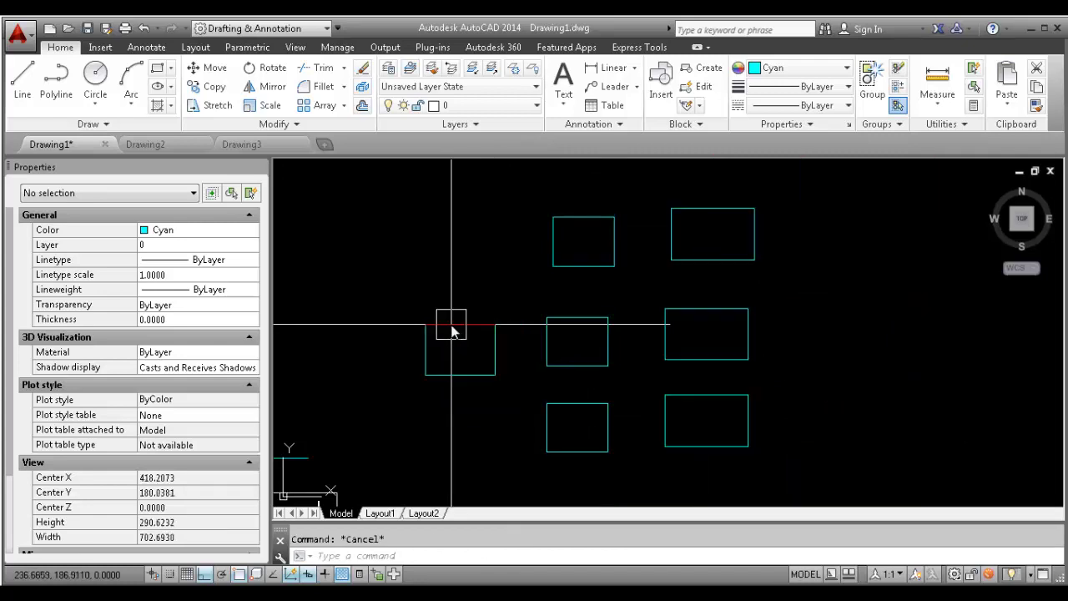
scroll(596, 370, down, 1)
scroll(520, 293, up, 2)
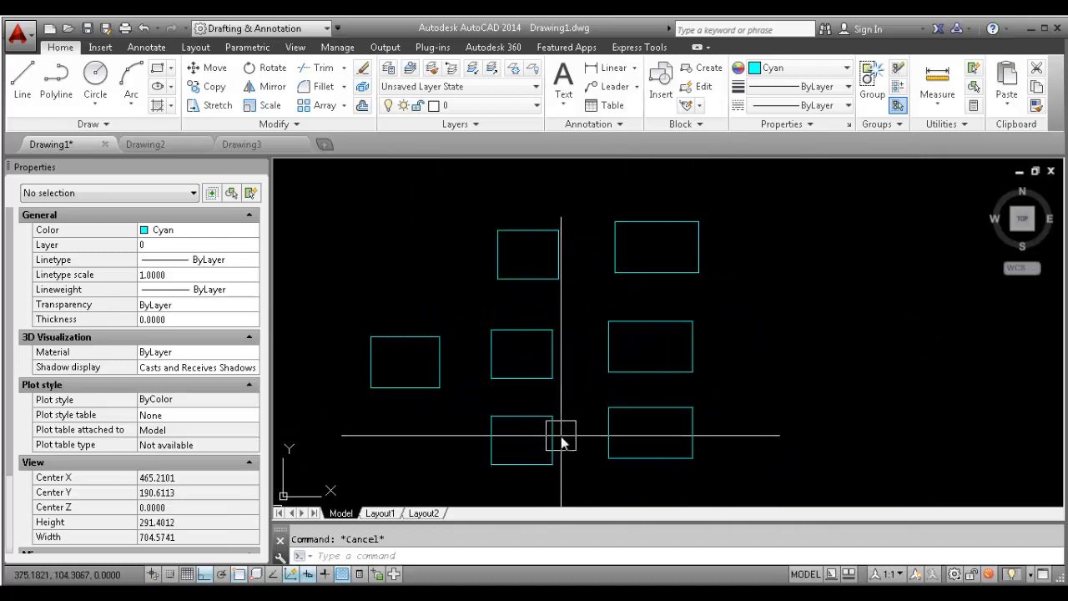
Switch to Word, highlight MATCHPROP in green in the command list, and return to the AutoCAD drawing
key(alt+Tab)
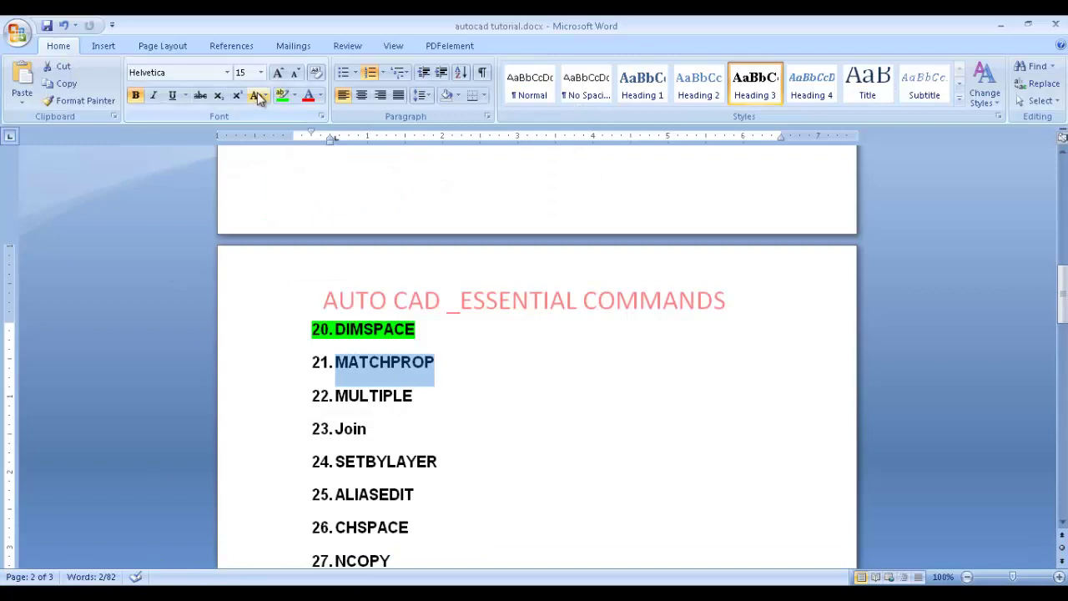
click(282, 96)
click(337, 391)
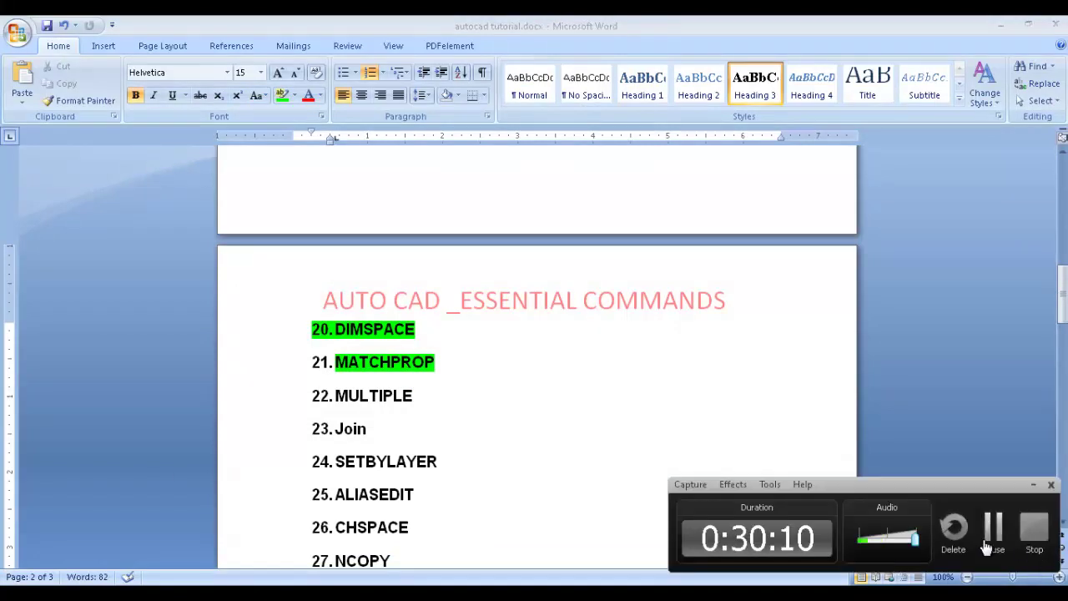
scroll(351, 388, up, 1)
scroll(368, 386, down, 1)
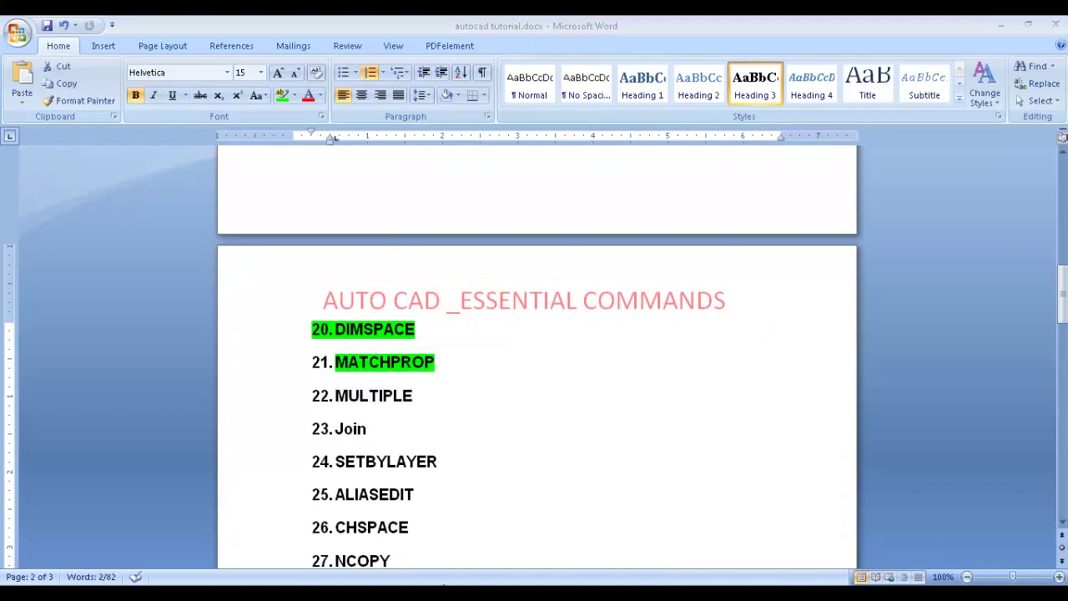
mouse_move(443, 586)
click(444, 488)
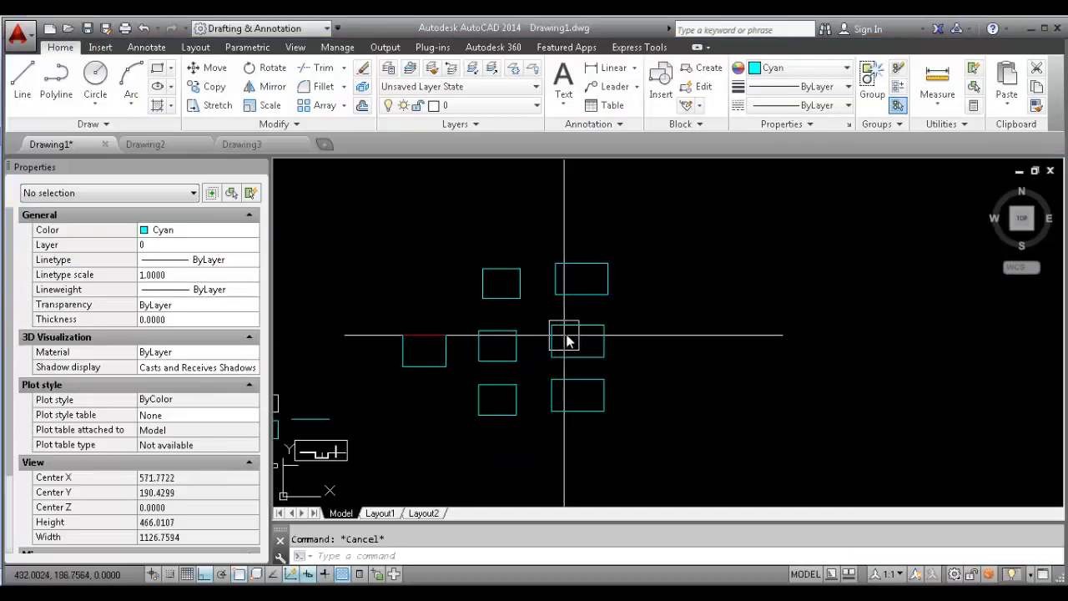
scroll(620, 298, up, 2)
scroll(603, 339, down, 2)
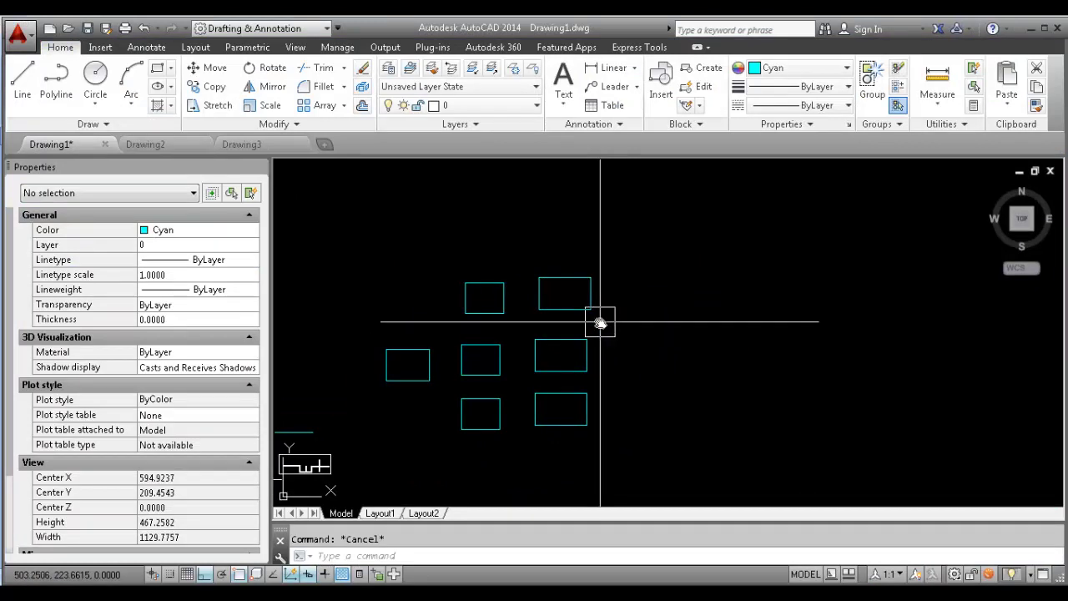
Draw a circle with a radius of about 45 in the empty area to the right of the rectangles
mouse_move(600, 322)
middle_down()
mouse_move(625, 326)
mouse_move(598, 331)
mouse_move(631, 351)
mouse_move(553, 337)
middle_up()
text(c)
key(Return)
click(592, 331)
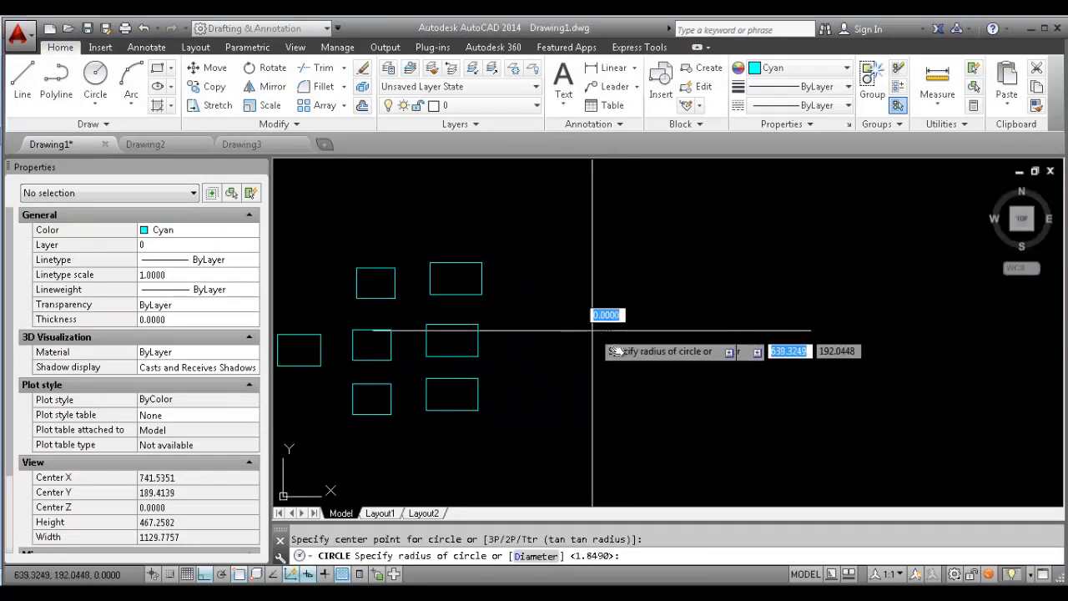
click(626, 358)
Draw two more circles to the right of the first one, the smaller with a radius of about 41
scroll(751, 307, up, 2)
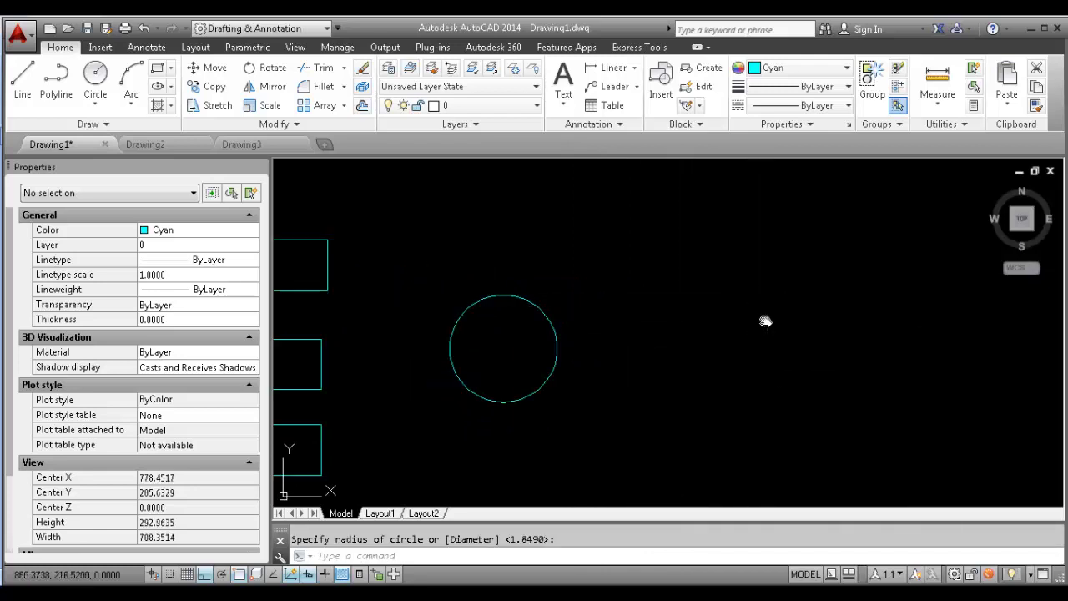
key(Return)
click(709, 338)
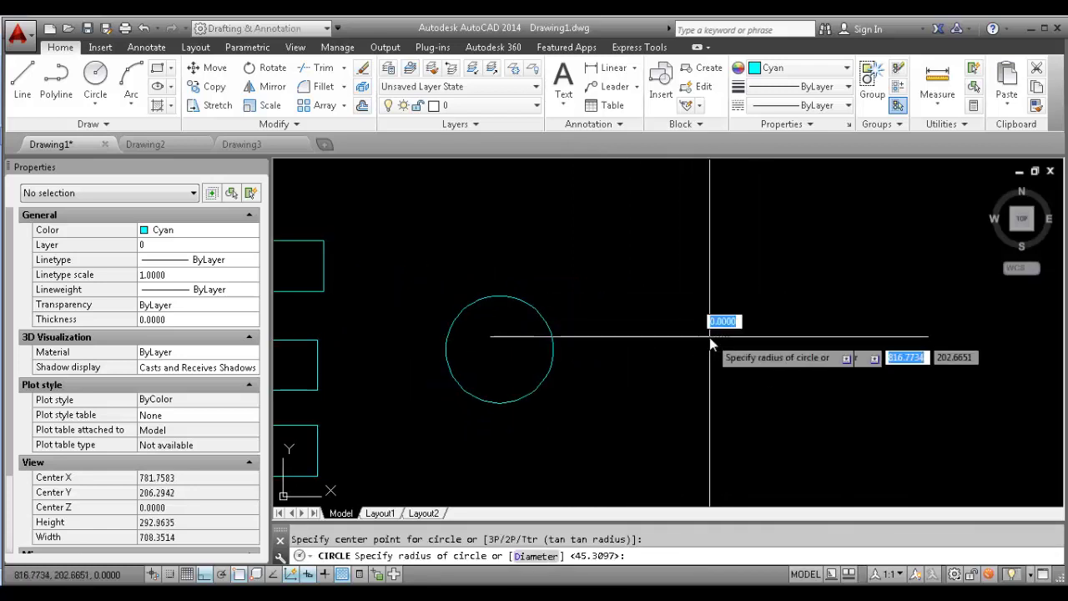
click(758, 382)
middle_drag(810, 402, 756, 380)
key(Return)
click(751, 389)
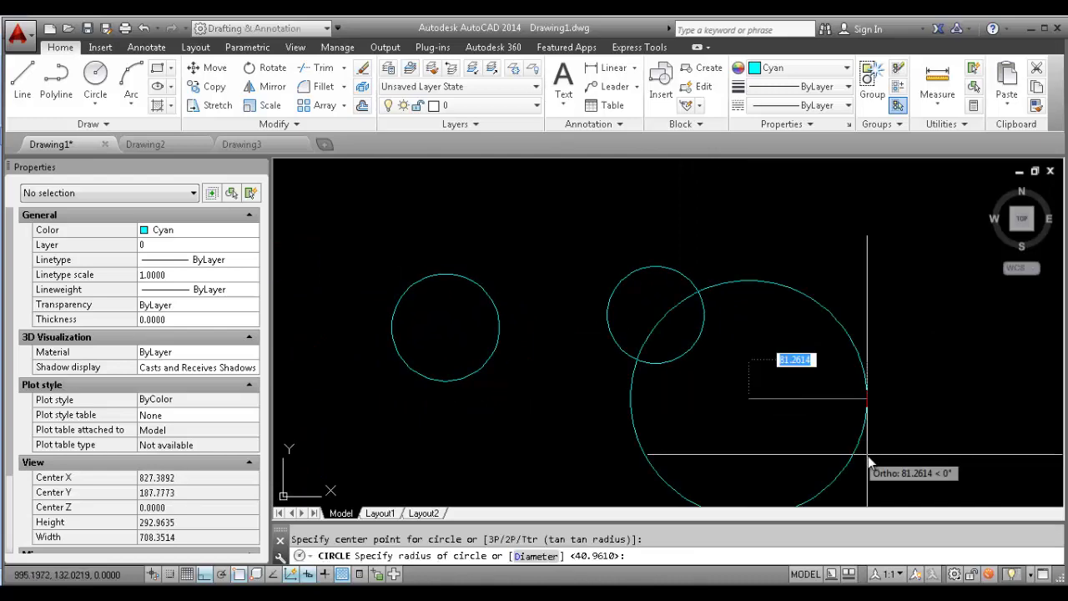
click(860, 450)
Erase the three circles
key(Escape)
click(921, 449)
click(457, 289)
key(Delete)
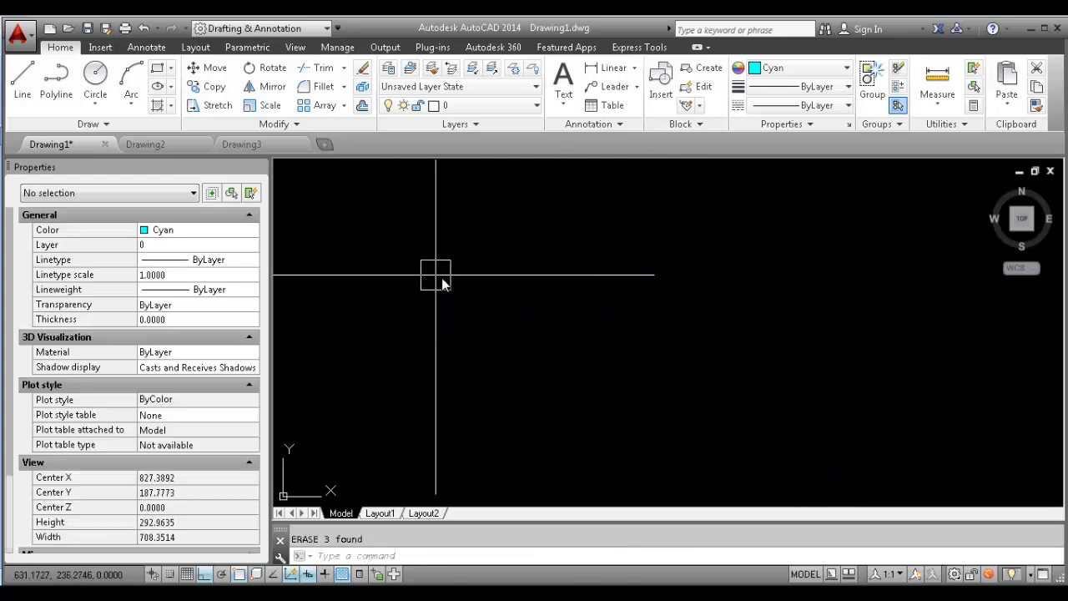
Run MULTIPLE with CIRCLE as the command to repeat and draw two large circles, the first with a radius of about 155
text(MULTIPL)
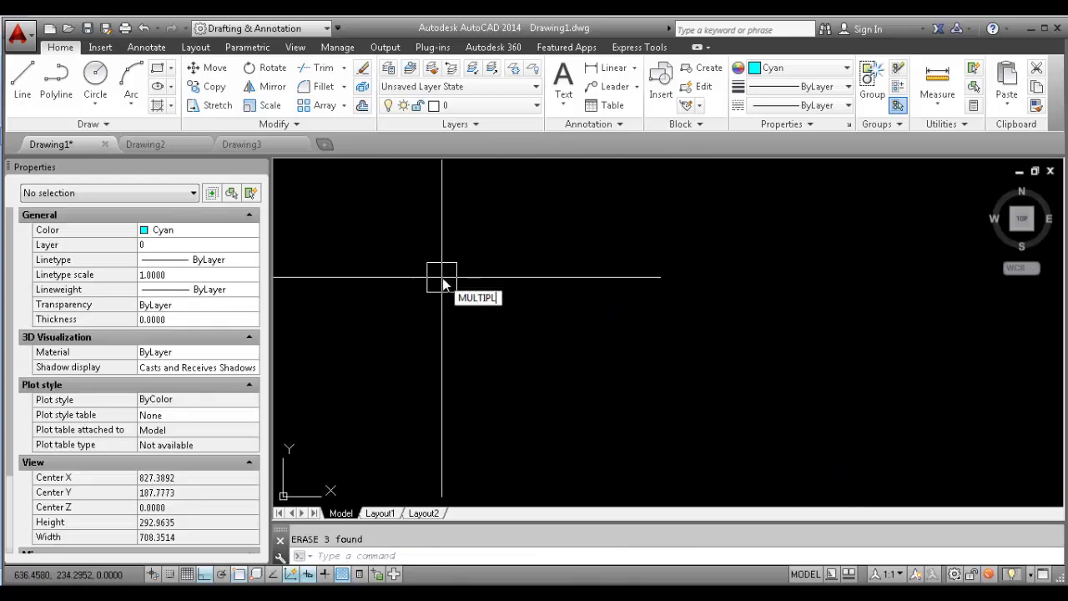
text(E)
key(Return)
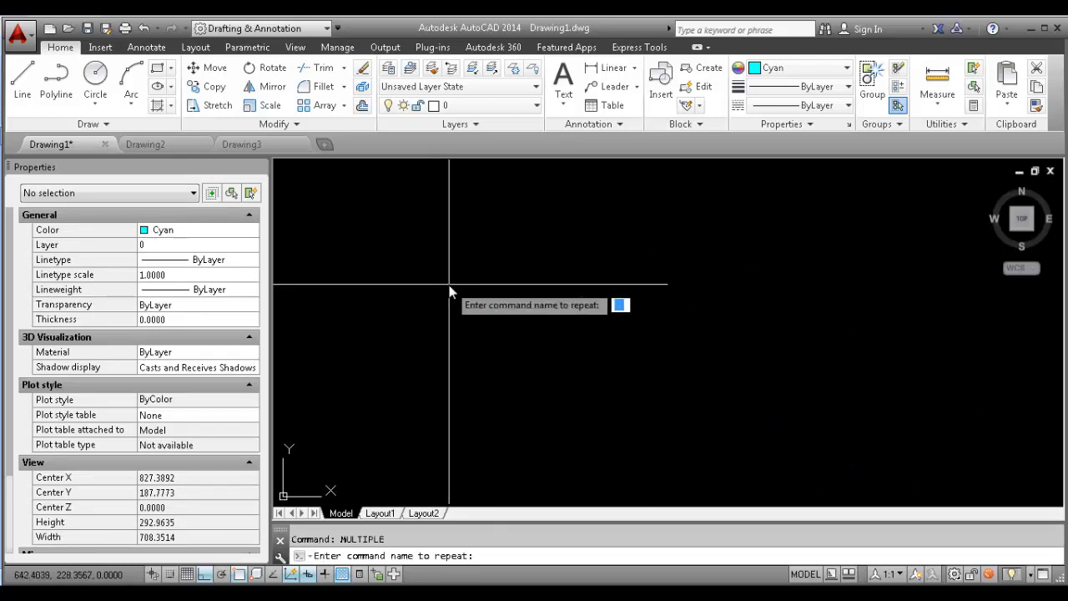
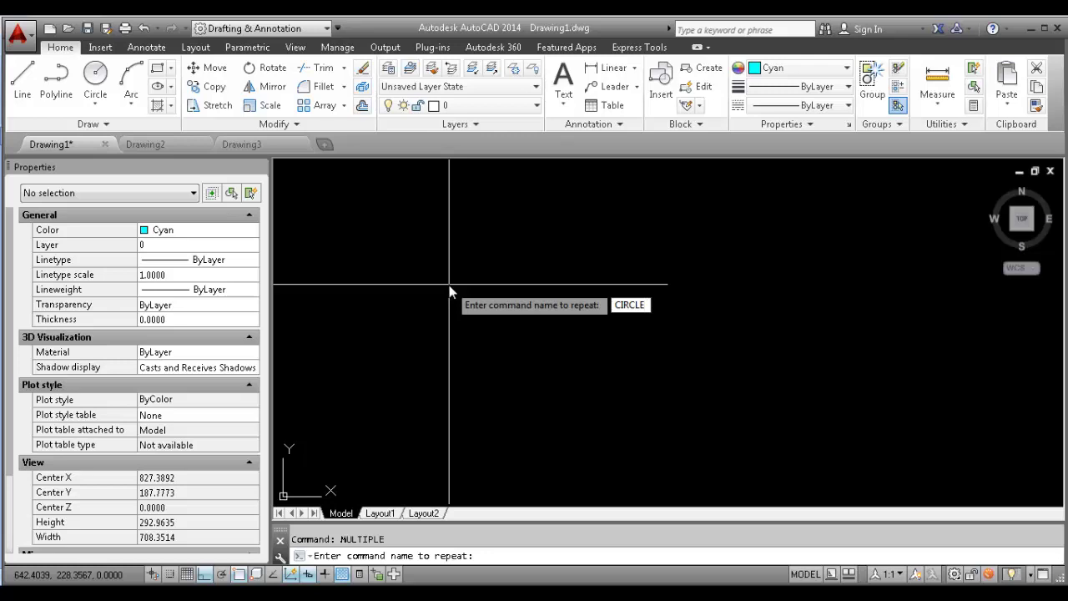
key(Return)
click(461, 287)
click(644, 344)
click(703, 322)
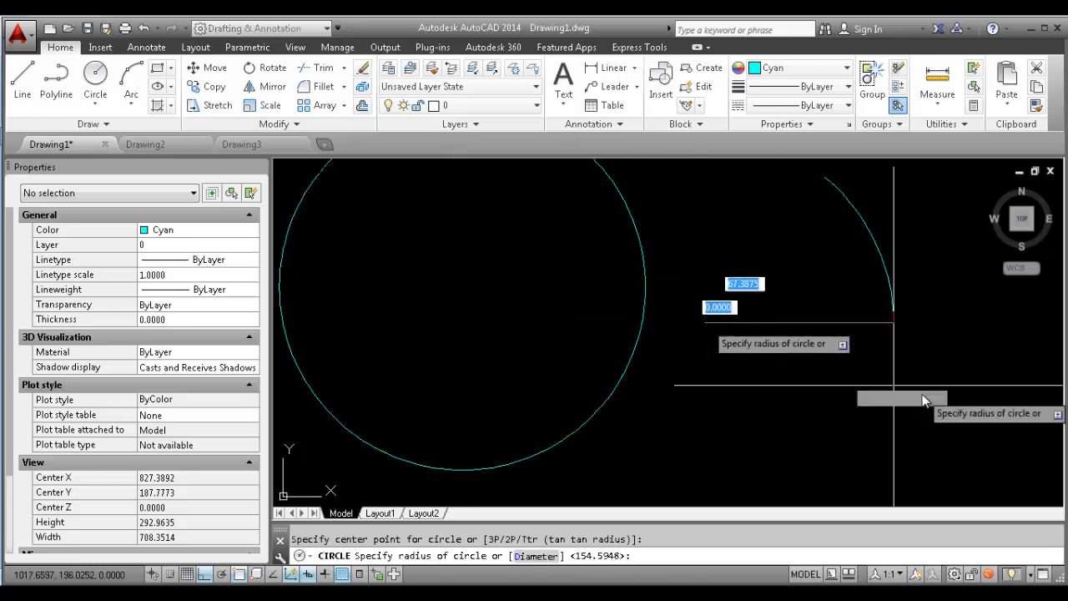
click(922, 400)
key(Return)
Draw three more circles with the repeating CIRCLE command beside the large circles, one with a radius of about 72
mouse_move(885, 331)
middle_down()
mouse_move(725, 362)
mouse_move(601, 421)
middle_up()
click(719, 224)
click(775, 277)
key(Return)
scroll(790, 344, down, 1)
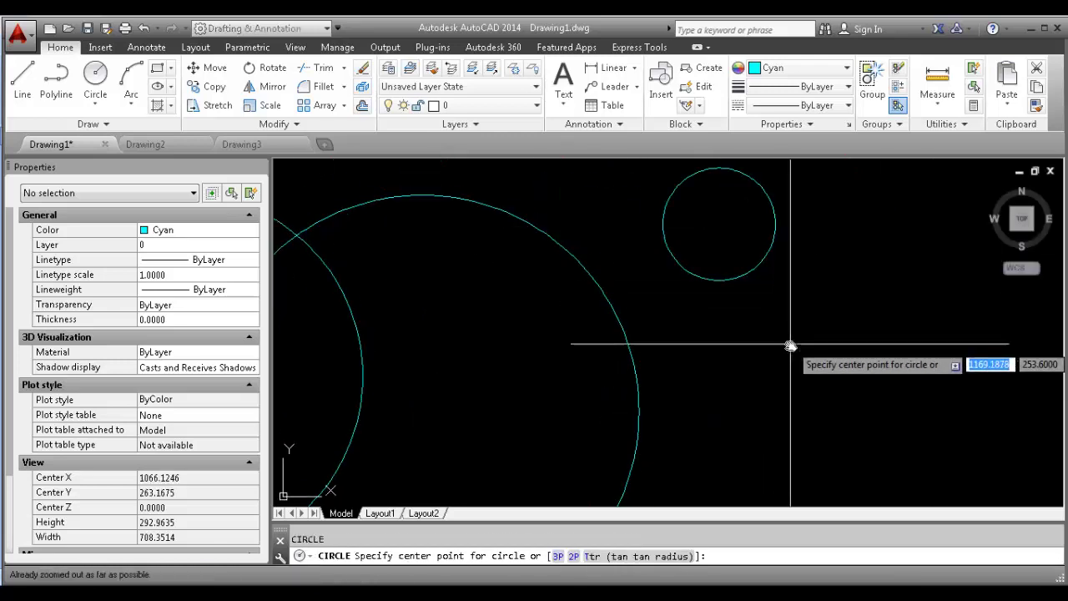
click(790, 345)
click(834, 418)
key(Return)
click(608, 195)
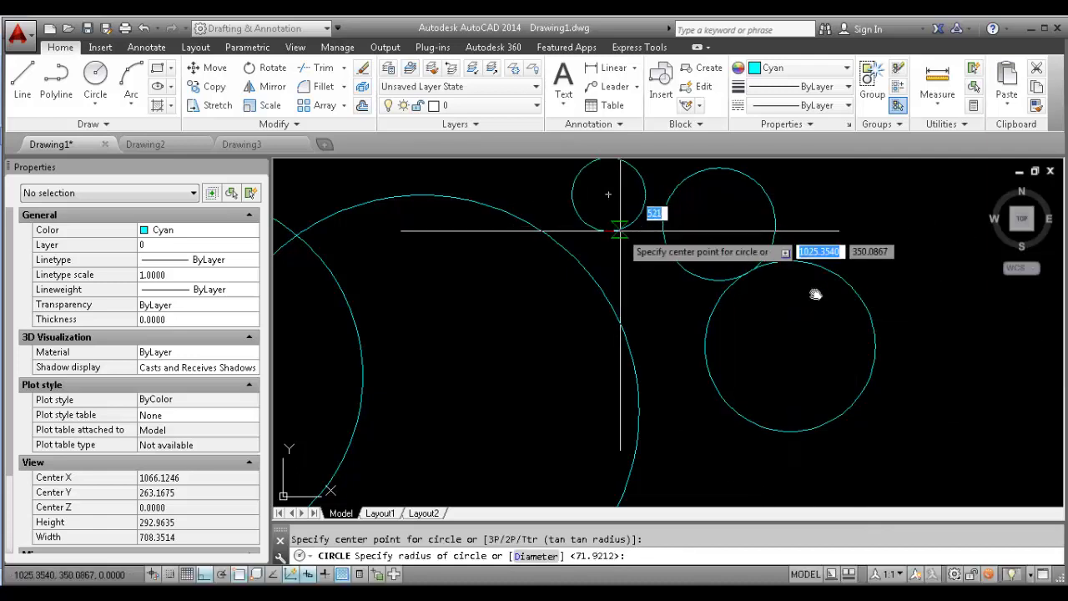
click(620, 231)
key(Return)
Draw four more circles around the existing ones, including radii of about 52 and 37, and end the repeating command
click(866, 247)
click(893, 303)
key(Return)
click(929, 383)
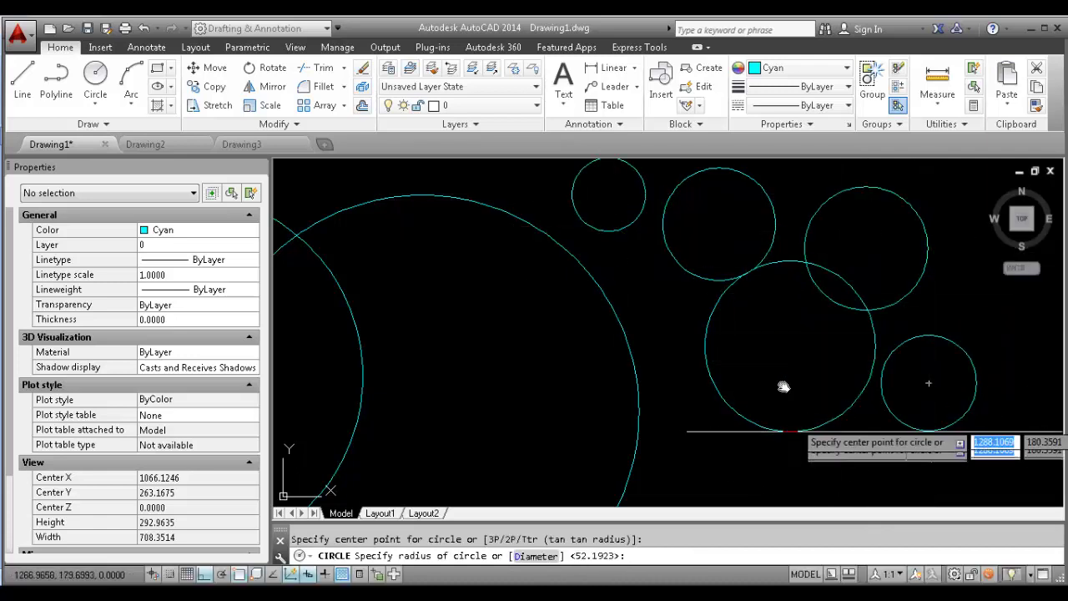
click(667, 326)
click(674, 387)
key(Return)
click(494, 337)
click(517, 375)
key(Return)
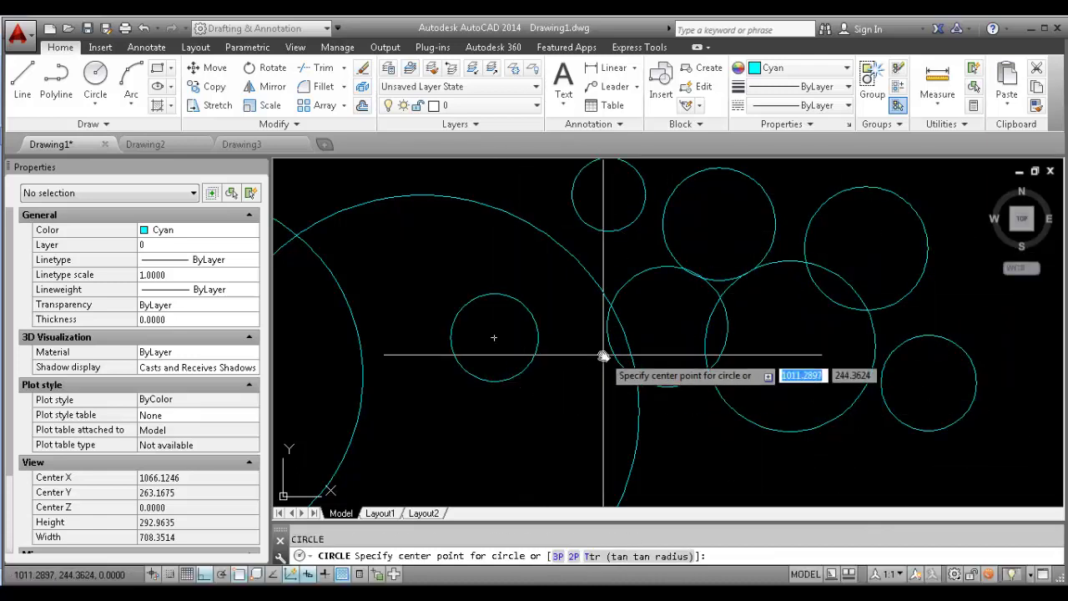
middle_drag(603, 333, 603, 326)
key(Escape)
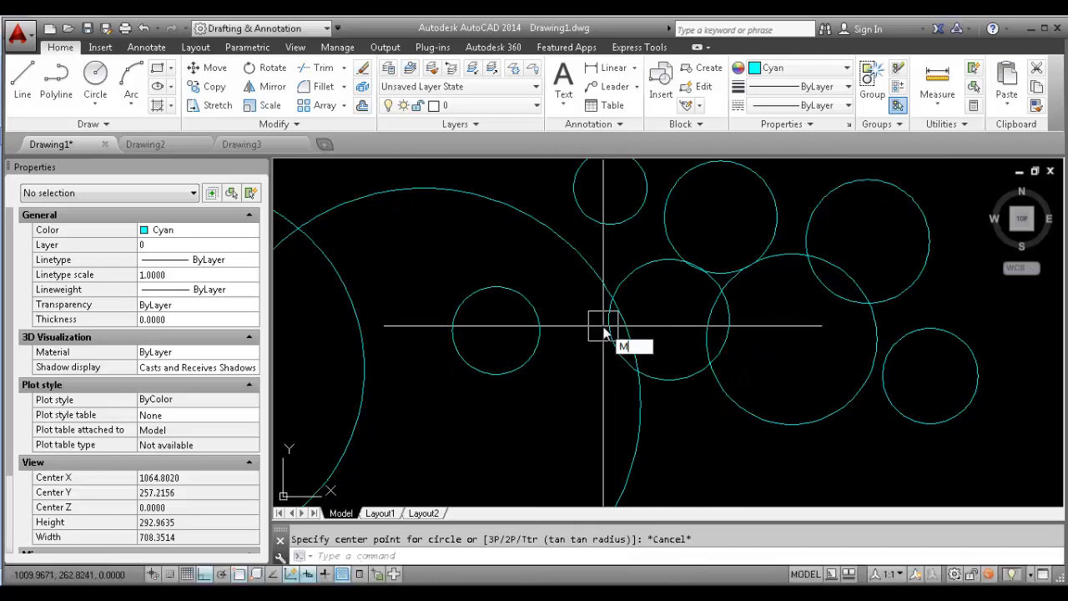
key(Escape)
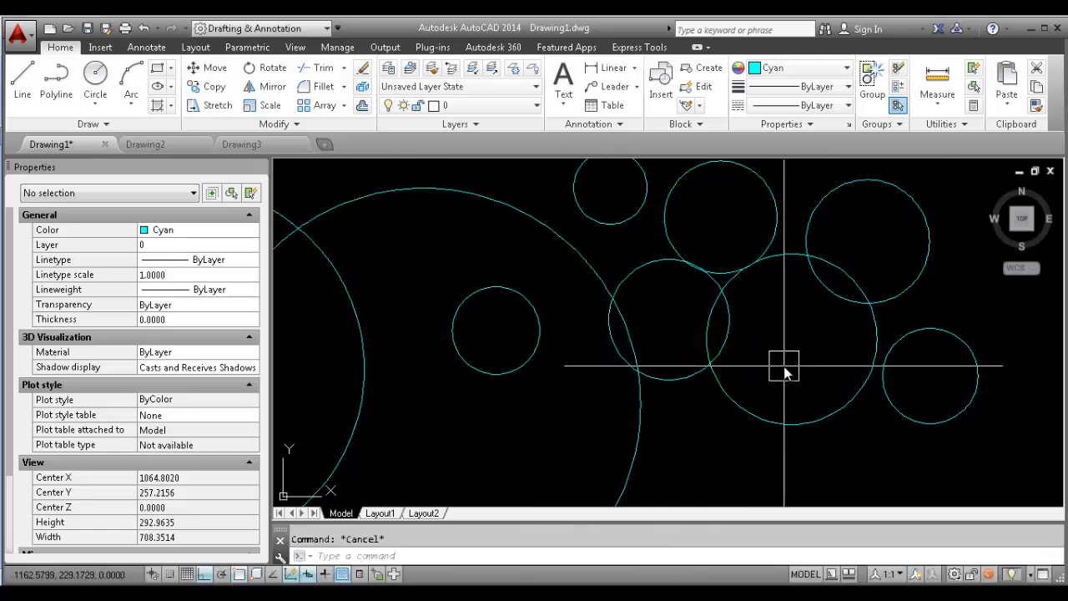
Run MULTIPLE with RECTANGLE as the command to repeat, over an empty area of the drawing
middle_click(776, 369)
middle_click(776, 368)
middle_drag(433, 252, 767, 364)
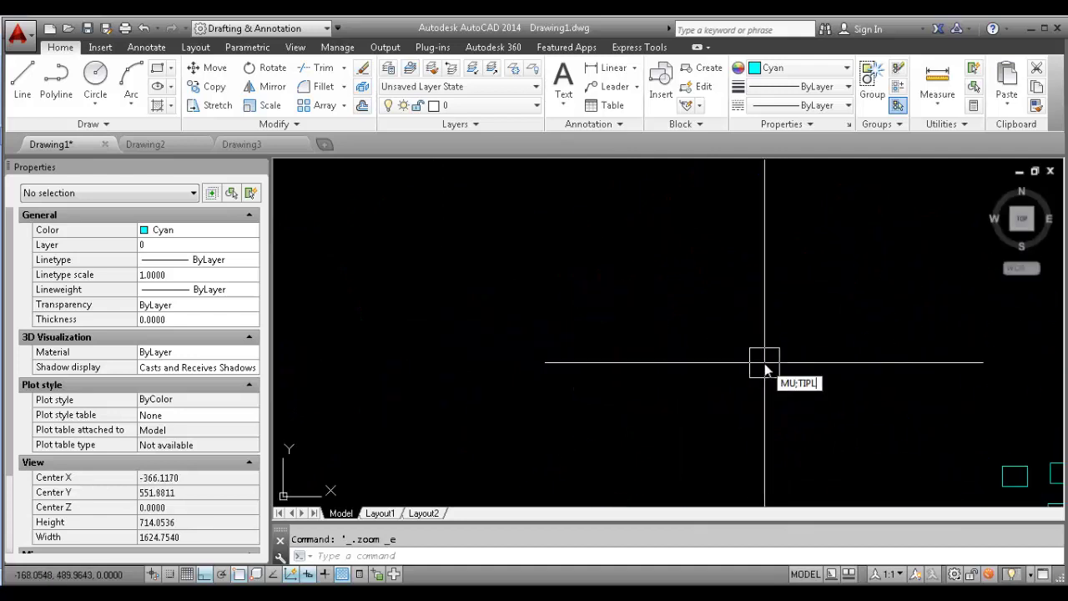
key(BackSpace)
key(BackSpace)
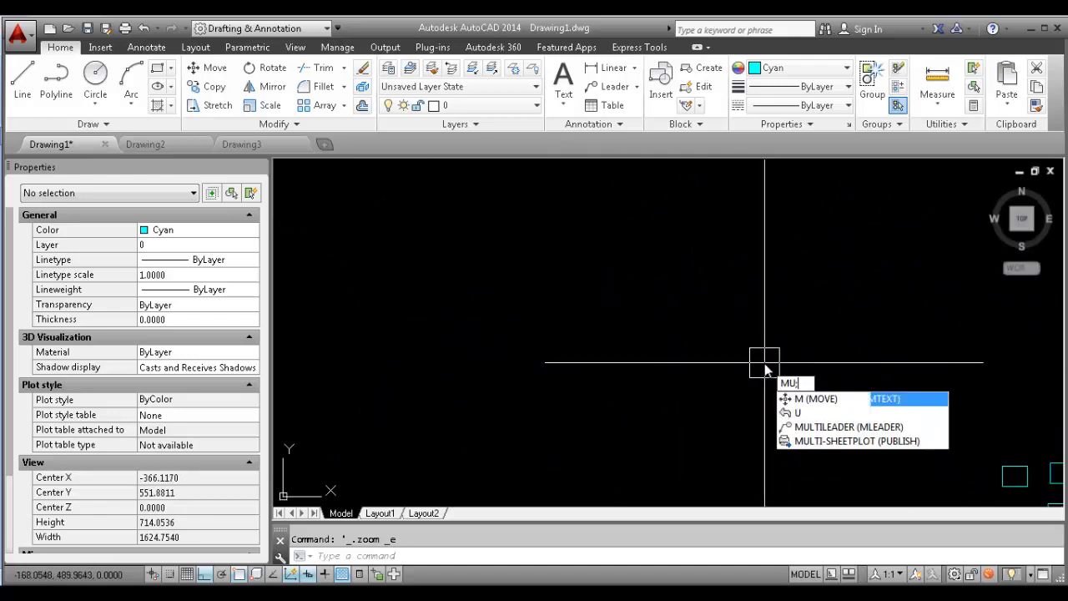
text(LTIP)
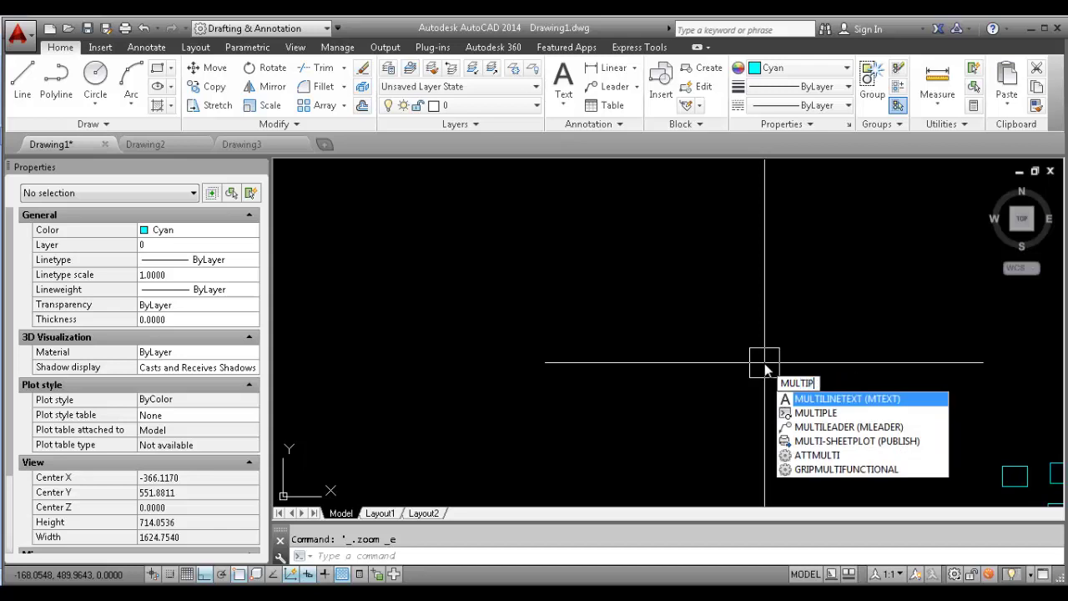
text(LE)
key(Return)
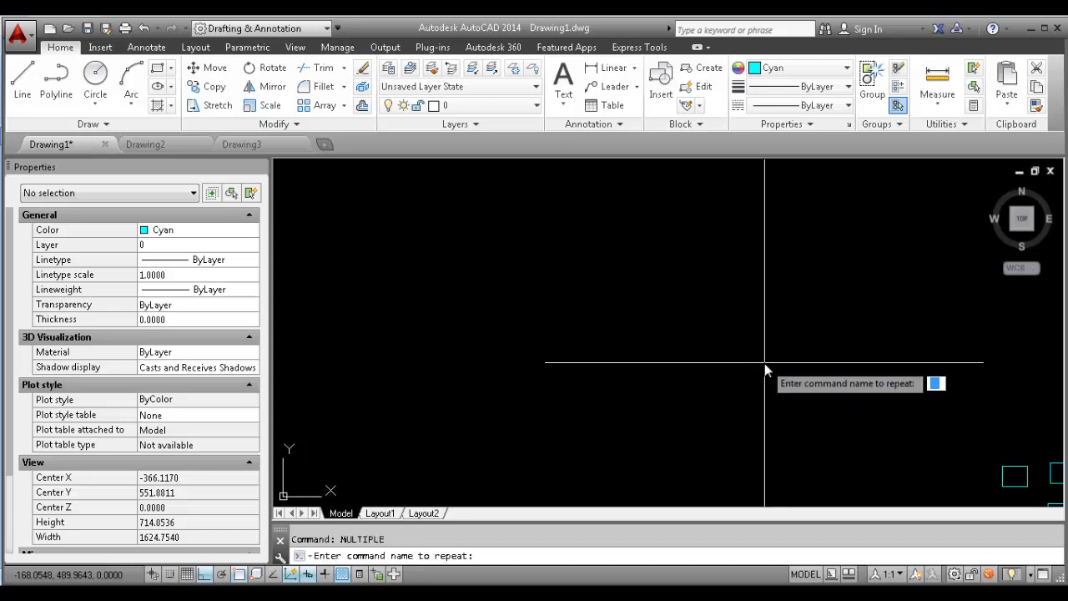
text(RECTANGLE)
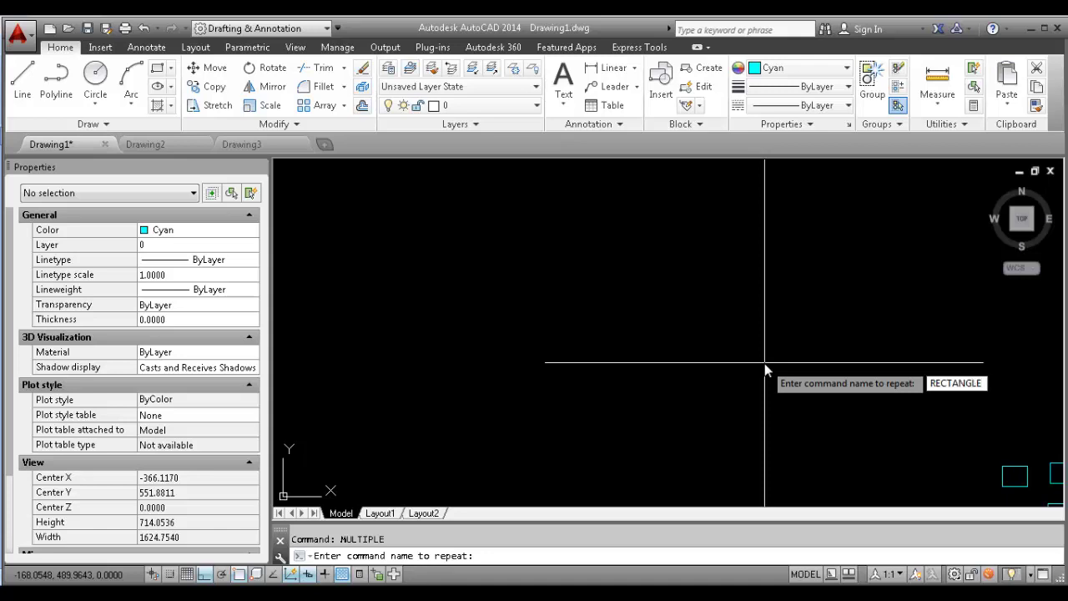
key(Return)
Draw six rectangles of different sizes spread across the empty area and end the repeating command
click(471, 267)
click(540, 320)
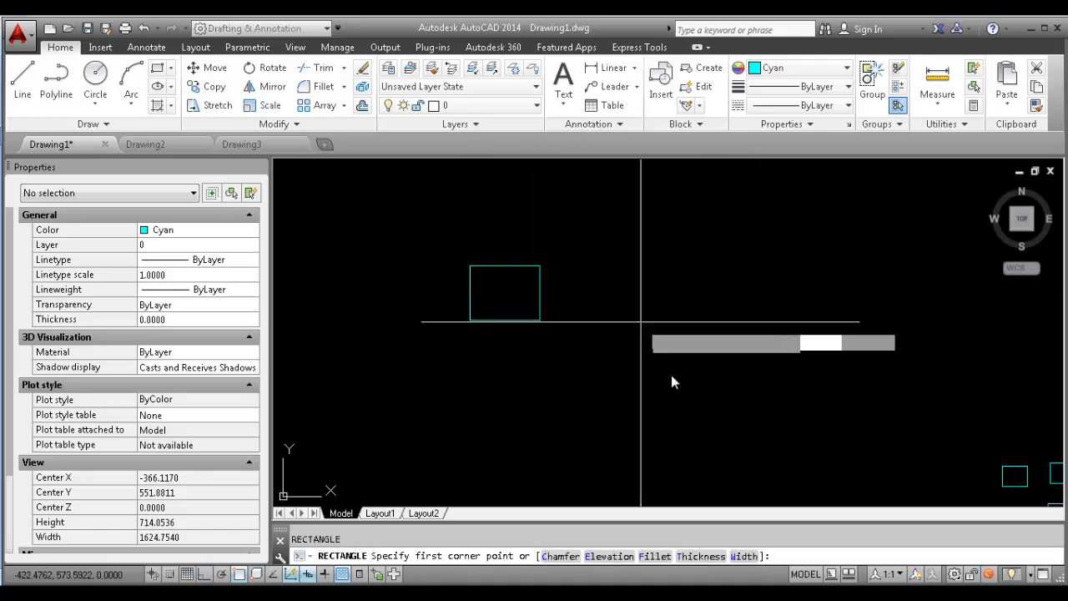
click(641, 321)
click(741, 410)
click(840, 288)
click(928, 353)
scroll(632, 243, down, 2)
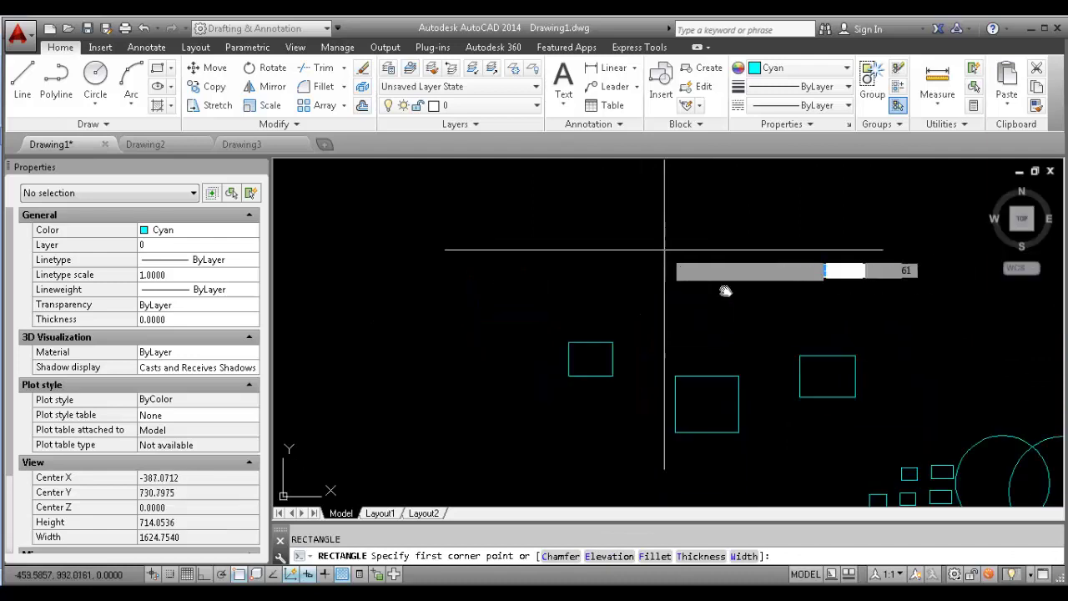
click(400, 288)
click(458, 380)
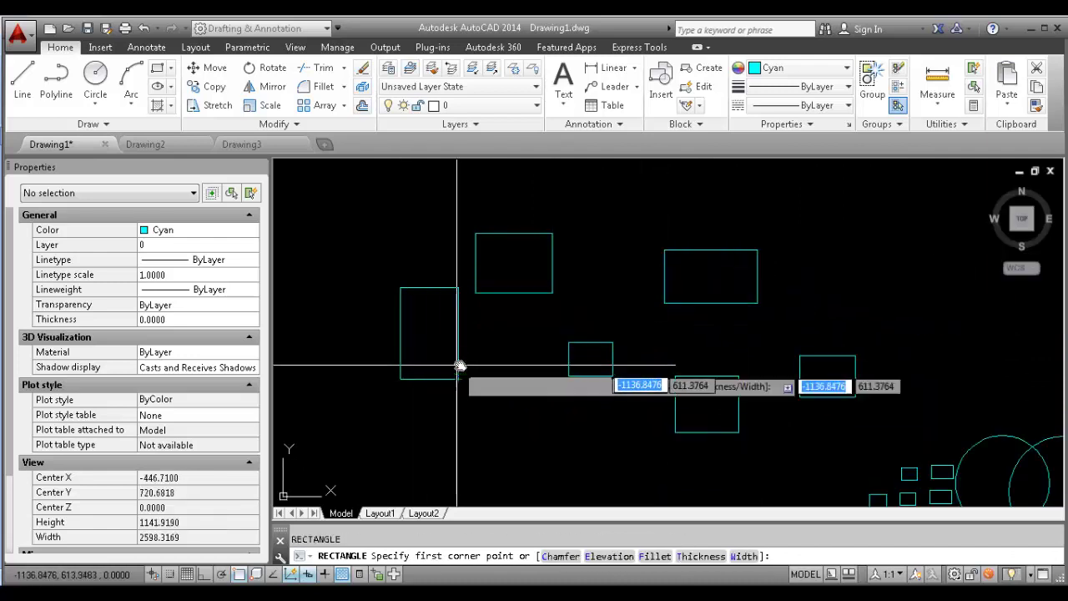
scroll(705, 310, down, 2)
scroll(409, 180, up, 2)
key(Escape)
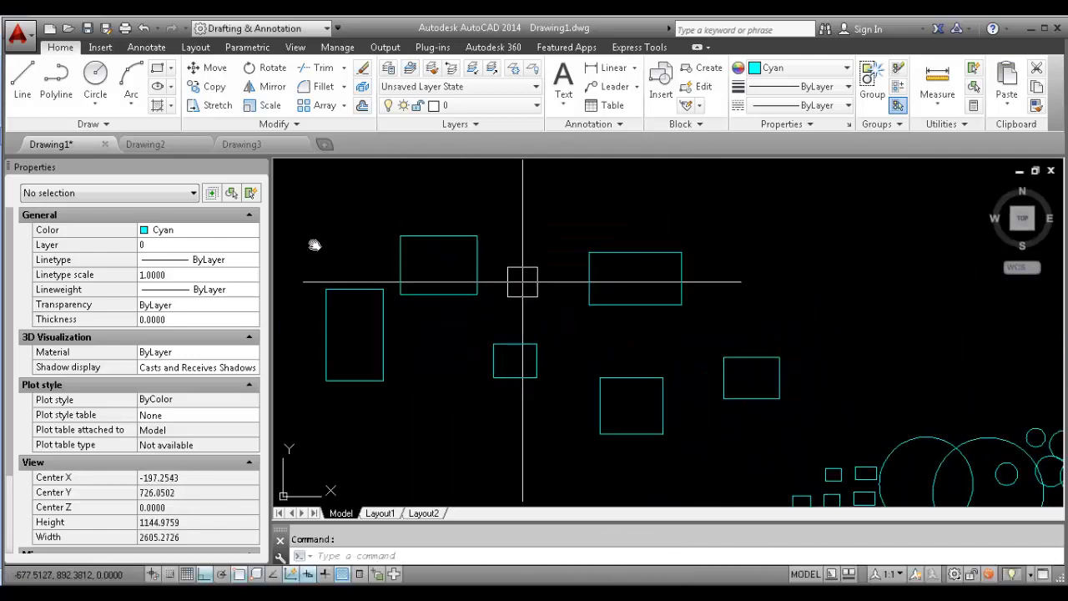
Erase the six new rectangles
click(300, 207)
click(779, 448)
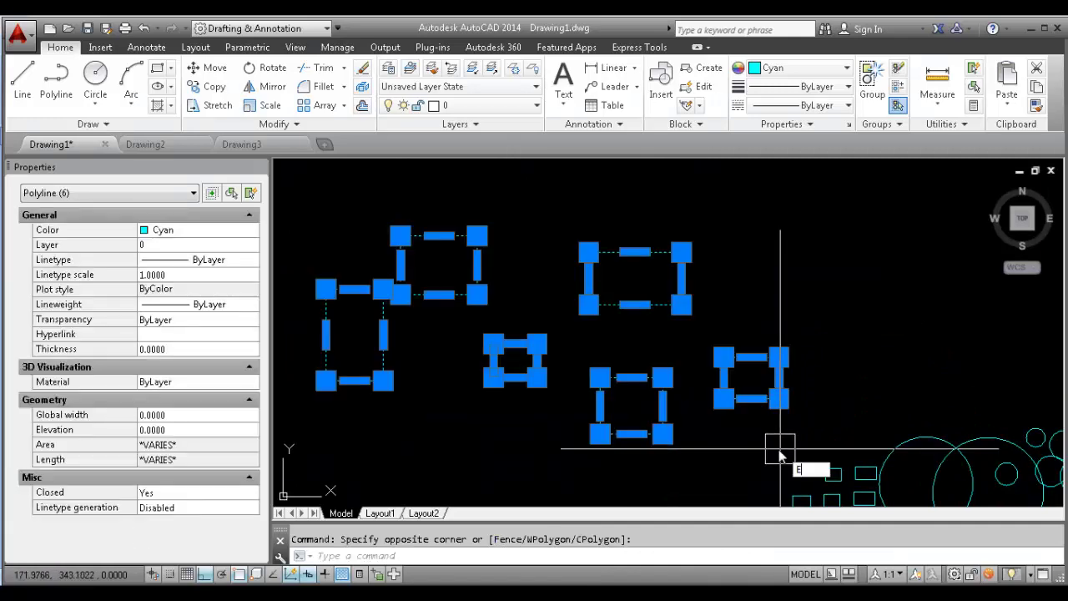
text(e)
key(Return)
Erase all the demonstration circles together with the small rectangles beside them
scroll(523, 306, down, 3)
click(453, 297)
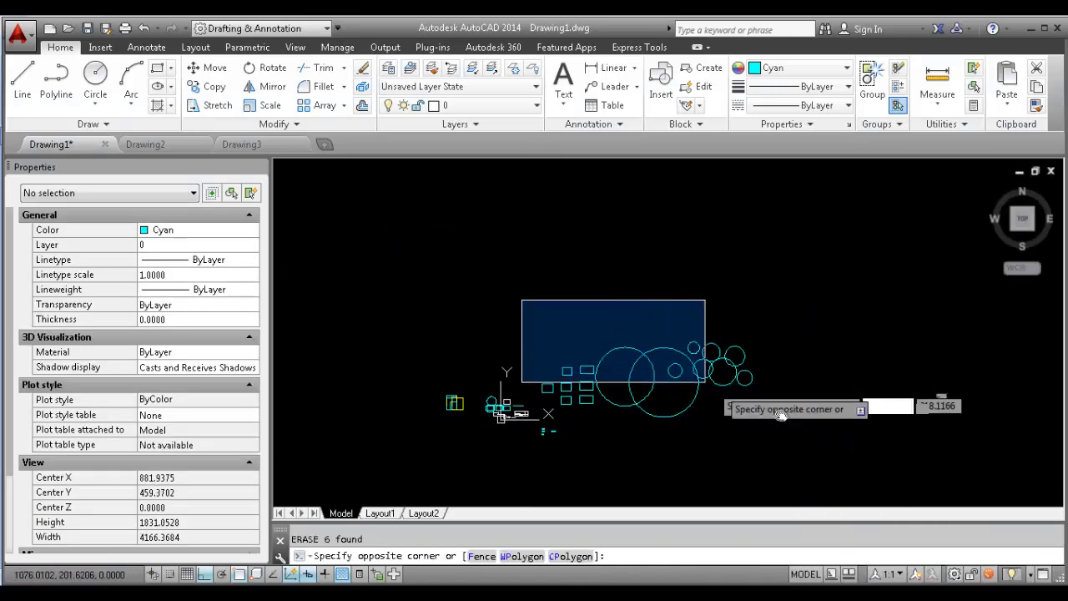
click(803, 435)
text(e)
key(Return)
scroll(608, 415, down, 2)
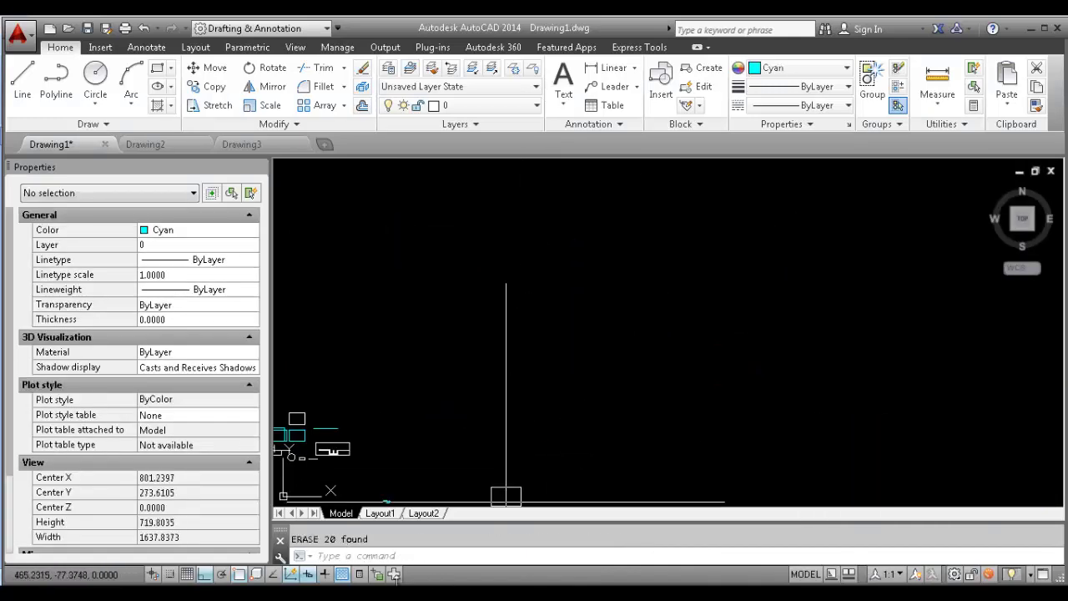
Switch to the Word command list, highlight MULTIPLE in green and select the Join entry
click(397, 593)
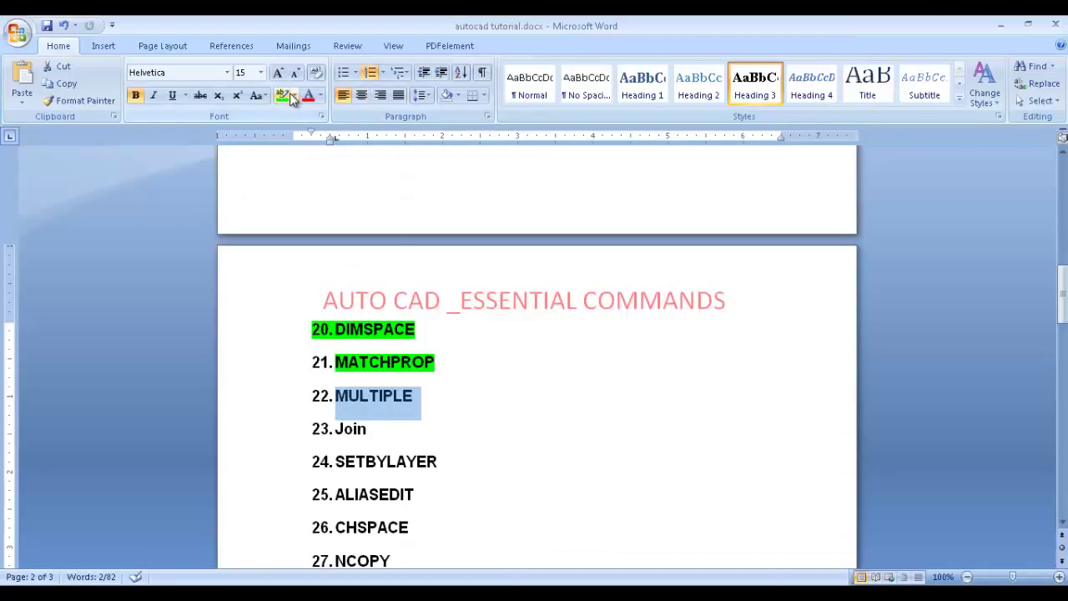
scroll(379, 410, down, 1)
scroll(379, 410, up, 2)
scroll(379, 409, down, 1)
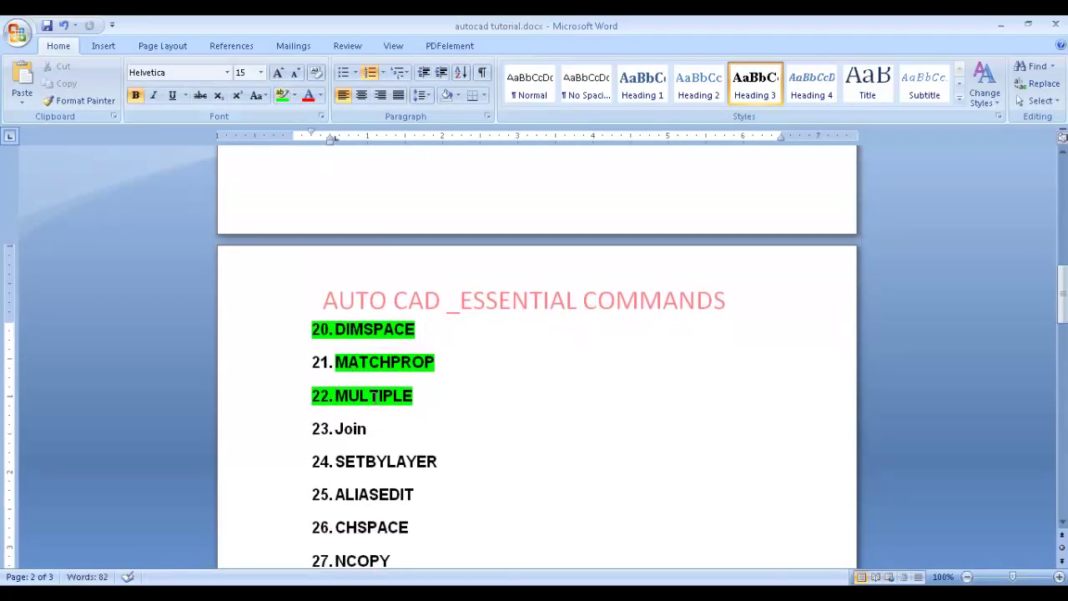
scroll(379, 409, down, 1)
scroll(379, 410, up, 1)
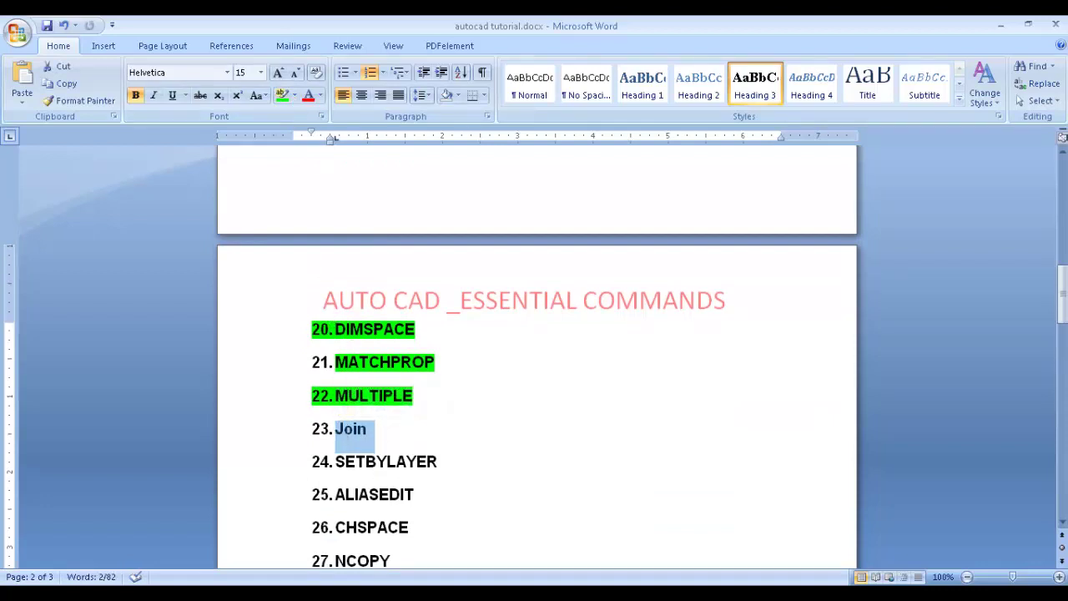
Switch to AutoCAD and draw a circle with a radius of about 129 in an empty area
click(477, 493)
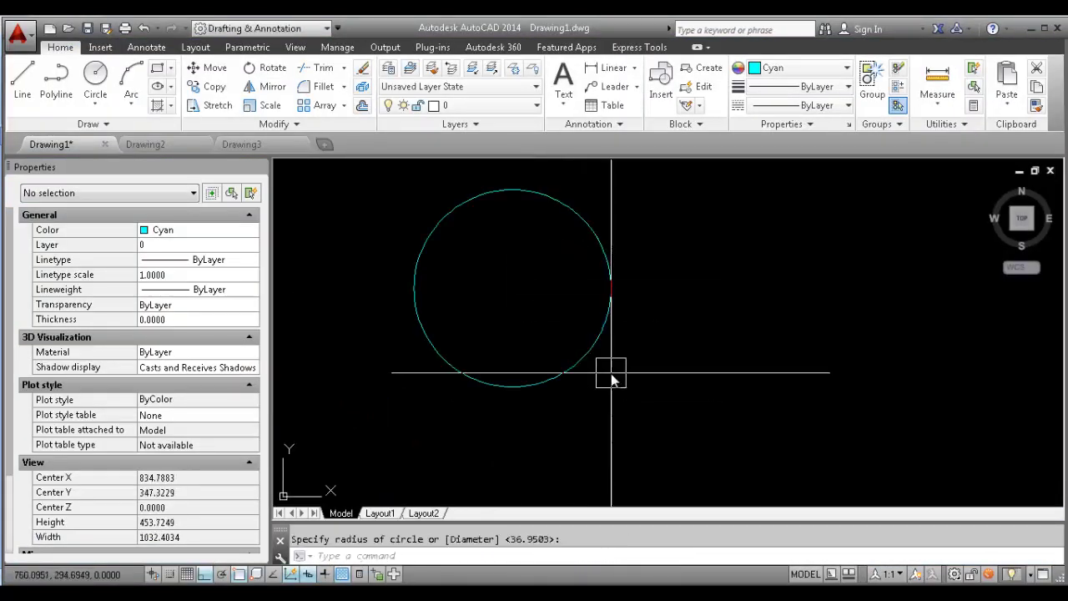
middle_drag(556, 307, 563, 339)
key(space)
key(Escape)
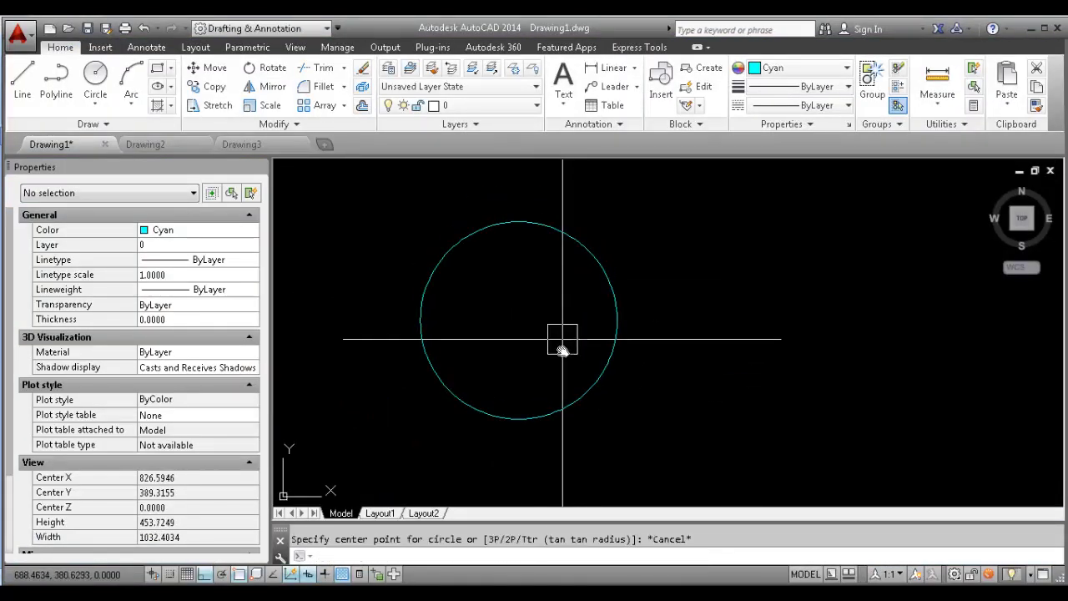
Draw a vertical line from the circle's top quadrant and a horizontal line from its left quadrant, both extending past the opposite side
text(l)
key(space)
click(516, 220)
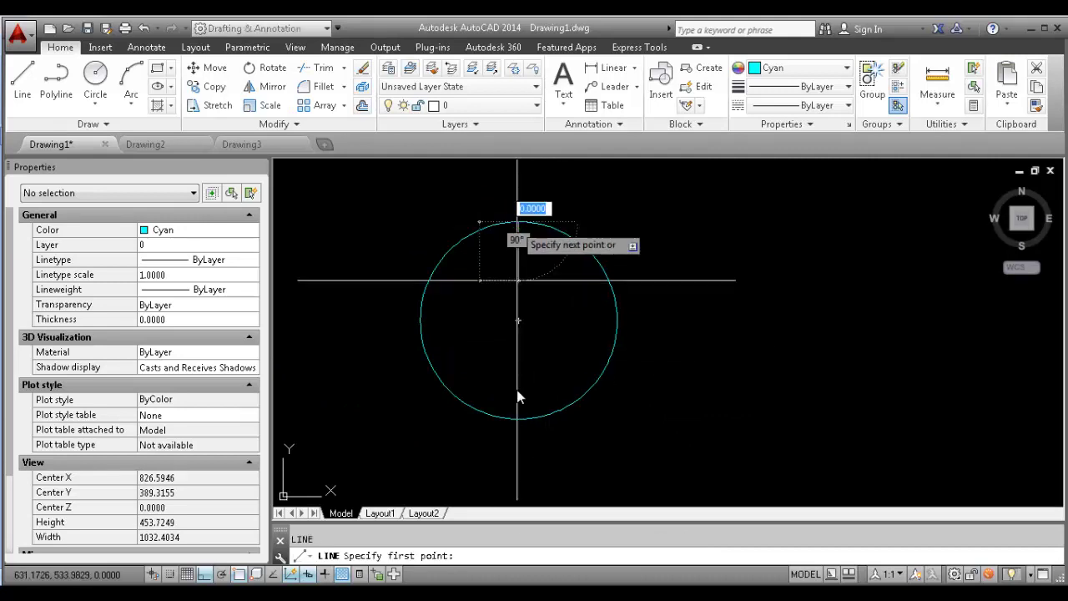
click(519, 467)
key(Return)
key(Return)
click(421, 320)
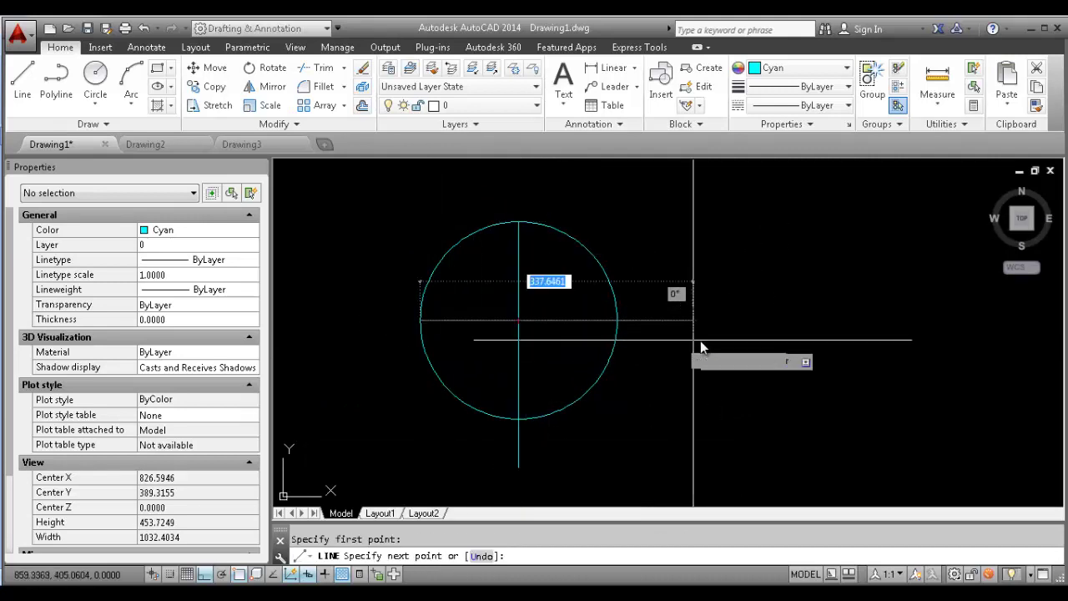
click(700, 320)
key(Escape)
Trim away the upper-right quarter of the circle between the two lines
text(tr)
key(Return)
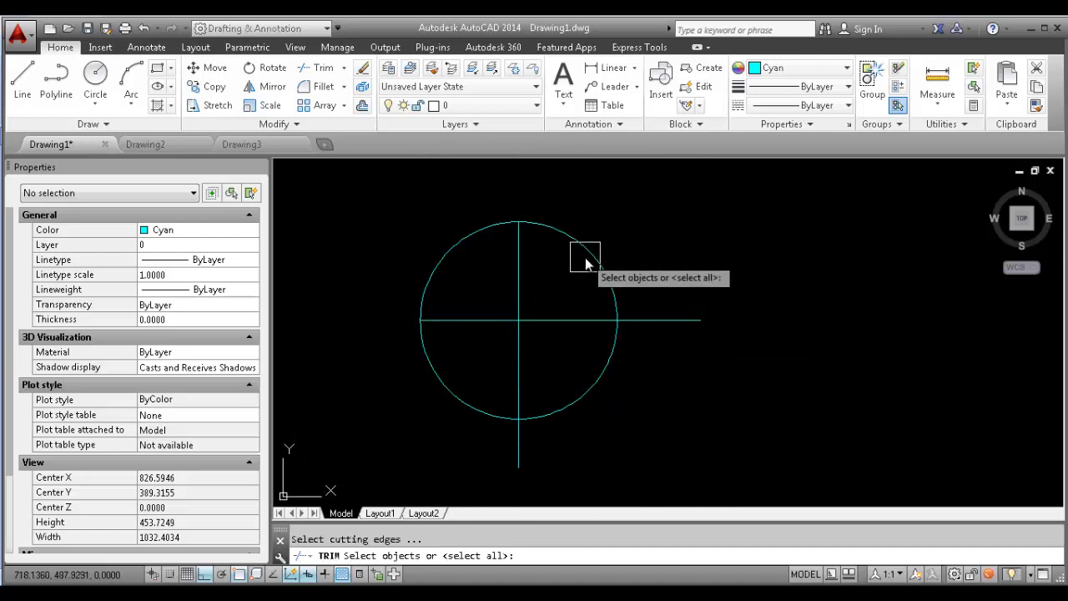
key(Return)
click(585, 264)
middle_drag(502, 330, 505, 365)
key(Escape)
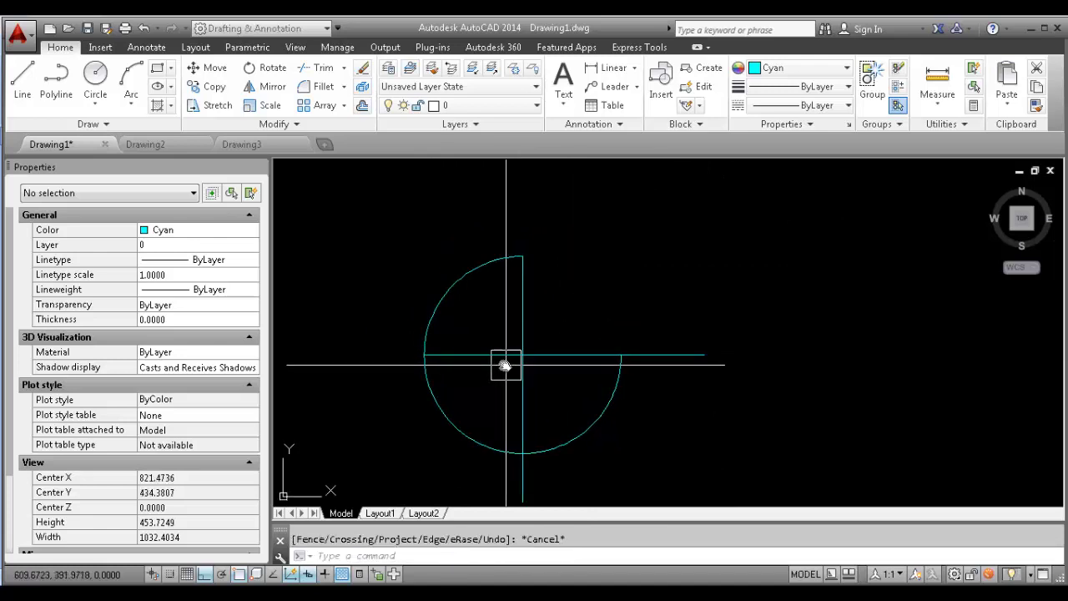
Trim the left half of the horizontal line and the lower half of the vertical line inside the circle
click(469, 354)
scroll(457, 351, up, 2)
key(Escape)
text(tr)
key(Return)
key(Return)
click(460, 360)
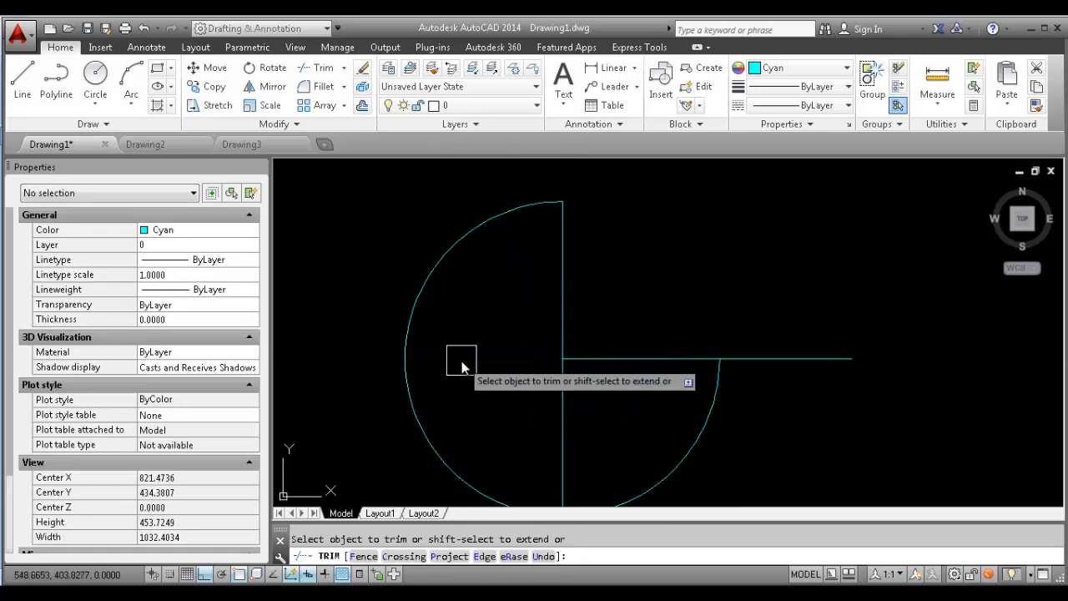
click(564, 414)
middle_drag(556, 293, 528, 169)
key(Escape)
Erase the leftover vertical segment below the circle and trim the horizontal line where it extends past the arc
click(611, 447)
click(503, 445)
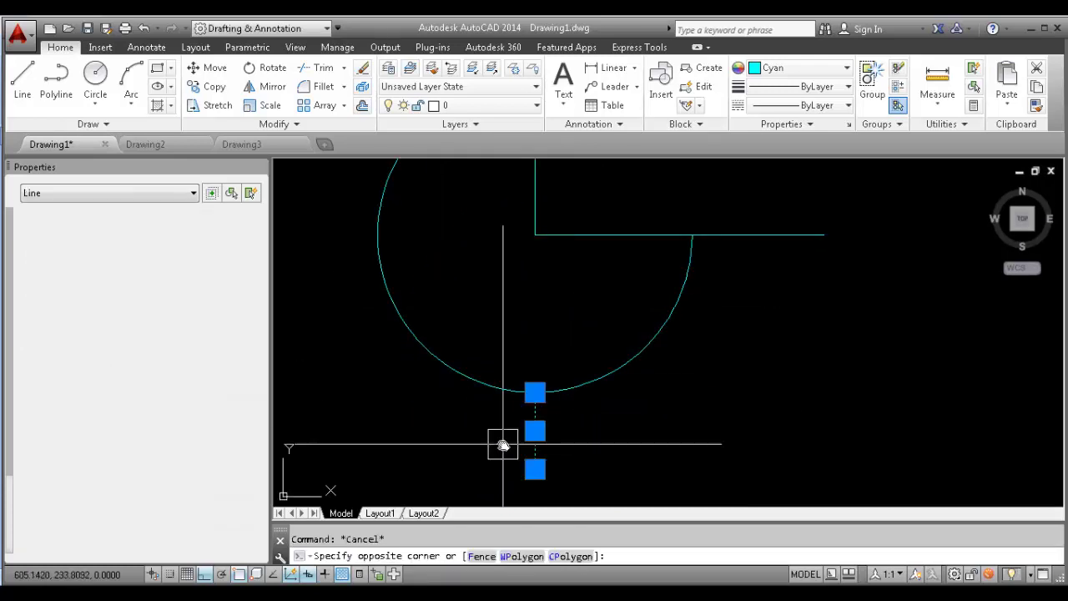
text(e)
key(Return)
middle_drag(798, 265, 712, 387)
text(t)
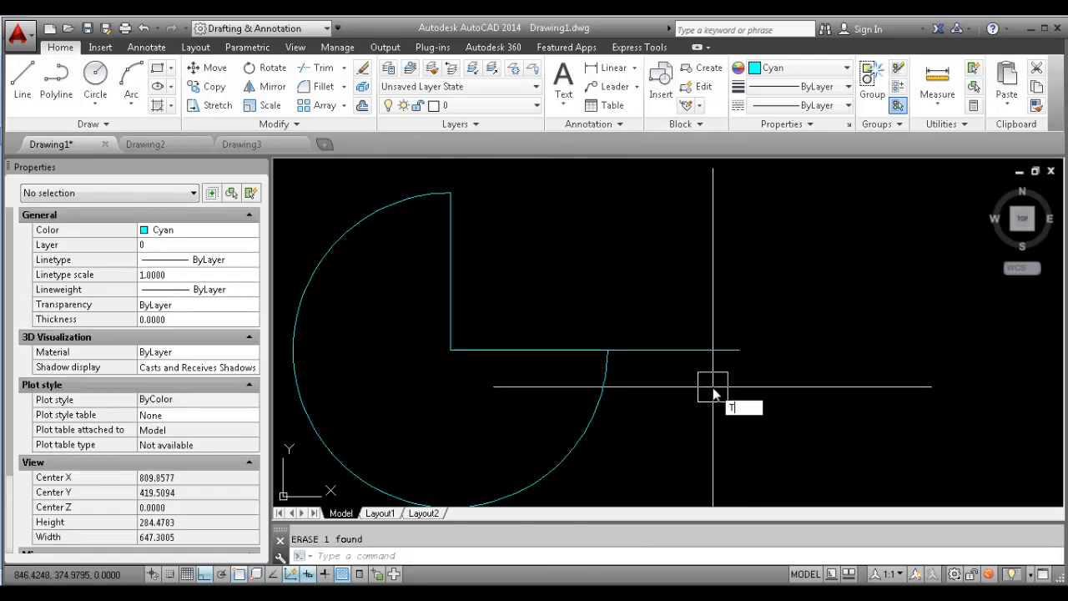
text(r)
key(Return)
key(Return)
click(685, 350)
key(Escape)
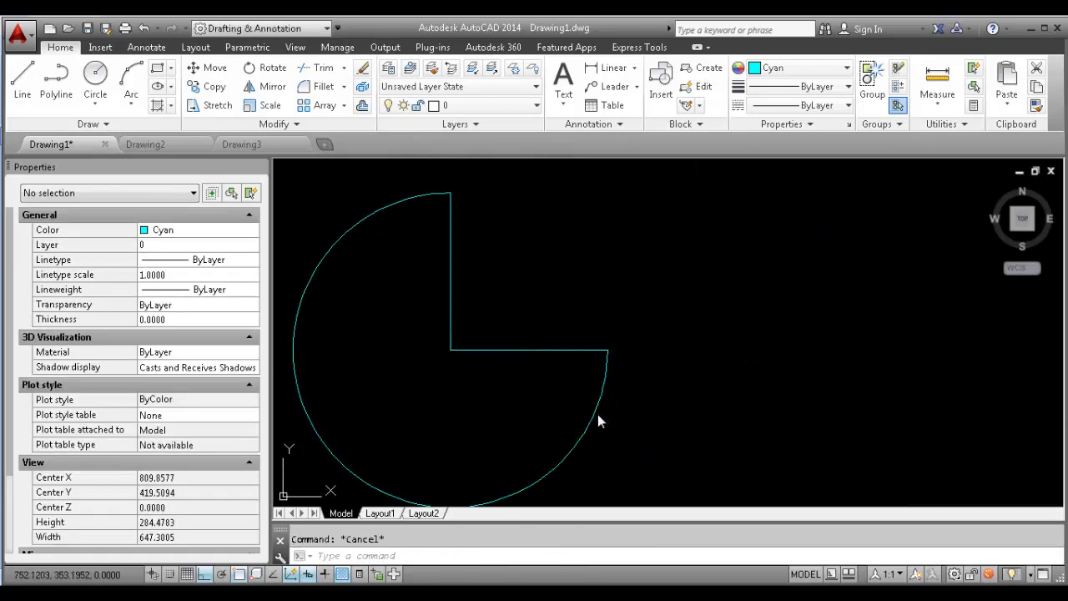
Check whether the arc and the lines are separate objects by selecting them individually
click(599, 415)
key(Escape)
click(431, 260)
key(Escape)
click(453, 260)
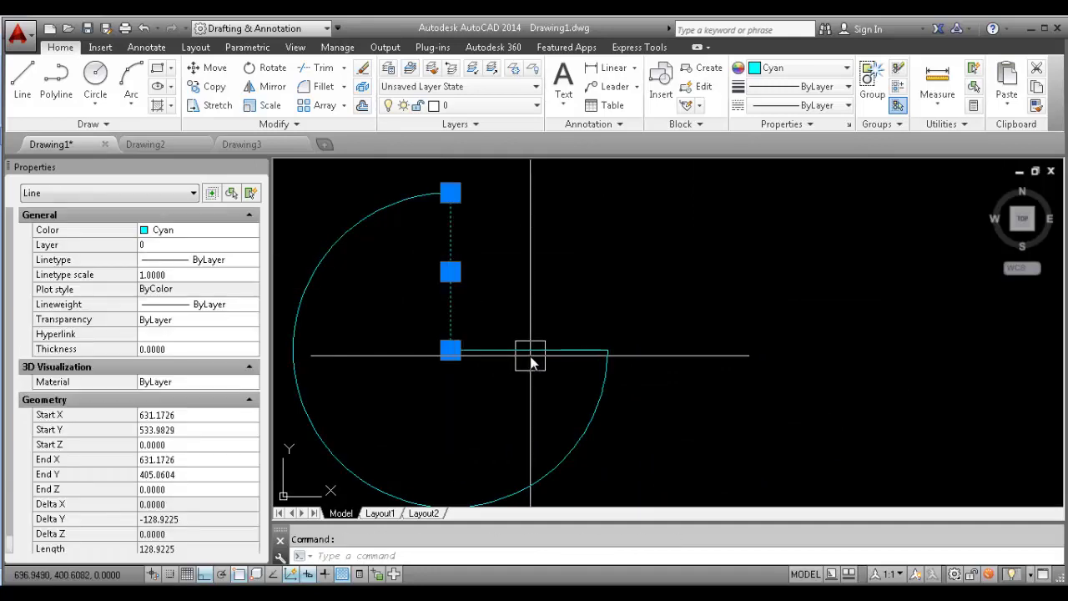
key(Escape)
scroll(501, 290, down, 4)
middle_drag(505, 293, 600, 354)
scroll(597, 356, up, 4)
middle_drag(568, 423, 524, 399)
click(404, 298)
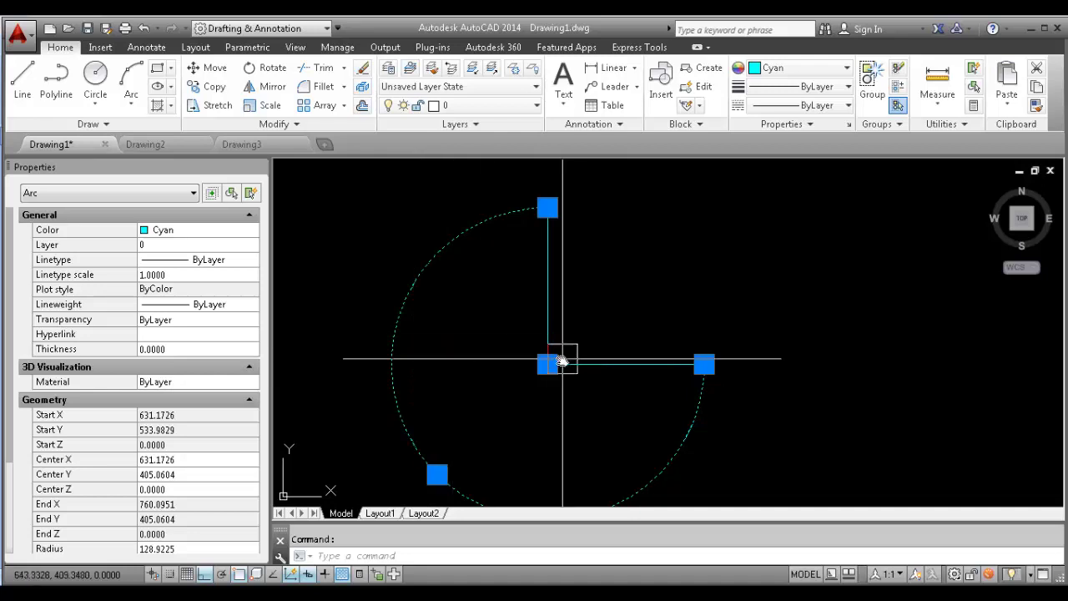
key(Escape)
Join the three-quarter arc and the two straight lines into a single object
click(576, 409)
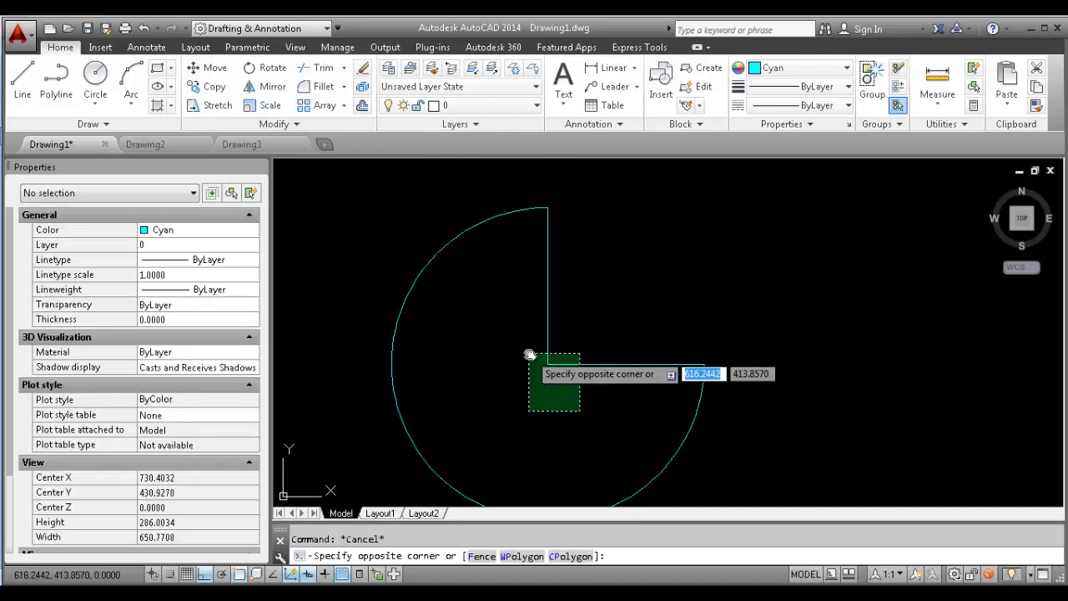
key(Escape)
click(802, 421)
click(449, 217)
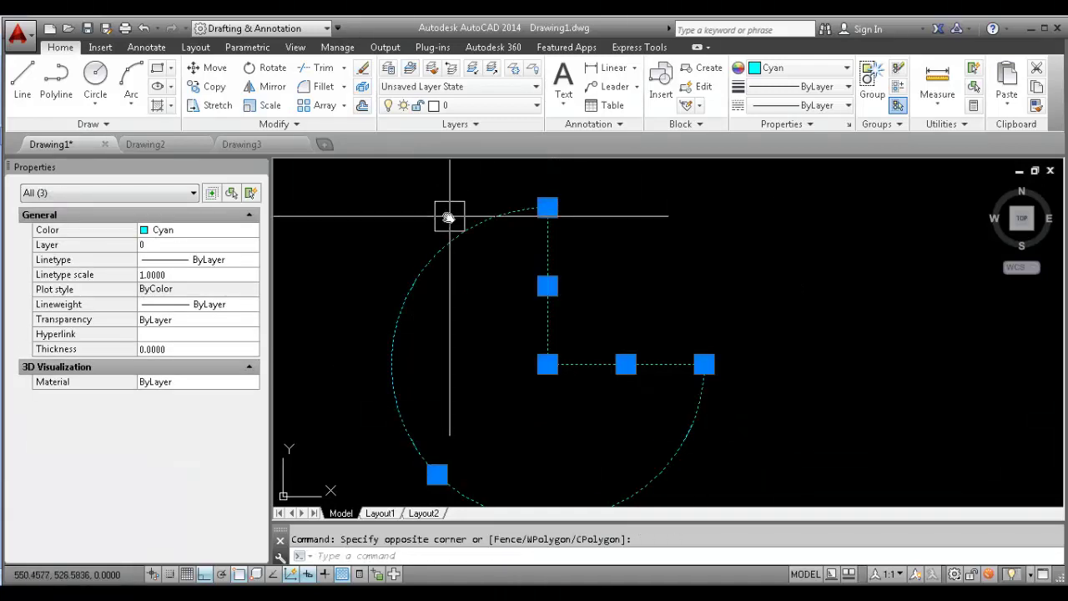
text(J)
key(Return)
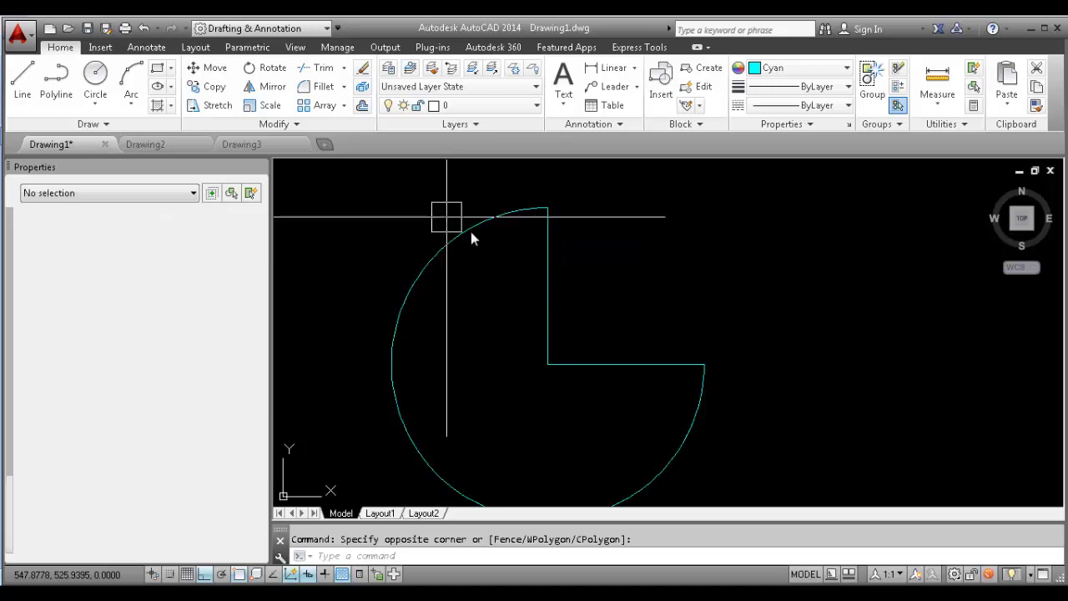
Check whether the arc and both lines act as one joined object by selecting different segments
scroll(599, 309, down, 3)
scroll(563, 234, up, 3)
key(Escape)
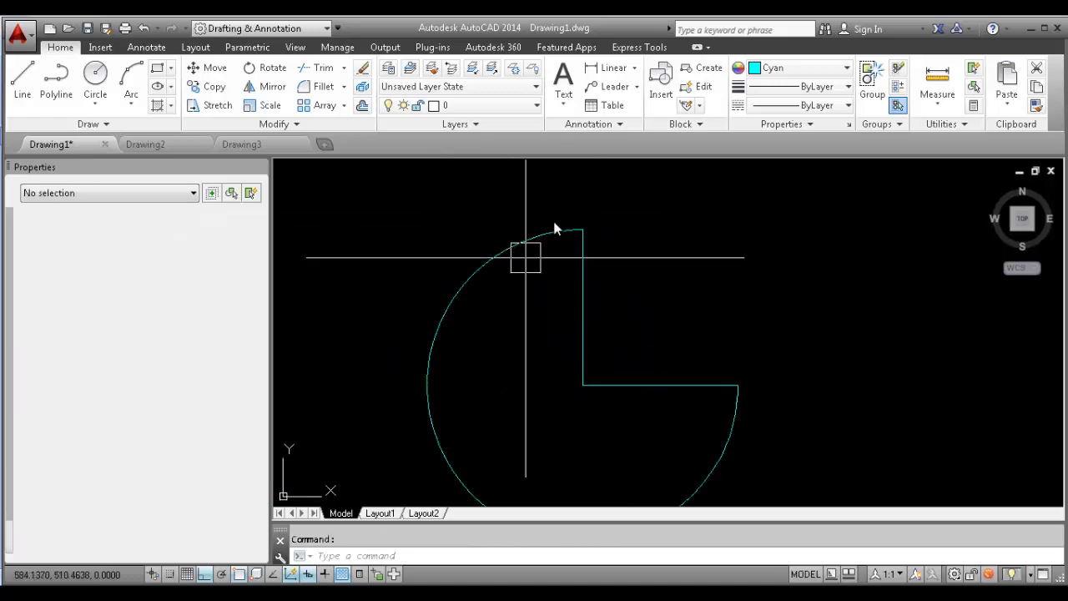
click(558, 315)
click(584, 298)
key(Escape)
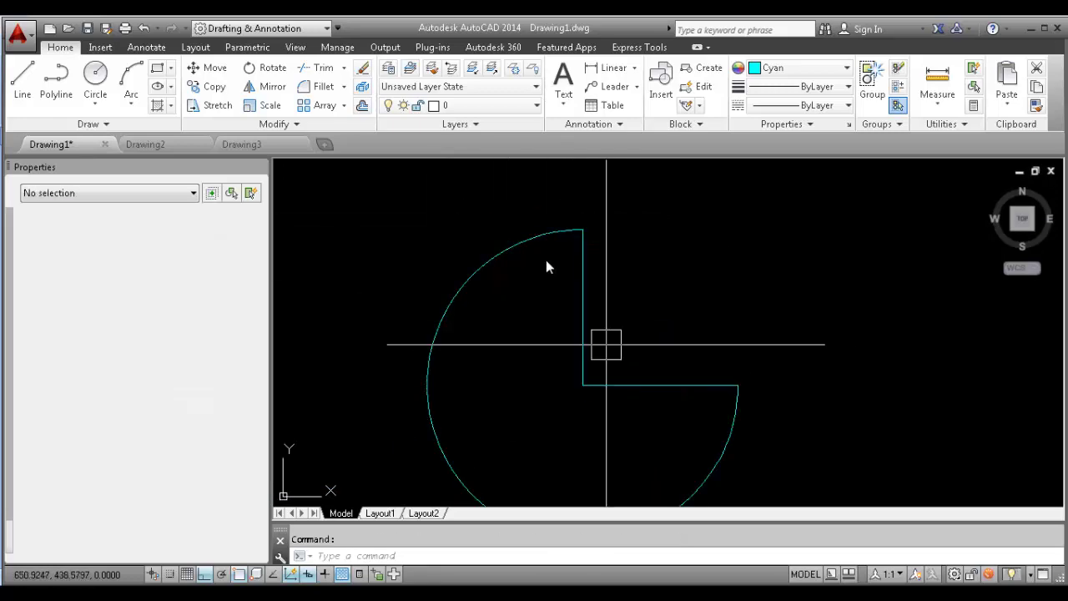
scroll(579, 338, down, 3)
scroll(540, 328, up, 2)
click(568, 310)
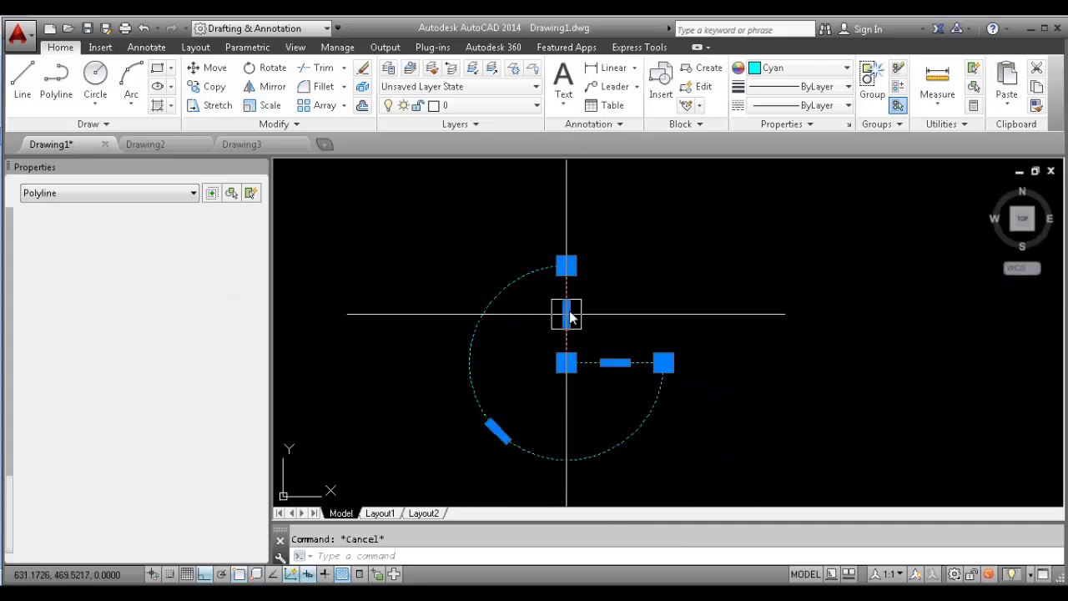
key(Escape)
click(655, 395)
key(Escape)
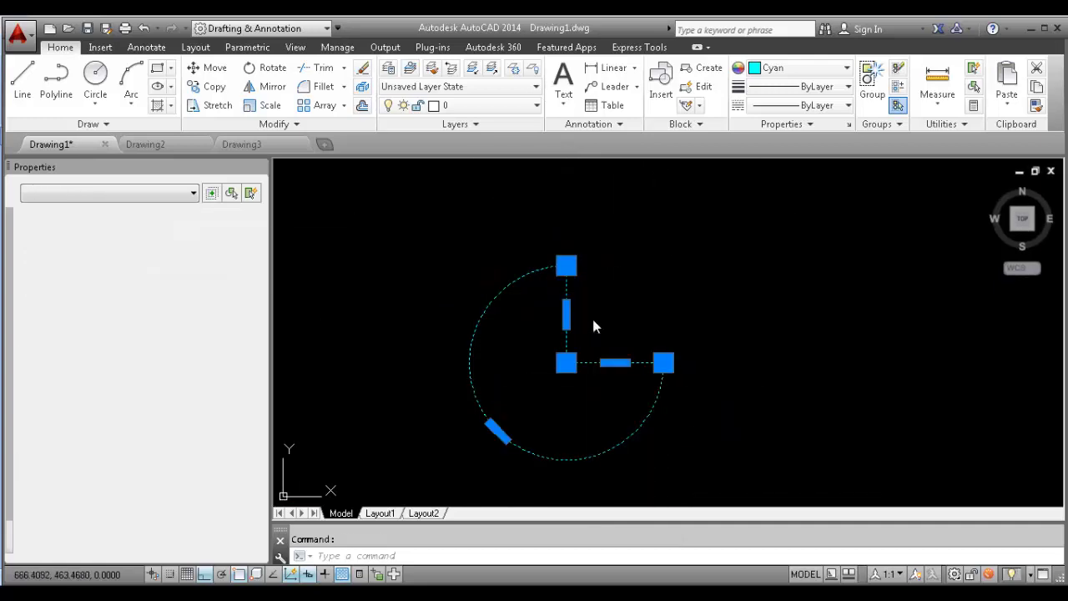
text(m)
key(Return)
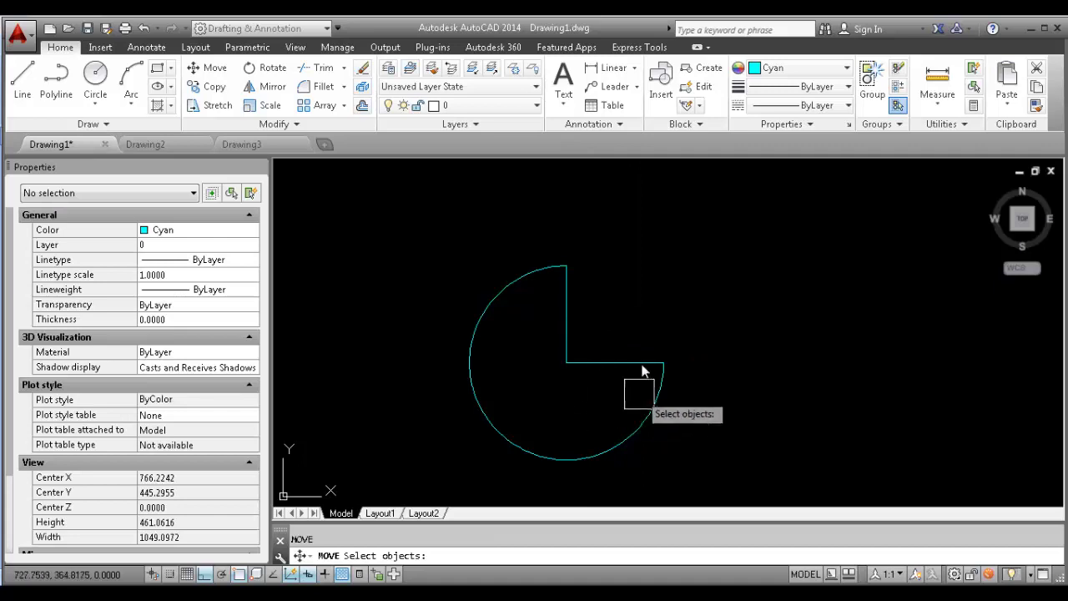
middle_drag(617, 378, 573, 354)
key(Escape)
Select the joined three-quarter circle from its edges and with a crossing window to examine it as one polyline
click(623, 365)
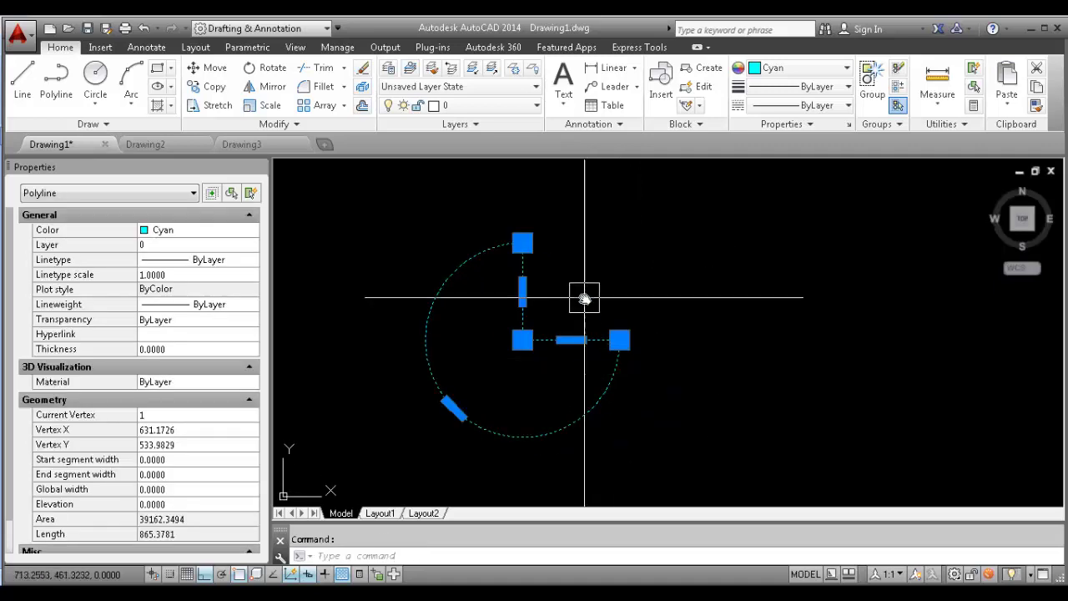
key(Escape)
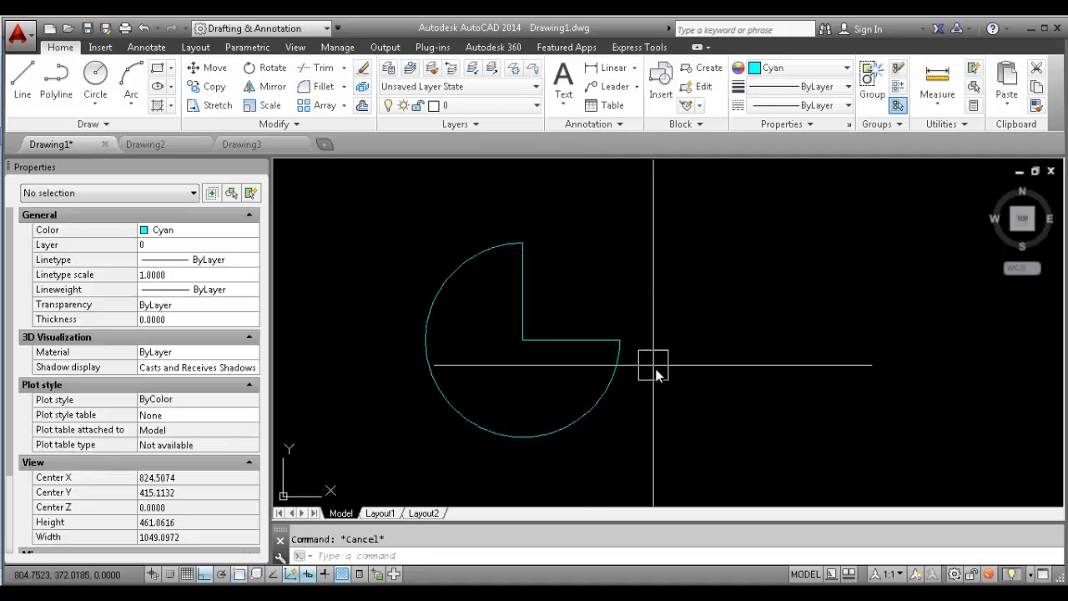
click(617, 398)
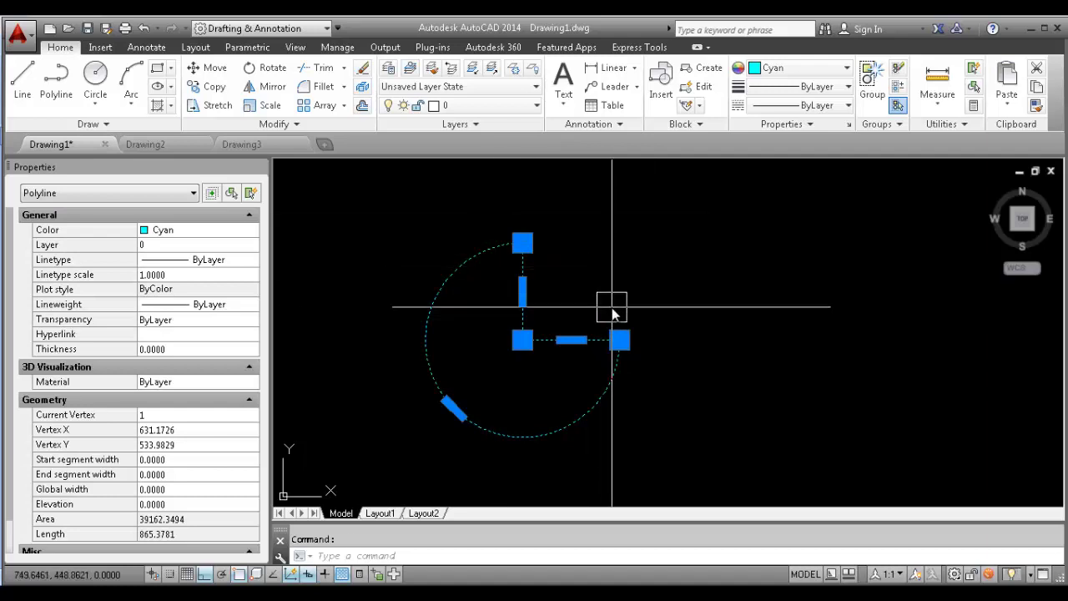
scroll(524, 270, up, 2)
scroll(577, 326, down, 2)
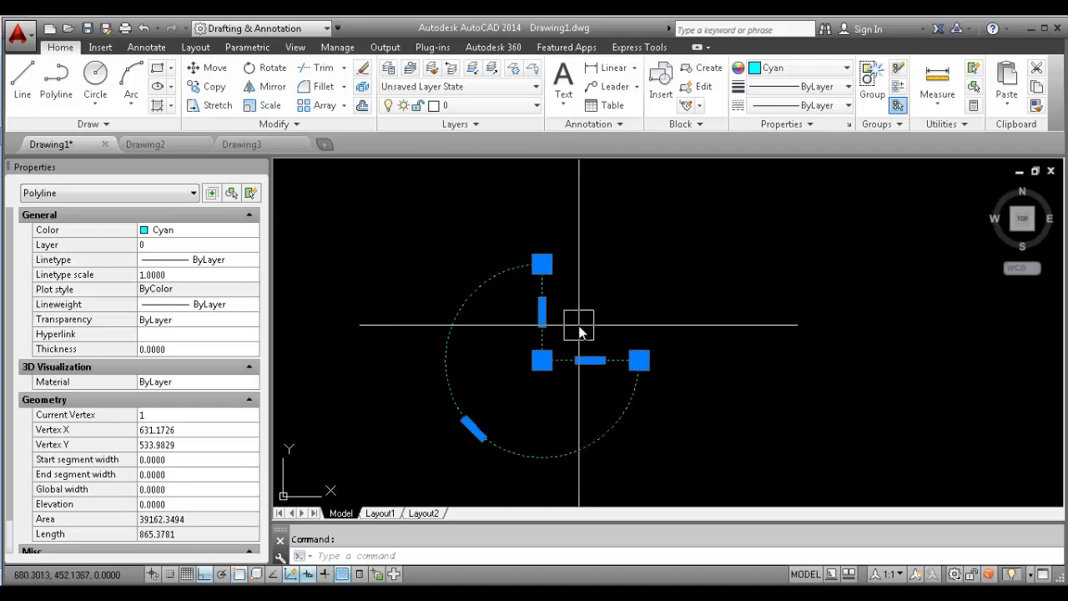
key(Escape)
click(565, 394)
click(506, 333)
scroll(564, 281, up, 2)
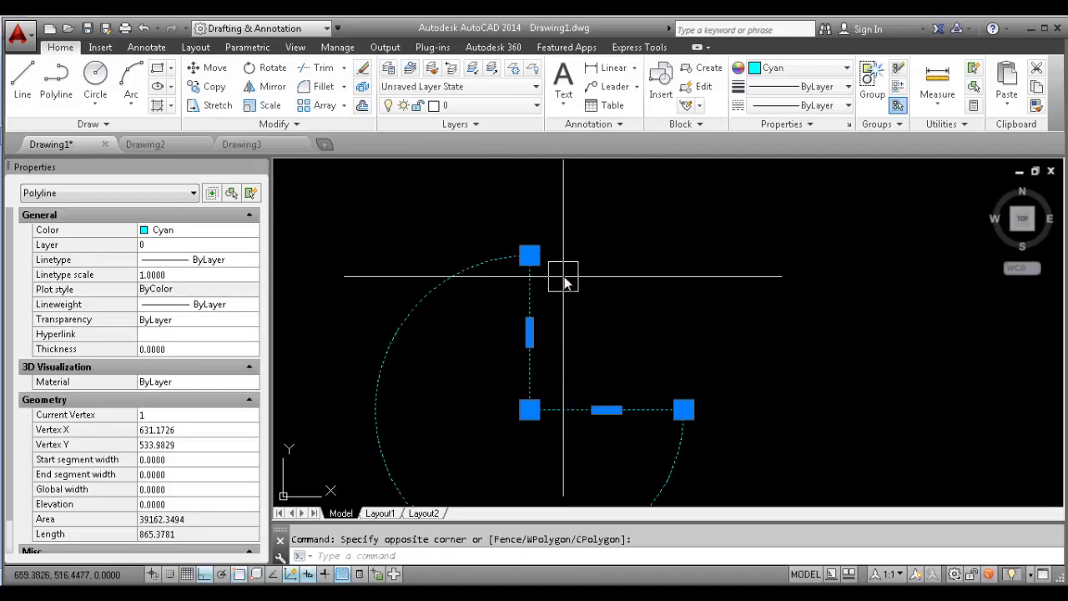
scroll(575, 251, down, 2)
key(Escape)
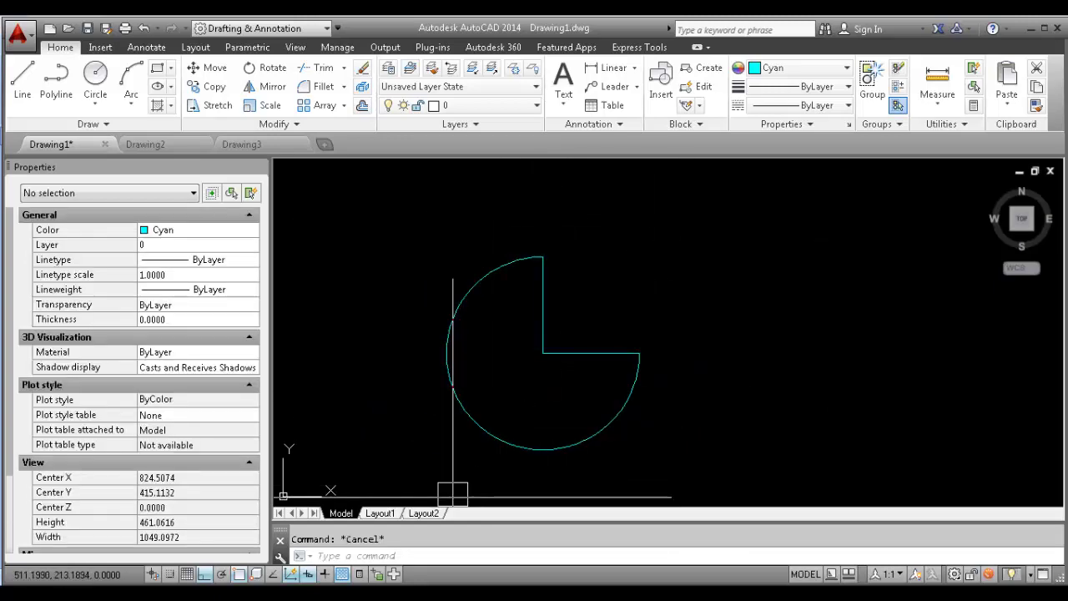
Switch to Word to look up the next command in the list, SETBYLAYER, and return to the AutoCAD drawing
key(alt+Tab)
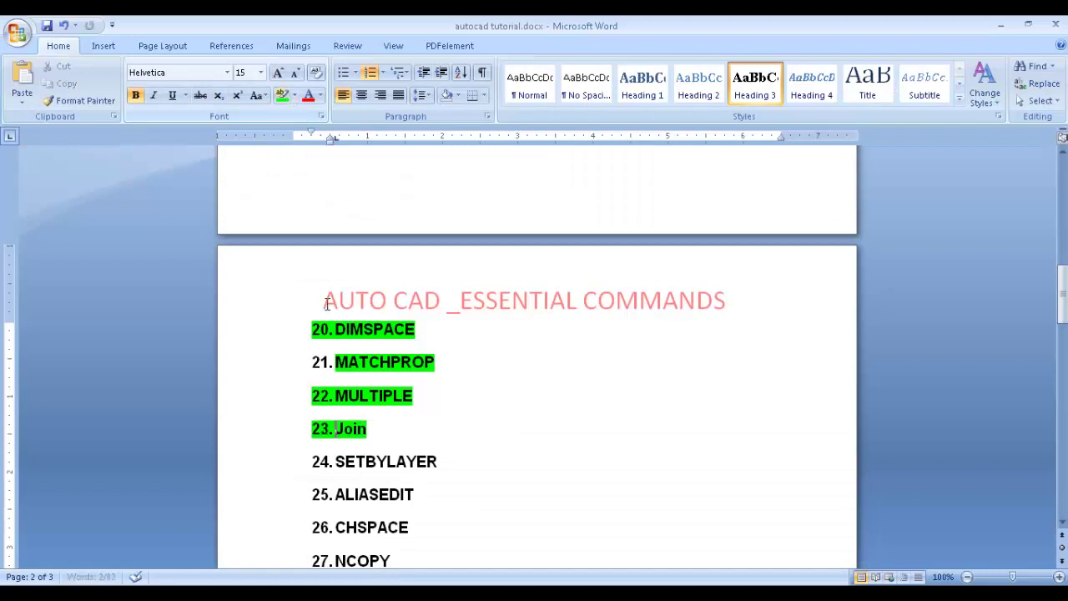
scroll(395, 499, down, 1)
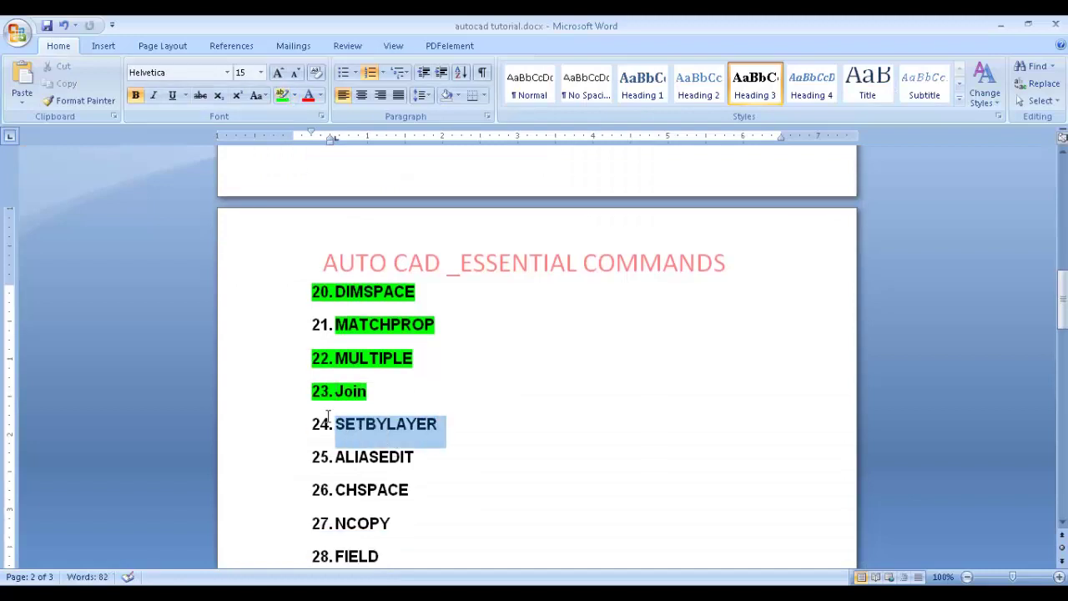
click(457, 592)
click(455, 489)
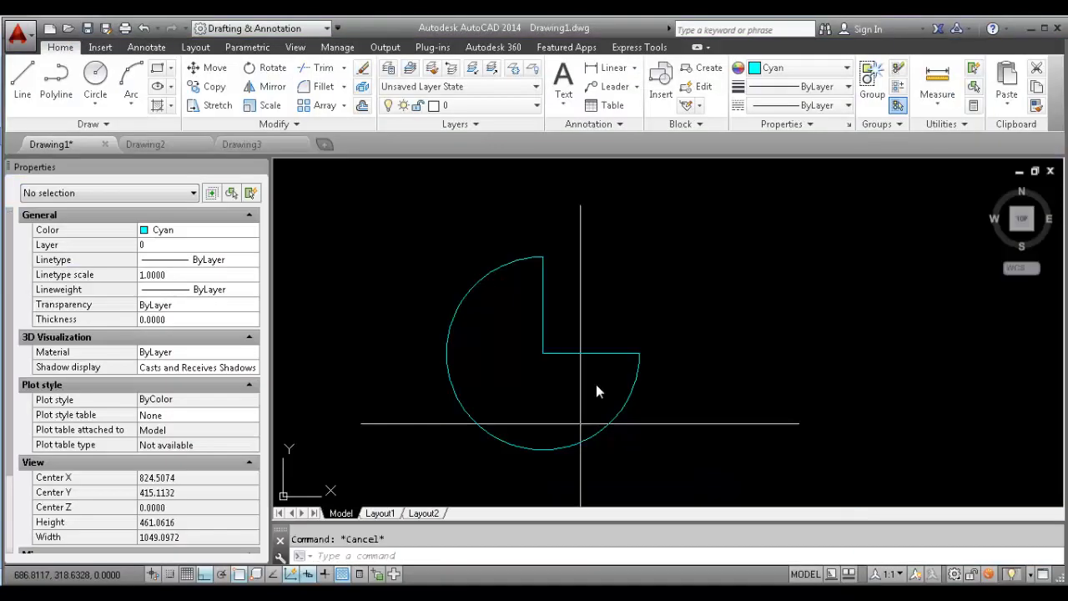
Select the joined three-quarter circle and examine its colour and the current layer's settings
scroll(608, 343, down, 4)
middle_drag(612, 338, 599, 347)
scroll(584, 349, up, 5)
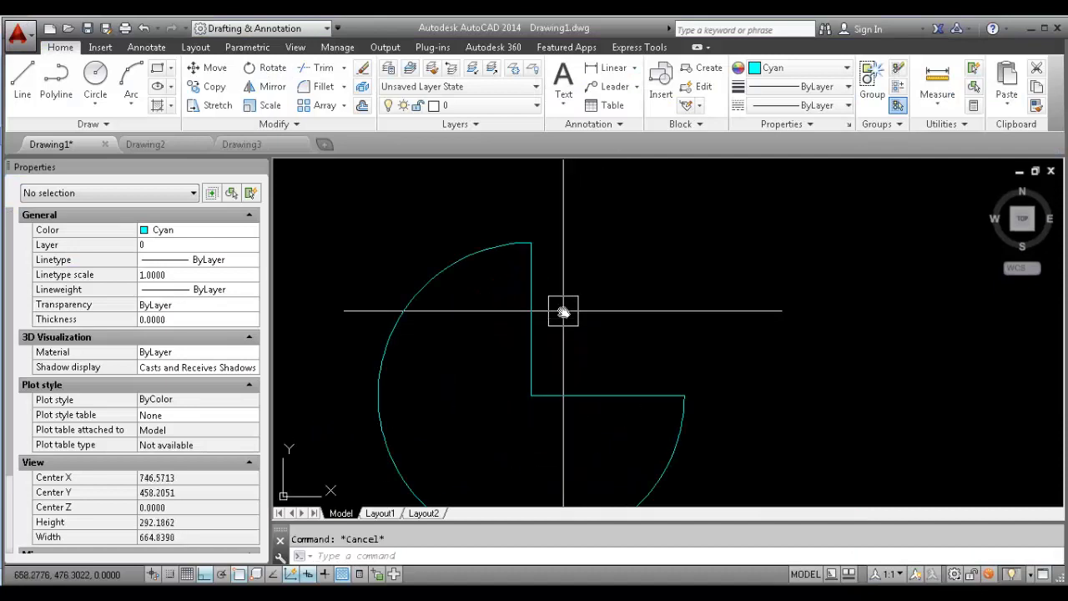
click(543, 336)
key(Escape)
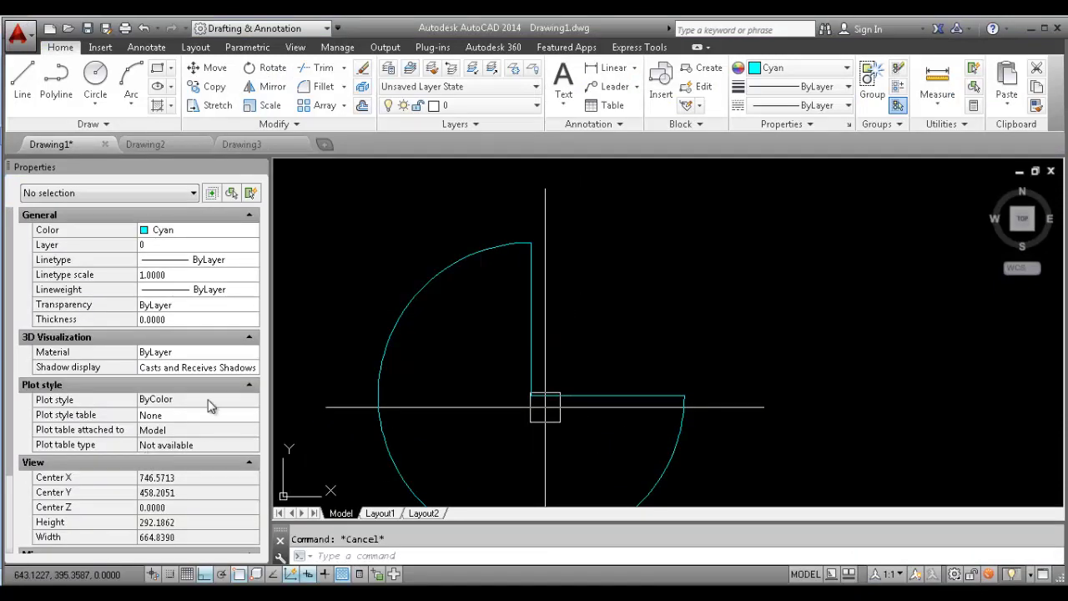
middle_drag(526, 400, 536, 328)
click(580, 263)
click(519, 291)
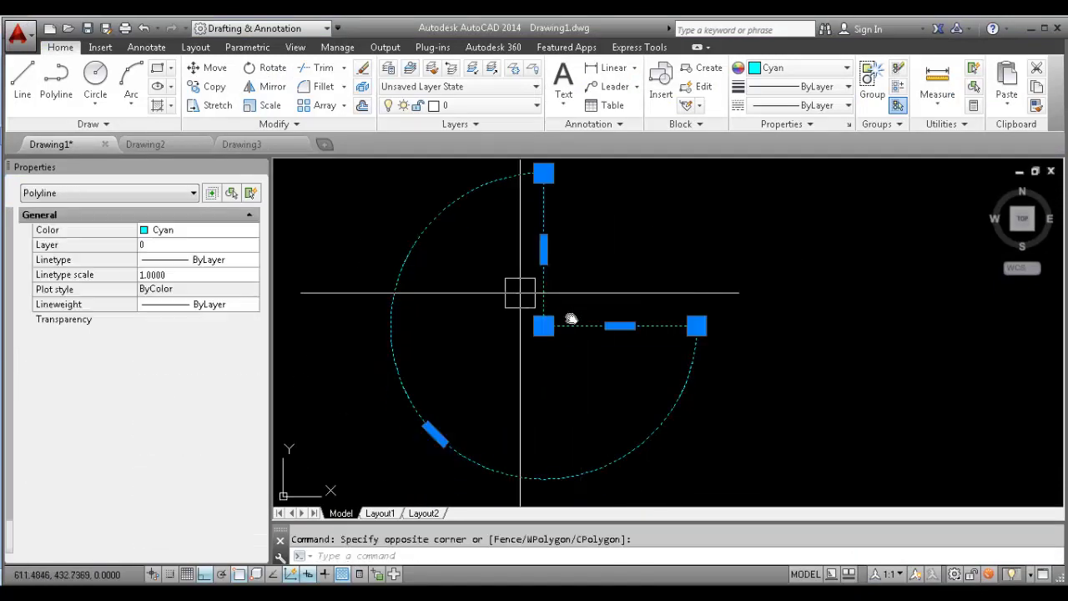
middle_drag(576, 207, 578, 232)
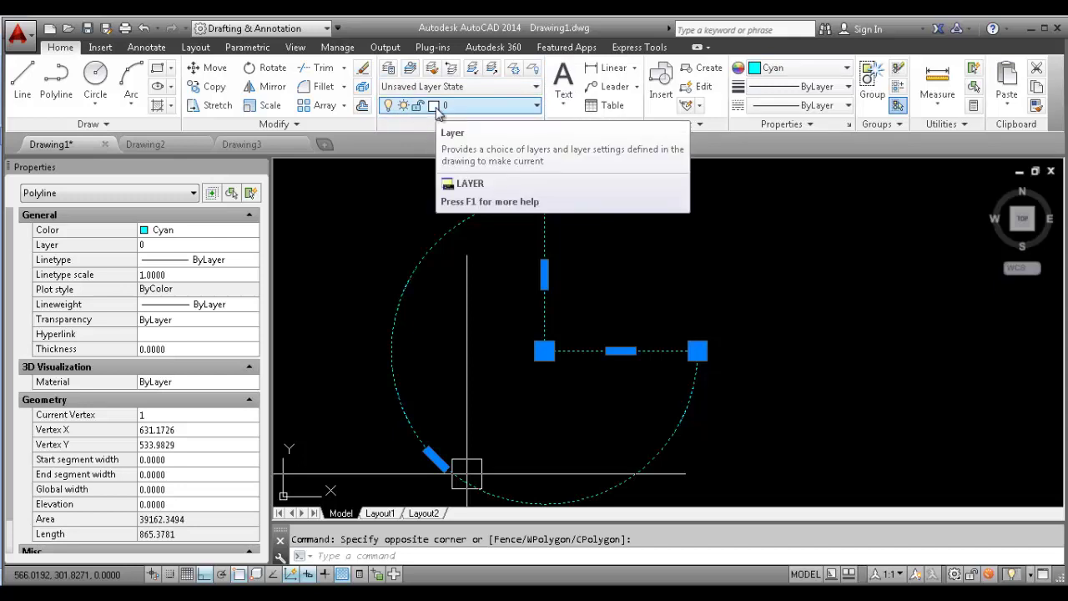
key(Escape)
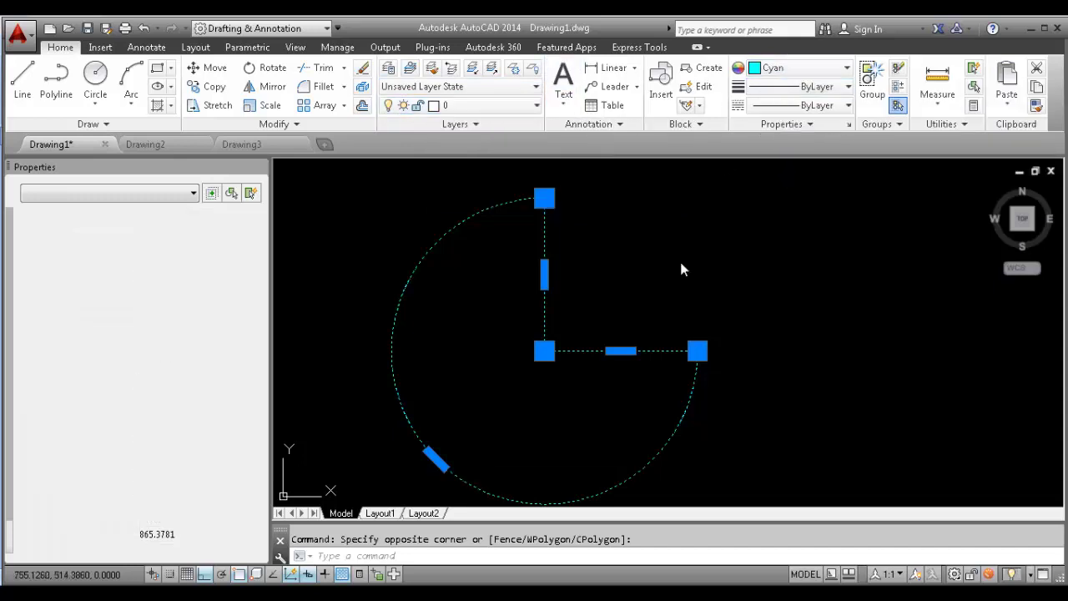
Copy the three-quarter circle polyline twice, placing one copy to its right and one above it
scroll(680, 275, down, 2)
middle_drag(728, 296, 660, 303)
click(650, 304)
click(550, 344)
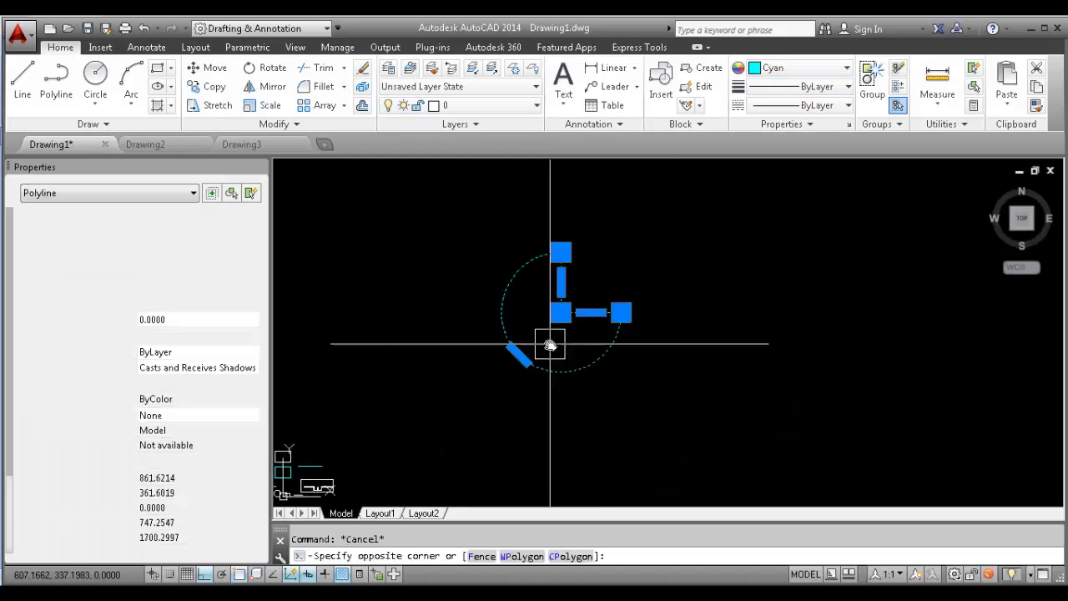
text(CO)
key(Return)
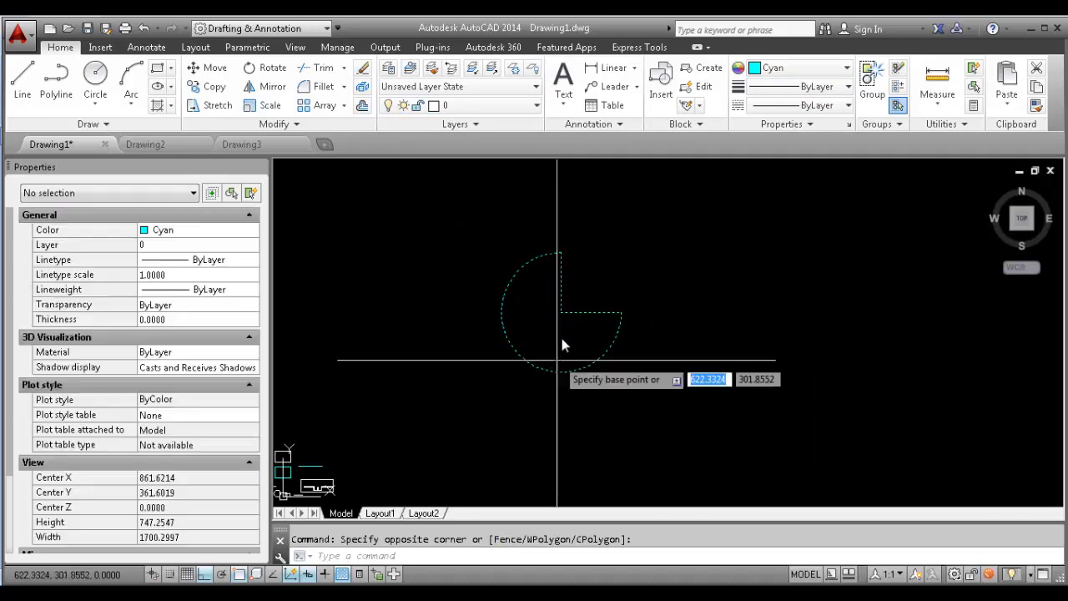
click(562, 338)
click(854, 336)
middle_drag(747, 244, 703, 383)
click(706, 259)
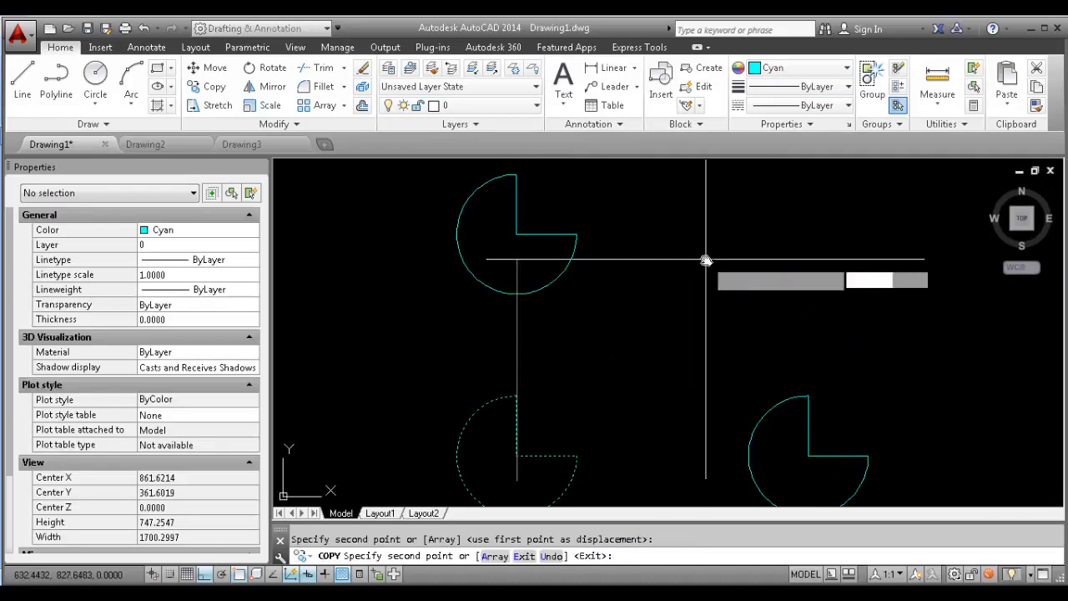
key(Escape)
key(Escape)
Change the colour of the upper three-quarter circle copy to Green
scroll(713, 304, down, 2)
middle_drag(712, 304, 635, 284)
click(634, 284)
click(460, 238)
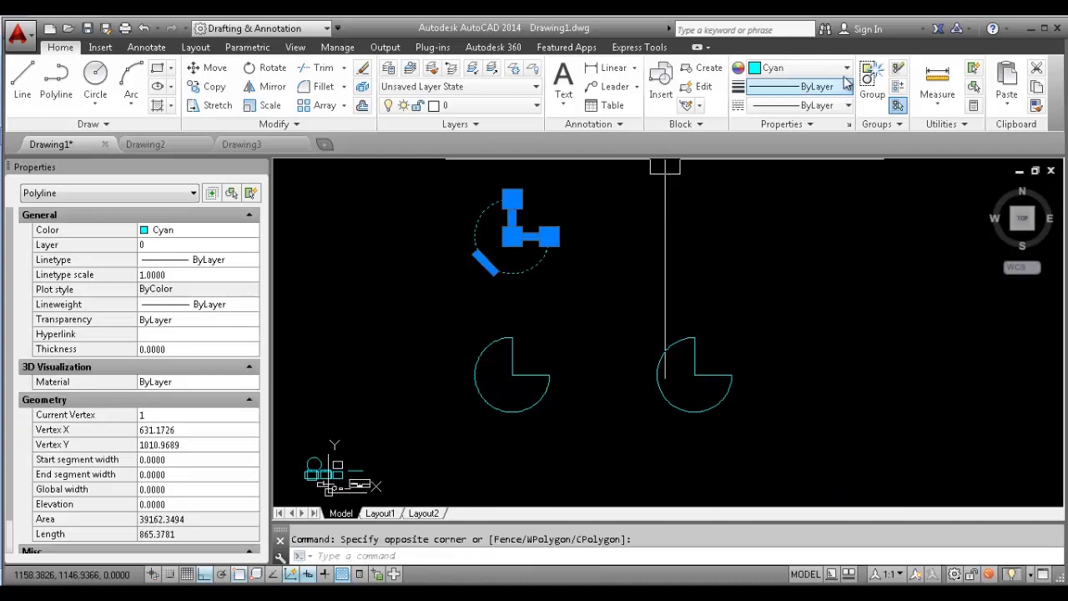
click(800, 68)
click(778, 167)
click(735, 321)
click(629, 410)
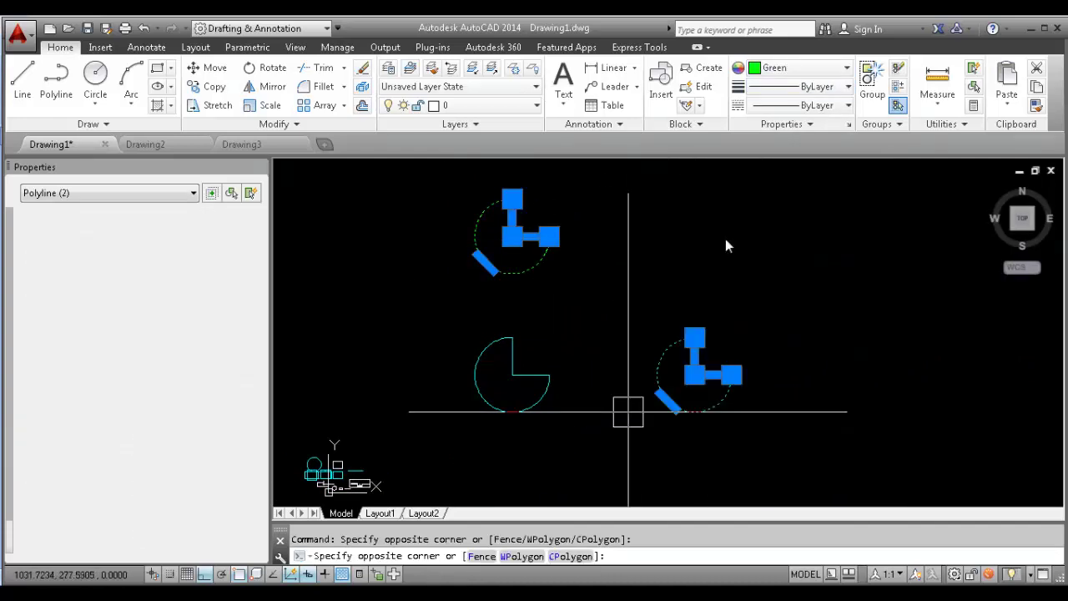
key(Escape)
Change the colour of the right-hand three-quarter circle copy to Yellow
click(746, 327)
click(636, 450)
click(744, 173)
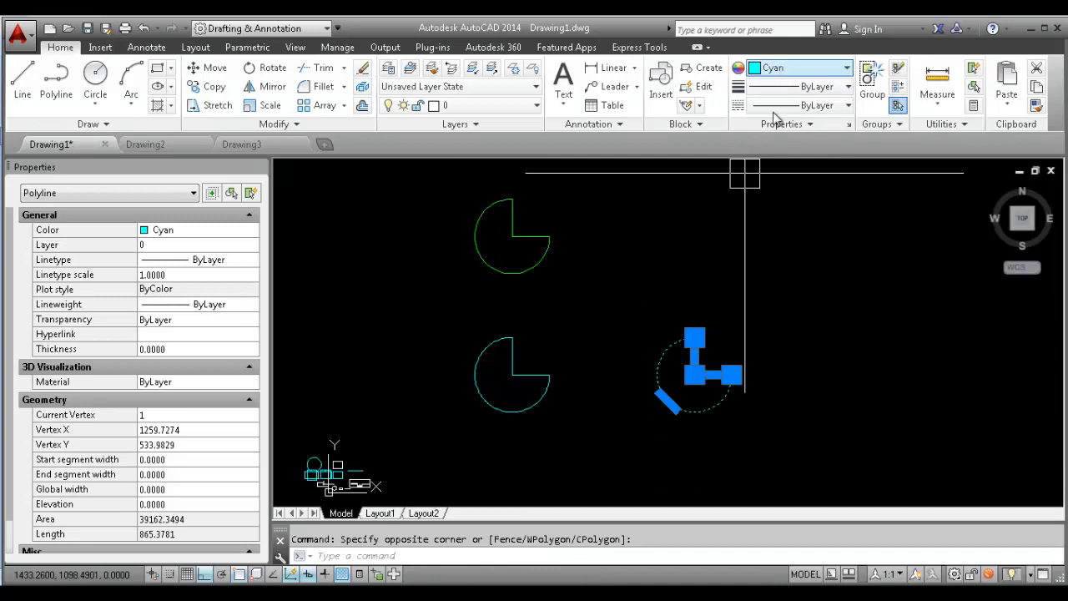
click(799, 68)
click(791, 143)
scroll(649, 268, down, 2)
key(Escape)
scroll(667, 299, up, 3)
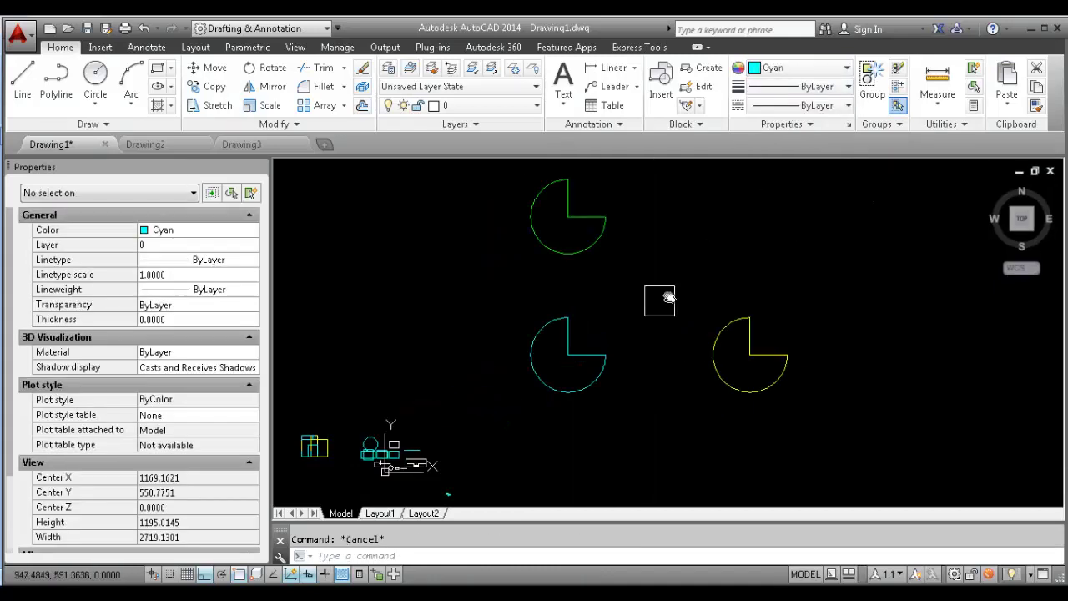
middle_drag(668, 299, 589, 338)
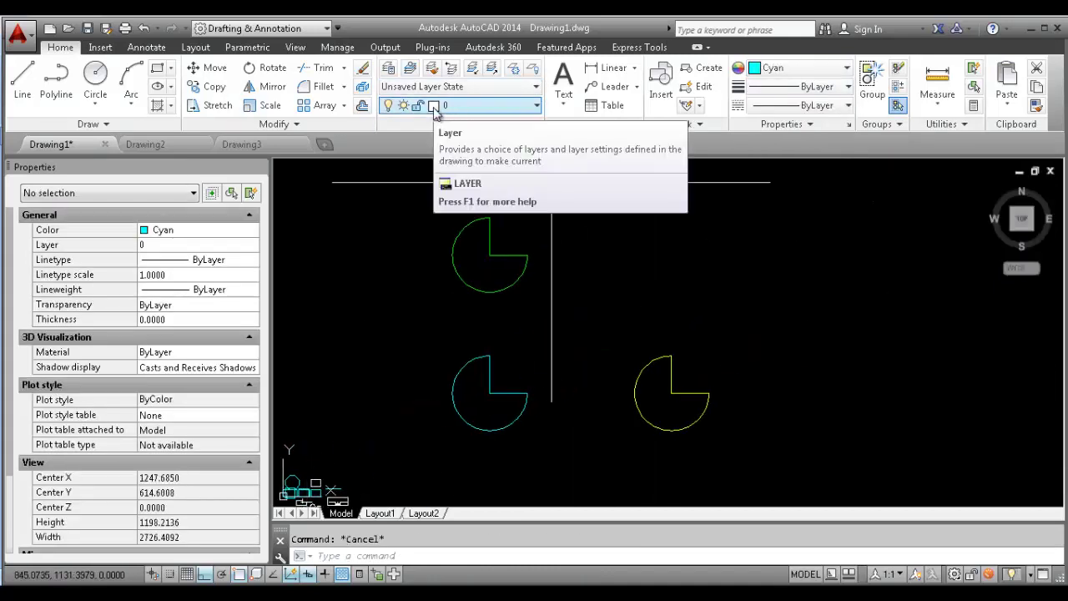
click(418, 198)
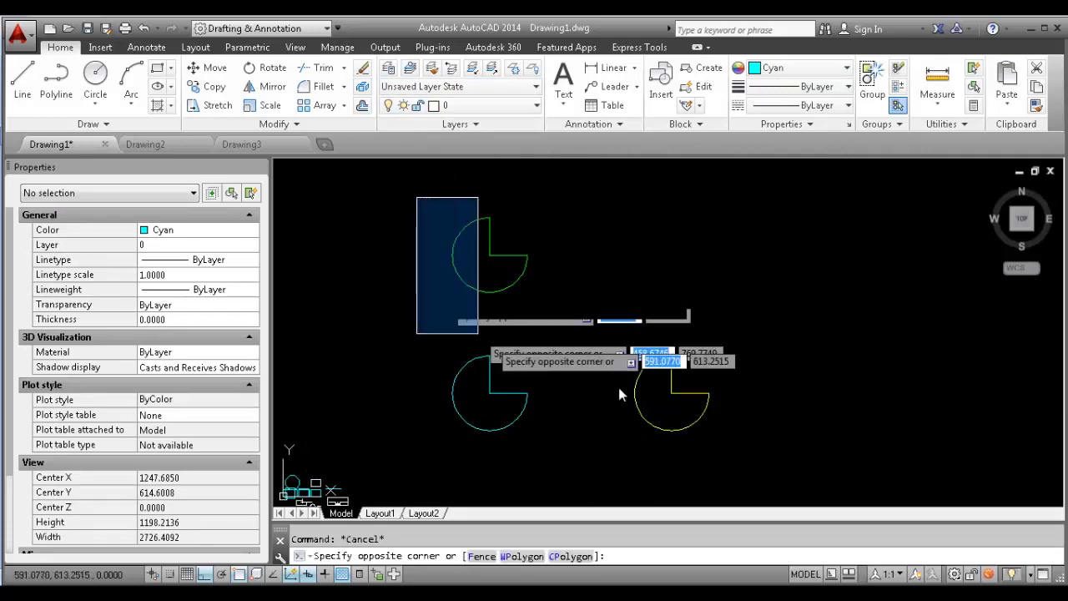
key(Escape)
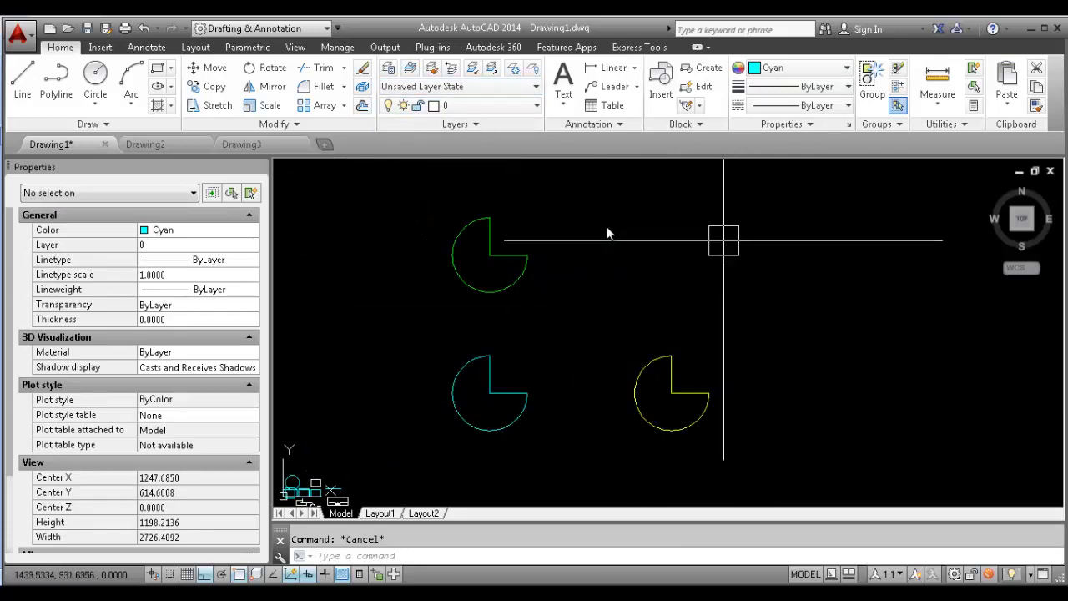
click(409, 196)
key(Escape)
Apply SETBYLAYER to all three three-quarter circles, answering Yes to changing ByBlock to ByLayer and to including blocks
text(SETN)
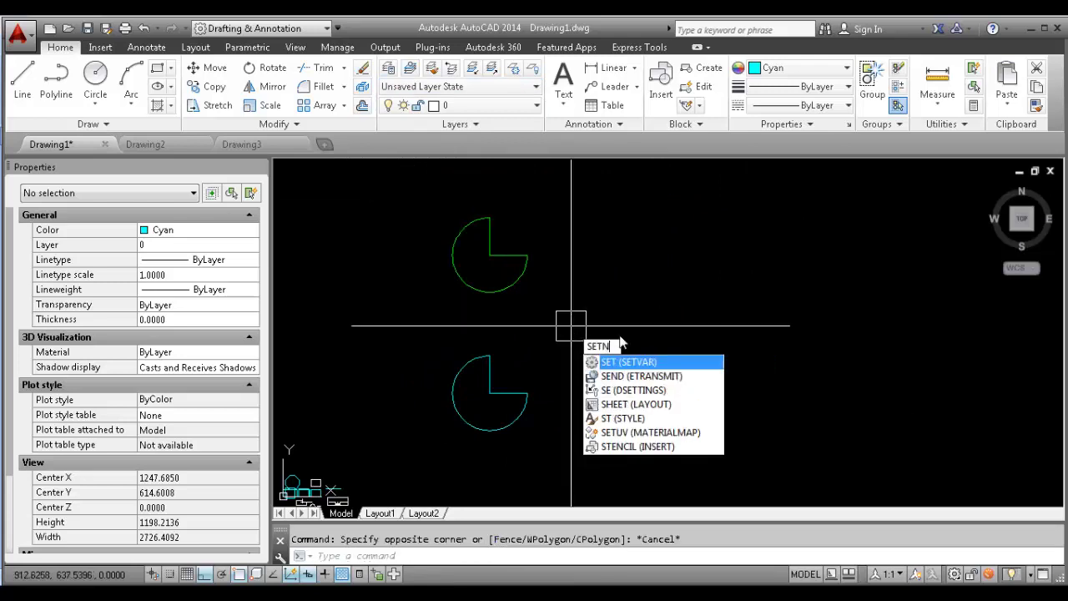
key(BackSpace)
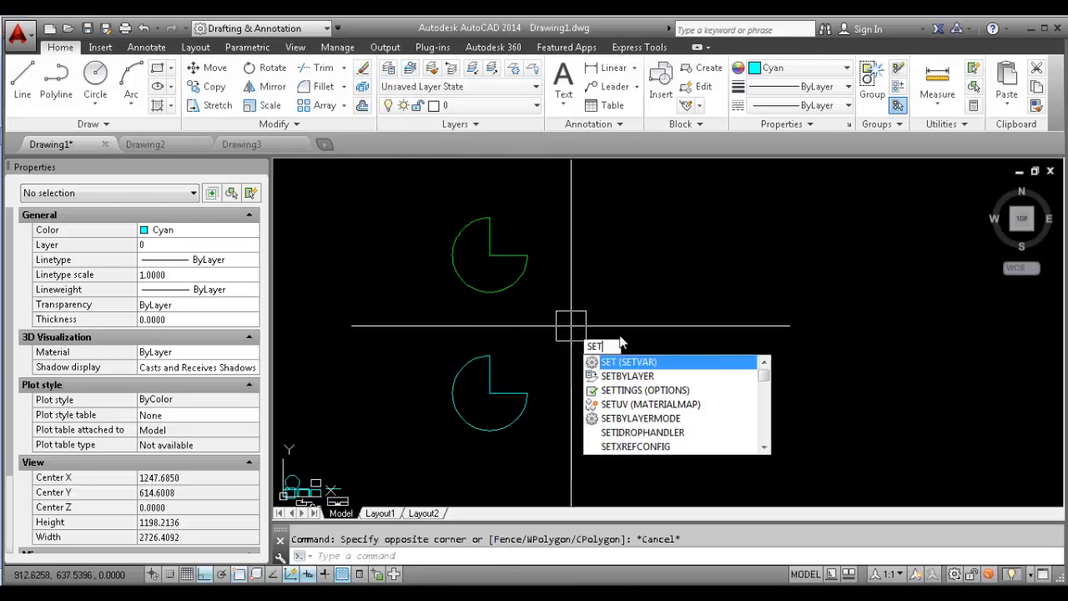
text(BYLAY)
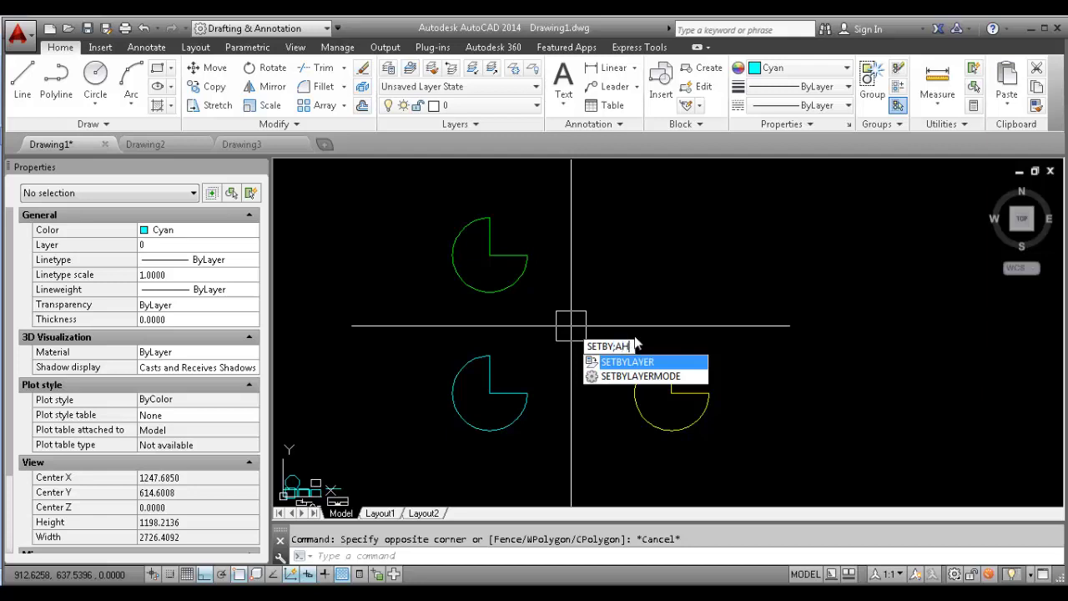
key(BackSpace)
key(BackSpace)
key(BackSpace)
text(LAYER)
key(Return)
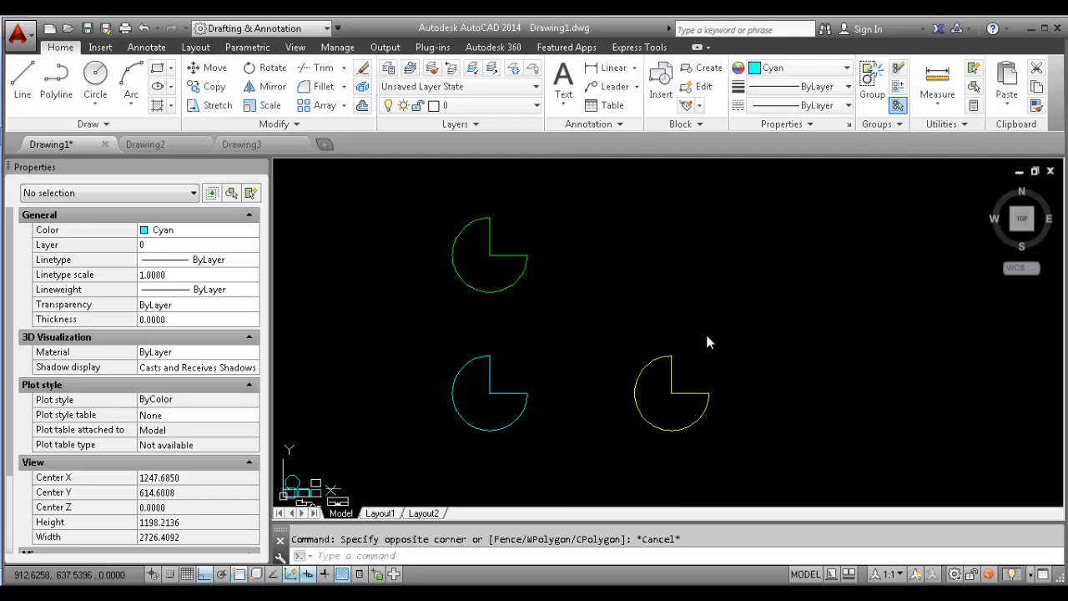
click(824, 185)
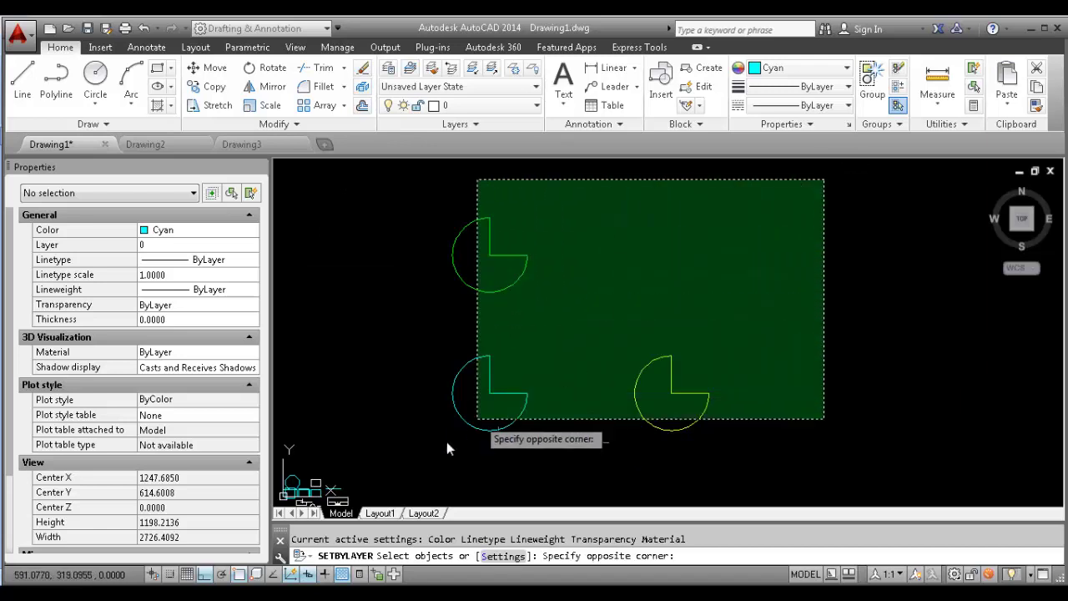
click(410, 467)
key(Return)
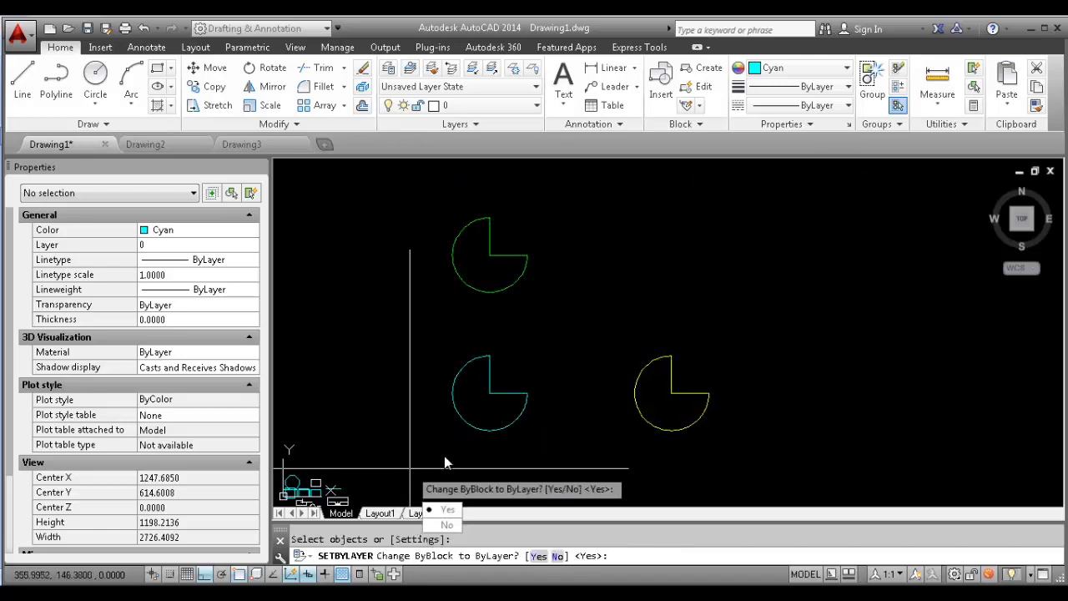
key(Return)
key(Return)
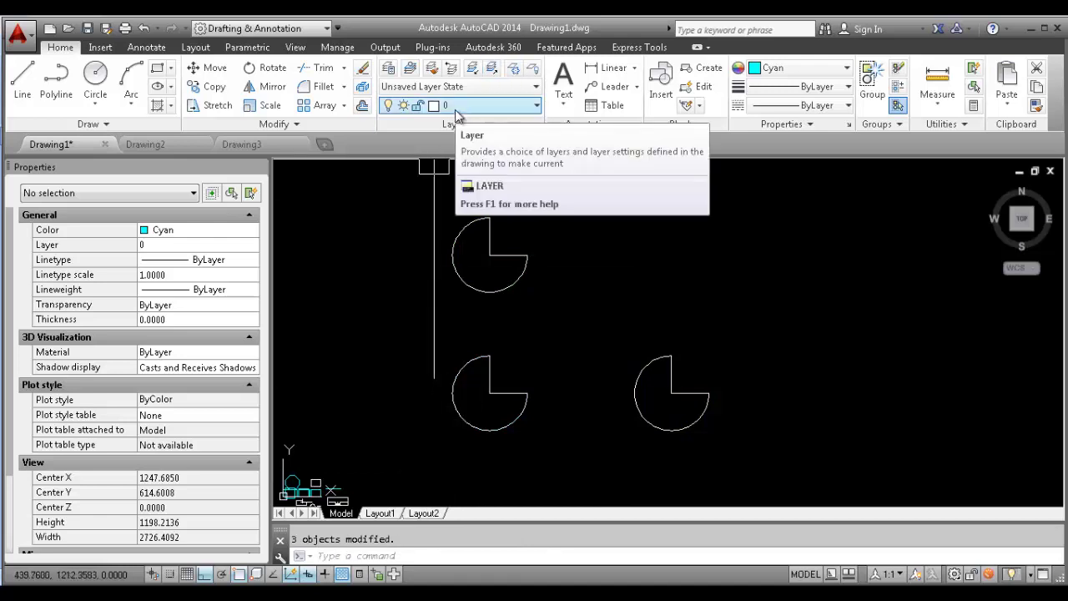
Convert the right-hand three-quarter circle into a block named 1
middle_drag(577, 326, 612, 268)
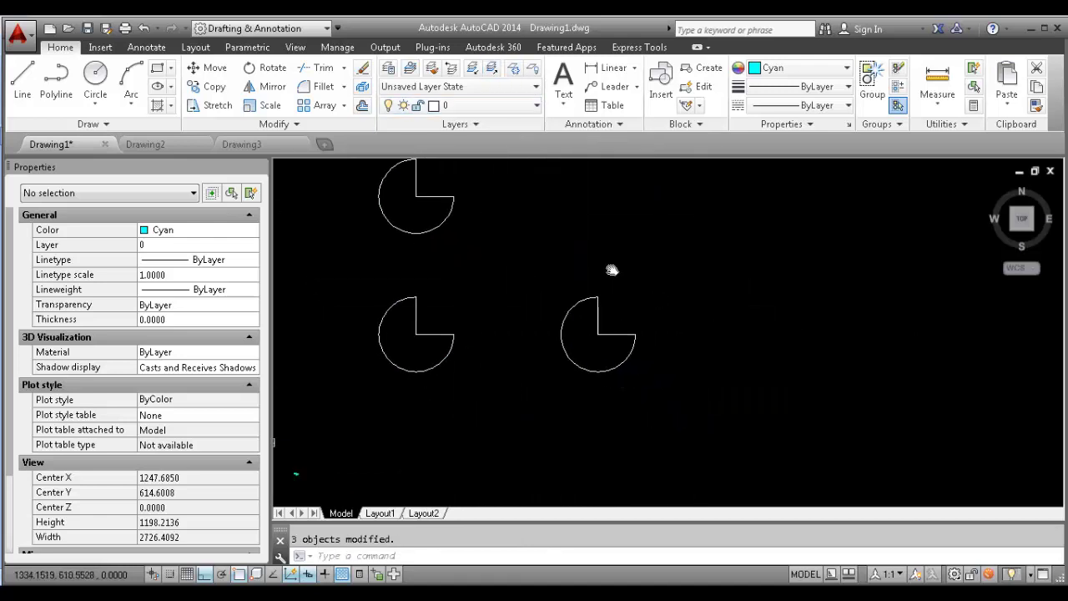
scroll(607, 320, up, 2)
scroll(605, 321, up, 2)
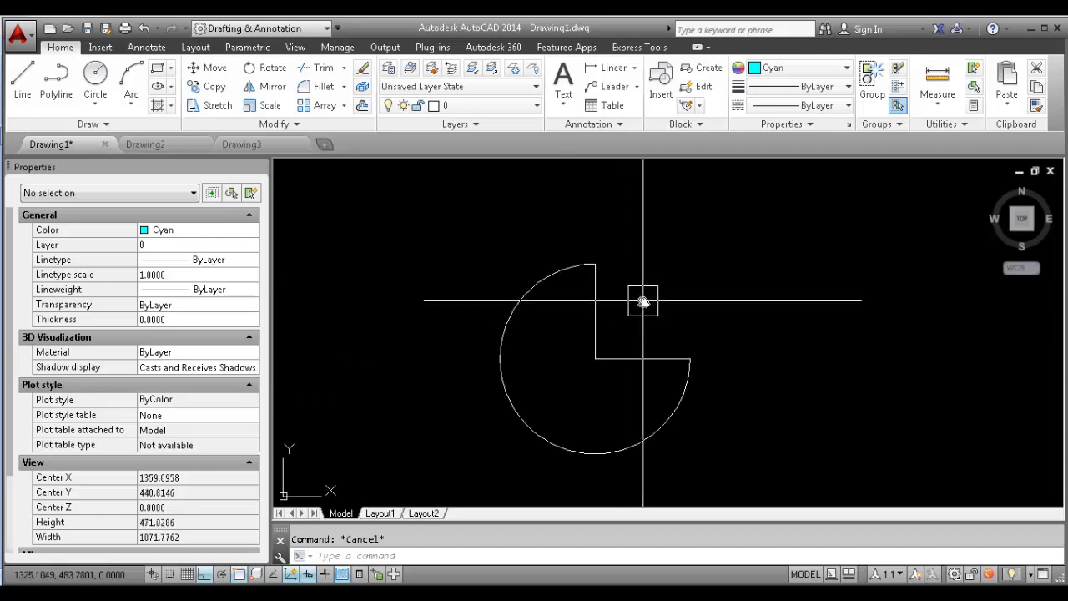
middle_drag(641, 291, 625, 260)
click(446, 215)
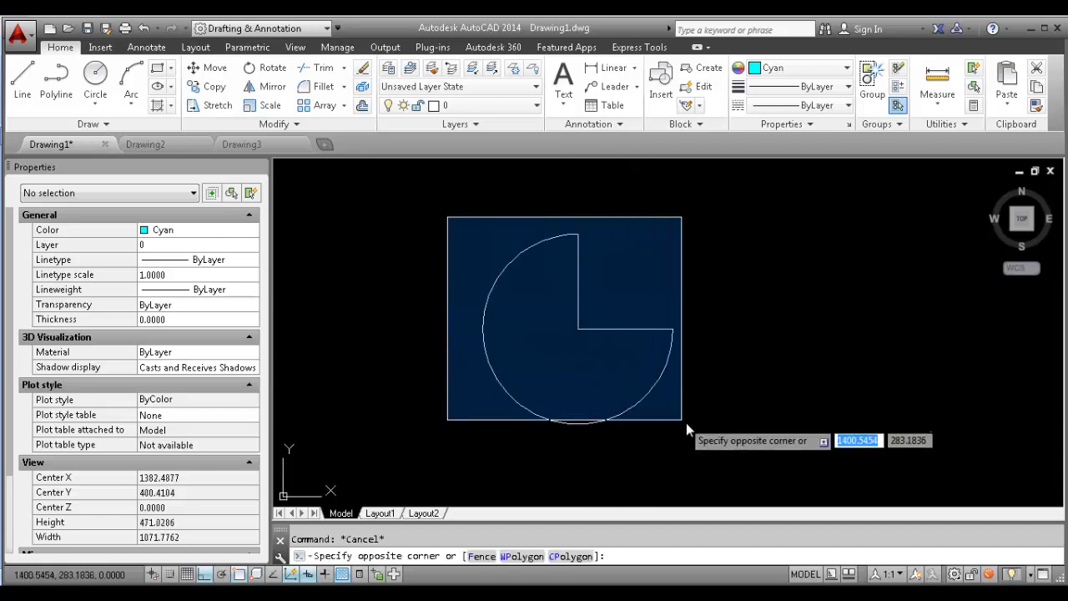
click(691, 434)
text(BLOCK)
key(Return)
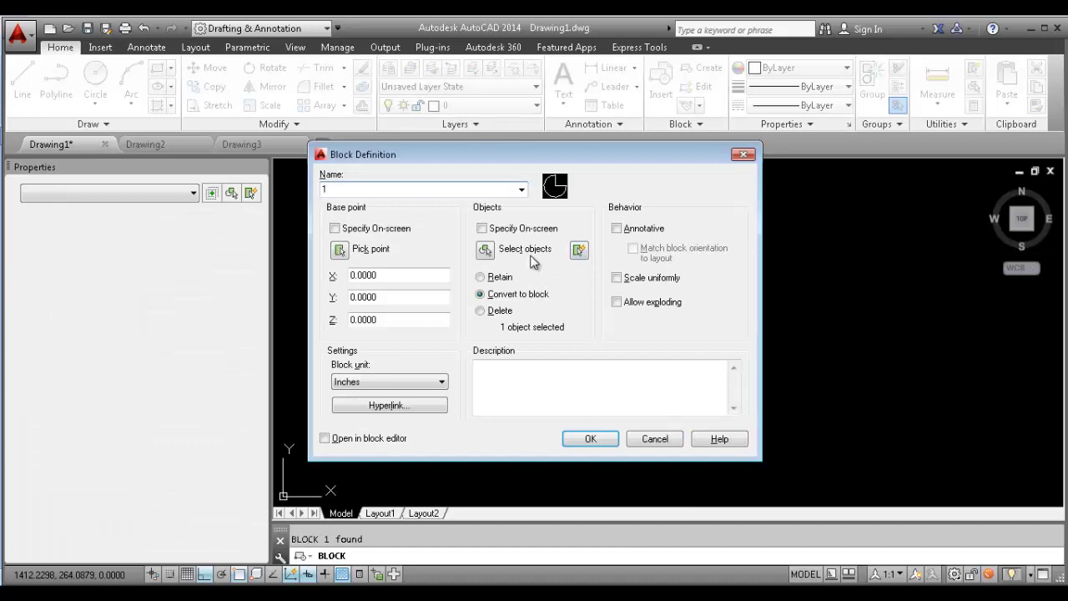
click(586, 440)
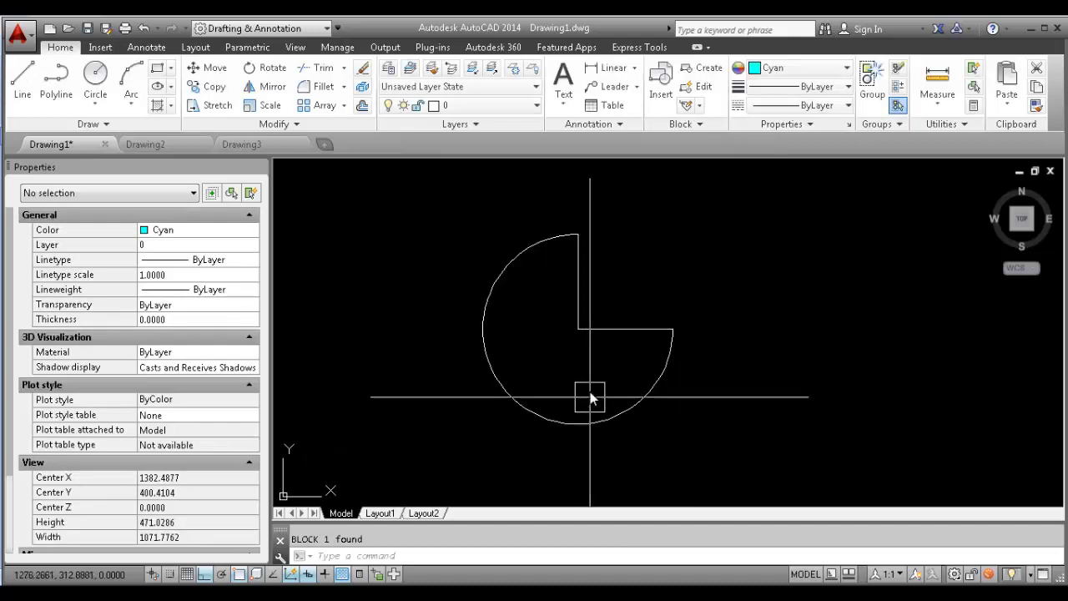
Open block 1 in the Block Editor, change its polyline's colour to Blue, and close the editor
double_click(572, 330)
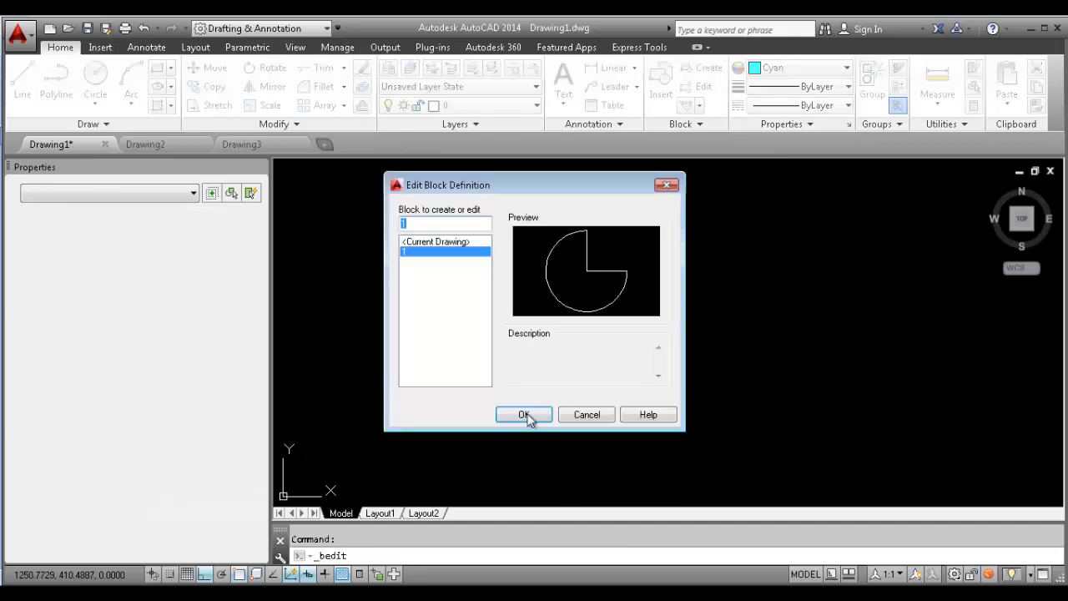
click(526, 415)
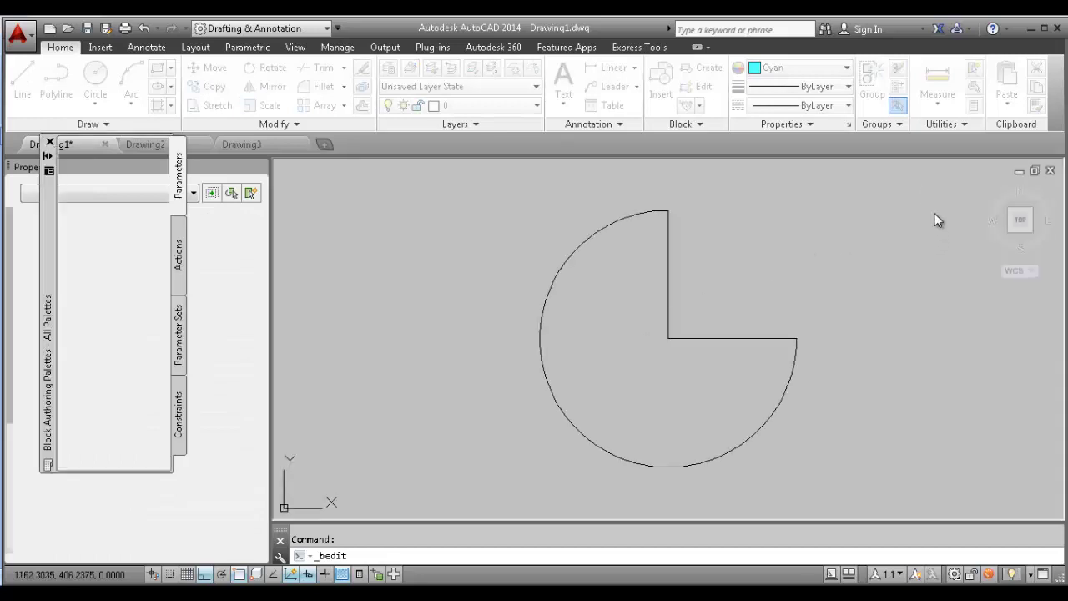
click(567, 258)
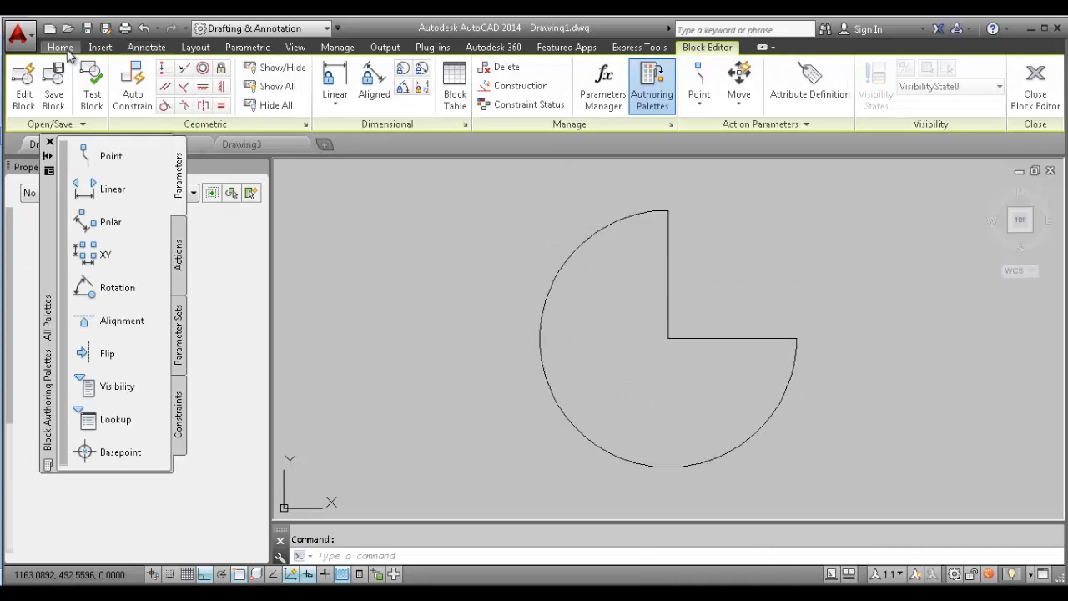
click(62, 48)
click(689, 205)
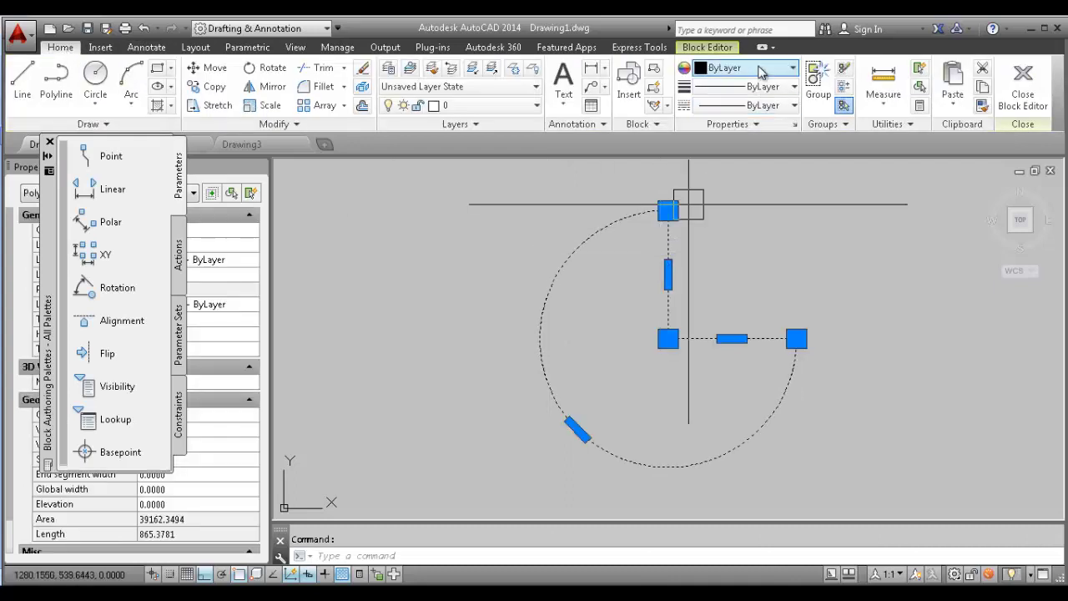
click(761, 72)
click(720, 204)
key(Escape)
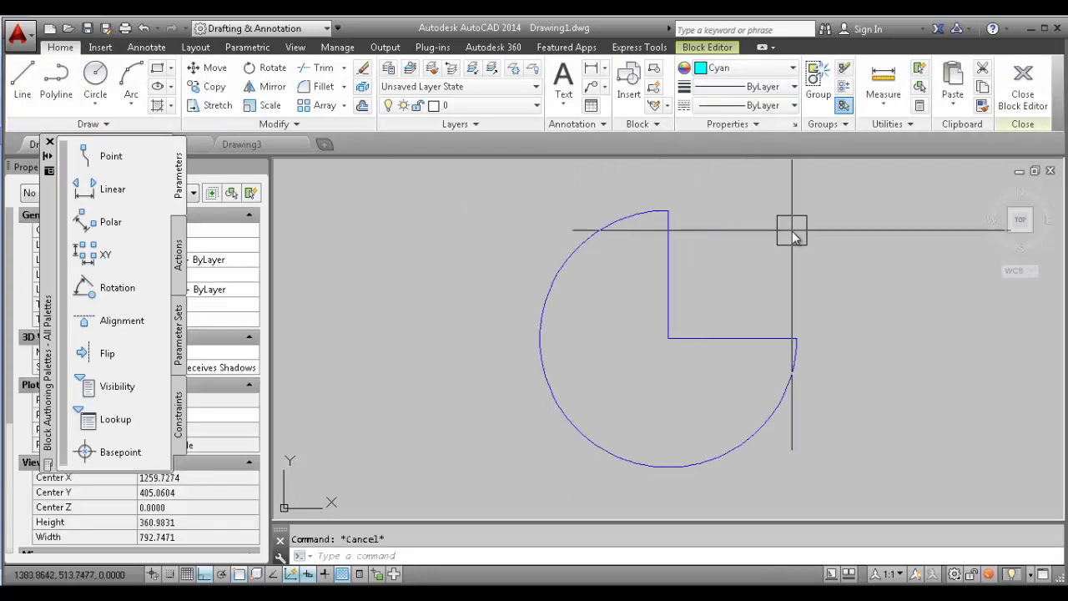
right_click(817, 260)
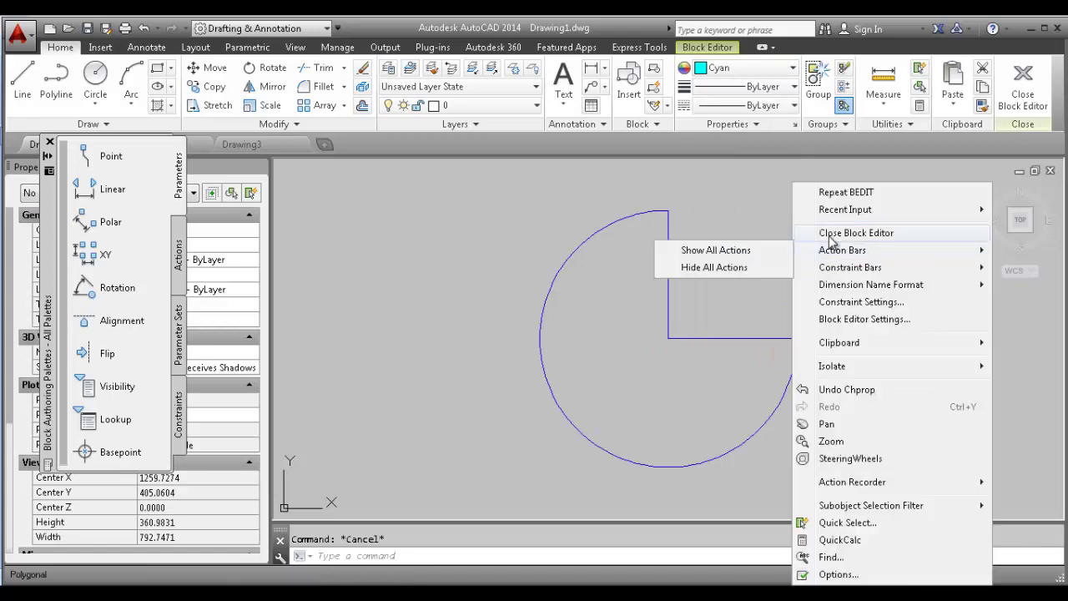
Set the colour of the block 1 reference to ByLayer and check the reference's properties
click(516, 278)
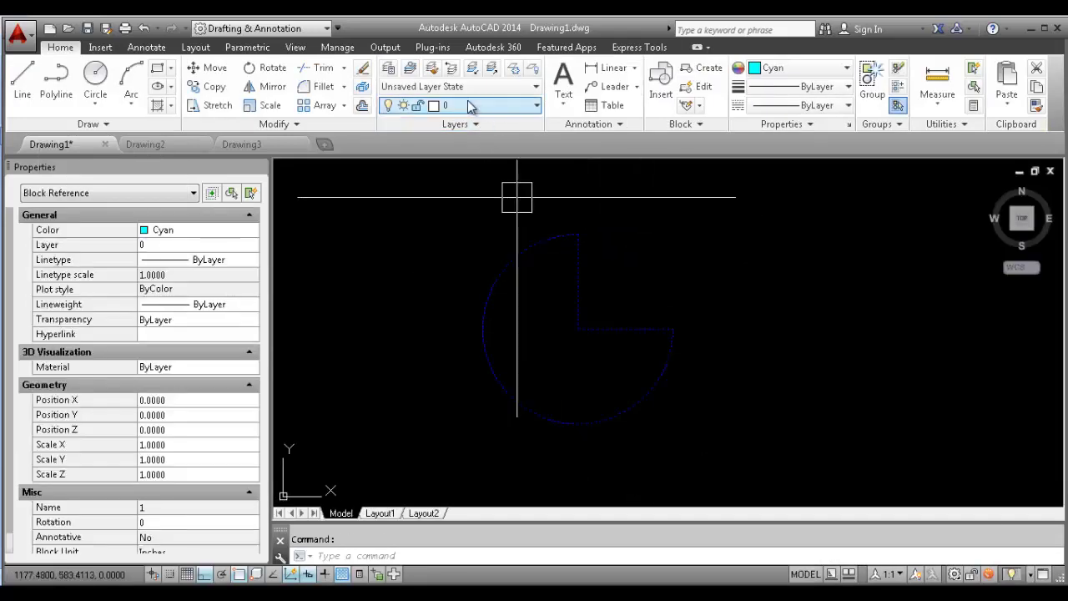
click(799, 68)
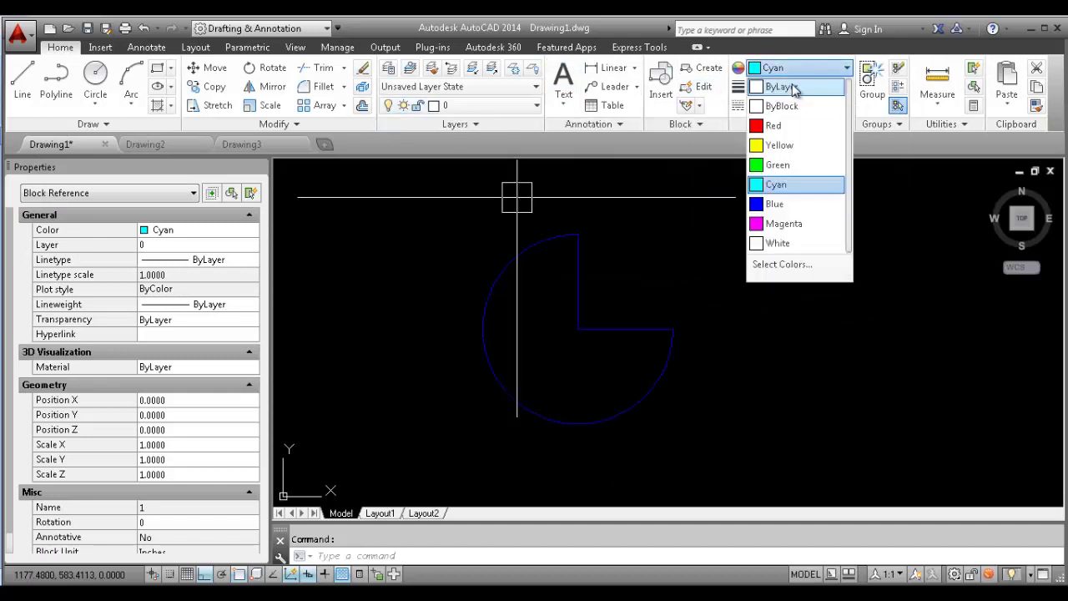
click(788, 86)
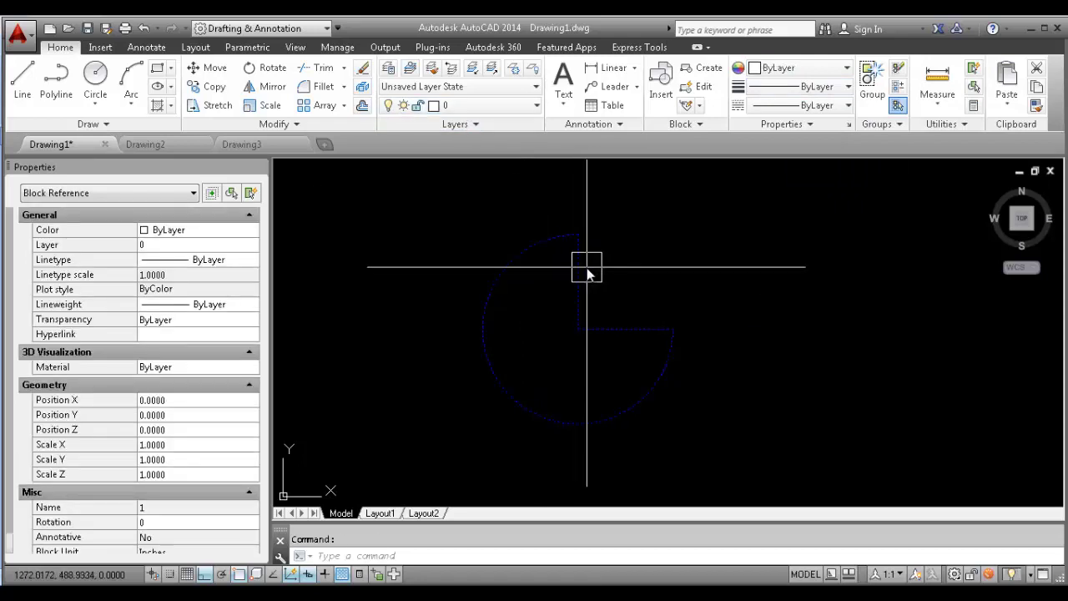
key(Escape)
scroll(757, 333, down, 3)
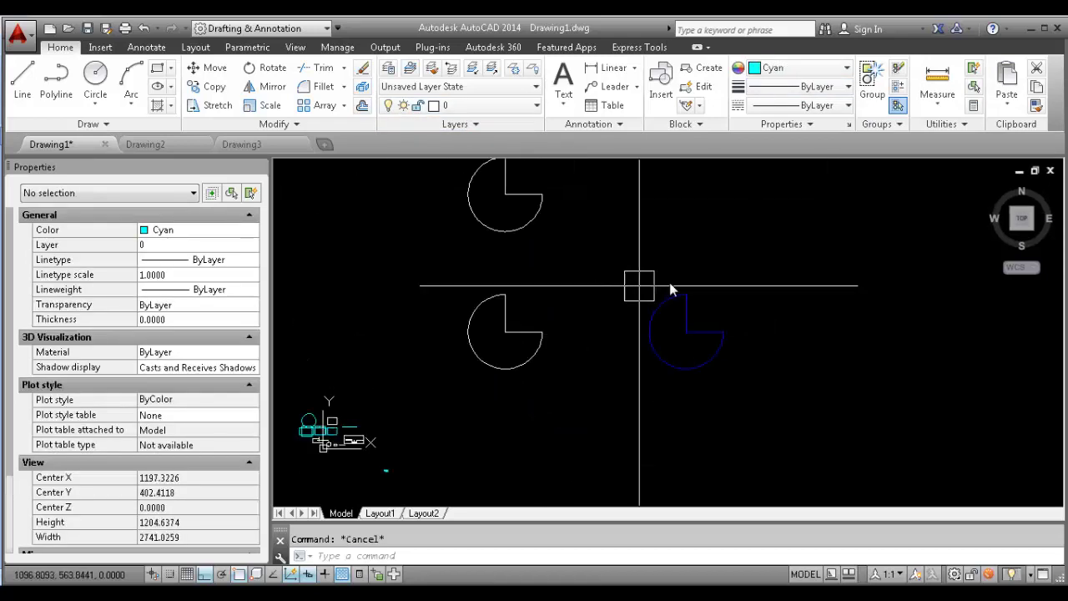
scroll(689, 299, up, 3)
middle_drag(701, 310, 668, 260)
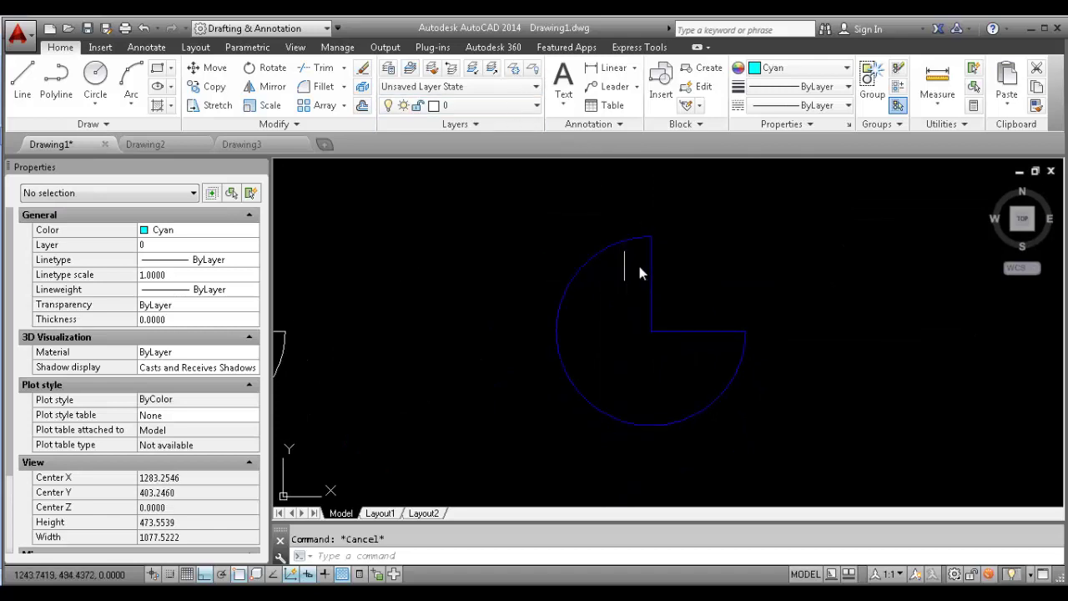
mouse_move(665, 266)
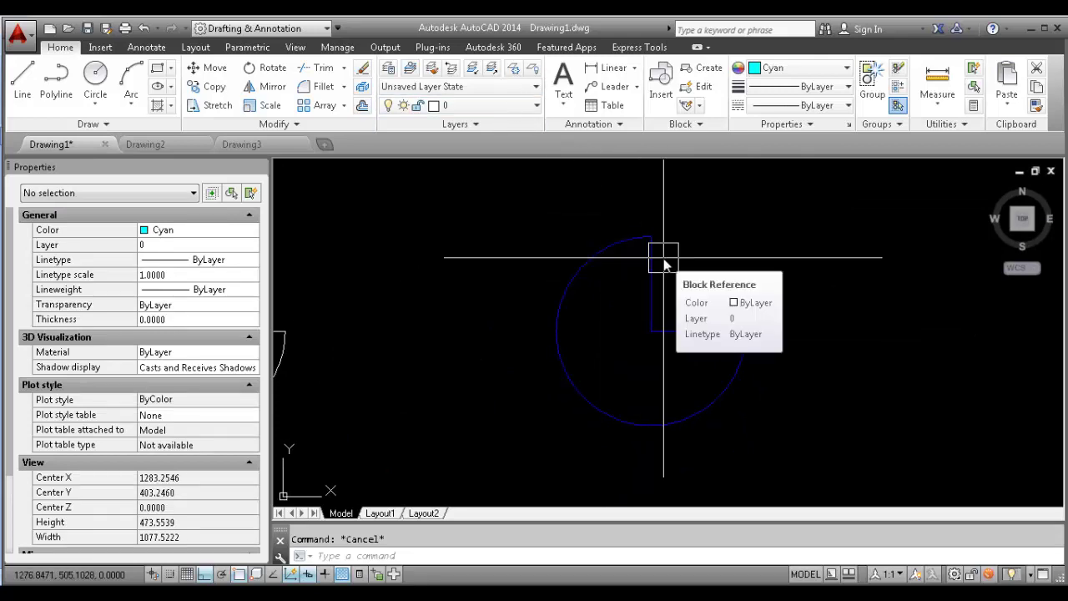
click(656, 281)
key(Escape)
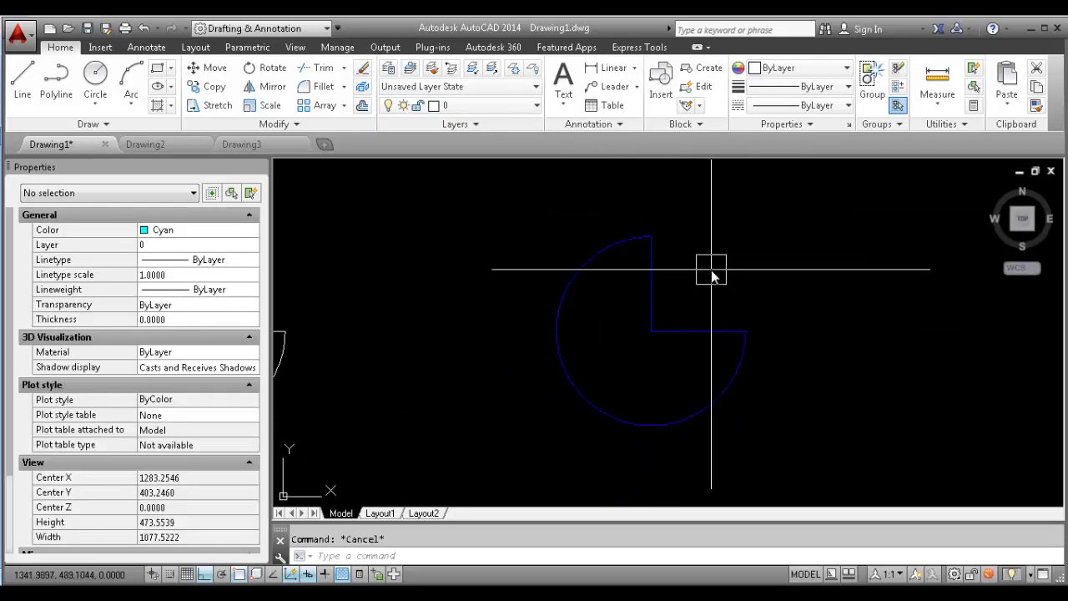
Apply SETBYLAYER to the blue block, answering Yes to changing ByBlock to ByLayer and to including blocks, and check its colour property
text(setnyl)
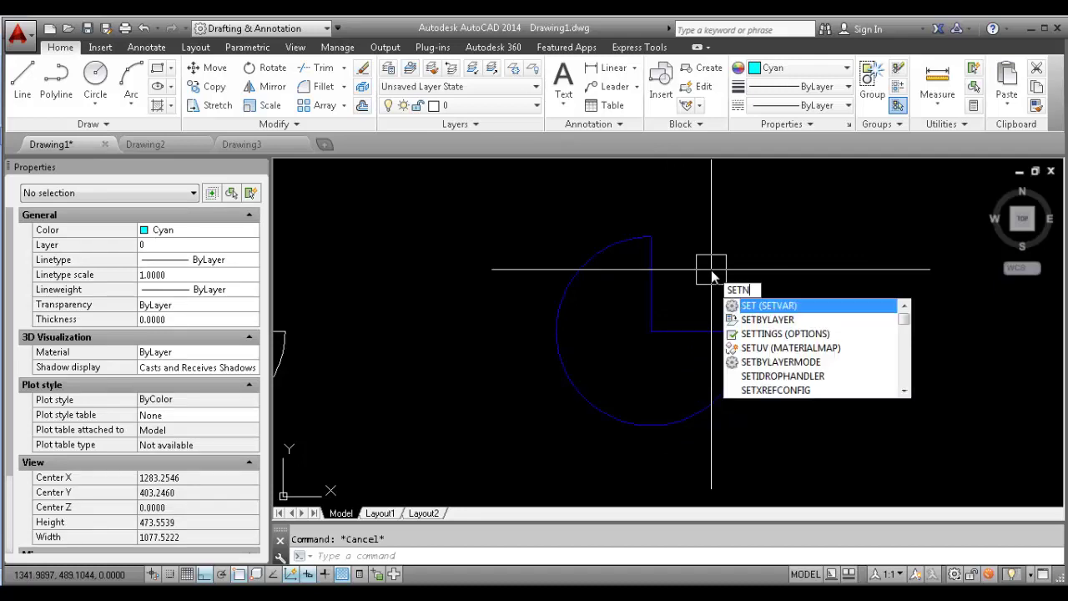
key(BackSpace)
key(BackSpace)
key(BackSpace)
text(byla)
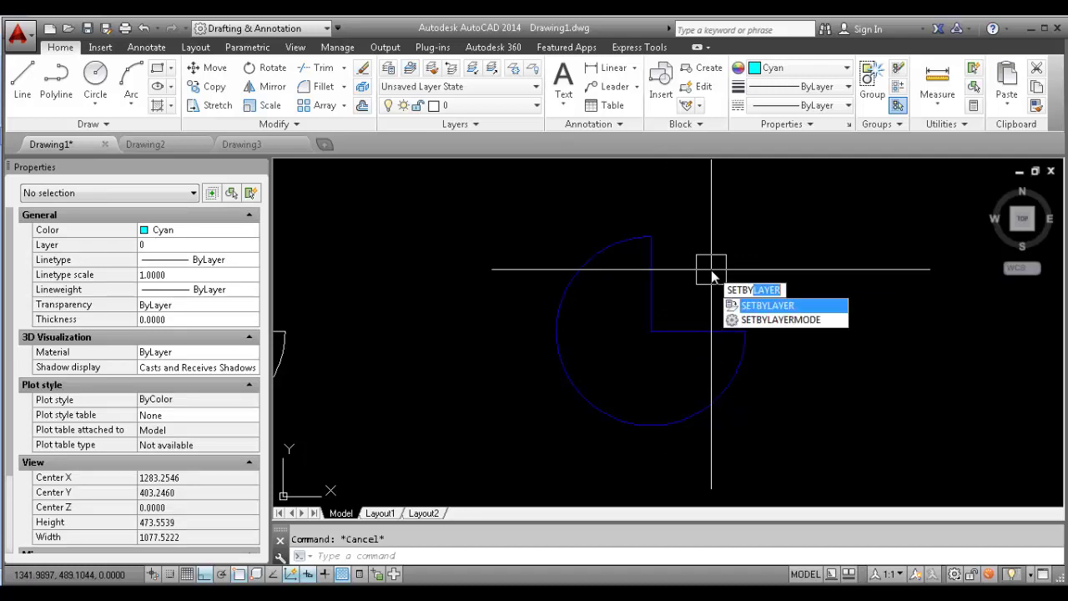
key(Return)
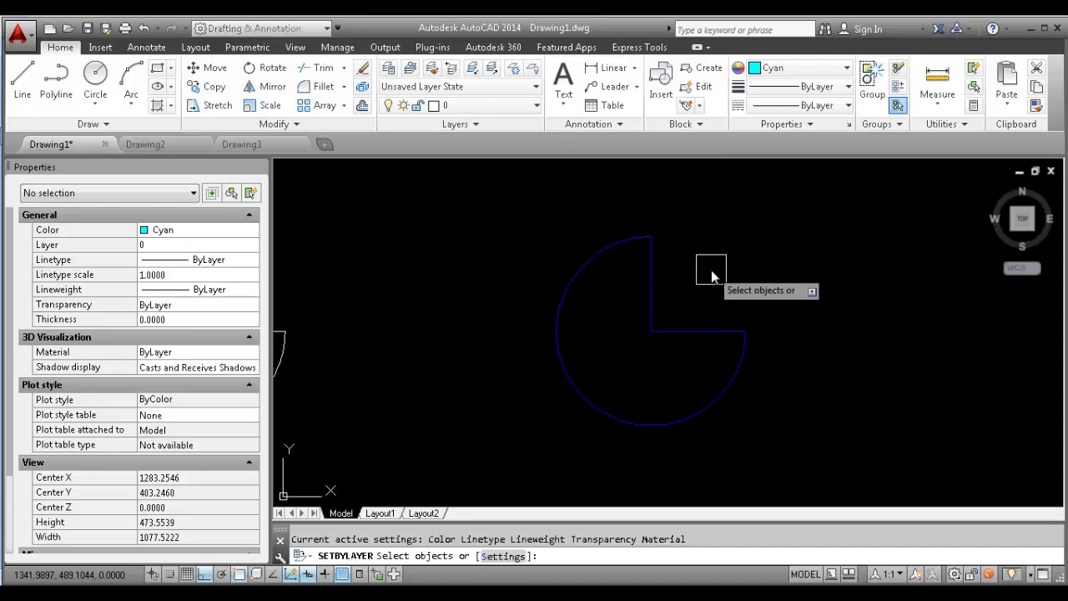
click(641, 257)
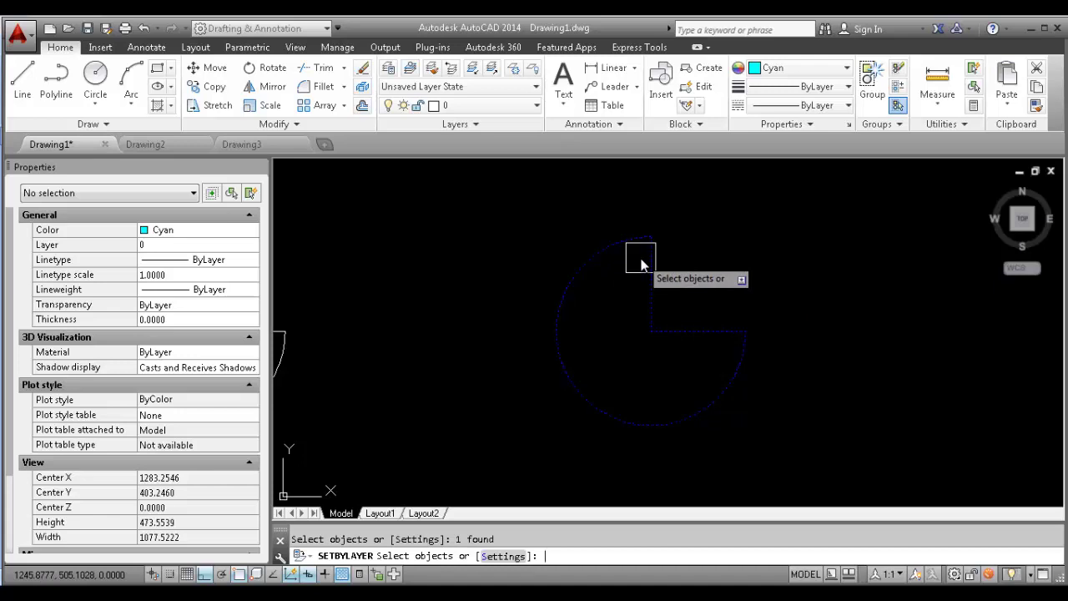
key(Return)
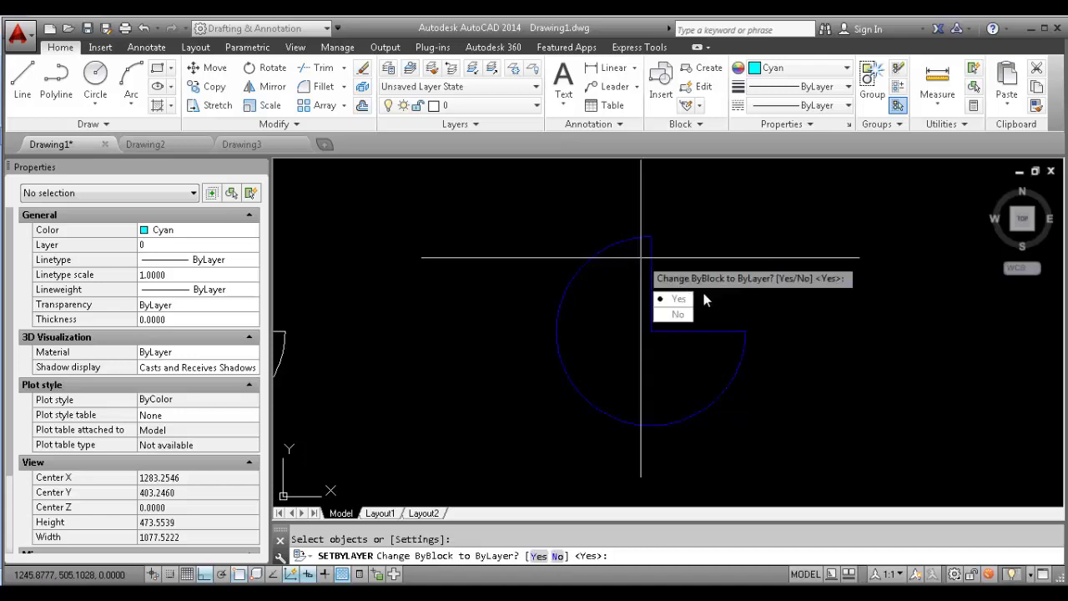
click(679, 300)
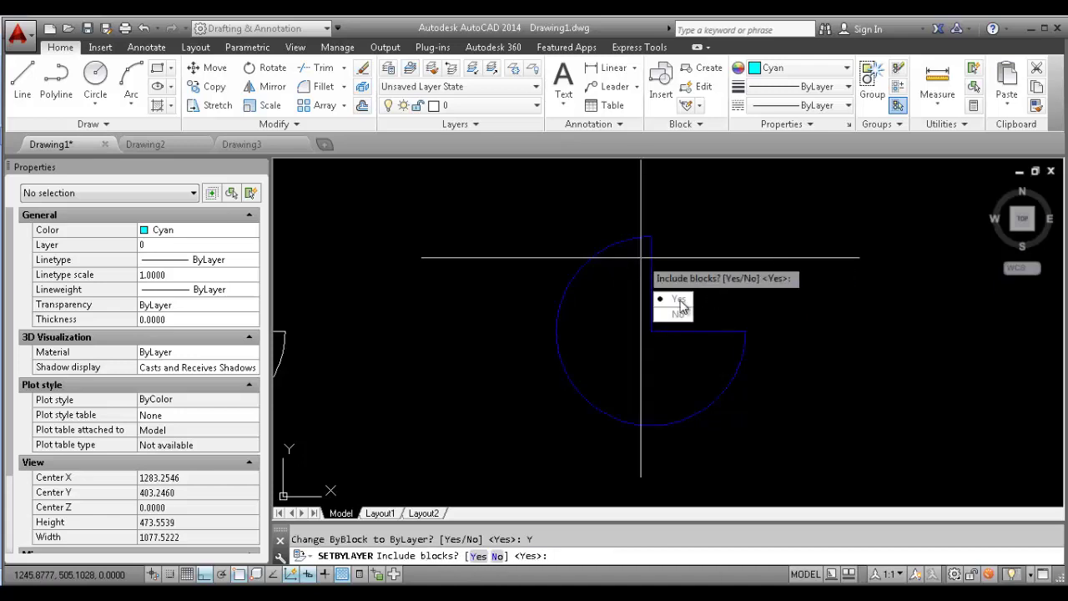
click(678, 299)
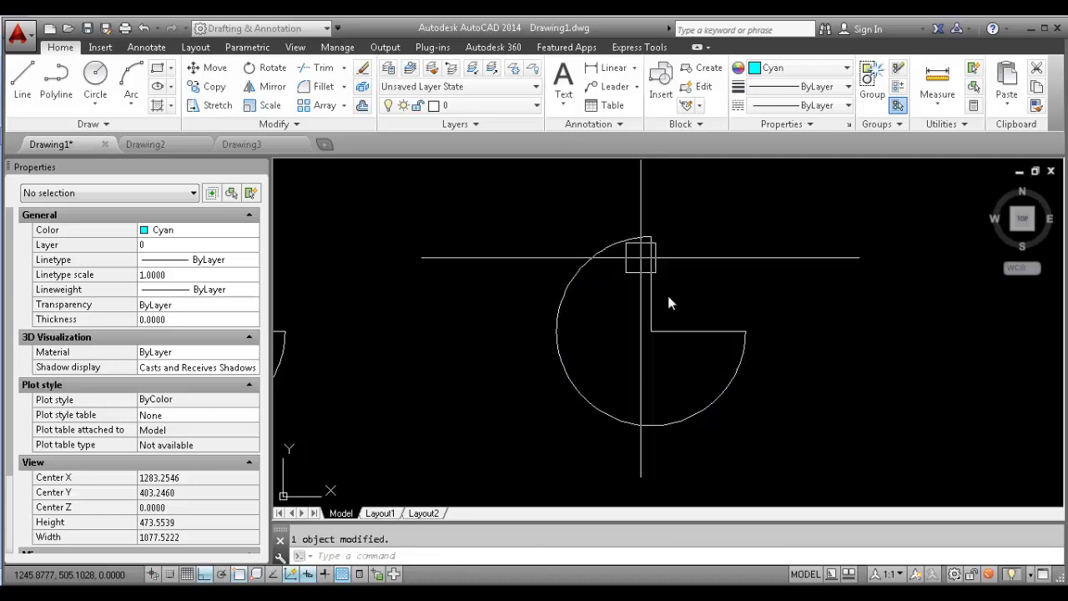
click(644, 270)
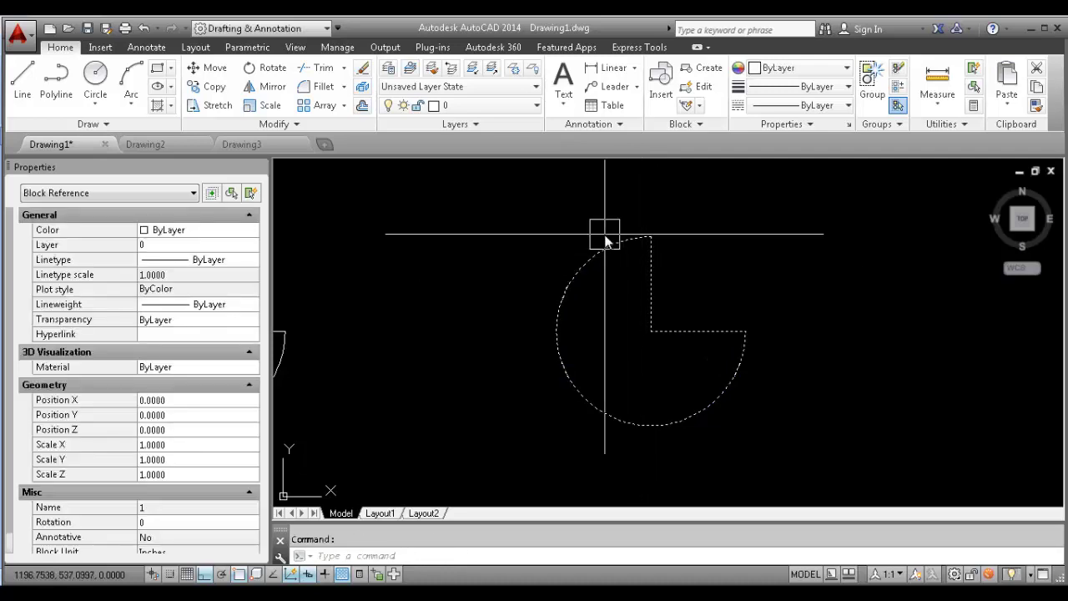
key(Escape)
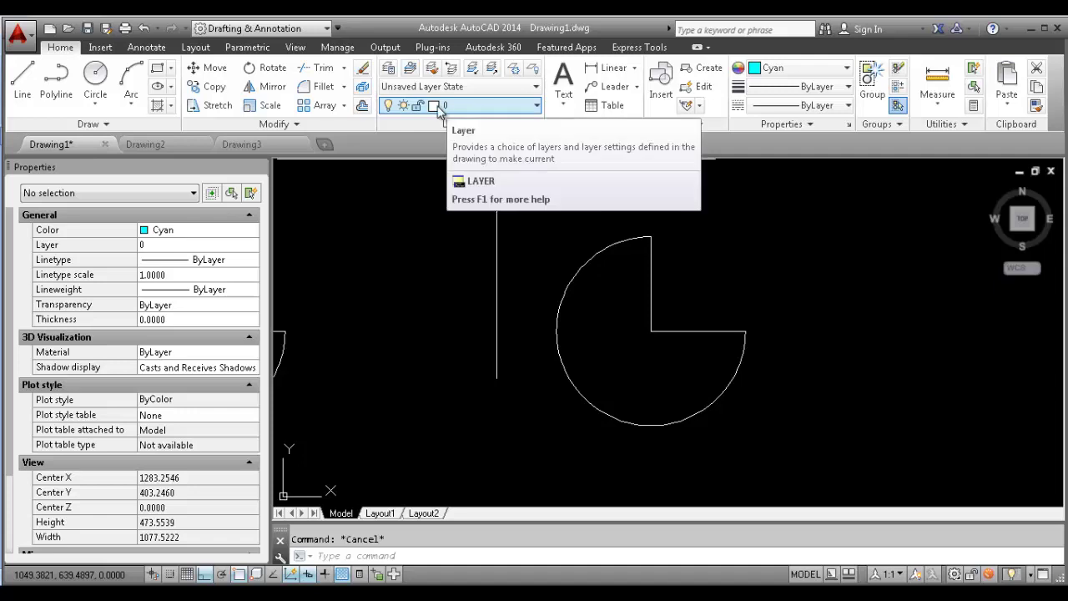
click(645, 264)
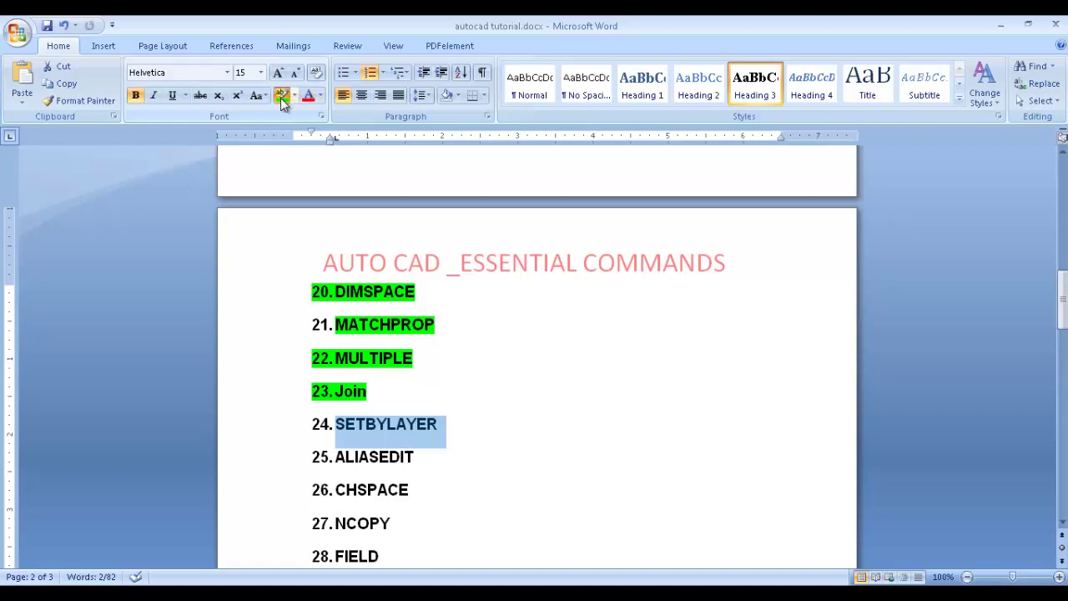
Highlight SETBYLAYER in green in the command list and select the ALIASEDIT entry
click(282, 95)
scroll(342, 420, down, 1)
drag(338, 419, 409, 418)
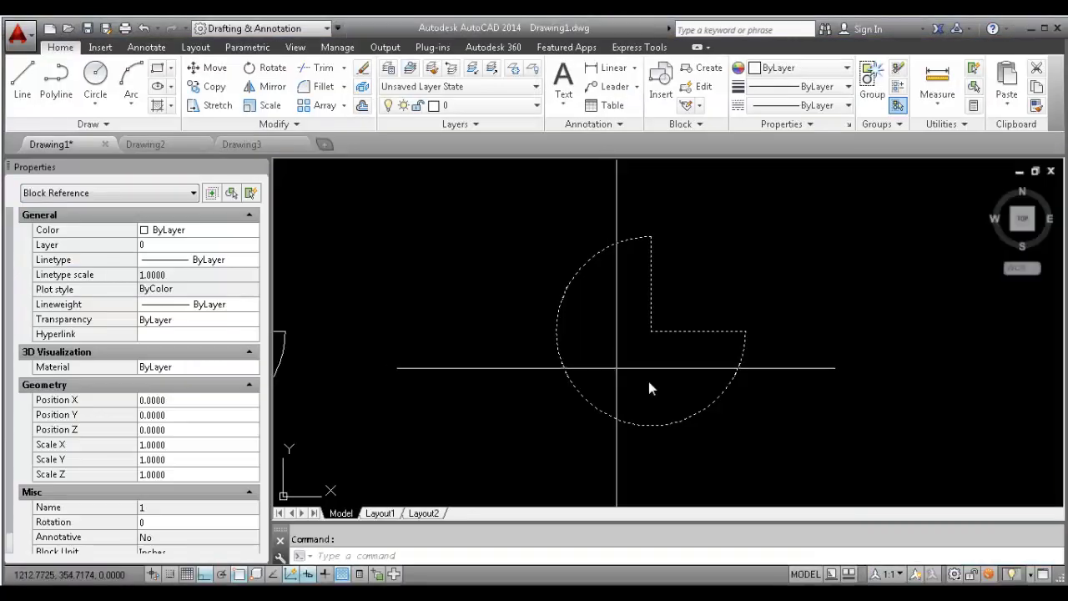
Run ALIASEDIT in AutoCAD to view the command aliases in acad.pgp, and close the Alias Editor
key(Escape)
text(ALIASEDIT)
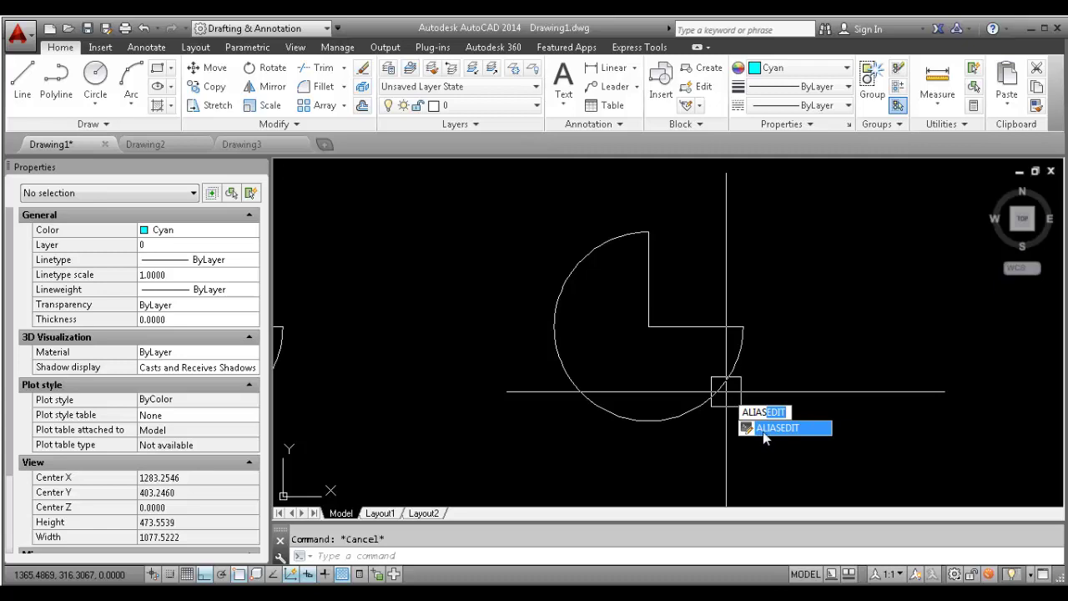
click(763, 431)
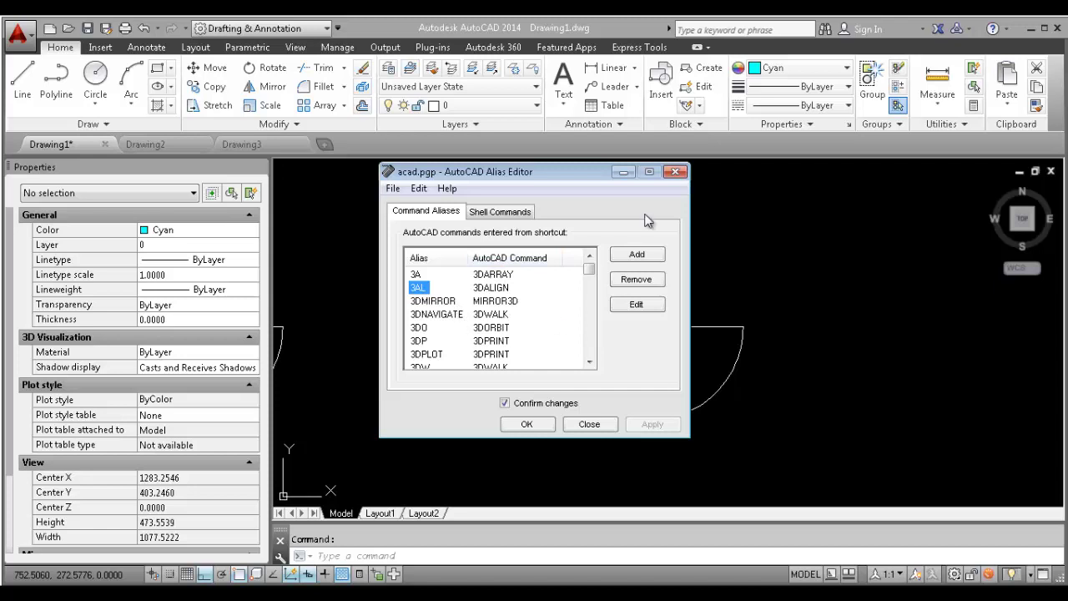
click(680, 172)
Draw a small circle to the right of the three-quarter circle block using the alias C
text(c)
key(Return)
click(841, 277)
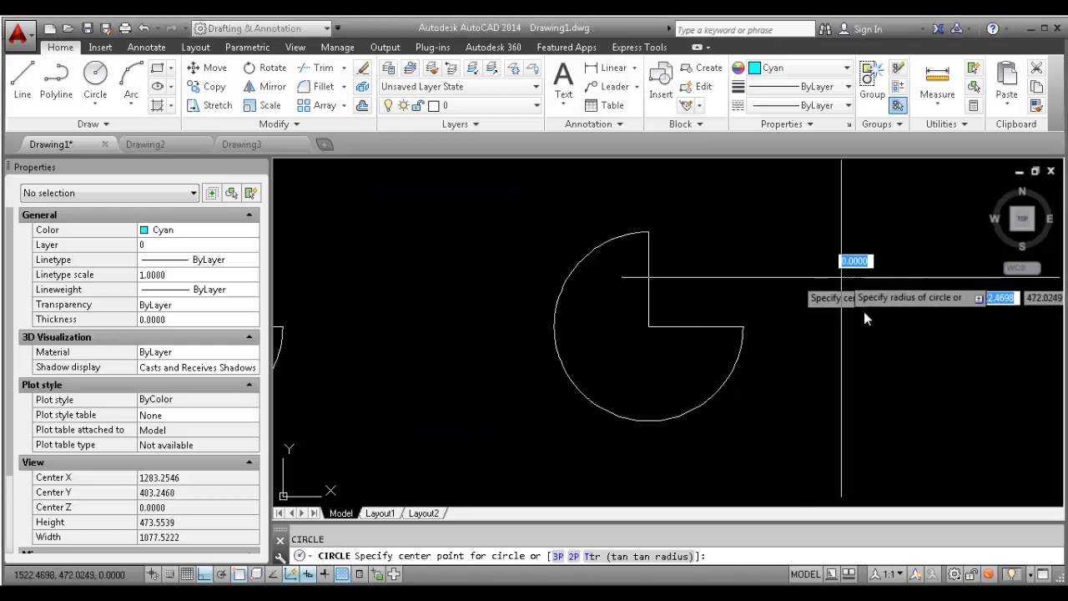
click(863, 306)
key(Escape)
Open the Dimension Style Manager with the alias D and close it unchanged
middle_drag(868, 381, 732, 298)
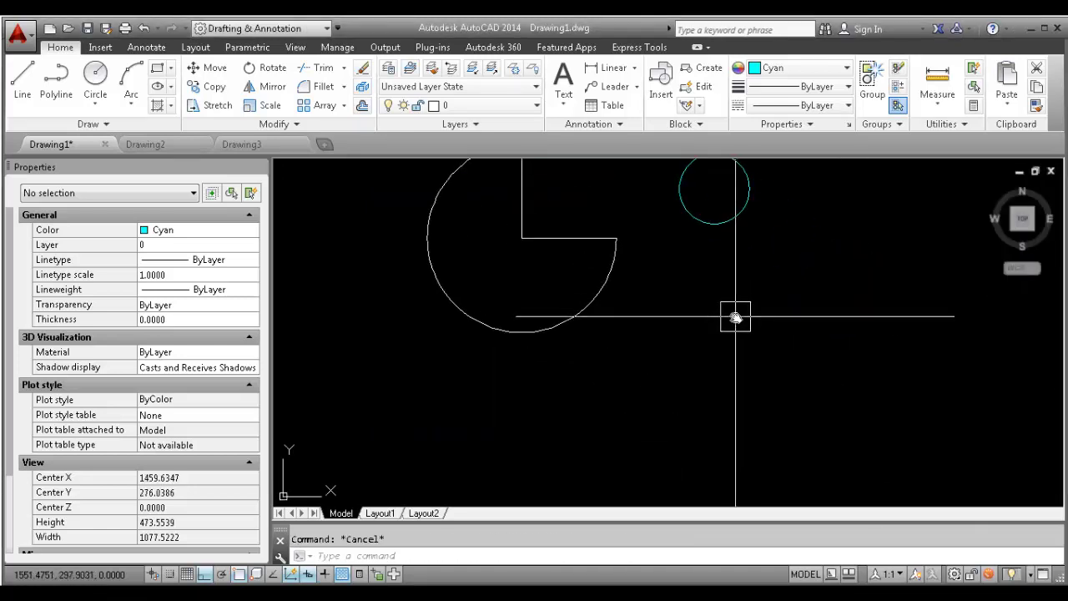
text(D)
key(Return)
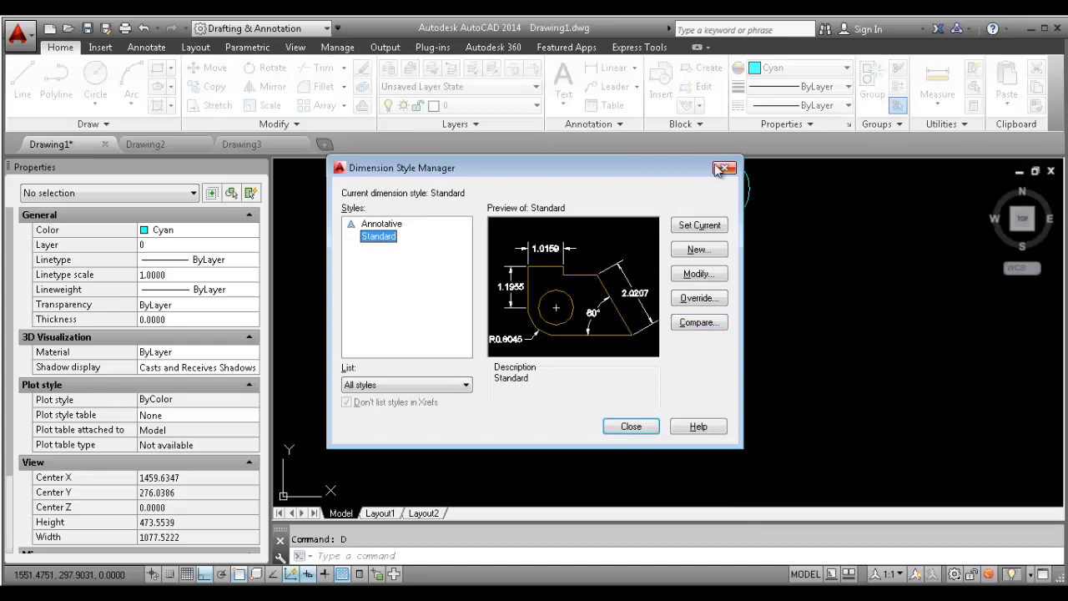
click(722, 169)
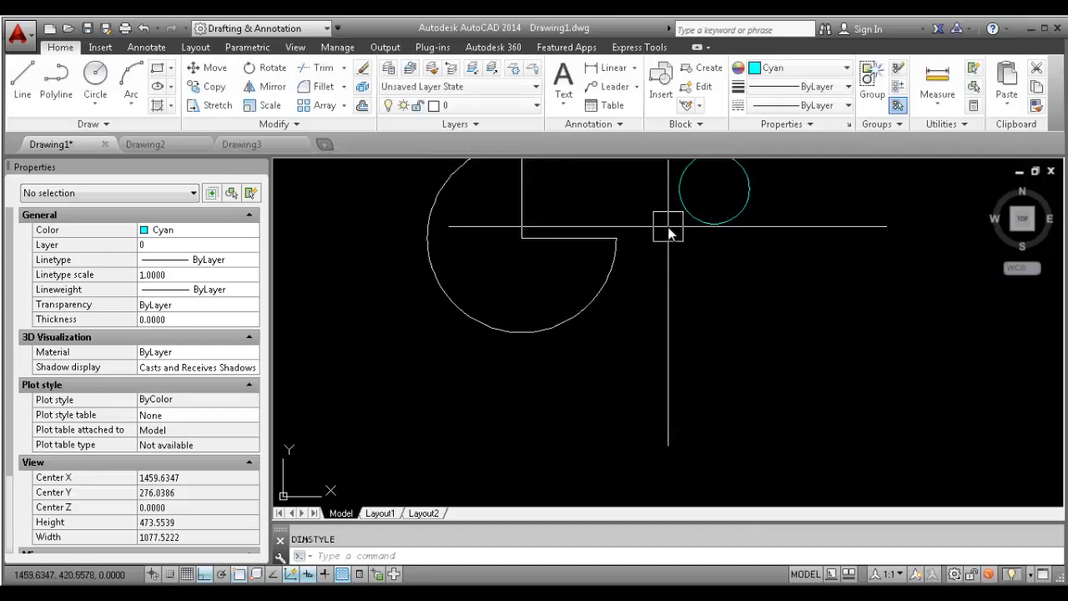
text(D)
key(Escape)
Try to start a linear dimension on the block's vertical edge using the alias DLI
middle_drag(576, 214, 574, 293)
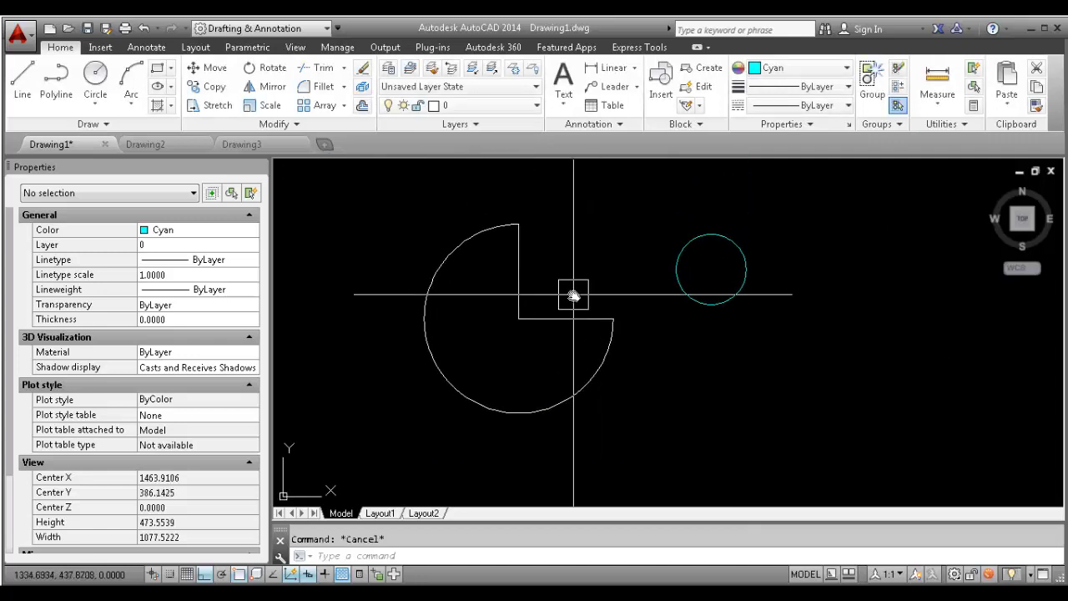
text(DLI)
key(Return)
click(523, 314)
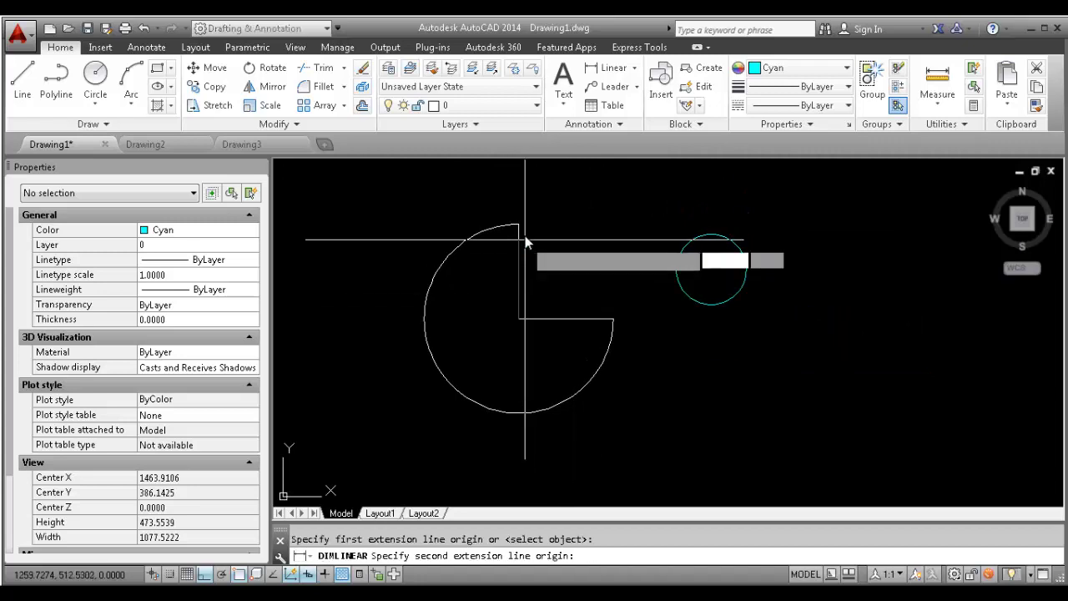
key(Escape)
Delete the three-quarter circle block and undo the deletion
click(522, 250)
key(Delete)
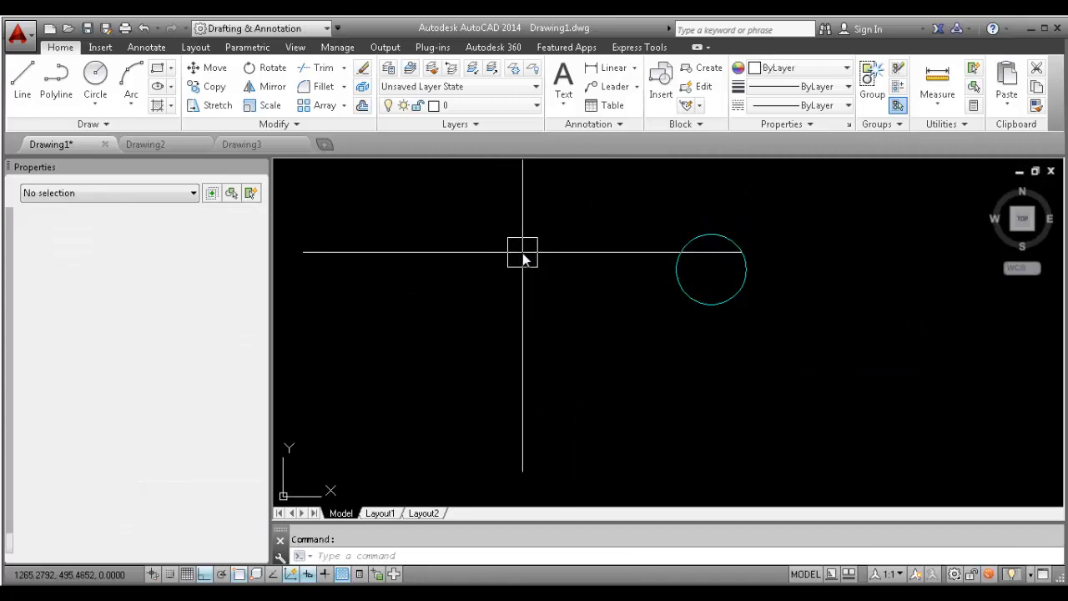
key(ctrl+z)
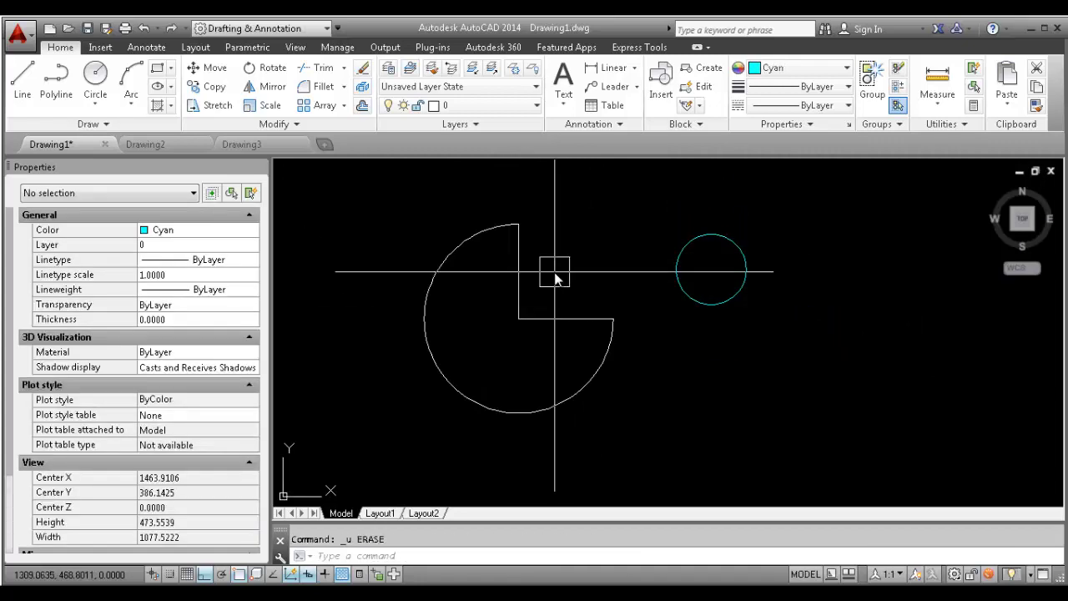
Reopen the Alias Editor with ALIASEDIT and select the DLI alias assigned to DIMLINEAR
text(A)
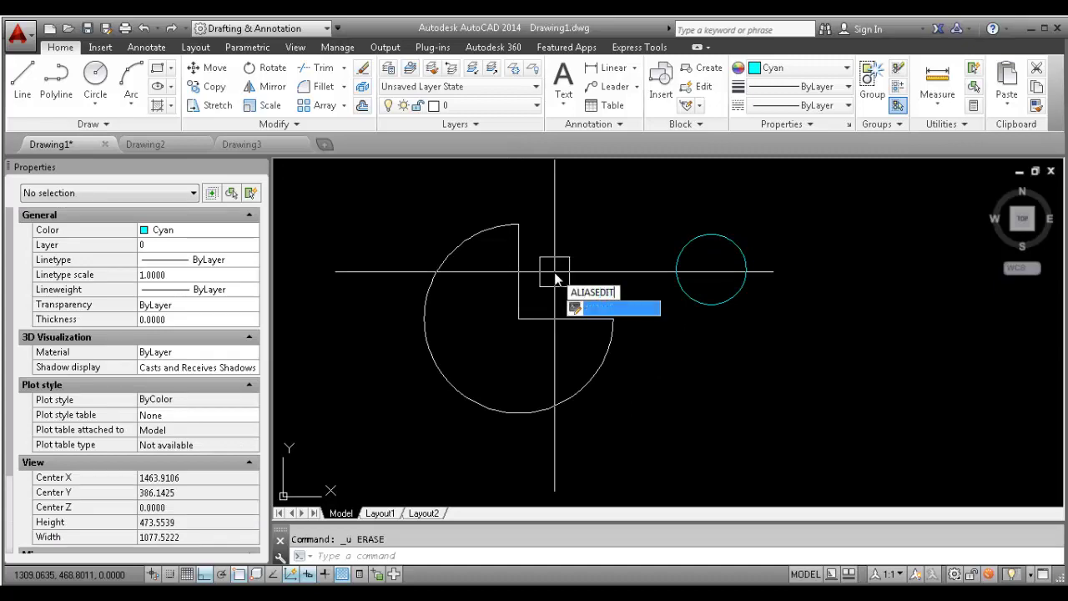
key(Escape)
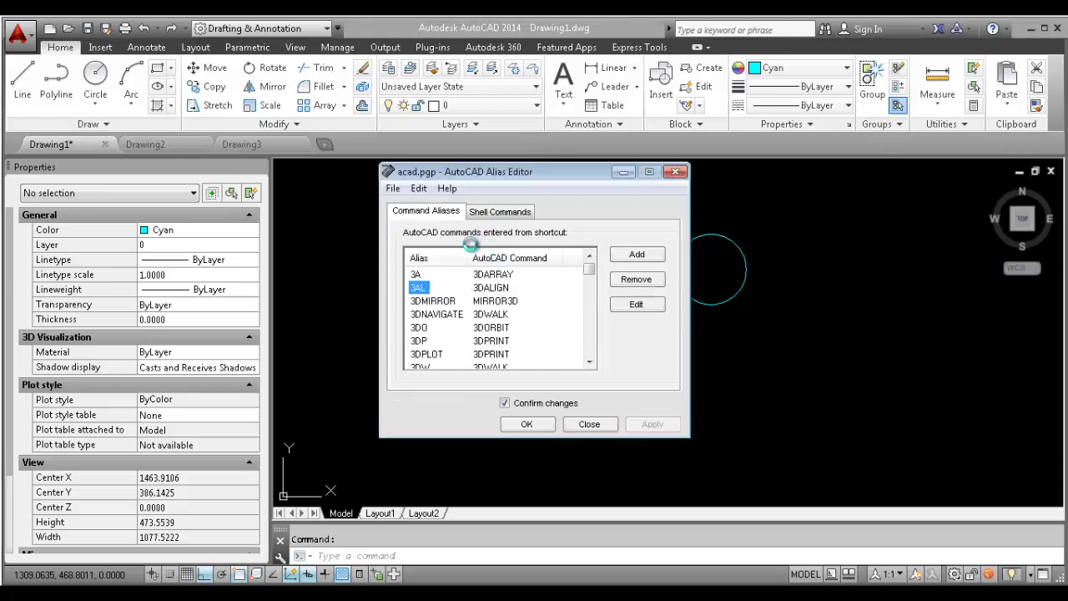
click(435, 312)
scroll(437, 311, down, 6)
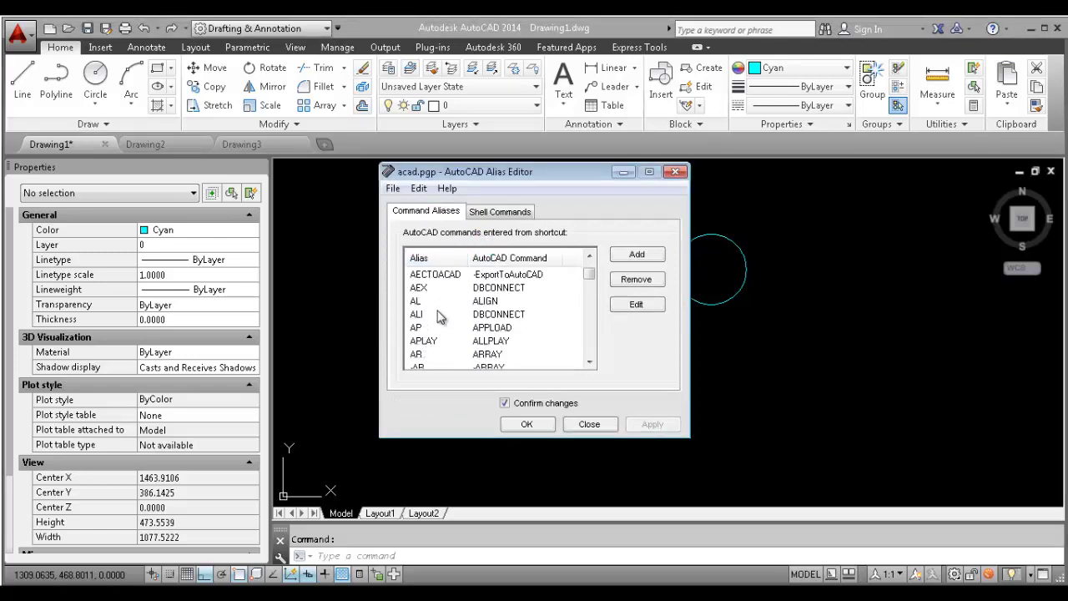
key(d)
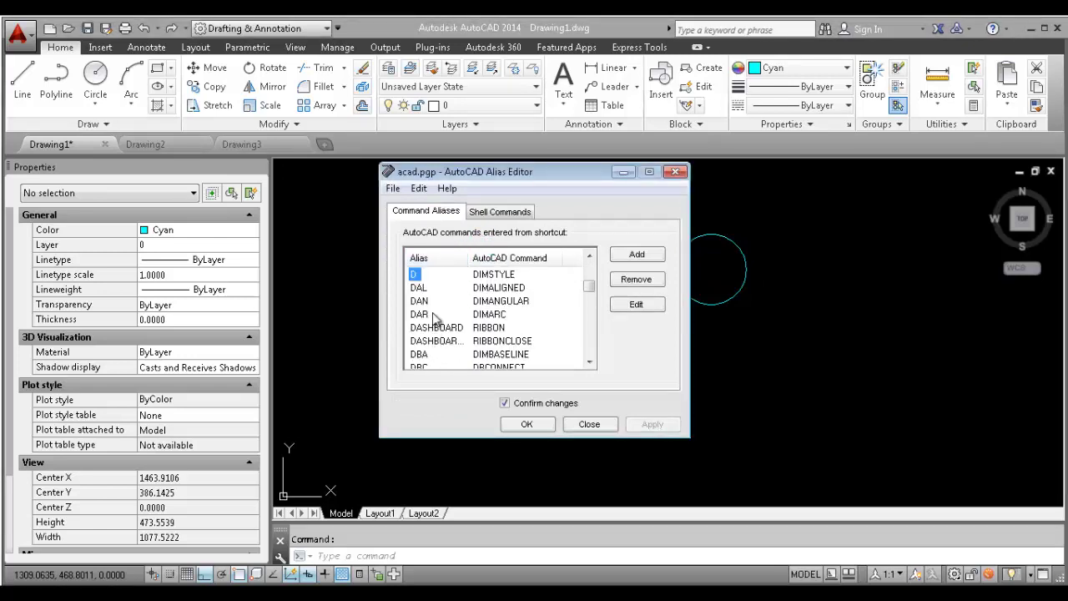
scroll(434, 317, down, 3)
click(430, 328)
scroll(432, 329, down, 4)
scroll(432, 329, up, 2)
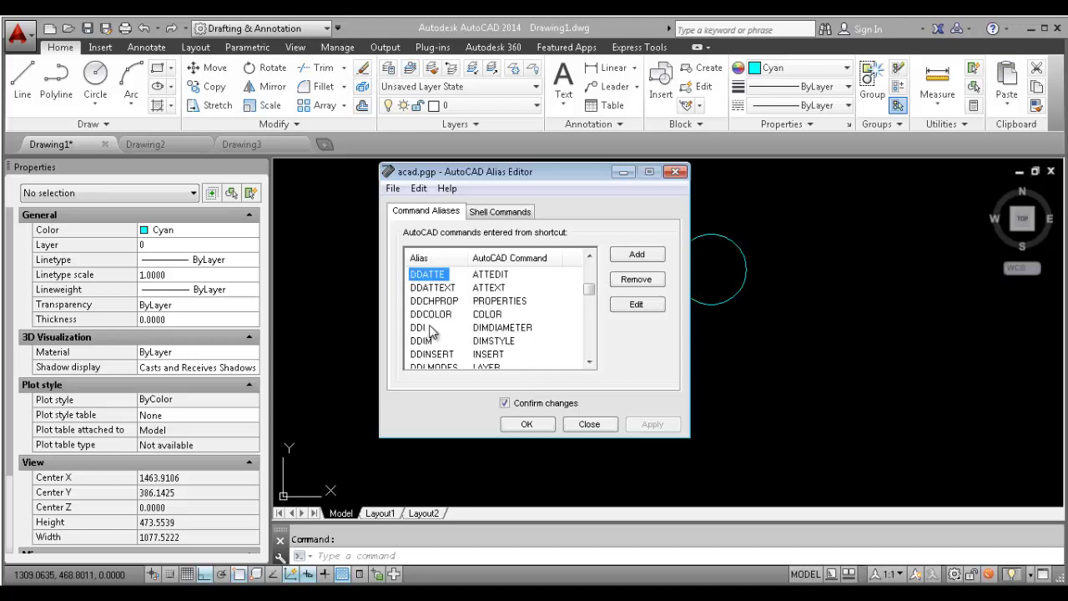
scroll(432, 330, down, 5)
scroll(431, 322, down, 3)
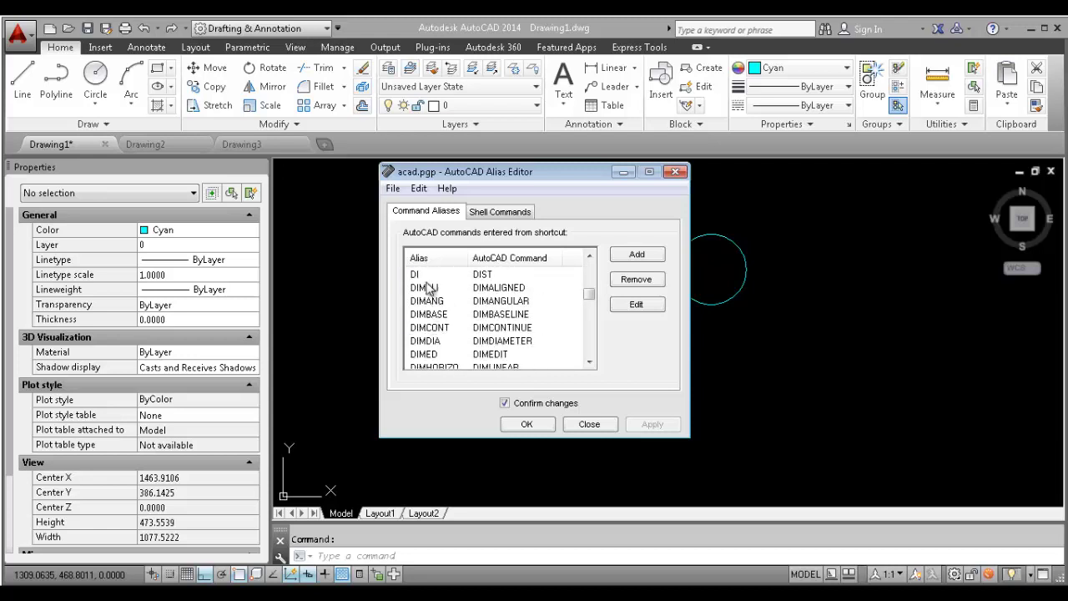
scroll(431, 292, down, 1)
scroll(429, 321, down, 3)
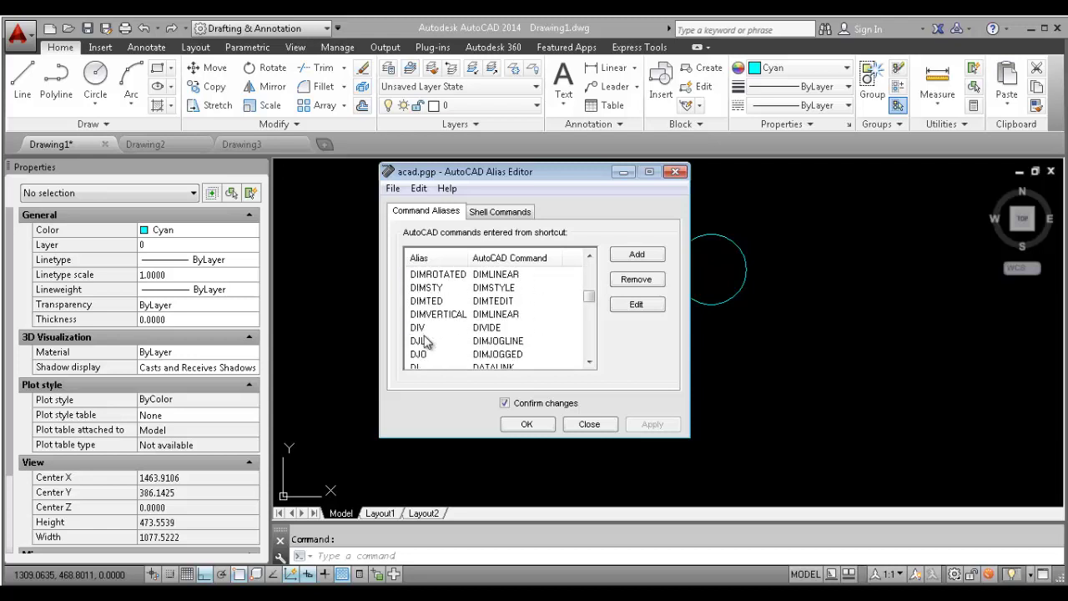
scroll(429, 317, down, 2)
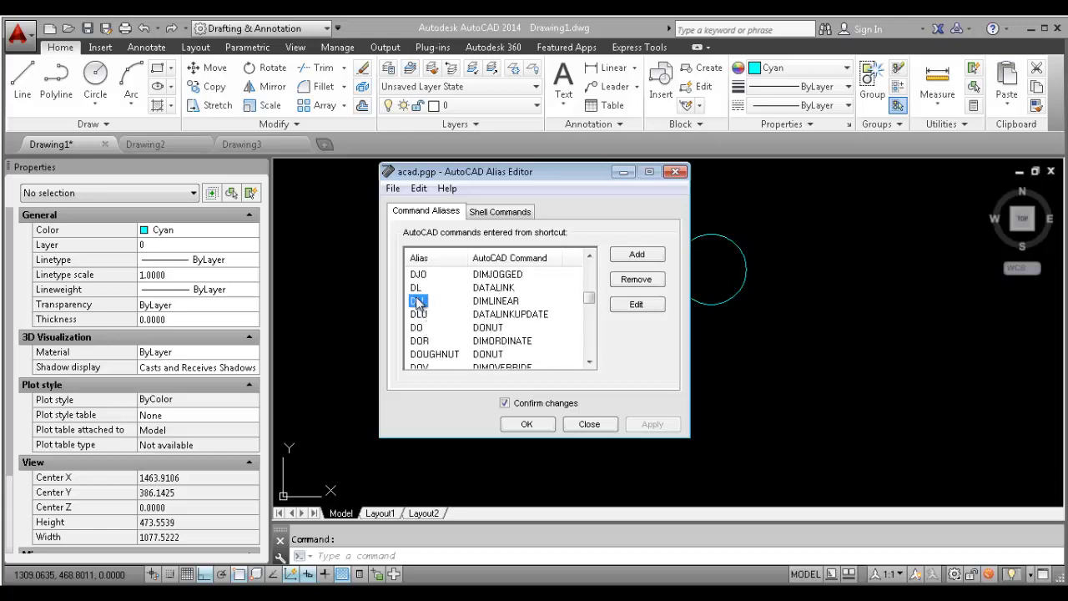
Change the alias for DIMLINEAR to DD and save the change, accepting its confirmation
click(636, 305)
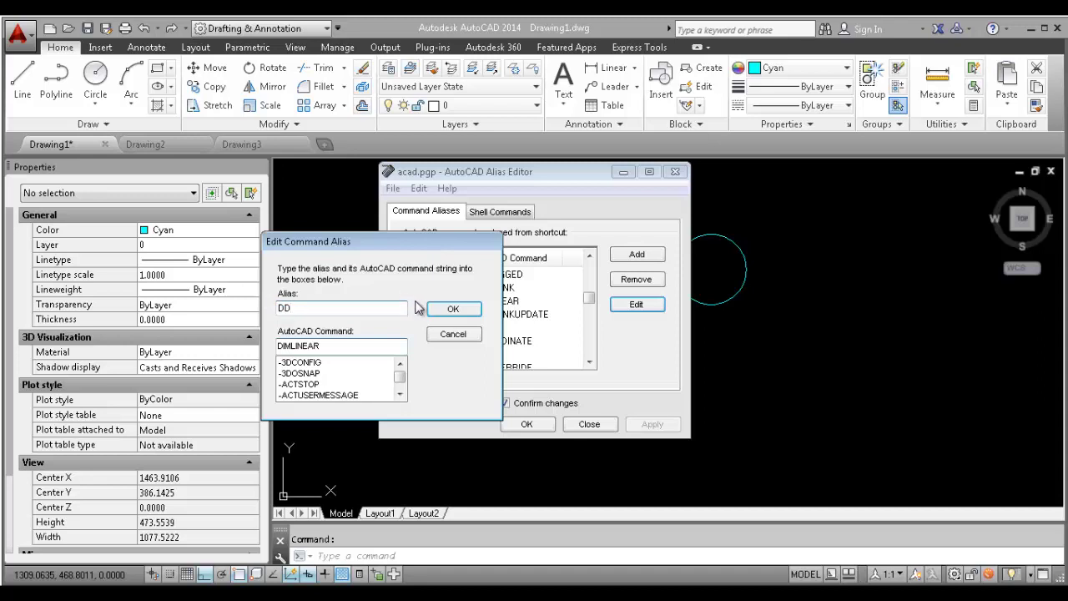
text(DD)
click(451, 309)
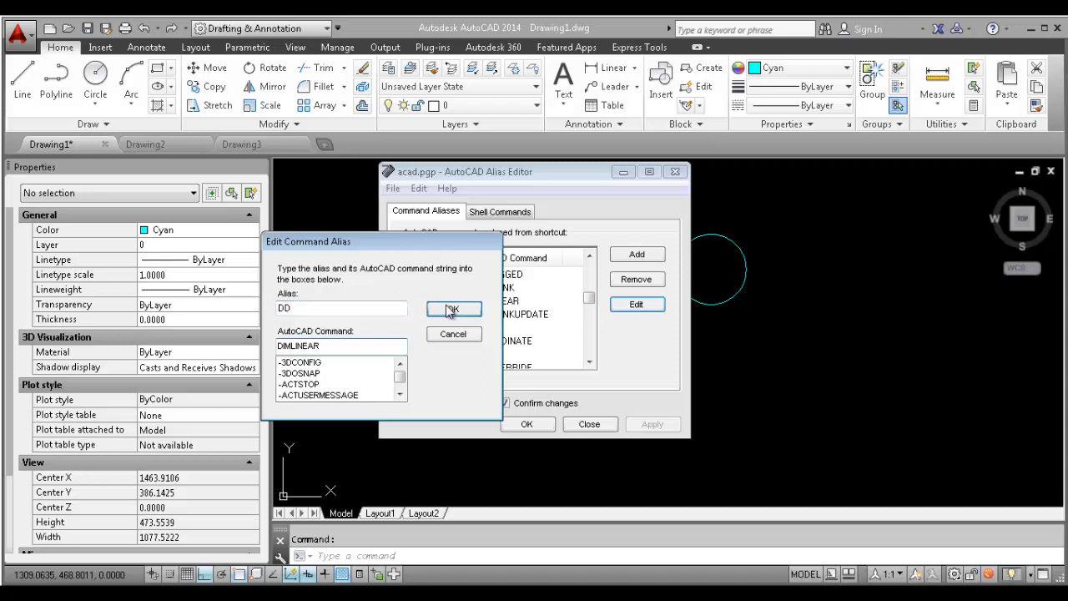
click(524, 364)
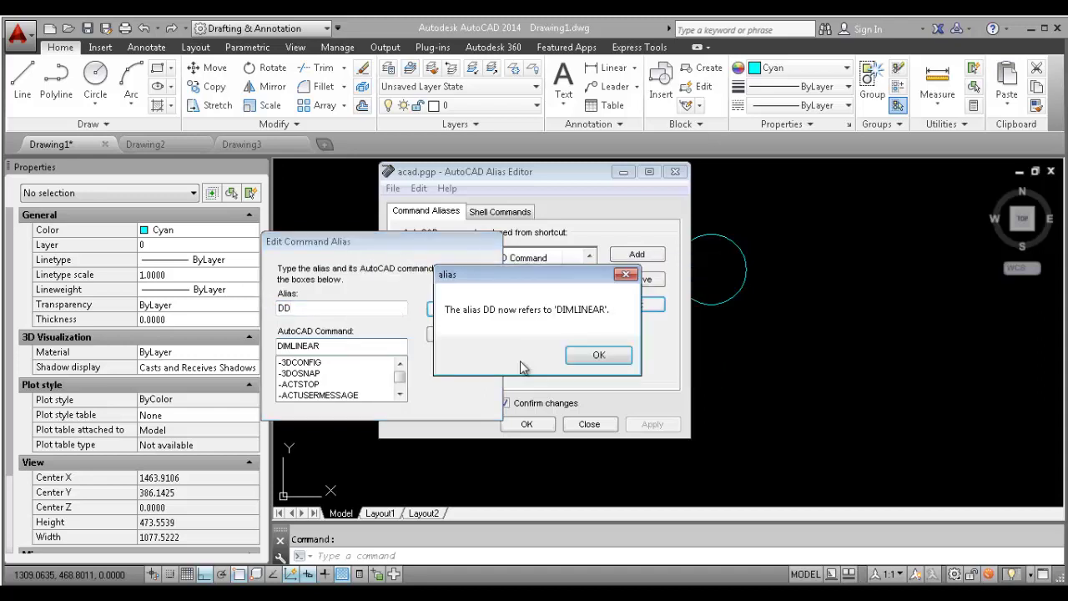
click(586, 358)
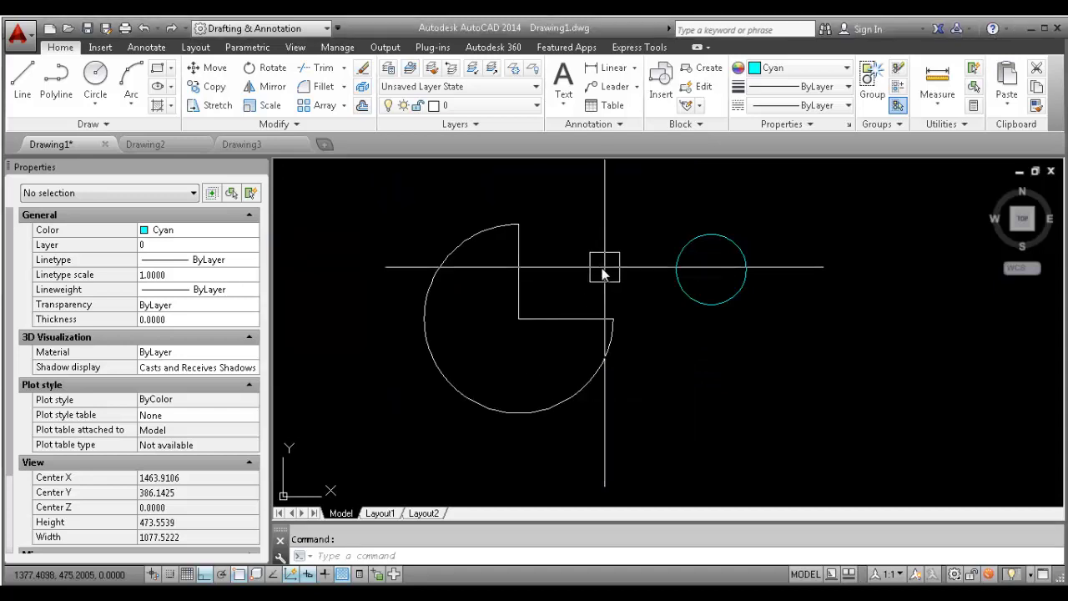
Dimension the block's vertical straight edge with the DD alias, placing the linear dimension just right of the edge
key(Escape)
text(DD)
key(Return)
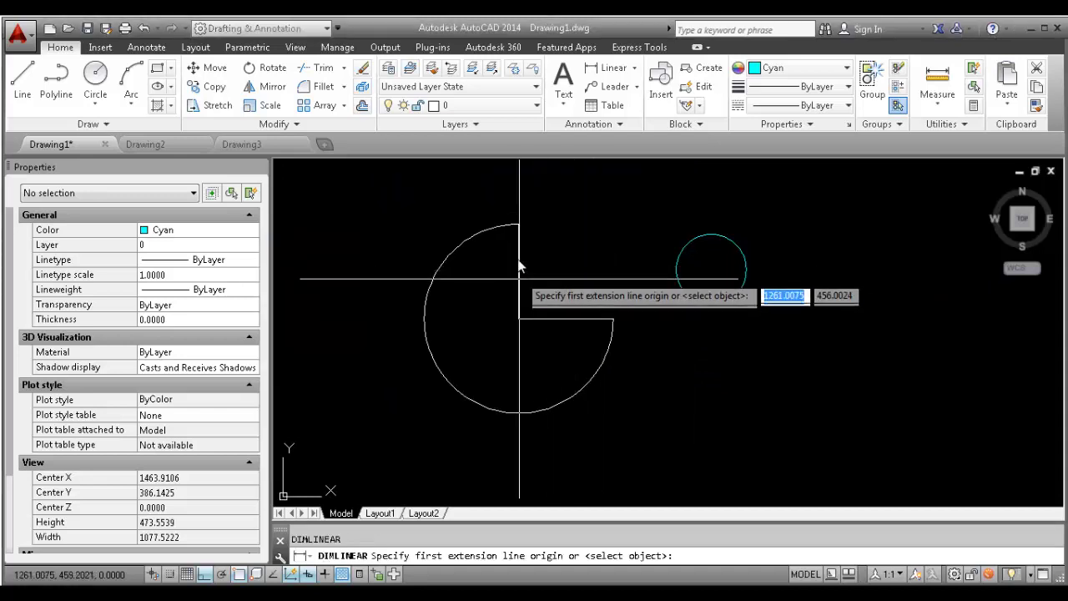
click(519, 224)
click(519, 318)
click(574, 287)
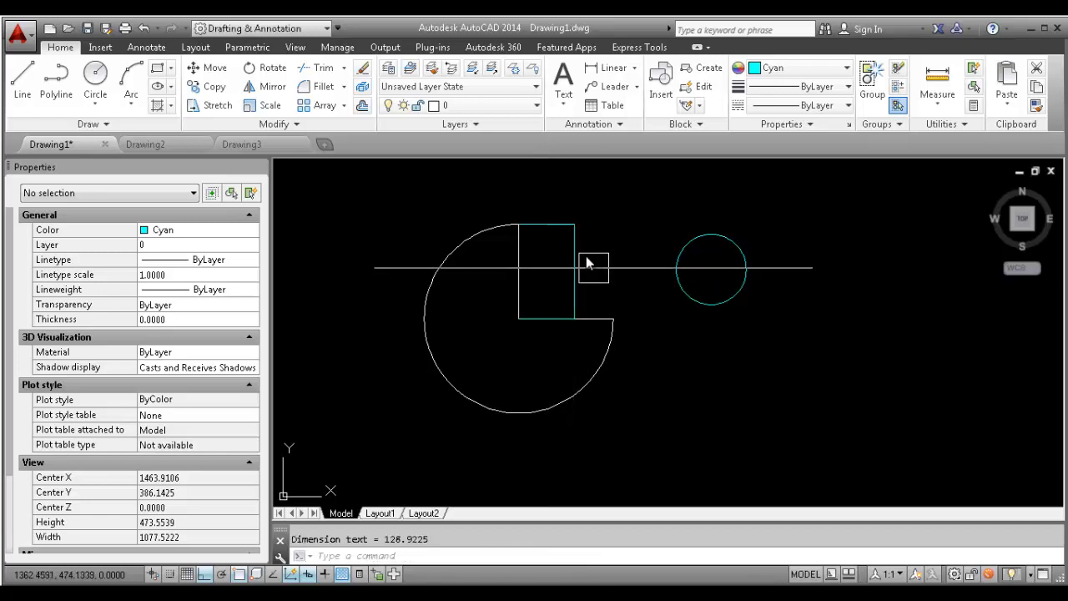
middle_drag(574, 287, 552, 321)
Try to start a linear dimension with the former alias DLI
key(Escape)
text(DLI)
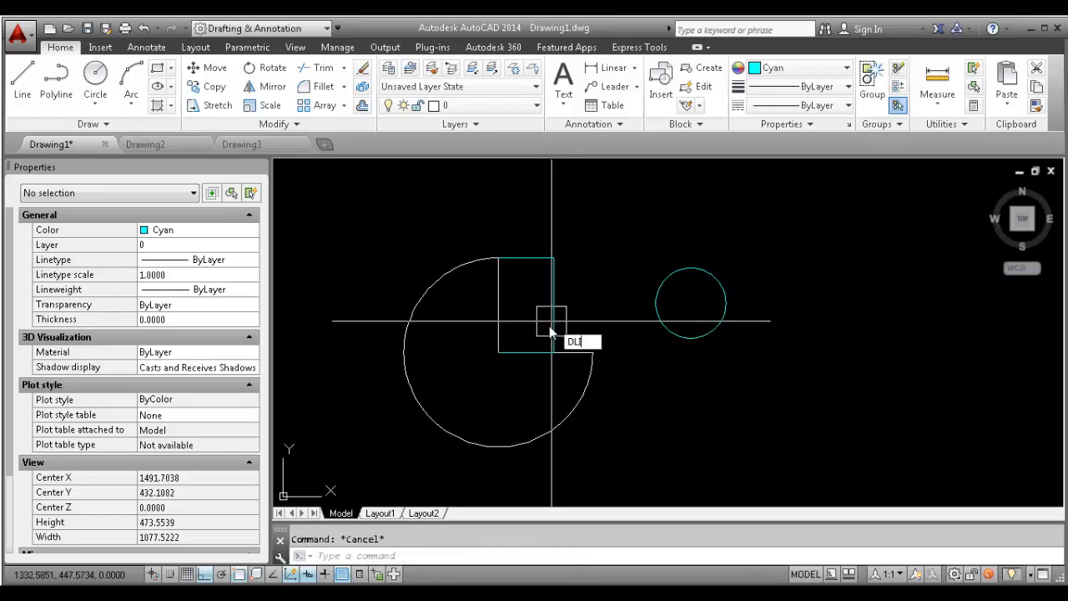
key(Return)
key(Escape)
Dimension the block's horizontal straight edge with the DD alias, placing the linear dimension below the edge
text(DD)
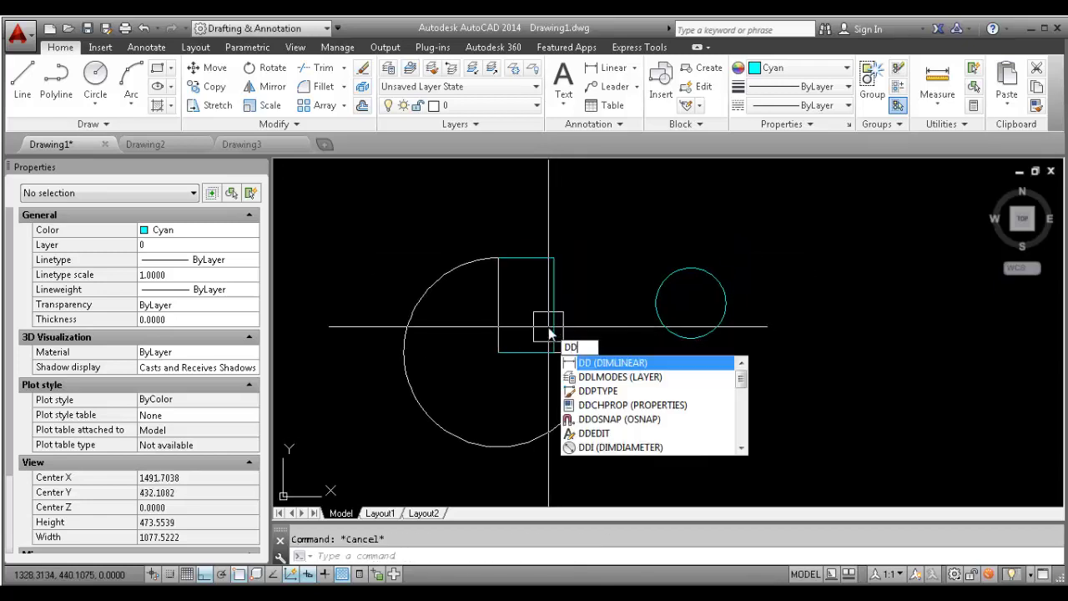
key(Return)
click(499, 352)
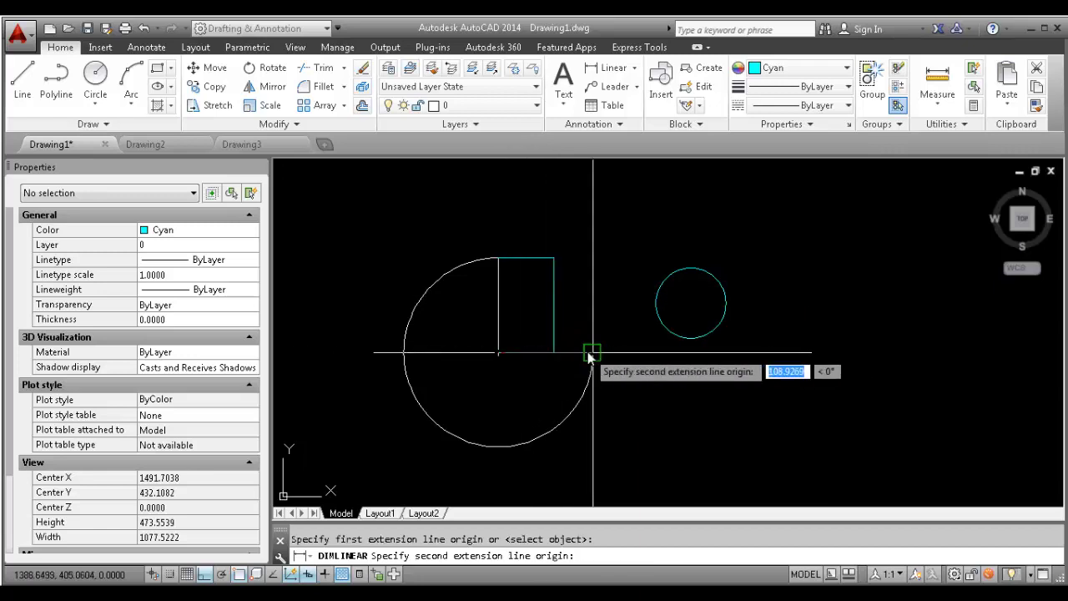
click(593, 352)
click(605, 398)
key(Escape)
Open the Alias Editor again with ALIASEDIT
scroll(697, 359, up, 4)
scroll(688, 349, down, 6)
middle_drag(721, 339, 630, 362)
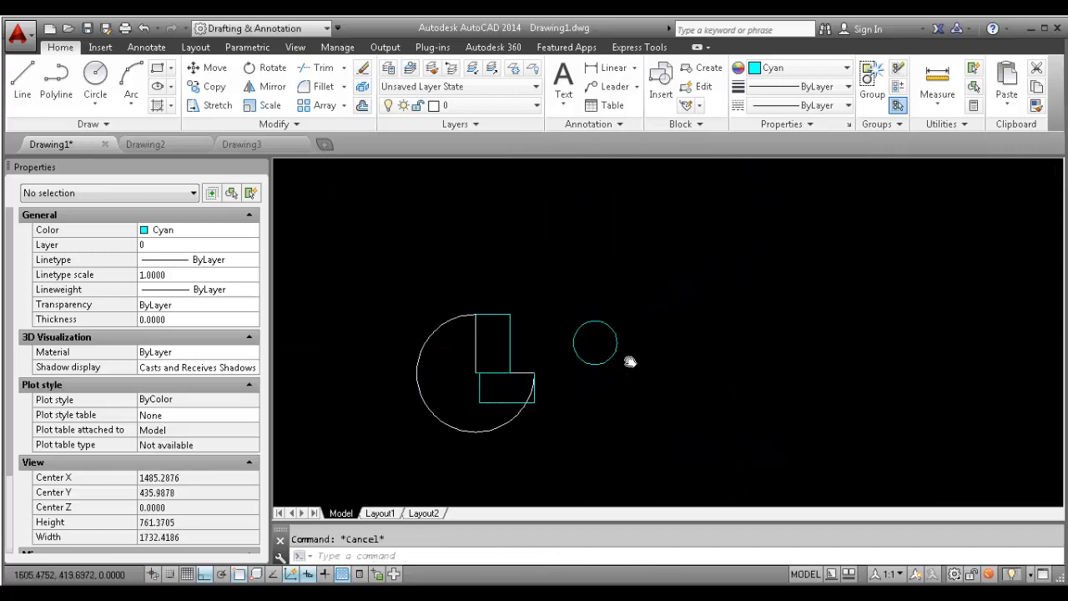
scroll(630, 362, up, 3)
click(602, 343)
key(Escape)
text(AL)
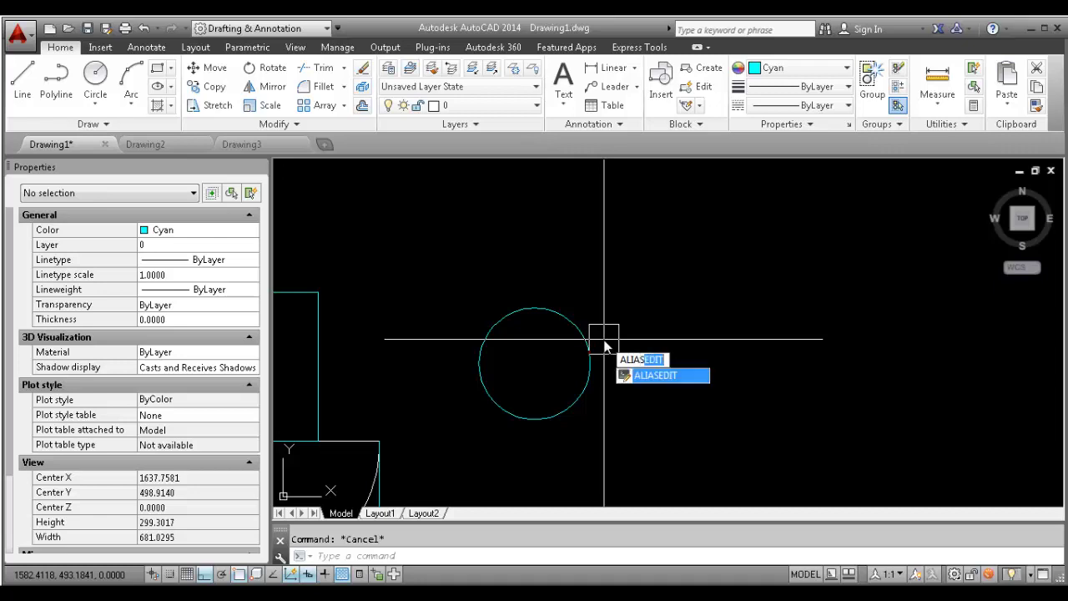
text(IAS)
key(Return)
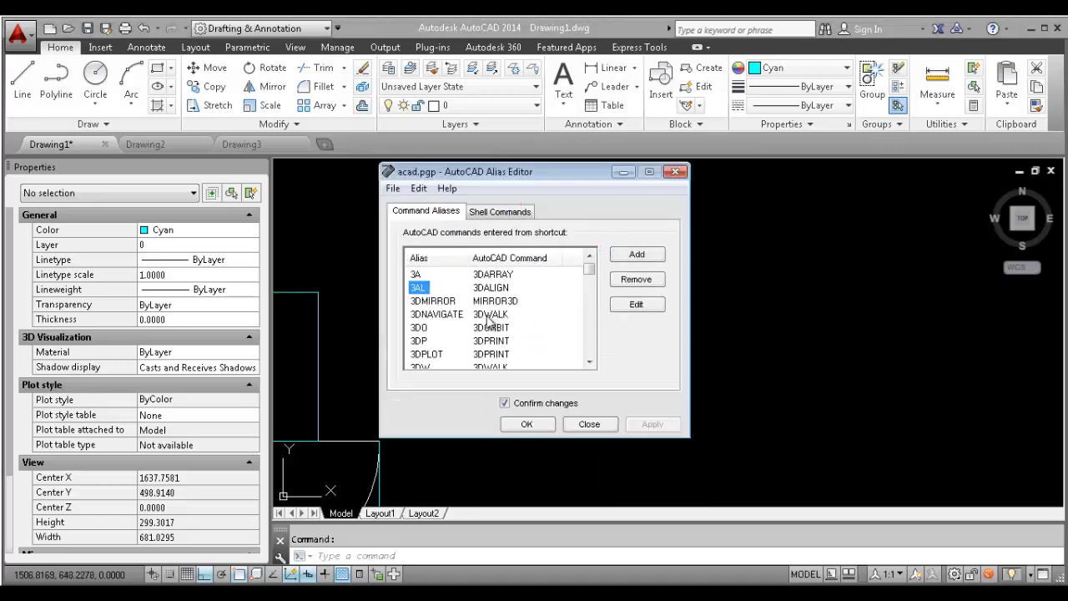
Change the 3DARRAY command's alias to 12 in the Alias Editor and save it, overwriting acad.pgp
click(448, 317)
key(c)
click(496, 276)
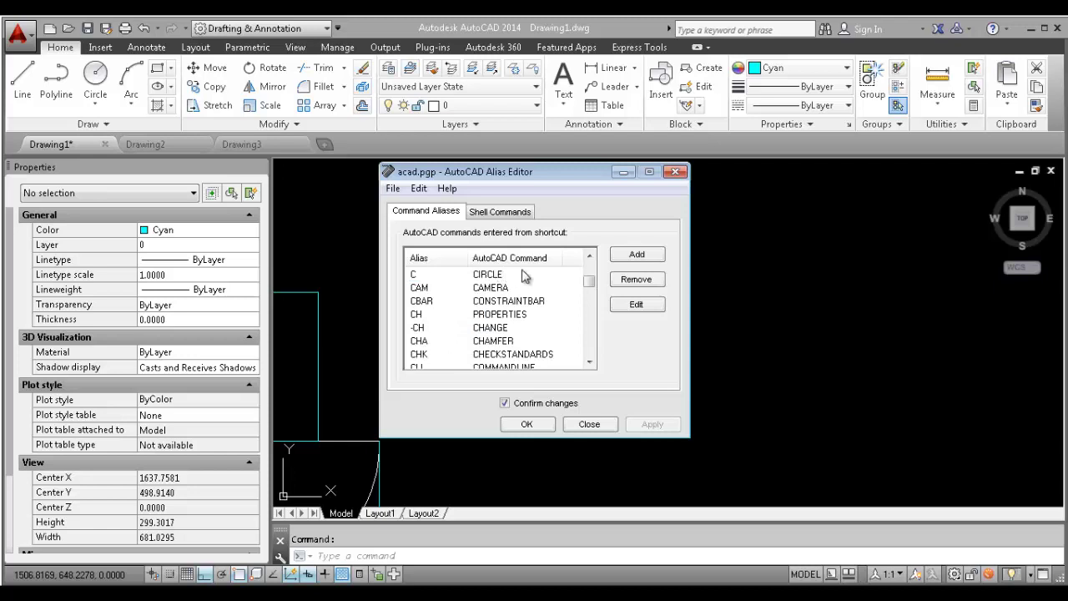
click(636, 305)
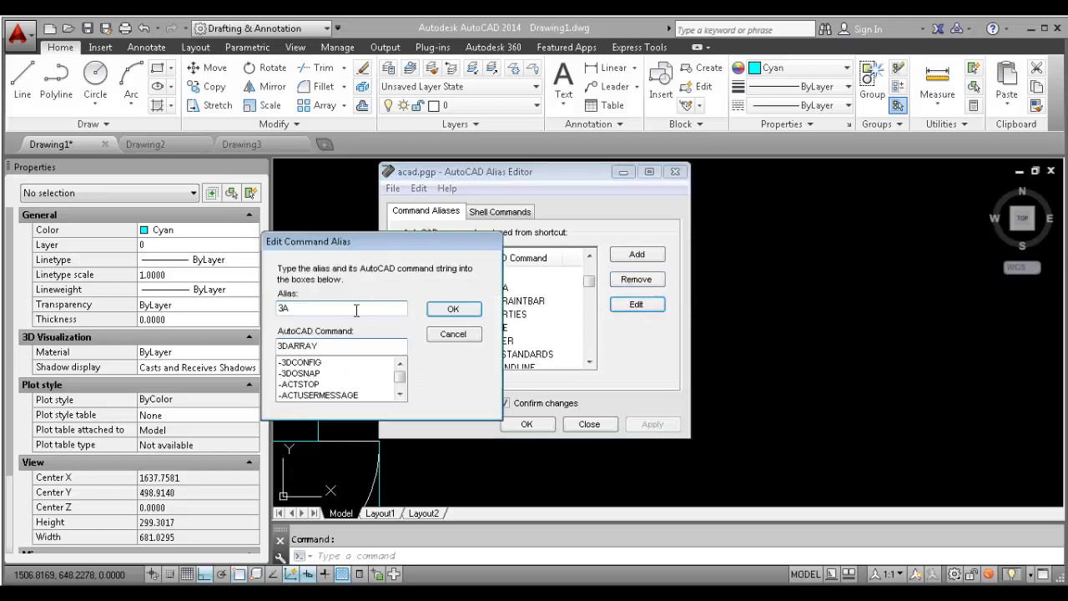
click(453, 309)
click(524, 423)
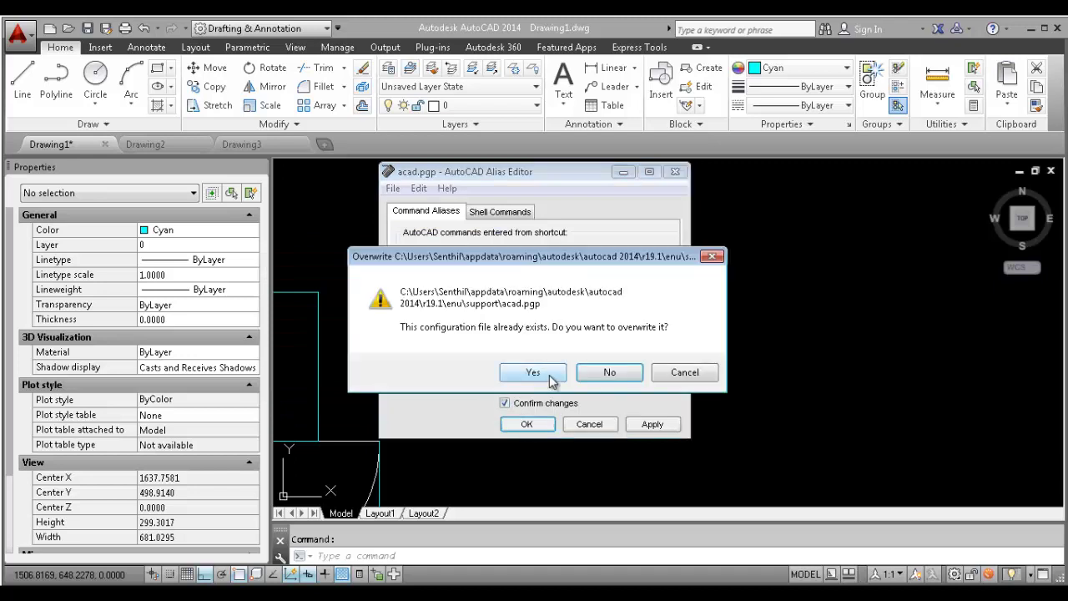
click(524, 373)
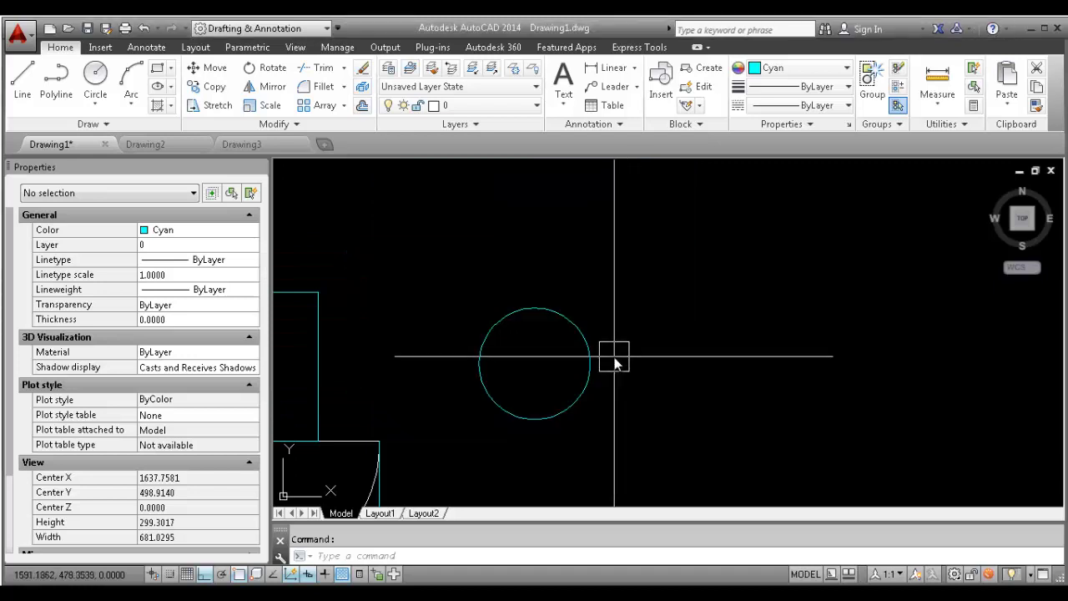
Try the alias 12 in the drawing and cancel the command it starts
text(12)
key(Return)
key(Escape)
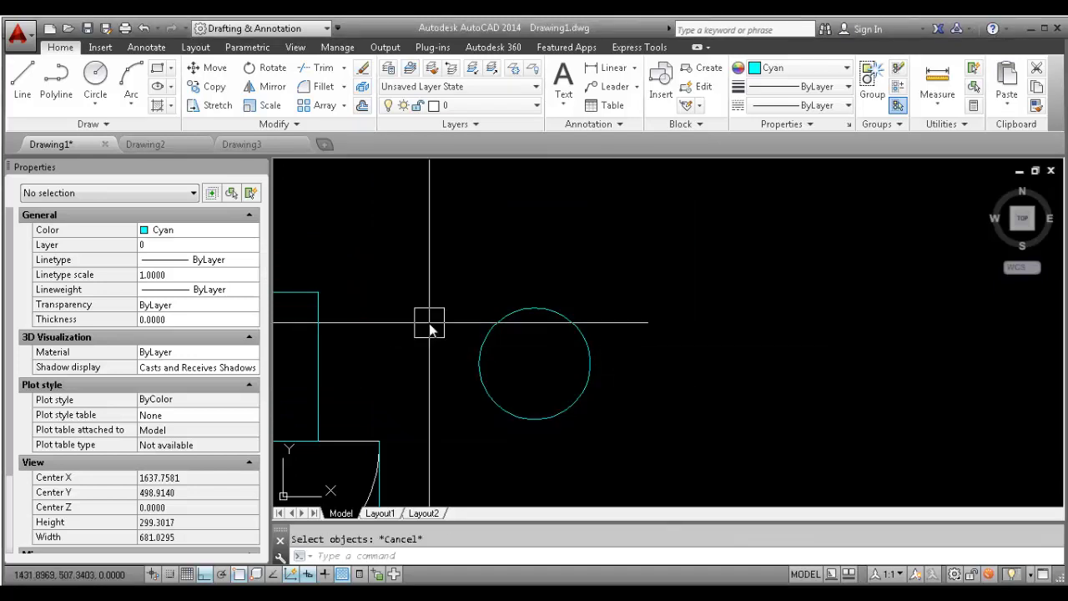
Reopen the Alias Editor with ALIASEDIT, set the CIRCLE command's alias to 1 and save it, overwriting acad.pgp
text(ALIASEDIT)
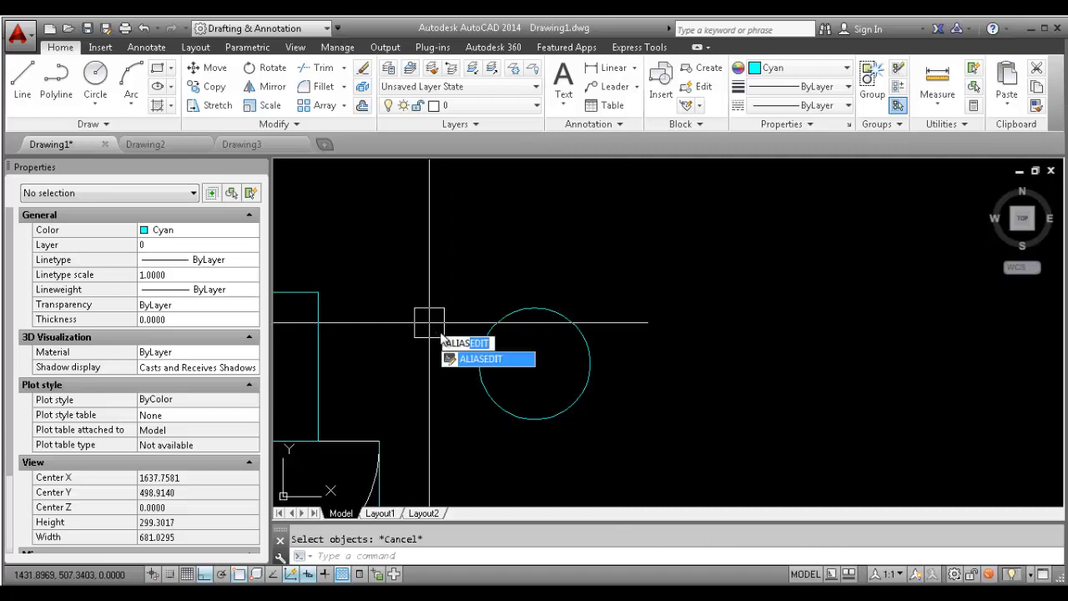
key(Return)
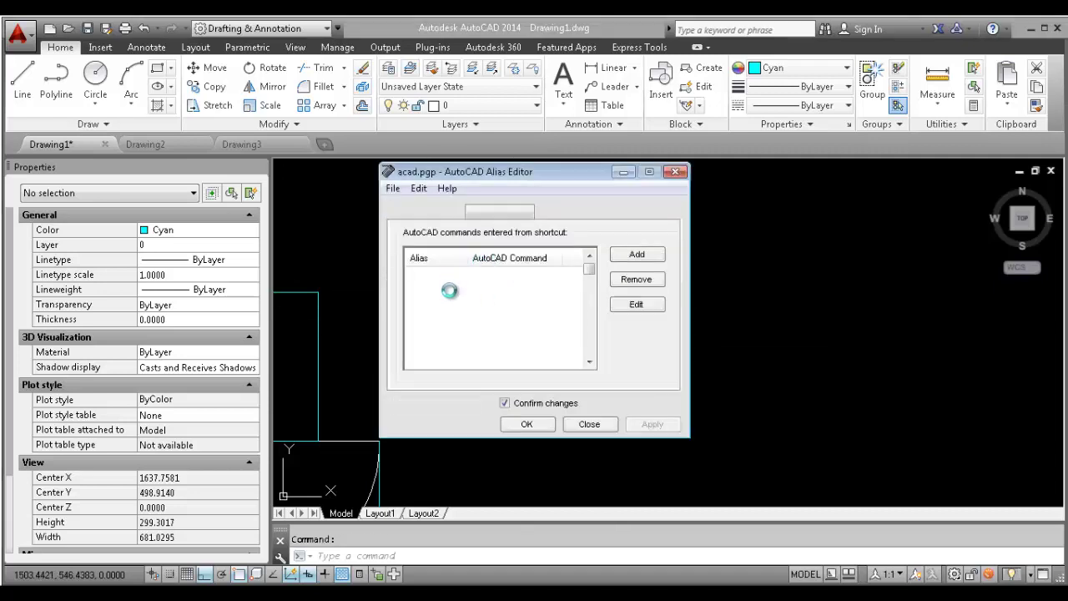
click(634, 305)
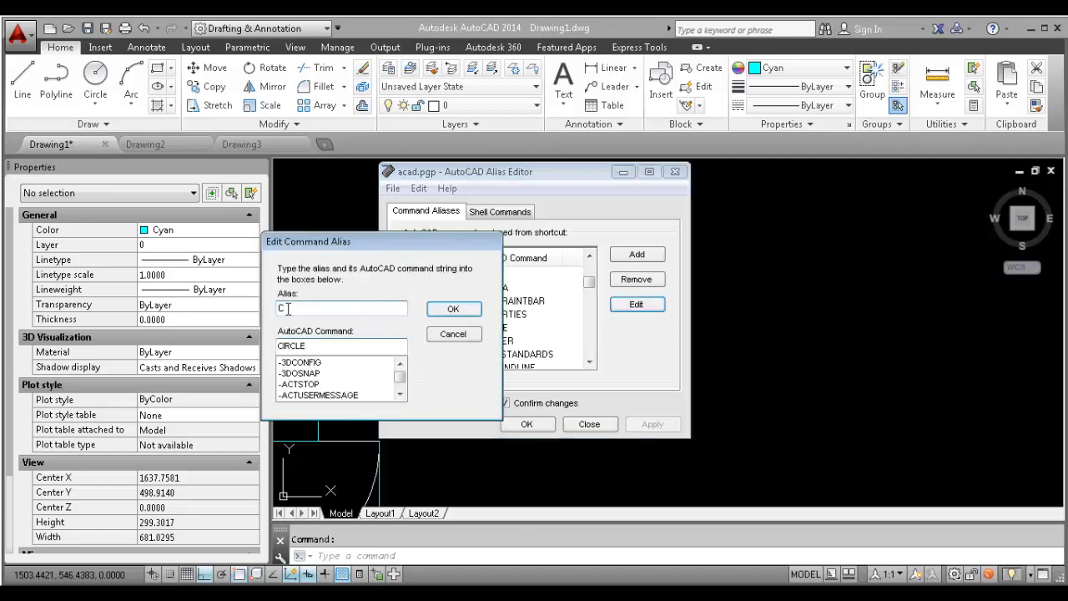
key(BackSpace)
text(1)
click(459, 310)
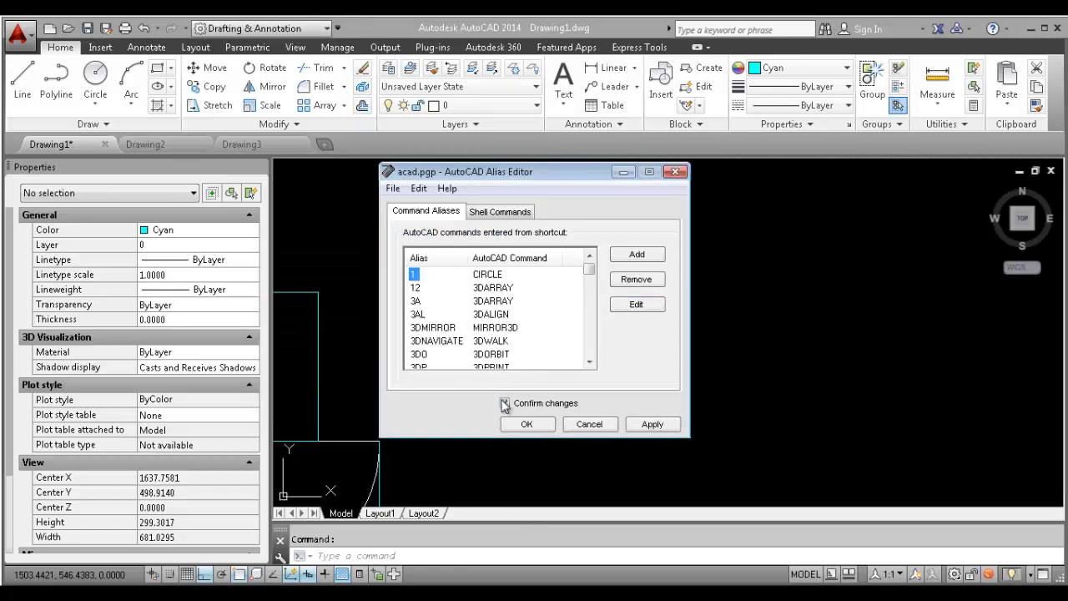
click(527, 425)
click(526, 381)
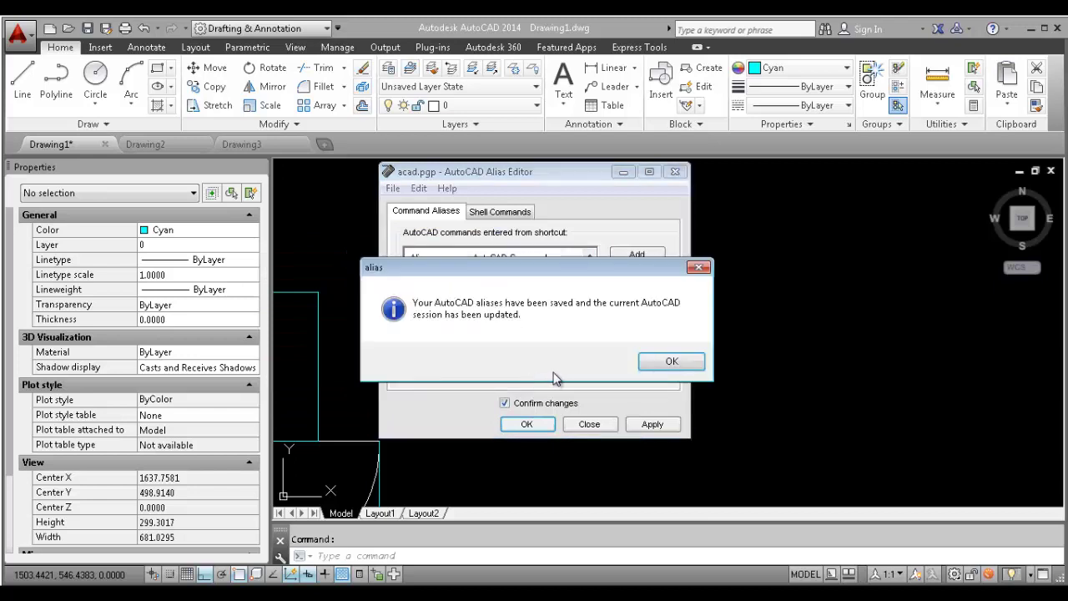
click(672, 360)
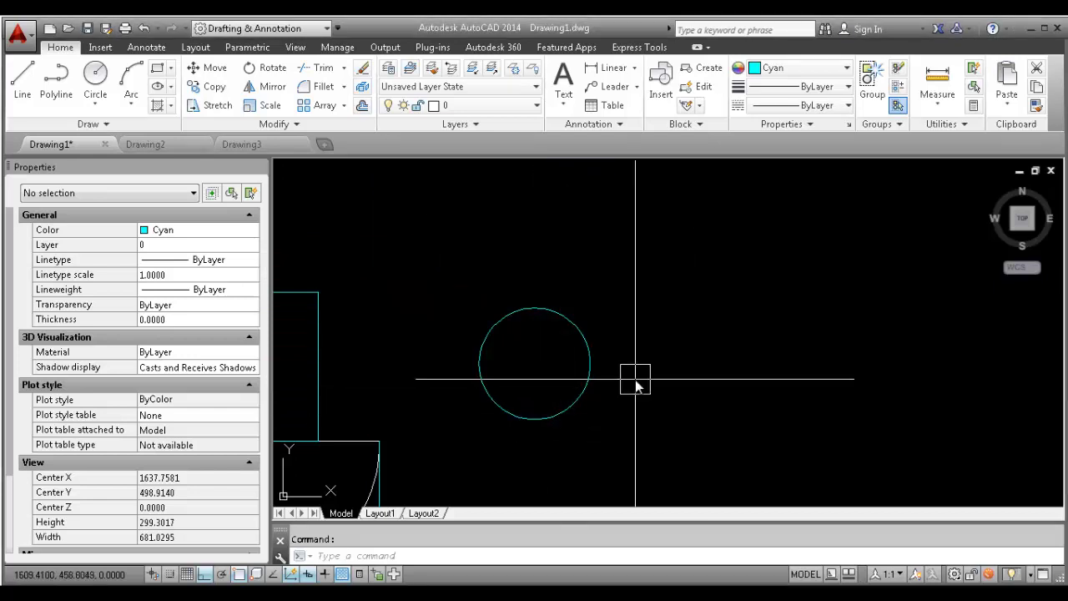
Draw a larger circle overlapping the existing circle's right side, using the alias 1
text(1)
key(Return)
click(649, 325)
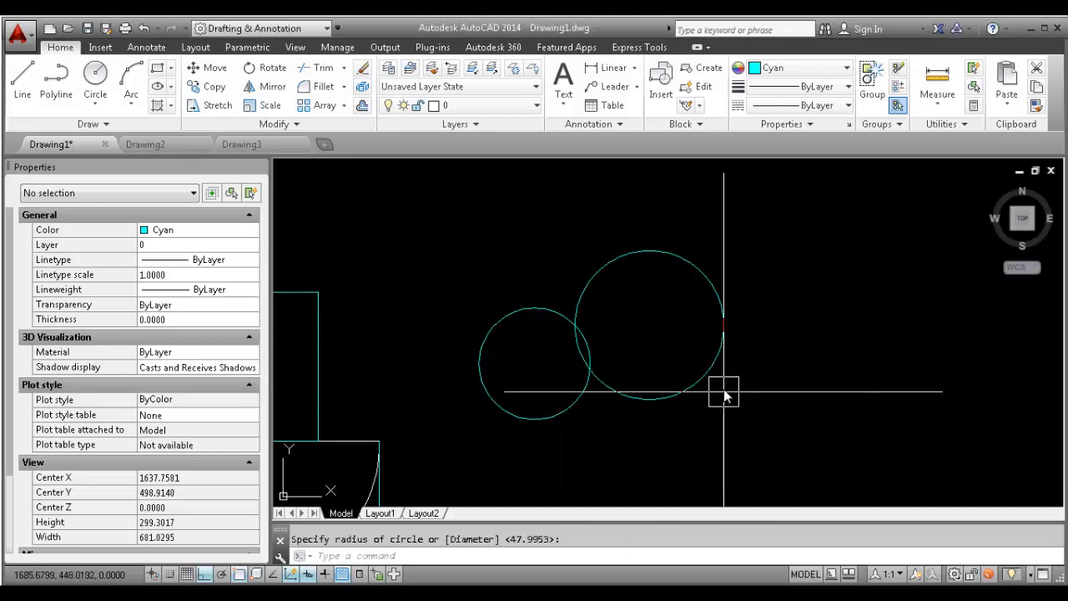
key(Return)
key(Escape)
Draw another circle with a radius of about 65 to the right of the previous one, using the alias 1
text(1)
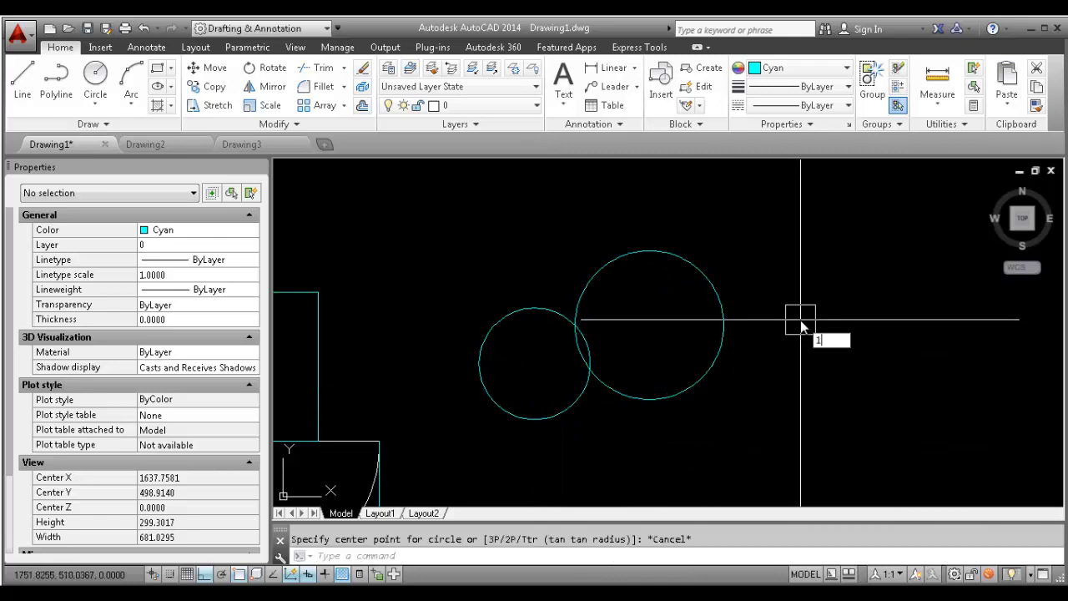
key(Return)
click(800, 319)
click(855, 371)
key(Escape)
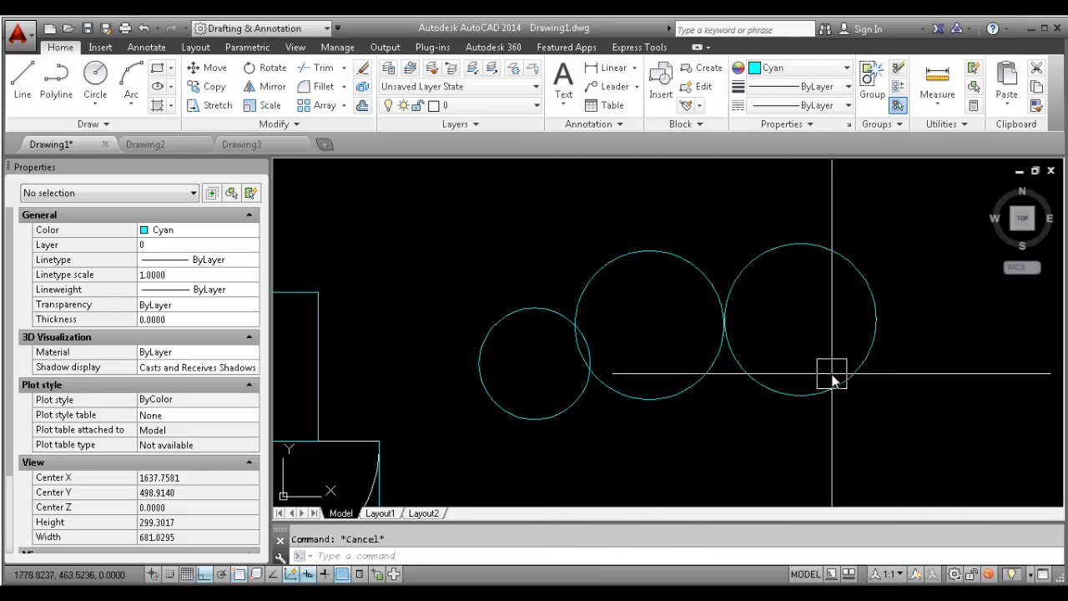
click(821, 344)
click(796, 412)
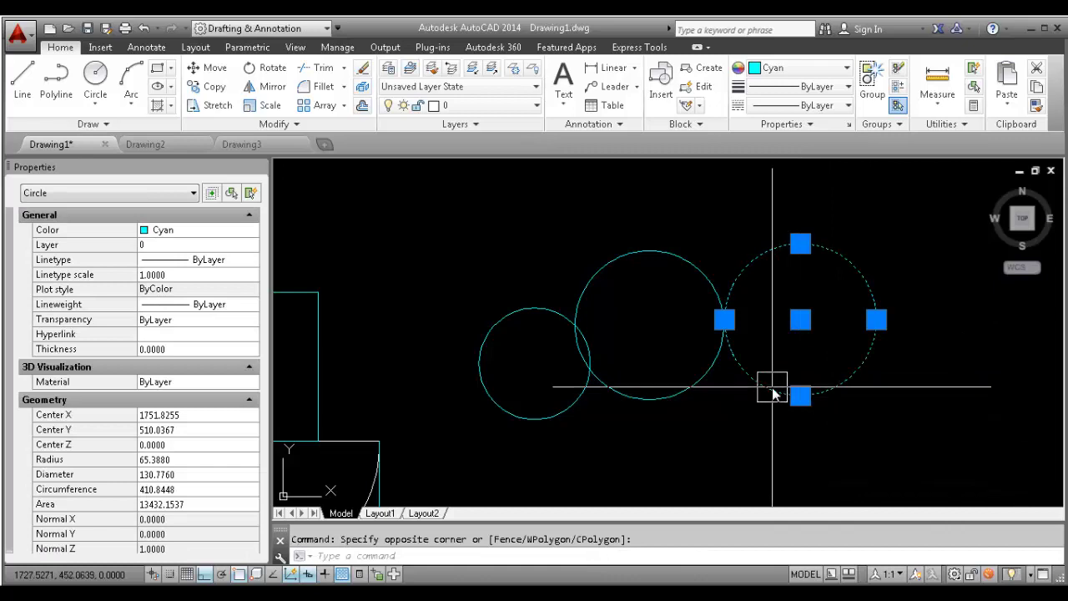
text(ALIAS)
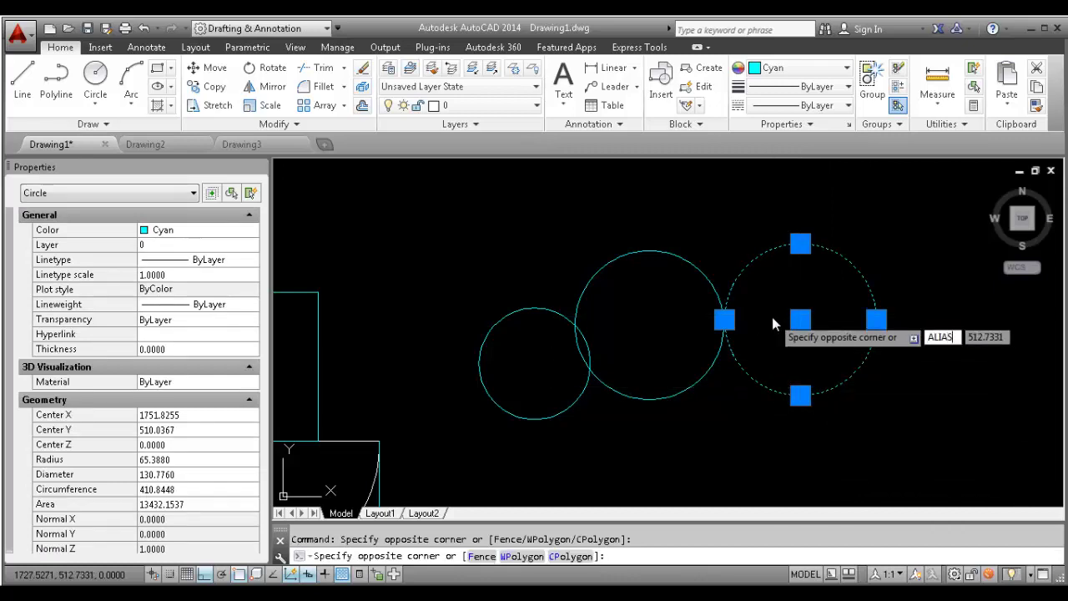
key(Return)
key(Escape)
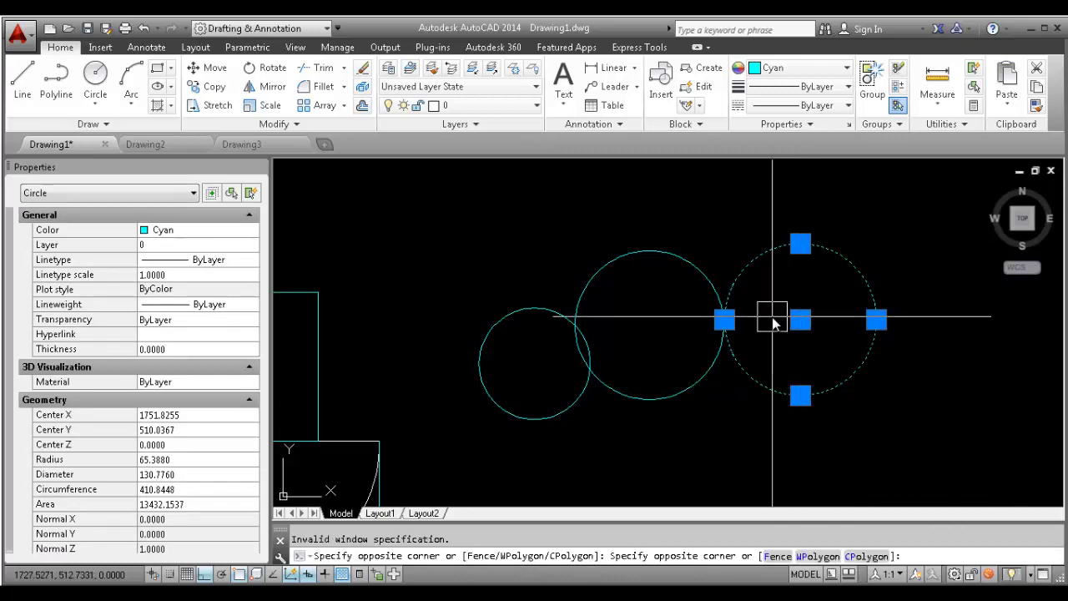
Set the CIRCLE command's alias back to C with ALIASEDIT, accept the redefinition and save the alias file
text(ALIA)
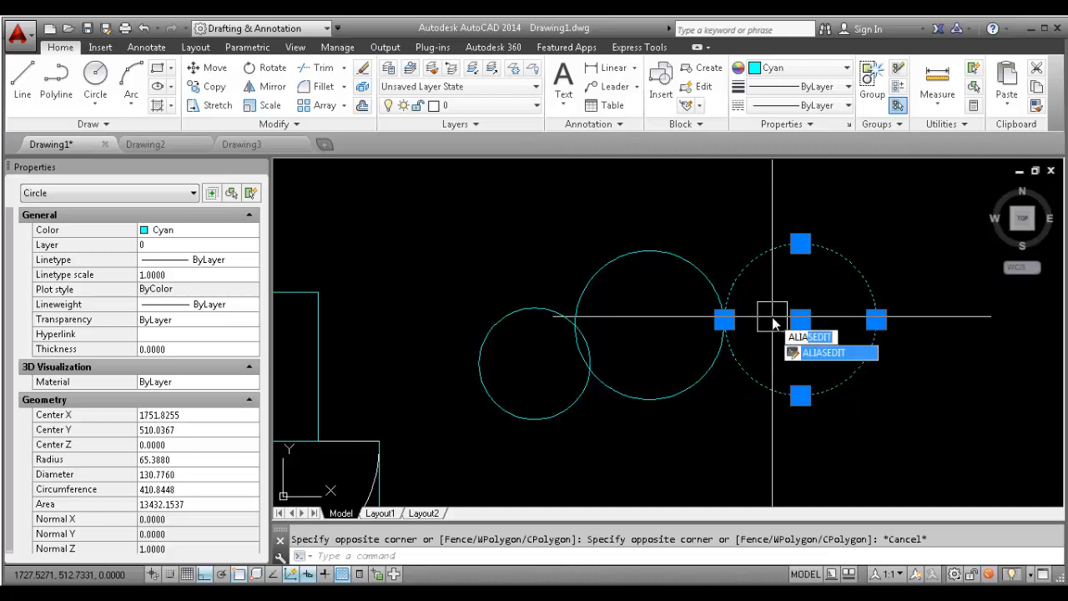
click(822, 353)
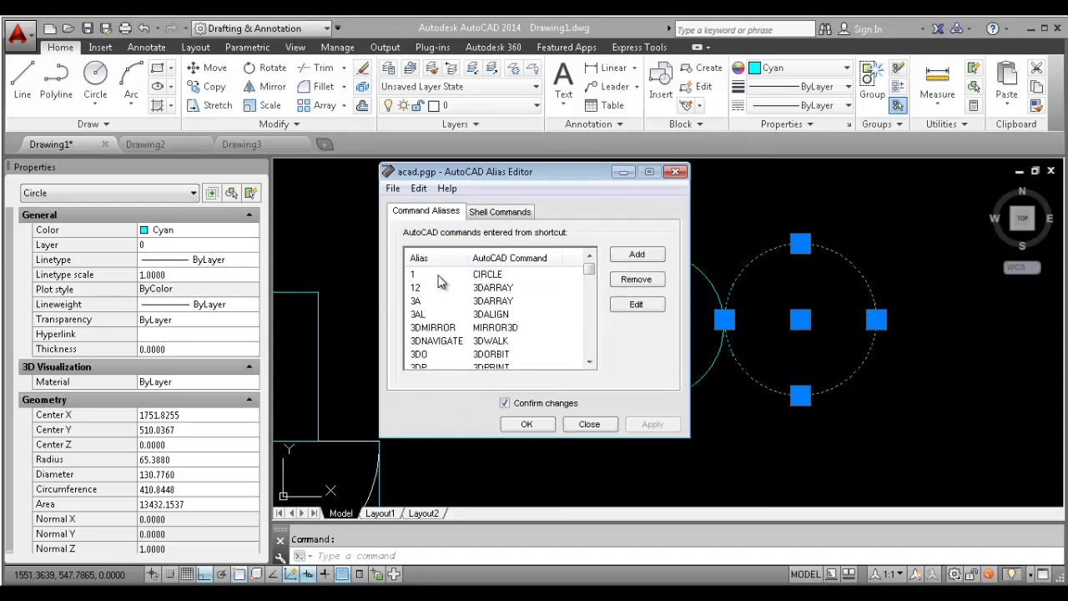
click(635, 304)
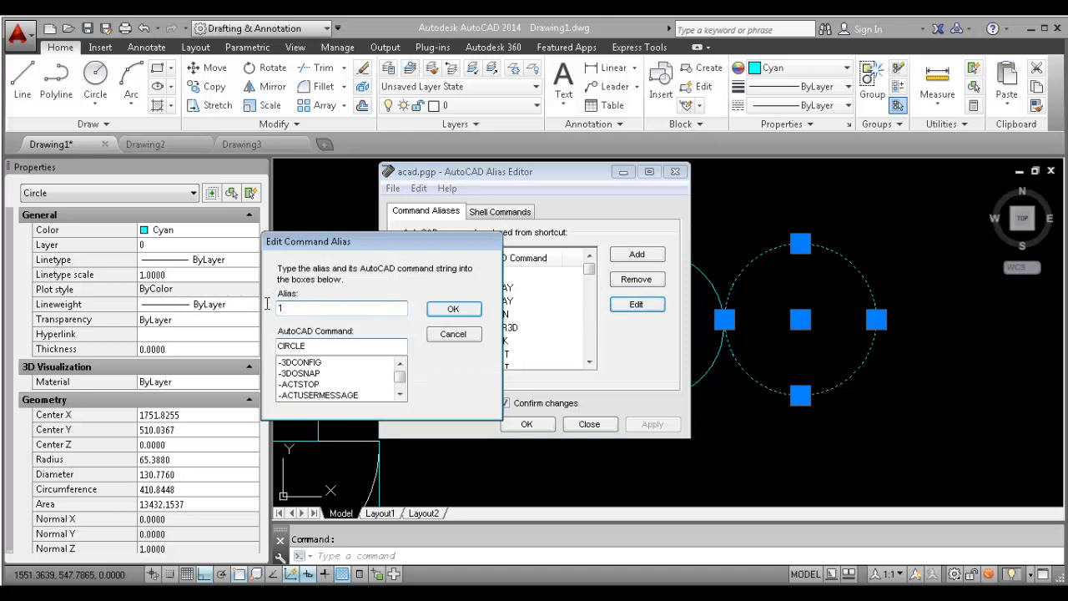
text(C)
click(454, 312)
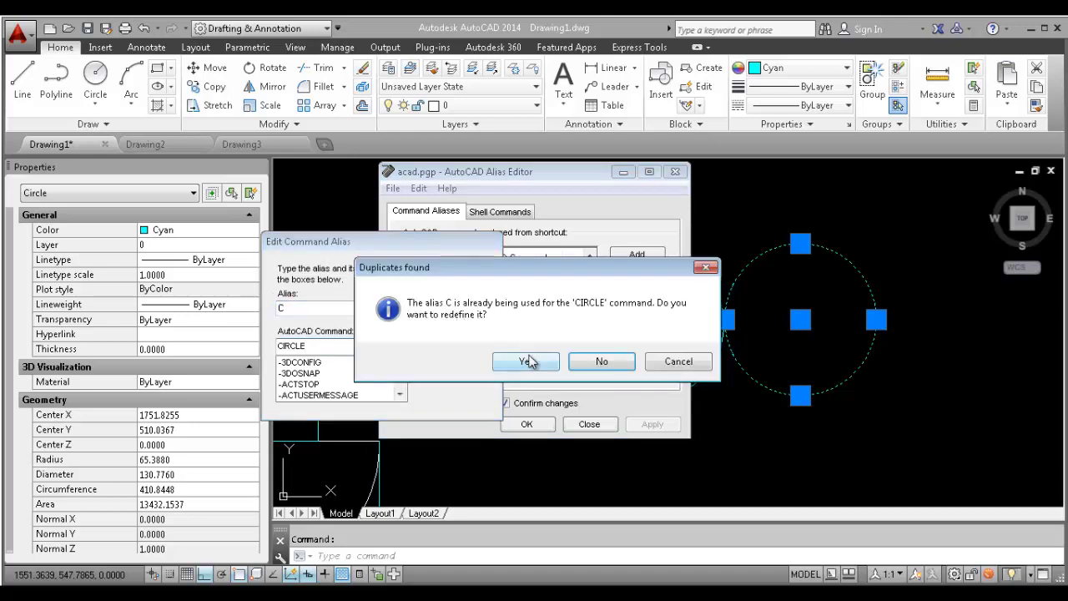
click(526, 360)
click(586, 356)
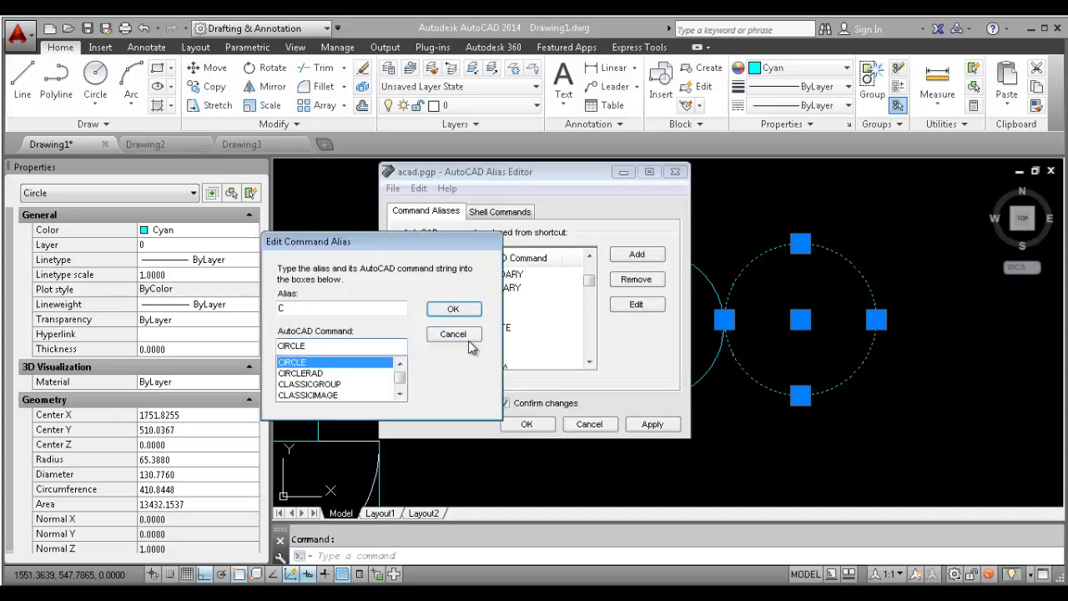
click(453, 310)
click(528, 425)
click(526, 372)
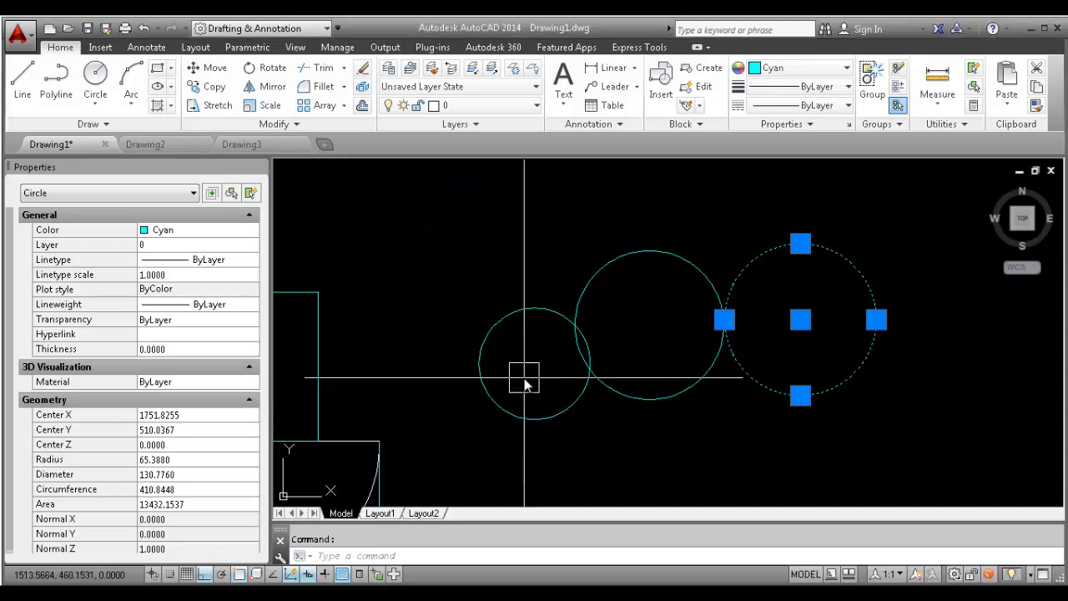
Clear the circle selection and save the alias DD for the DIMLINEAR command, overwriting acad.pgp
key(Escape)
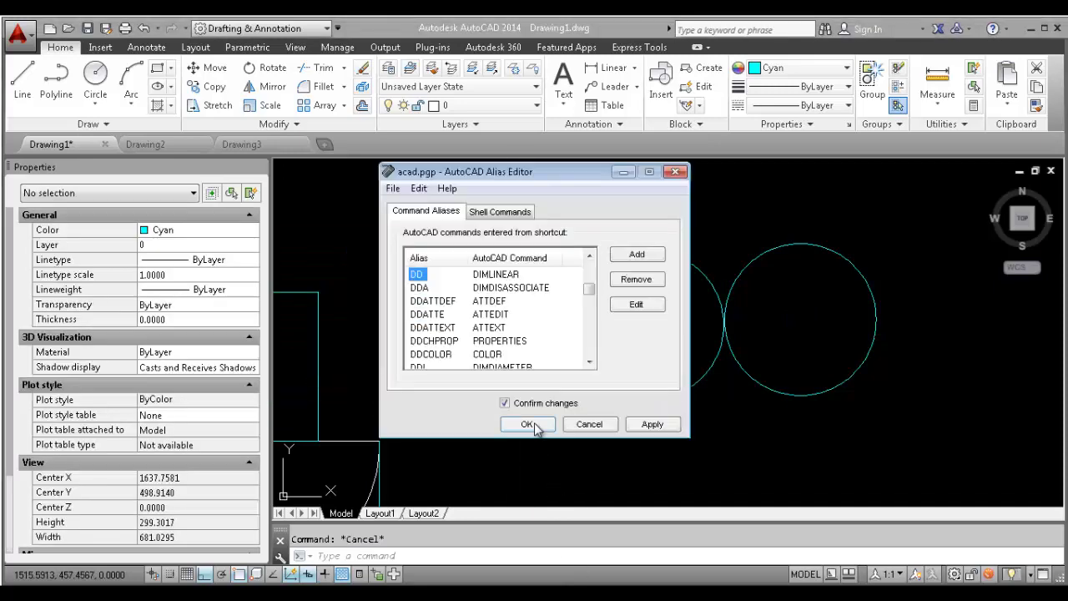
click(535, 425)
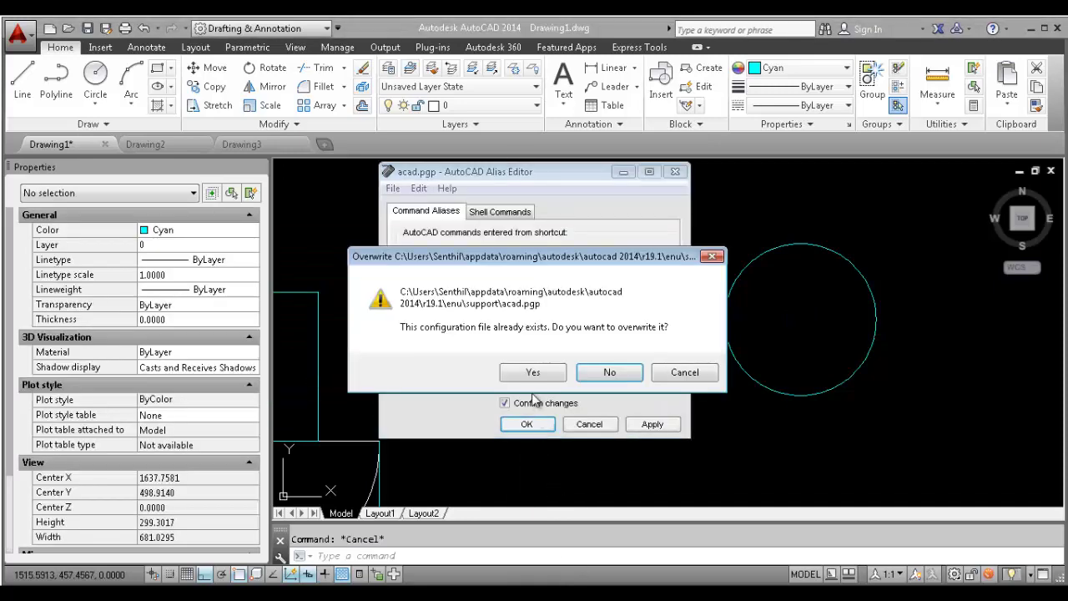
click(541, 372)
click(671, 361)
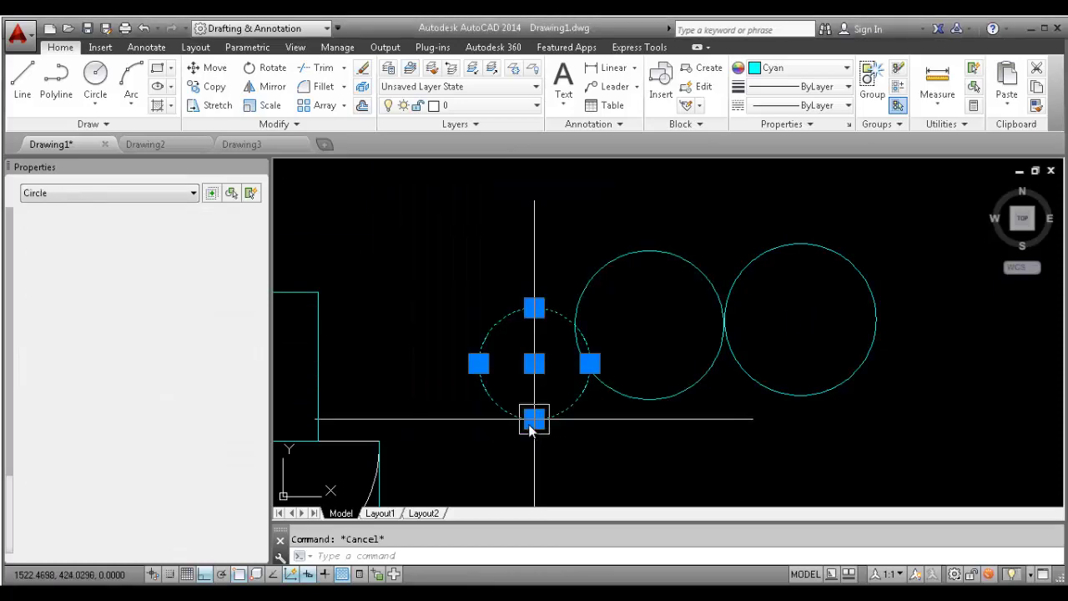
Draw a small circle above the leftmost circle, using the alias C
key(Escape)
text(c)
key(Return)
click(495, 234)
click(515, 265)
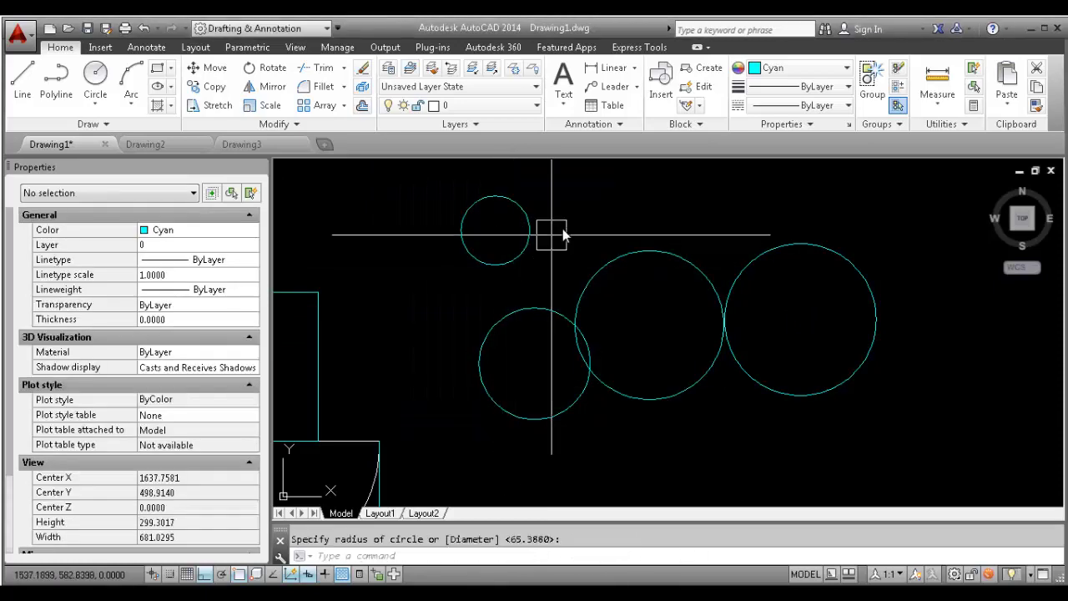
key(Escape)
middle_drag(551, 256, 503, 317)
click(576, 237)
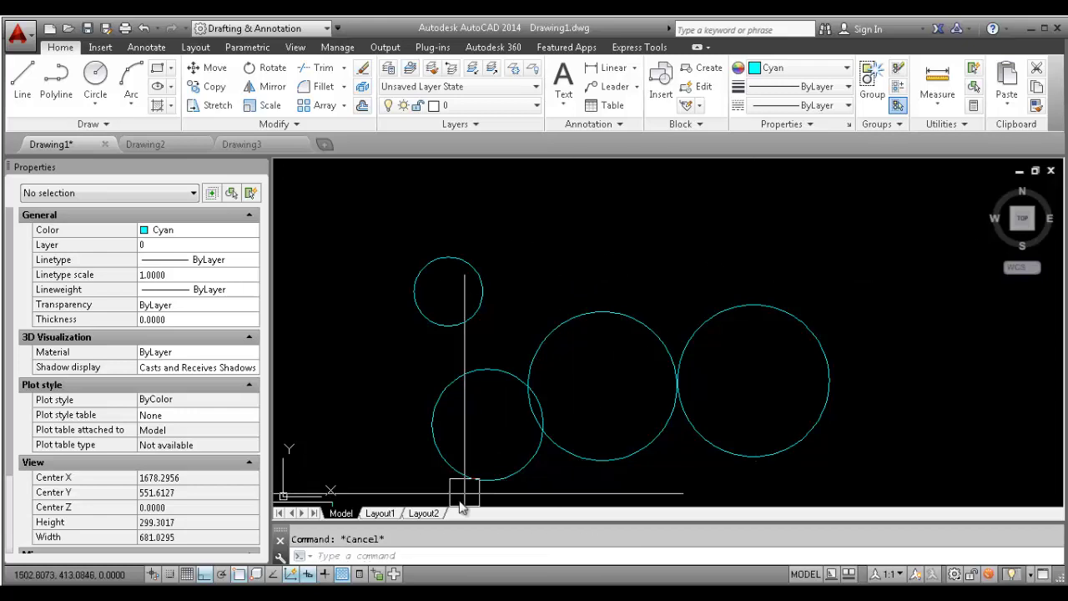
Switch to the Word command list, highlight item 25, ALIASEDIT, in green and select item 26, CHSPACE
click(385, 593)
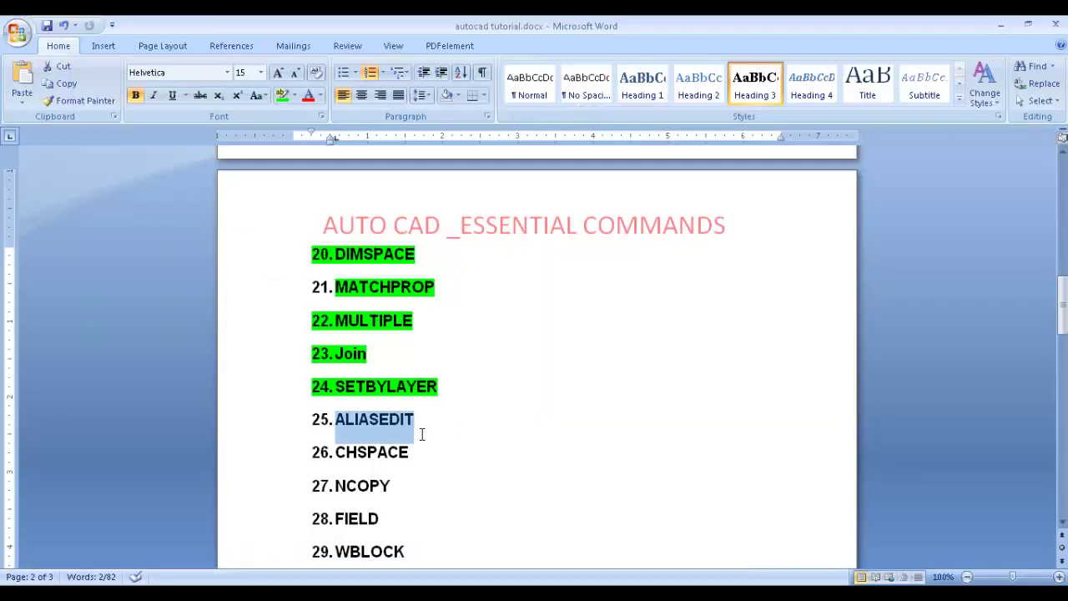
click(282, 94)
scroll(360, 415, down, 1)
click(361, 415)
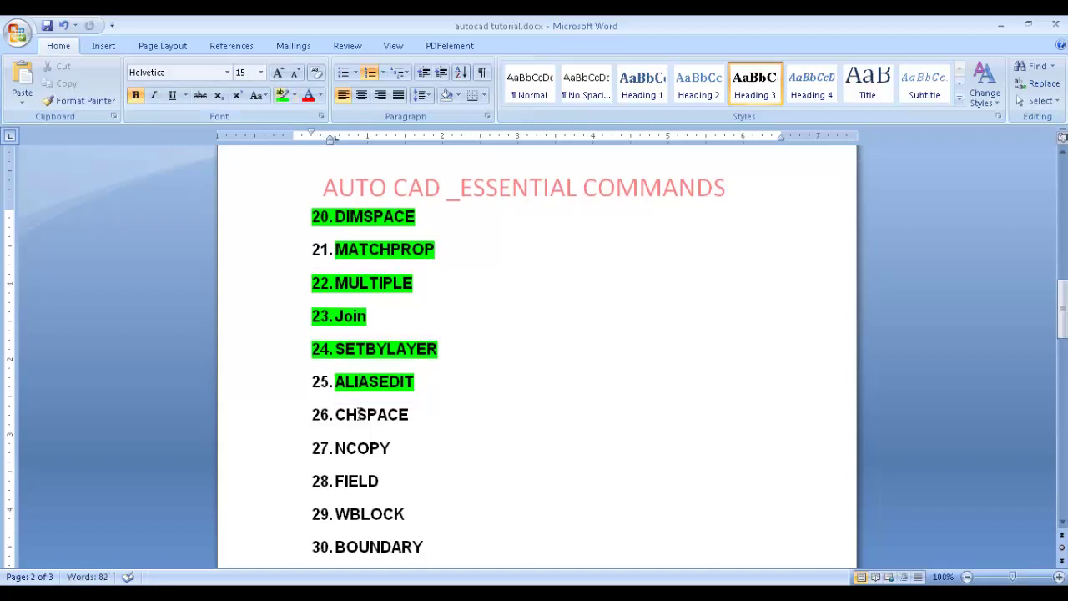
drag(342, 419, 423, 417)
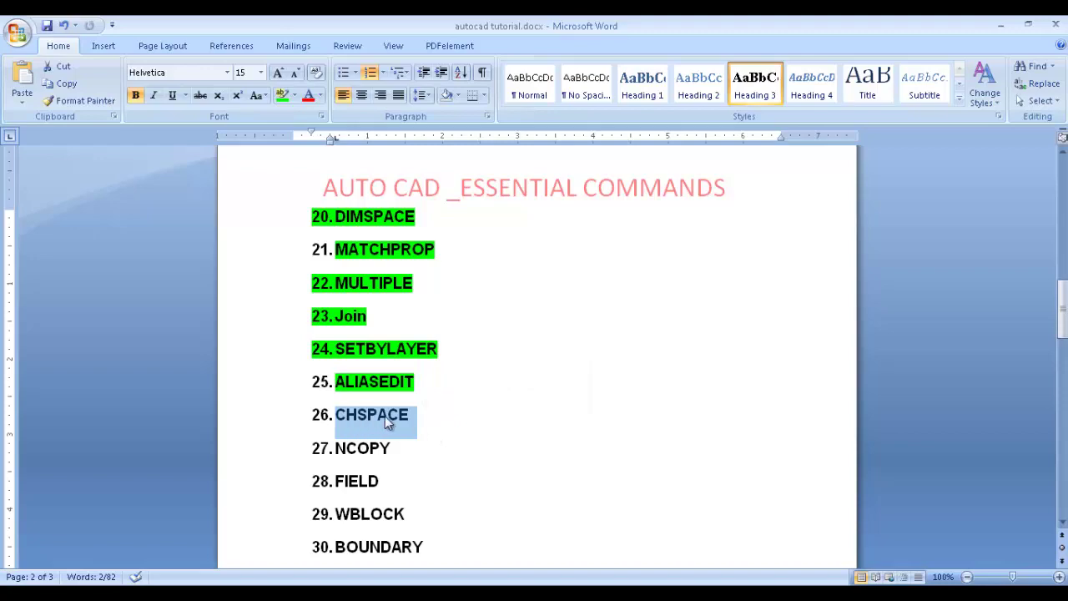
Switch back to AutoCAD, close its text window and open Layout1 with the whole sheet in view
click(464, 565)
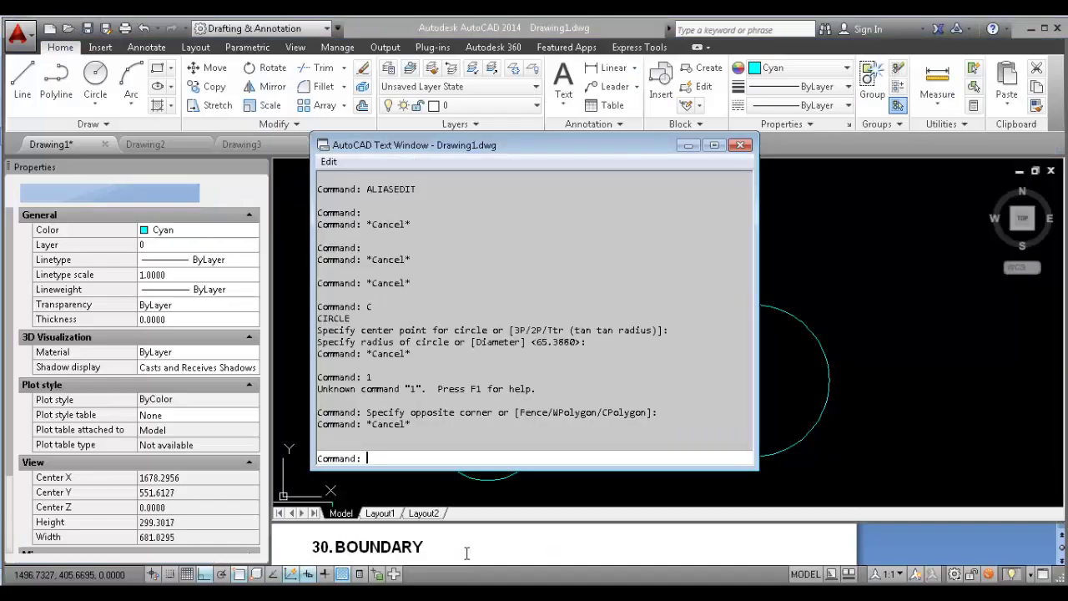
click(740, 146)
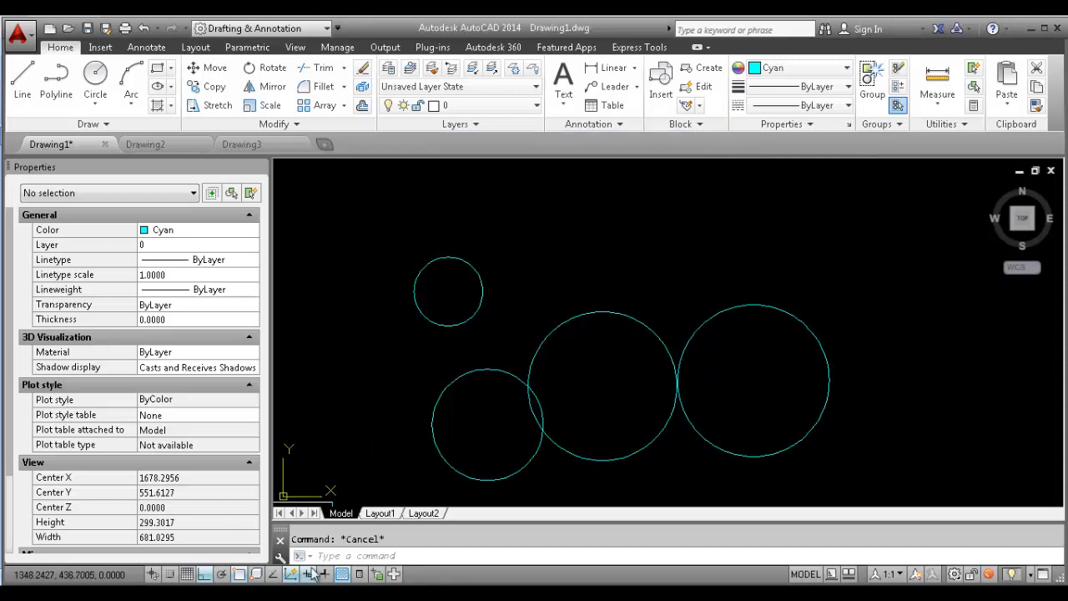
click(380, 514)
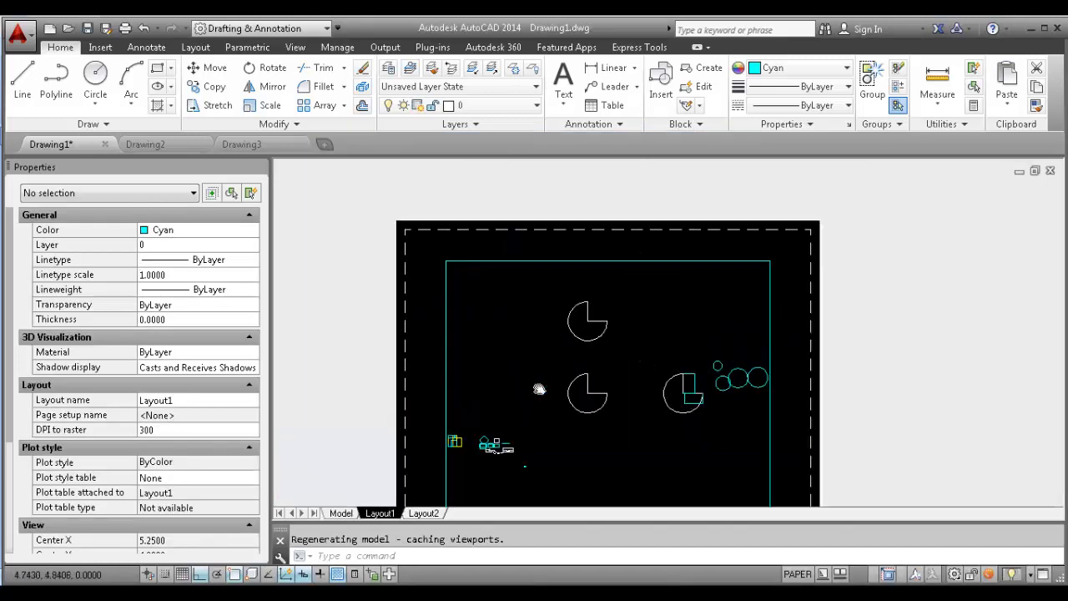
scroll(543, 354, down, 2)
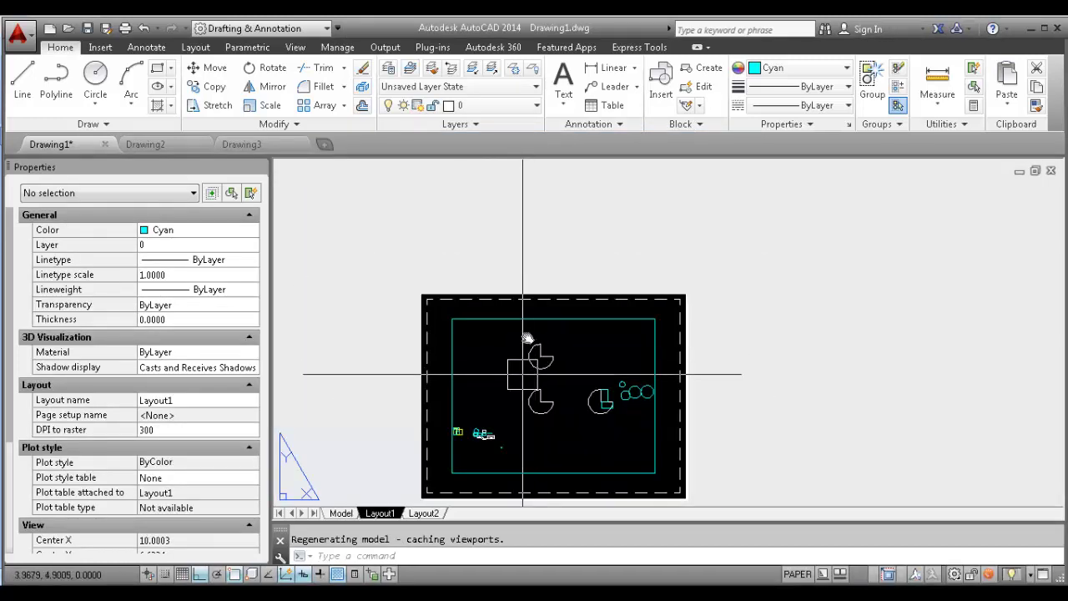
Activate the viewport on Layout1 so its model space can be worked in, with all the shapes in view
scroll(534, 351, up, 2)
scroll(584, 317, up, 2)
click(639, 389)
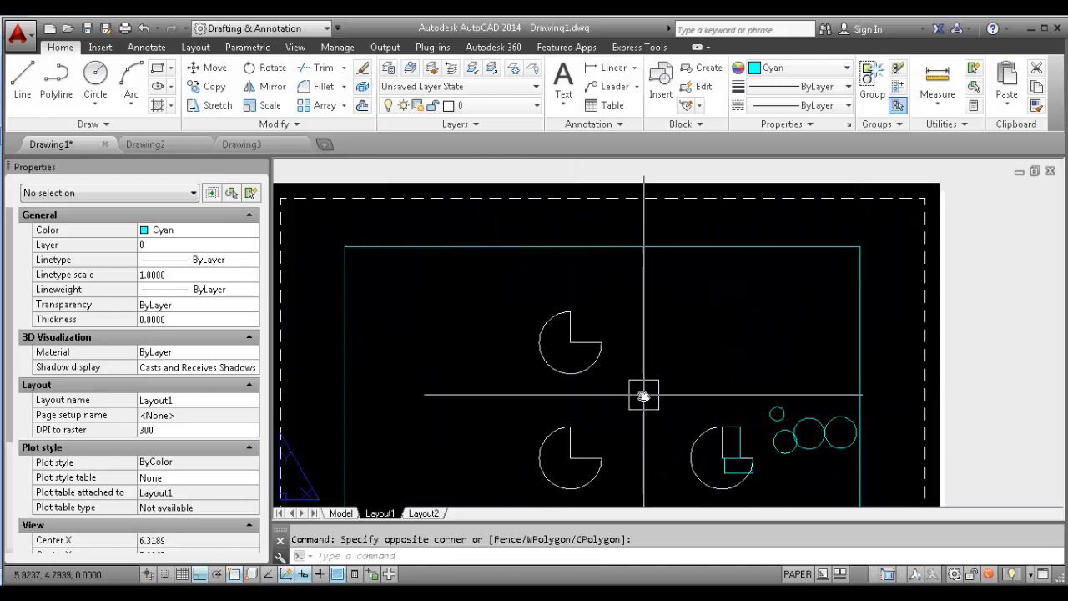
scroll(647, 305, down, 2)
double_click(657, 269)
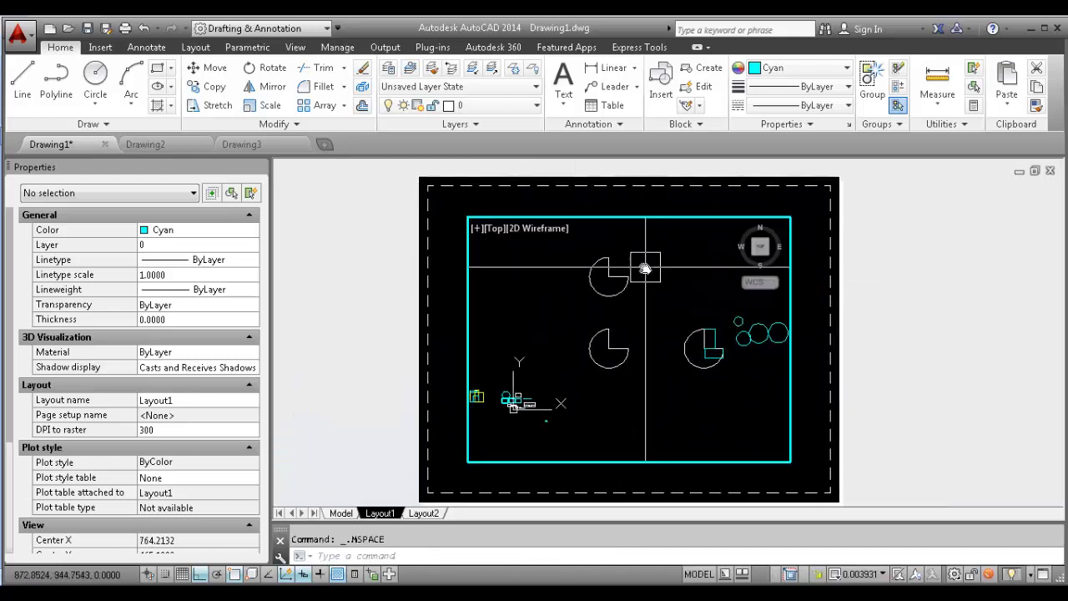
middle_drag(641, 284, 632, 288)
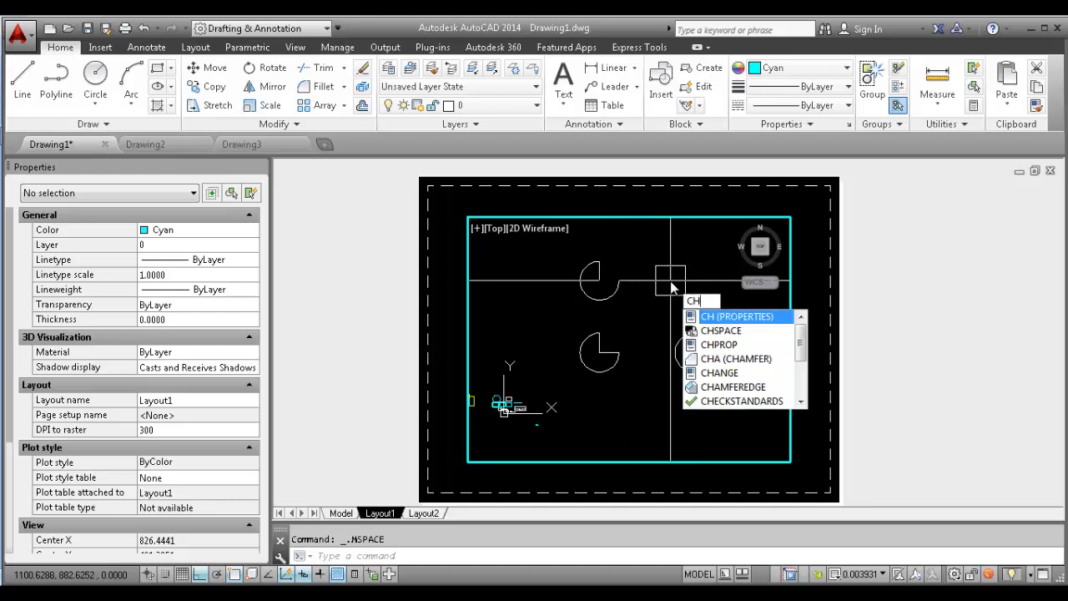
Transfer the topmost three-quarter circle polyline from model space to paper space with CHSPACE
text(PAE)
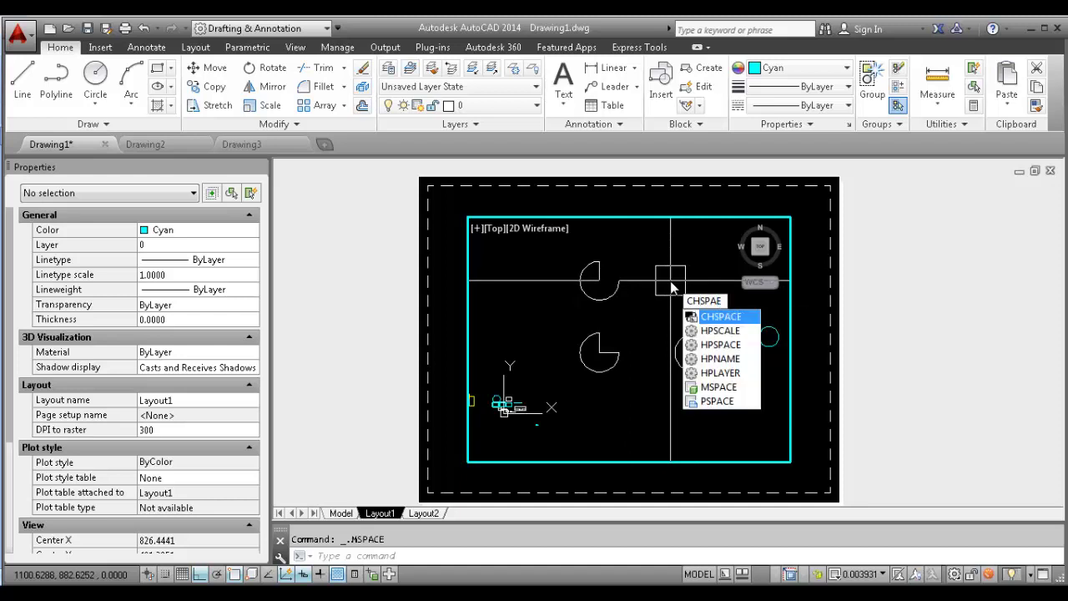
key(Return)
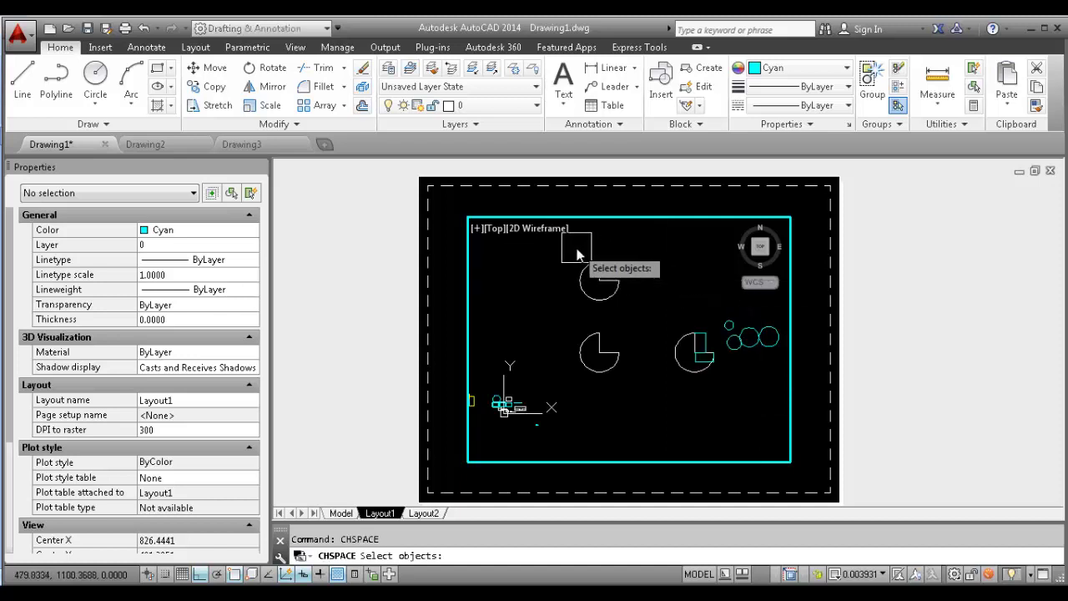
click(565, 250)
click(649, 305)
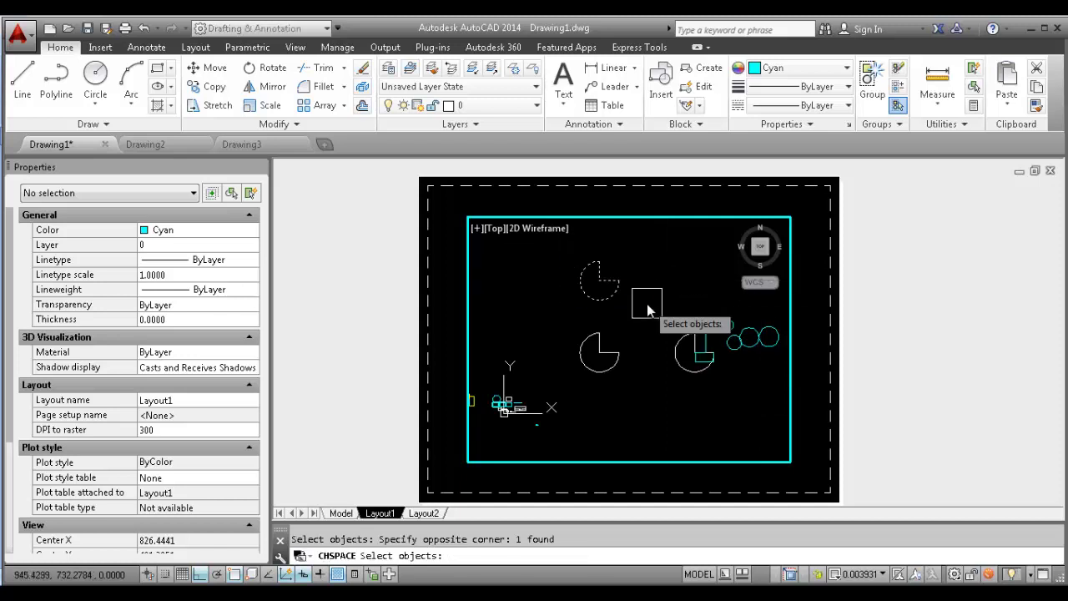
key(Return)
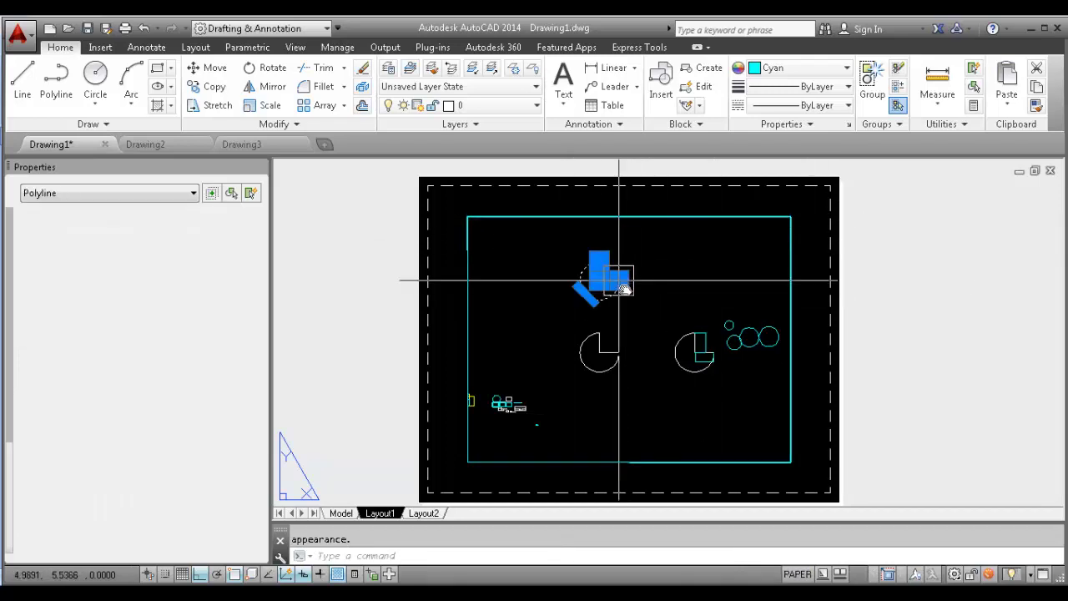
Move the transferred polyline off the sheet, to its right side, in paper space
click(590, 317)
click(871, 333)
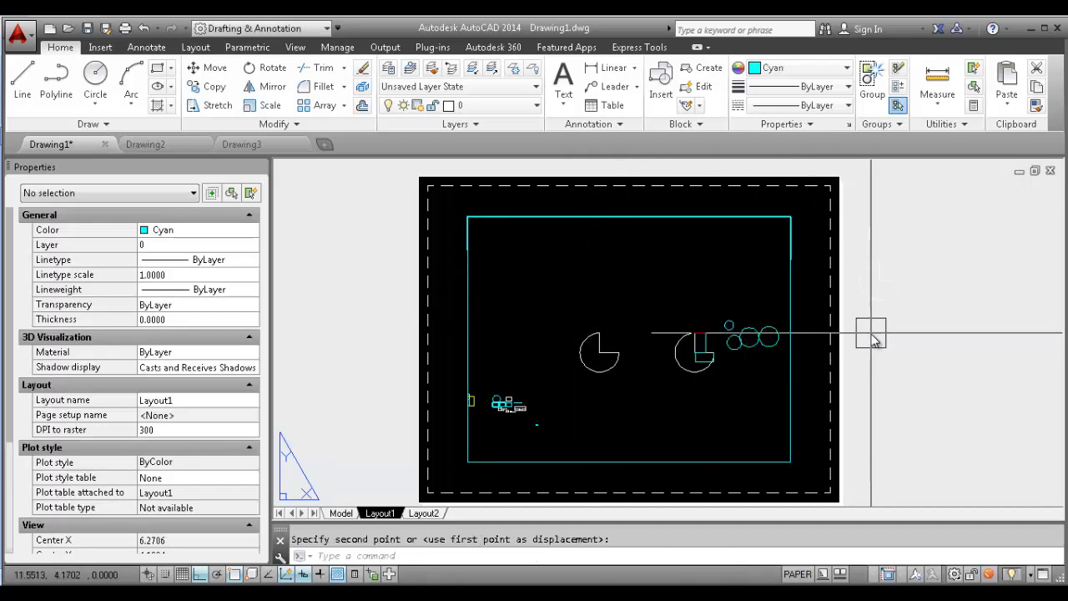
scroll(906, 299, up, 2)
scroll(897, 281, down, 2)
click(849, 230)
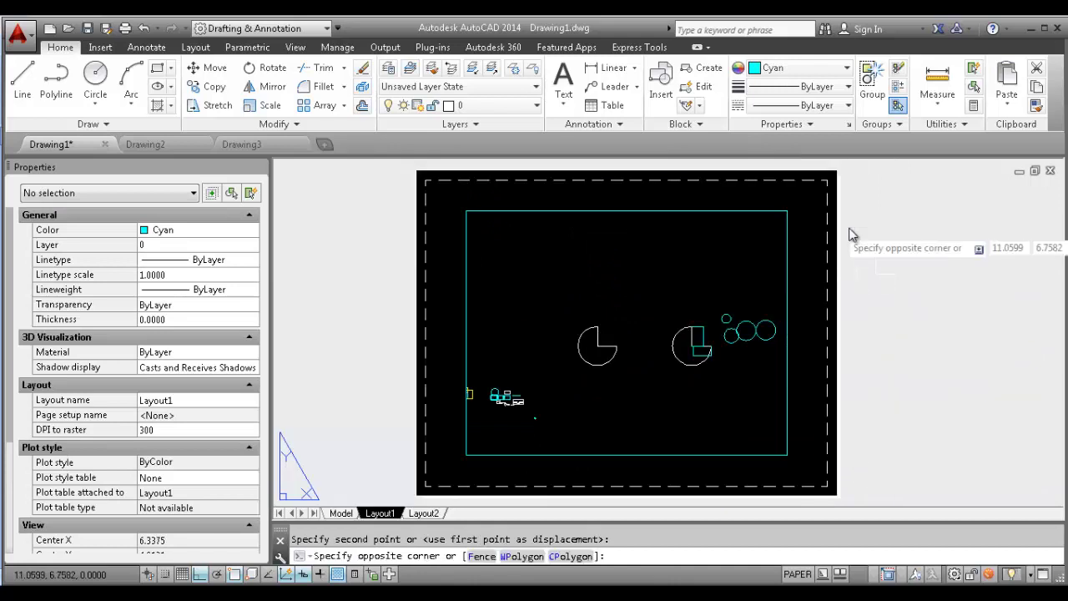
key(Escape)
middle_drag(851, 231, 794, 293)
Move the polyline back inside the viewport frame, above and between the two remaining three-quarter circles
click(788, 210)
click(866, 429)
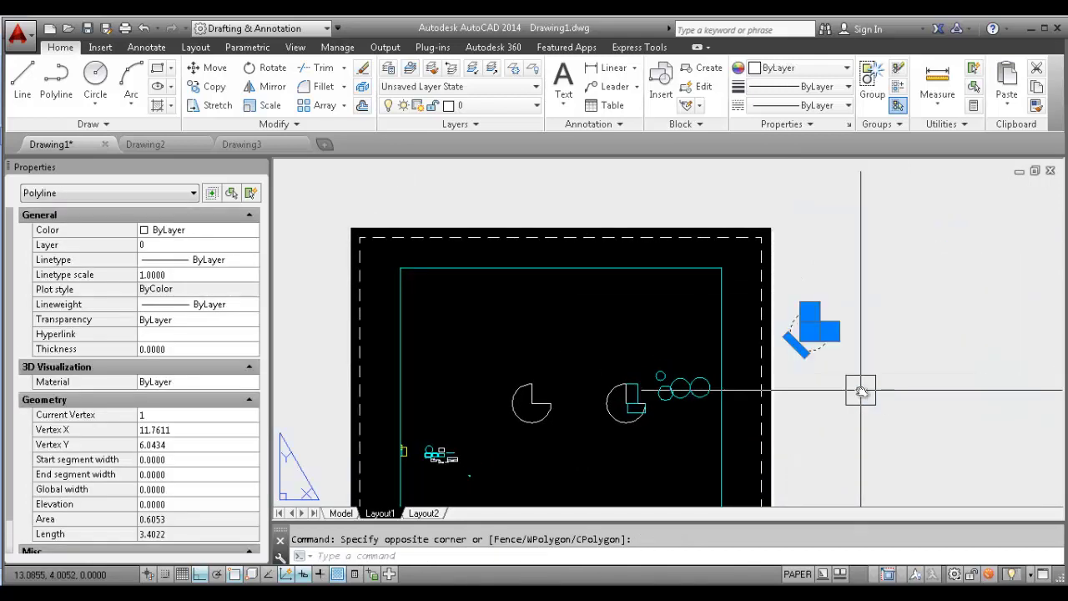
text(m)
key(Return)
click(859, 389)
click(626, 373)
key(Escape)
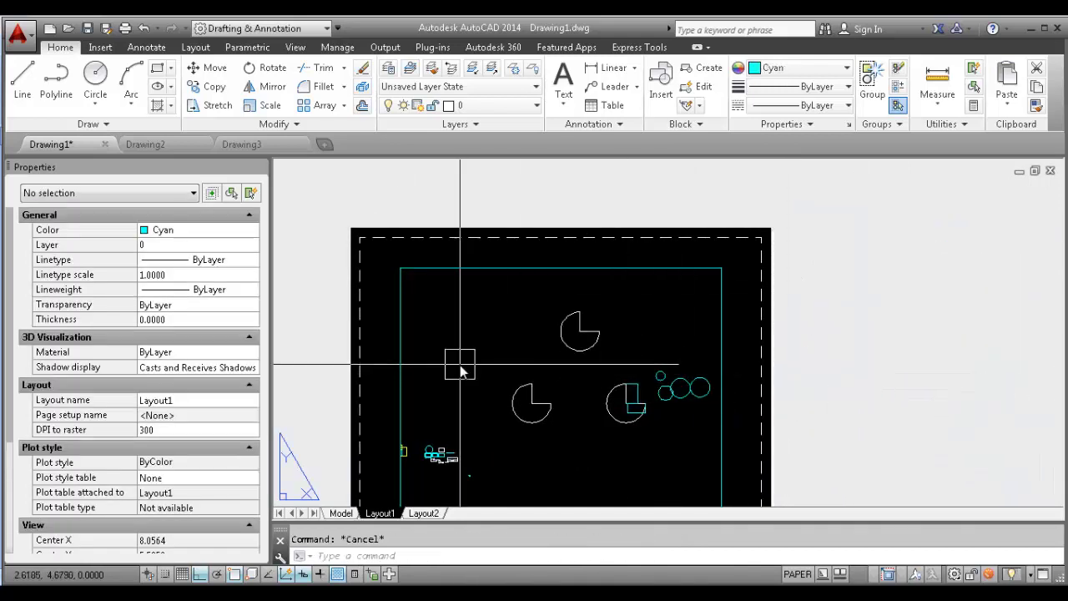
Check which shapes can be selected in paper space by windowing a lower shape and picking the top polyline
click(458, 365)
click(560, 451)
scroll(558, 444, down, 2)
scroll(596, 416, up, 4)
click(554, 323)
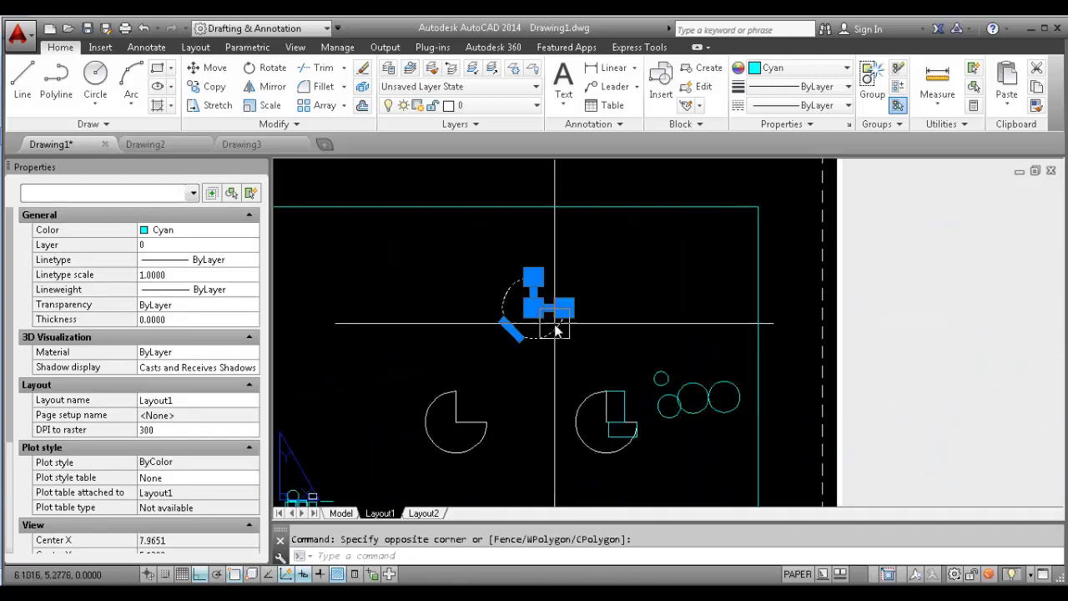
middle_drag(576, 354, 739, 341)
key(Escape)
scroll(608, 327, down, 2)
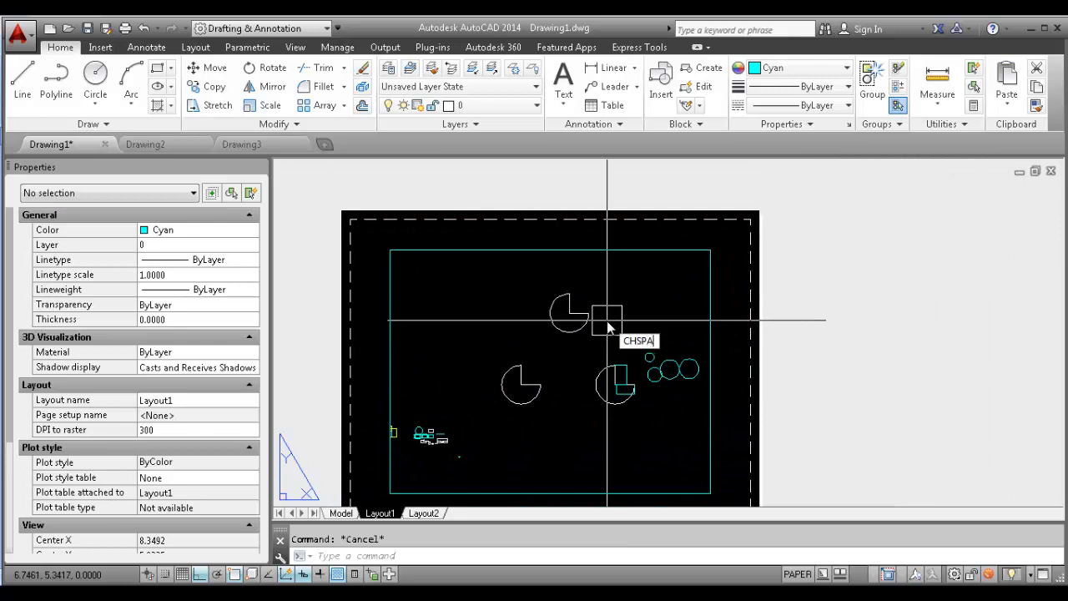
Transfer the top polyline from paper space back to the viewport's model space with CHSPACE
text(CHSPACE)
key(Return)
click(527, 273)
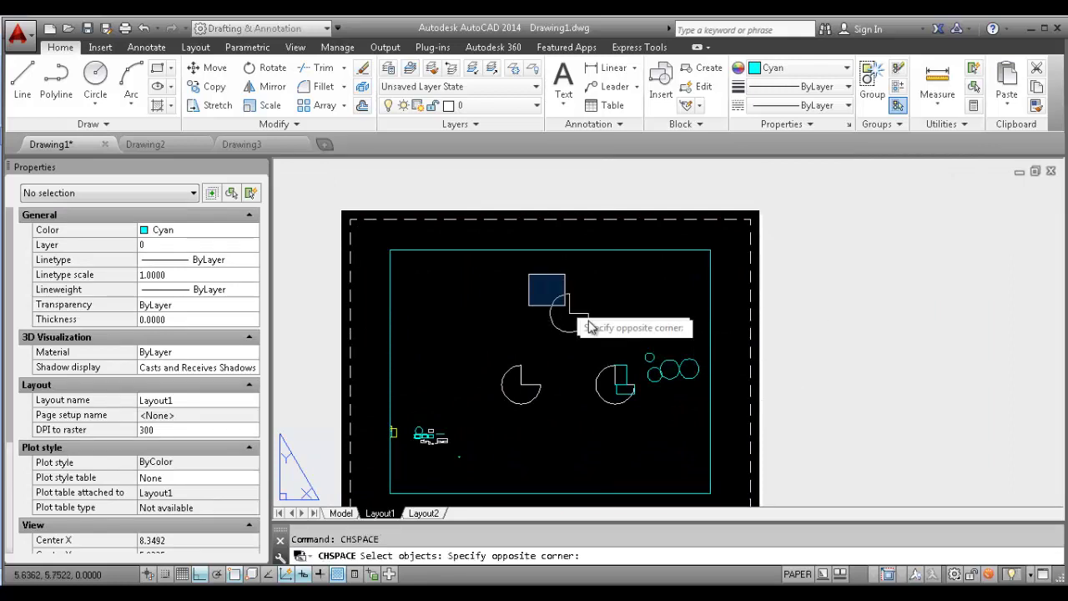
click(608, 339)
key(Return)
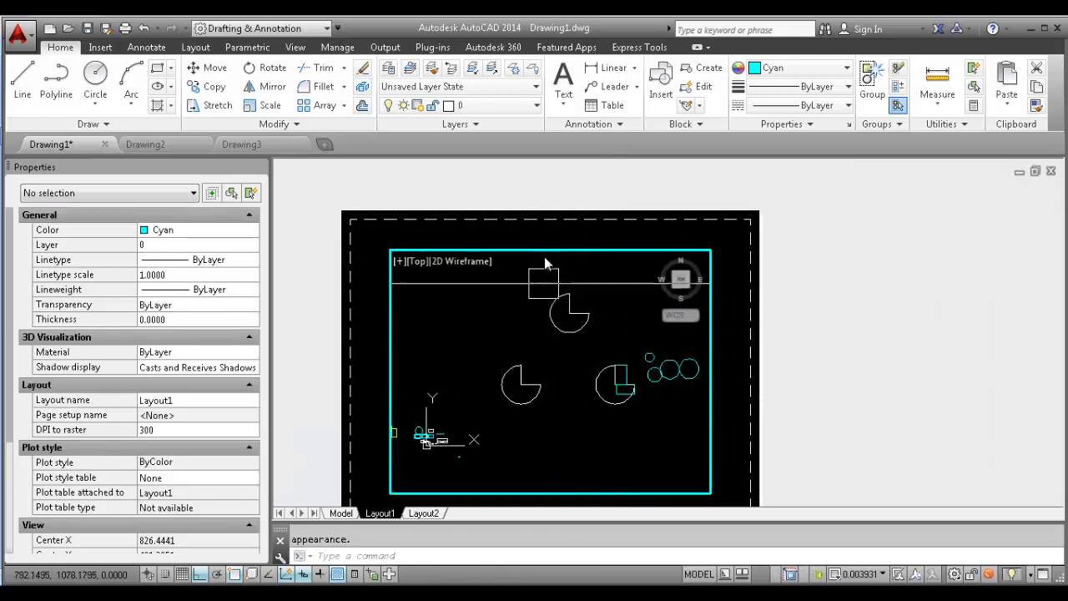
Return to paper space and check whether the top polyline can still be selected there
double_click(540, 227)
key(Escape)
click(532, 182)
click(604, 349)
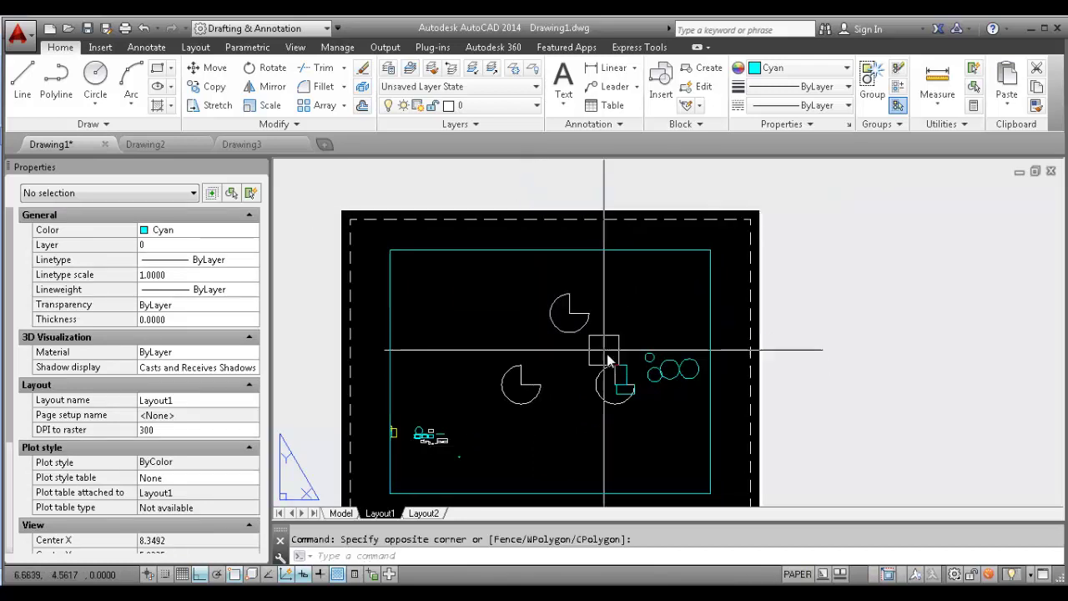
click(561, 313)
scroll(584, 291, up, 2)
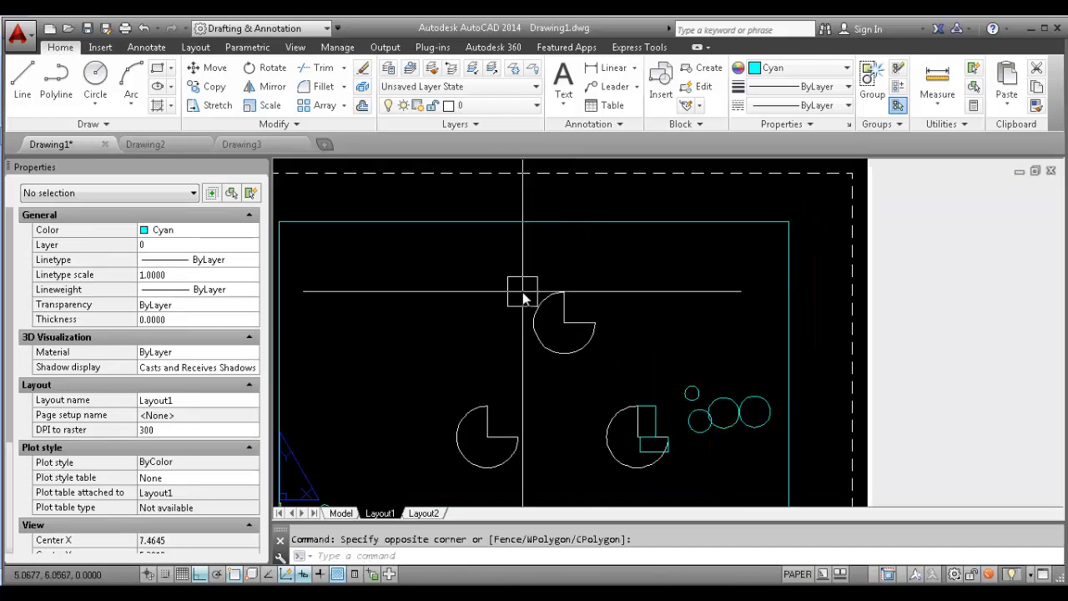
scroll(520, 291, down, 4)
scroll(556, 326, up, 2)
scroll(639, 293, down, 2)
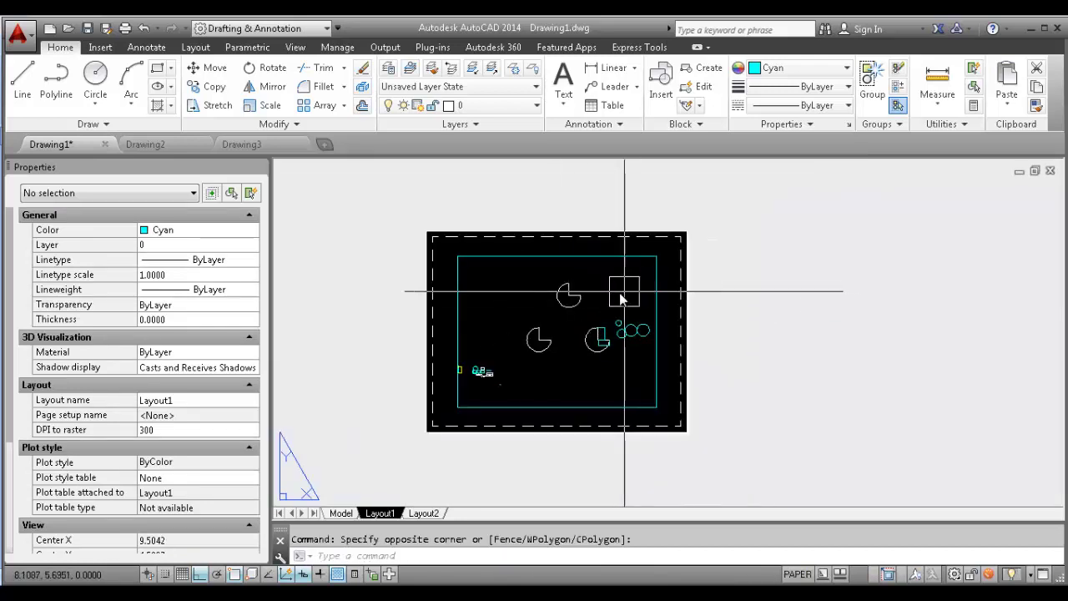
middle_drag(587, 298, 647, 300)
scroll(648, 300, up, 2)
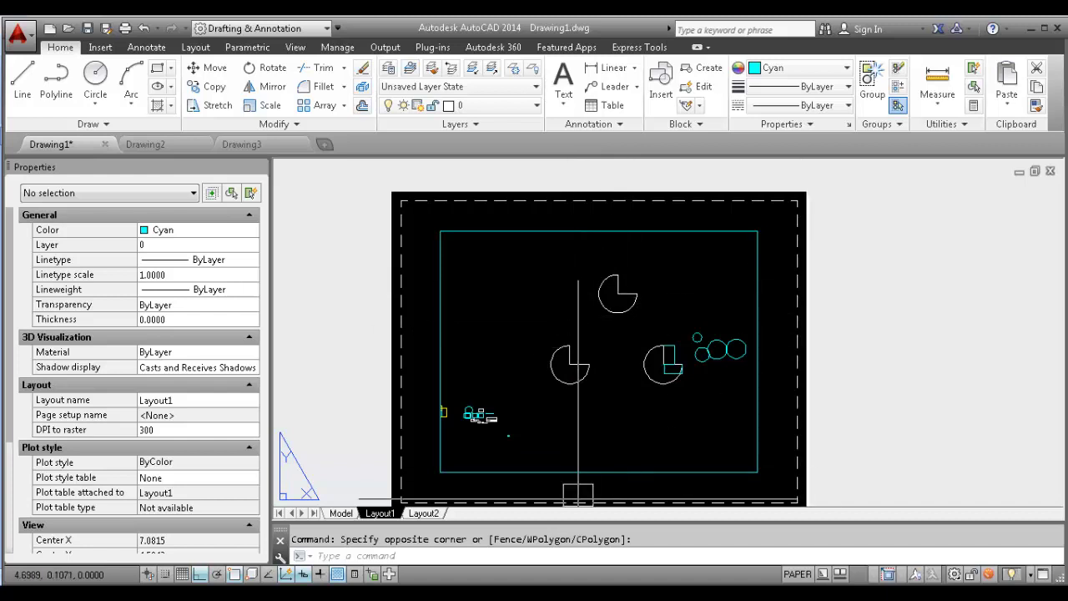
Switch to the Word command list, highlight item 26, CHSPACE, in green and select item 27, NCOPY
key(alt+Tab)
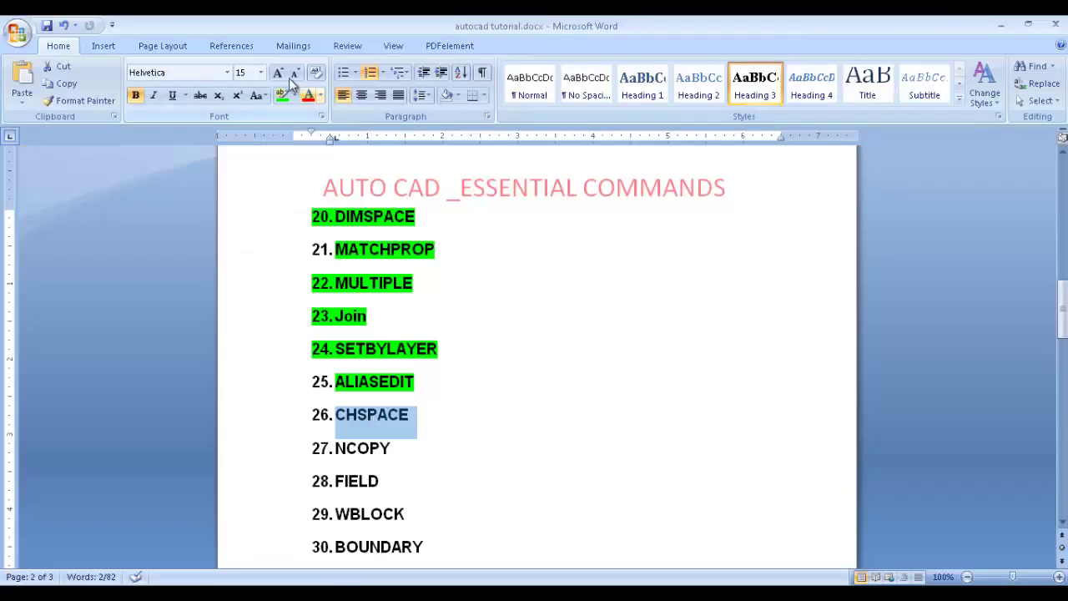
click(282, 95)
click(342, 429)
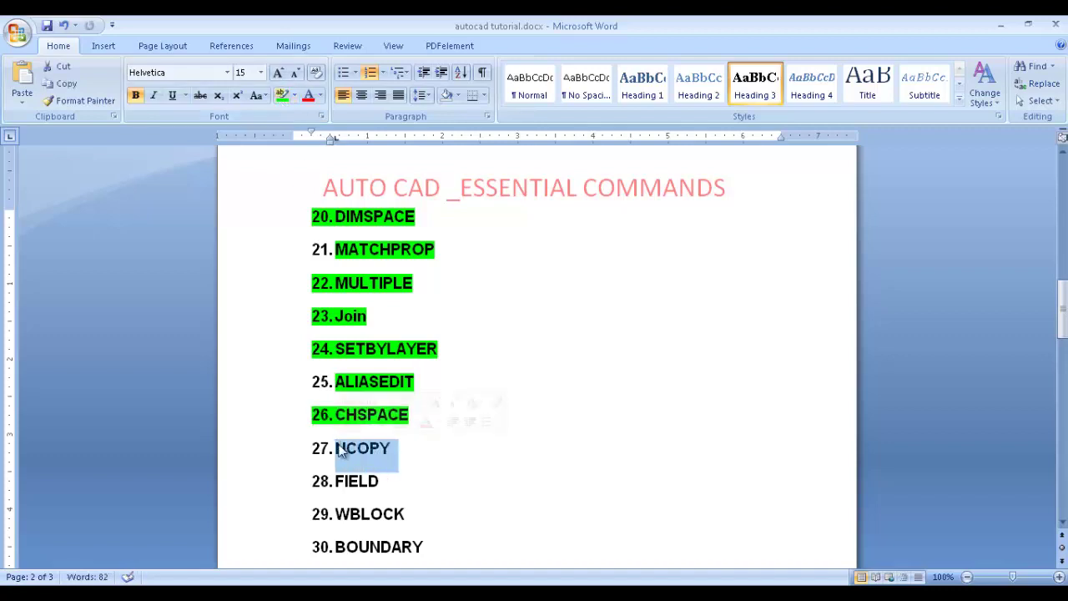
Switch back to Drawing1 in AutoCAD and show all its shapes in model space
mouse_move(459, 590)
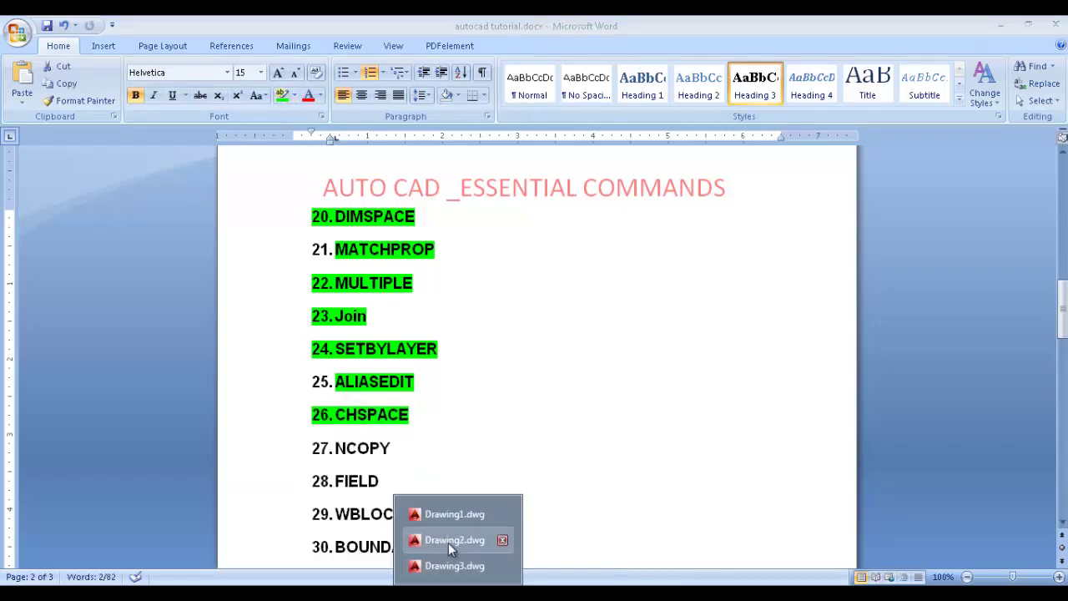
click(451, 514)
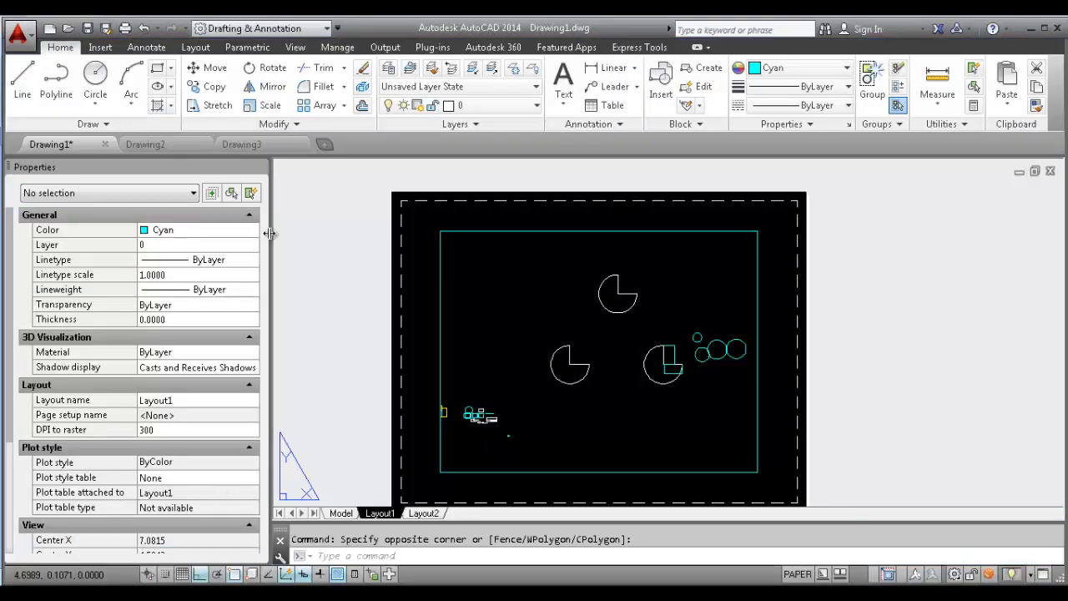
click(341, 513)
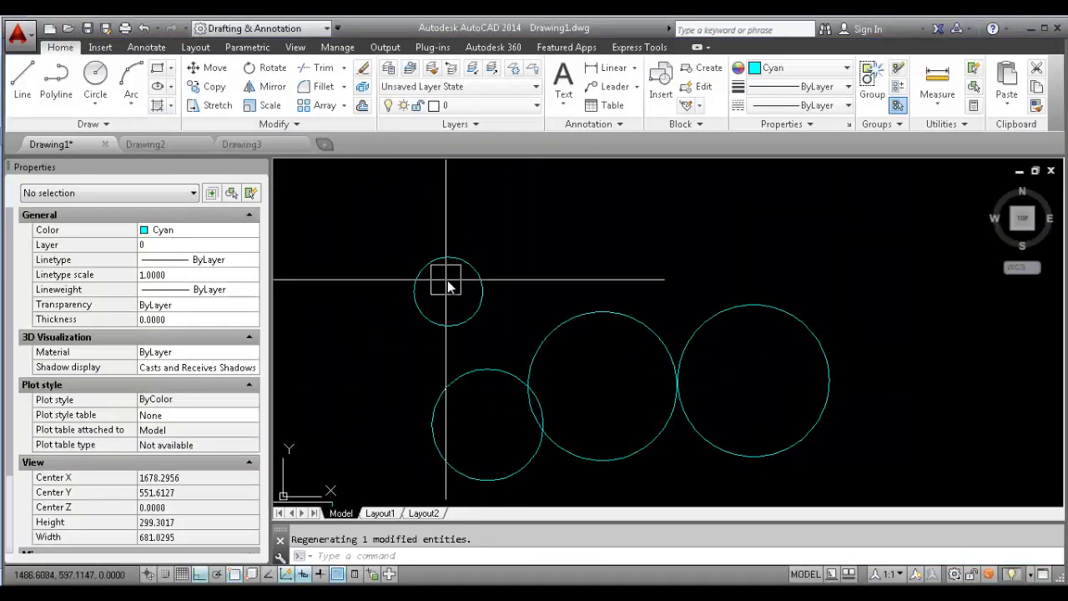
scroll(514, 276, down, 5)
middle_drag(506, 279, 746, 310)
scroll(553, 303, down, 2)
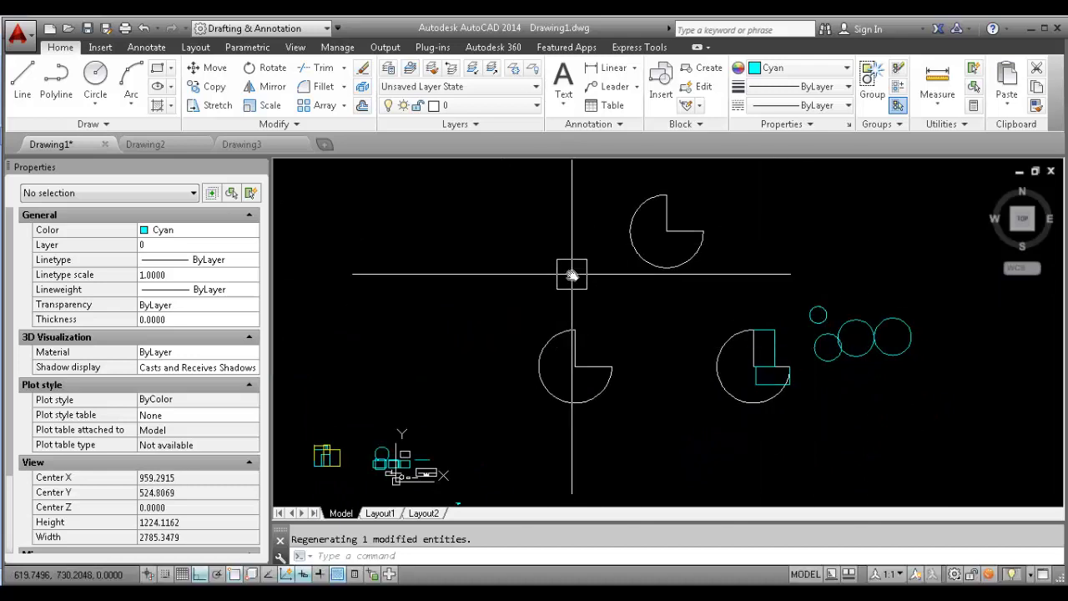
Switch to Drawing2 and turn off its grid
click(135, 145)
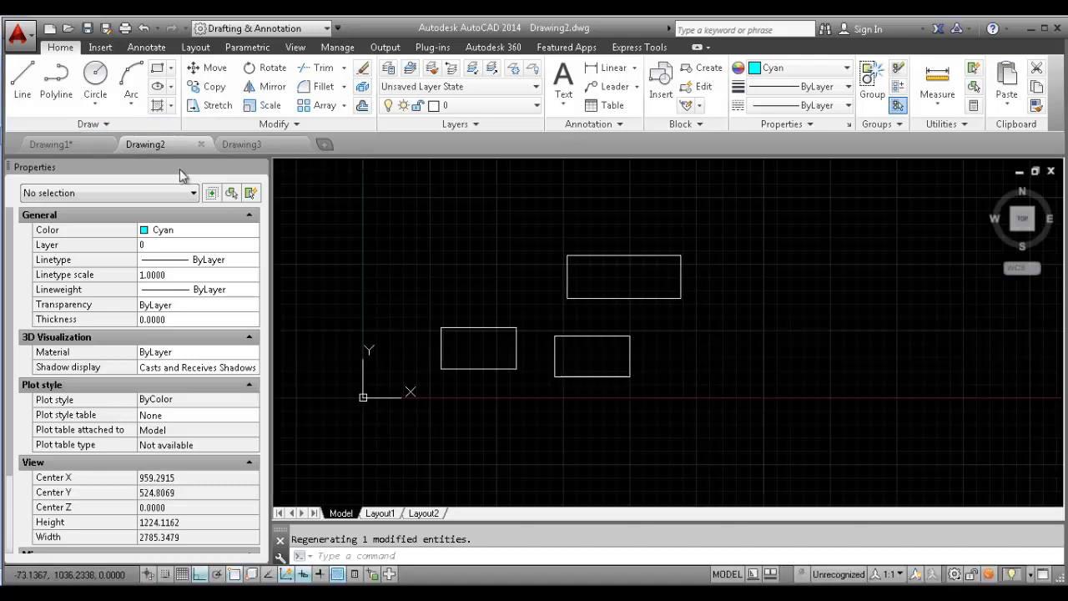
middle_drag(493, 284, 506, 293)
key(F7)
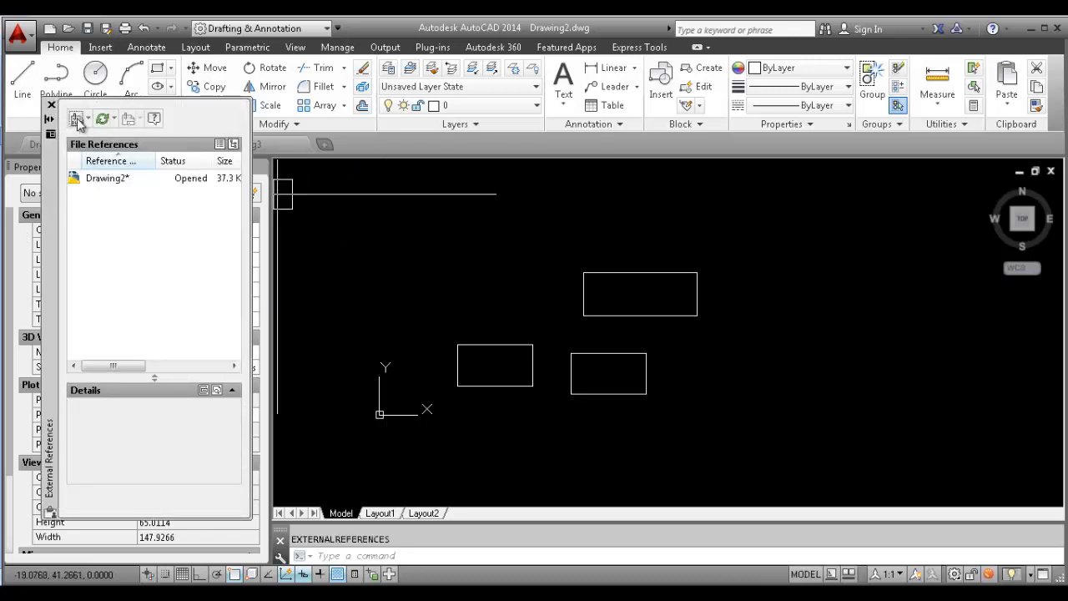
Attach Drawing1.dwg from the Desktop as an external reference at scale 1.00 and place it beside the rectangles in Drawing2
click(76, 120)
click(444, 359)
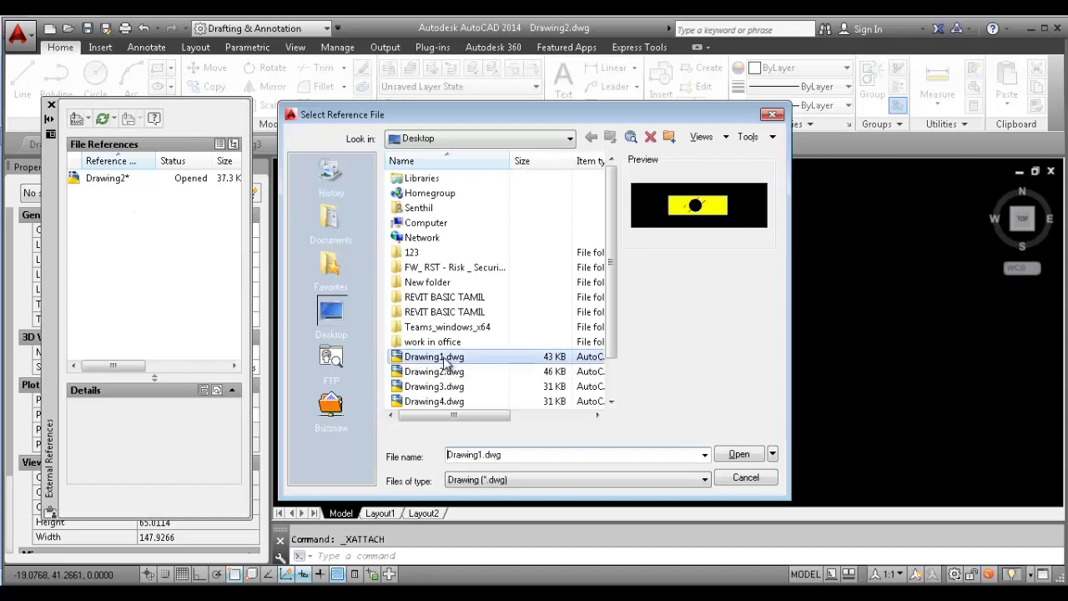
click(739, 454)
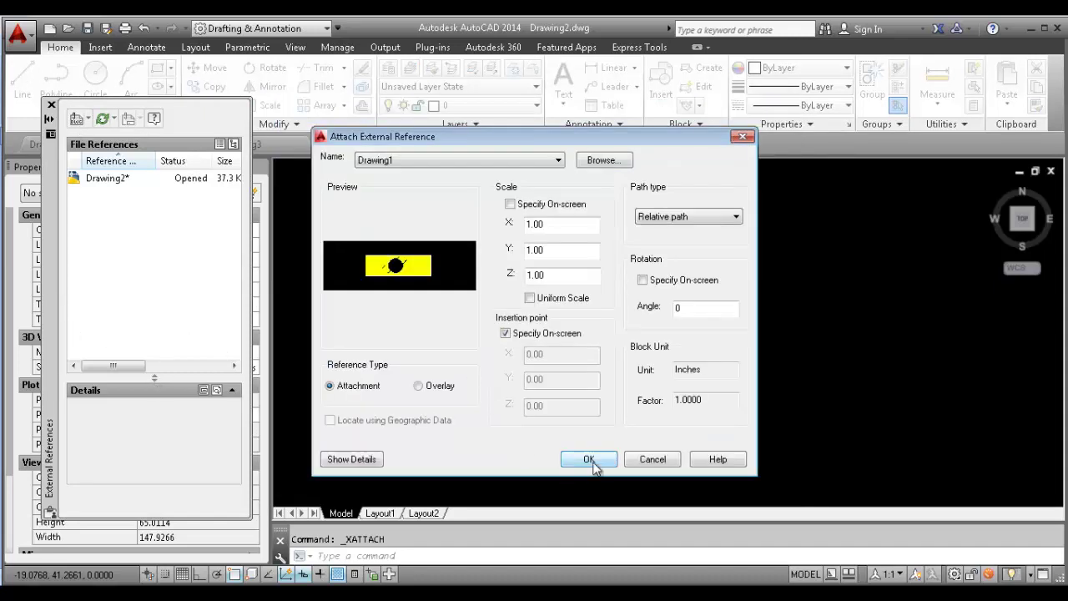
click(591, 460)
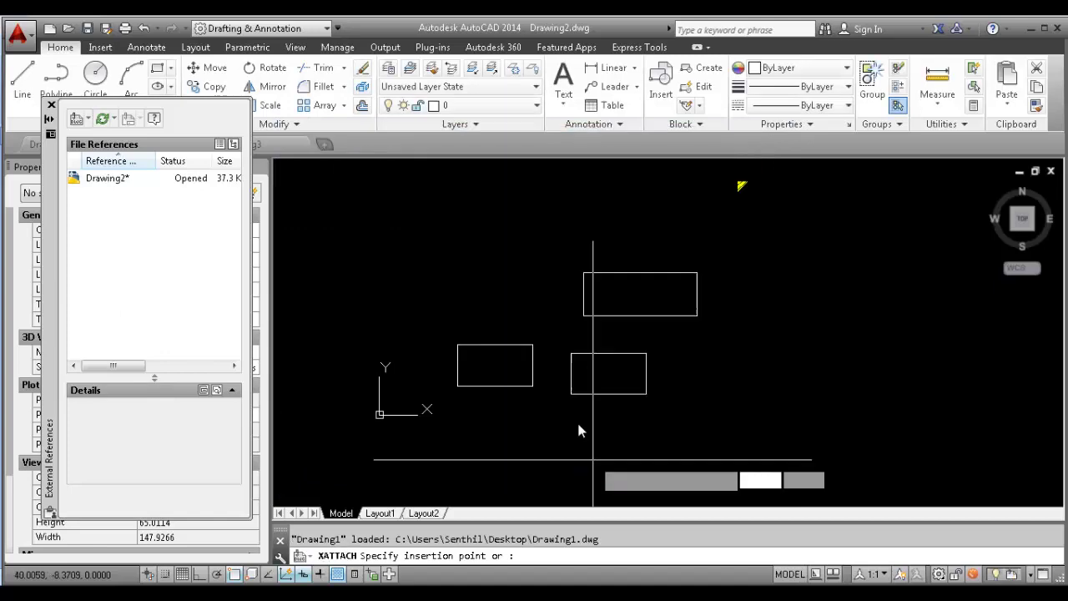
click(698, 425)
middle_drag(773, 389, 638, 426)
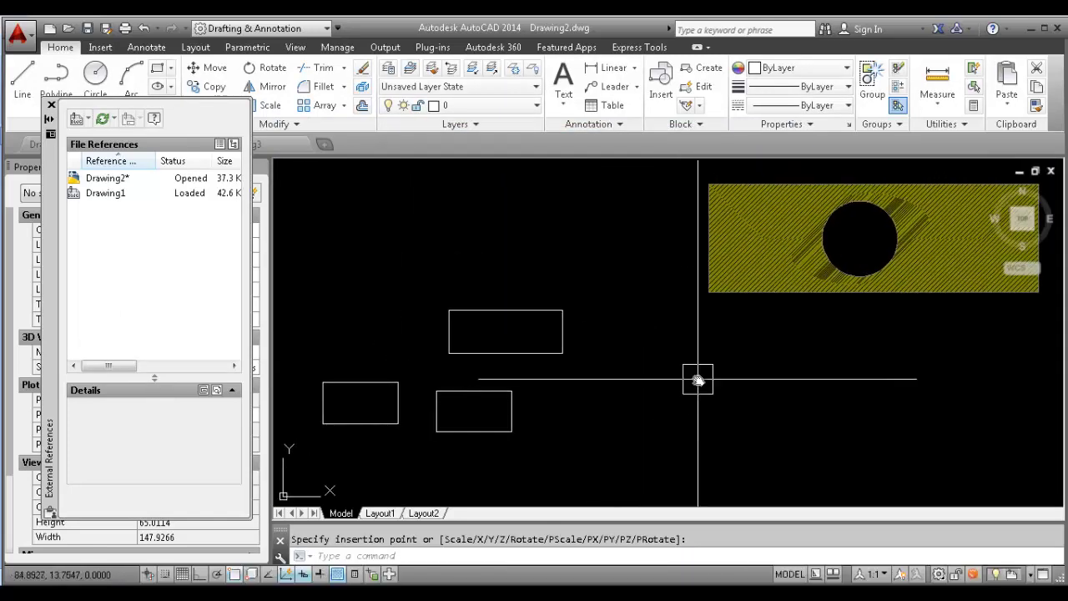
Examine the attached Drawing1 reference by selecting it, then clear the selection and view its hatched rectangle and circle up close
click(770, 266)
click(769, 266)
key(Escape)
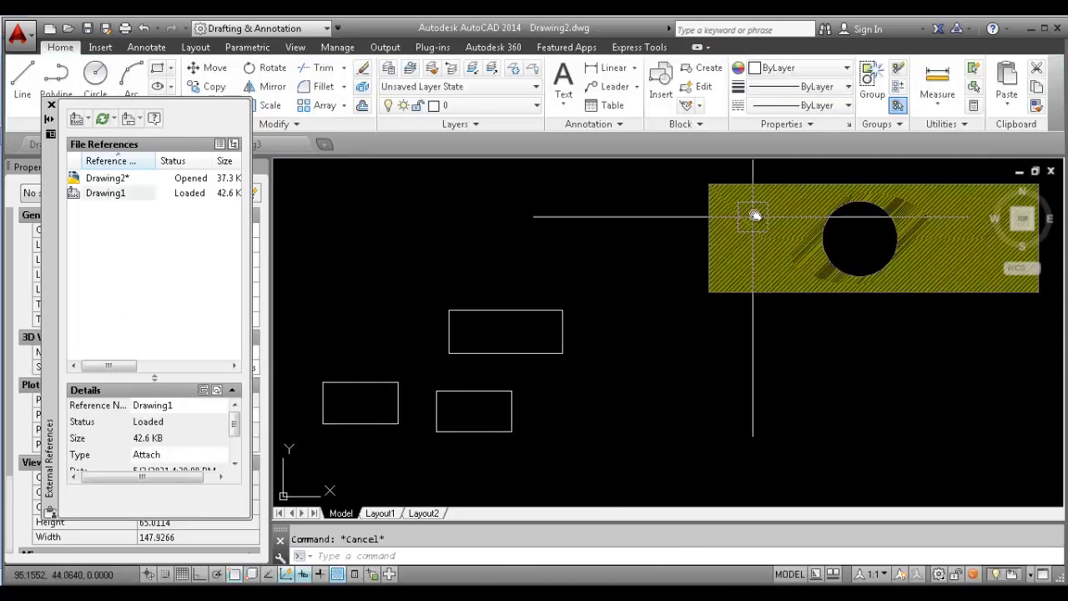
key(Escape)
scroll(804, 238, up, 4)
scroll(898, 242, down, 2)
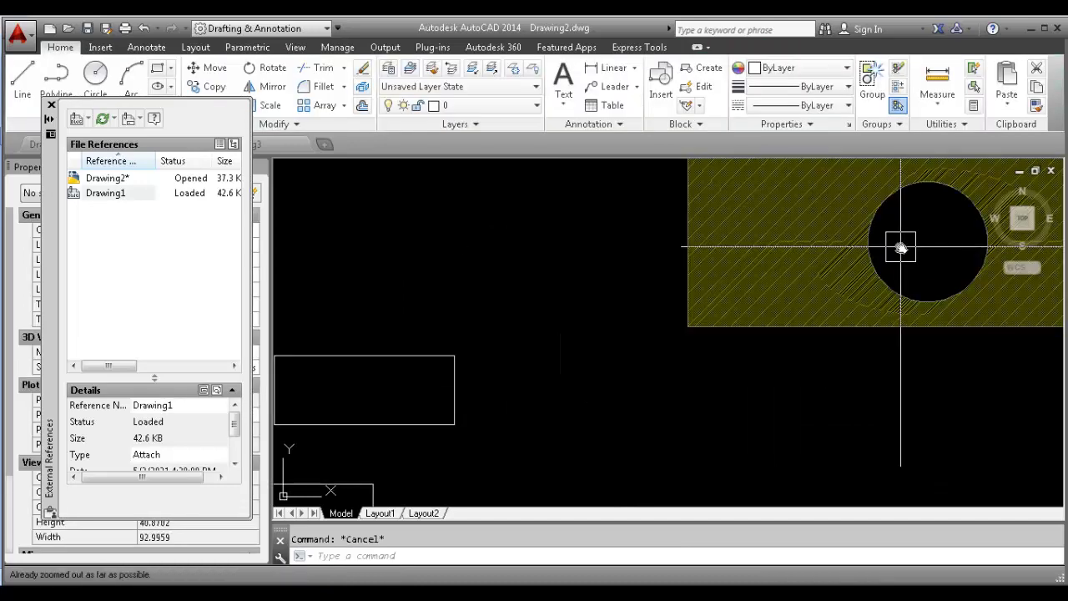
mouse_move(901, 245)
middle_down()
mouse_move(670, 309)
mouse_move(743, 284)
mouse_move(491, 326)
middle_up()
scroll(650, 298, down, 2)
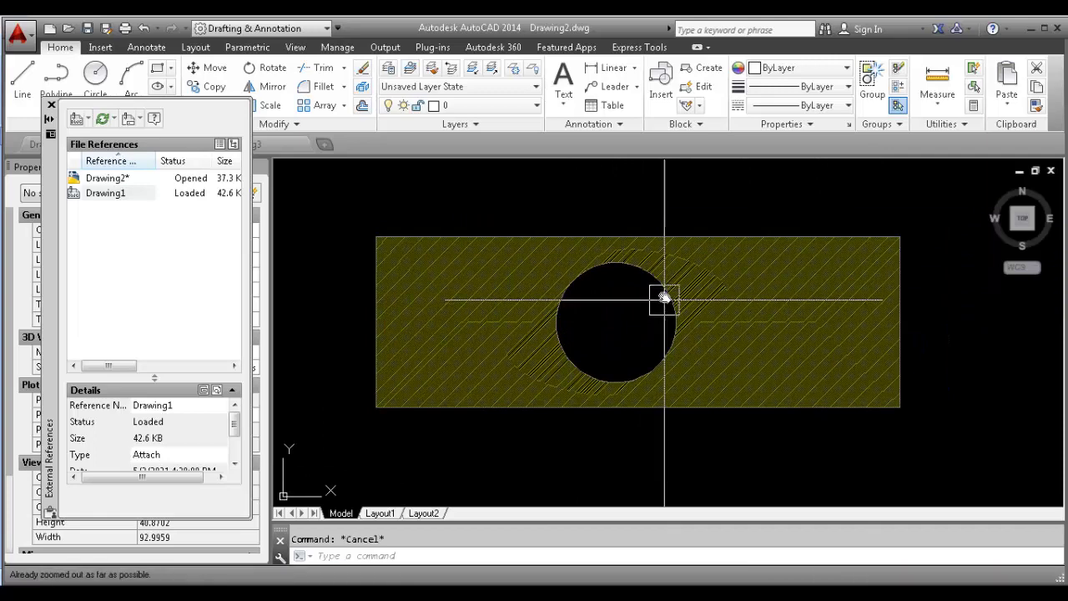
middle_drag(650, 298, 723, 319)
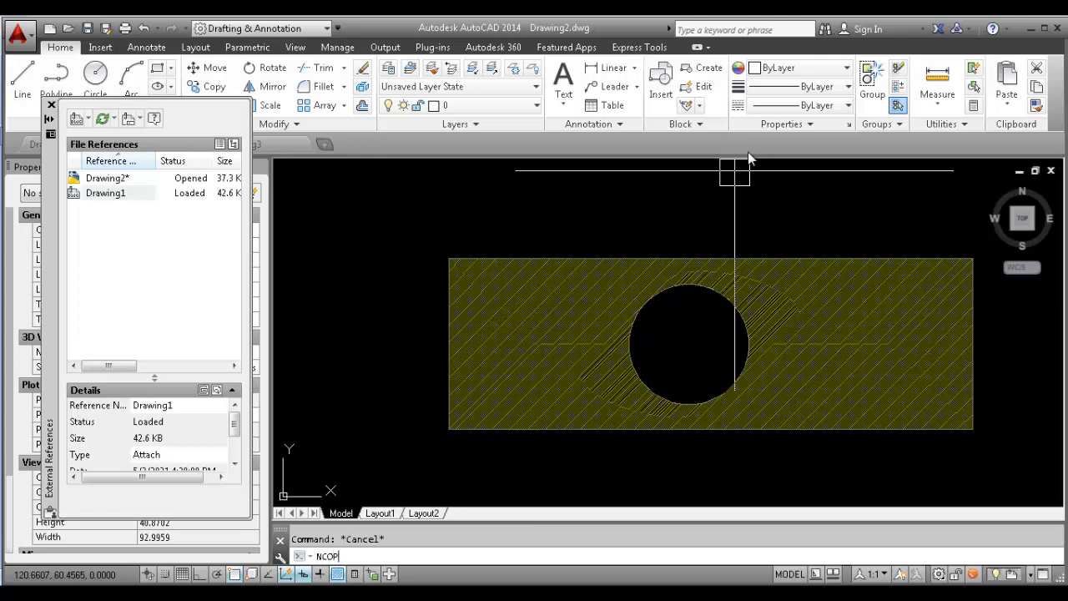
Copy the nested hatch out of the attached Drawing1 reference with NCOPY
text(Y)
key(Return)
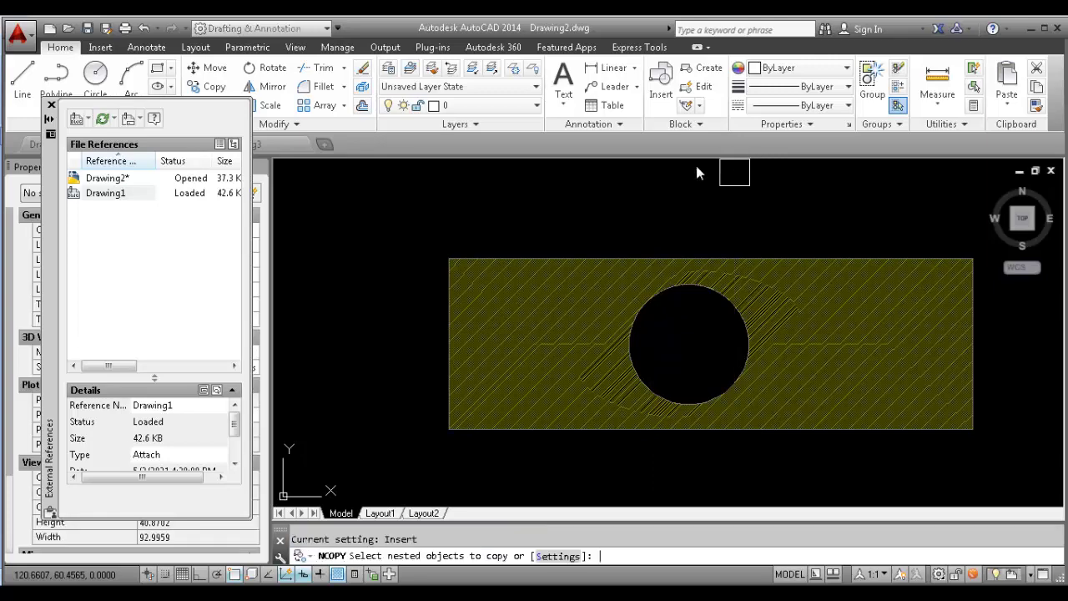
click(822, 388)
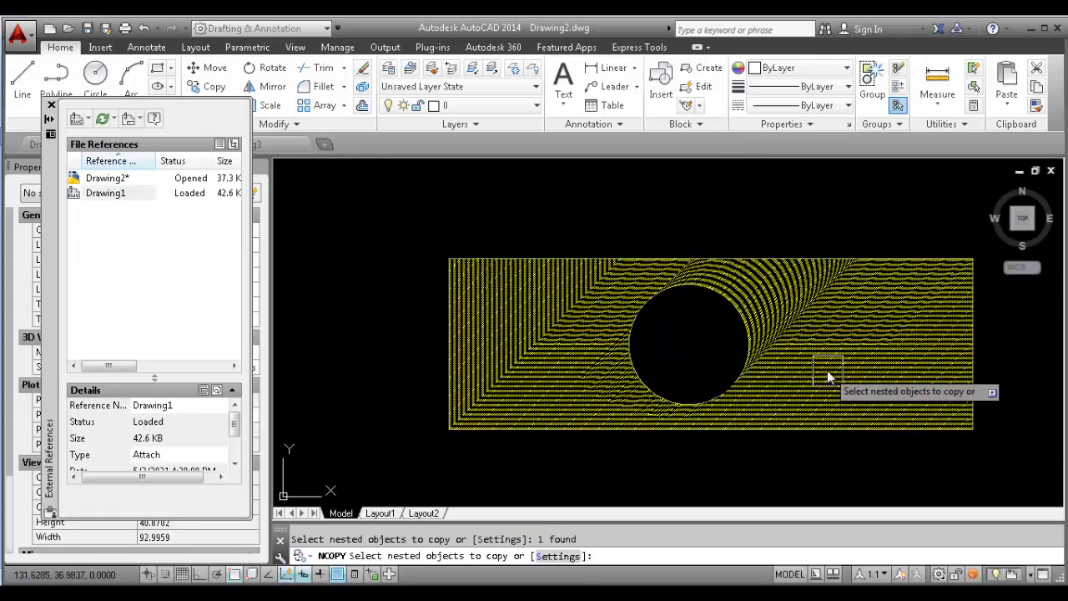
middle_drag(829, 366, 740, 358)
middle_drag(505, 210, 506, 210)
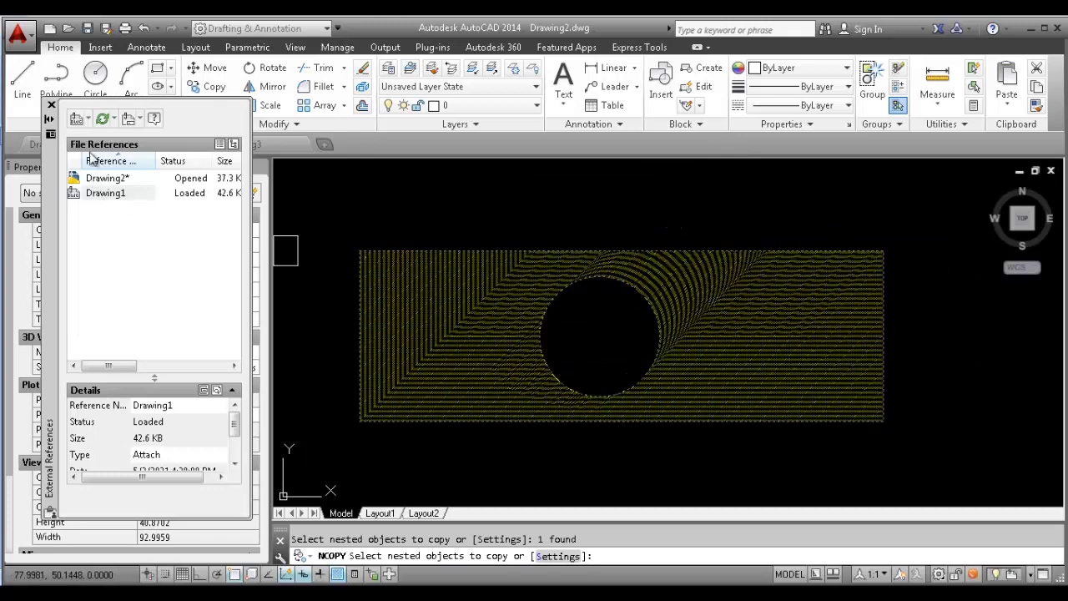
Detach the Drawing1 external reference from Drawing2 and close the list of external references
right_click(205, 191)
click(152, 180)
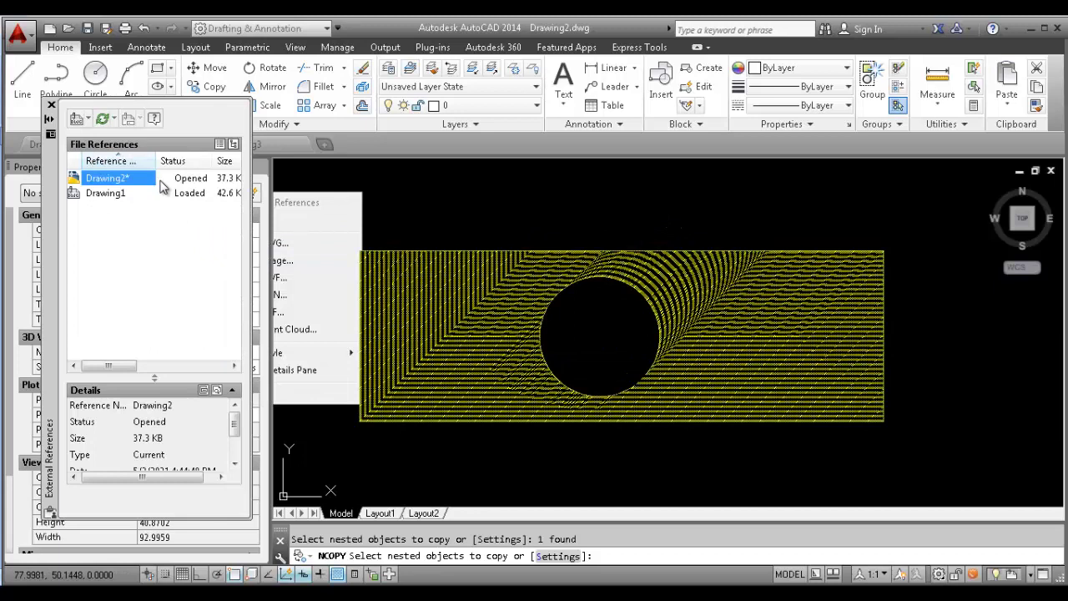
right_click(190, 182)
click(141, 182)
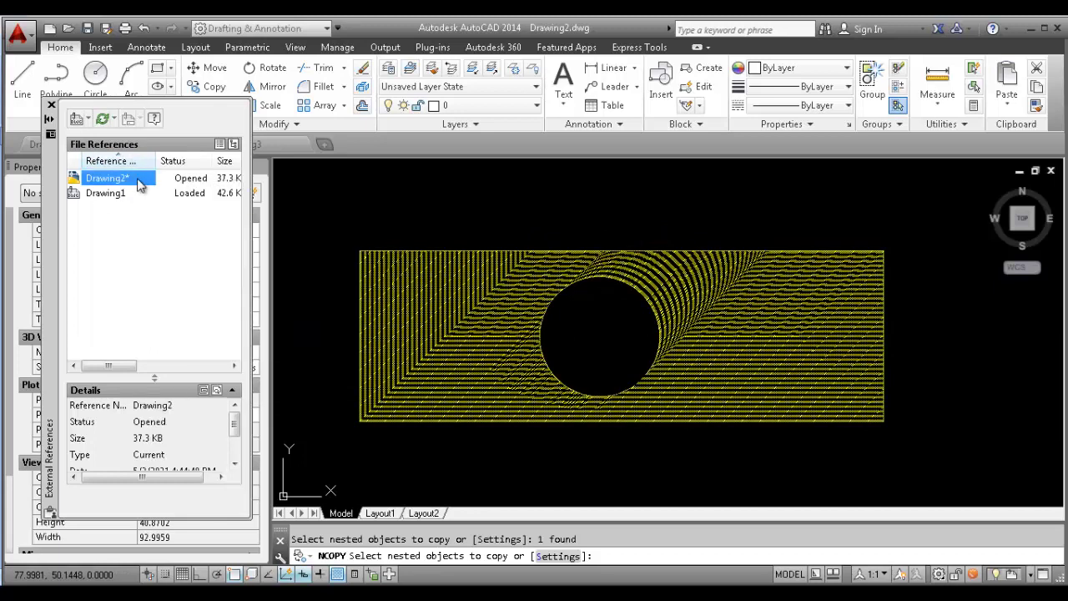
mouse_move(139, 185)
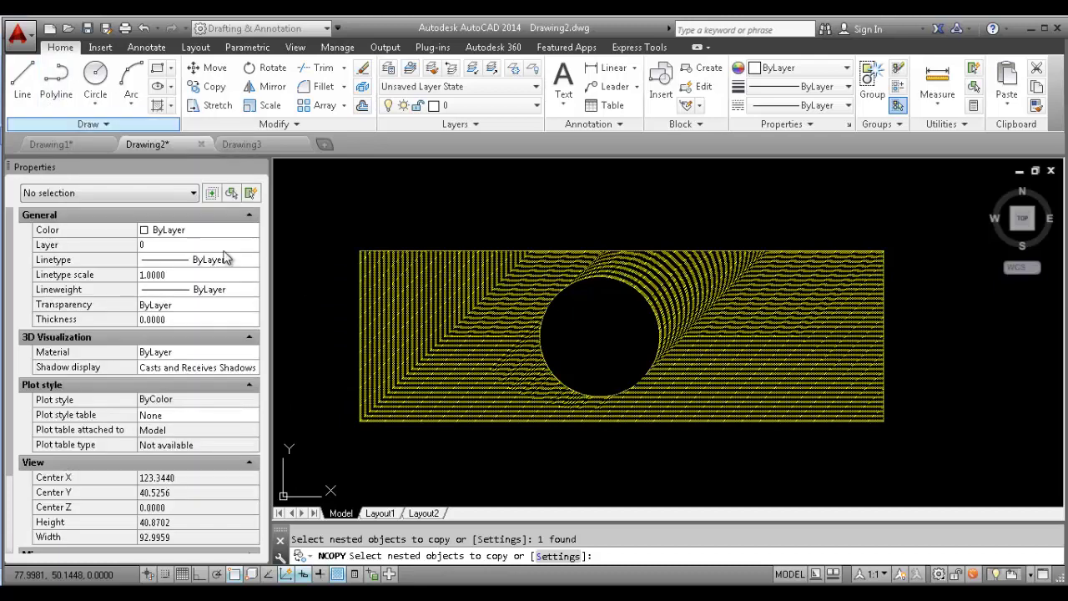
key(Escape)
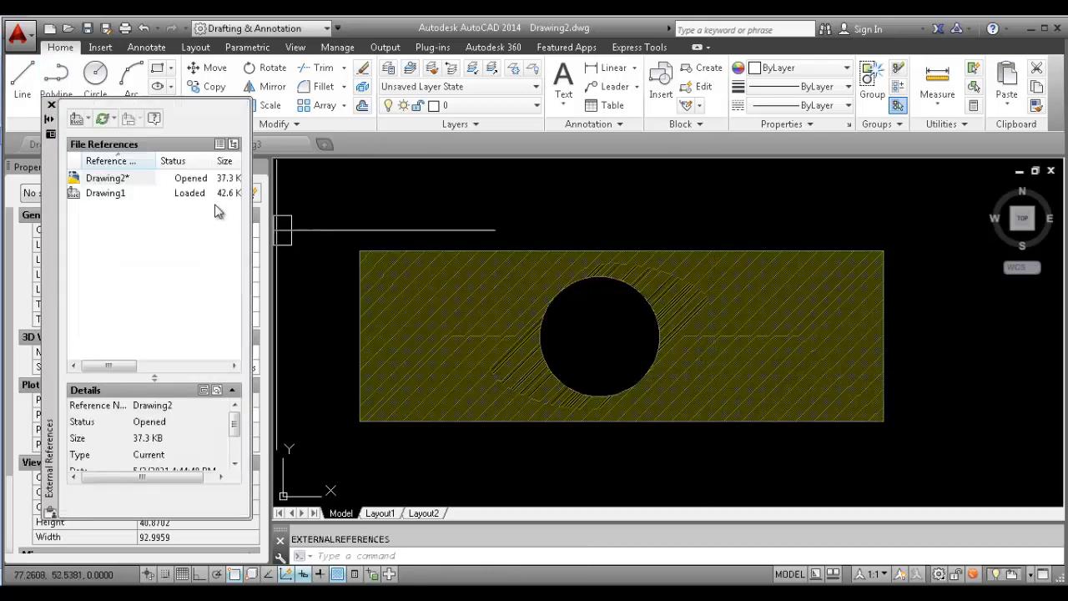
right_click(89, 197)
click(129, 281)
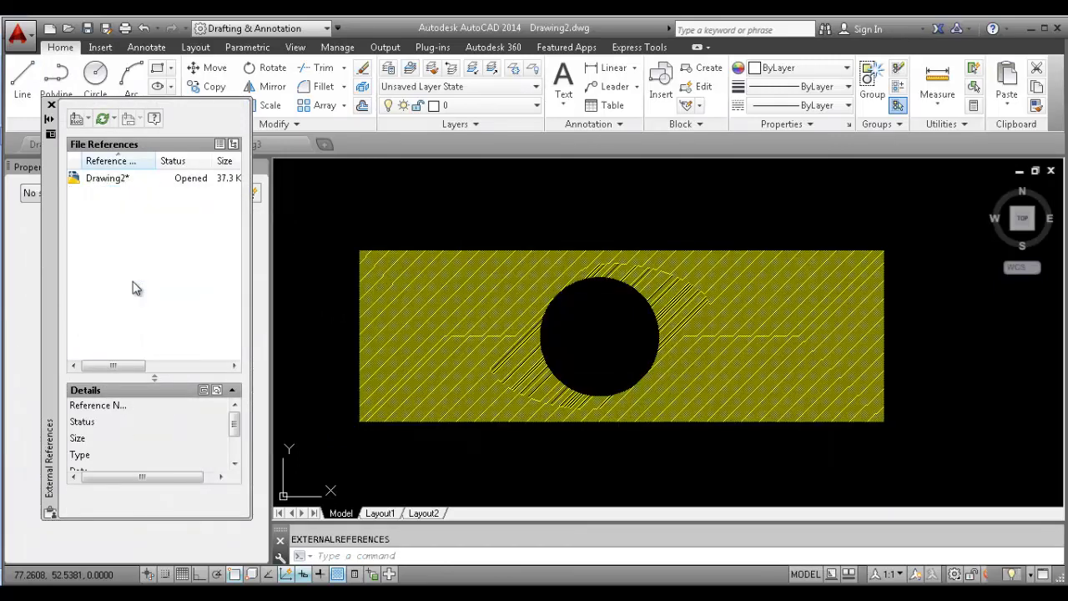
click(51, 106)
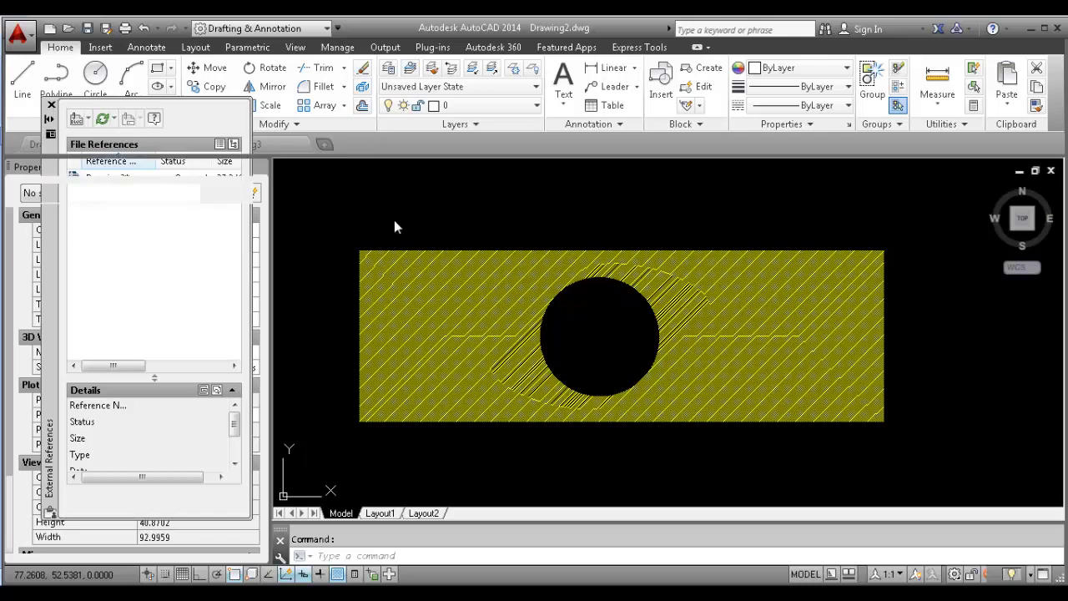
Examine the copied hatch beside the three rectangles, selecting it once and clearing the selection, and view it from near and far
middle_click(1015, 433)
scroll(827, 398, down, 4)
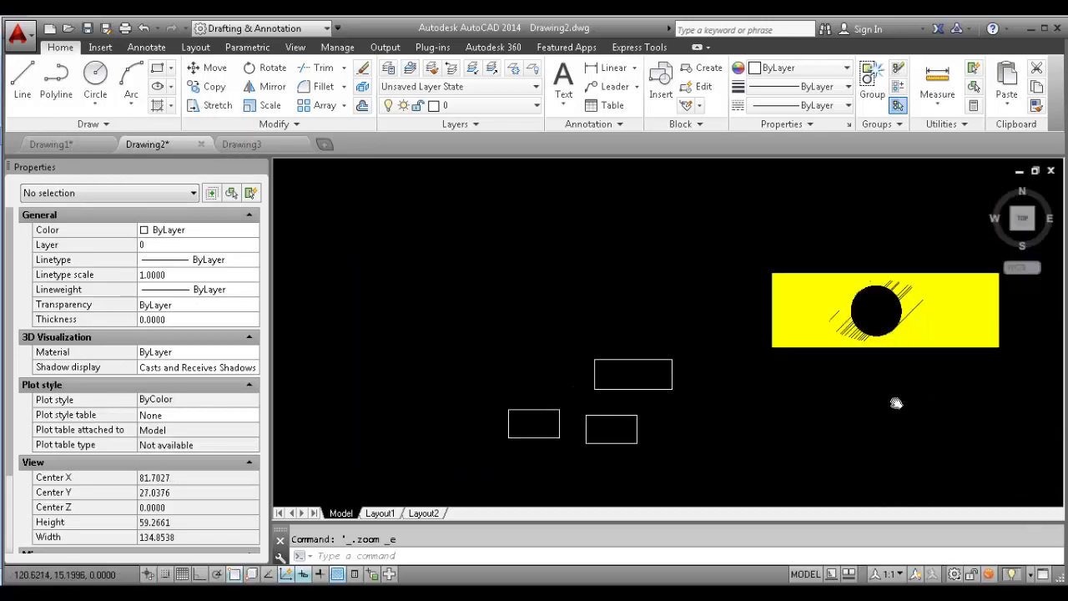
click(819, 340)
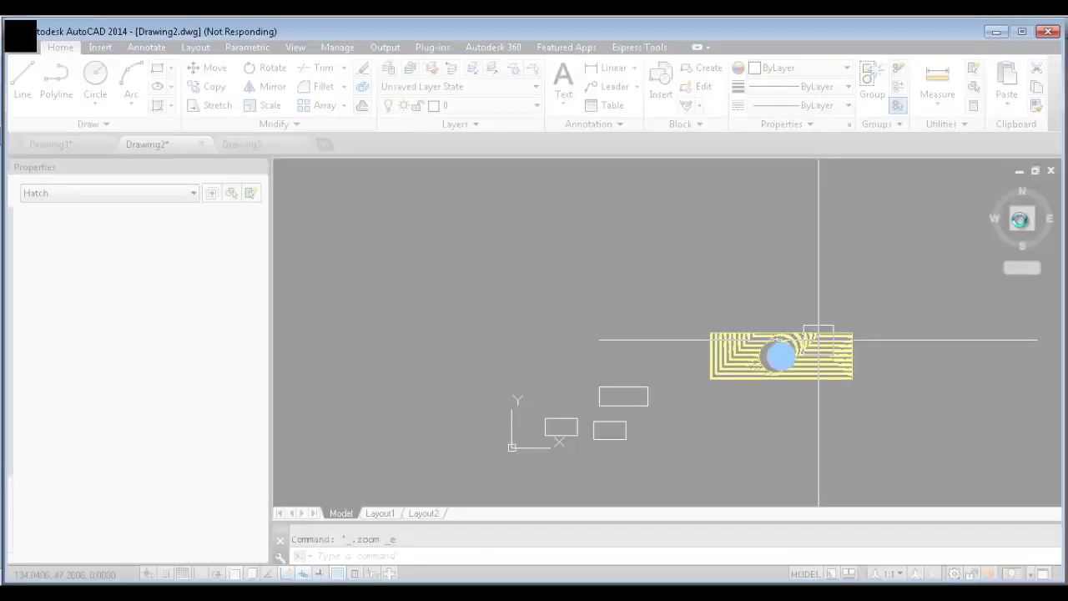
key(Escape)
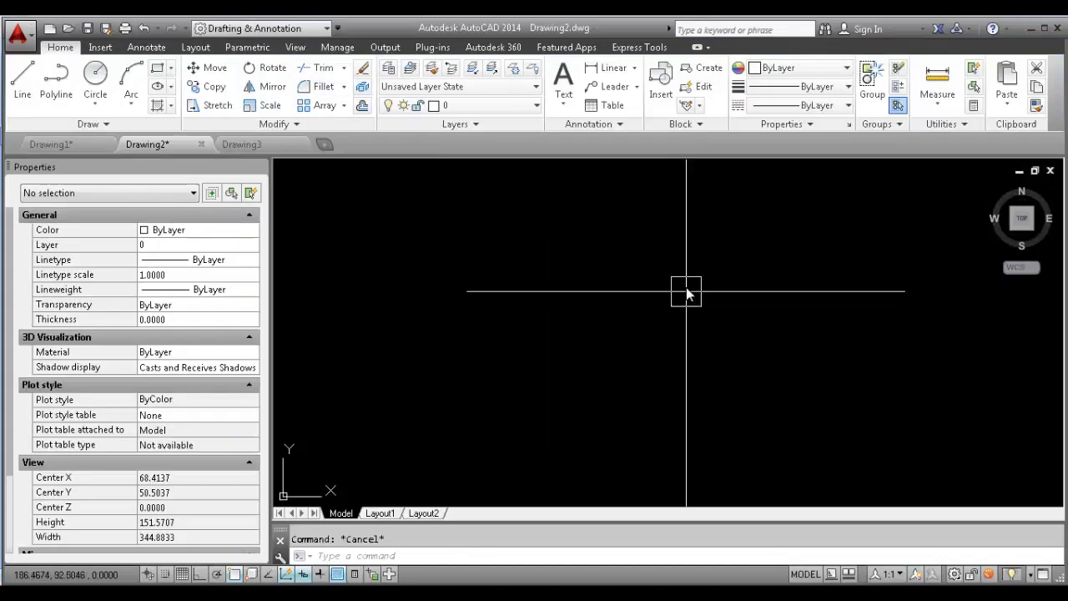
middle_click(686, 278)
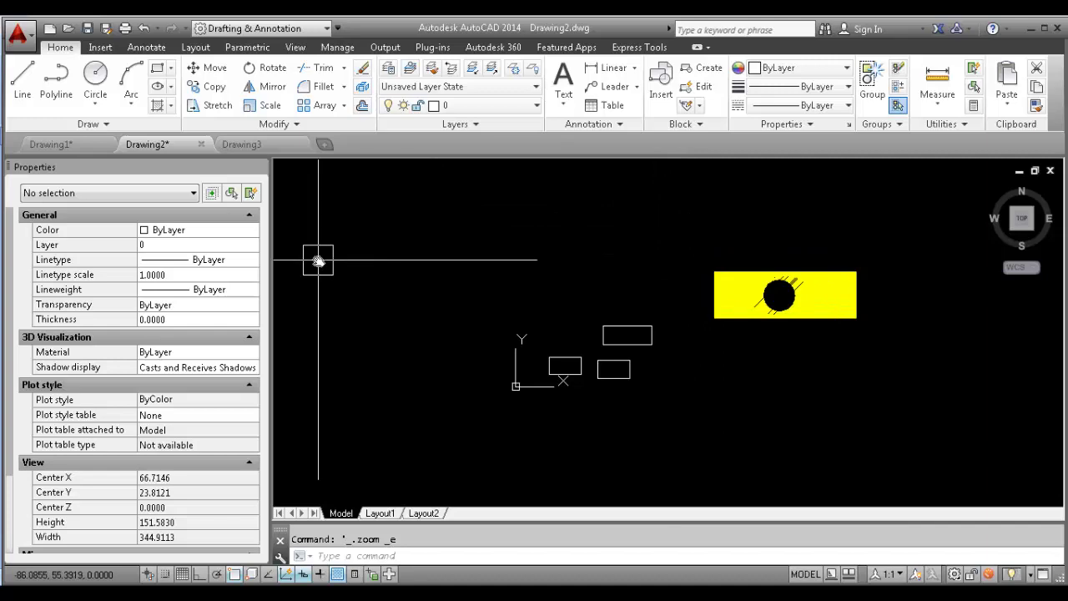
scroll(841, 288, up, 2)
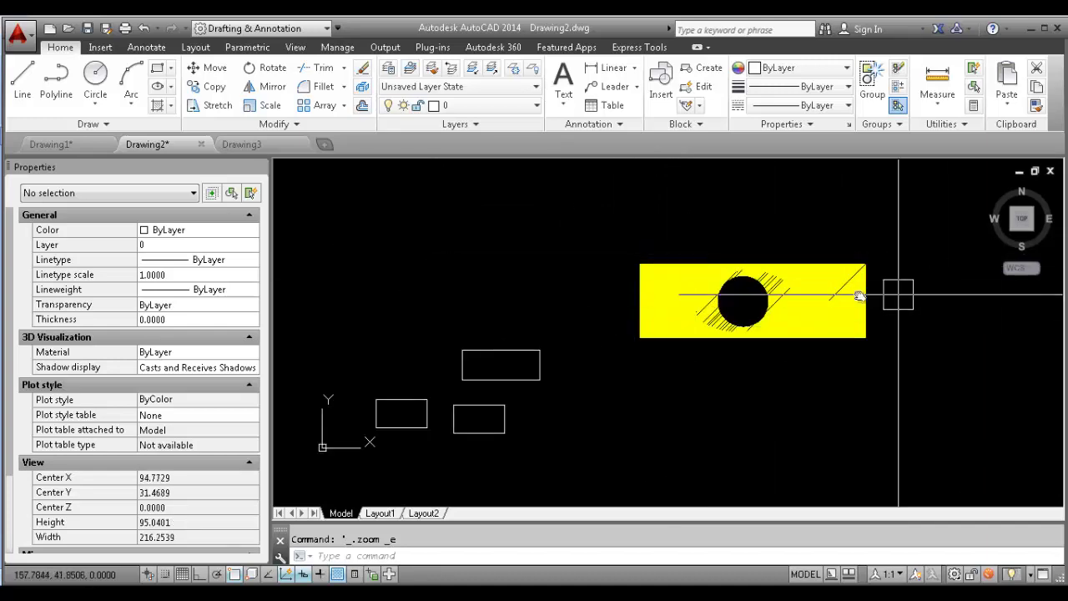
scroll(834, 248, up, 5)
scroll(832, 248, down, 3)
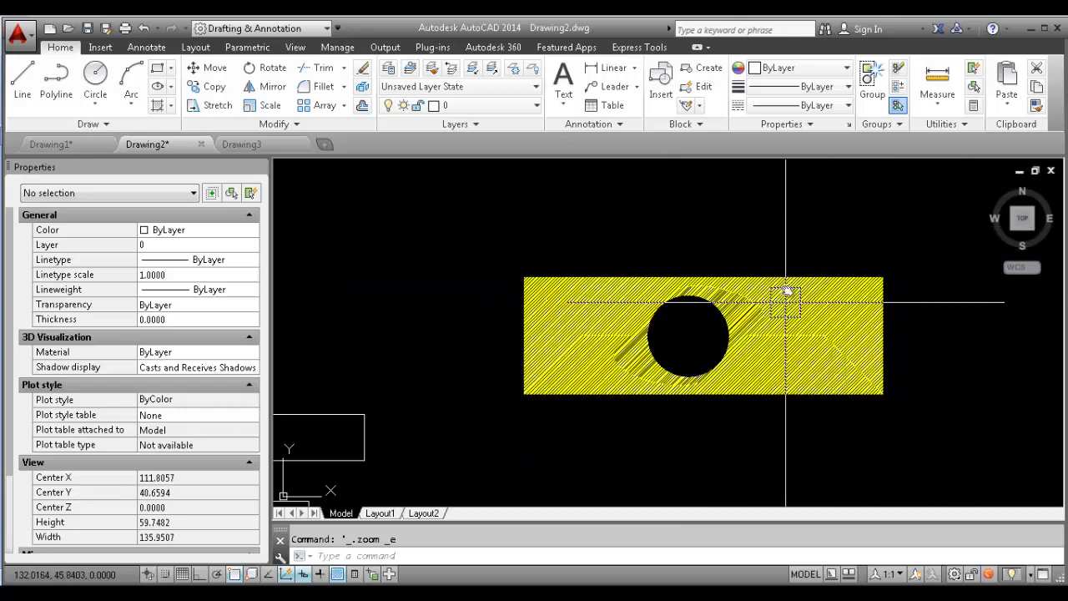
scroll(789, 280, up, 3)
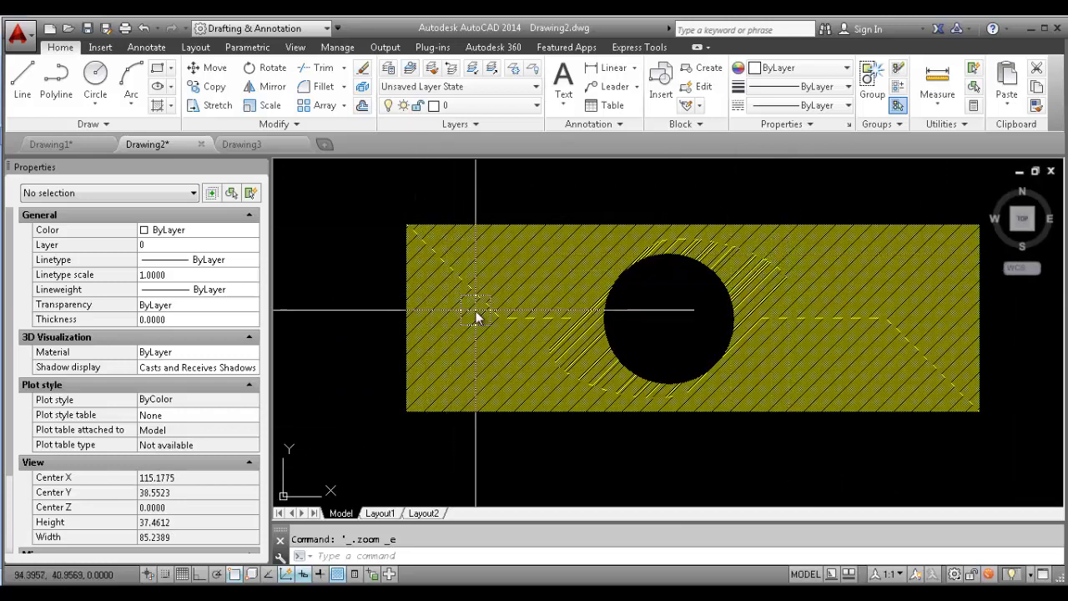
scroll(501, 315, down, 2)
scroll(691, 332, up, 2)
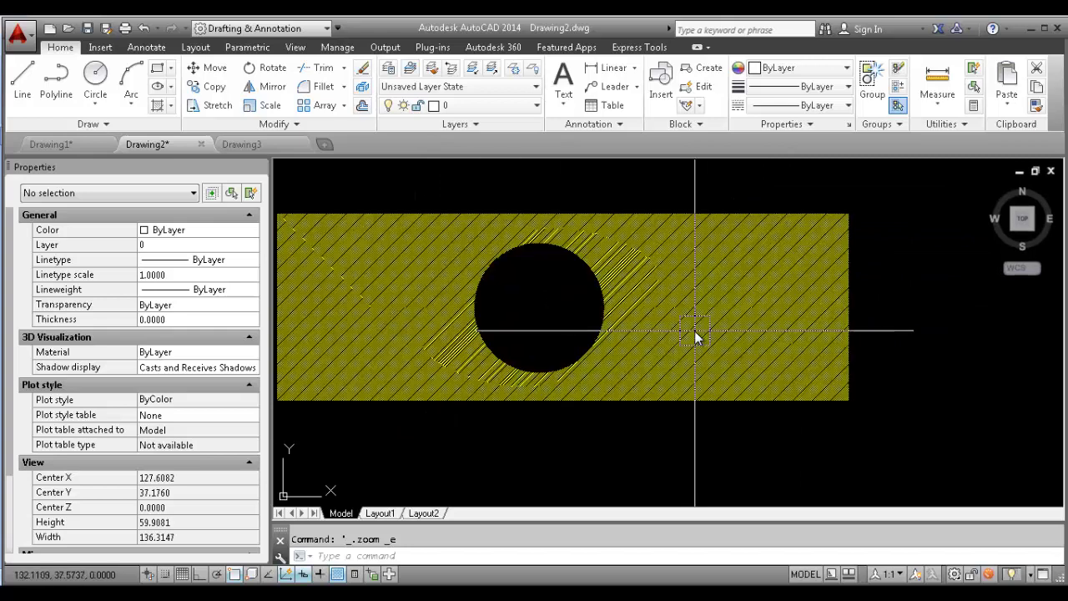
scroll(707, 294, down, 4)
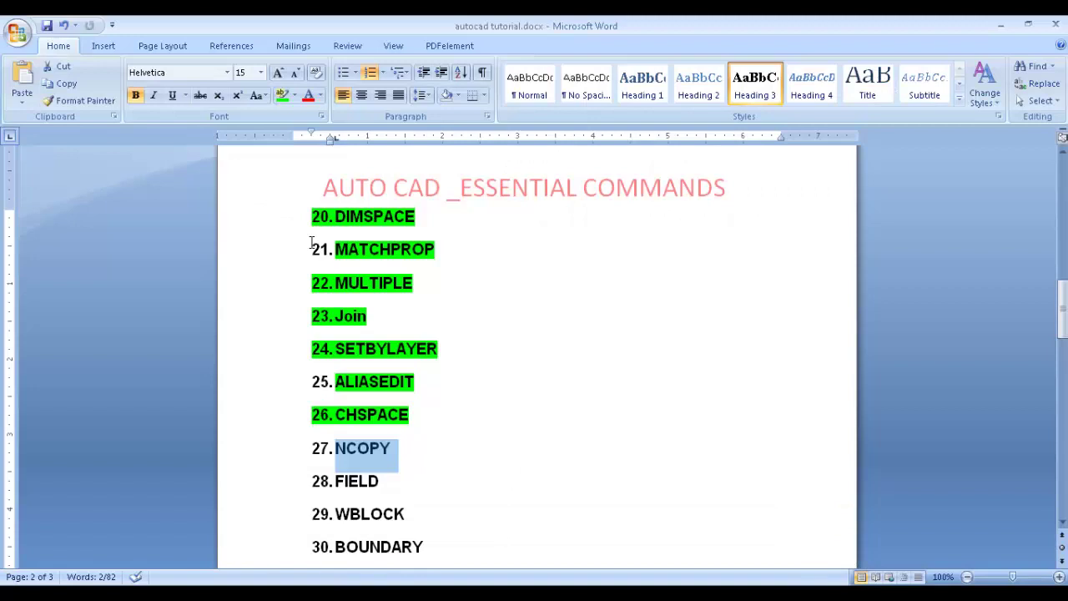
Highlight NCOPY in green in the Word command list, move on to FIELD, and switch back to Drawing1 in AutoCAD
click(282, 95)
scroll(372, 399, down, 2)
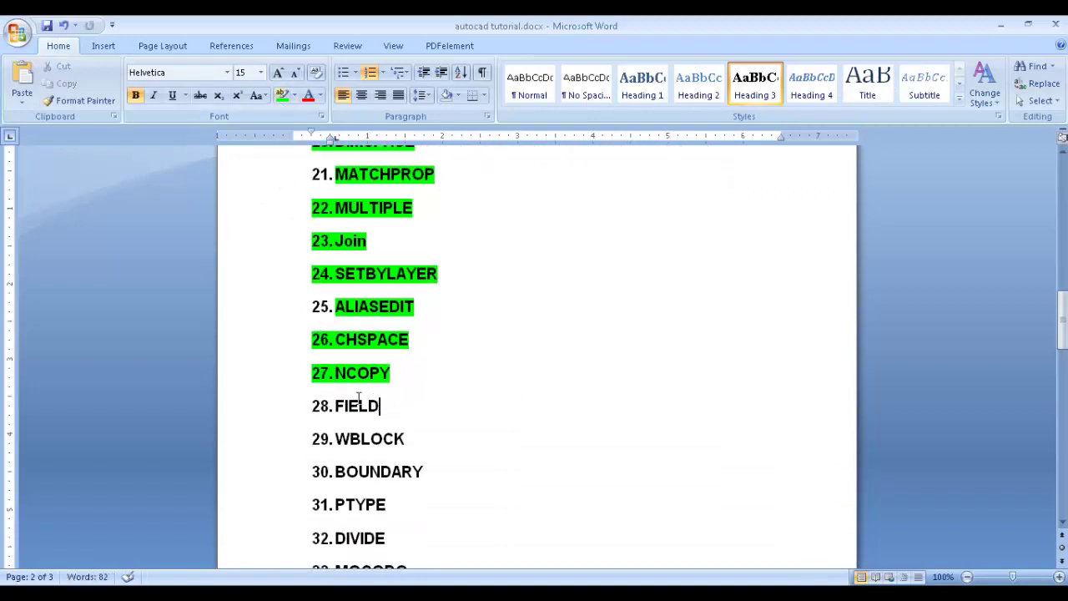
drag(337, 373, 348, 404)
click(380, 407)
click(840, 593)
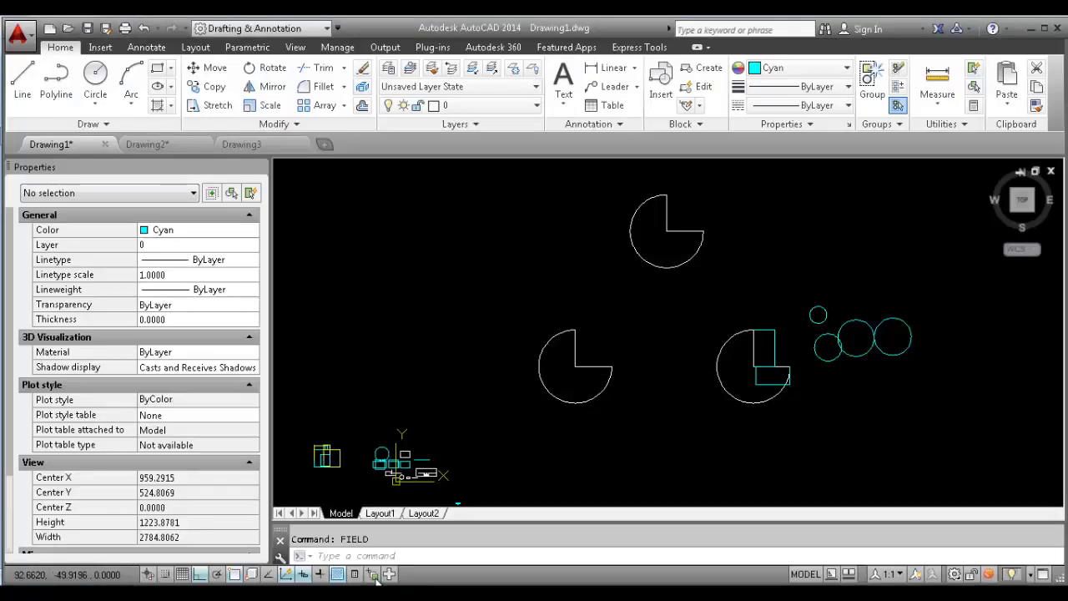
click(380, 593)
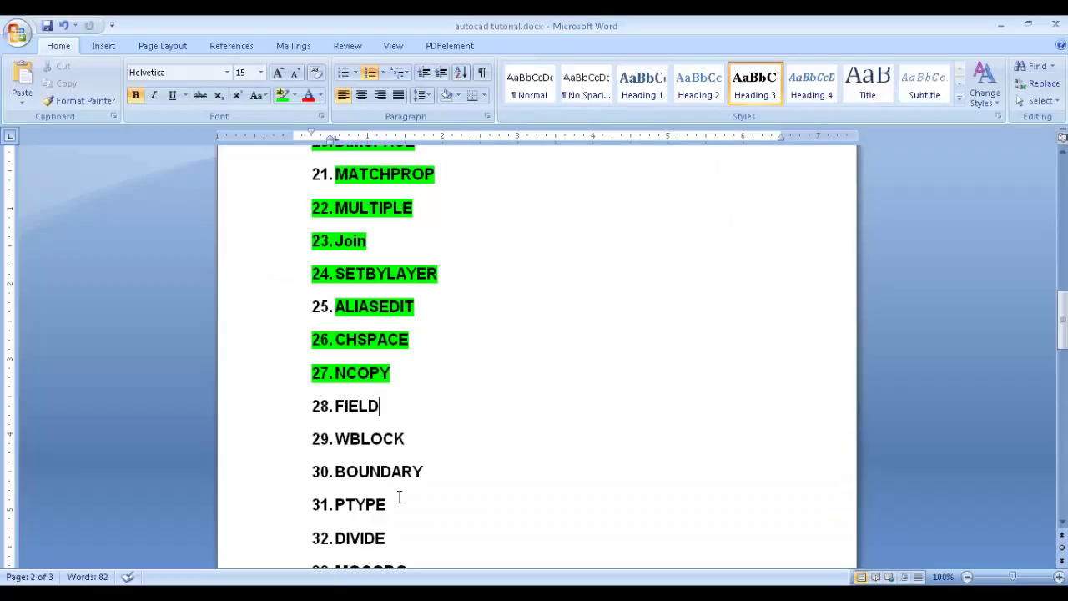
key(alt+Tab)
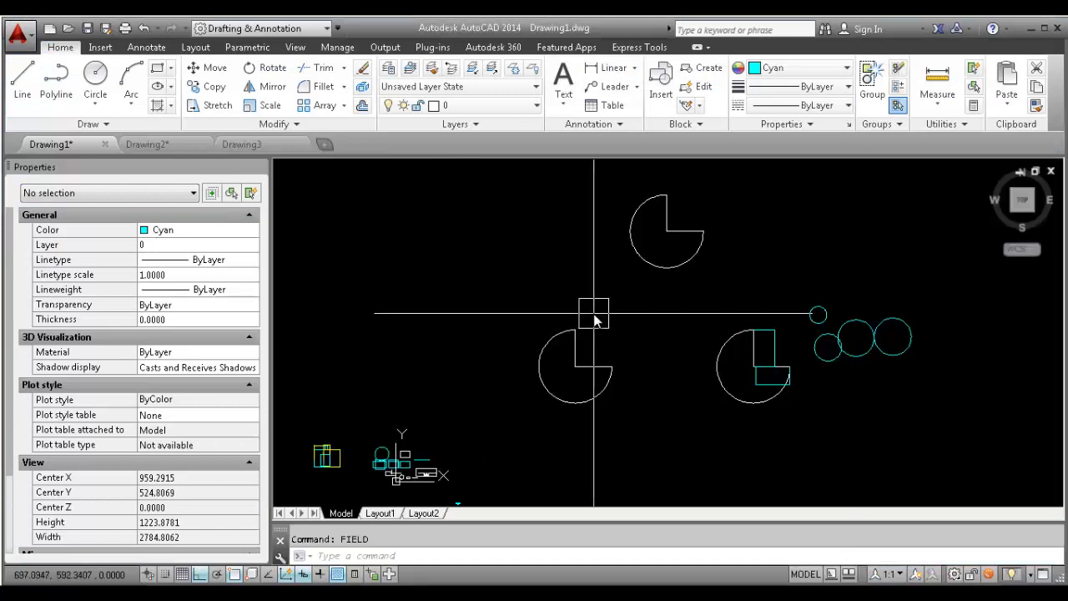
Draw a nearly square rectangle in the empty area beside the three-quarter circle shapes, leaving nothing selected
middle_drag(597, 287, 668, 326)
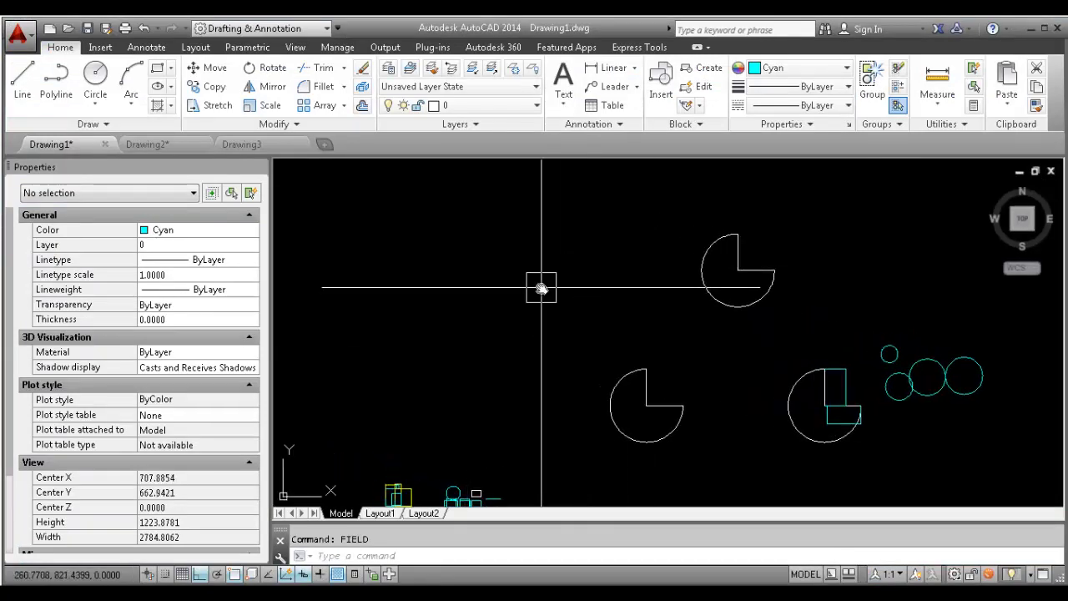
text(REC)
key(Return)
click(344, 219)
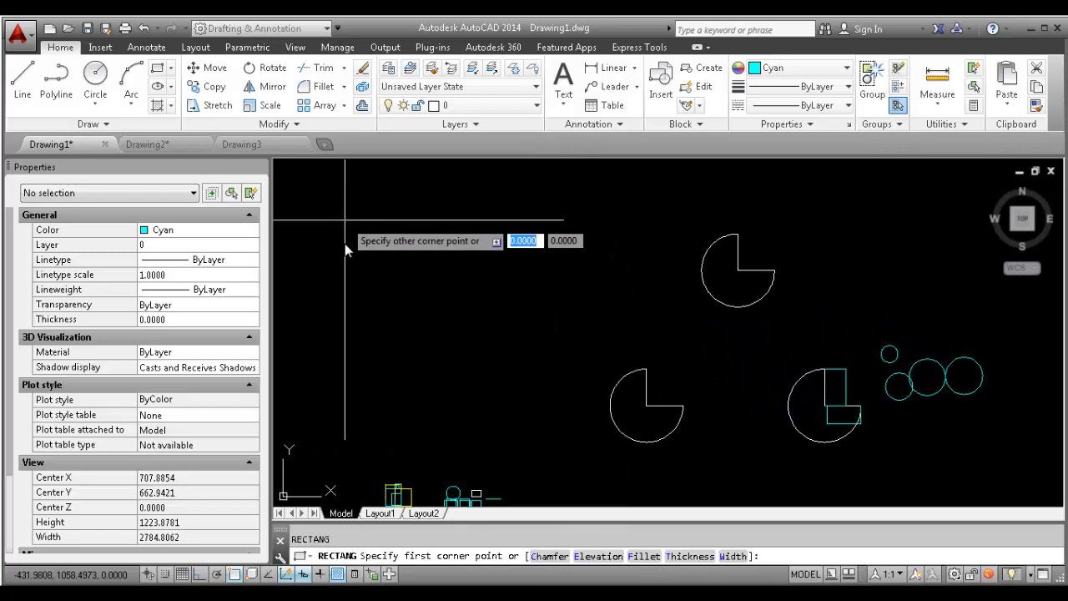
click(506, 378)
click(659, 388)
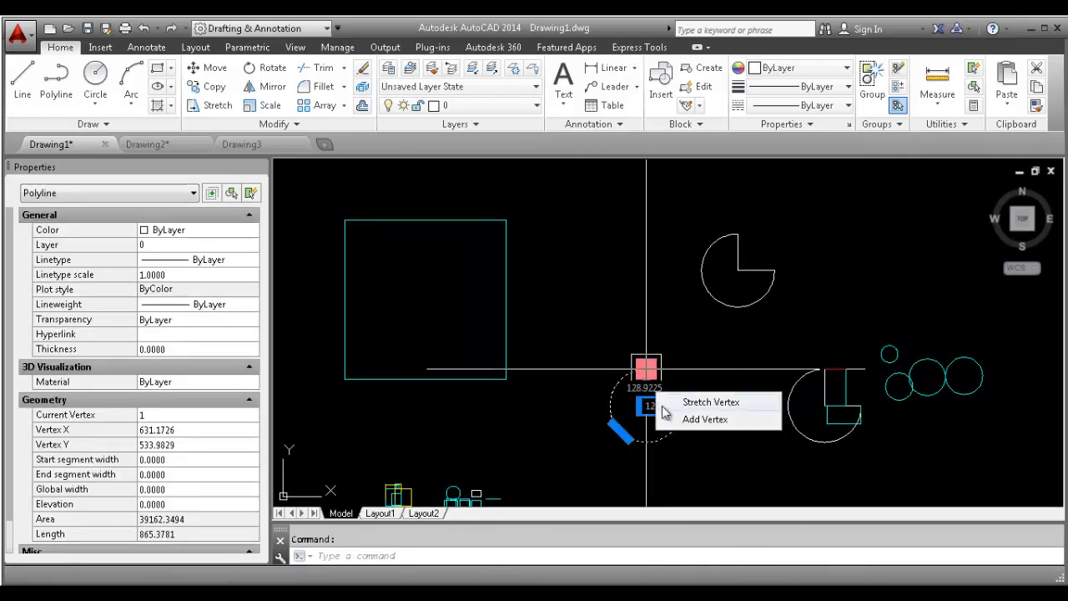
middle_drag(554, 328, 629, 270)
key(Escape)
Draw a vertical line from the midpoint of the new rectangle's upper edge to its lower edge, dividing it in half
middle_drag(495, 285, 505, 329)
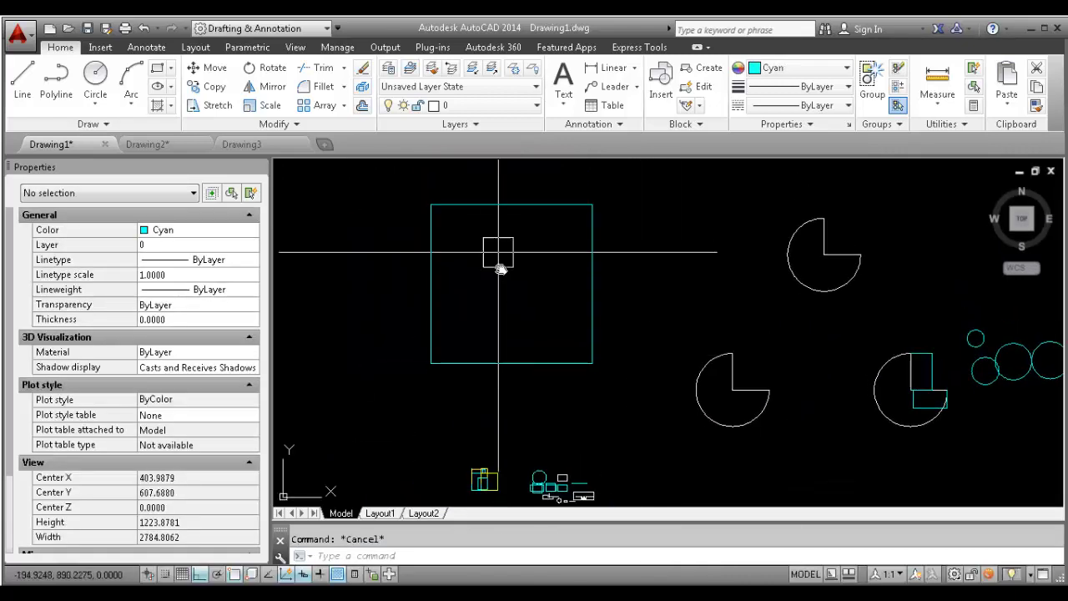
middle_drag(501, 263, 502, 273)
text(L)
key(Return)
click(512, 214)
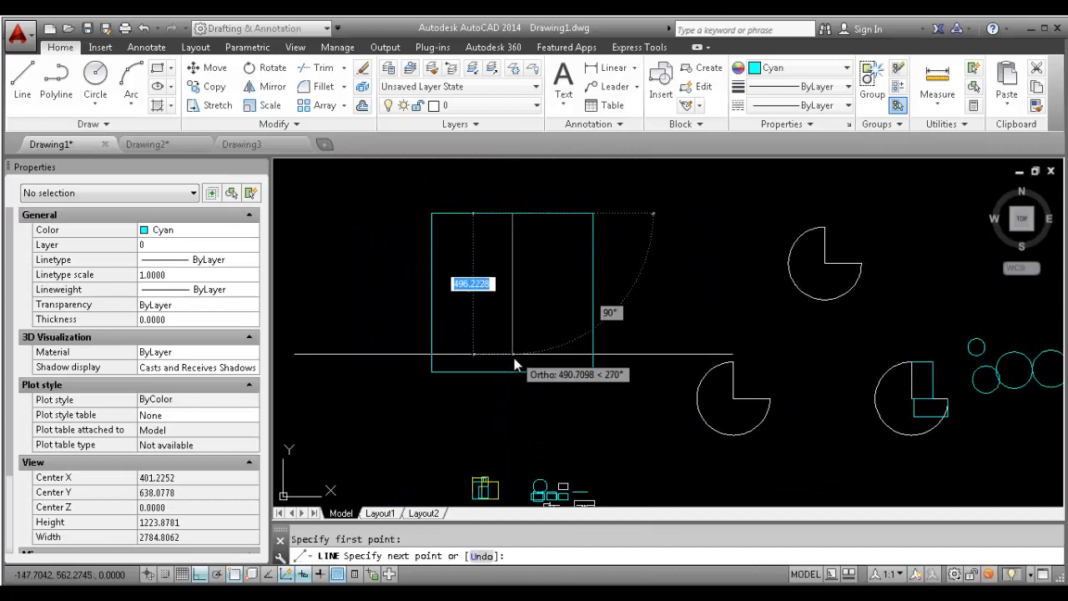
key(Escape)
Insert a Date field in the format MMM. d, yy on the rectangle's vertical dividing line near its upper edge
scroll(517, 367, up, 4)
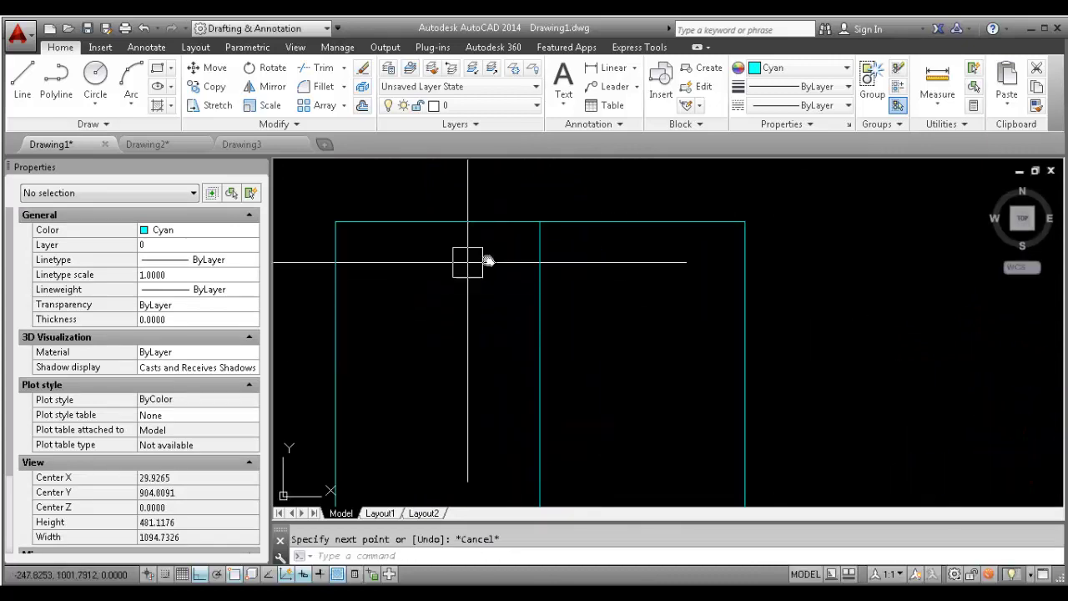
mouse_move(559, 263)
middle_down()
mouse_move(507, 267)
mouse_move(515, 273)
middle_up()
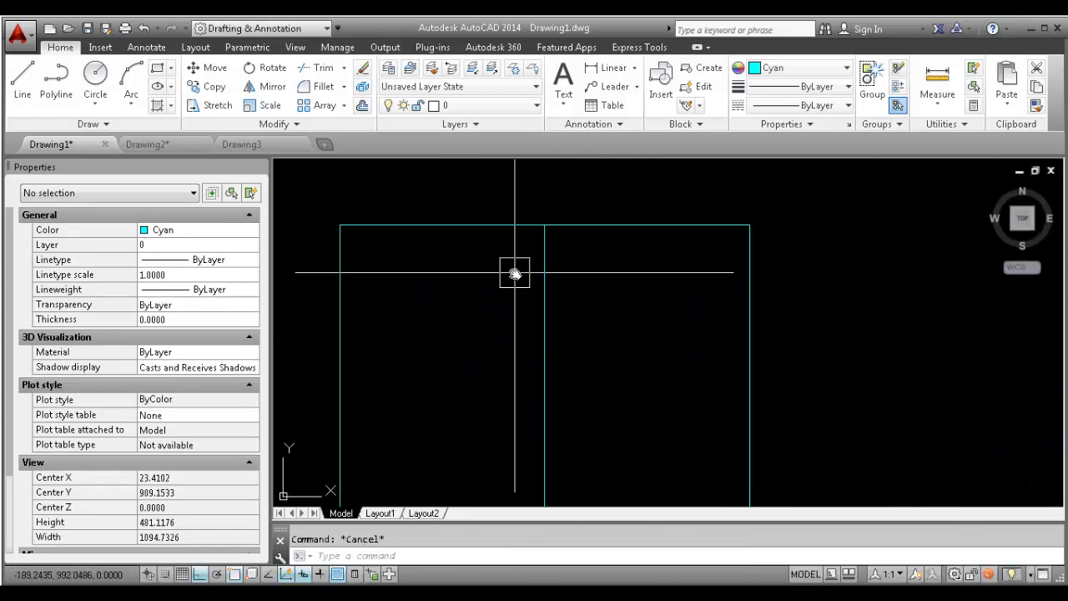
text(F)
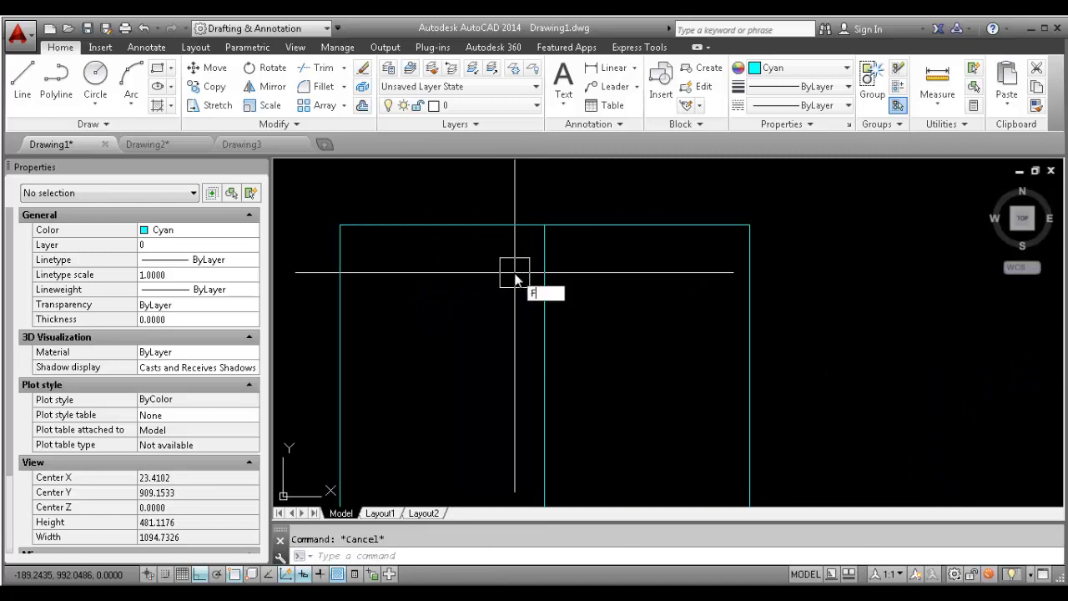
text(IELD)
key(Return)
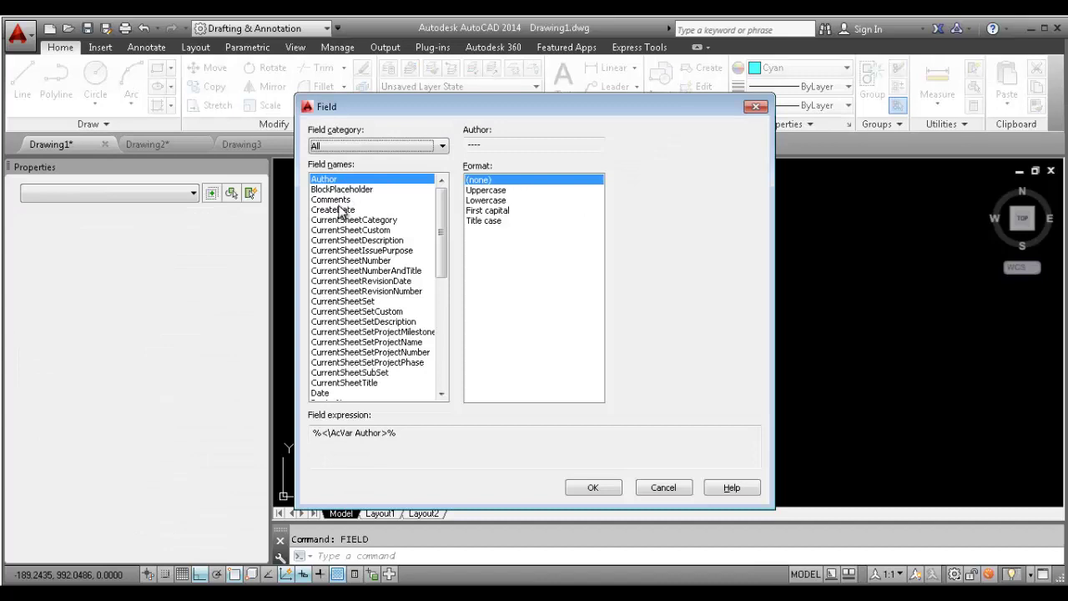
click(367, 300)
click(322, 392)
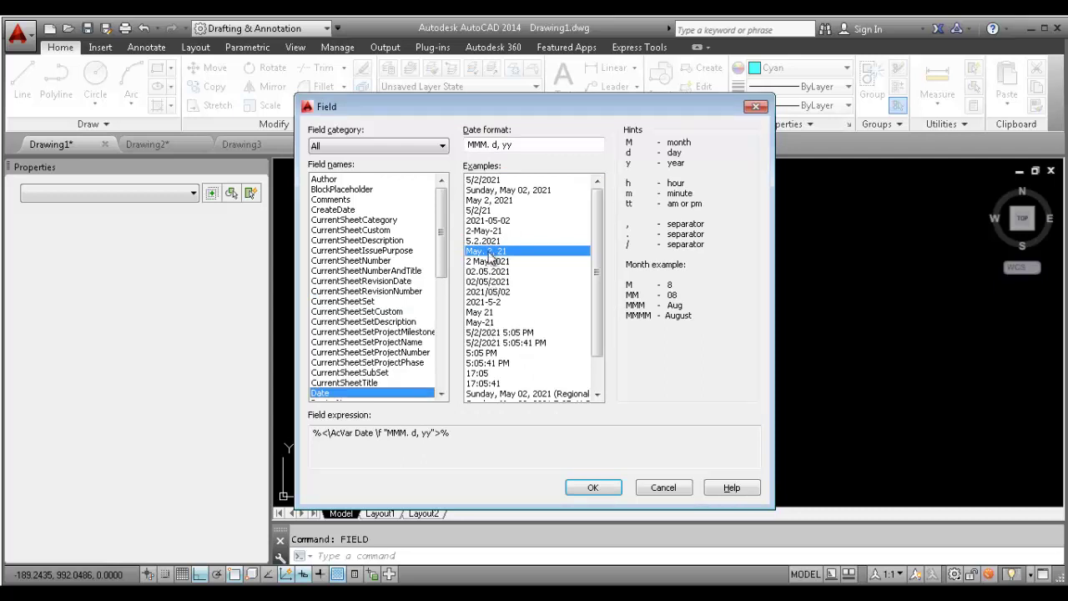
click(593, 488)
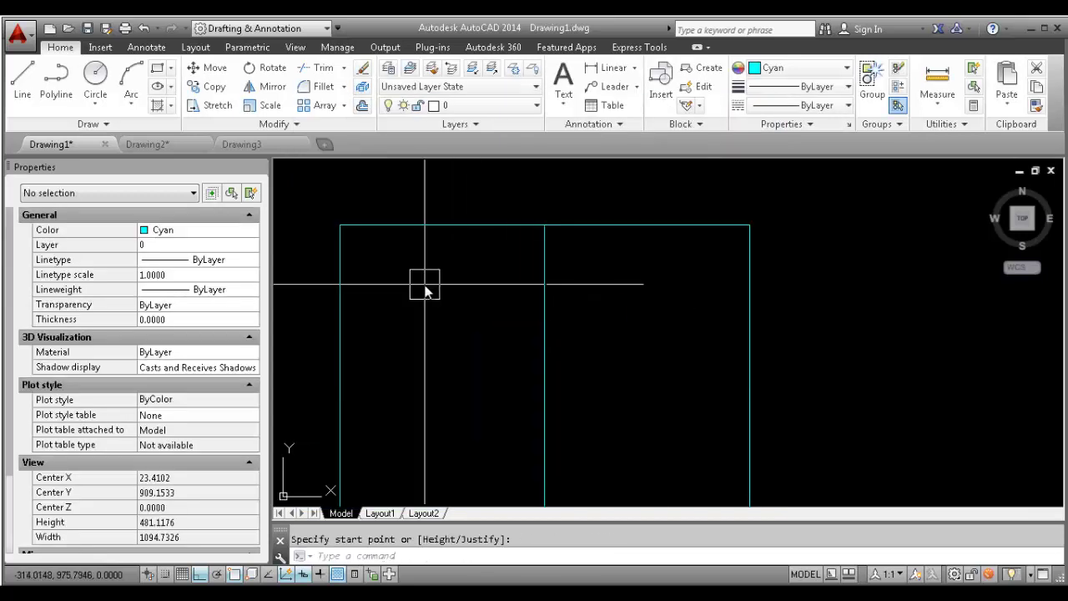
Move the date field text horizontally about 1.75 units to the right, away from the rectangle's vertical dividing line
scroll(663, 303, up, 15)
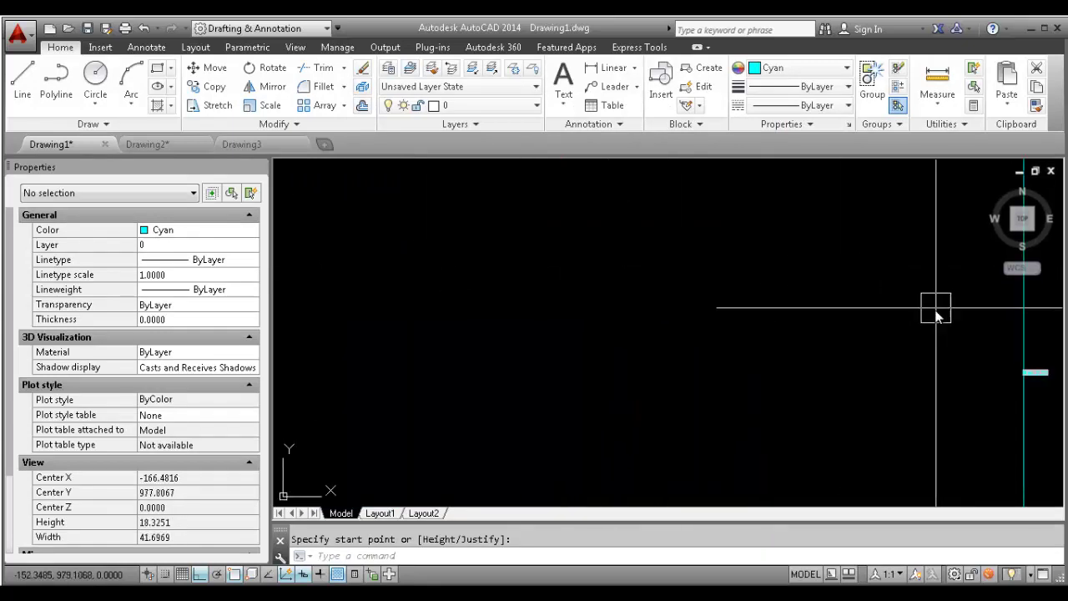
middle_drag(1014, 371, 554, 361)
scroll(553, 361, up, 6)
click(699, 385)
click(720, 388)
middle_drag(719, 387, 592, 355)
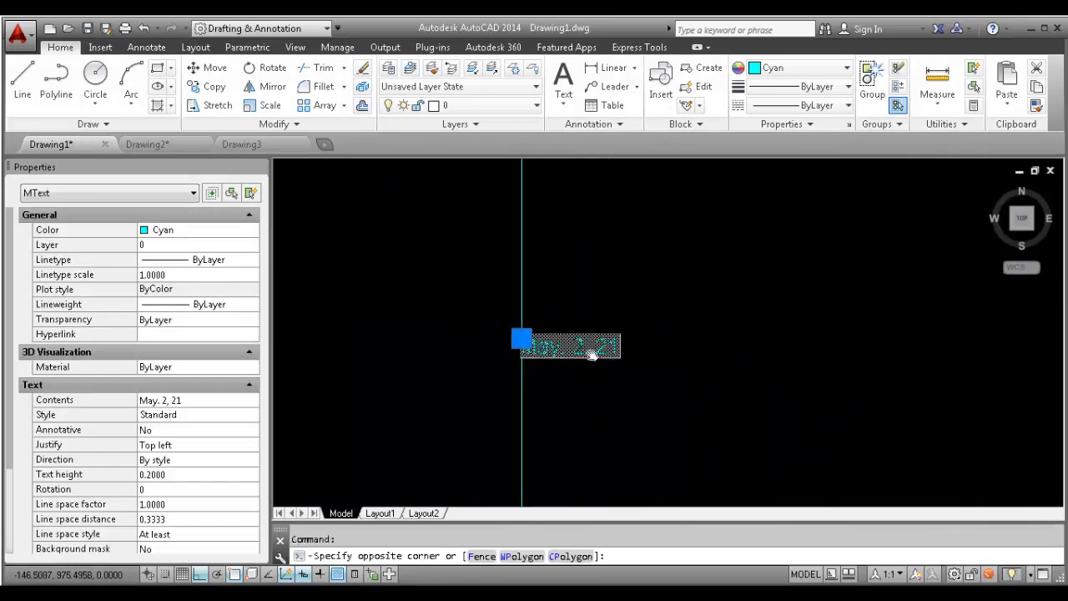
key(Escape)
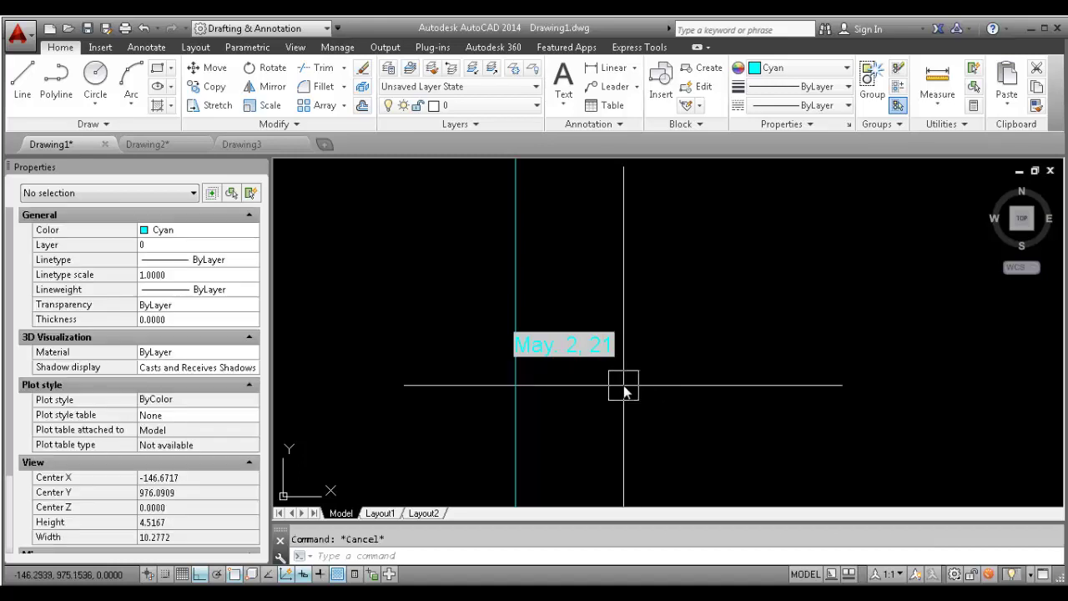
click(625, 385)
click(577, 276)
text(m)
key(Return)
click(632, 373)
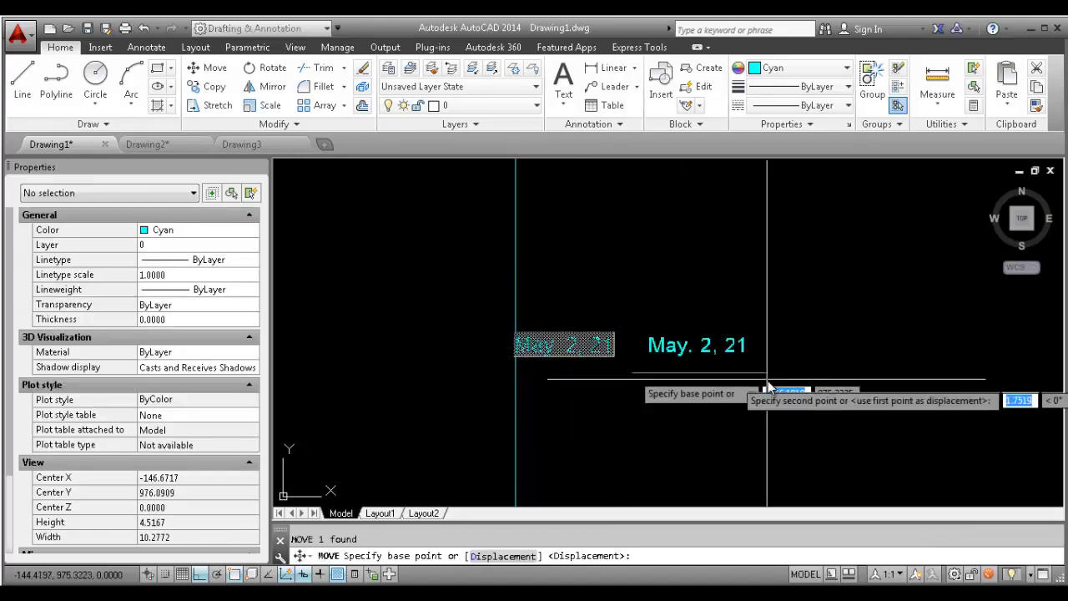
click(768, 388)
key(Escape)
Insert an Author field in Uppercase format just below the date text
text(DILED)
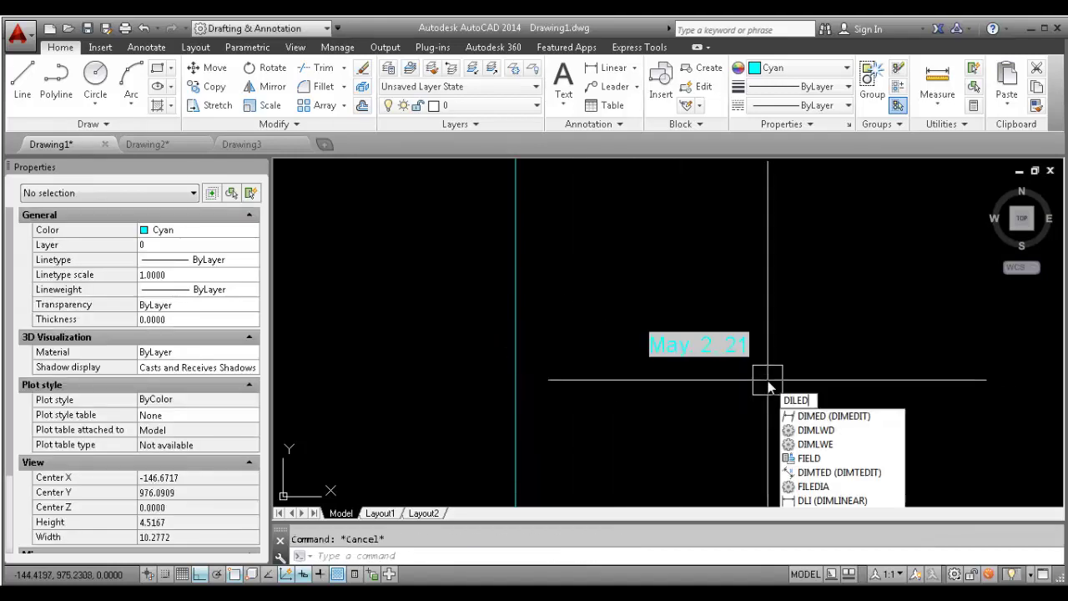
key(BackSpace)
key(BackSpace)
key(BackSpace)
key(BackSpace)
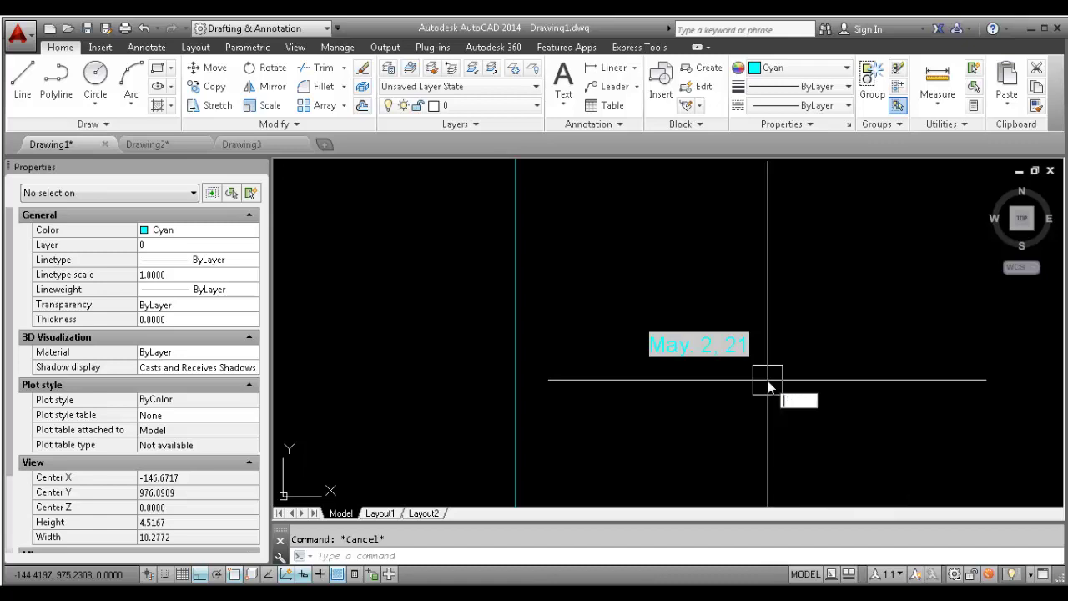
text(FIELD)
key(Return)
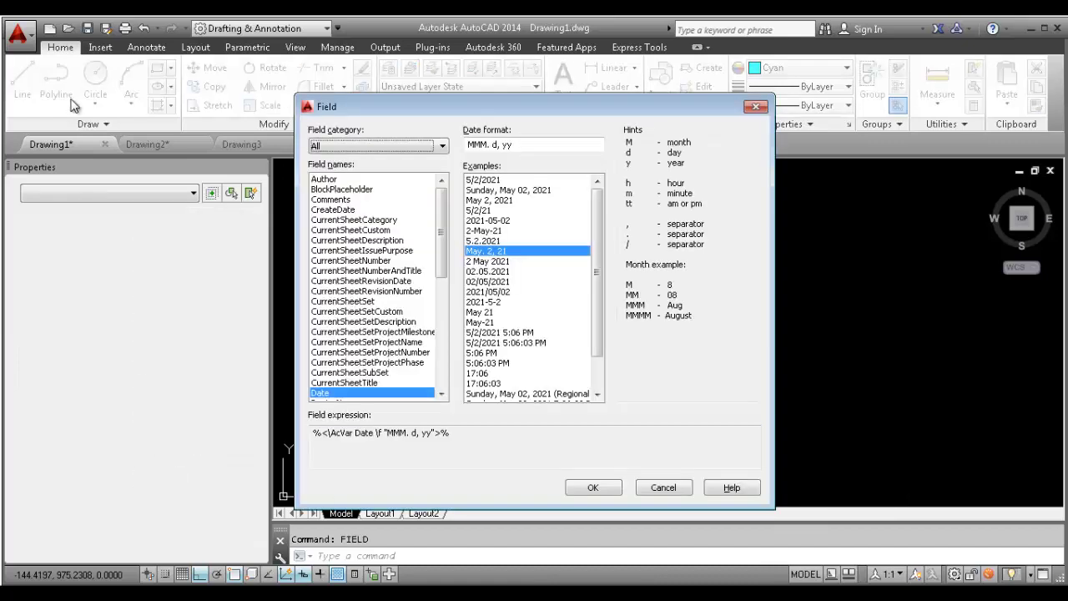
click(326, 210)
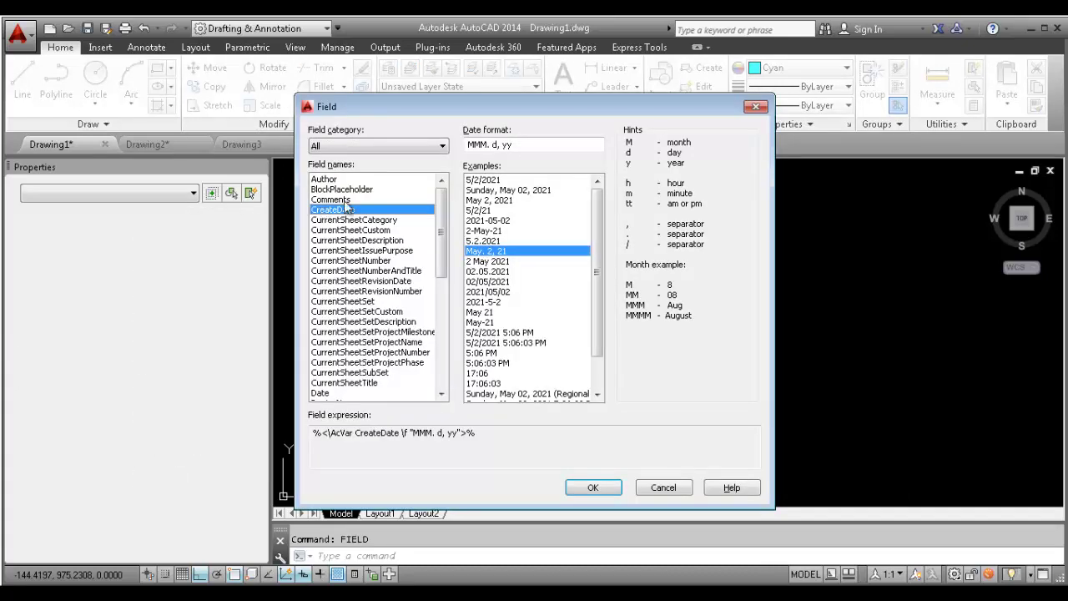
click(347, 180)
click(505, 190)
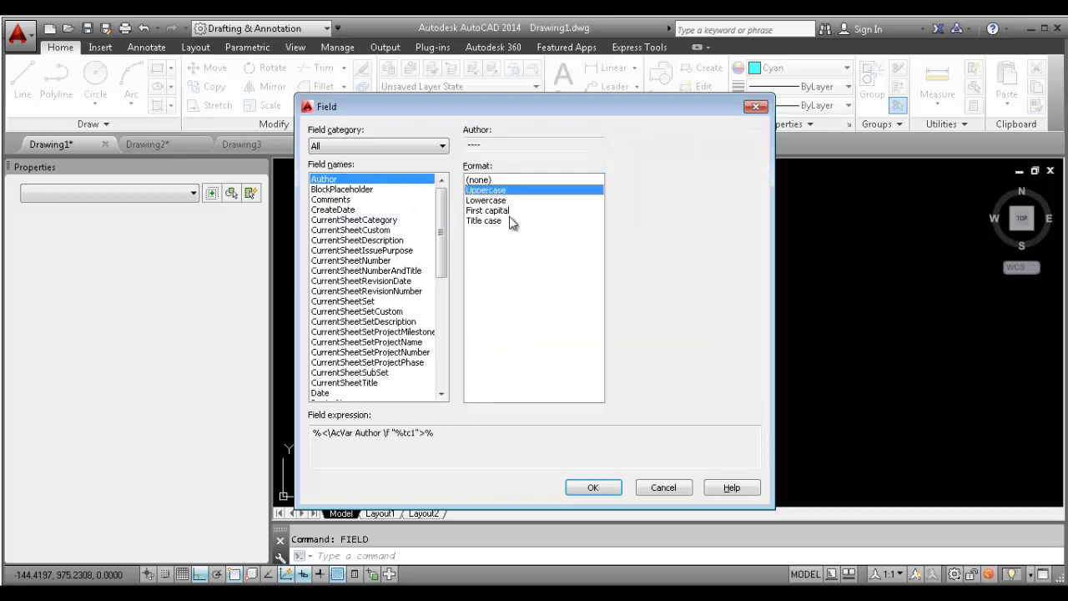
click(601, 487)
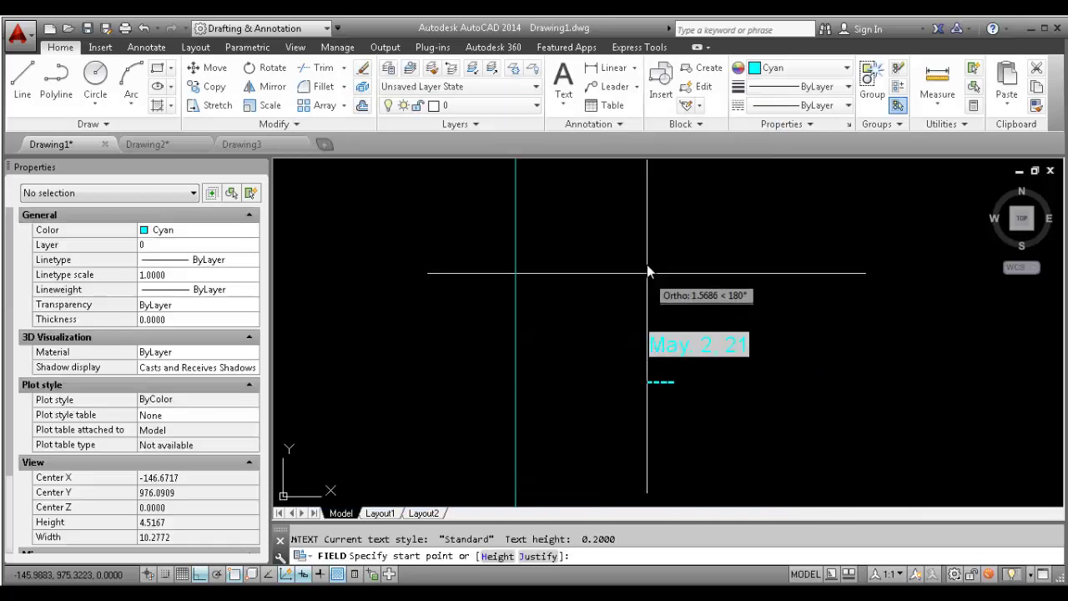
click(641, 389)
Examine the placed Author field below the date text up close, leaving it unedited and unselected
scroll(656, 381, up, 3)
click(704, 374)
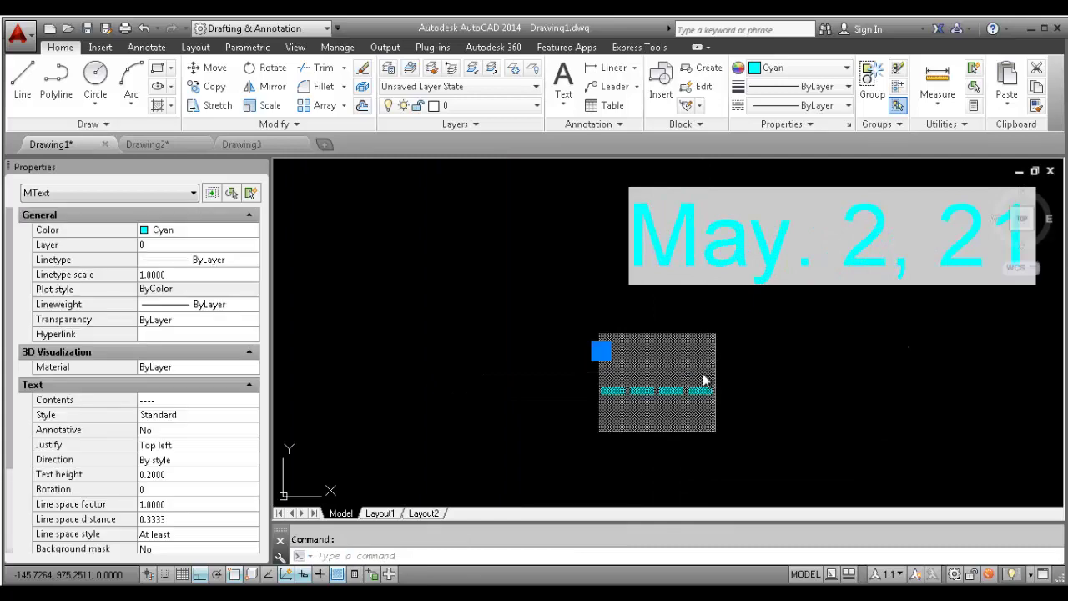
key(Escape)
scroll(666, 348, down, 6)
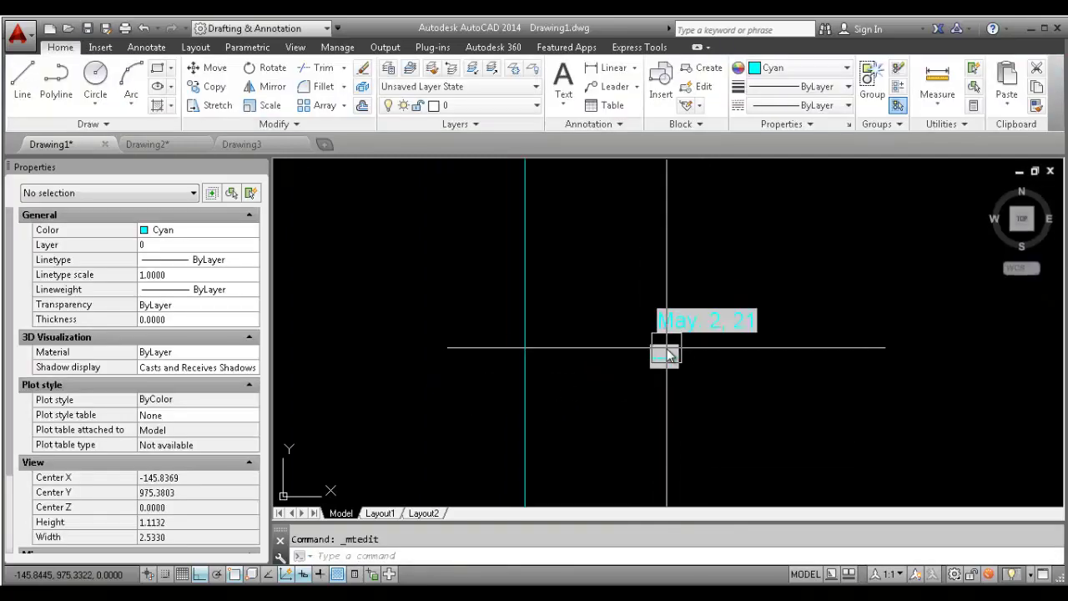
scroll(709, 349, up, 2)
middle_drag(757, 370, 615, 428)
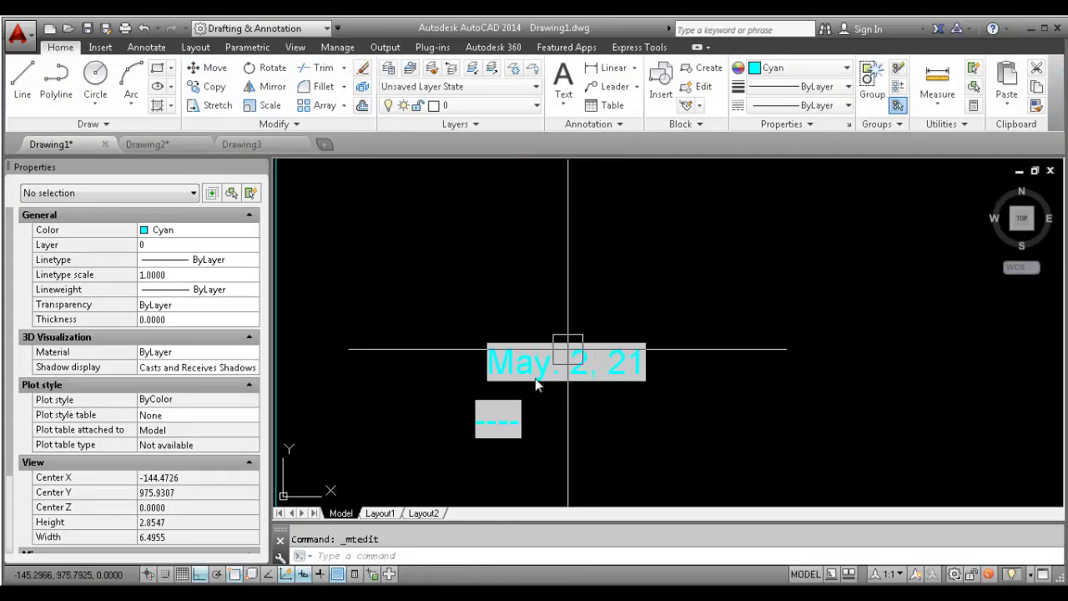
key(Escape)
middle_drag(458, 424, 529, 398)
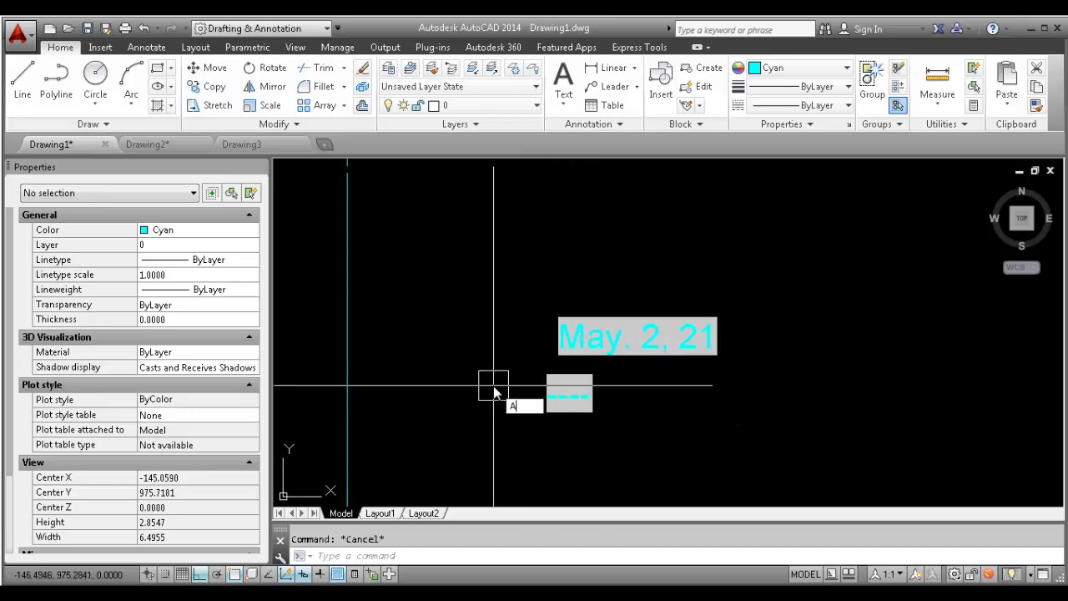
key(BackSpace)
text(FILE)
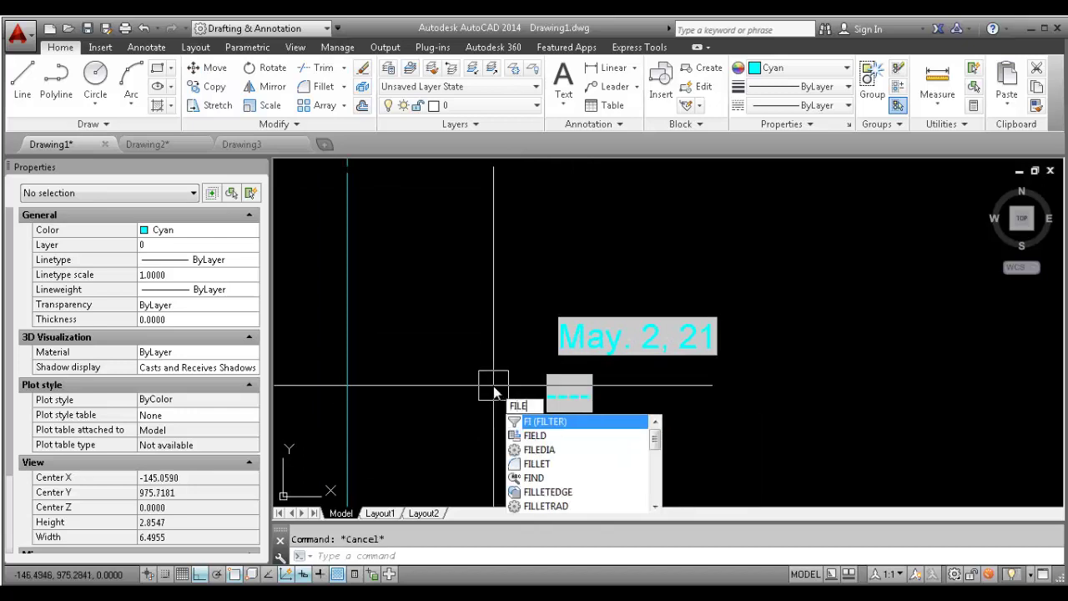
text(D)
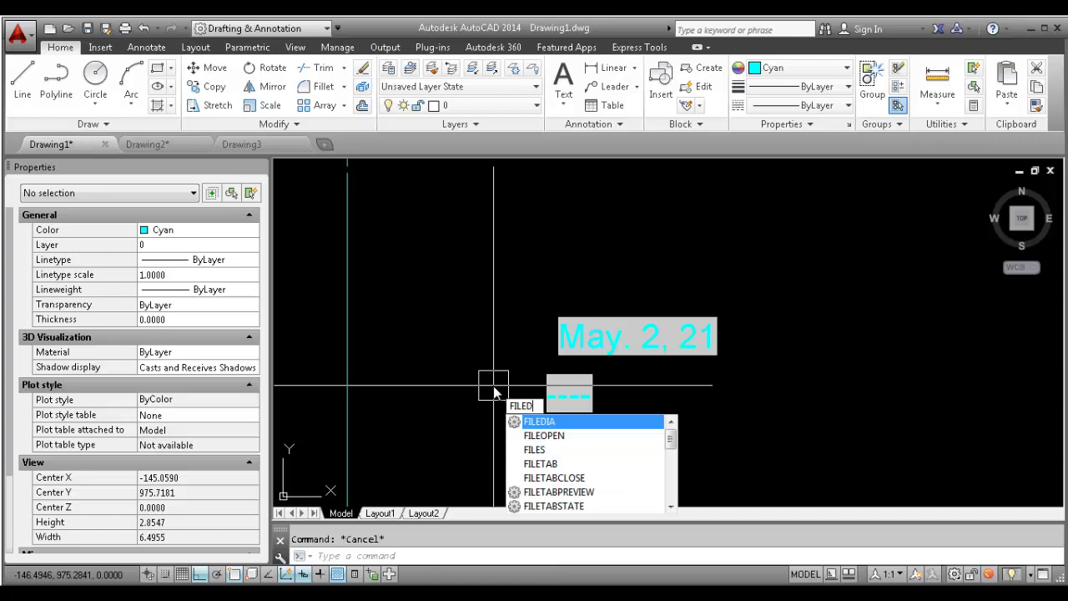
key(Return)
key(Escape)
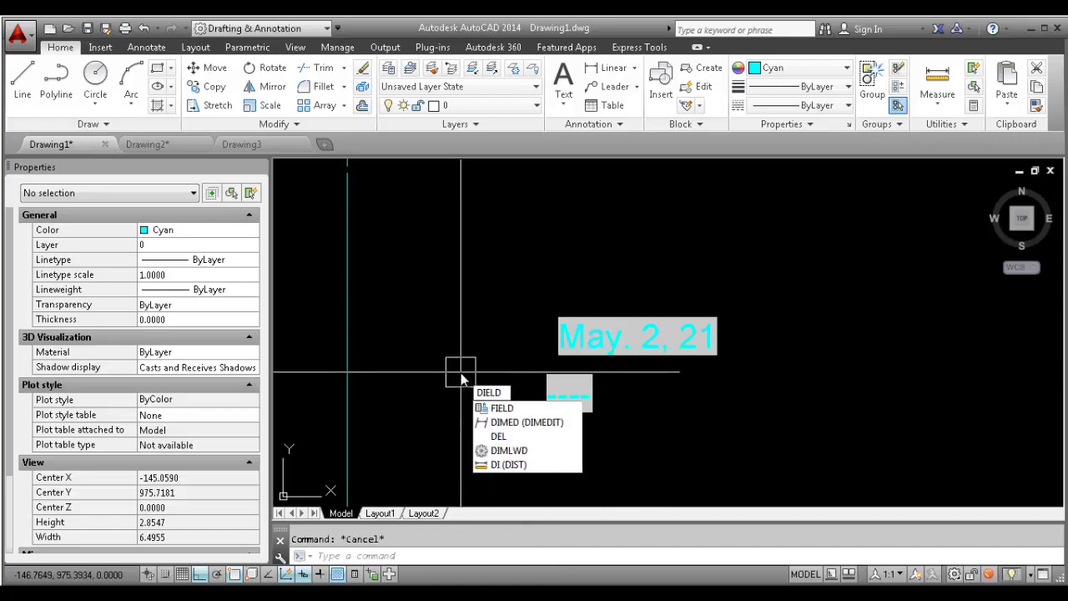
key(BackSpace)
key(BackSpace)
key(BackSpace)
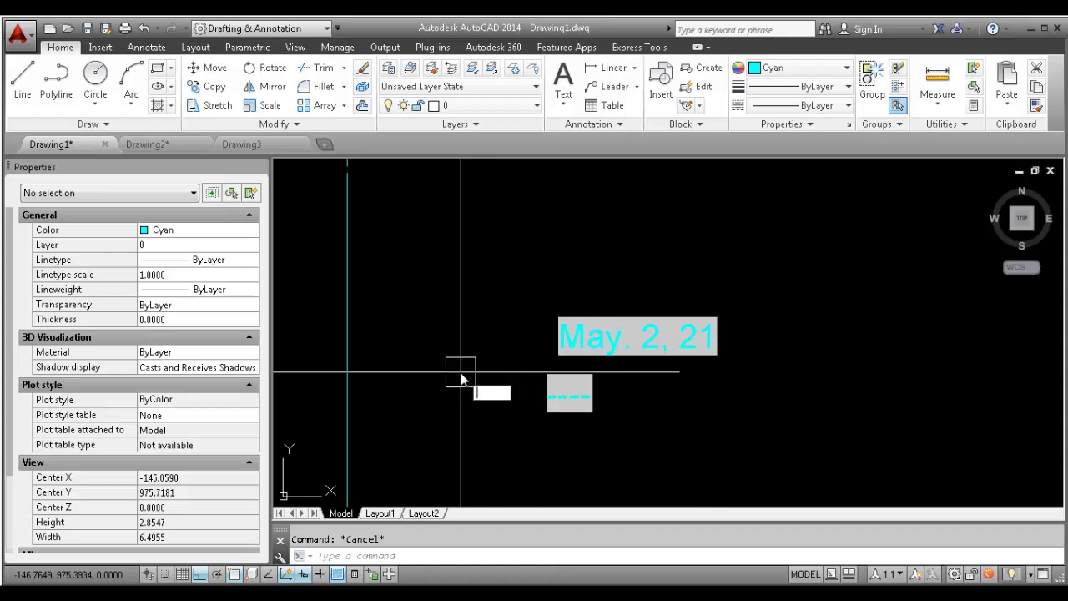
Insert a Filesize field in Bytes format below the date text, overlapping the Author field's placeholder
text(FO)
key(BackSpace)
text(IELD)
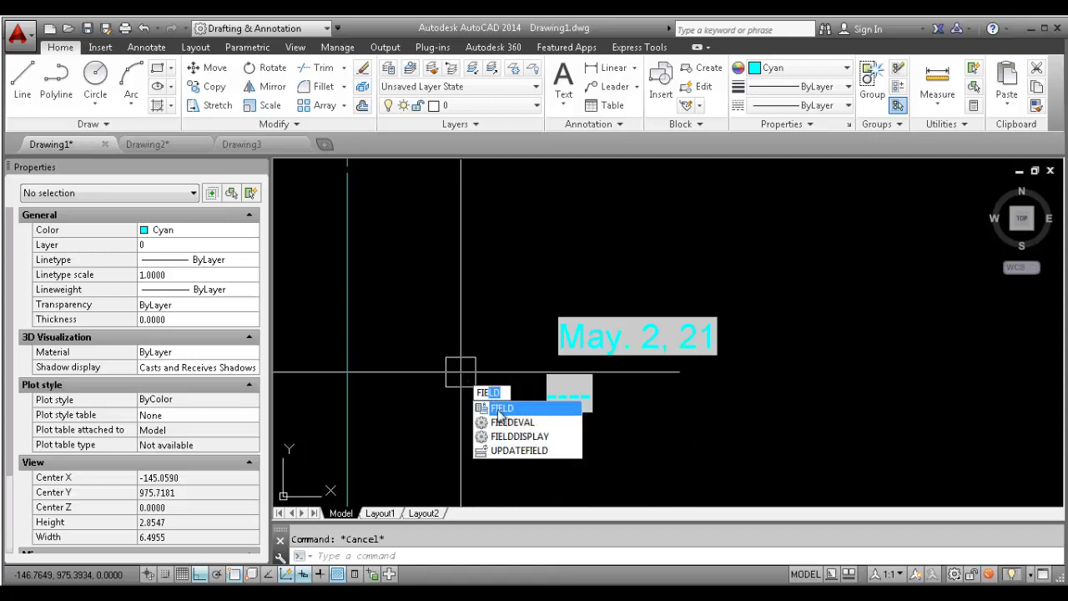
click(501, 409)
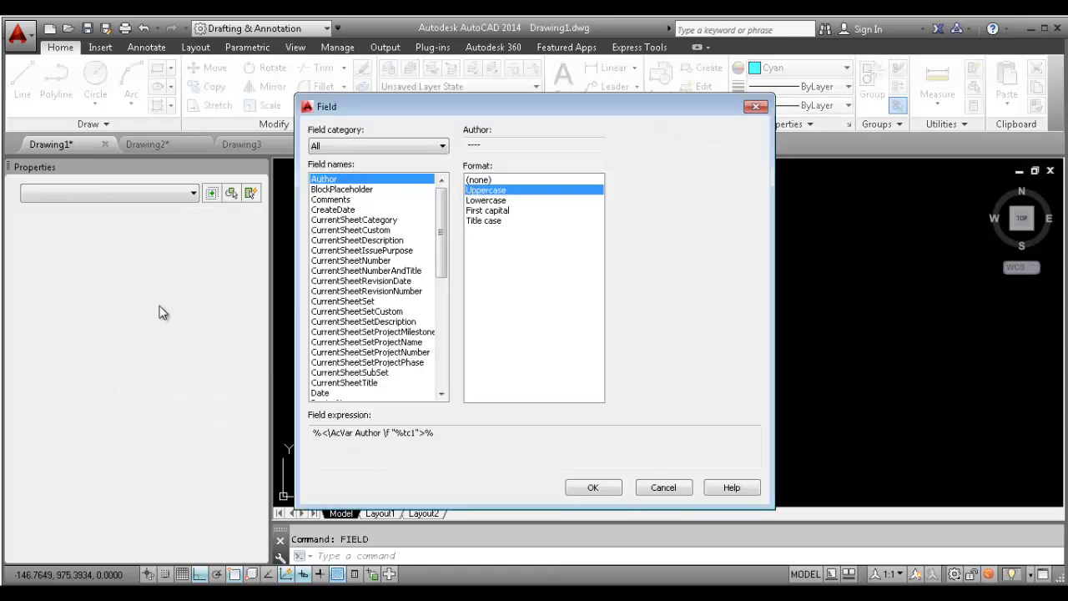
click(382, 201)
click(381, 231)
click(373, 282)
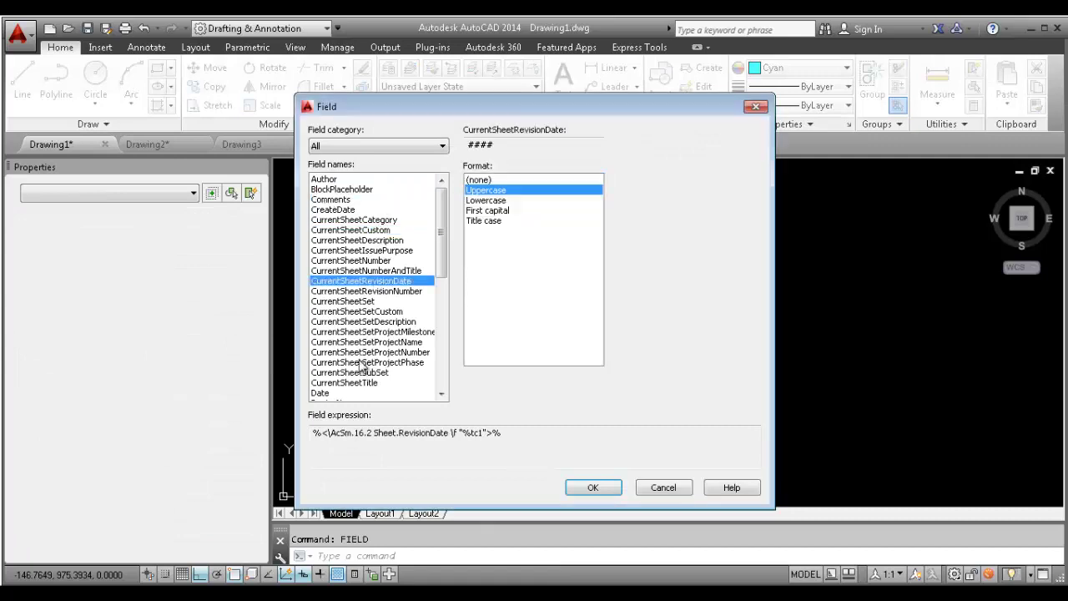
scroll(358, 361, down, 3)
click(342, 364)
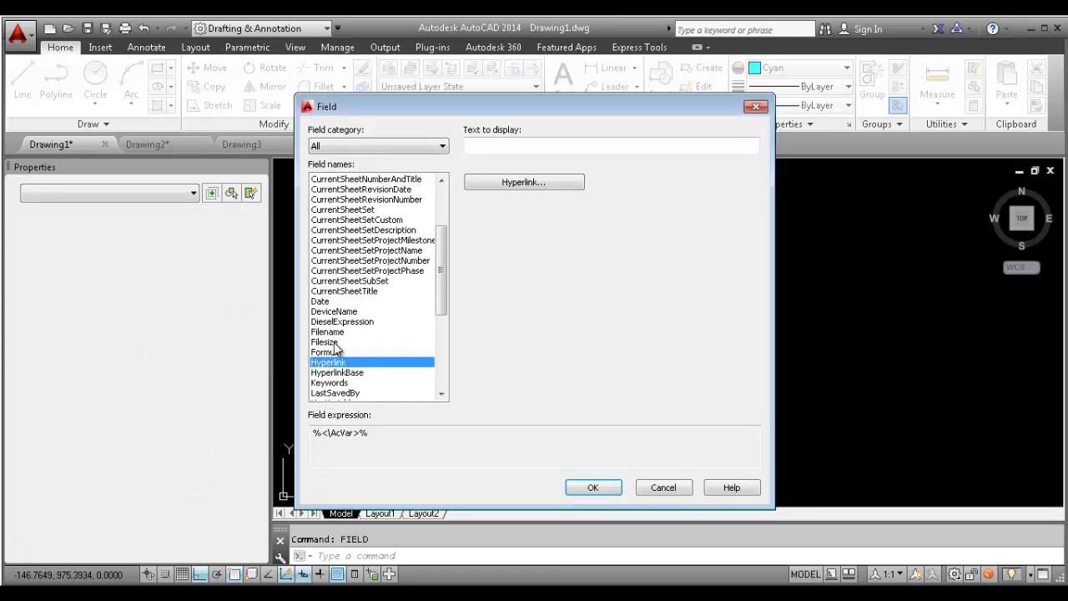
click(334, 342)
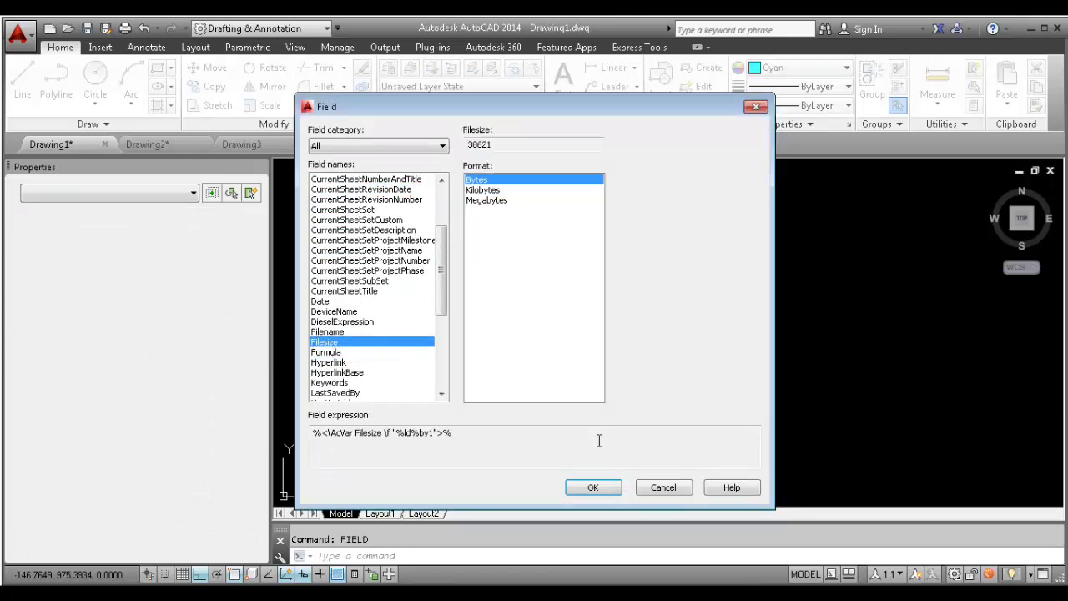
click(593, 488)
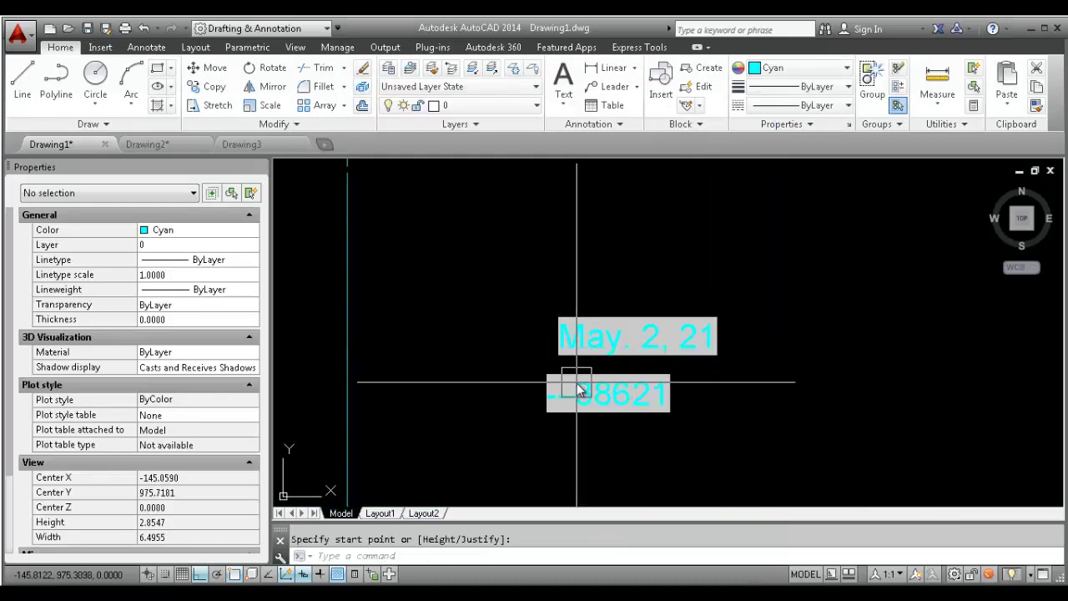
scroll(590, 404, up, 3)
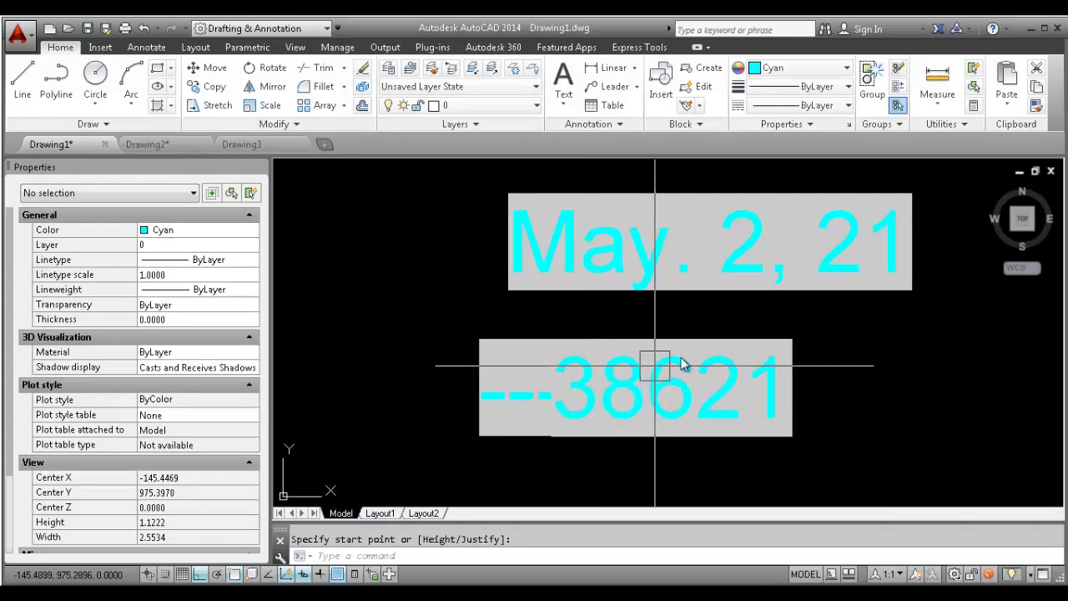
scroll(665, 370, down, 6)
scroll(739, 377, up, 4)
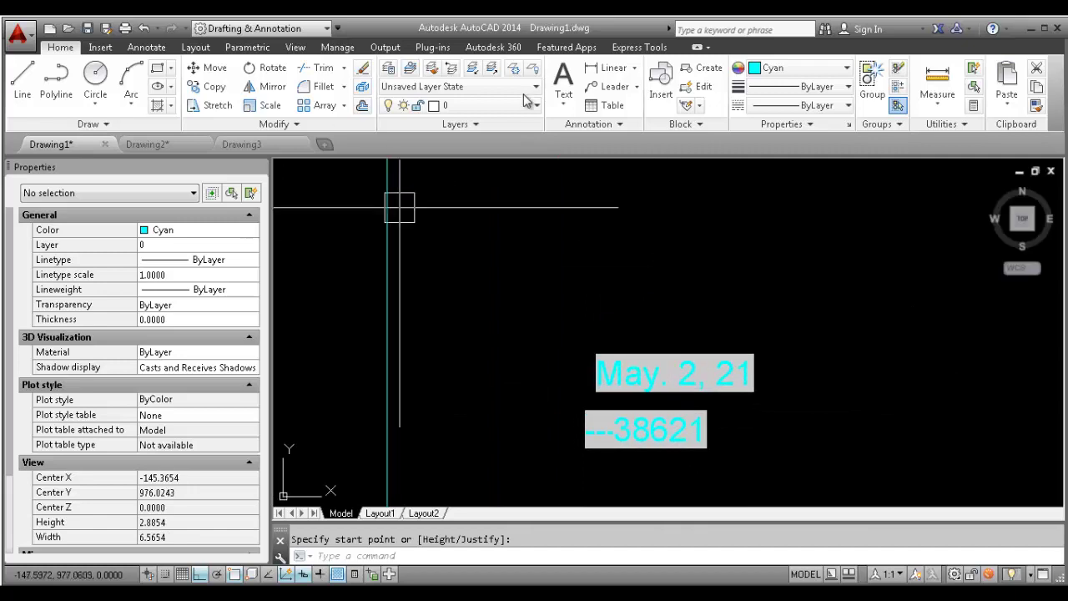
Highlight FIELD in green in the Word command list, move on to WBLOCK, and switch back to Drawing1 in AutoCAD
key(alt+Tab)
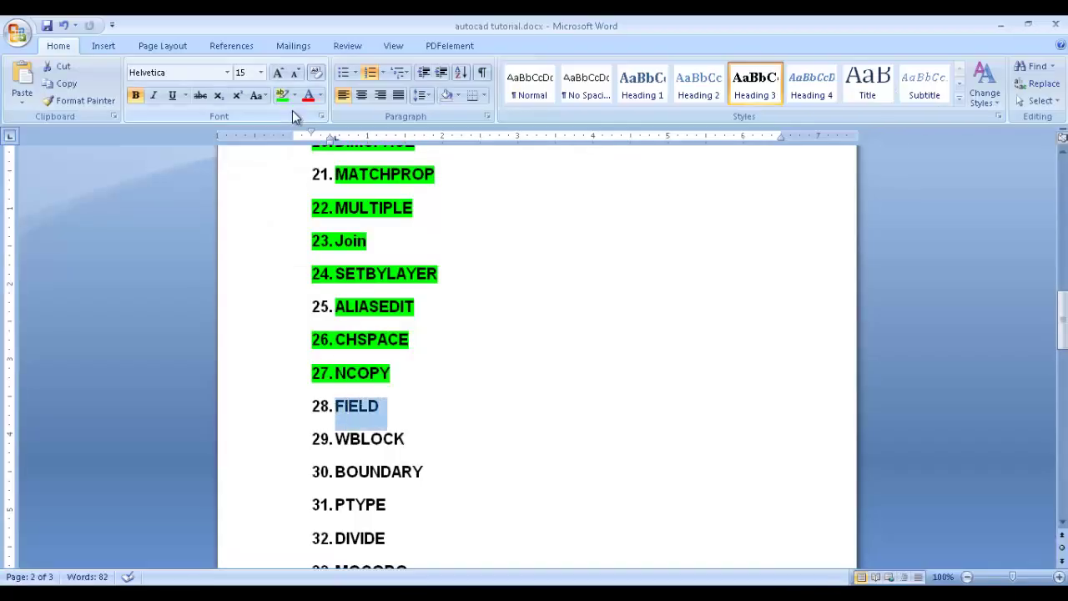
click(288, 97)
scroll(389, 375, down, 1)
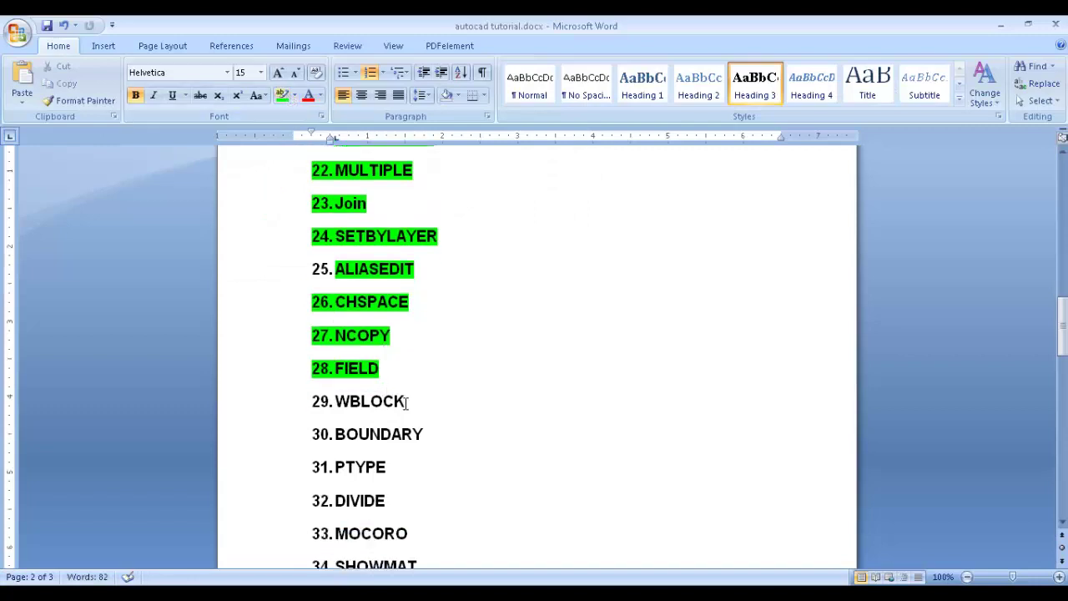
drag(405, 401, 331, 397)
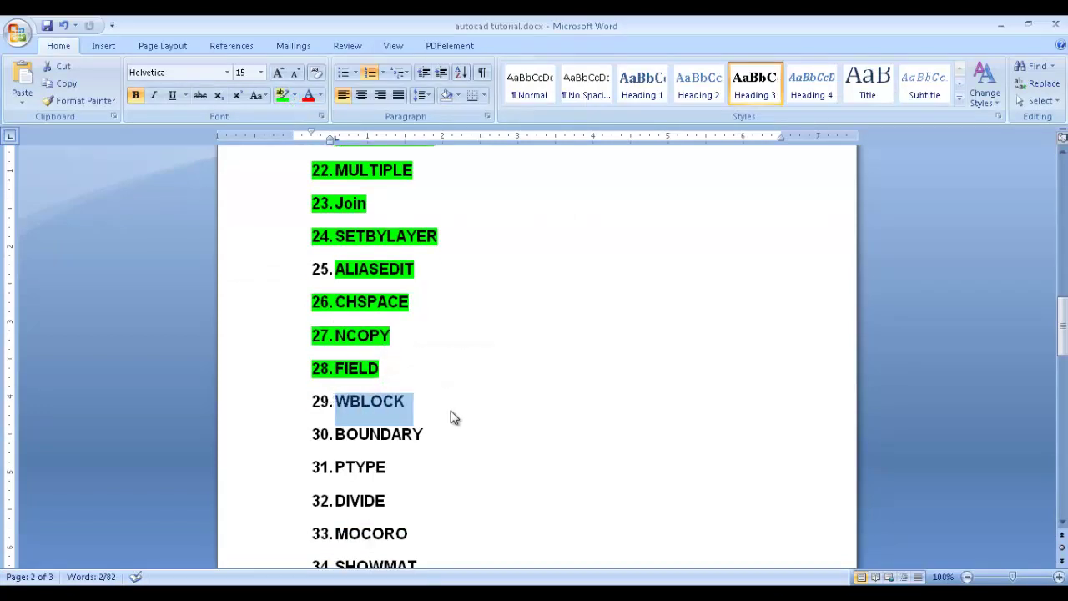
click(457, 594)
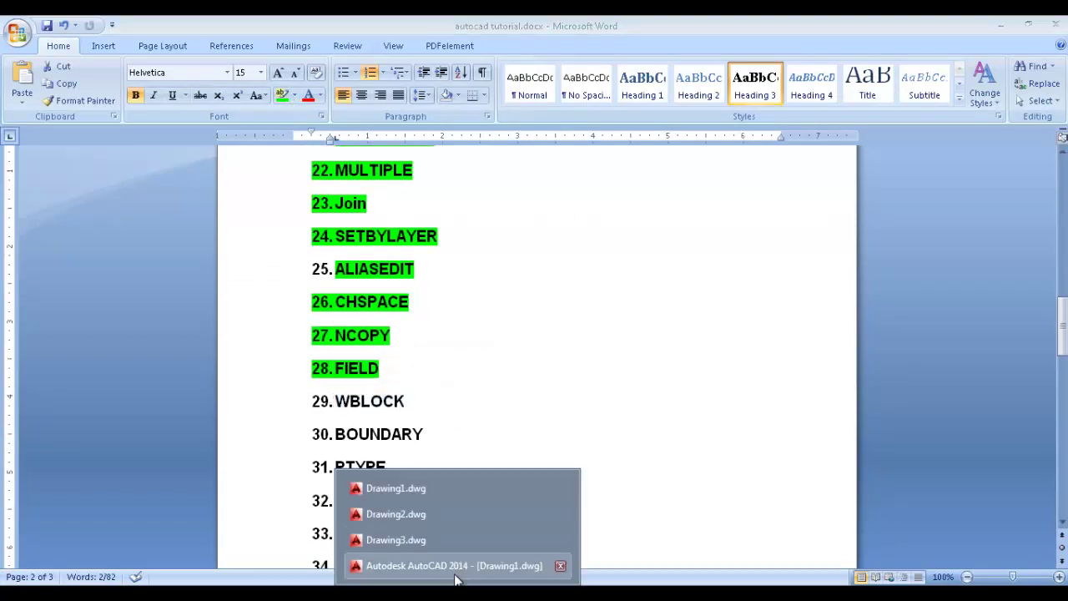
click(454, 567)
Change the colour of the closed three-quarter circle polyline to Blue, leaving it unselected
scroll(727, 358, down, 5)
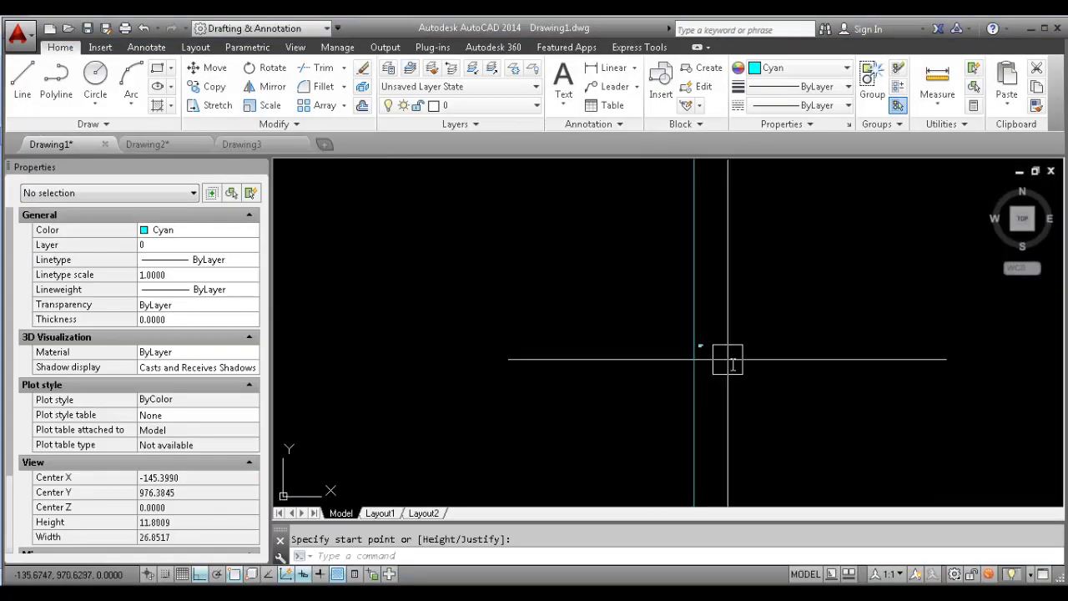
middle_drag(478, 317, 276, 159)
scroll(784, 375, down, 2)
mouse_move(918, 362)
middle_down()
mouse_move(582, 403)
mouse_move(600, 459)
middle_up()
scroll(689, 434, up, 2)
mouse_move(692, 440)
middle_down()
mouse_move(668, 393)
mouse_move(575, 436)
middle_up()
click(681, 309)
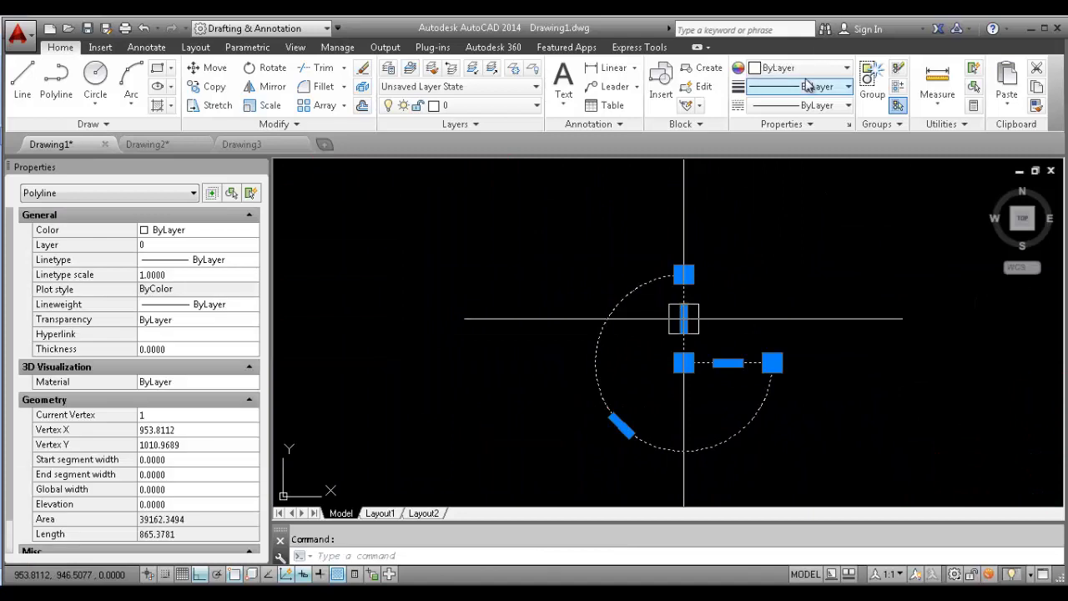
click(808, 86)
click(769, 72)
click(769, 72)
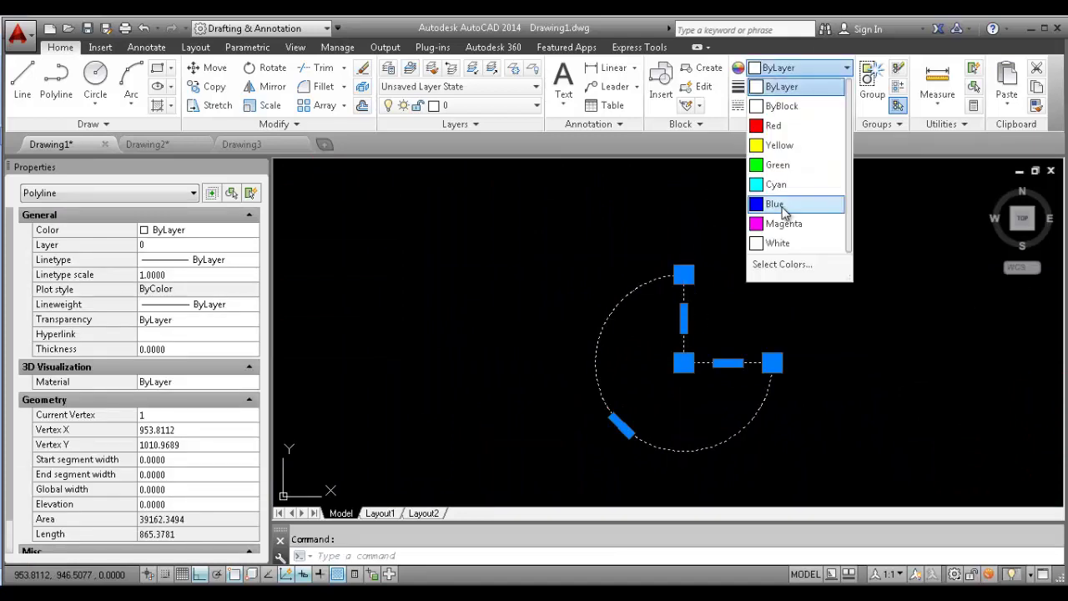
click(781, 207)
key(Escape)
middle_drag(743, 312, 691, 295)
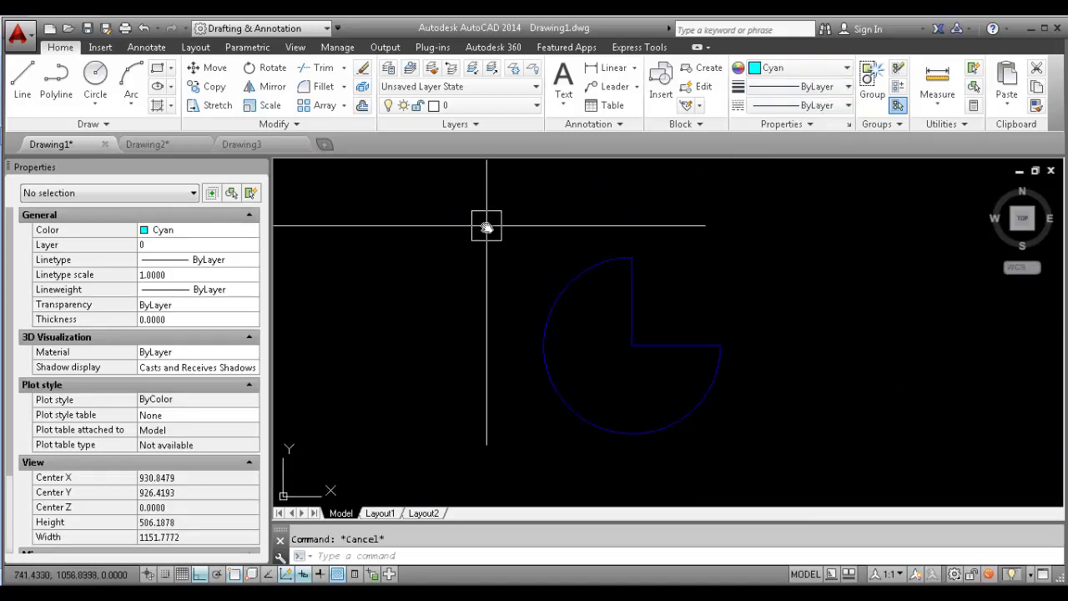
click(484, 226)
click(740, 430)
key(Escape)
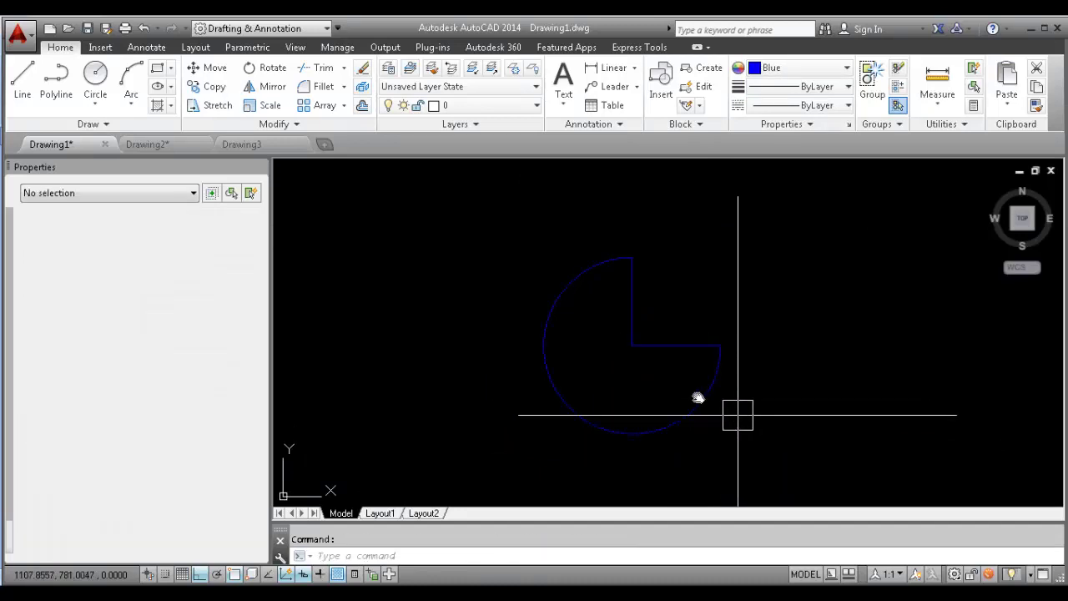
Start WBLOCK with nothing selected and go through the Block, Entire drawing and Objects sources, settling on Block
click(708, 390)
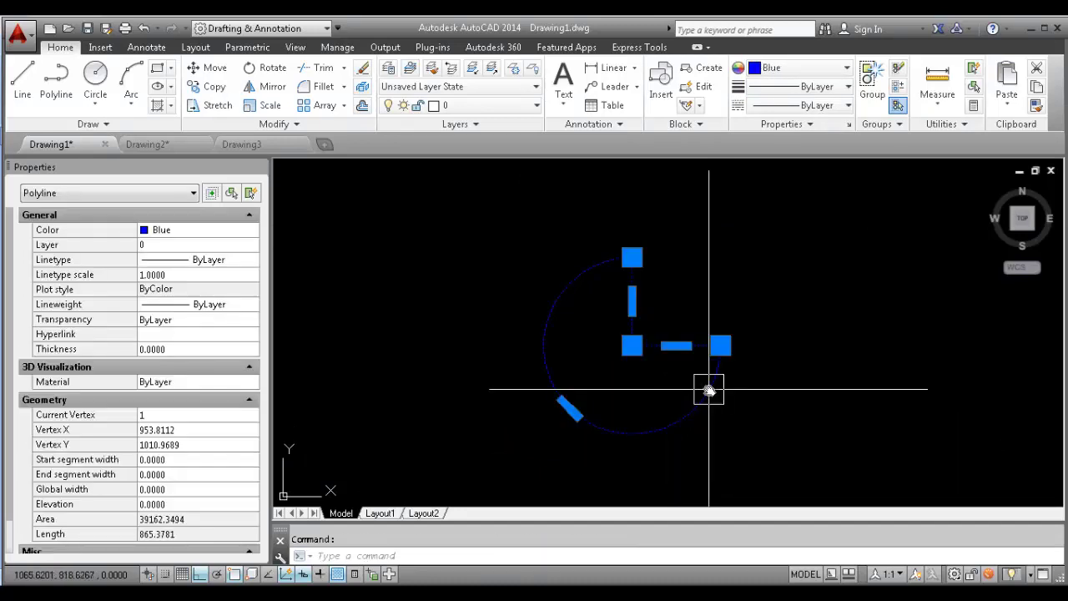
key(Escape)
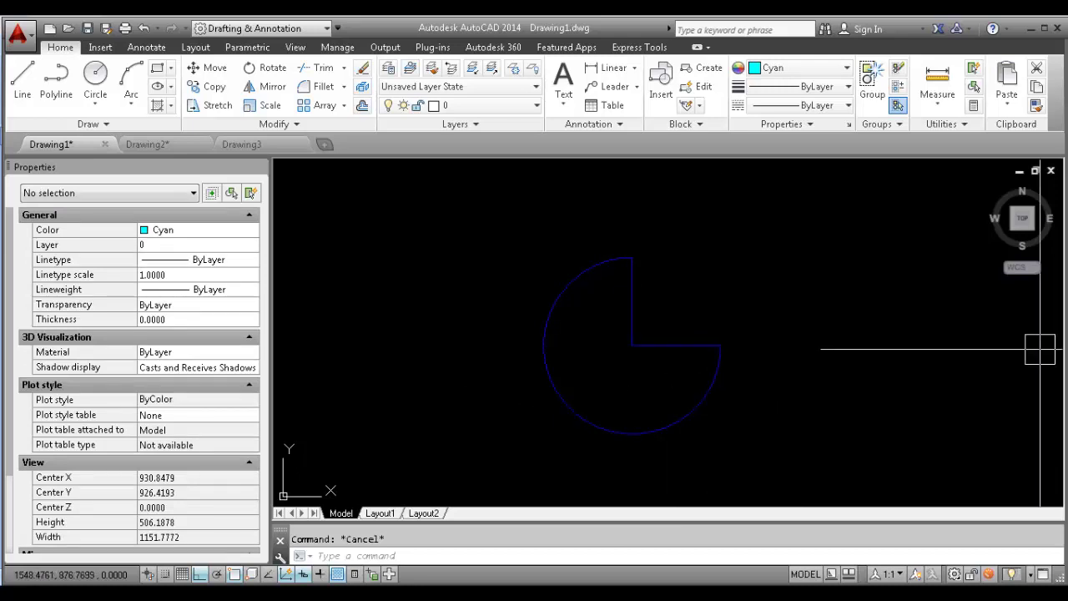
text(WBLOVK)
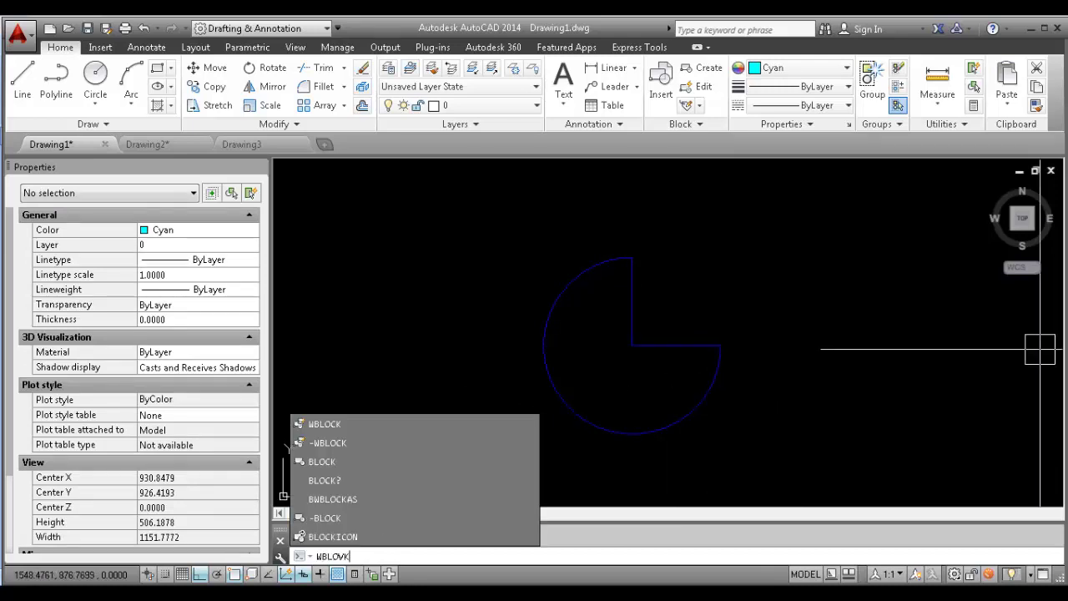
key(BackSpace)
key(BackSpace)
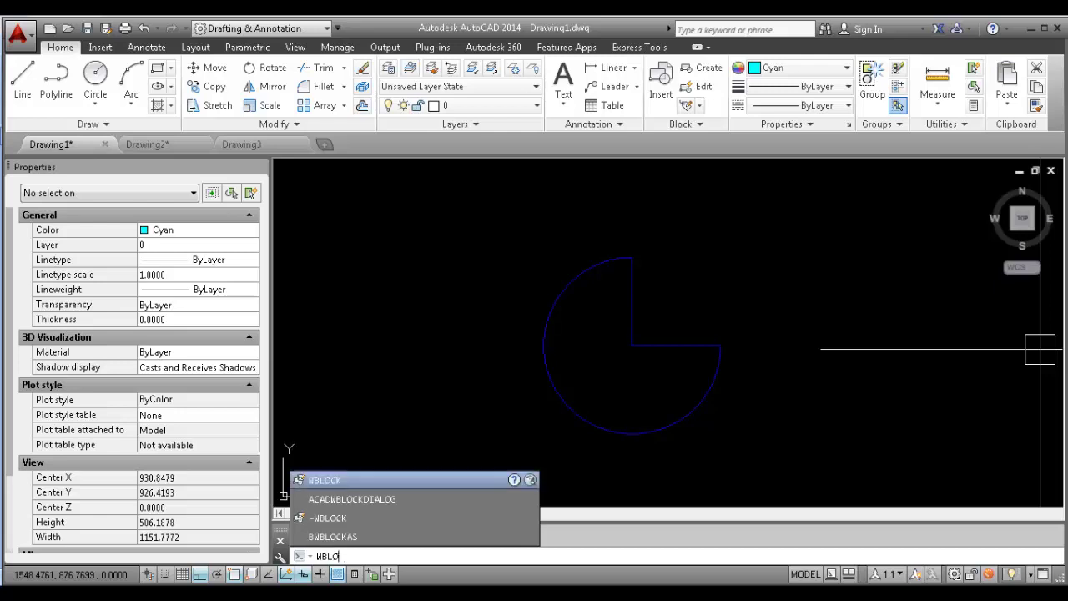
text(CK)
key(Return)
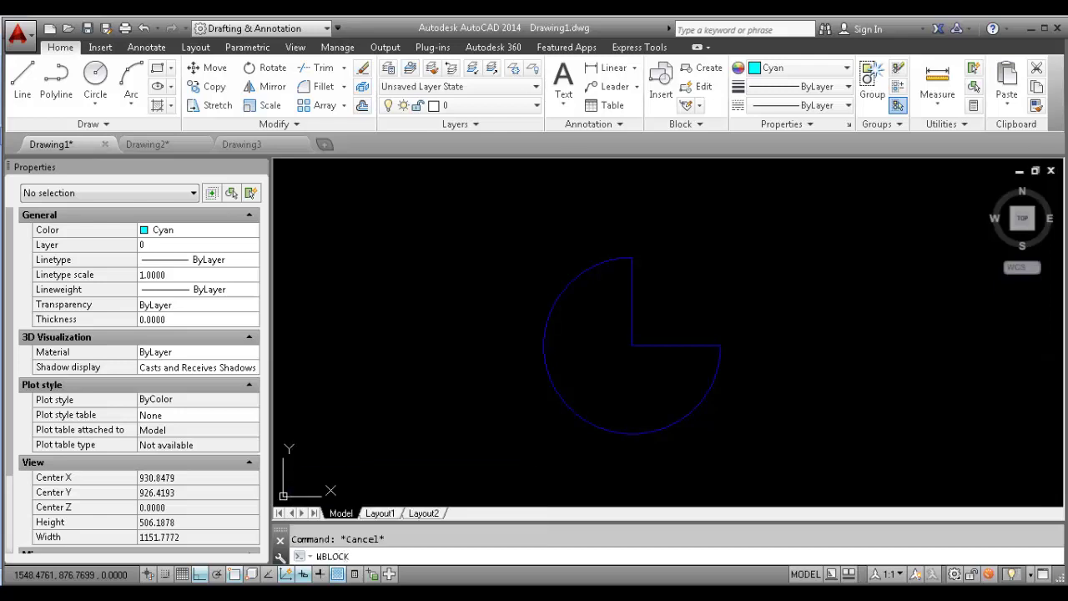
click(394, 179)
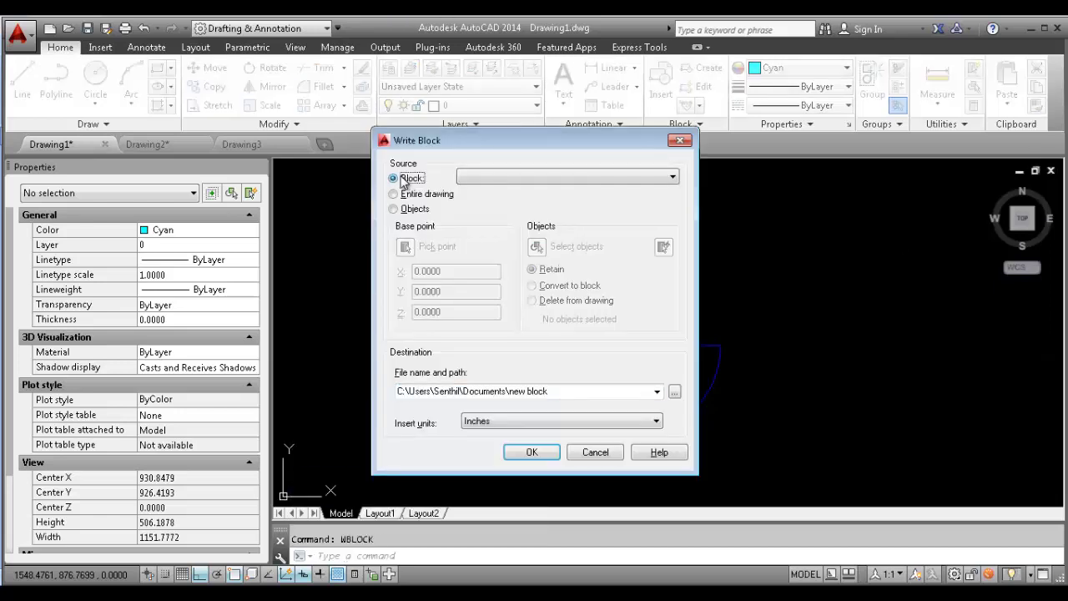
click(404, 197)
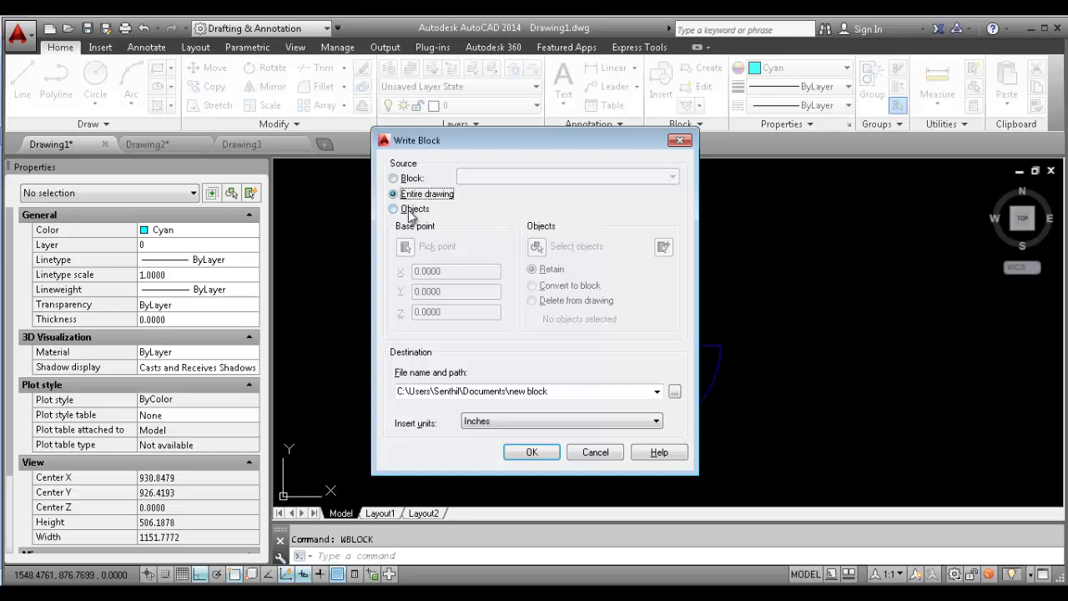
click(409, 209)
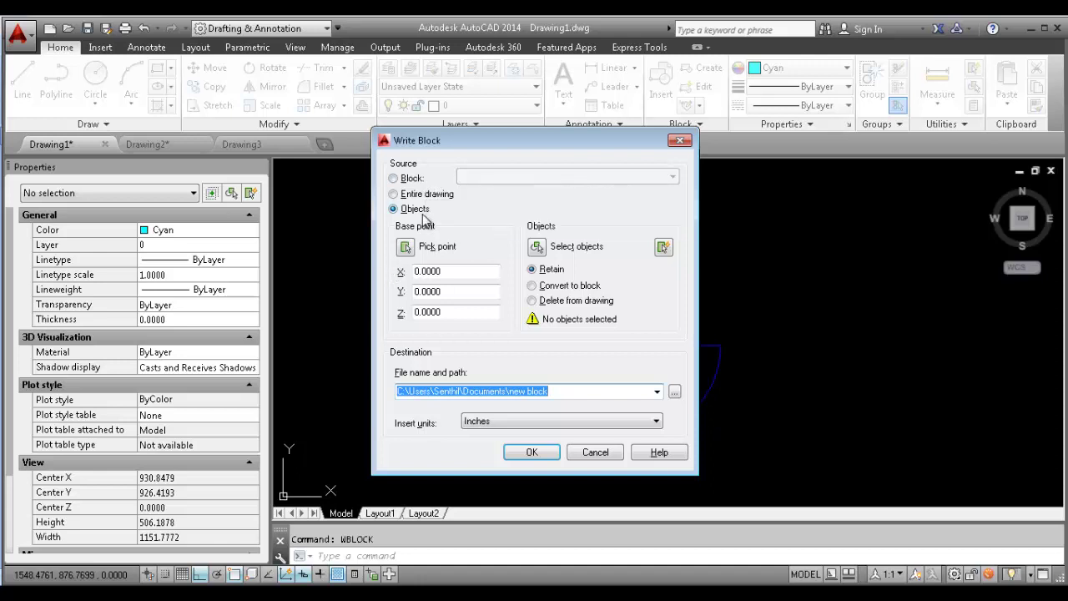
click(409, 180)
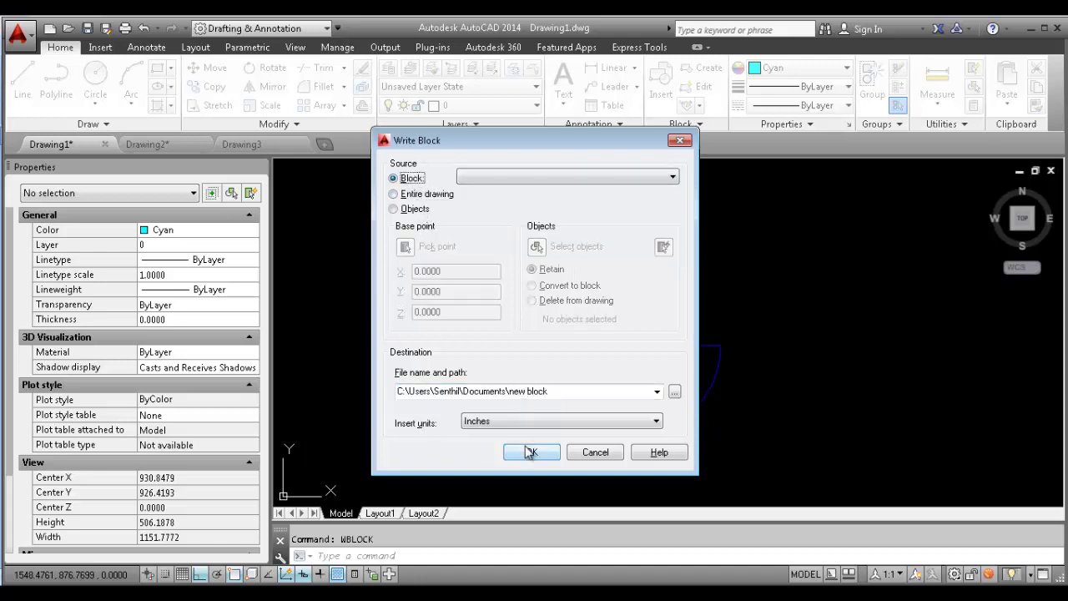
Set the insert units to Millimeters and try to write the block without choosing a source block
click(538, 422)
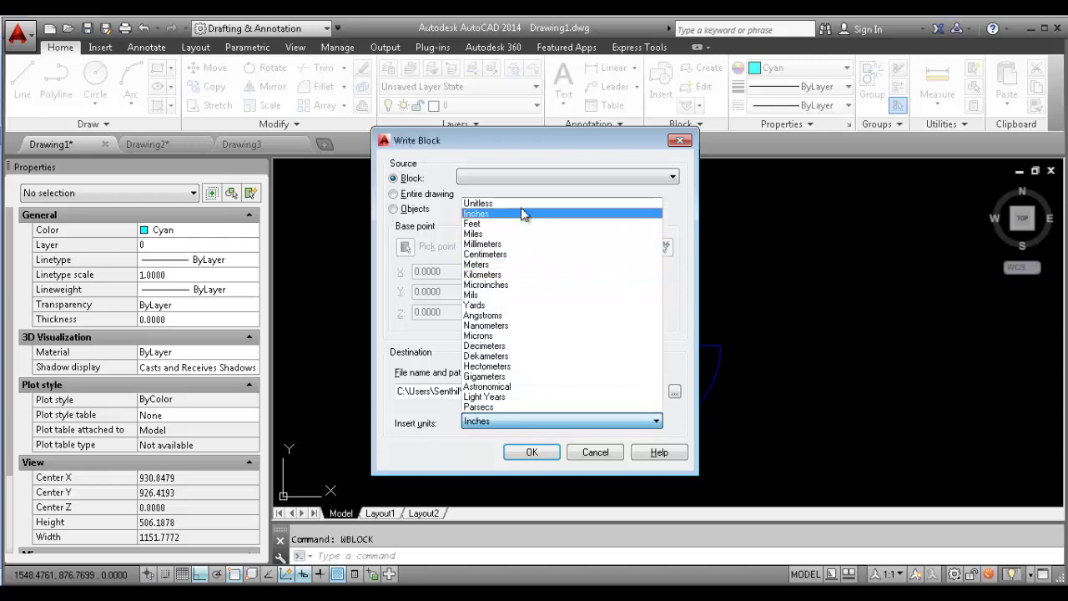
click(504, 245)
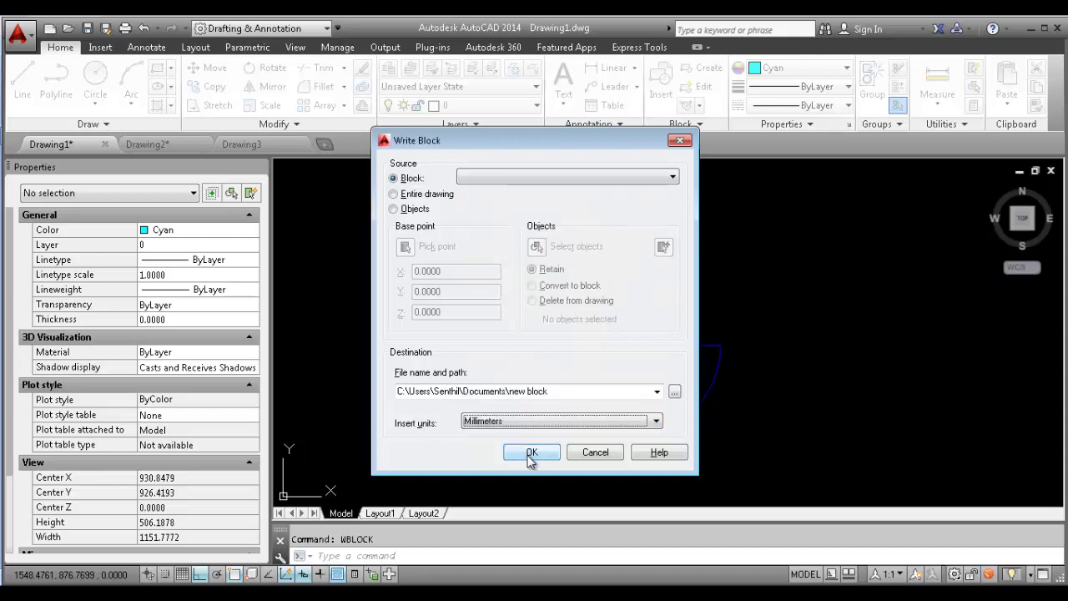
click(531, 452)
click(636, 314)
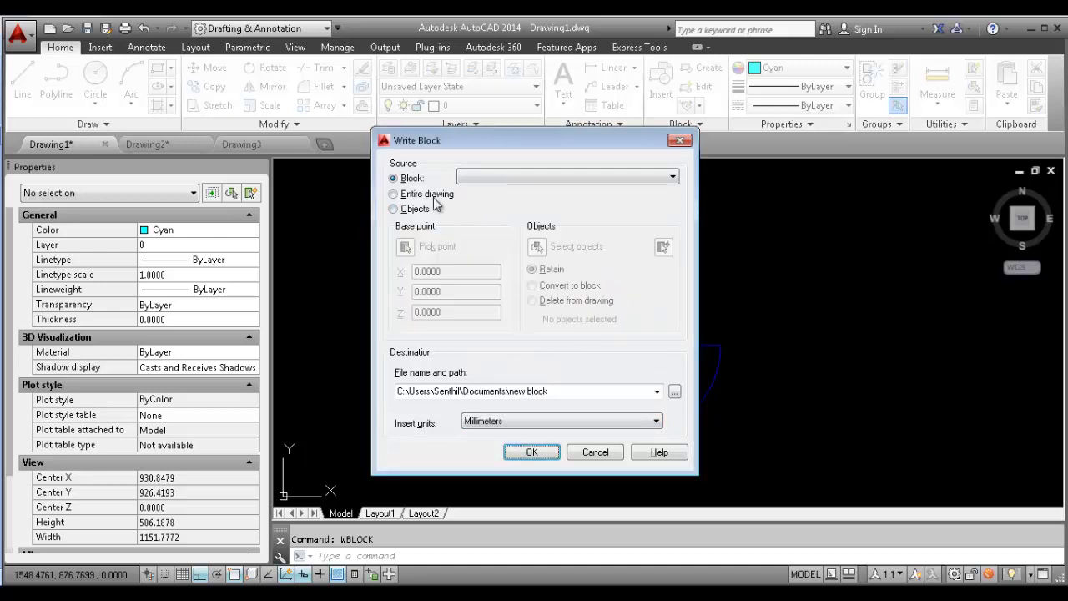
Choose block 1 as the source and write it to the Documents folder as file 1 with insert units in Inches
click(469, 179)
click(473, 189)
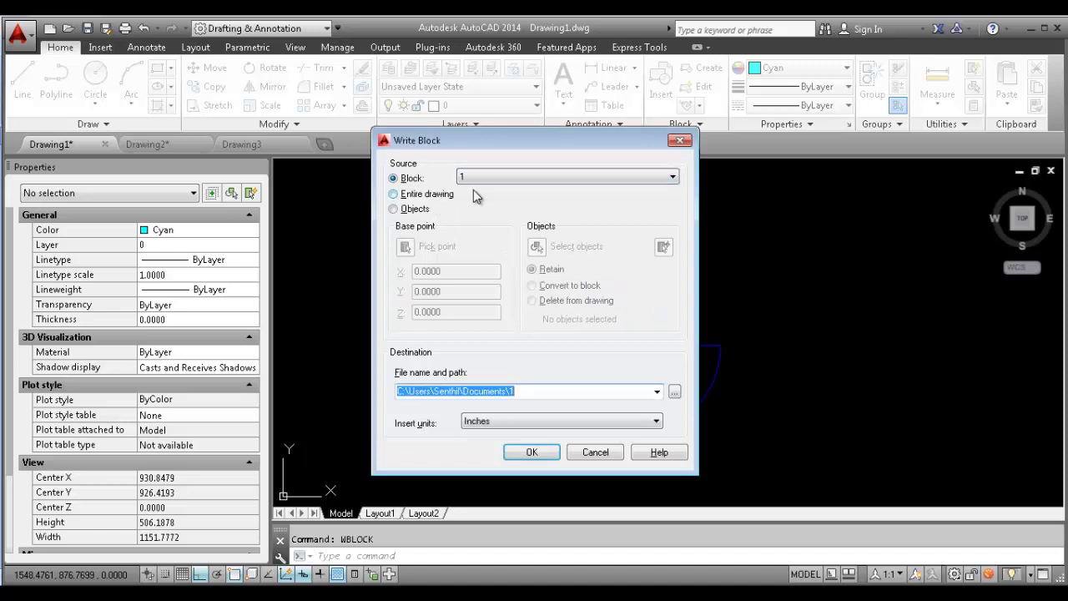
click(482, 177)
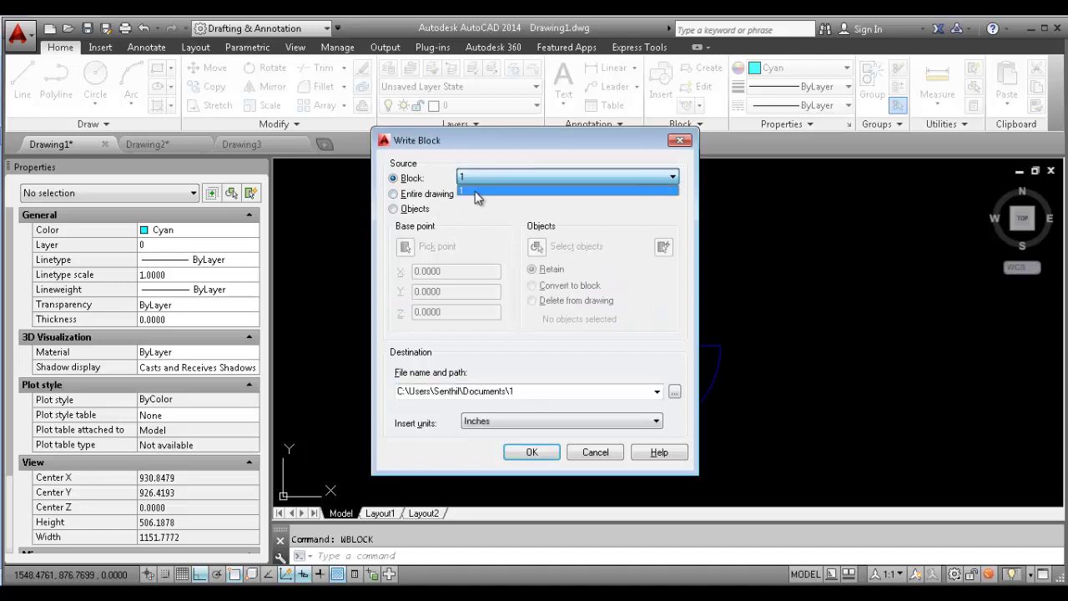
click(475, 191)
click(534, 452)
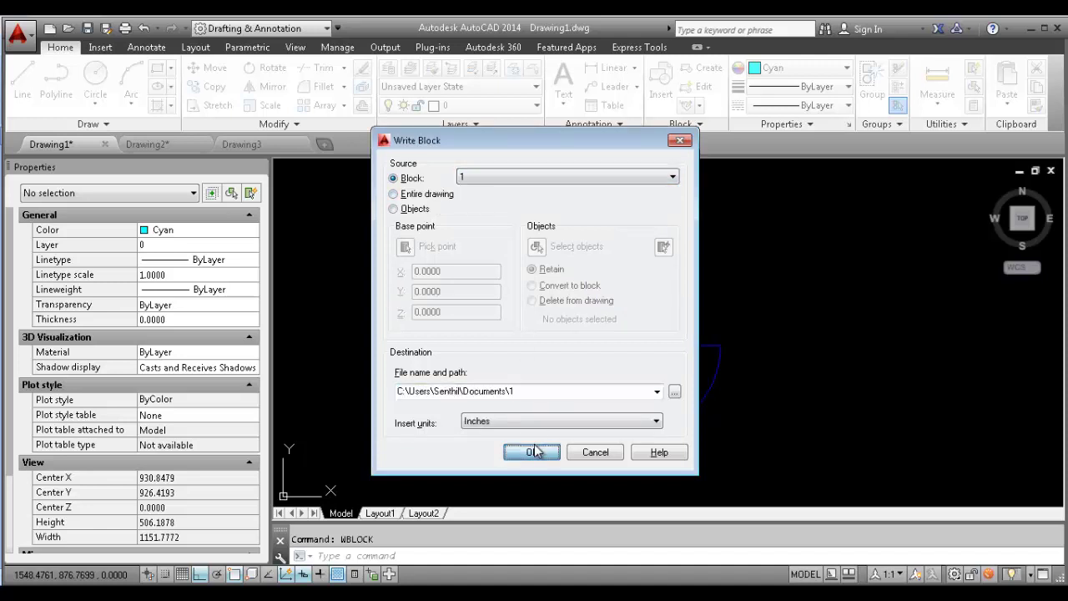
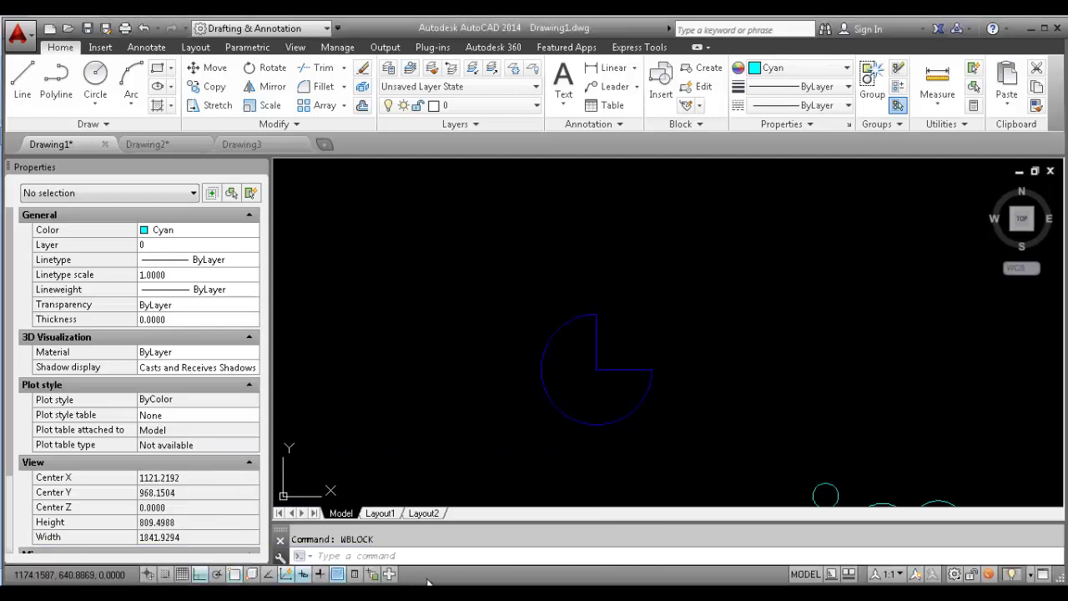
Check the WBLOCK entry in the Word command list and return to Drawing1 in AutoCAD
click(429, 584)
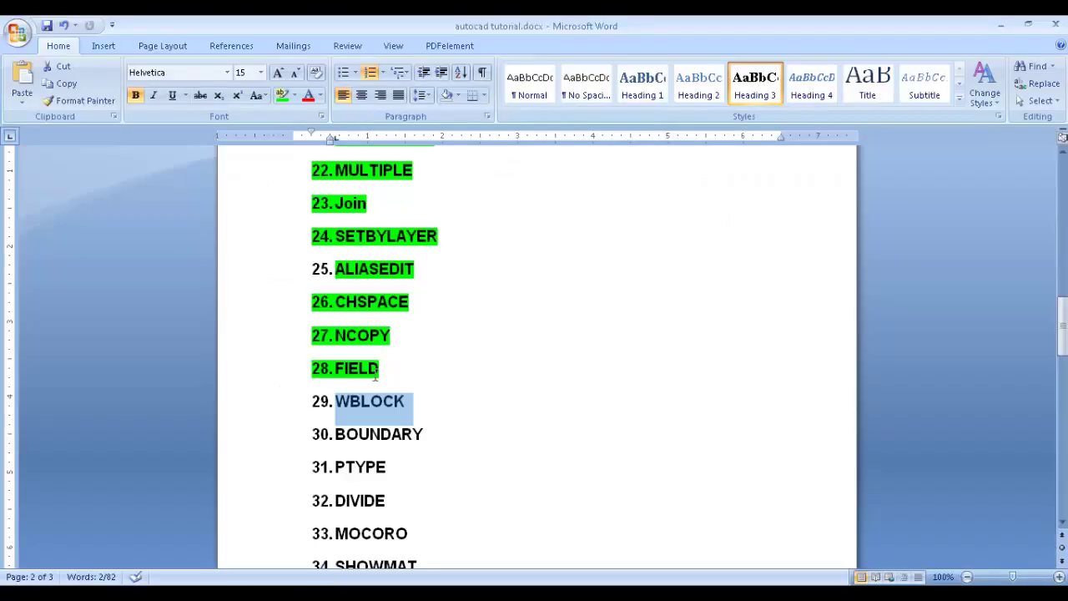
drag(378, 390, 342, 403)
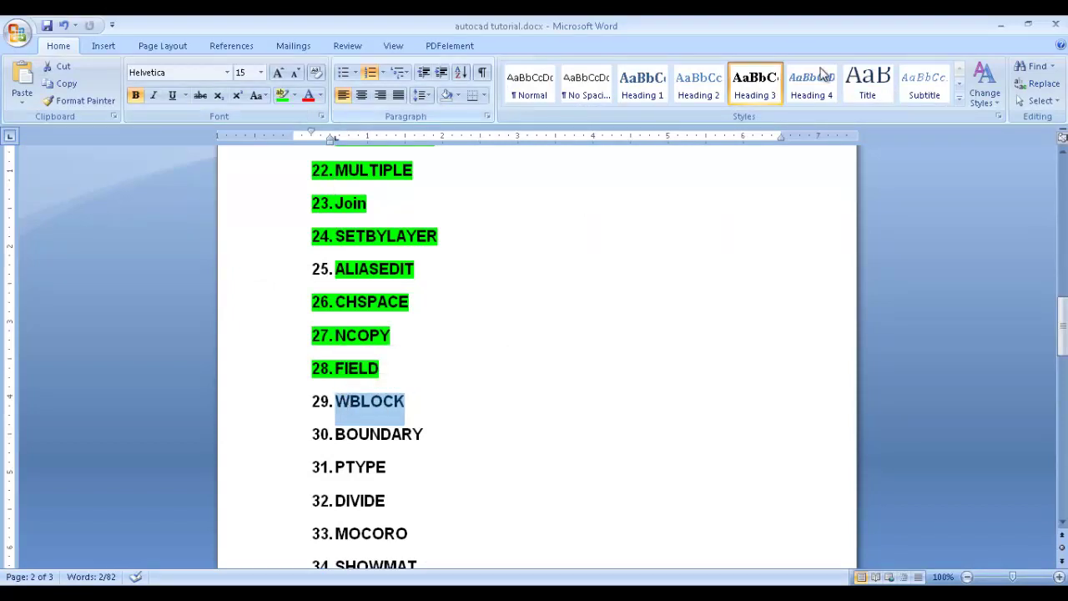
click(1000, 25)
Examine the blue three-quarter circle polyline and its surroundings, checking its properties and leaving it unselected
scroll(620, 303, down, 1)
mouse_move(624, 289)
middle_down()
mouse_move(692, 265)
mouse_move(860, 272)
mouse_move(673, 273)
middle_up()
click(793, 217)
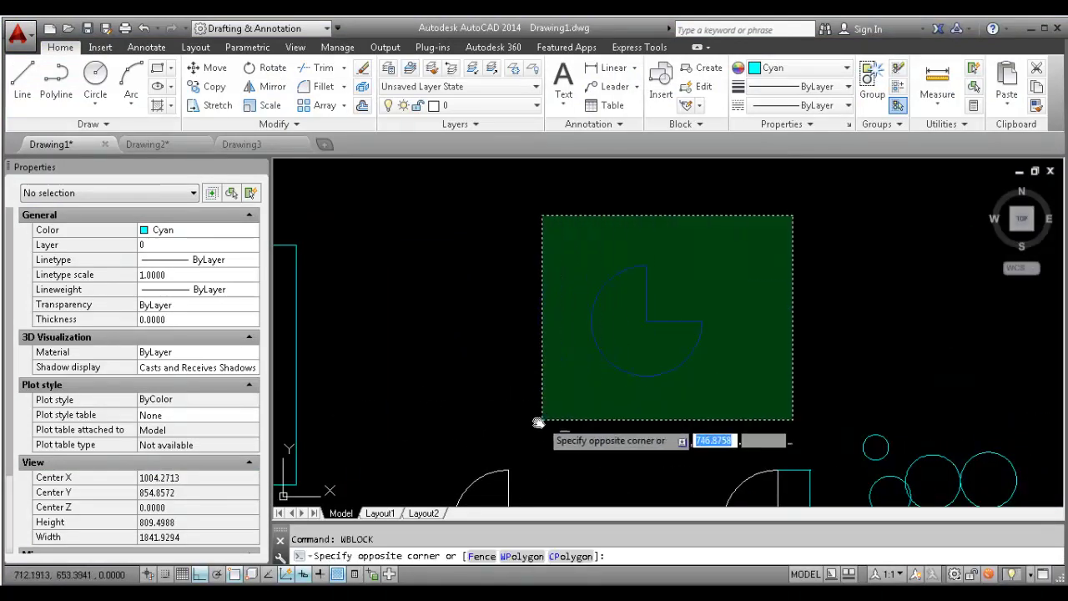
click(534, 427)
key(Escape)
scroll(582, 349, down, 2)
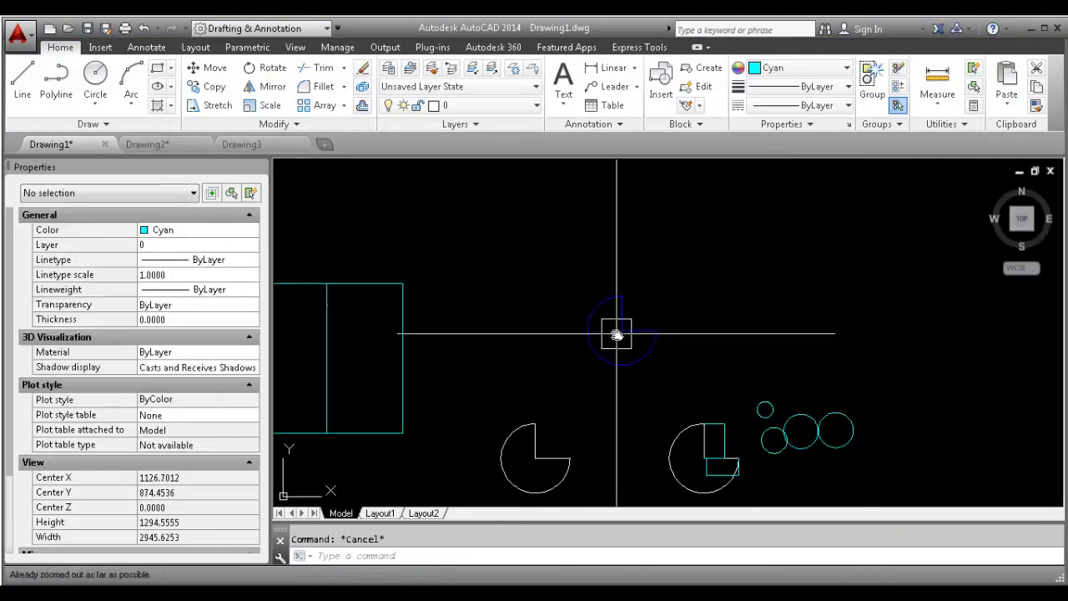
middle_drag(618, 334, 563, 337)
scroll(575, 329, up, 4)
scroll(434, 269, down, 3)
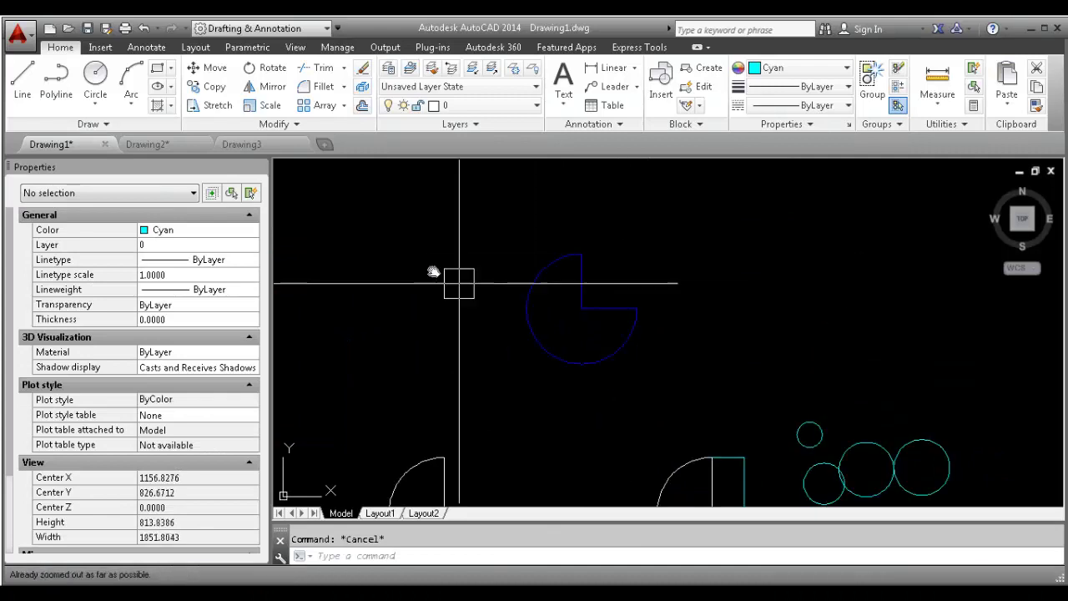
middle_drag(434, 269, 779, 289)
click(768, 258)
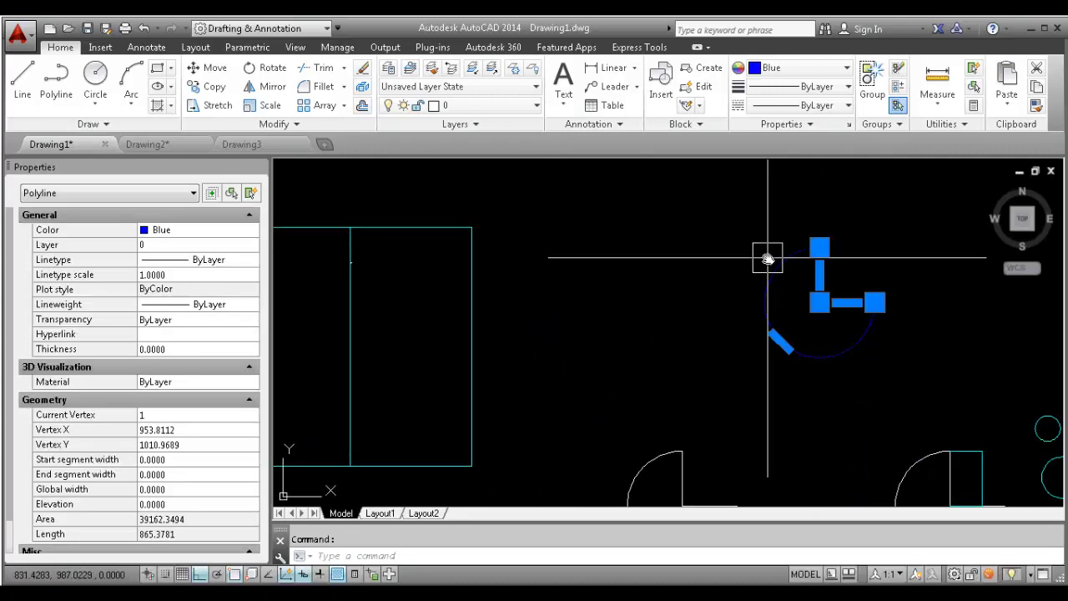
middle_drag(692, 293, 648, 292)
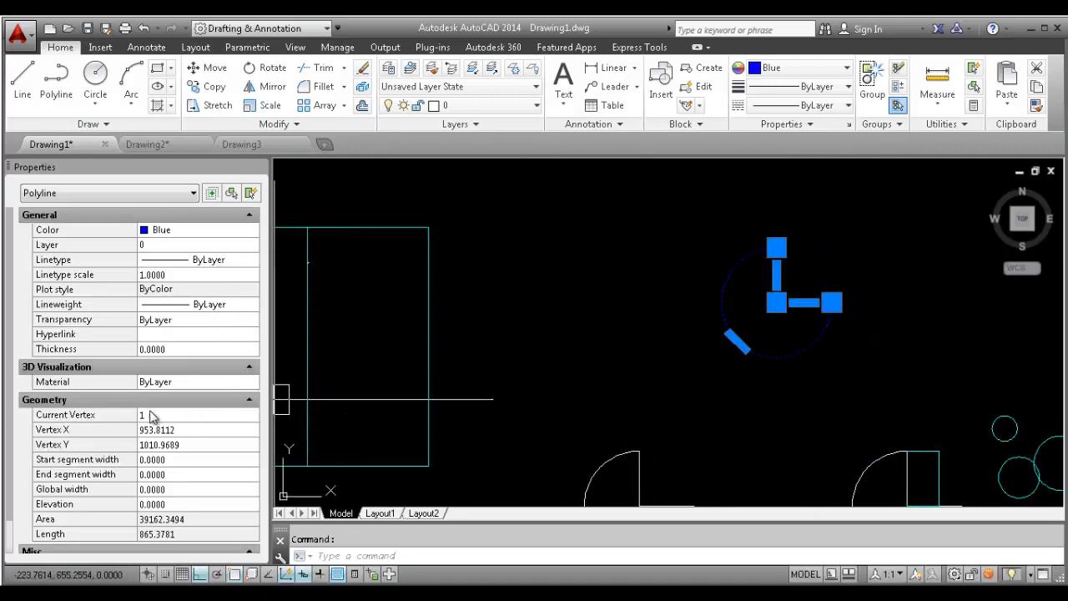
scroll(782, 306, down, 3)
key(Escape)
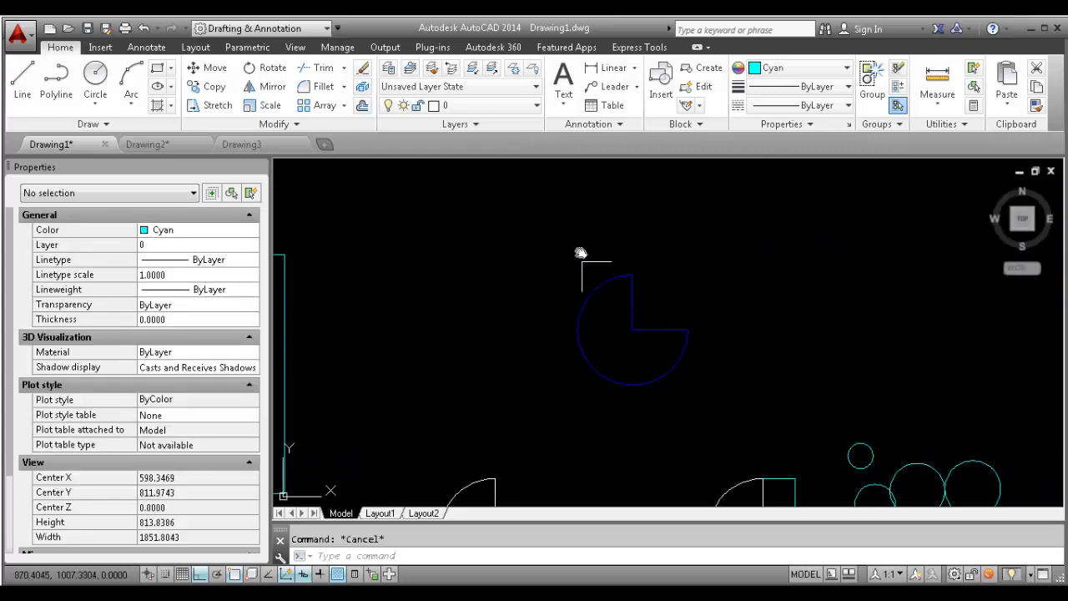
click(523, 223)
click(697, 403)
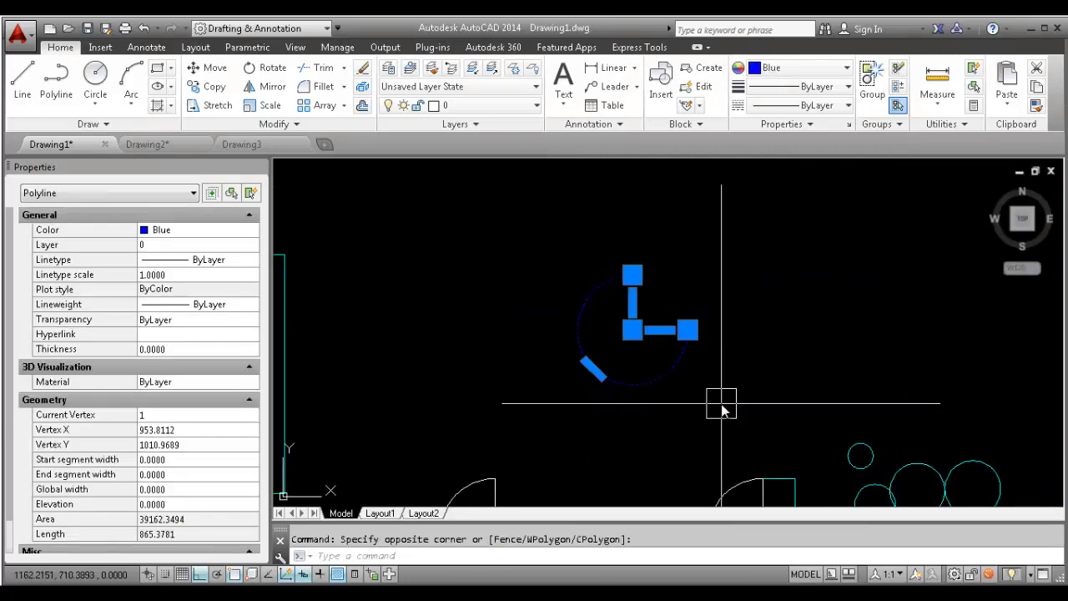
key(Escape)
middle_drag(703, 268, 926, 213)
mouse_move(912, 256)
middle_down()
mouse_move(749, 305)
mouse_move(694, 268)
middle_up()
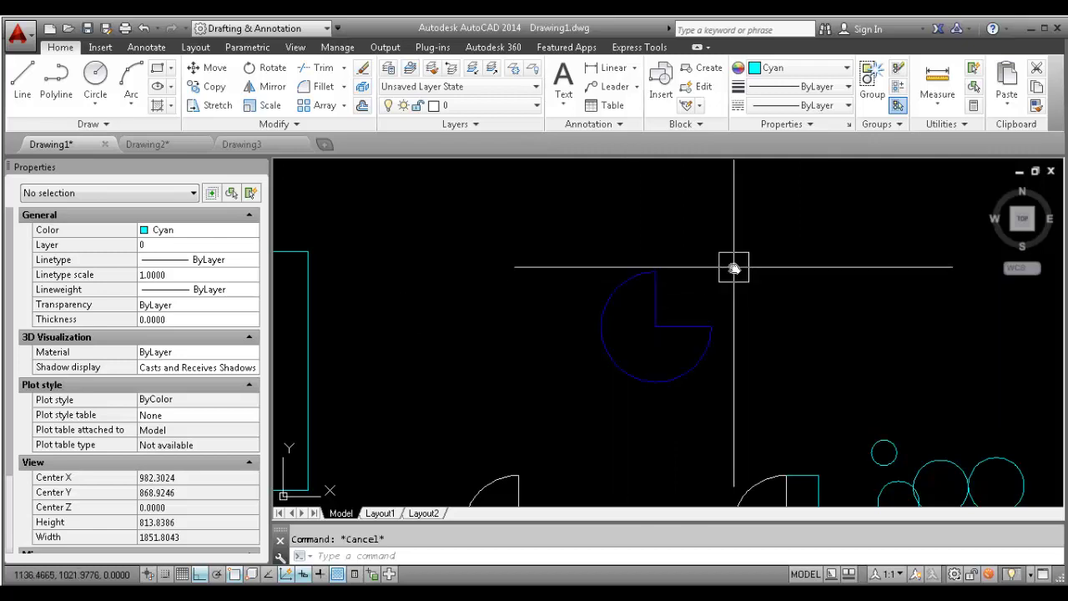
Restart WBLOCK with block 1 as the source and set the insert units to Millimeters
key(Return)
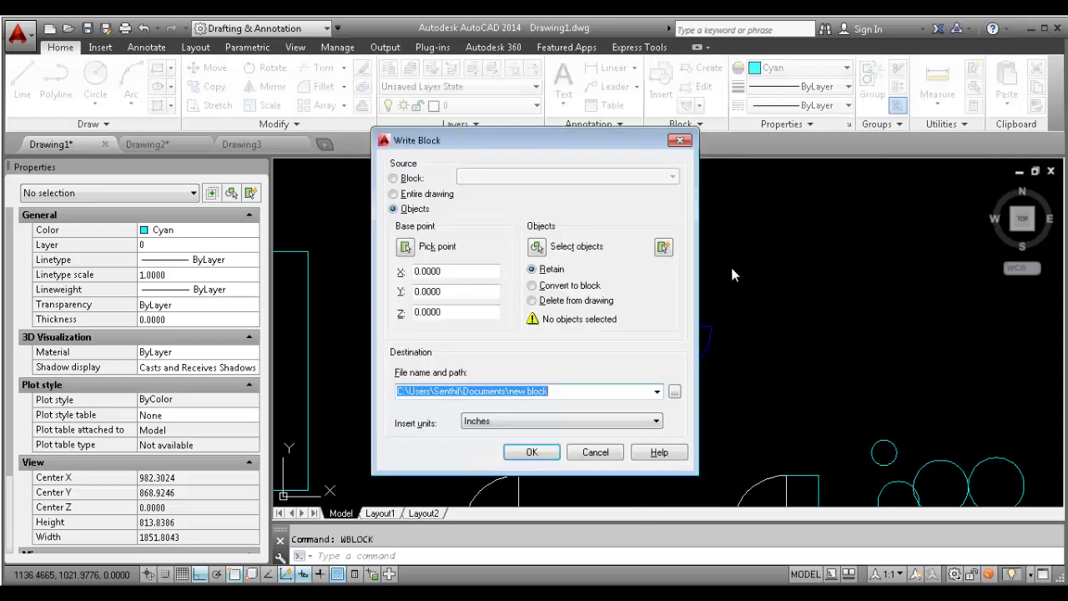
click(409, 179)
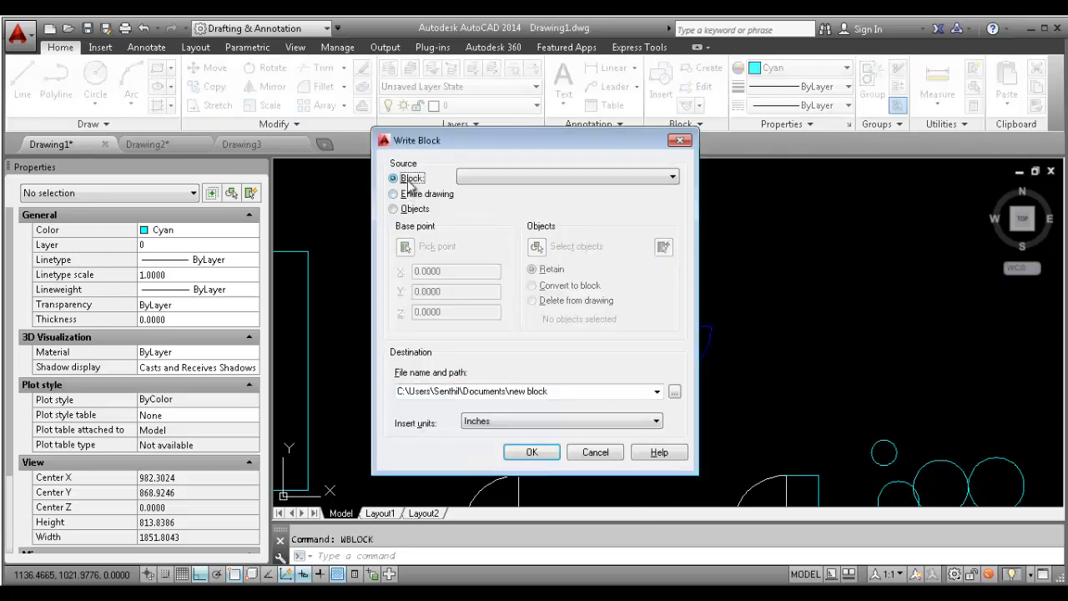
click(526, 177)
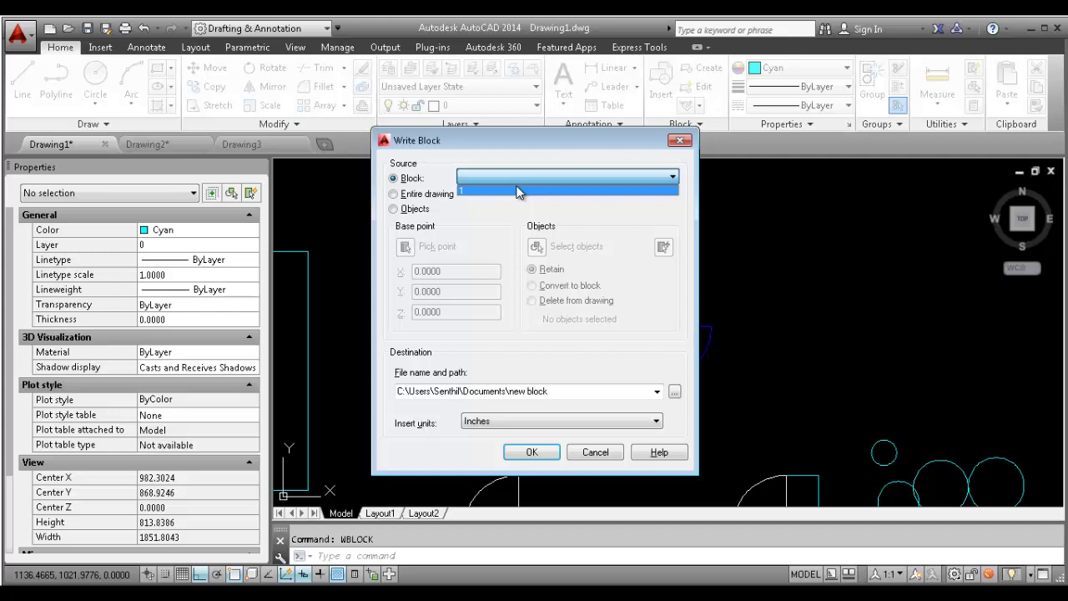
click(518, 192)
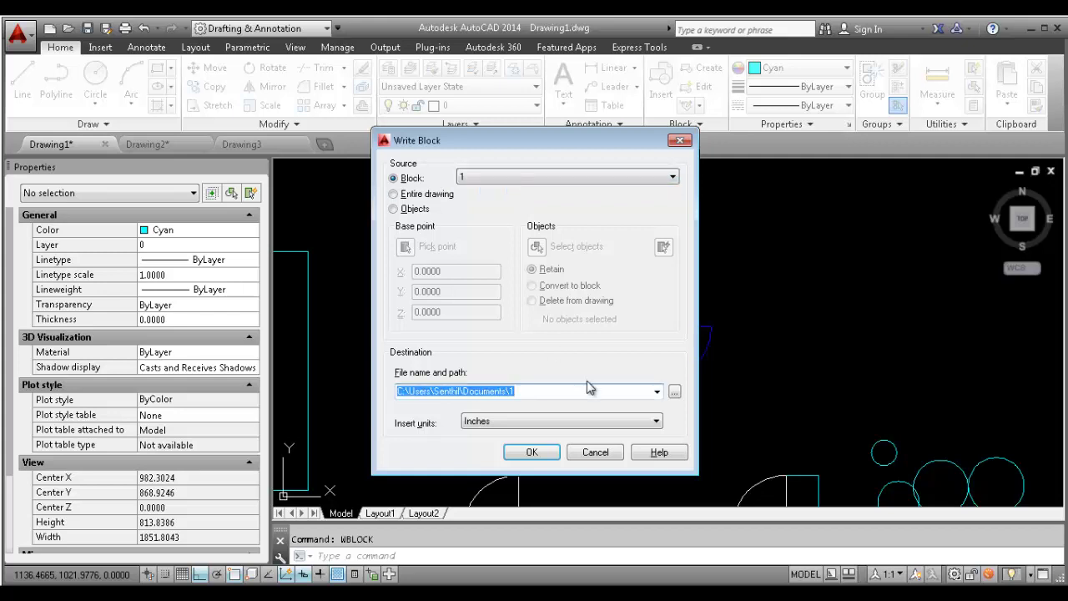
click(571, 428)
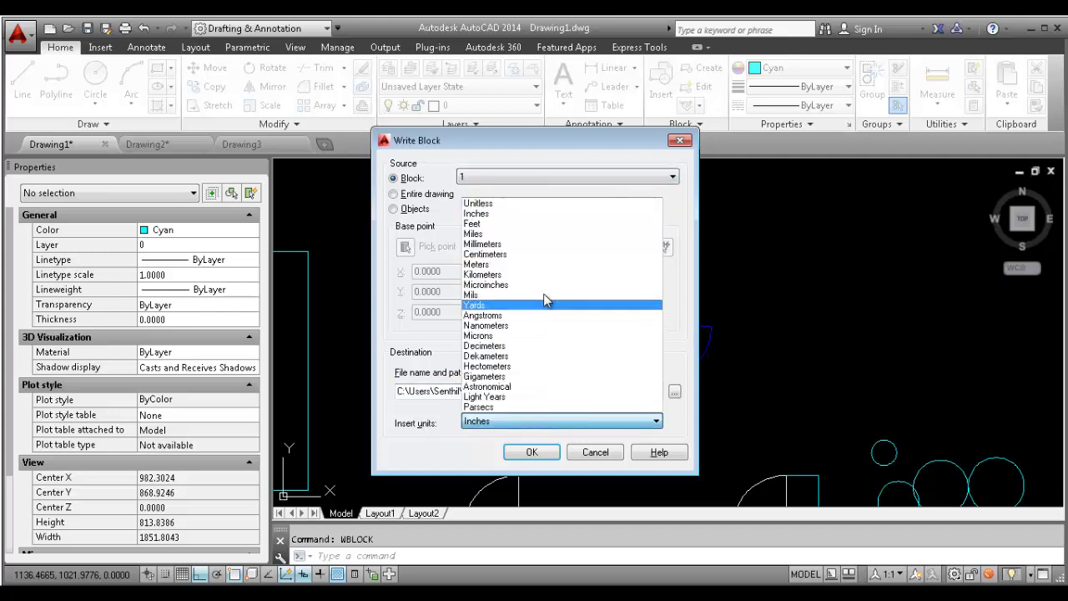
click(543, 246)
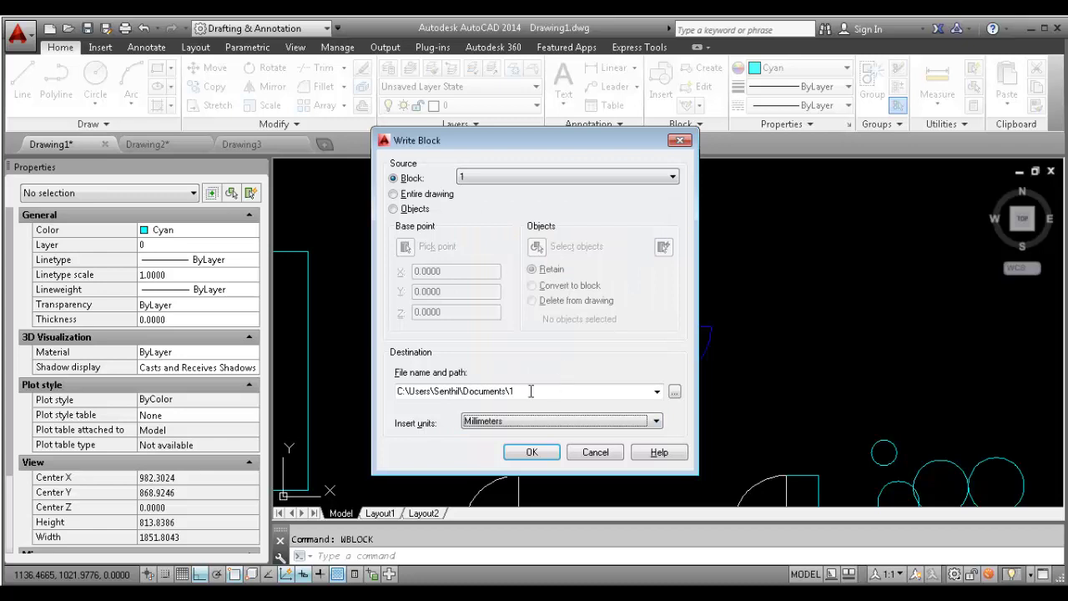
Browse for the block's destination file and create a new folder named WB on the Desktop
click(673, 392)
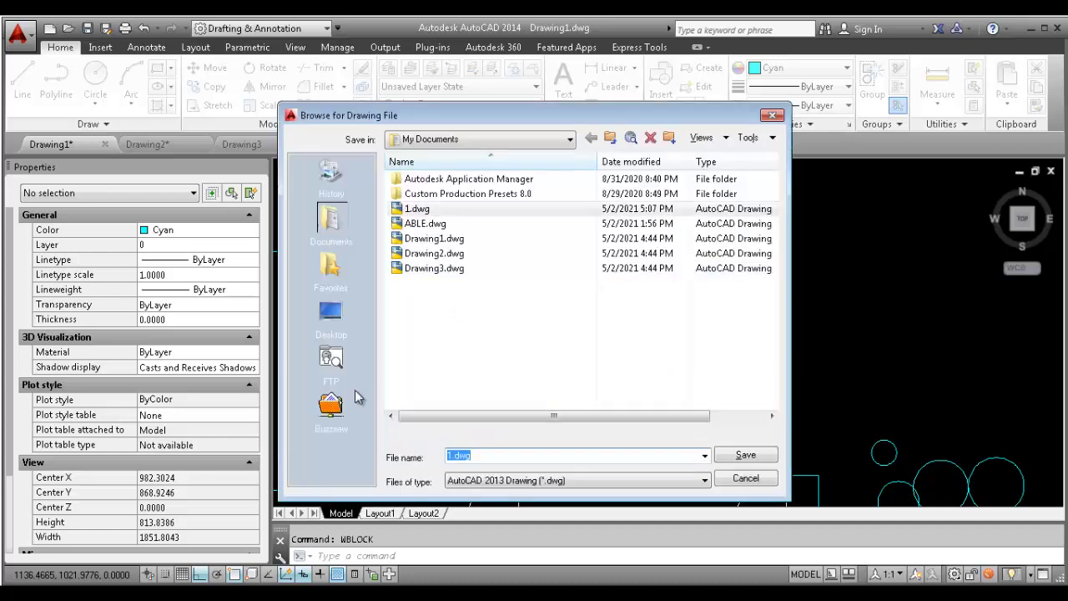
click(331, 311)
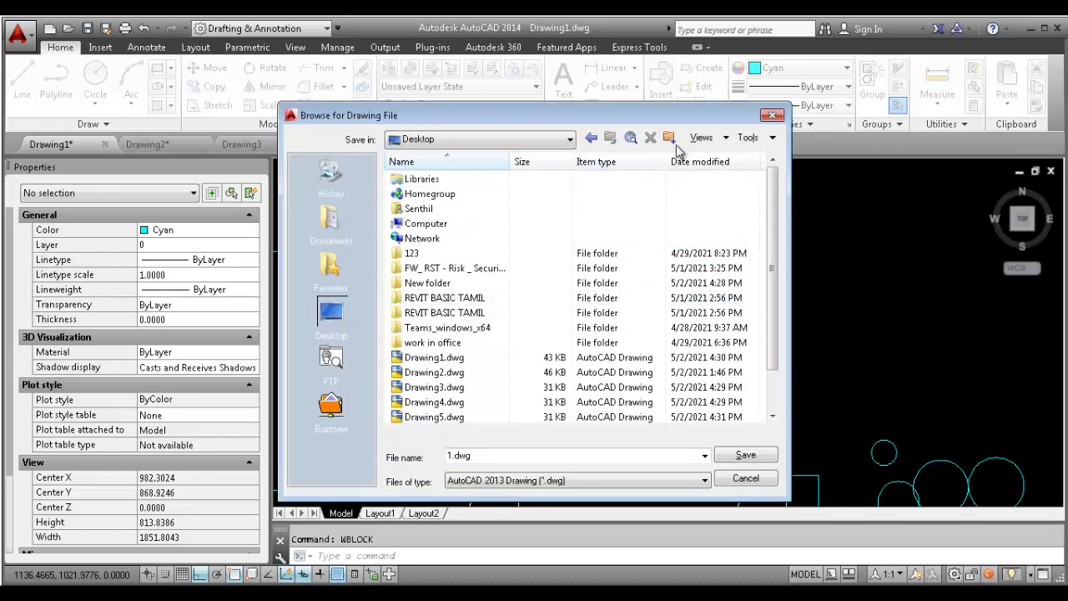
scroll(471, 275, down, 2)
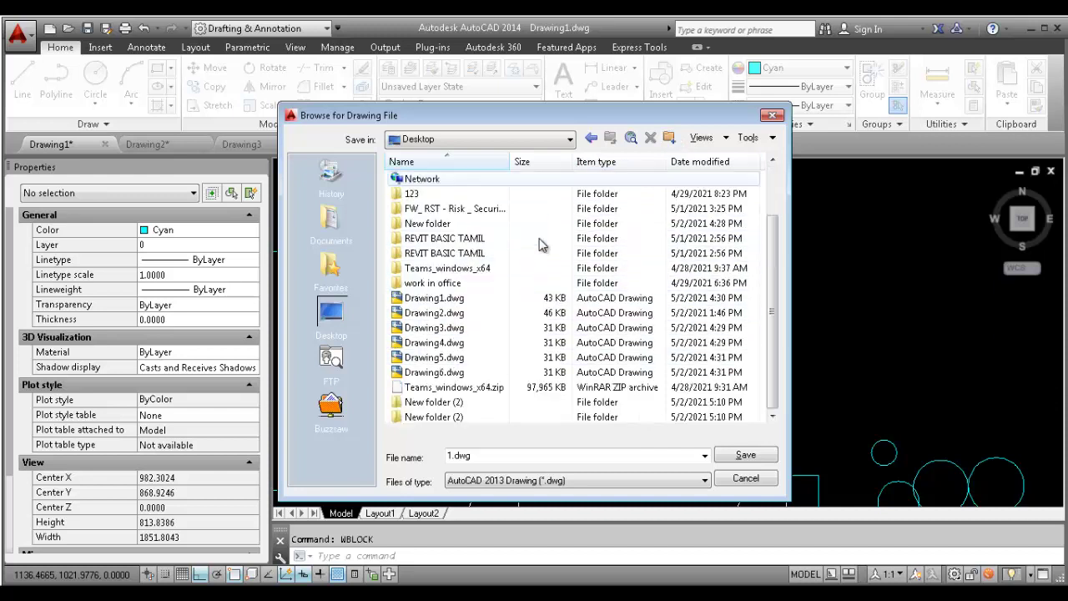
click(435, 404)
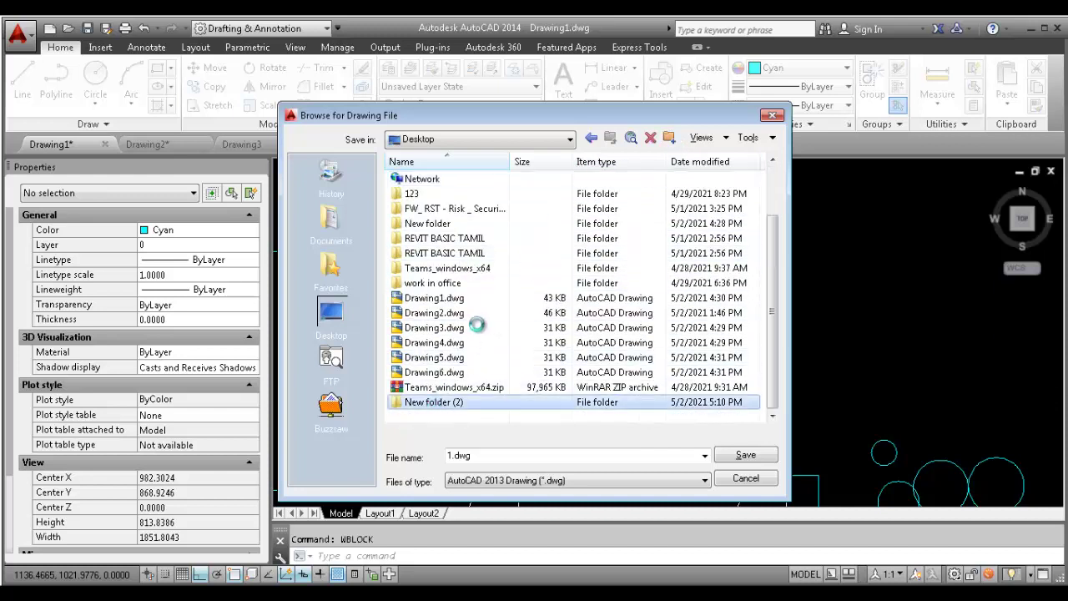
right_click(434, 402)
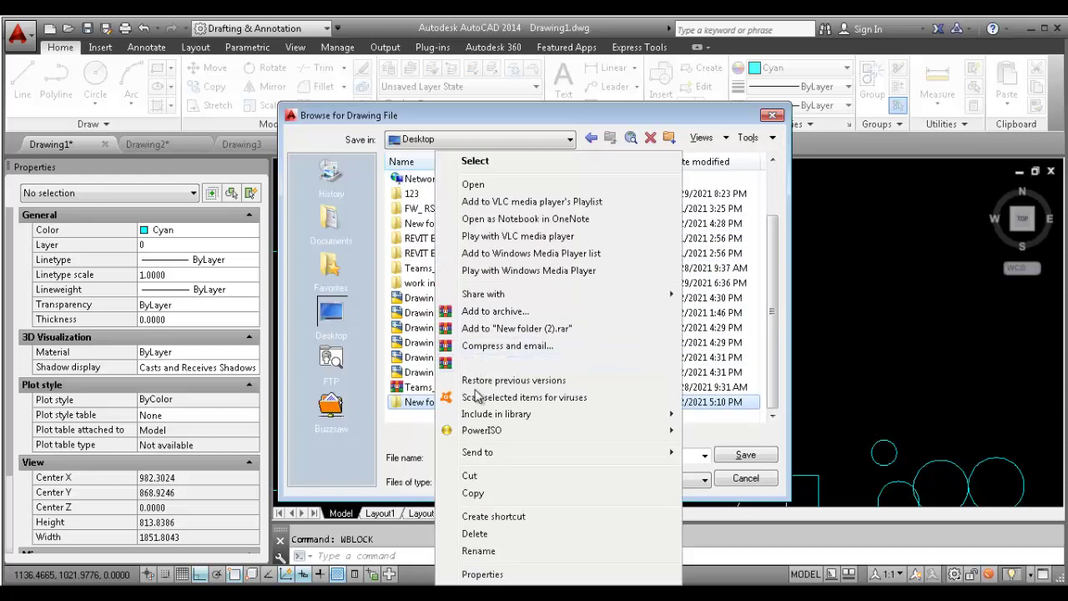
click(476, 547)
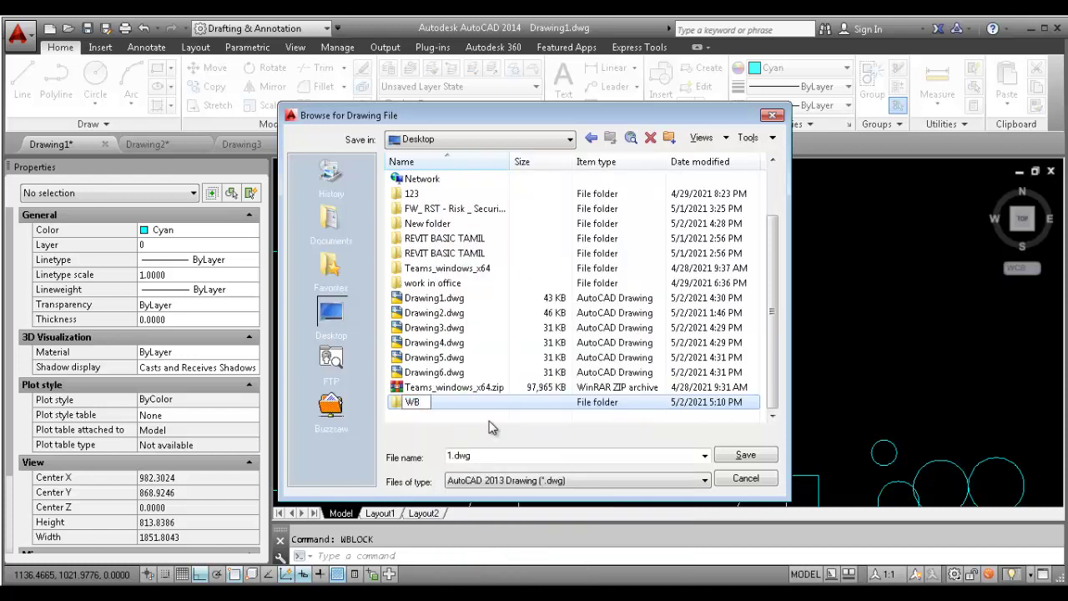
text(WB)
Set the destination to 1.dwg inside the WB folder and write the block
double_click(466, 402)
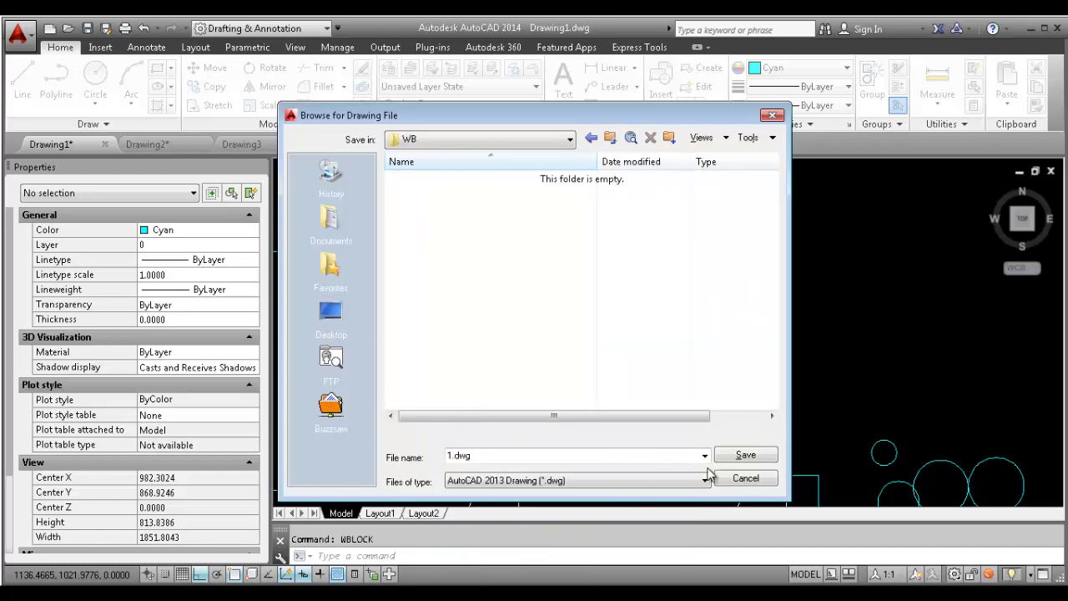
click(738, 458)
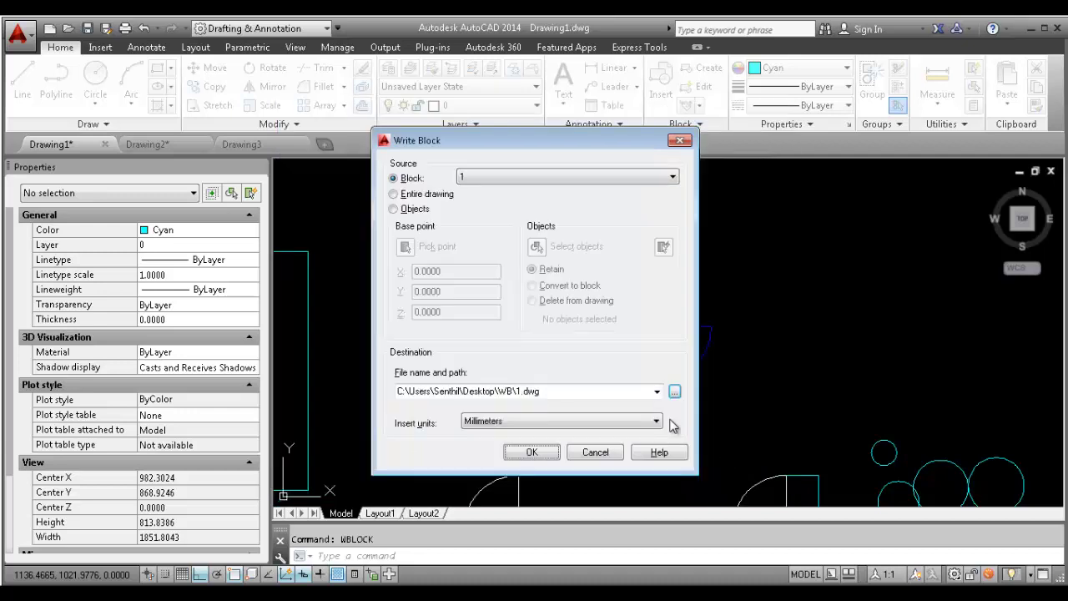
click(535, 457)
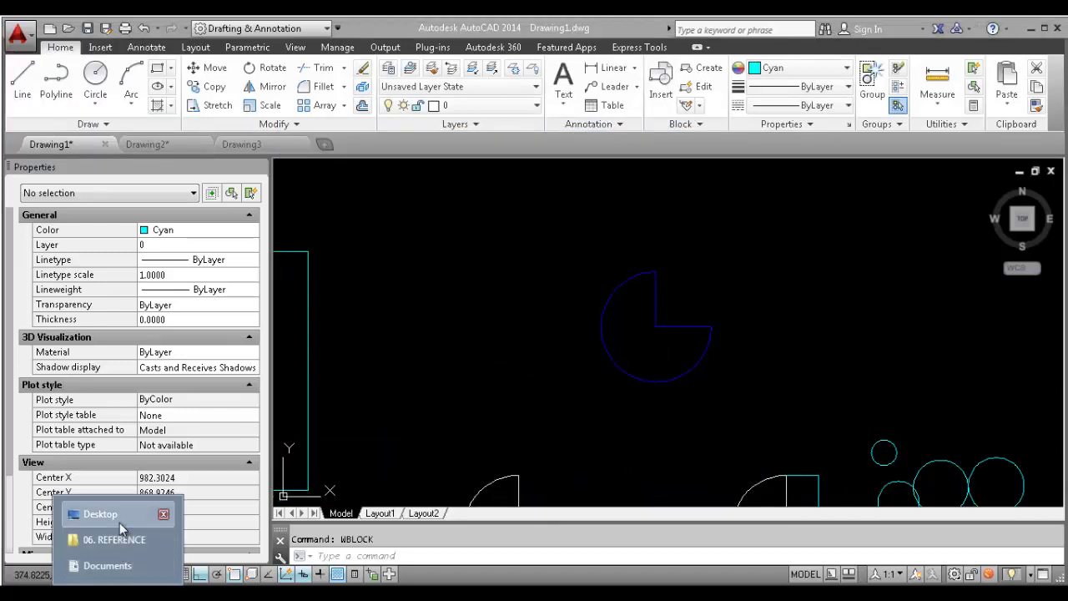
Switch to Windows Explorer, check the preview of 1.dwg in the Desktop's WB folder, and return to AutoCAD
click(119, 523)
double_click(500, 348)
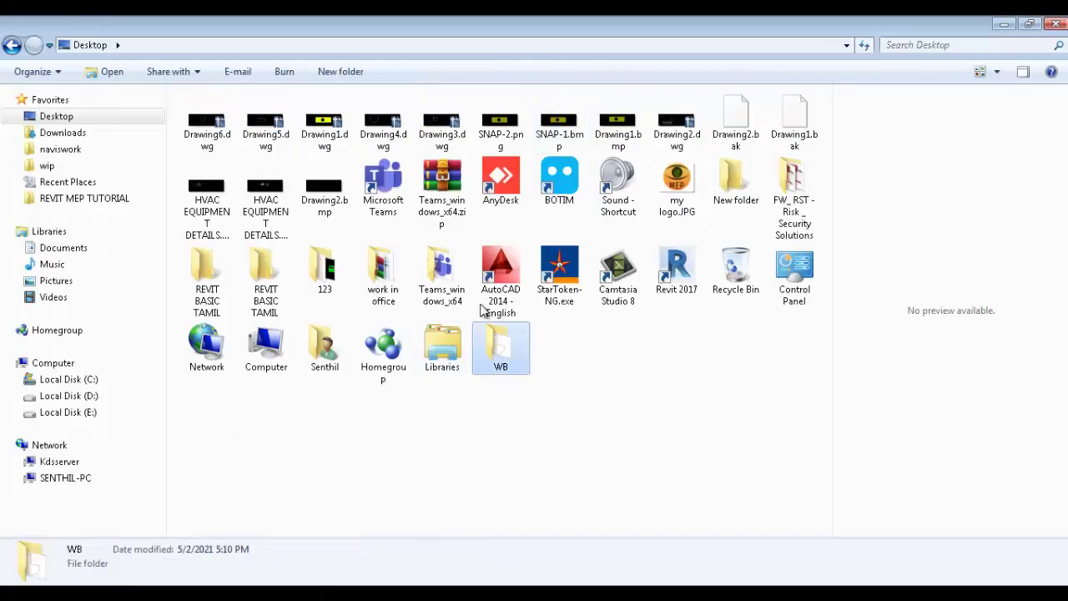
click(224, 121)
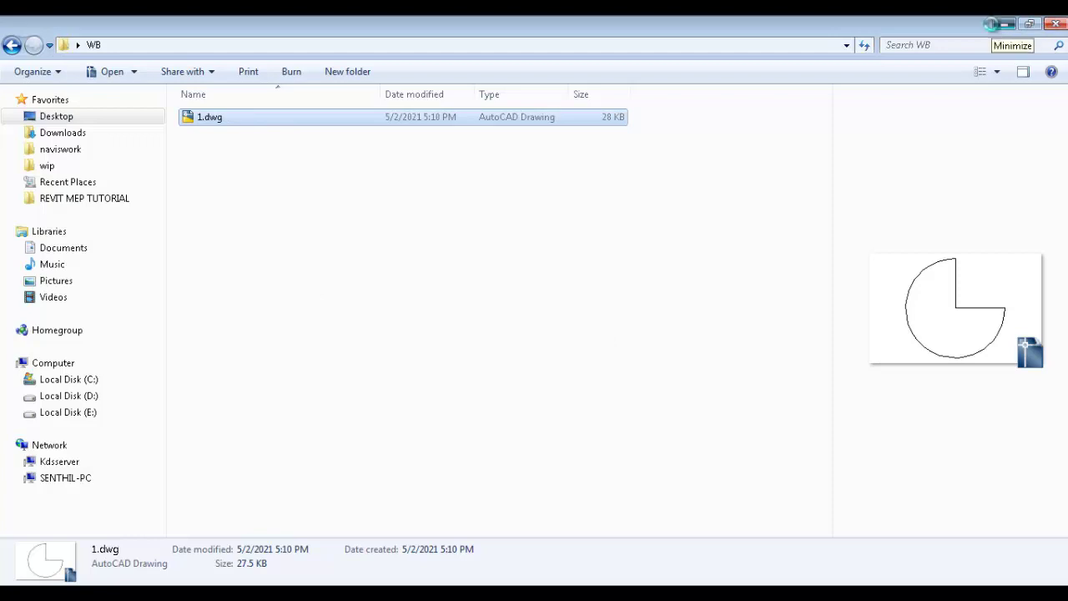
click(993, 23)
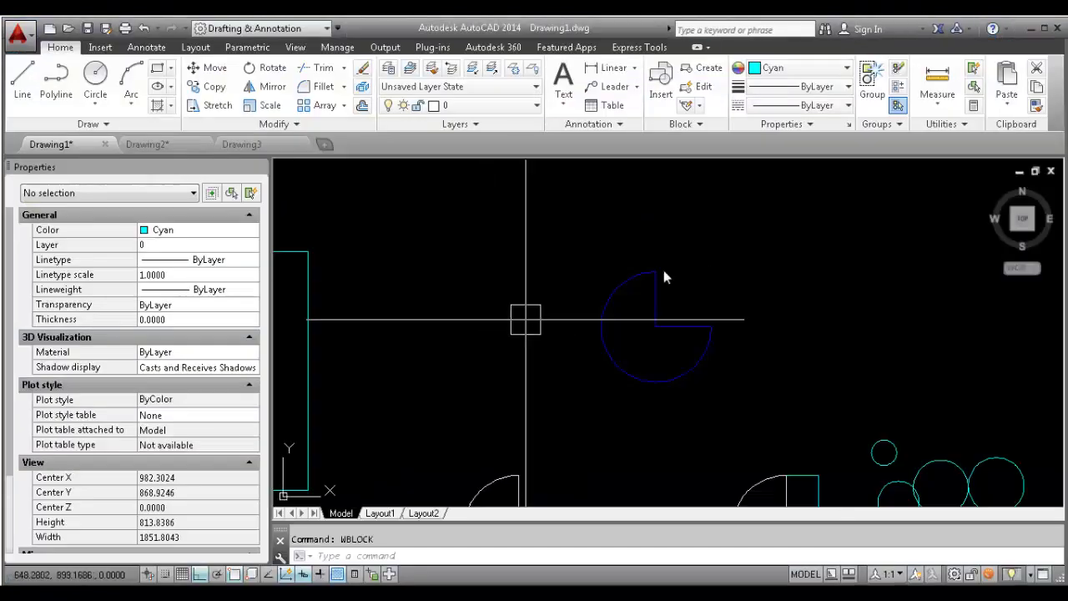
Switch to the Word command list, highlight the WBLOCK entry in green, and move on to the BOUNDARY entry
click(387, 592)
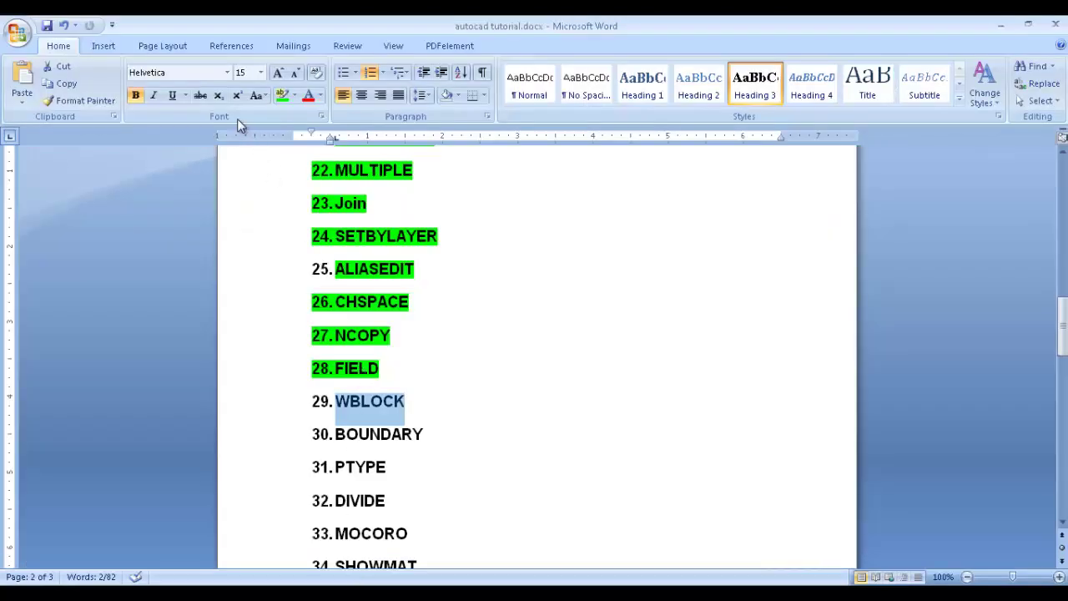
click(282, 96)
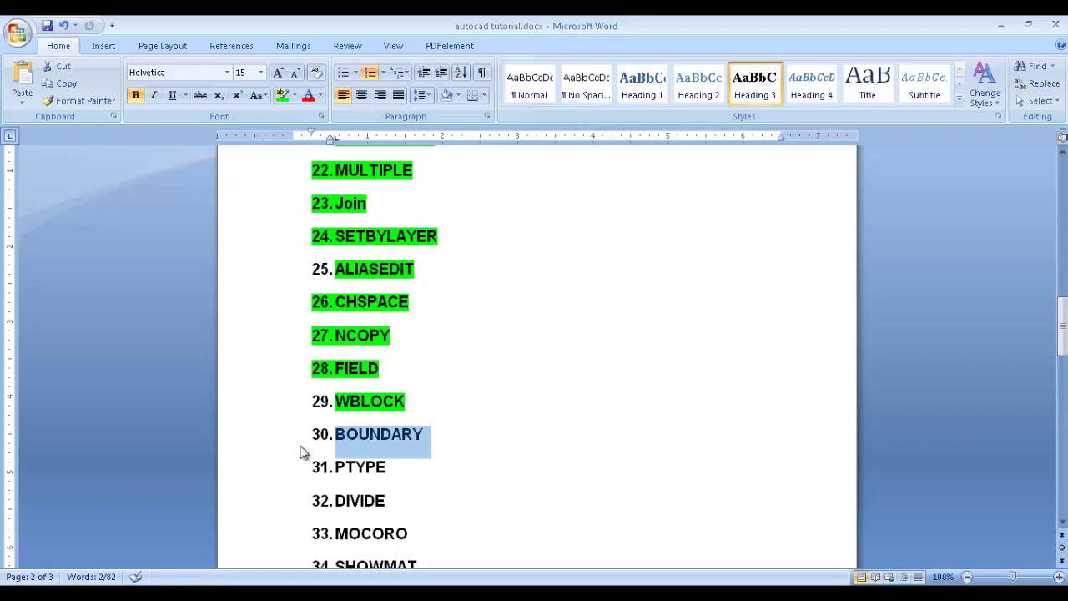
click(403, 435)
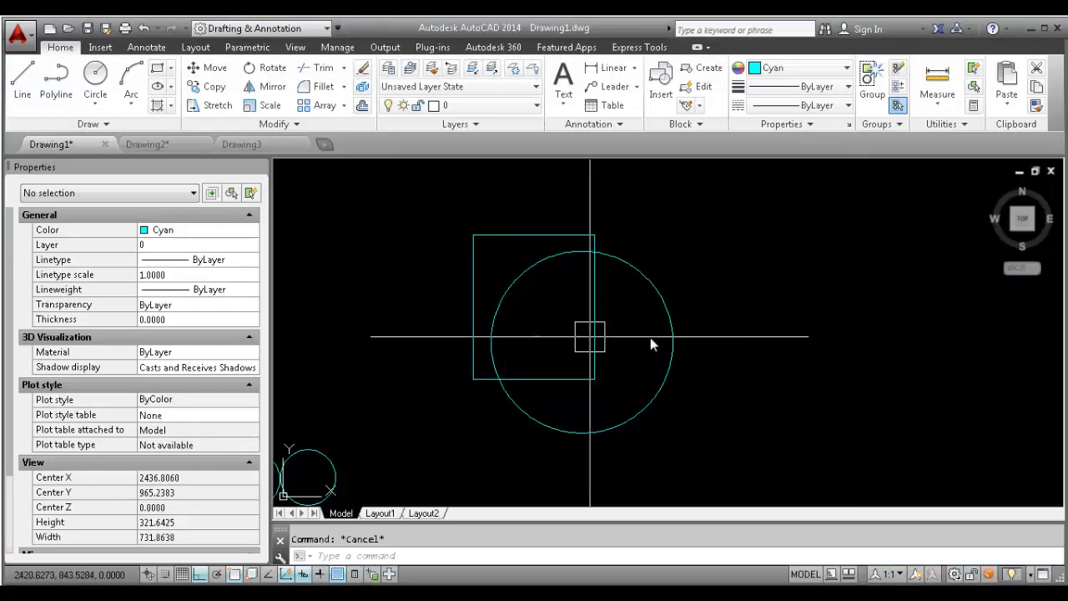
In AutoCAD, use BOUNDARY with object type Polyline to outline the area where the rectangle and circle overlap
mouse_move(651, 341)
middle_down()
mouse_move(572, 317)
mouse_move(422, 352)
mouse_move(465, 331)
middle_up()
scroll(423, 353, up, 2)
scroll(465, 331, down, 2)
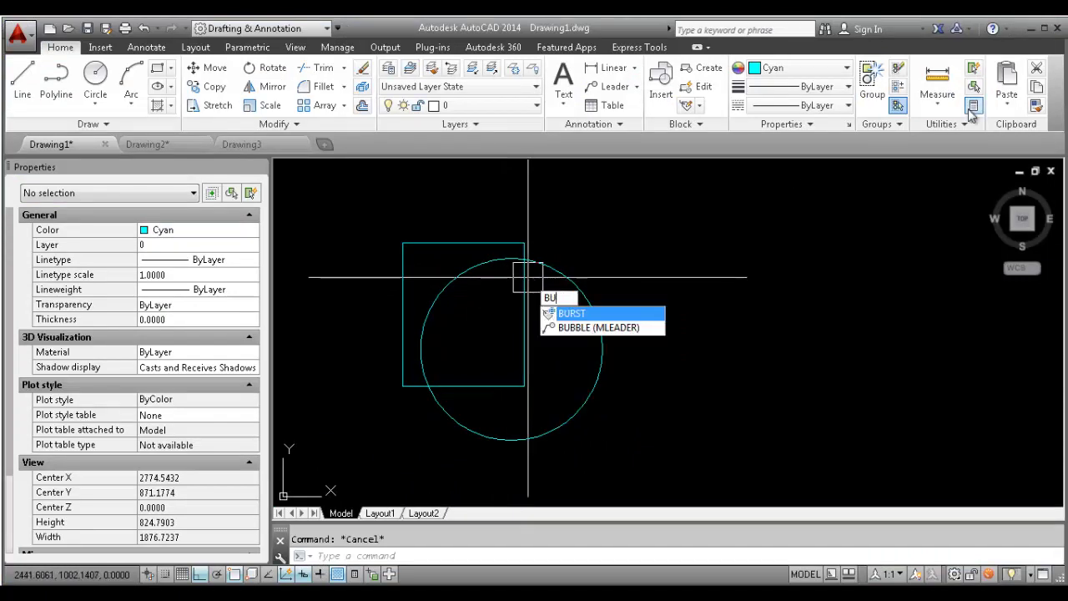
key(BackSpace)
text(OUNDARY)
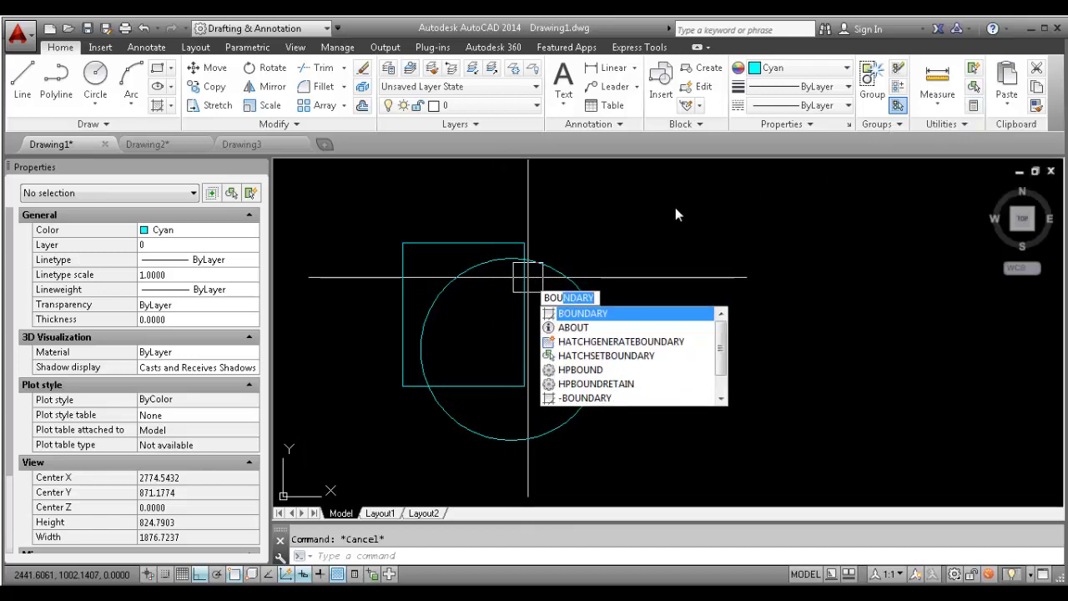
click(611, 316)
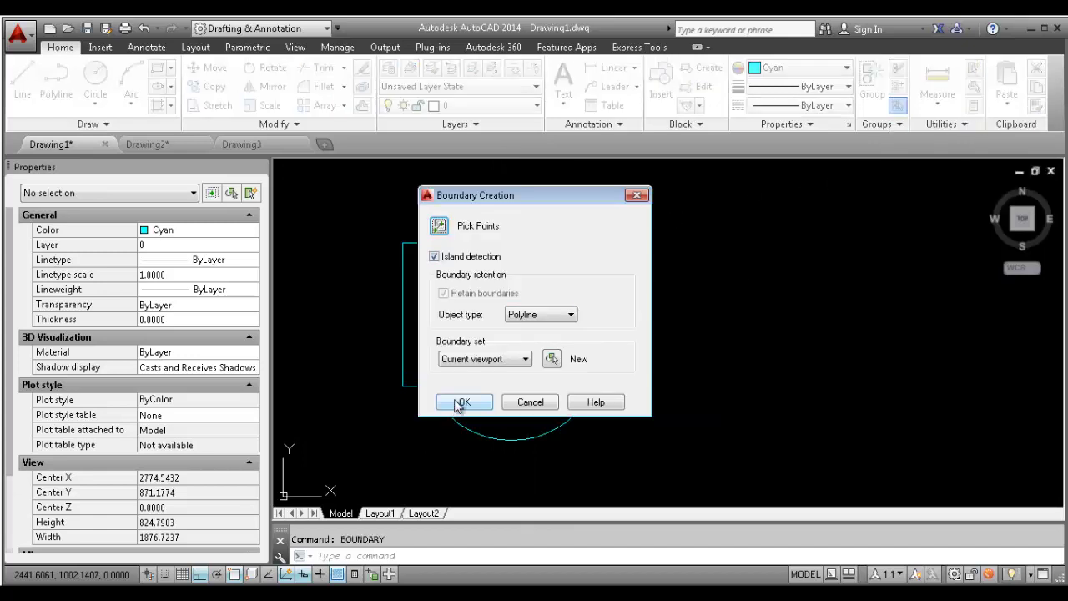
click(439, 226)
click(504, 290)
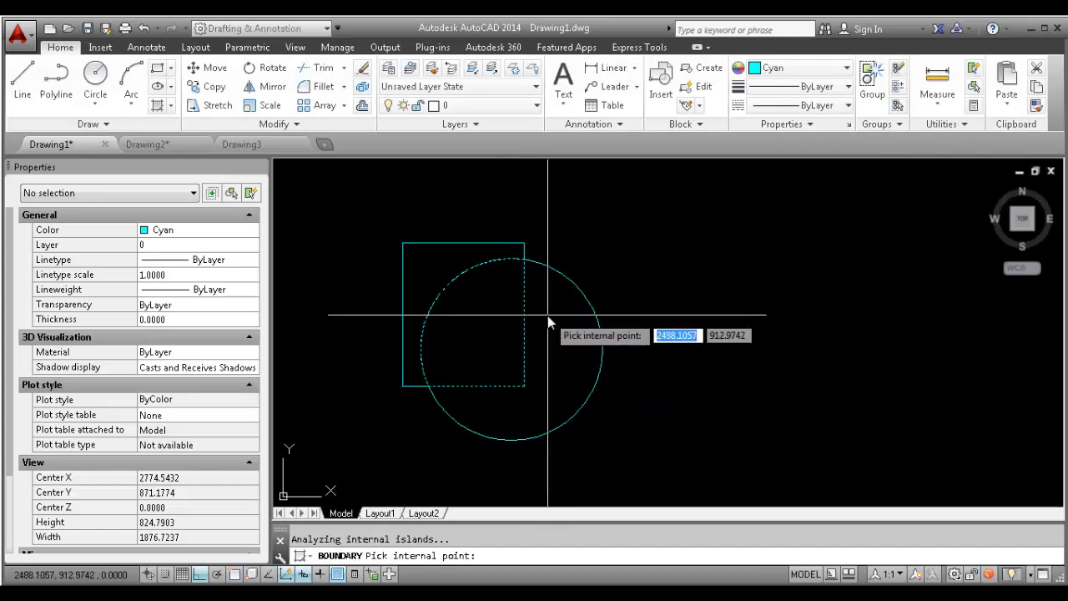
scroll(523, 316, up, 2)
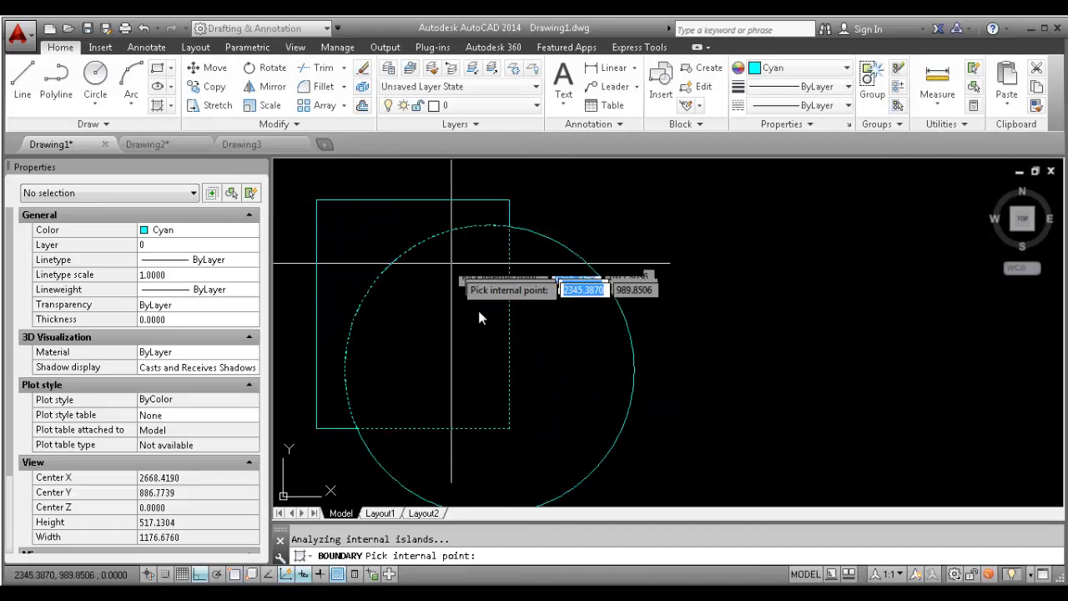
key(Return)
Inspect the circle and the new boundary polyline in the overlap, leaving both unselected
click(586, 266)
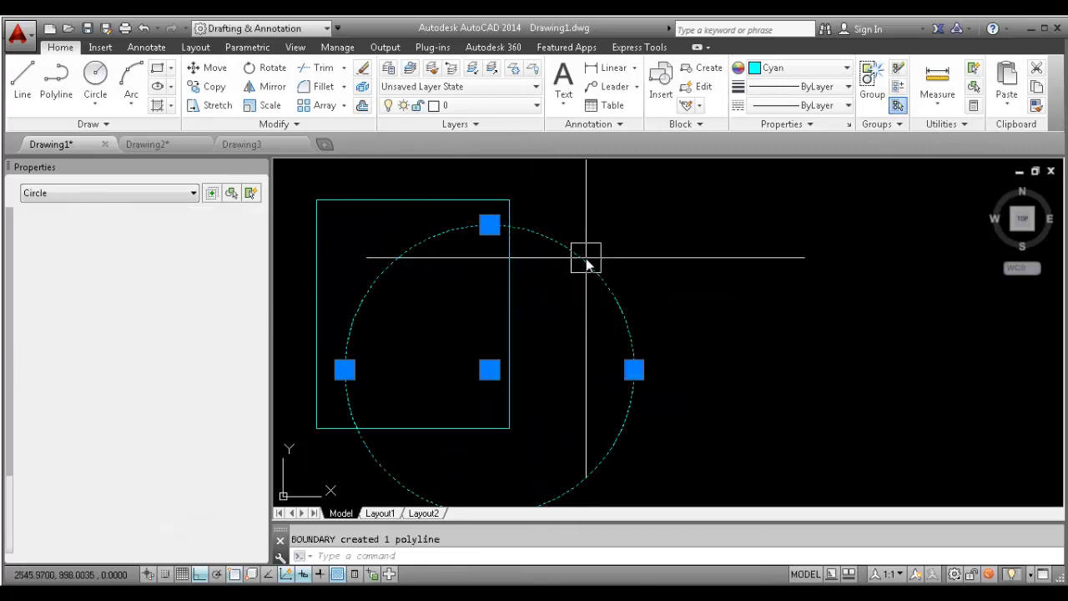
key(Escape)
scroll(534, 231, up, 2)
click(518, 233)
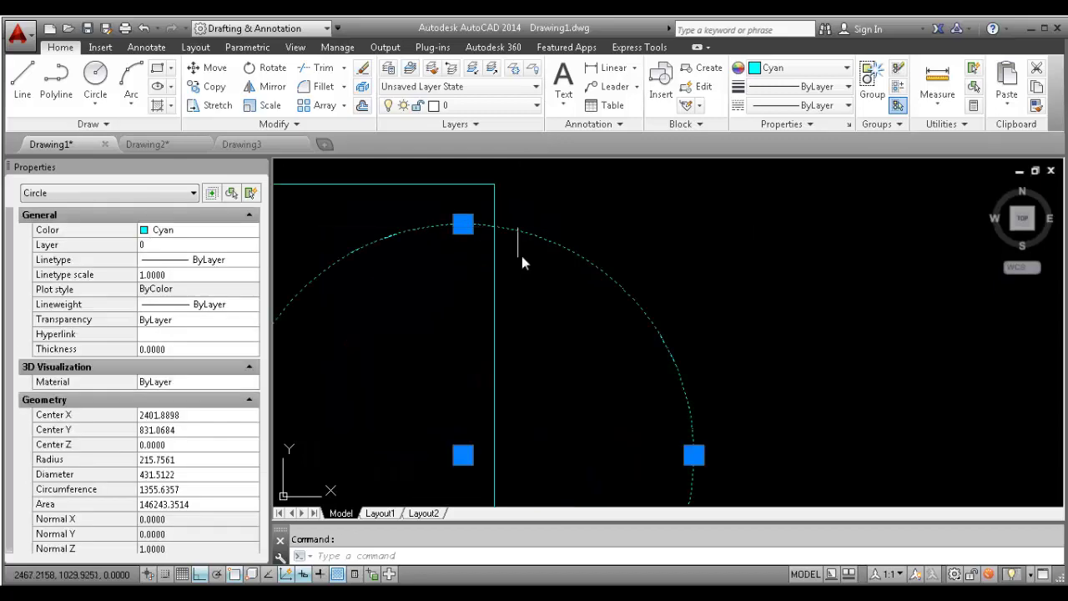
key(Escape)
click(496, 278)
scroll(497, 279, down, 2)
middle_drag(358, 334, 467, 317)
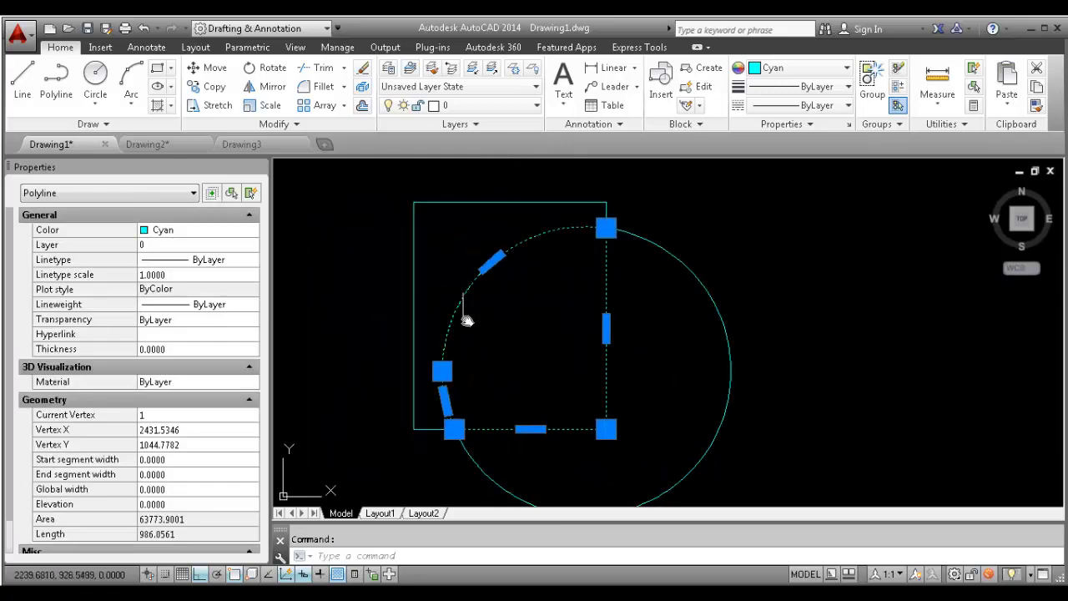
key(Escape)
Erase the rectangle to expose the boundary polyline and undo the erasure, repeating this demonstration once
click(413, 286)
key(Delete)
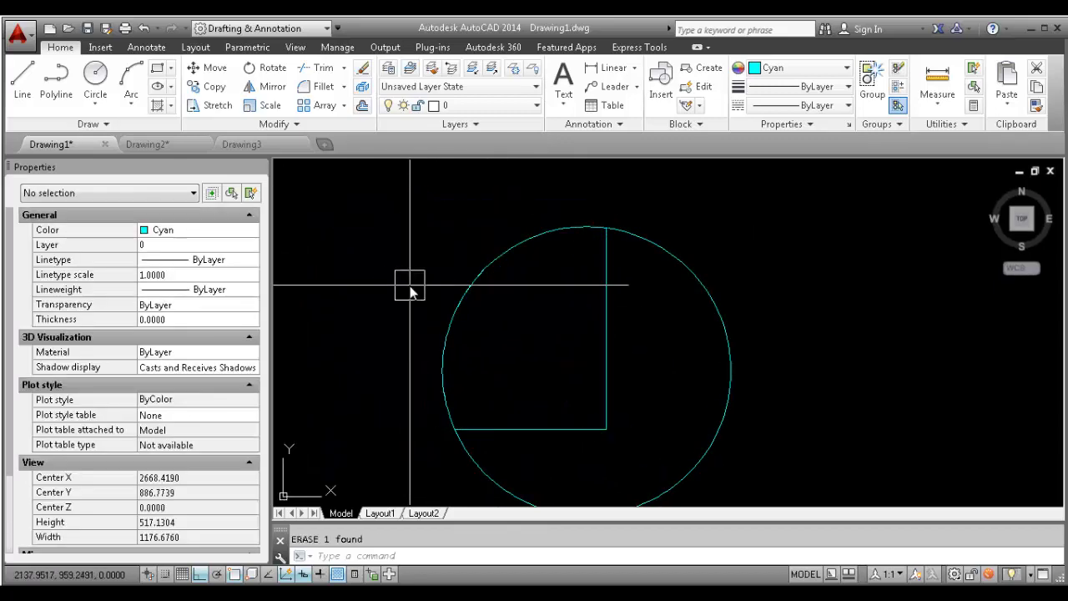
scroll(469, 288, down, 3)
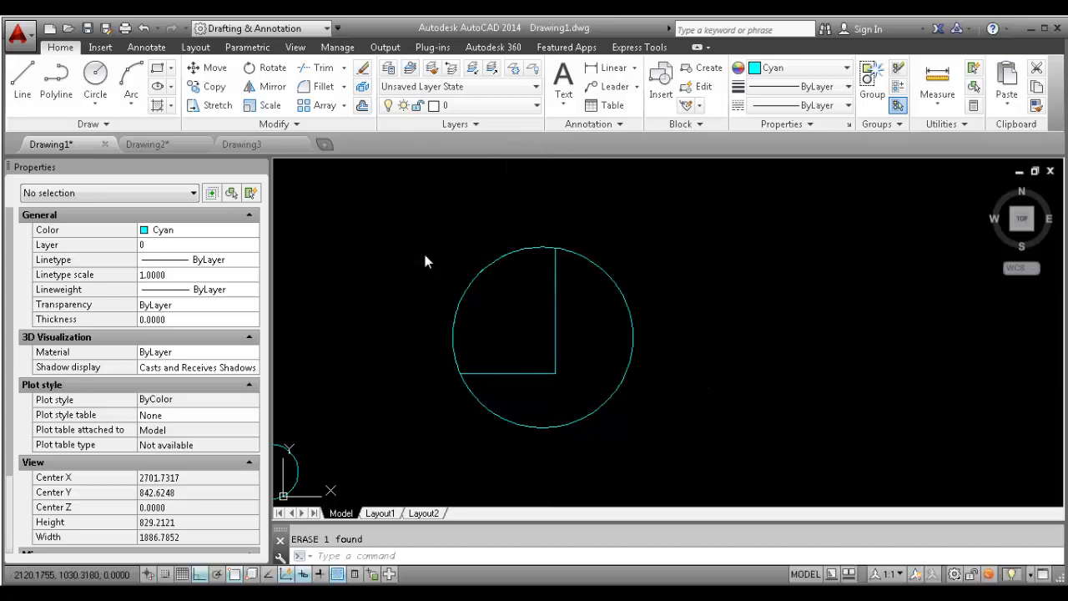
key(ctrl+z)
key(ctrl+z)
click(425, 227)
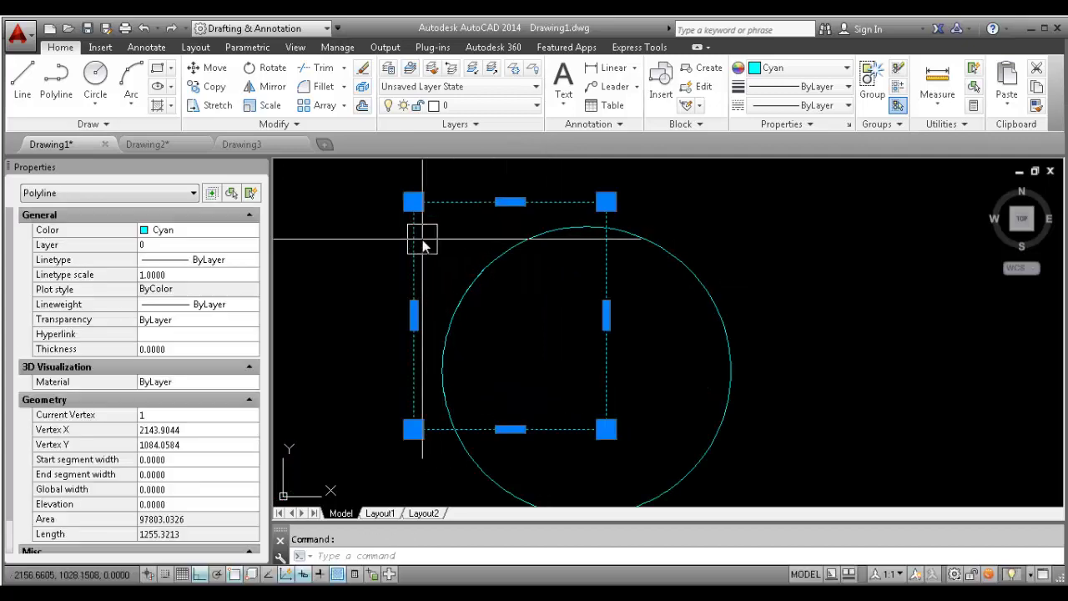
key(Delete)
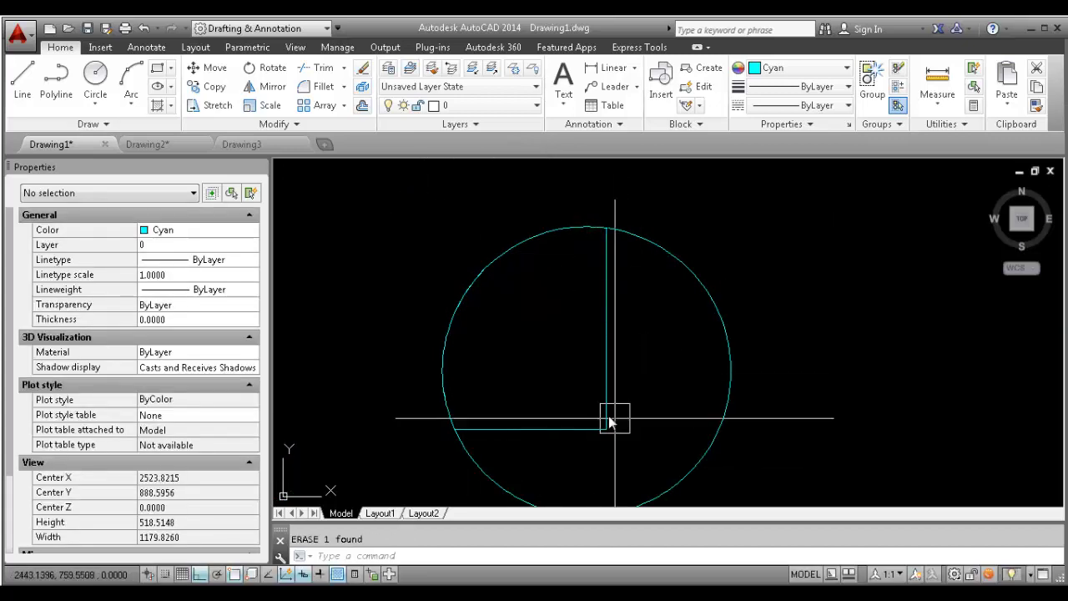
key(ctrl+z)
Erase the circle to show the boundary polyline inside the rectangle, and undo the erasure
middle_drag(731, 372, 634, 315)
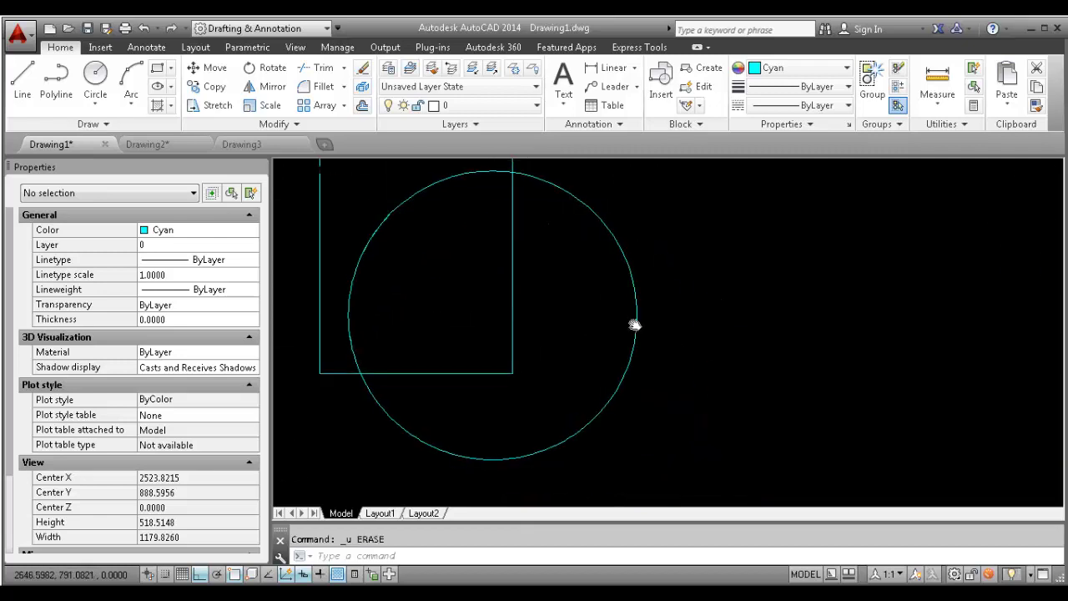
click(634, 315)
key(Delete)
scroll(584, 417, down, 2)
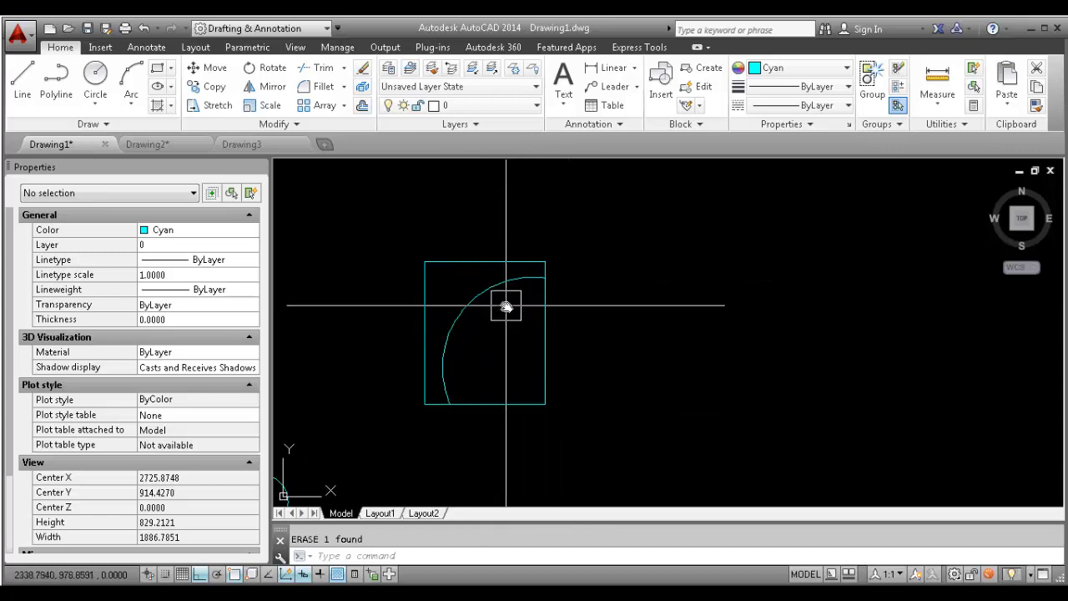
key(ctrl+z)
scroll(507, 293, up, 2)
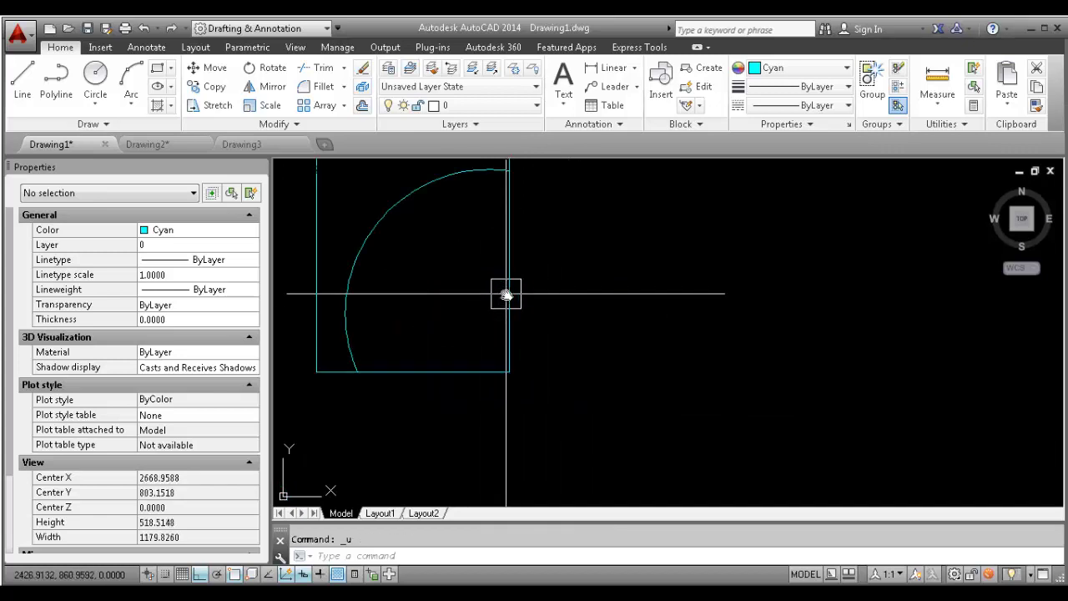
scroll(505, 255, down, 2)
middle_drag(519, 256, 577, 341)
scroll(515, 327, up, 2)
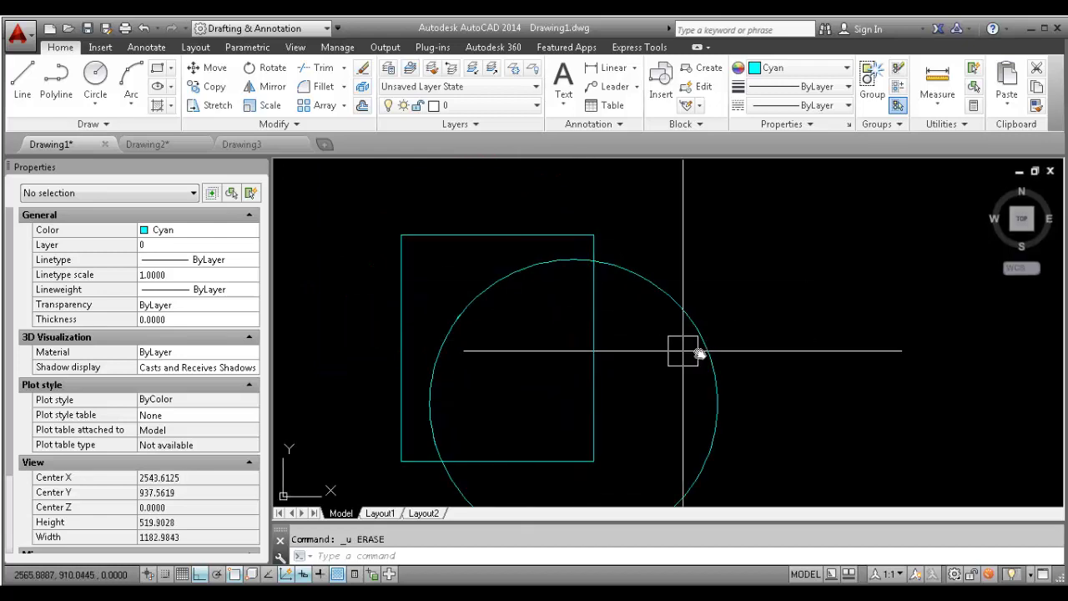
middle_drag(628, 439, 459, 489)
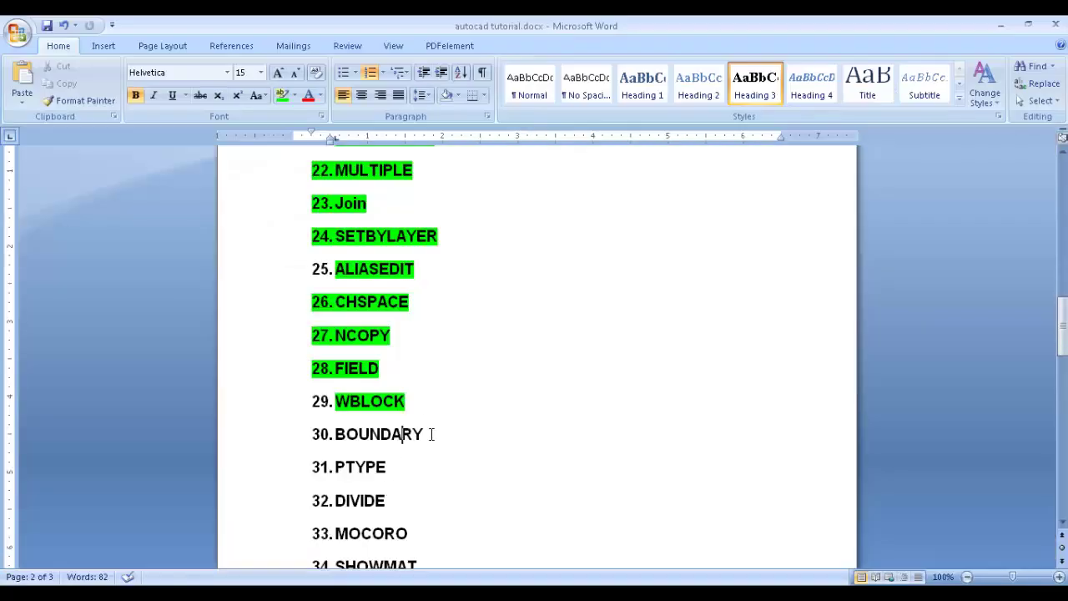
In the Word command list, highlight the BOUNDARY entry in green and select the PTYPE entry
mouse_move(348, 425)
mouse_down()
mouse_move(336, 400)
mouse_move(337, 434)
mouse_up()
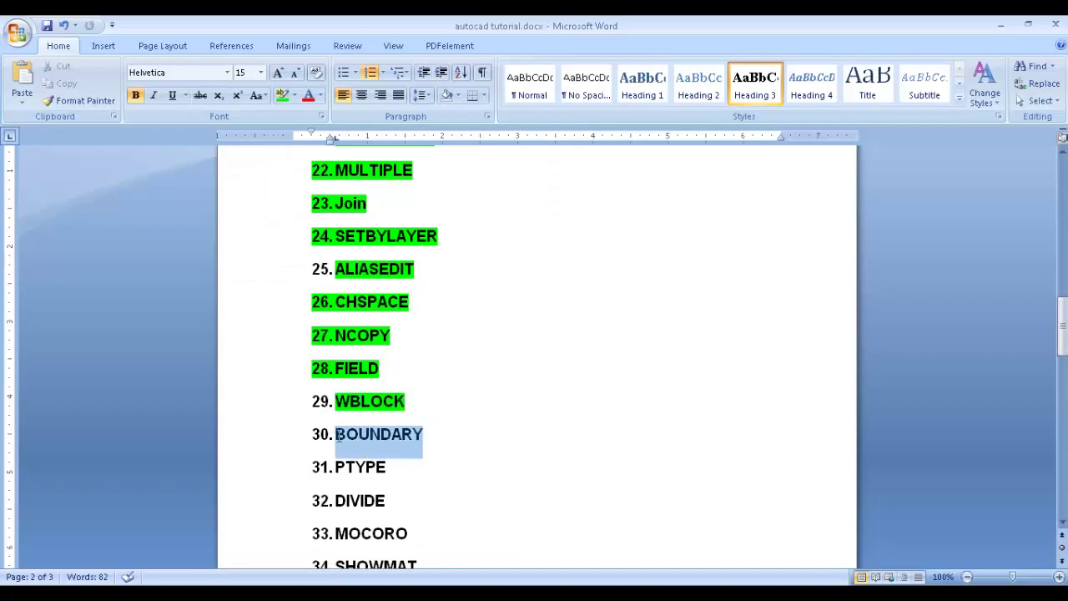
click(282, 94)
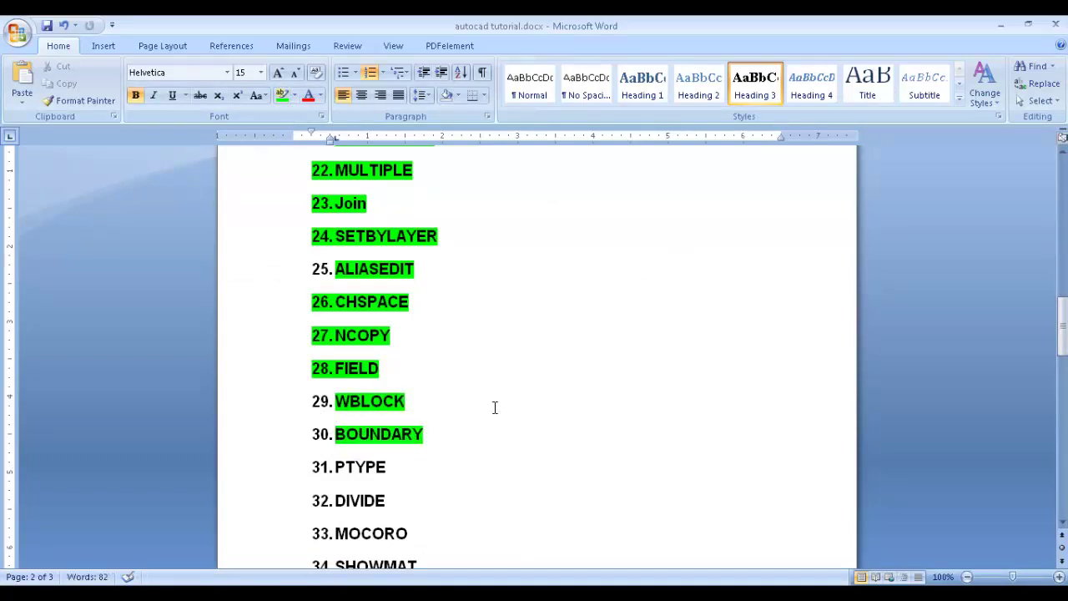
drag(391, 467, 335, 467)
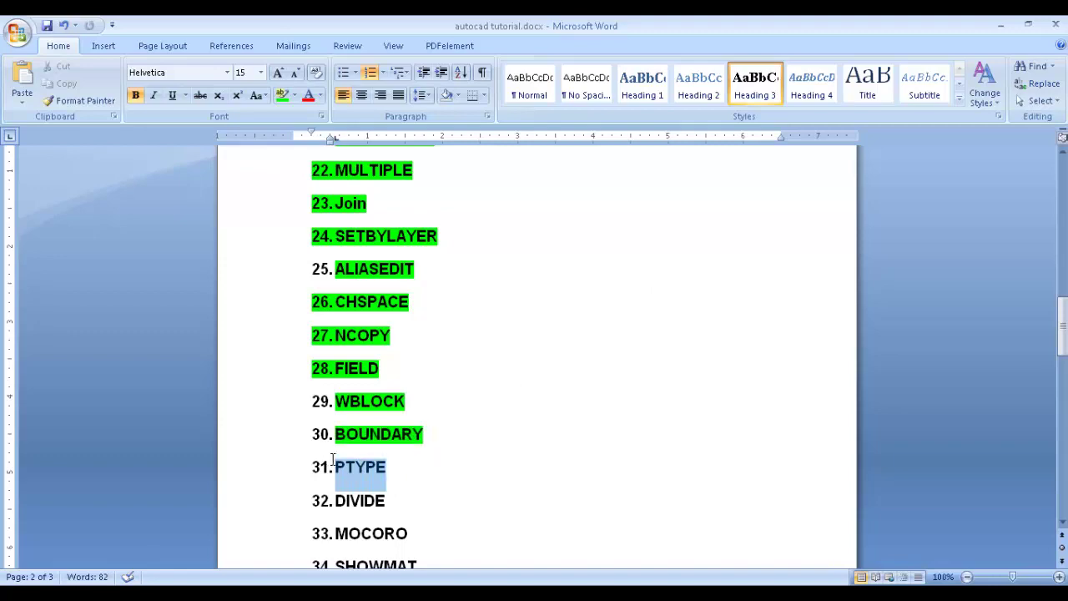
Switch from Word to AutoCAD and erase every object in Drawing1's model space
click(361, 509)
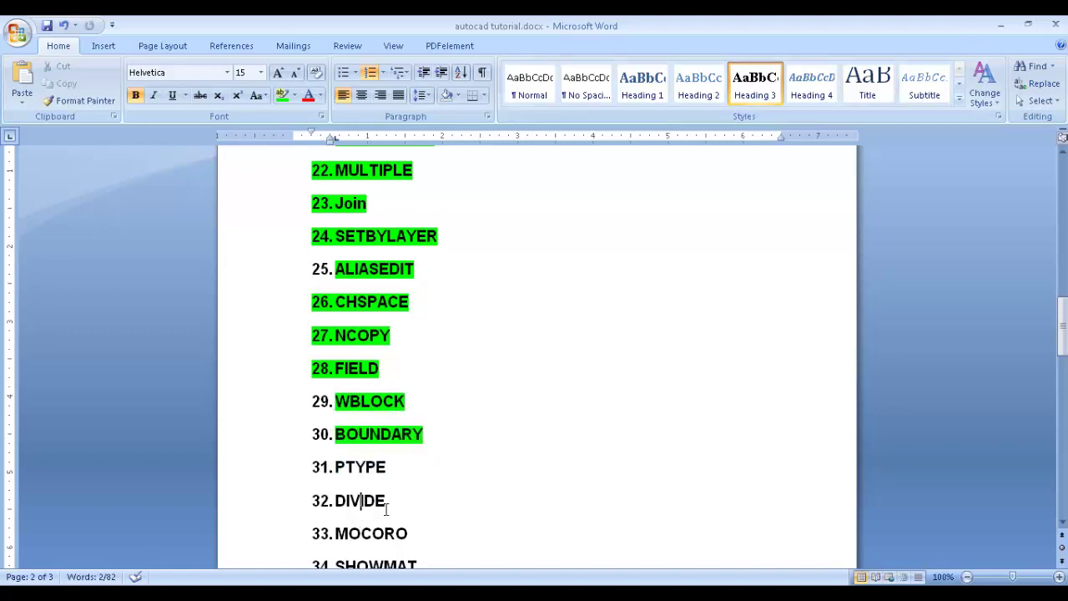
click(998, 21)
scroll(684, 345, down, 3)
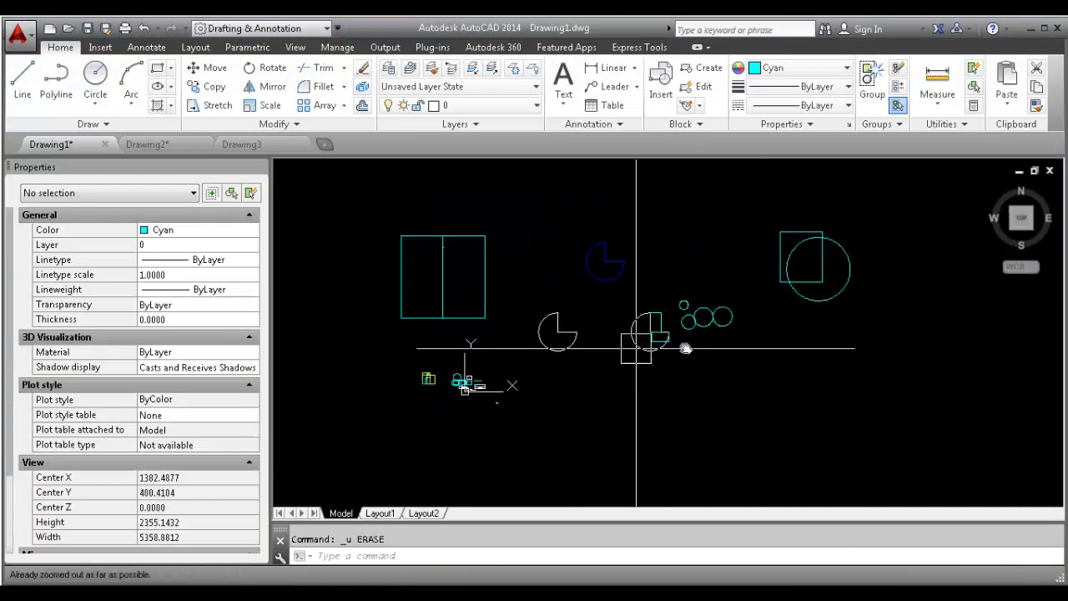
click(908, 423)
click(392, 227)
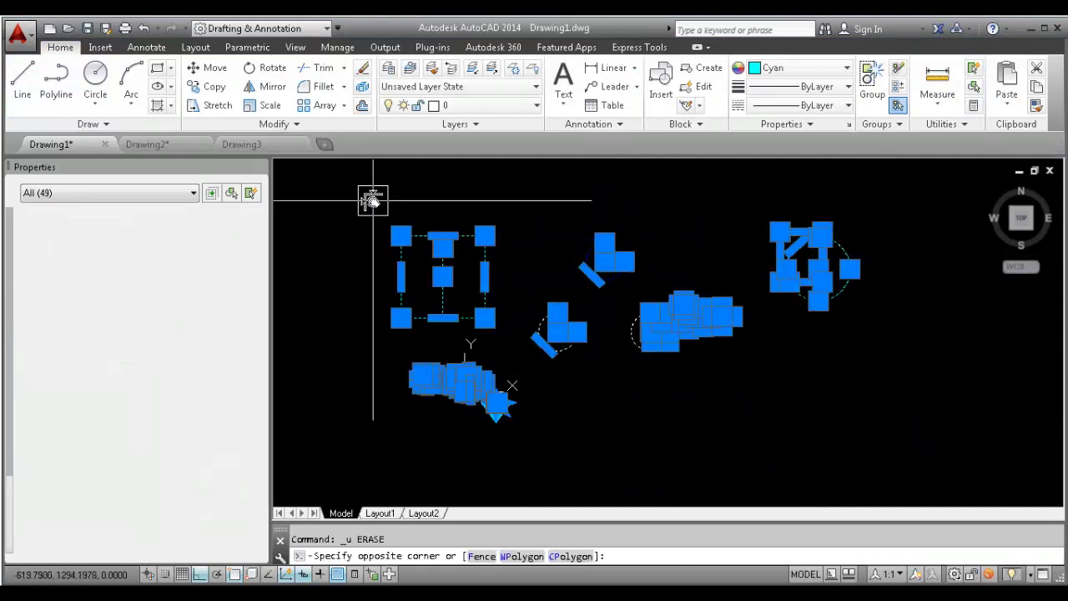
text(E)
key(Return)
Draw a wide horizontal rectangle about 2055 units wide in the emptied model space
text(R)
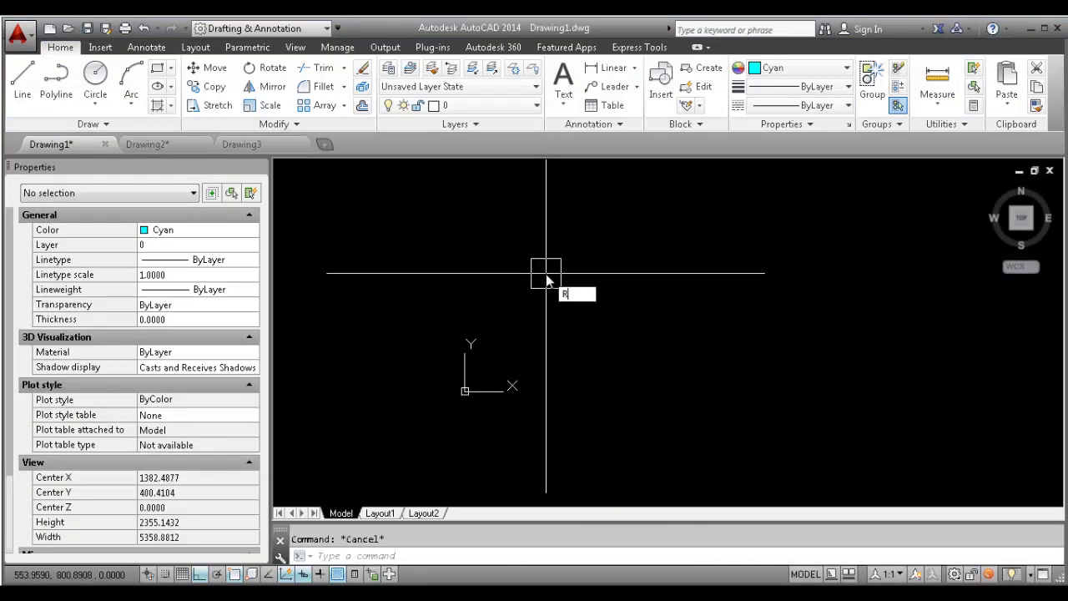
text(EC)
key(Return)
click(550, 263)
click(853, 370)
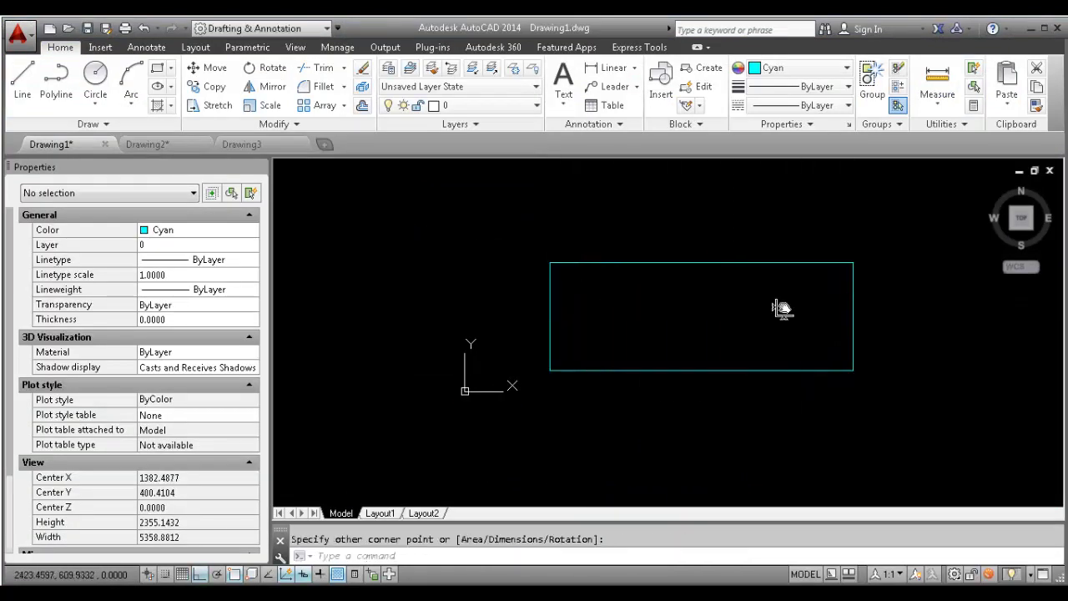
Draw a horizontal line about 2055 units long across the rectangle, from its left side to its right side
text(l)
key(Return)
scroll(550, 309, up, 2)
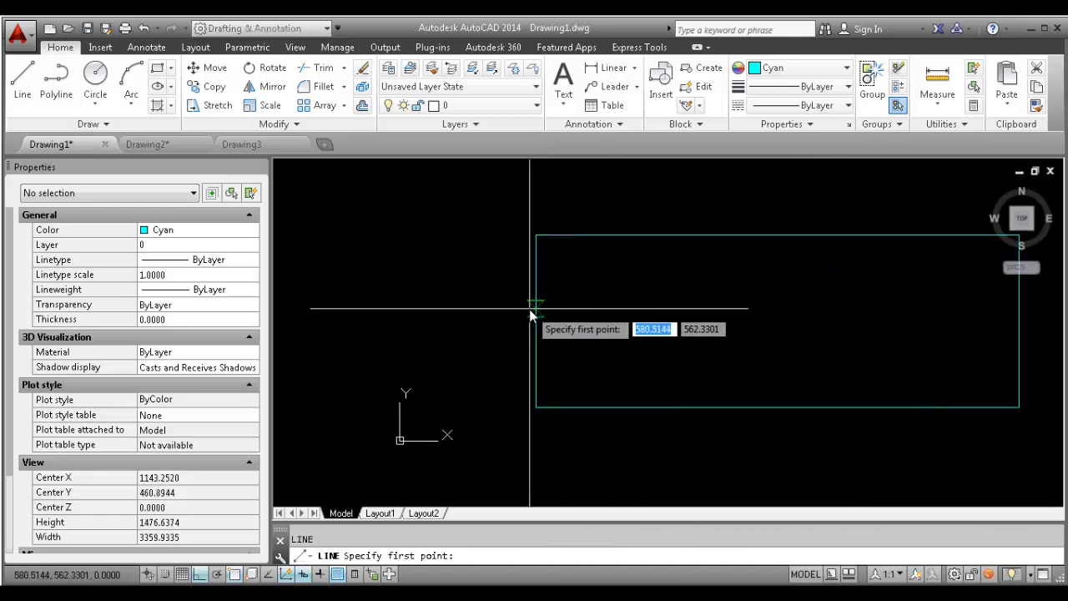
click(529, 310)
click(1019, 310)
middle_drag(834, 319, 643, 334)
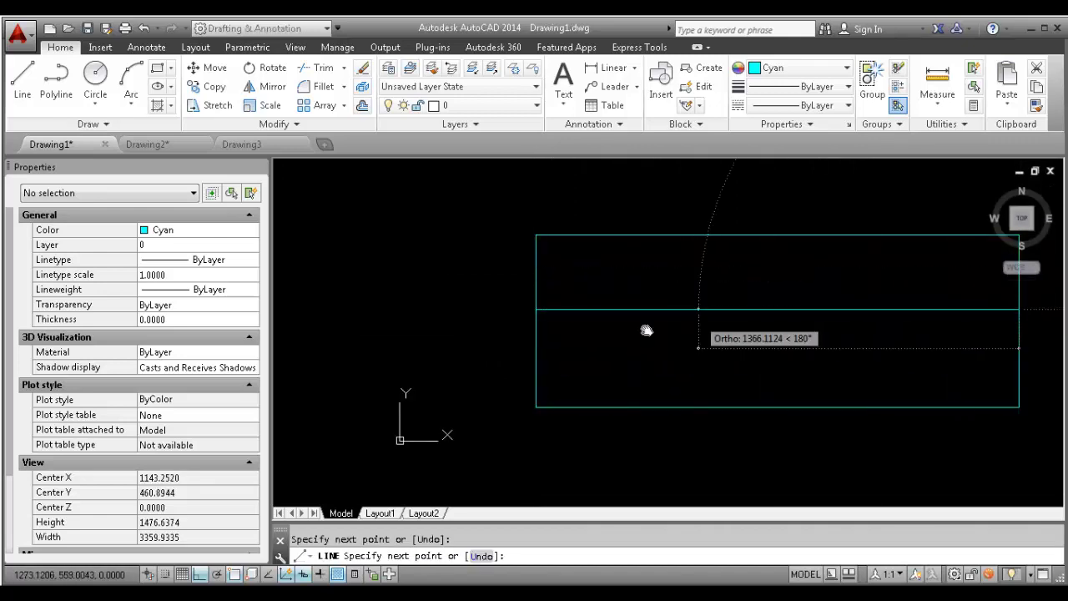
key(Escape)
Inspect the horizontal line inside the rectangle by selecting it several times, leaving it unselected
click(709, 292)
click(632, 336)
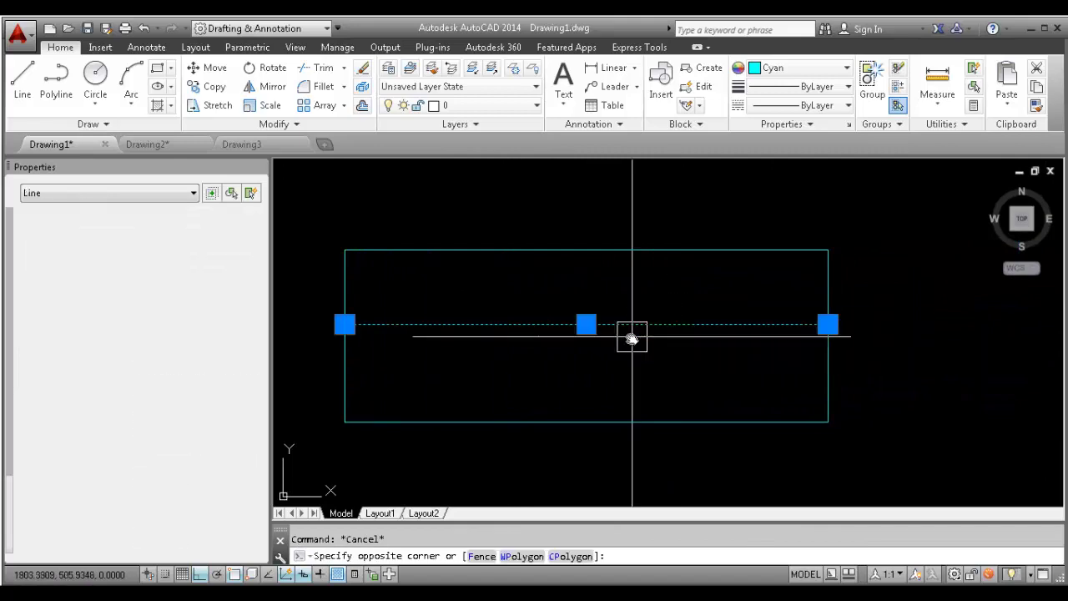
key(Escape)
click(631, 301)
click(595, 356)
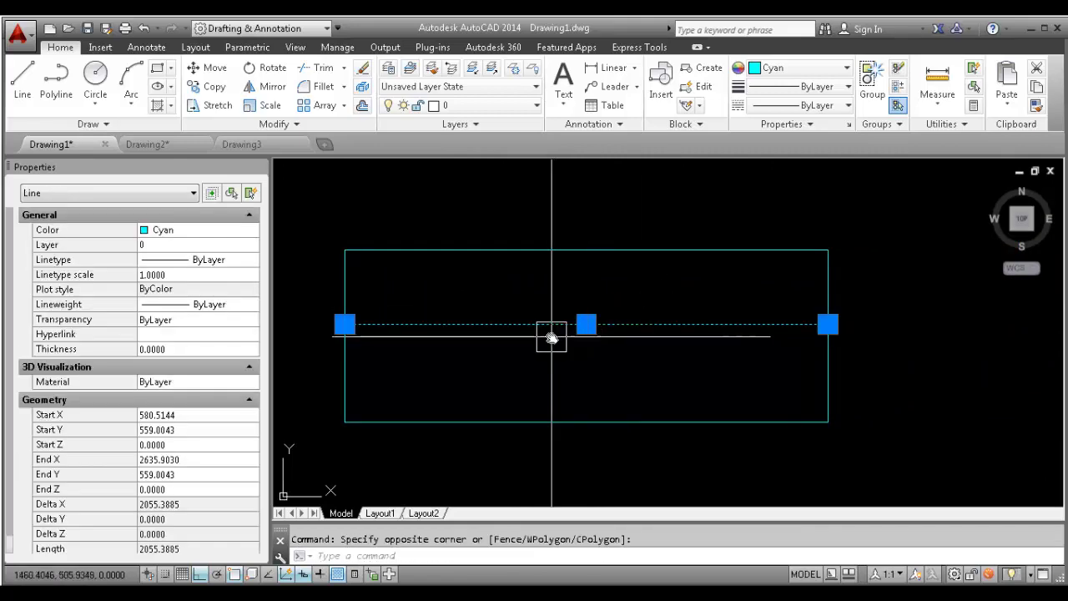
middle_drag(547, 336, 615, 322)
key(Escape)
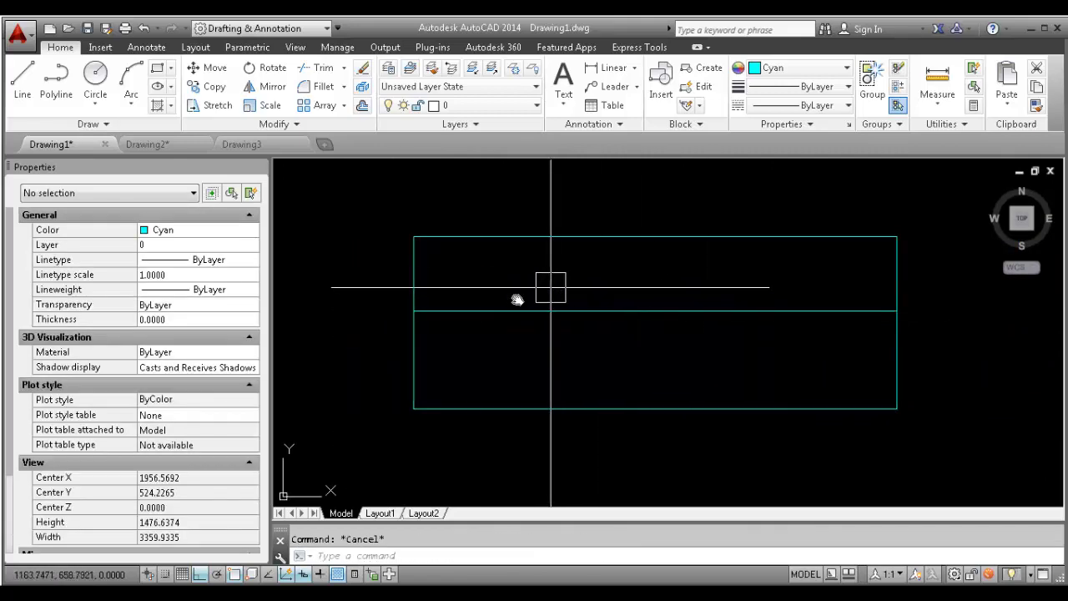
scroll(468, 303, up, 5)
scroll(467, 305, down, 5)
click(525, 307)
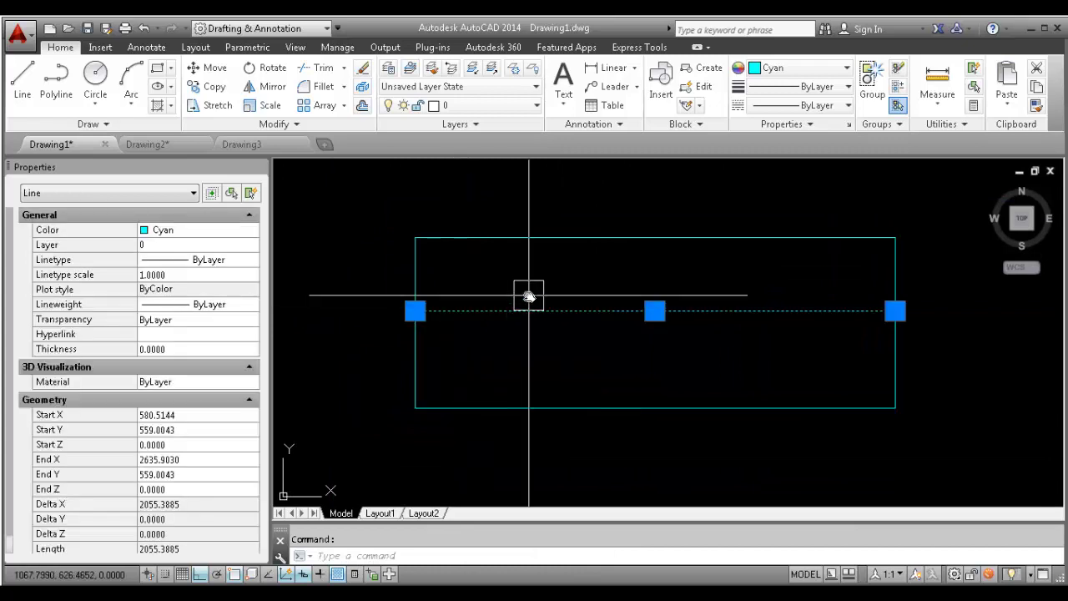
key(Escape)
click(537, 310)
key(Escape)
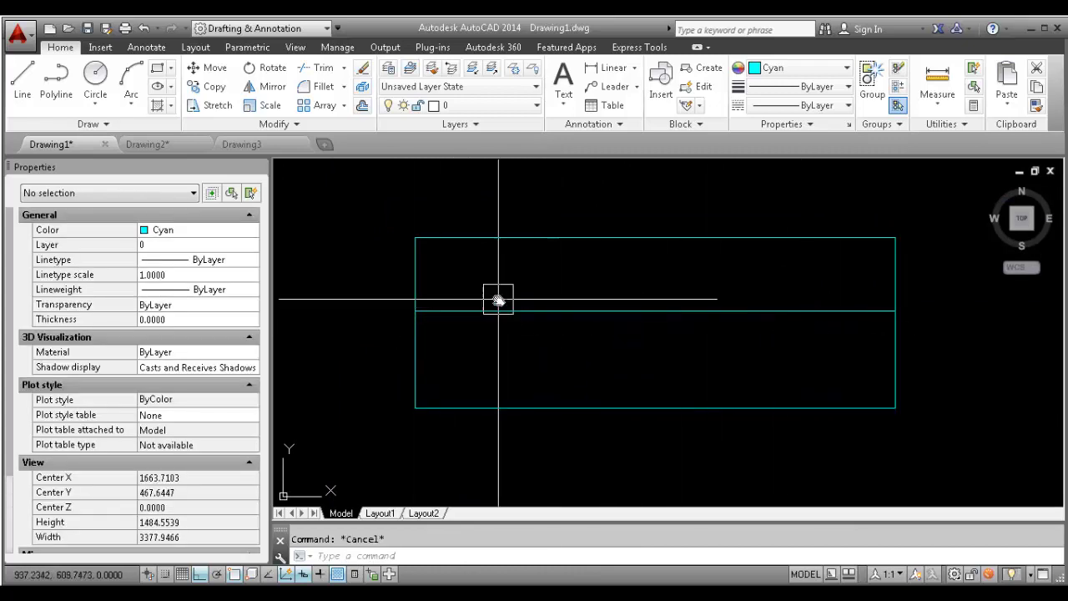
click(727, 315)
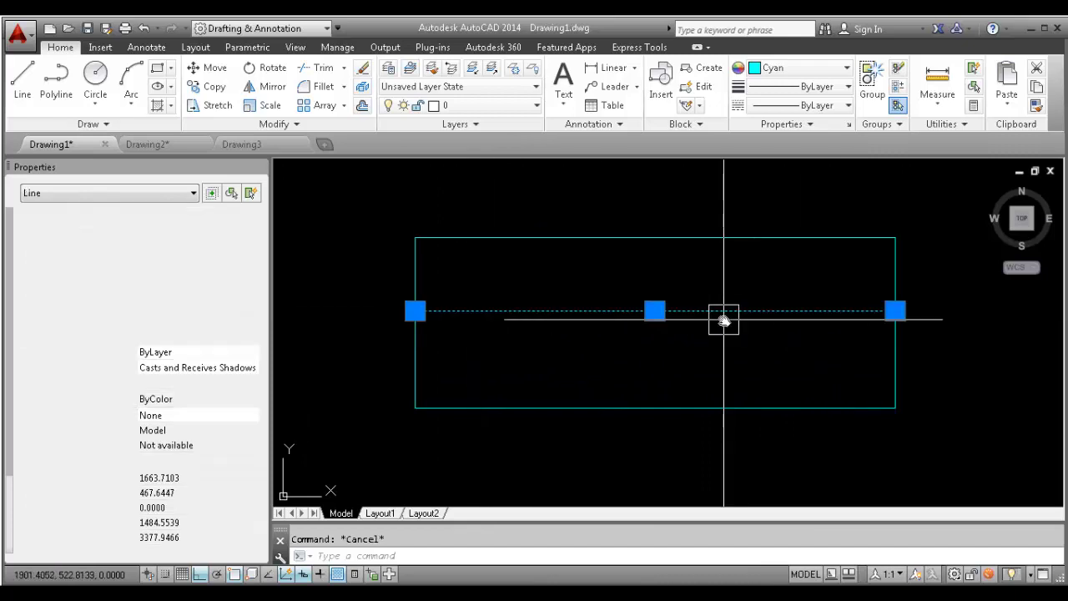
key(Escape)
Divide the horizontal line into 10 segments with the DIVIDE command
text(DIVIDE)
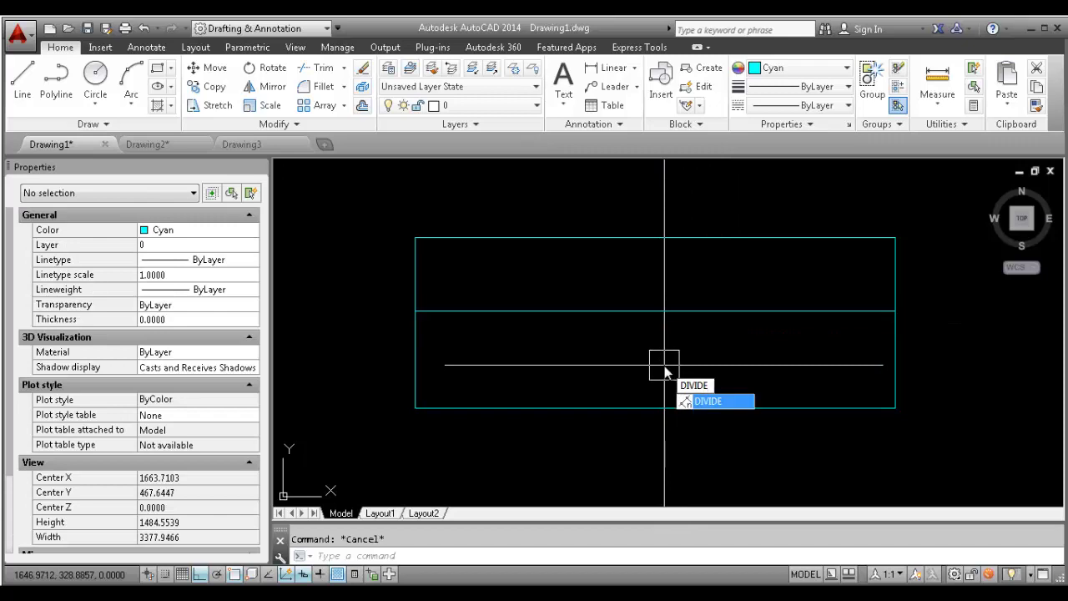
key(Return)
click(775, 311)
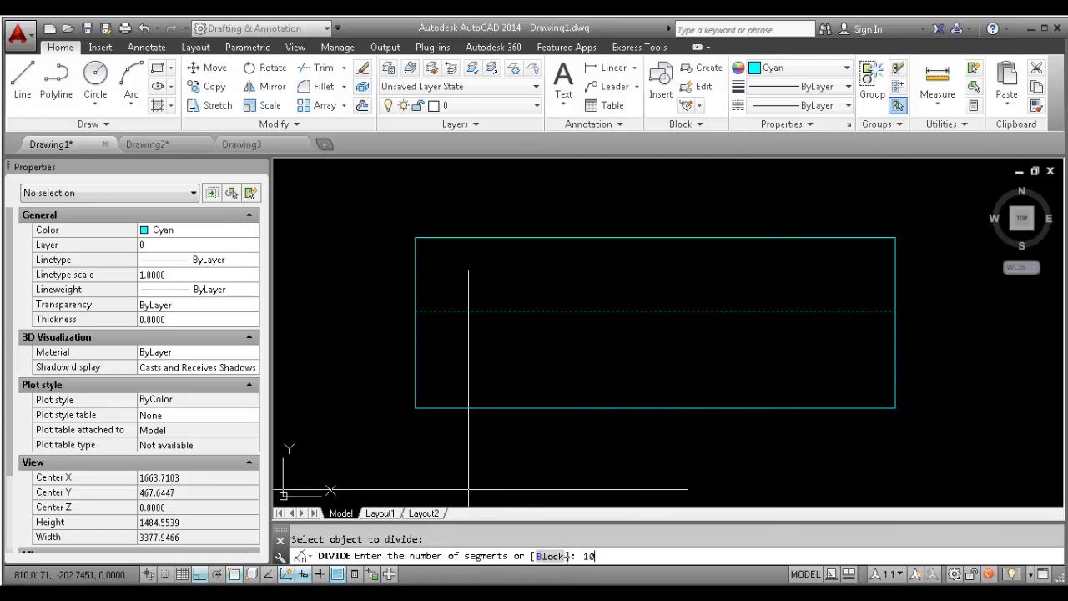
key(Return)
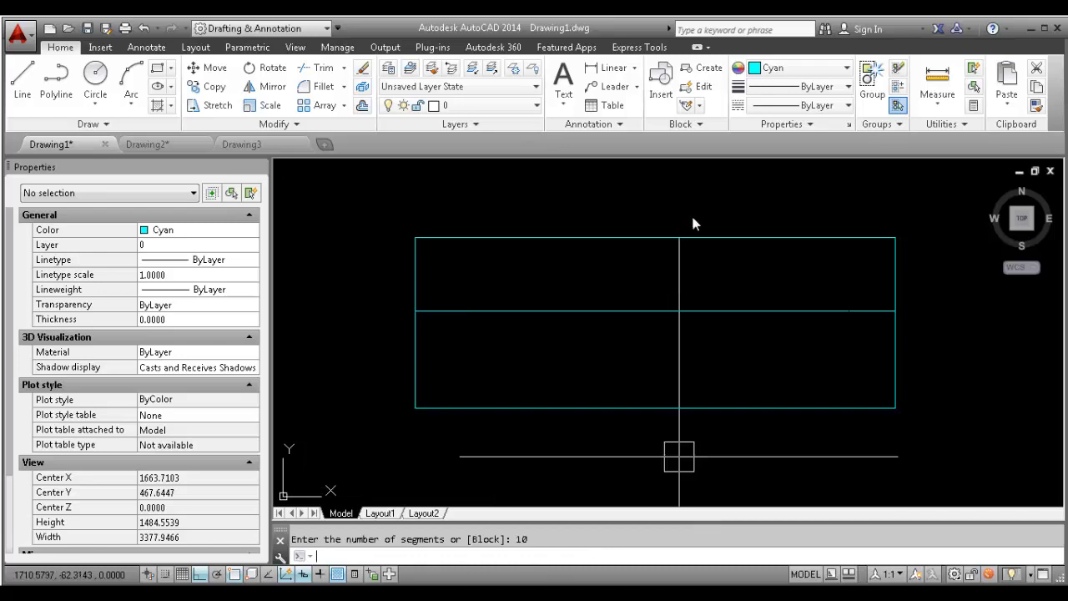
Check the divided horizontal line for visible division marks by selecting it twice, leaving it unselected
click(526, 311)
scroll(601, 321, up, 2)
scroll(679, 311, down, 1)
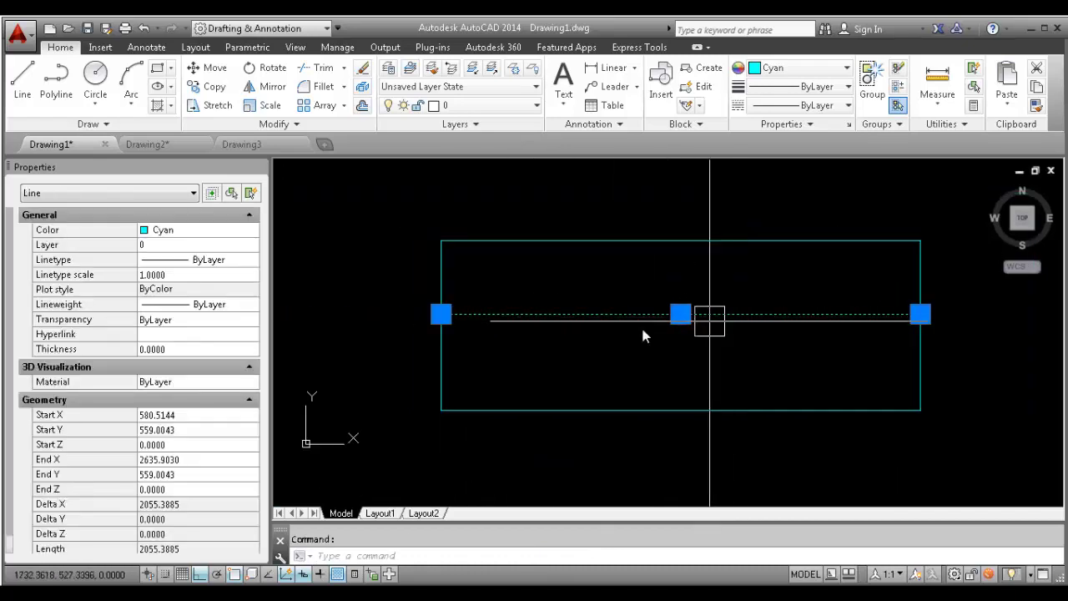
key(Escape)
click(572, 317)
scroll(573, 317, up, 1)
scroll(435, 326, down, 1)
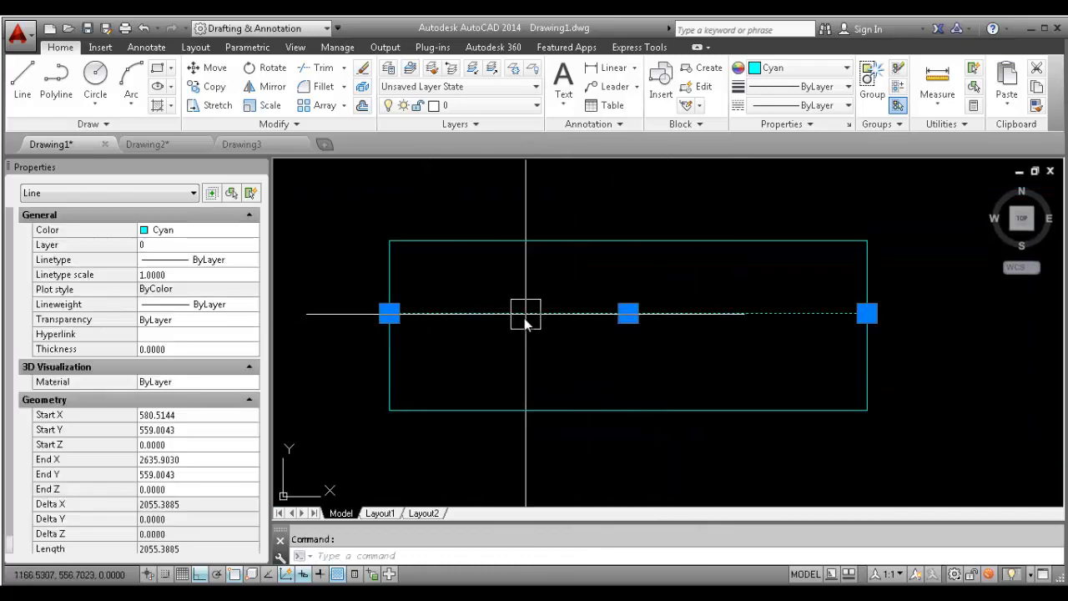
key(Escape)
Run DDPTYPE and apply the point style with a cross, circle and square, sized 5% relative to the screen
text(PTYPE)
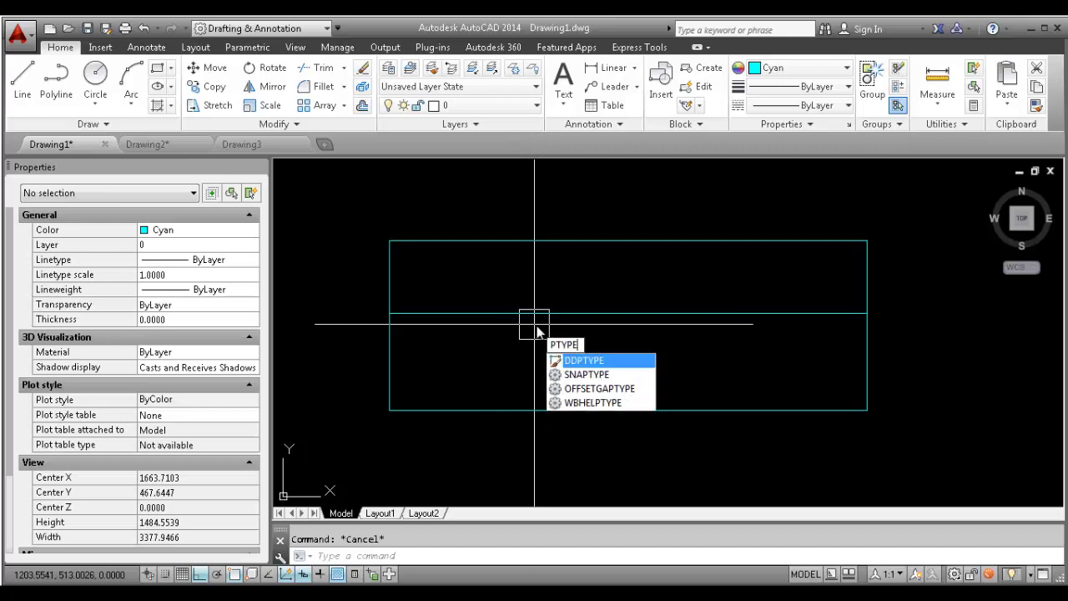
key(Return)
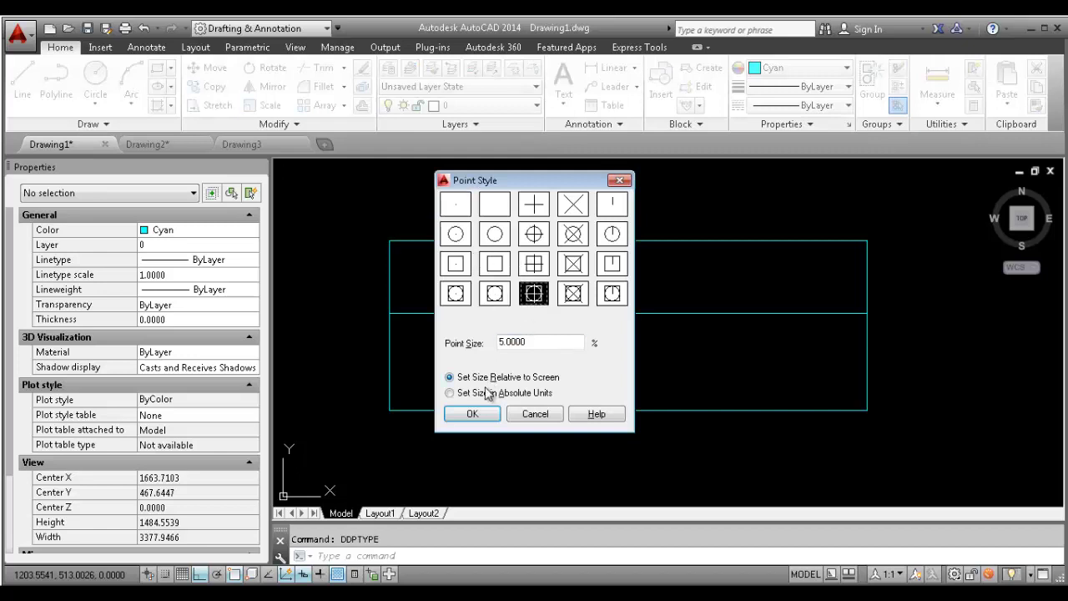
click(472, 415)
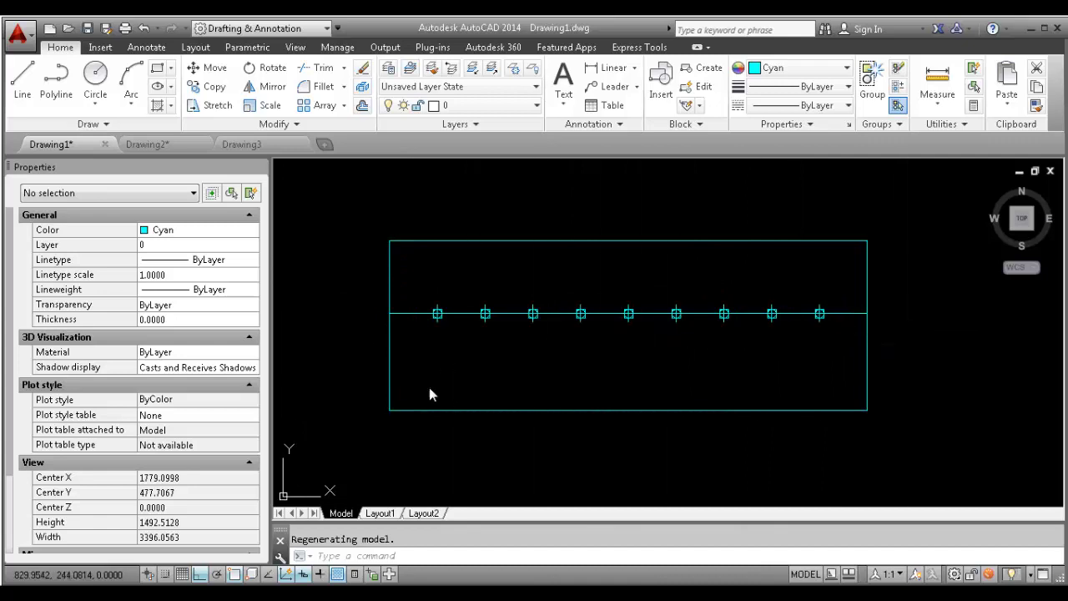
Examine the division points along the horizontal line from one end to the other
scroll(447, 325, up, 2)
scroll(445, 326, down, 3)
scroll(442, 342, up, 2)
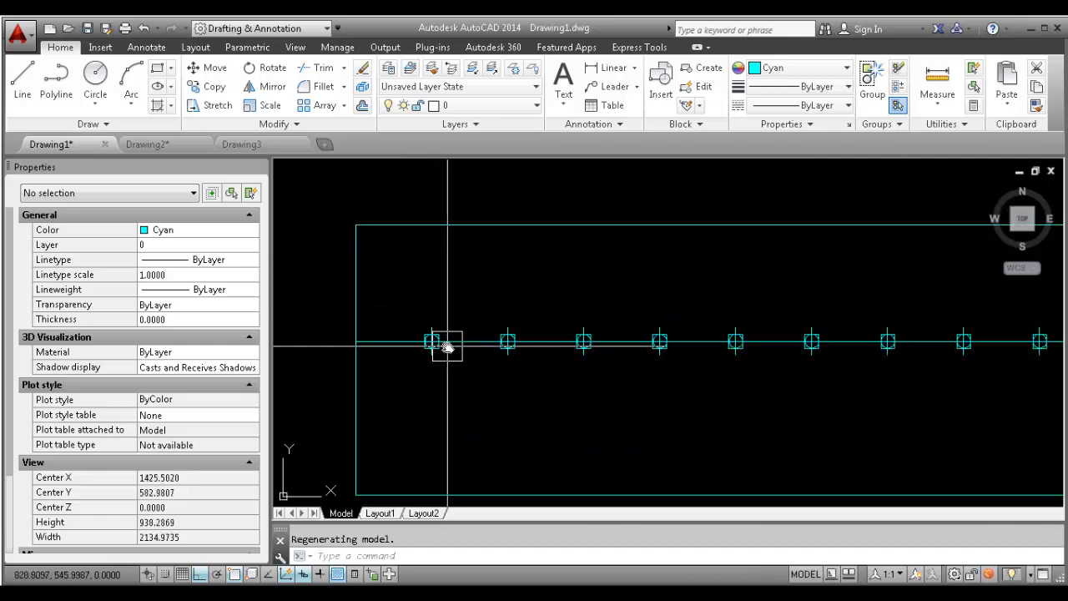
scroll(443, 351, down, 3)
scroll(443, 357, up, 1)
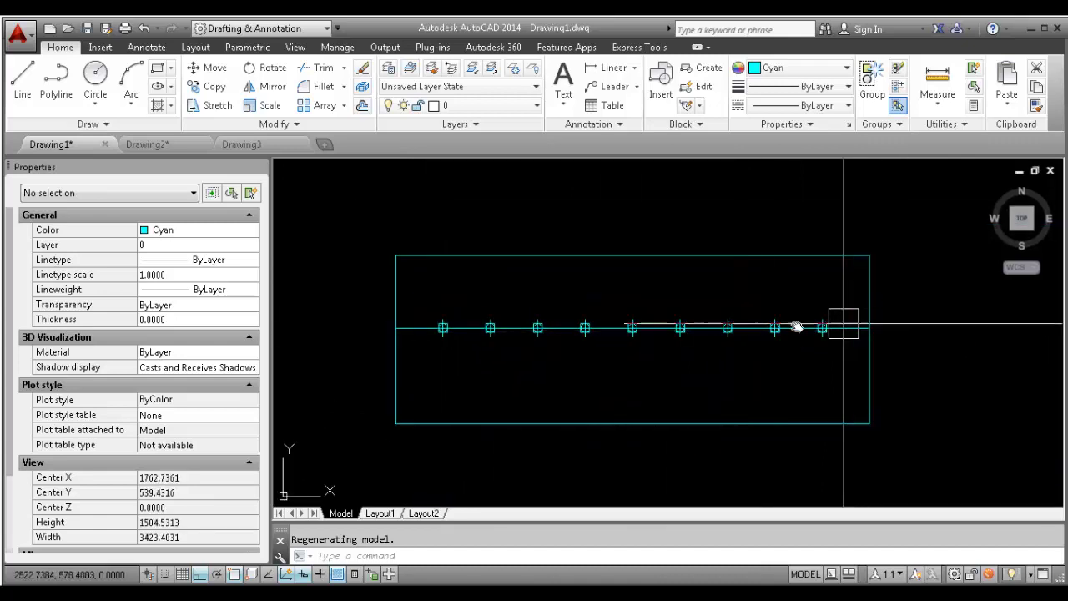
scroll(543, 327, up, 1)
scroll(479, 328, down, 2)
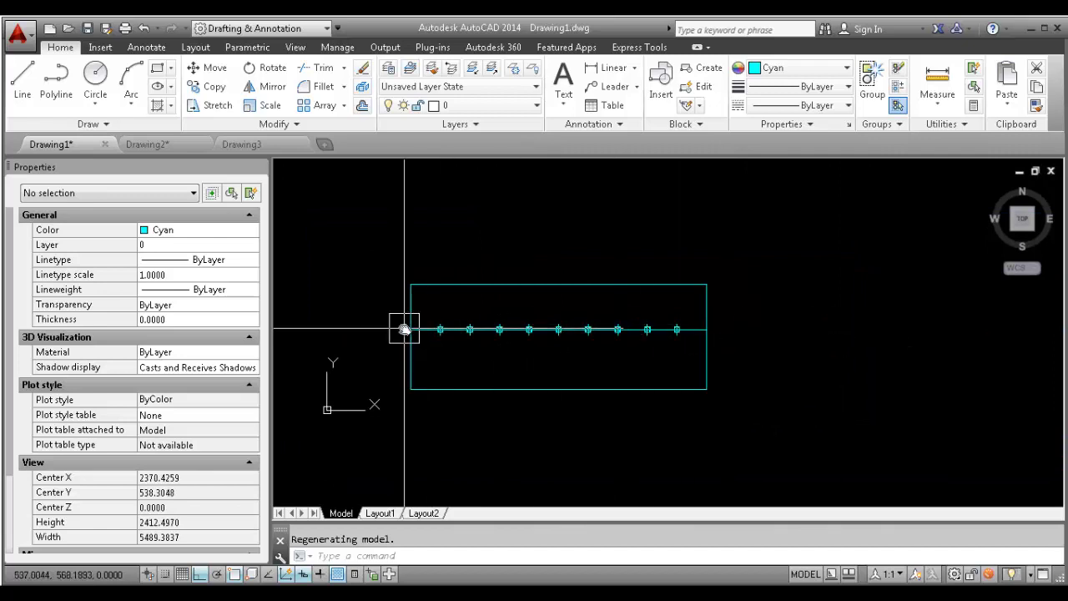
scroll(439, 350, up, 2)
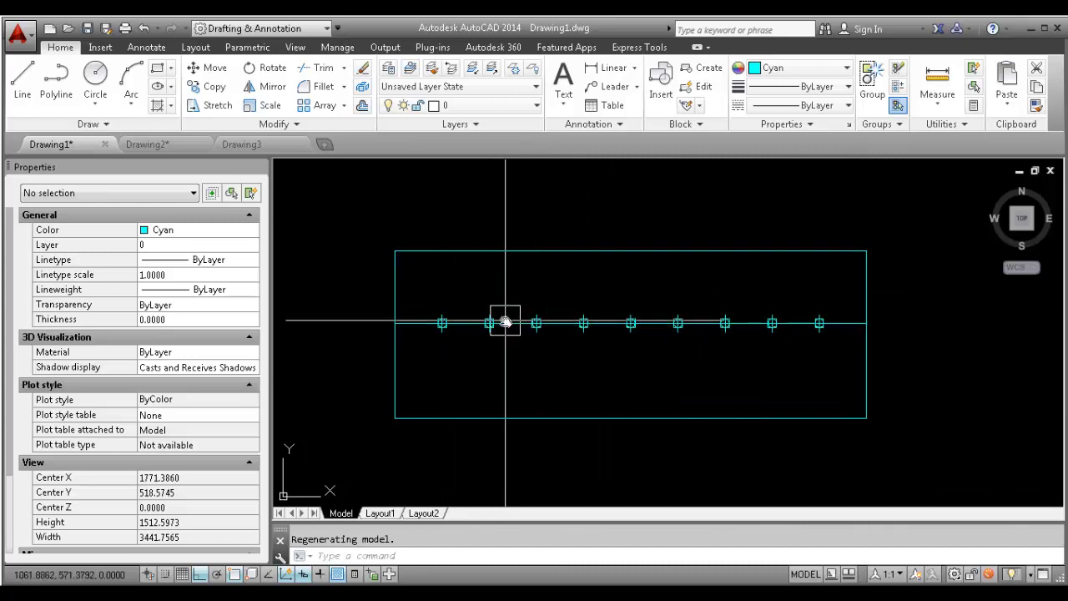
Draw a vertical line near the rectangle's left side, from its bottom edge to its top edge
text(l)
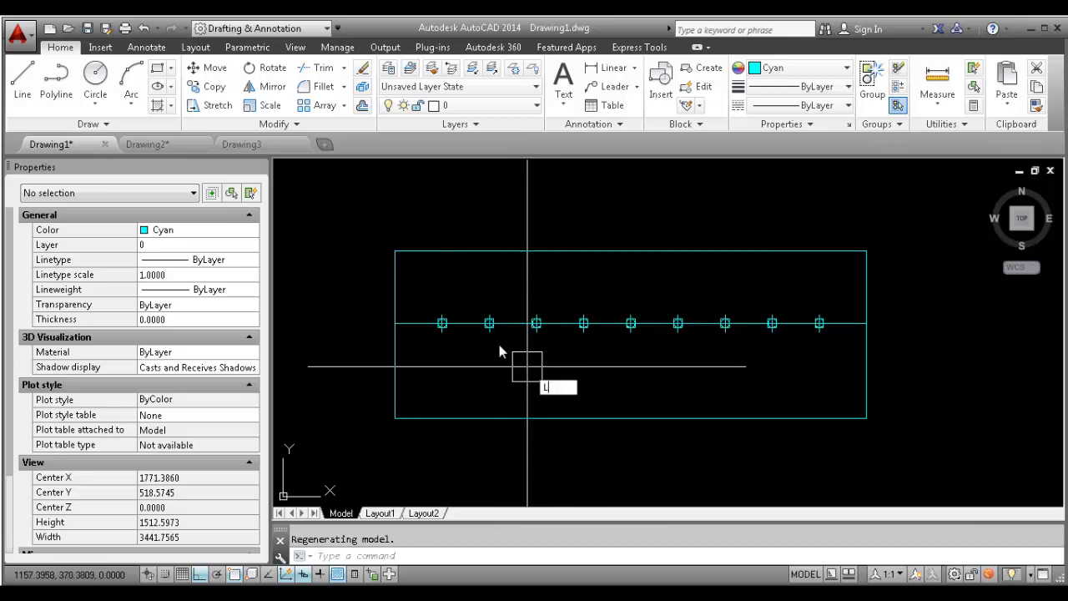
key(Return)
click(450, 417)
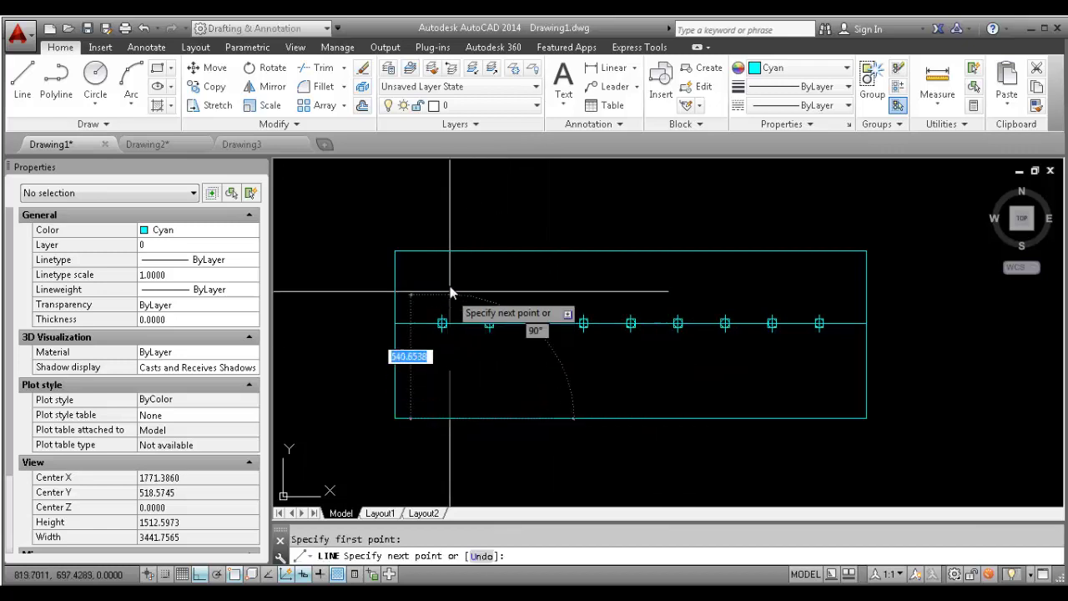
click(450, 250)
key(Escape)
Divide the vertical line into 5 segments with the DIVIDE command
scroll(459, 281, up, 2)
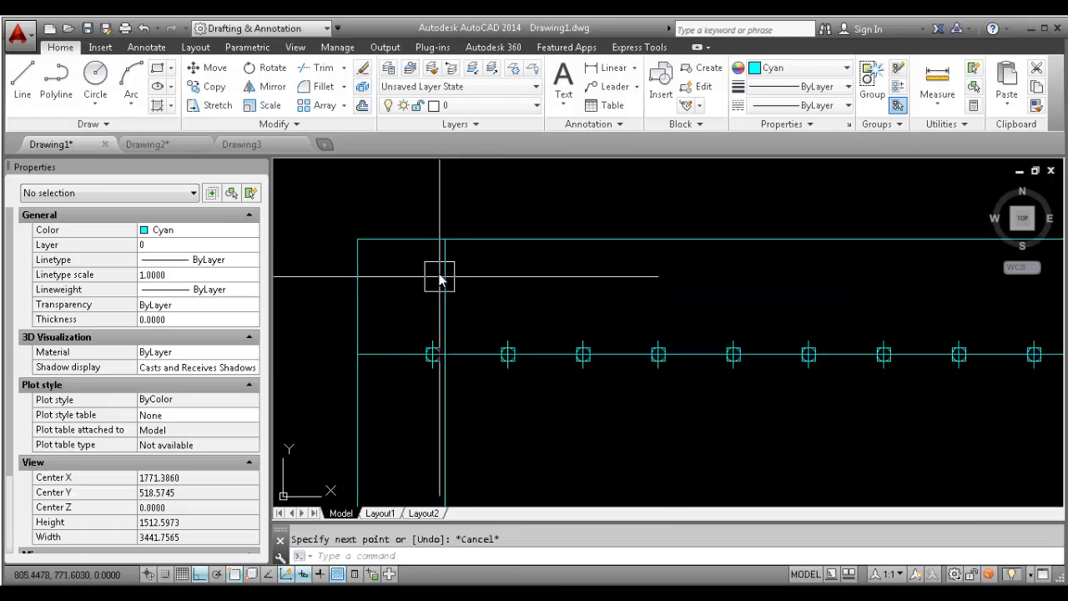
scroll(440, 276, down, 2)
text(DI)
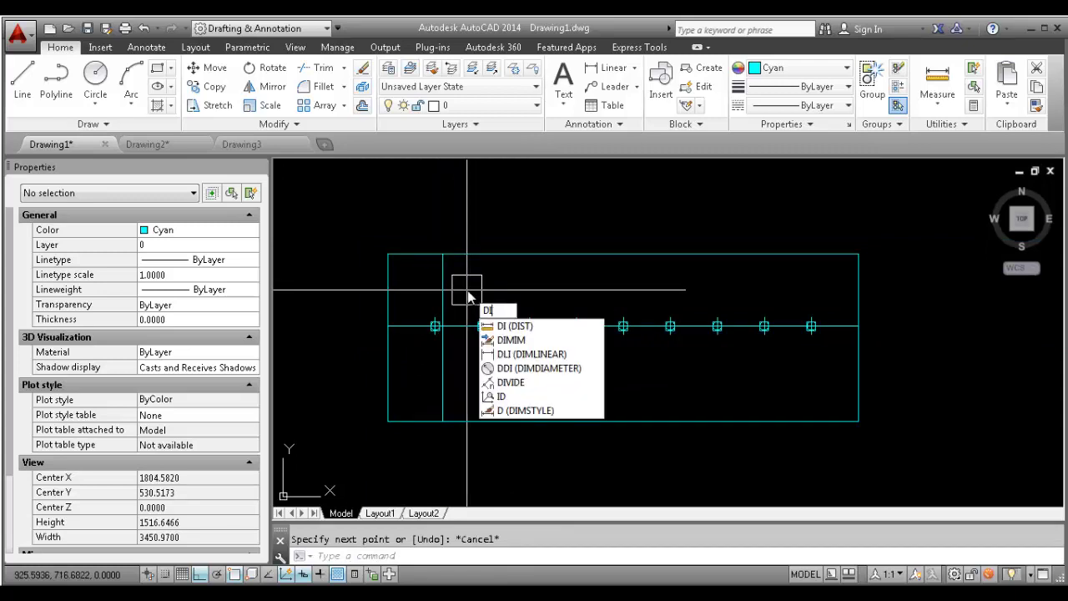
text(VIDE)
key(Return)
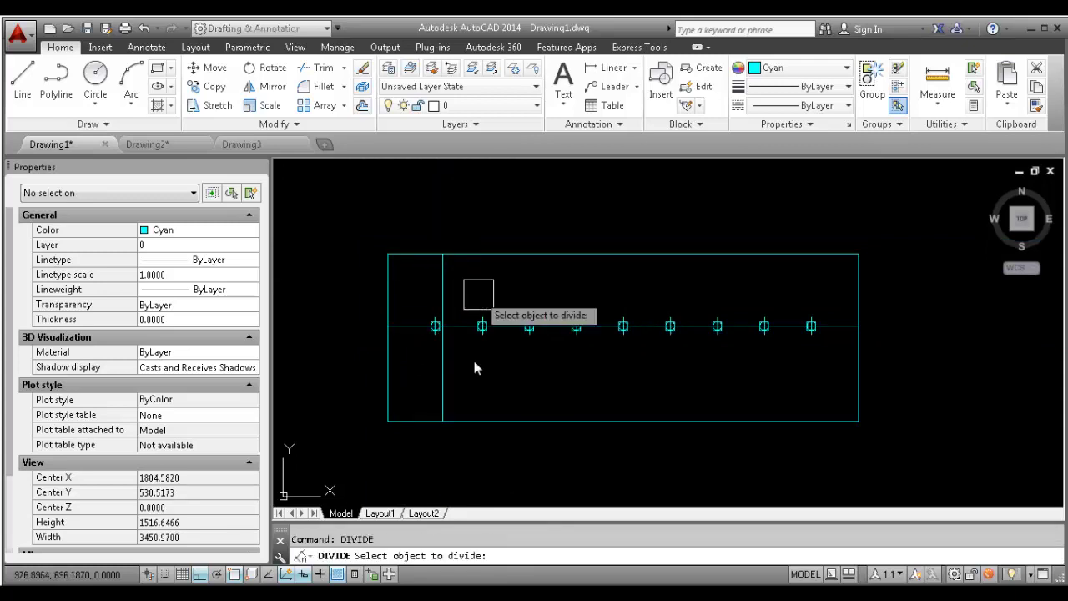
click(443, 367)
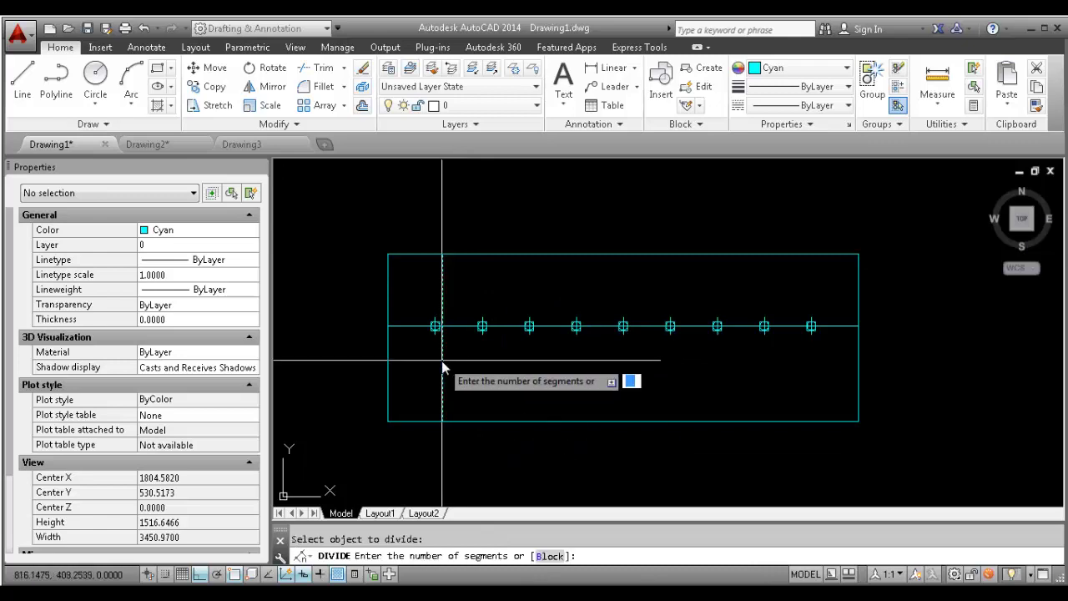
text(5)
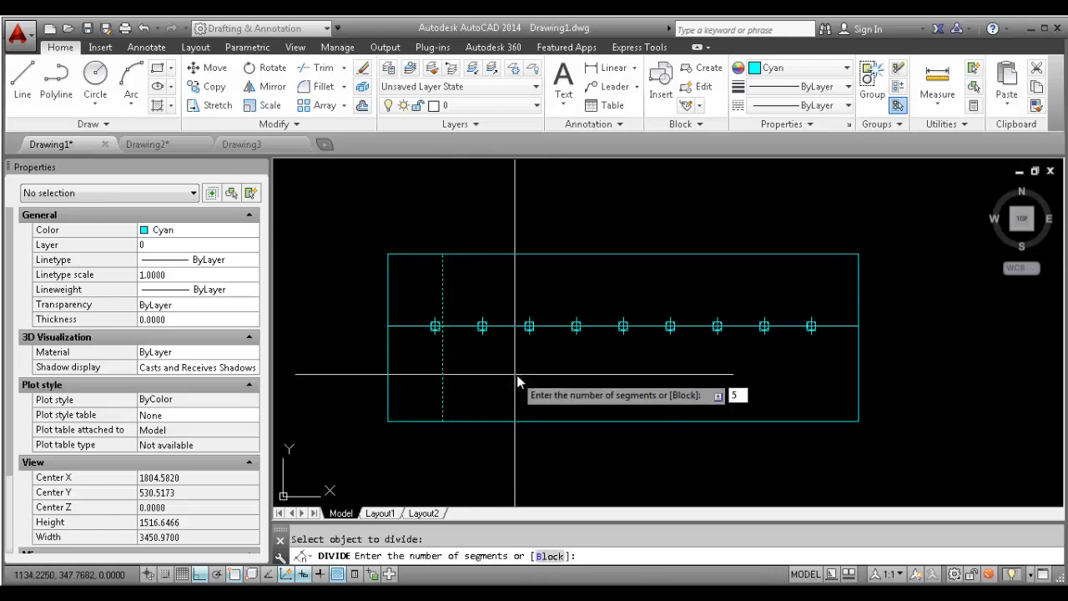
key(Return)
Examine the division points along the vertical line and around its crossing with the horizontal line
scroll(410, 324, up, 4)
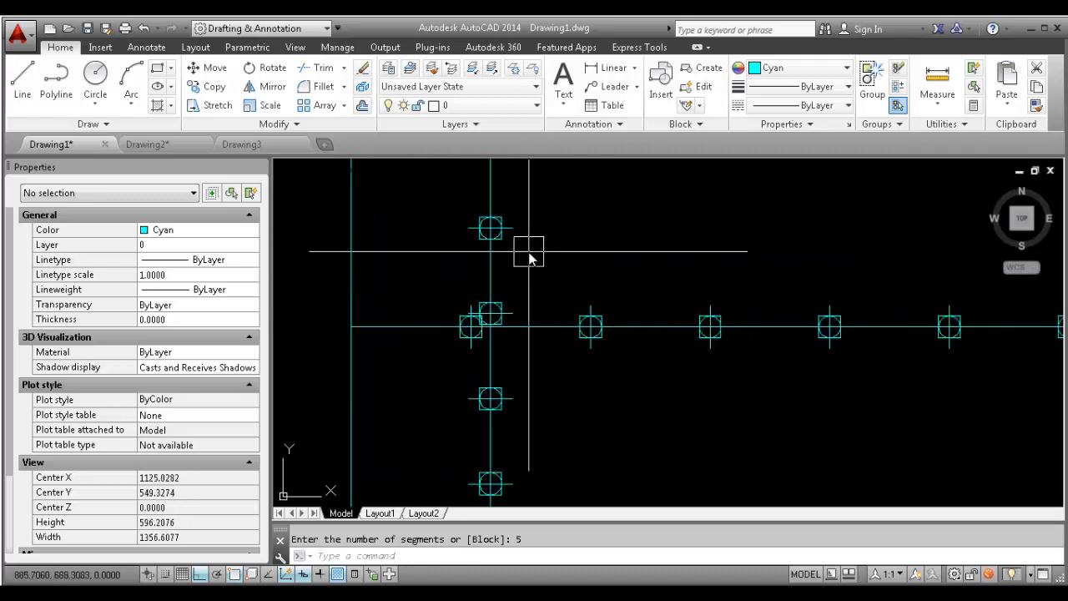
scroll(530, 252, down, 4)
scroll(529, 251, up, 2)
middle_drag(528, 258, 466, 304)
mouse_move(500, 443)
middle_down()
mouse_move(498, 378)
mouse_move(457, 427)
middle_up()
key(Escape)
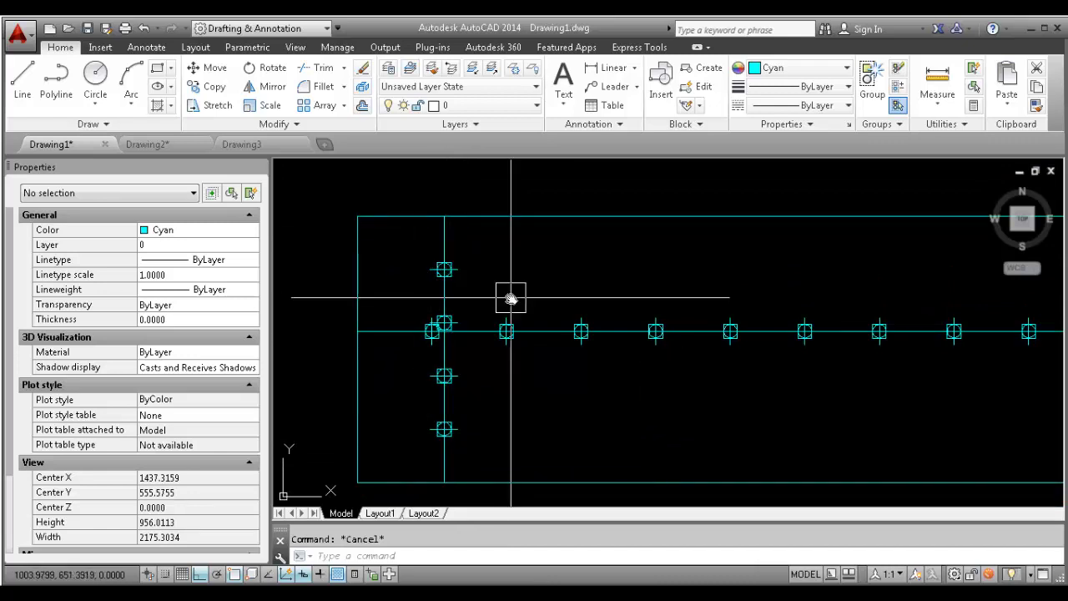
scroll(334, 338, down, 5)
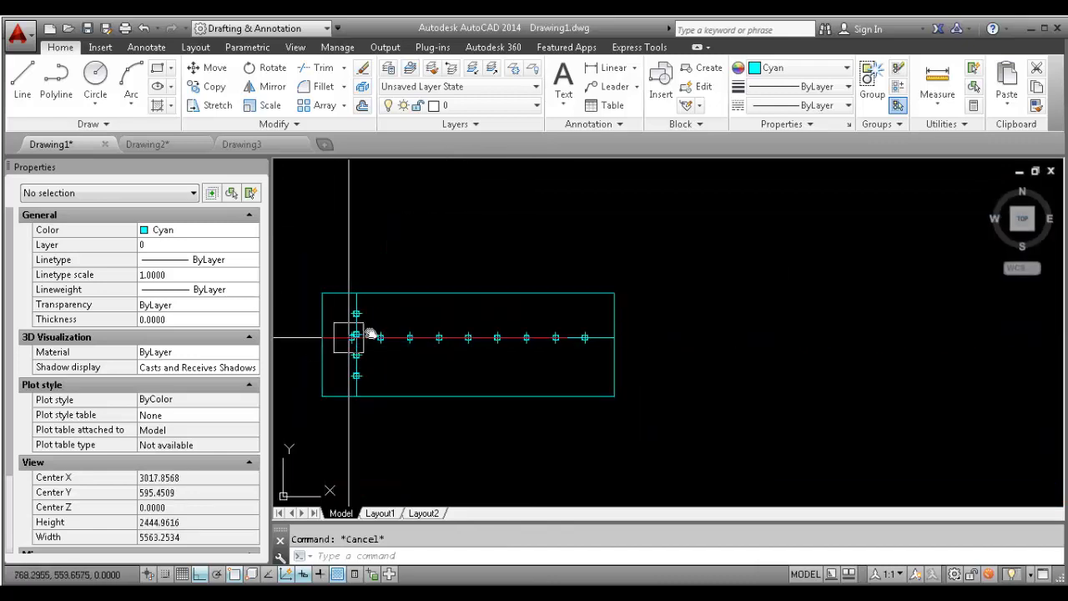
Switch to the Word command list and highlight the PTYPE and DIVIDE entries in green
middle_drag(352, 345, 451, 348)
scroll(451, 347, up, 3)
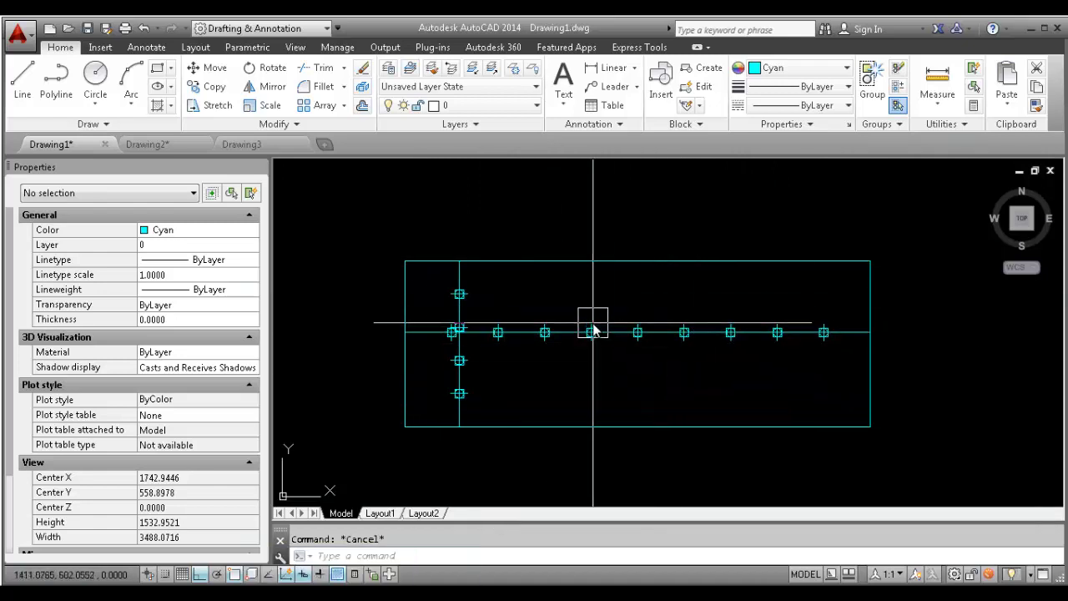
key(alt+Tab)
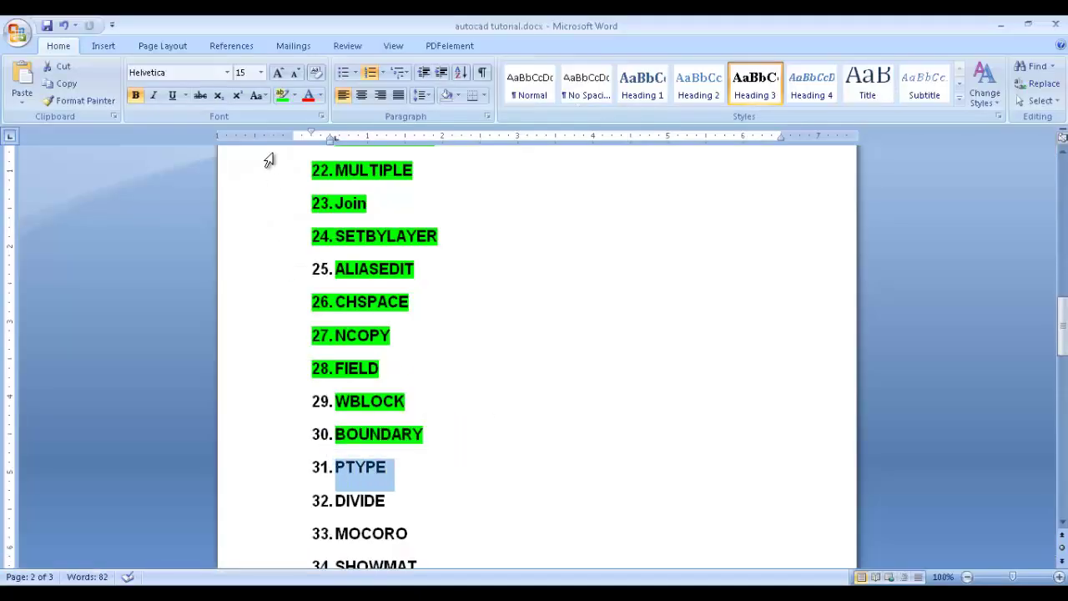
click(282, 94)
scroll(371, 373, down, 1)
drag(400, 459, 349, 464)
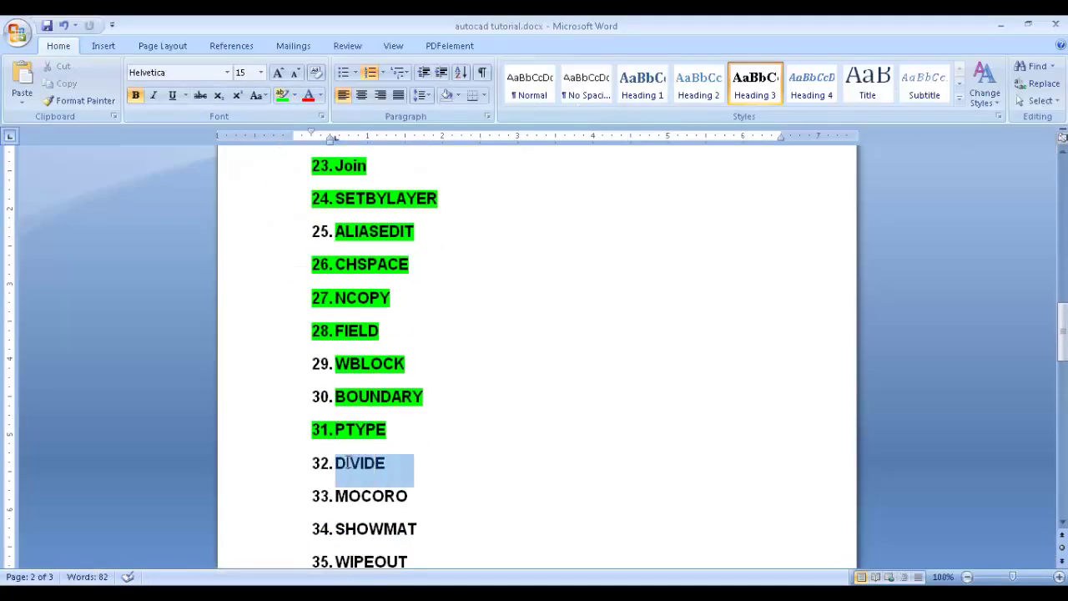
click(282, 94)
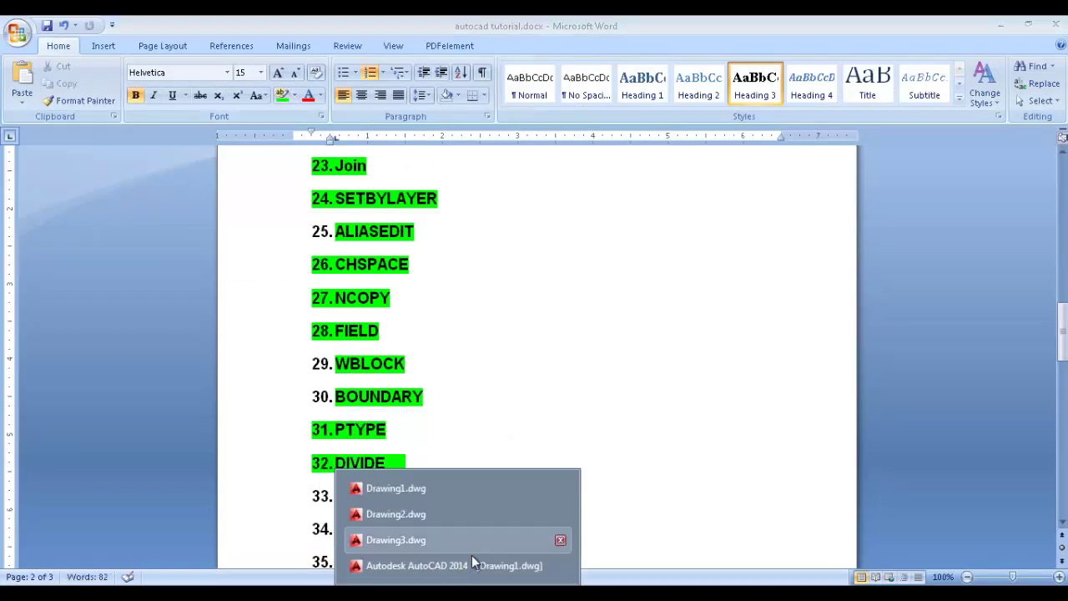
Return to the AutoCAD drawing and change the point style with DDPTYPE to a boxed diagonal-cross marker
click(473, 561)
middle_drag(504, 367, 525, 400)
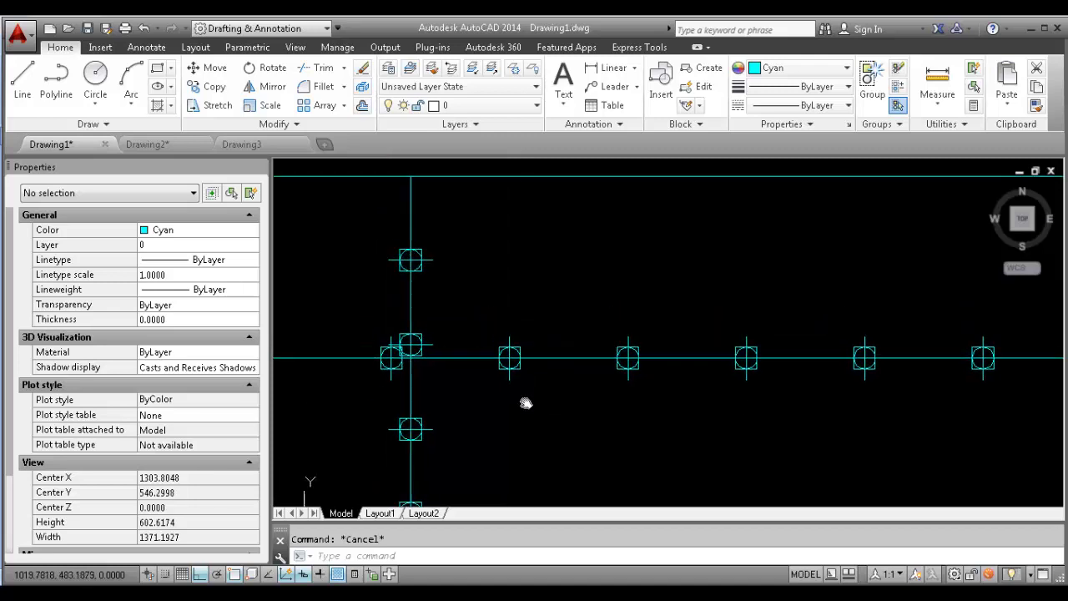
text(Y)
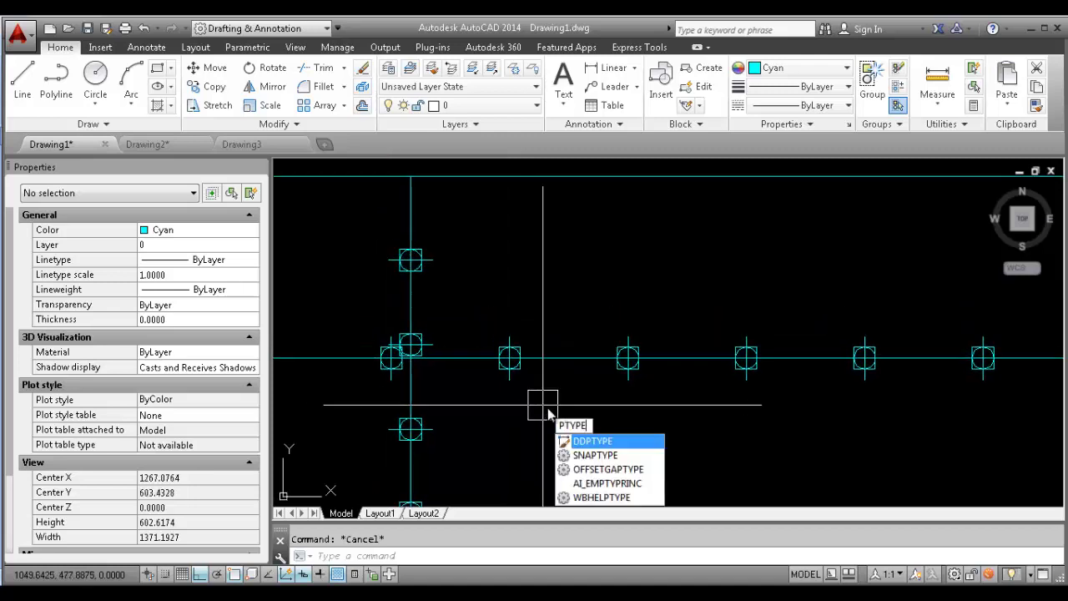
text(PE)
key(Return)
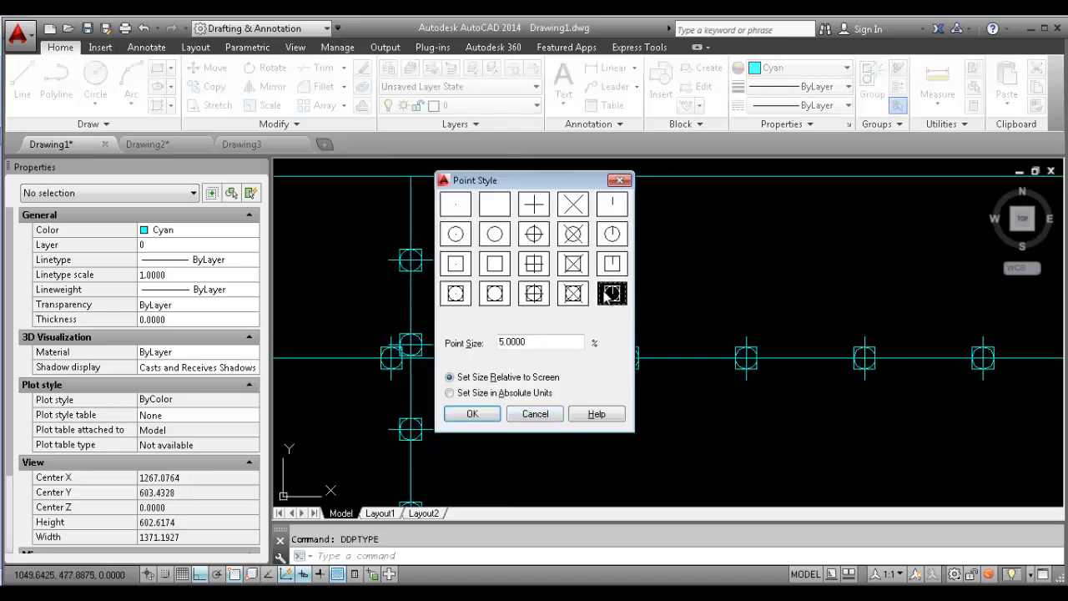
click(472, 414)
scroll(475, 409, down, 2)
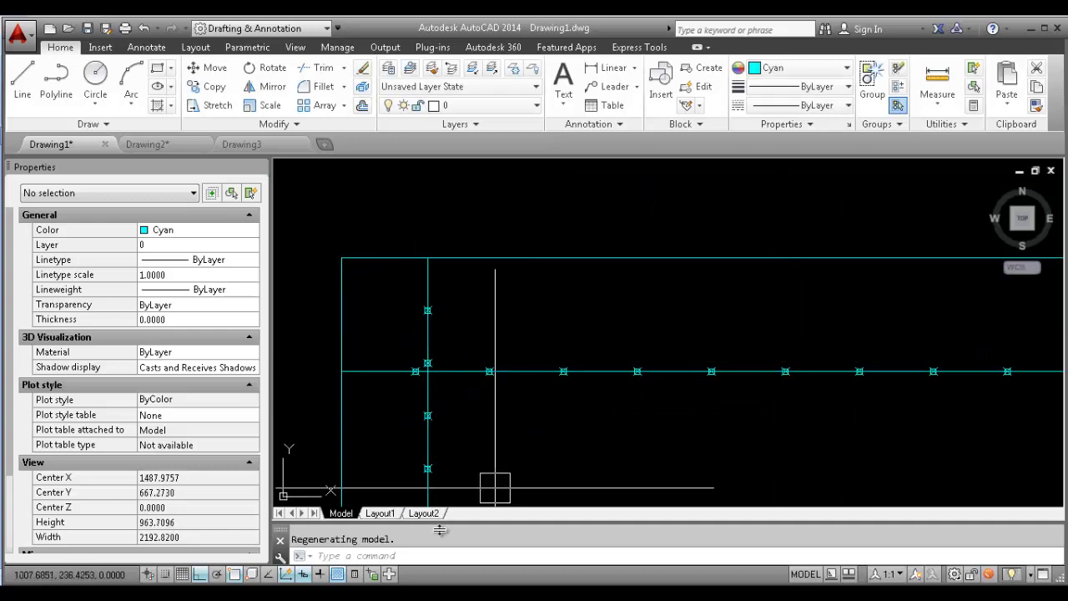
Select the MOCORO entry in the Word command list, then switch back to the Drawing1 window in AutoCAD
key(alt+Tab)
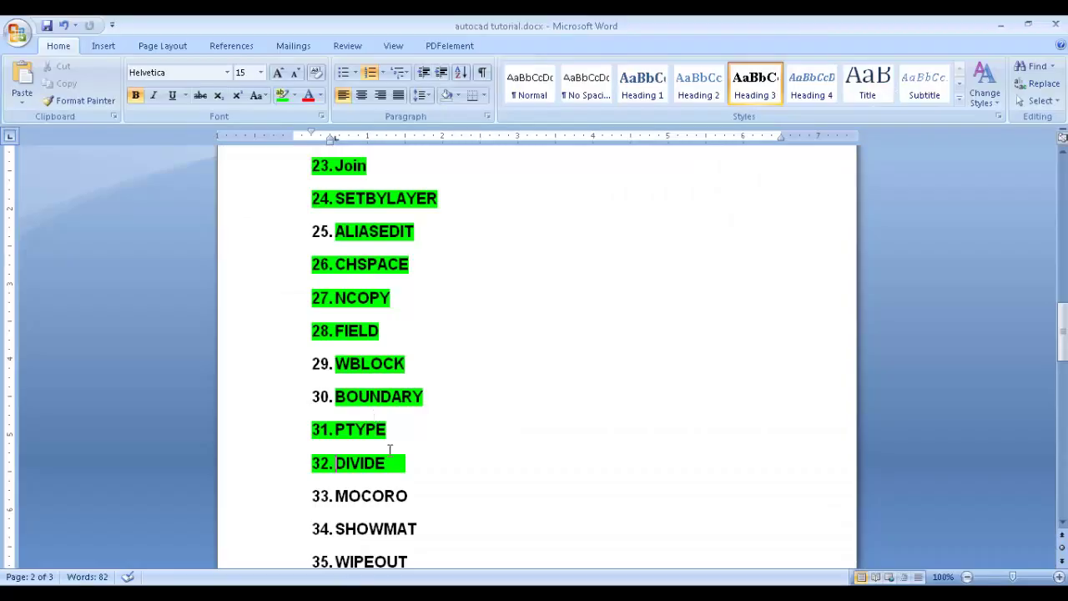
drag(337, 490, 336, 493)
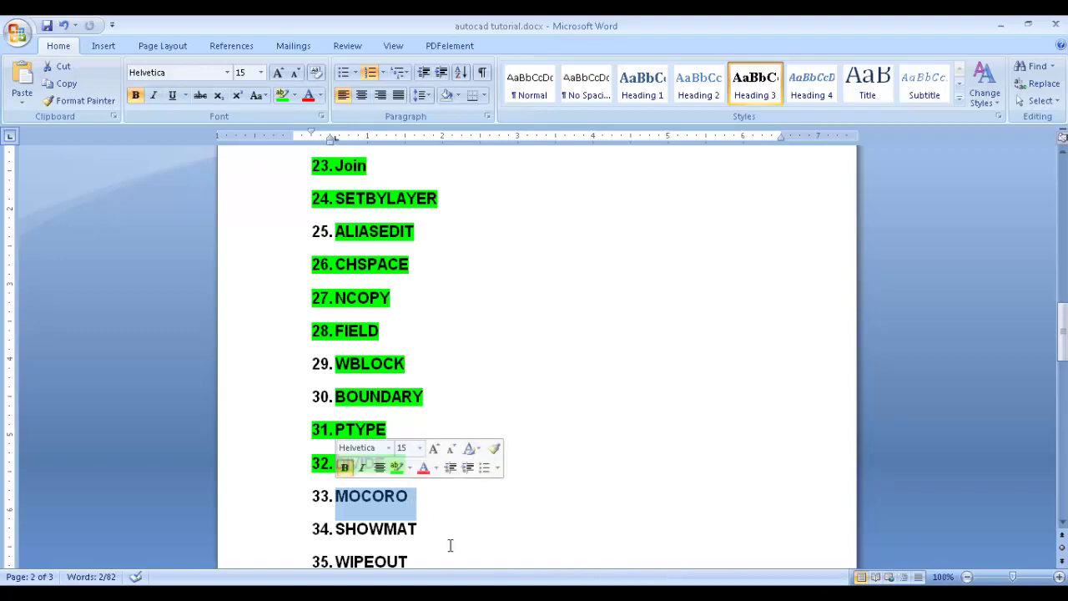
click(457, 595)
click(466, 490)
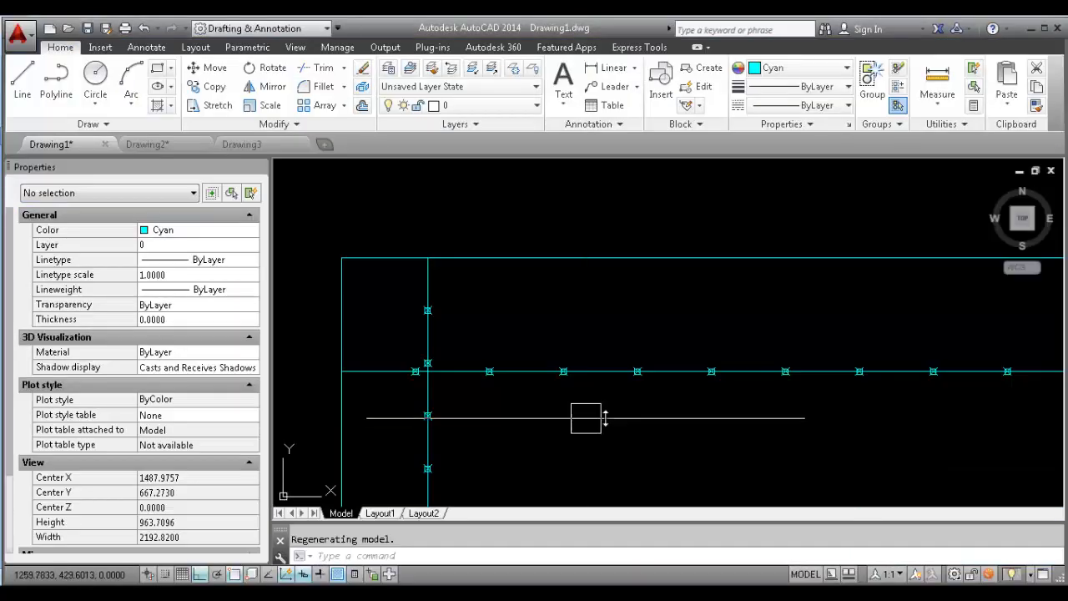
Erase the rectangle together with its dividing lines and all division points
scroll(728, 432, down, 4)
middle_drag(728, 432, 430, 501)
middle_drag(571, 337, 492, 312)
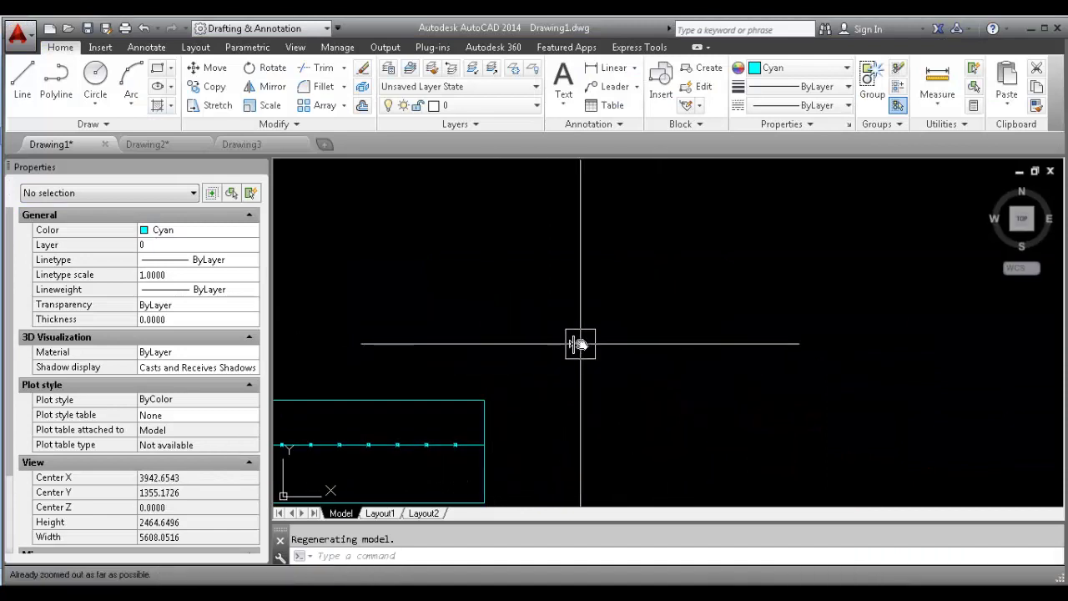
middle_drag(577, 341, 823, 307)
click(823, 312)
click(401, 489)
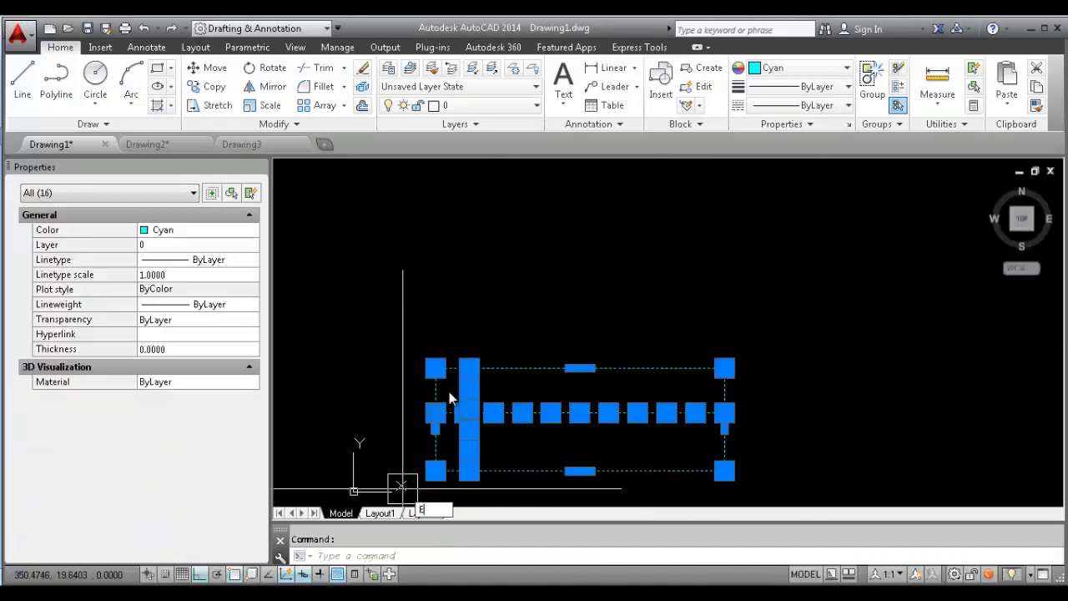
key(Delete)
key(Escape)
Draw a small horizontal rectangle in the empty drawing area with the Rectangle command
text(REC)
key(Return)
click(472, 268)
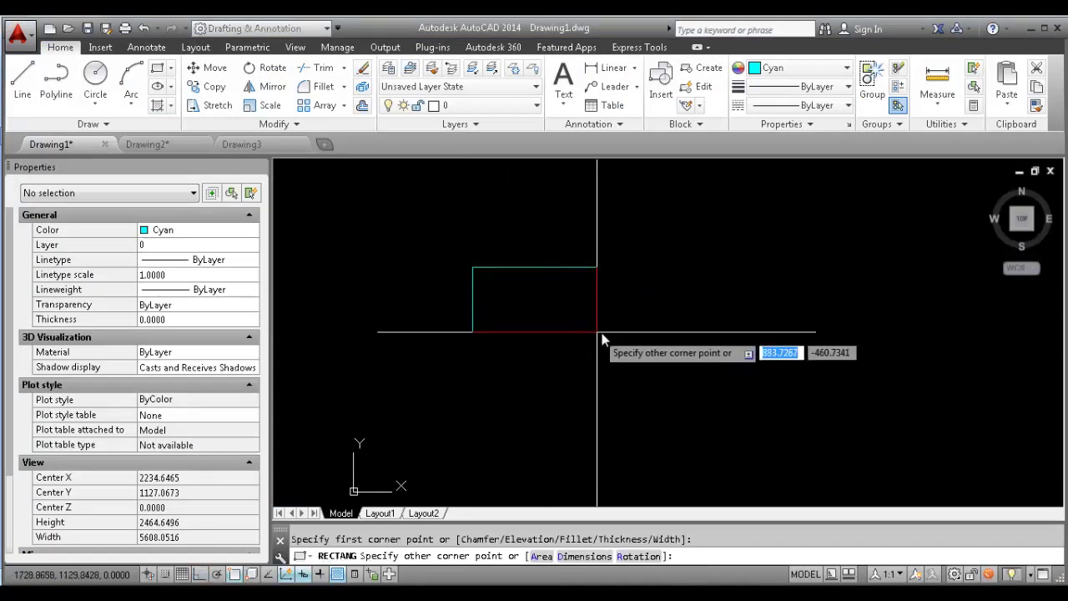
click(612, 333)
middle_drag(653, 211, 637, 233)
click(636, 233)
click(541, 381)
middle_drag(642, 355, 631, 360)
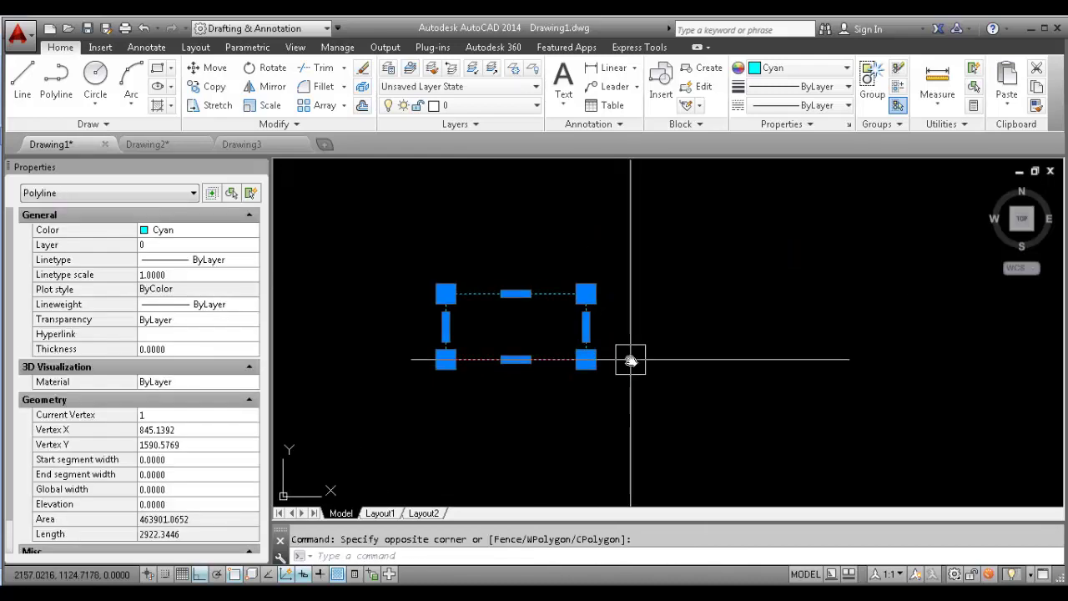
key(Escape)
Start MOCORO on the rectangle with a base point just below it, and move the rectangle horizontally to the right
text(MO)
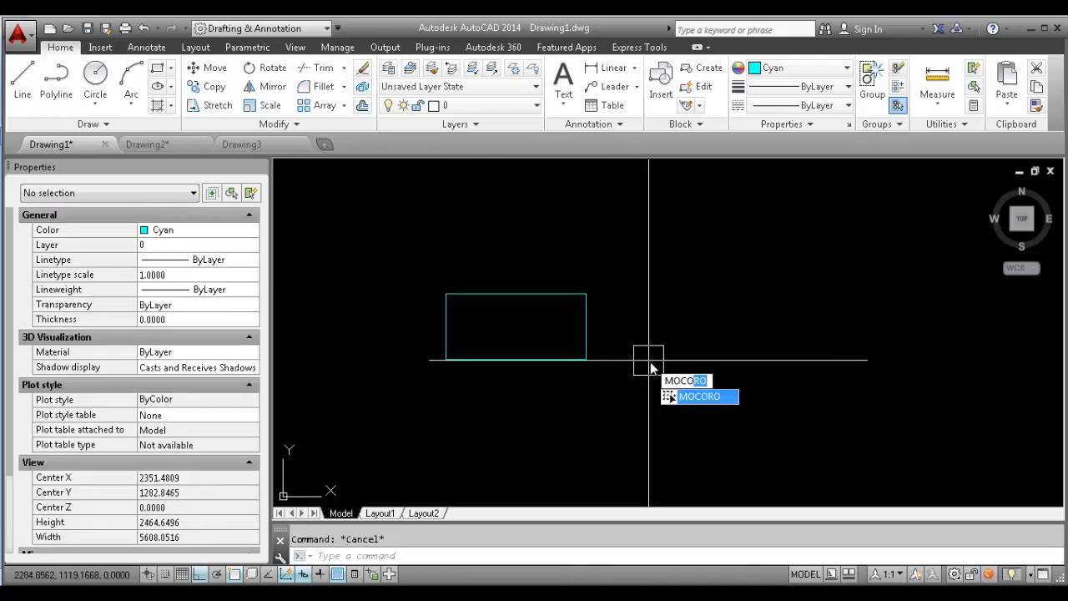
text(CORO)
key(Return)
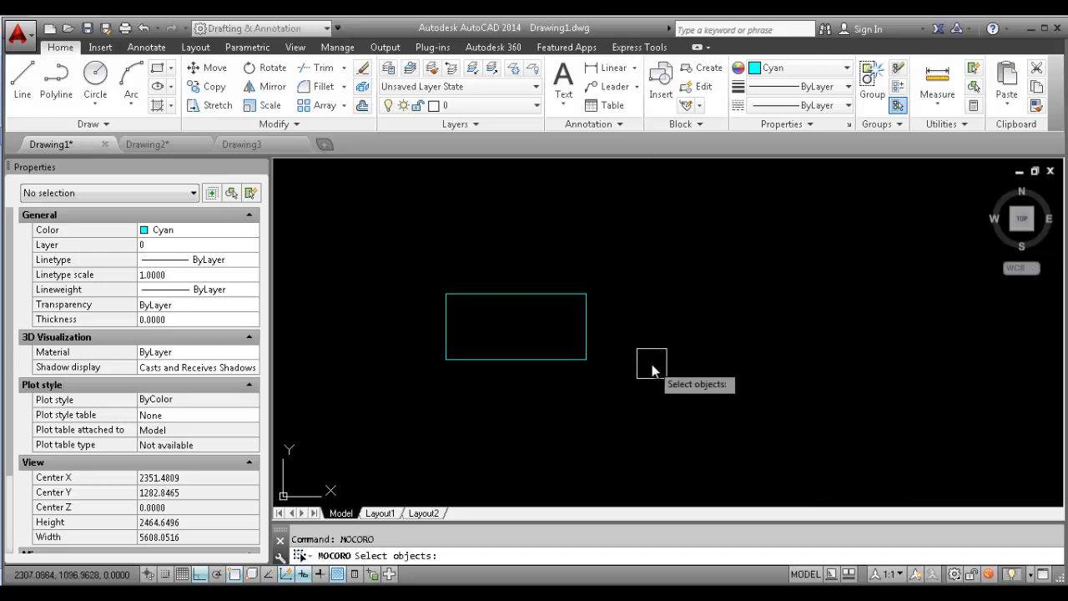
click(547, 355)
key(Return)
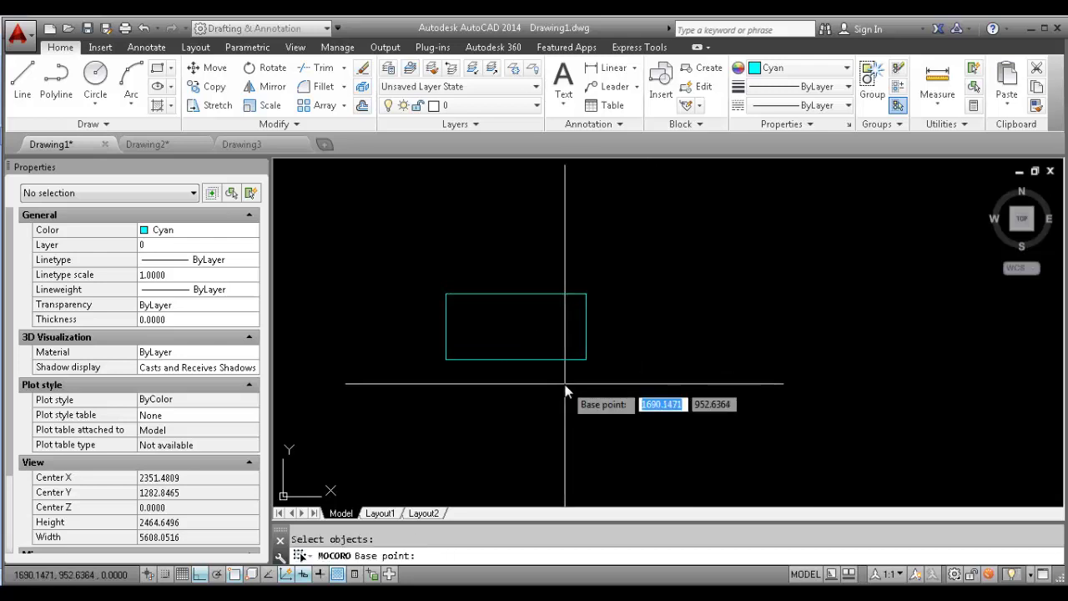
click(565, 387)
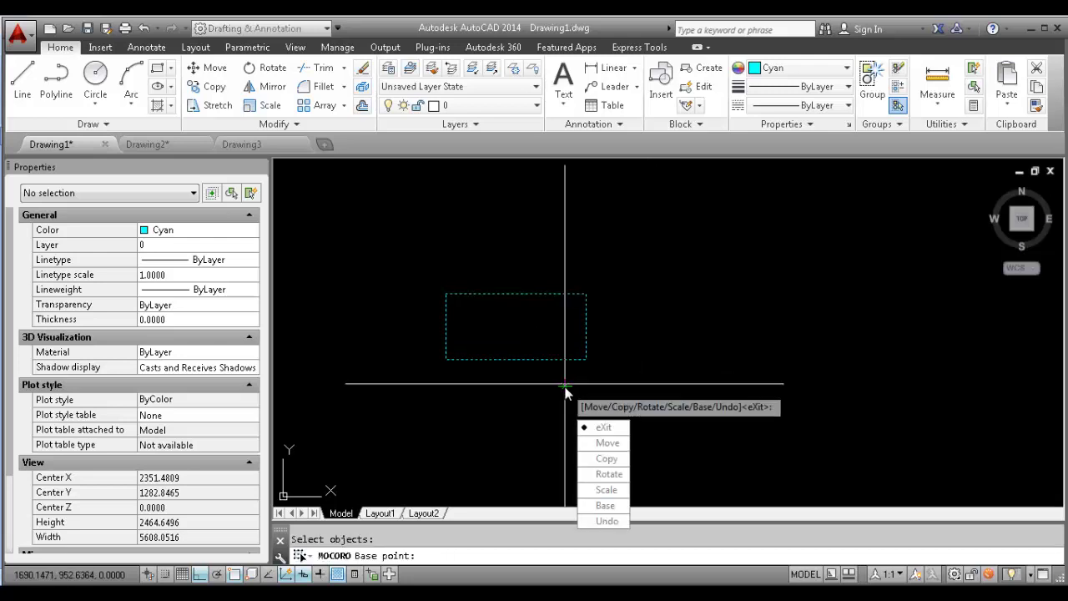
click(606, 444)
click(815, 386)
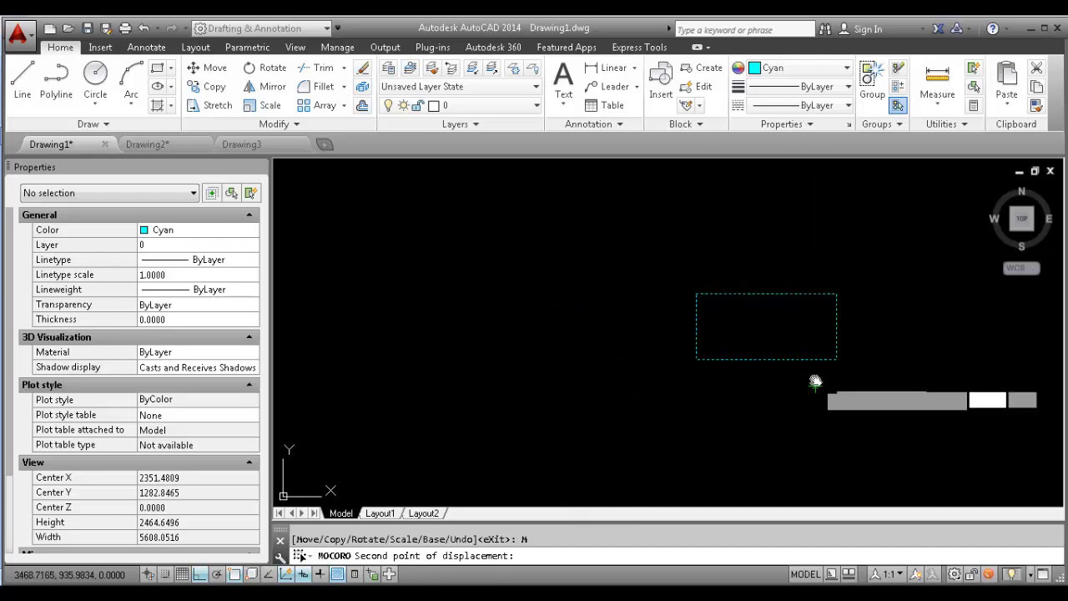
Use MOCORO's Copy option to place one copy above the rectangle and another to its right
click(853, 452)
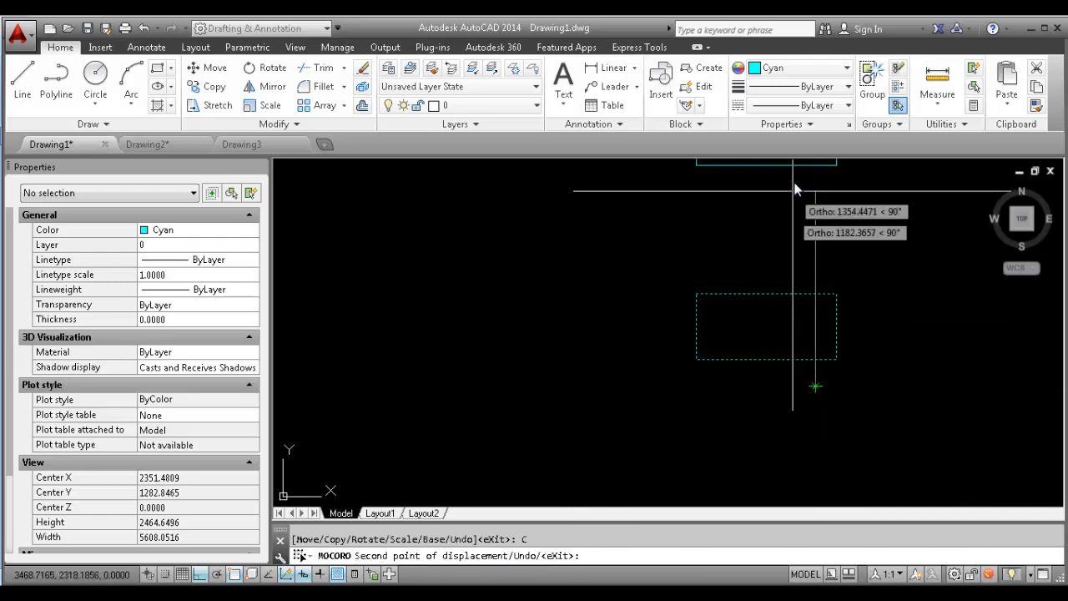
middle_drag(779, 249, 601, 285)
click(821, 252)
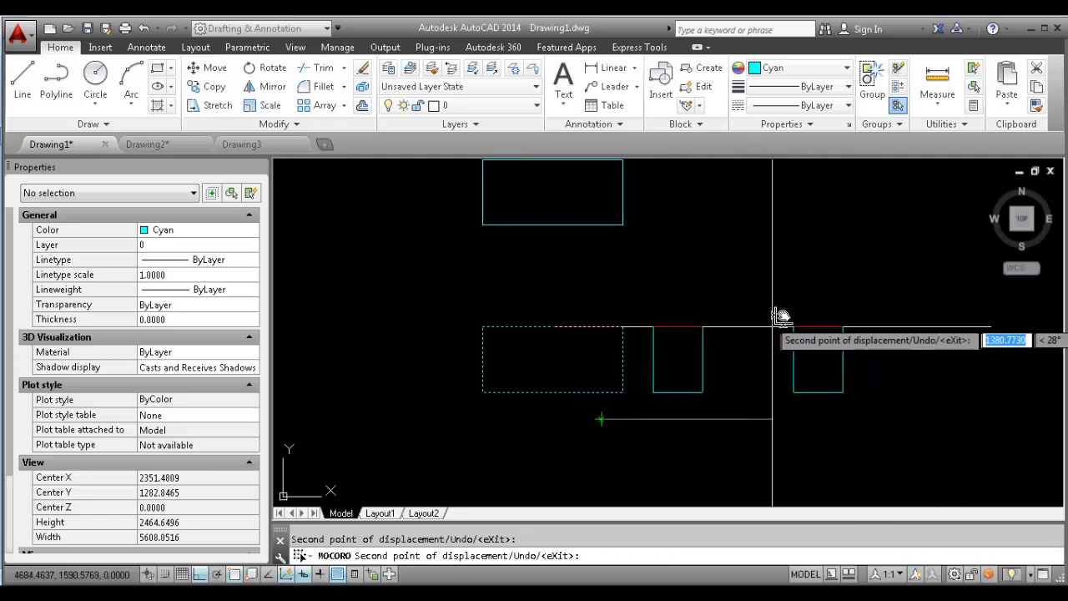
click(810, 289)
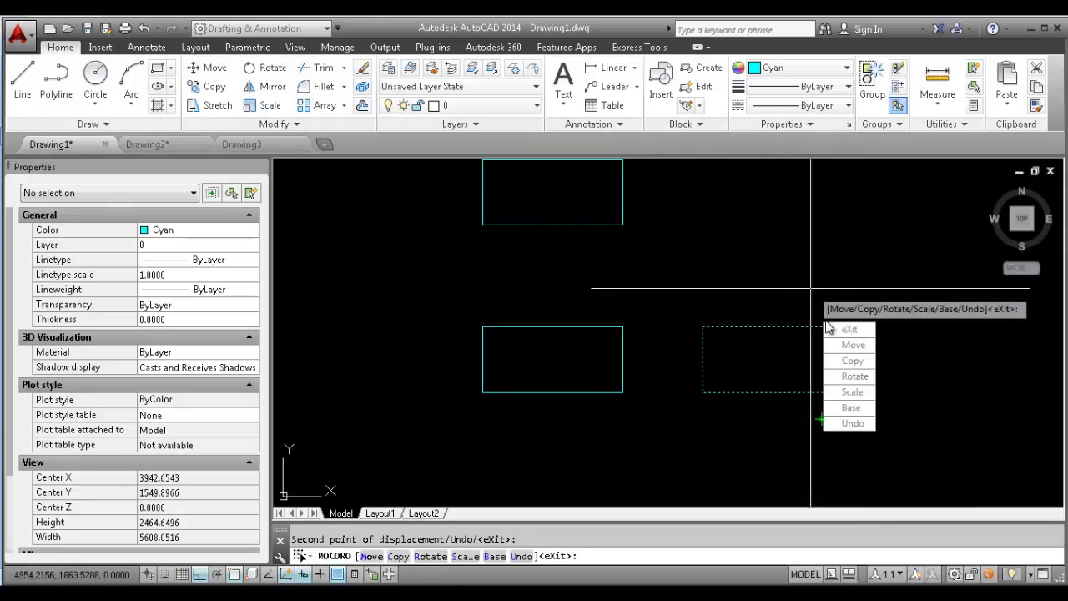
Rotate MOCORO's selected rectangle by about 90 degrees and scale it freehand about the base point, then exit the command
click(845, 377)
right_click(773, 203)
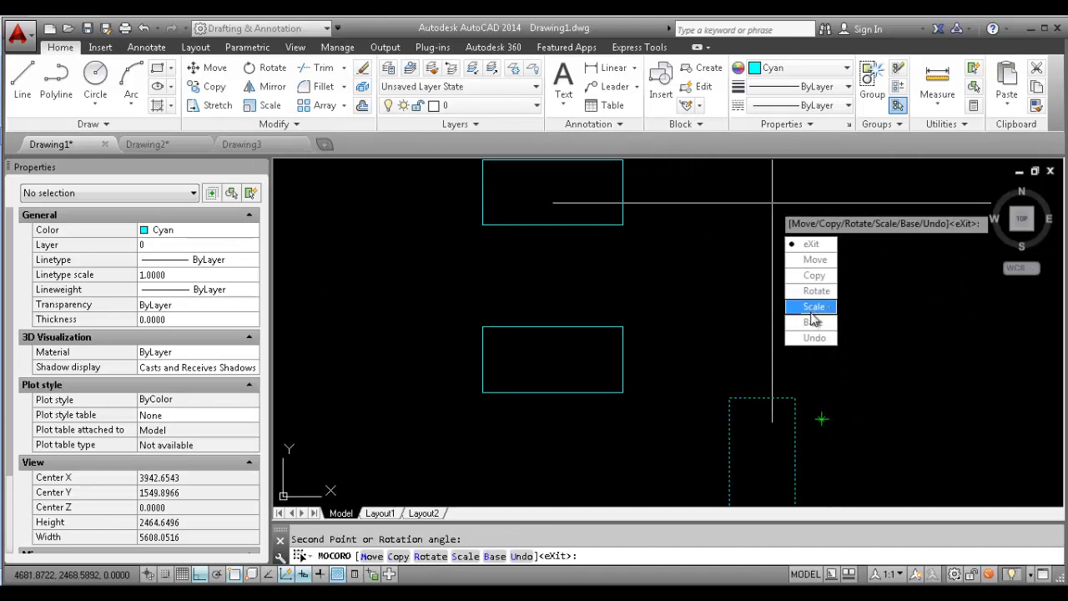
click(811, 313)
right_click(777, 425)
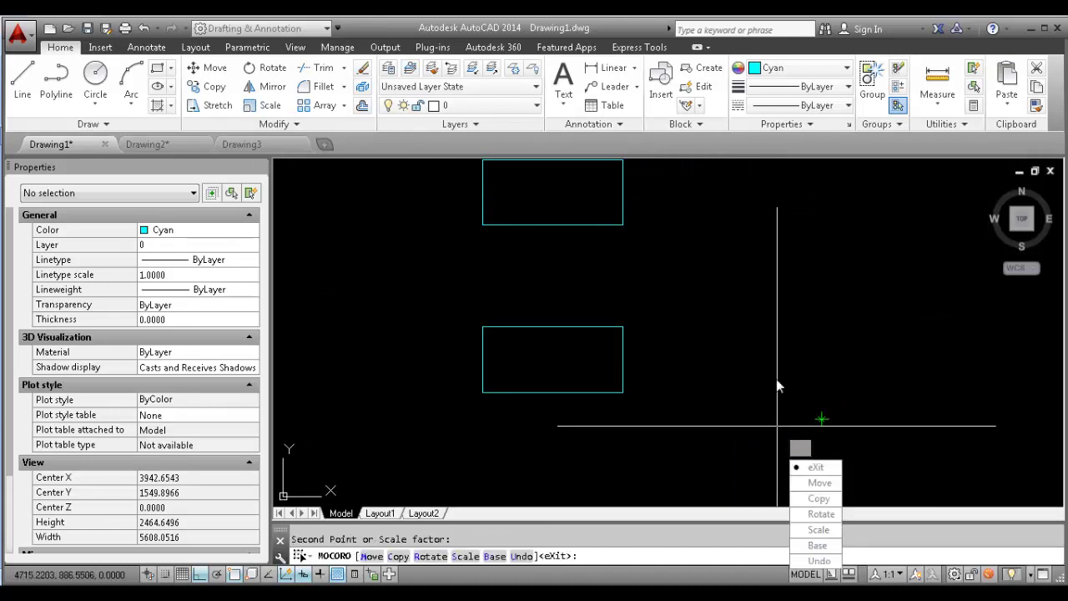
click(815, 468)
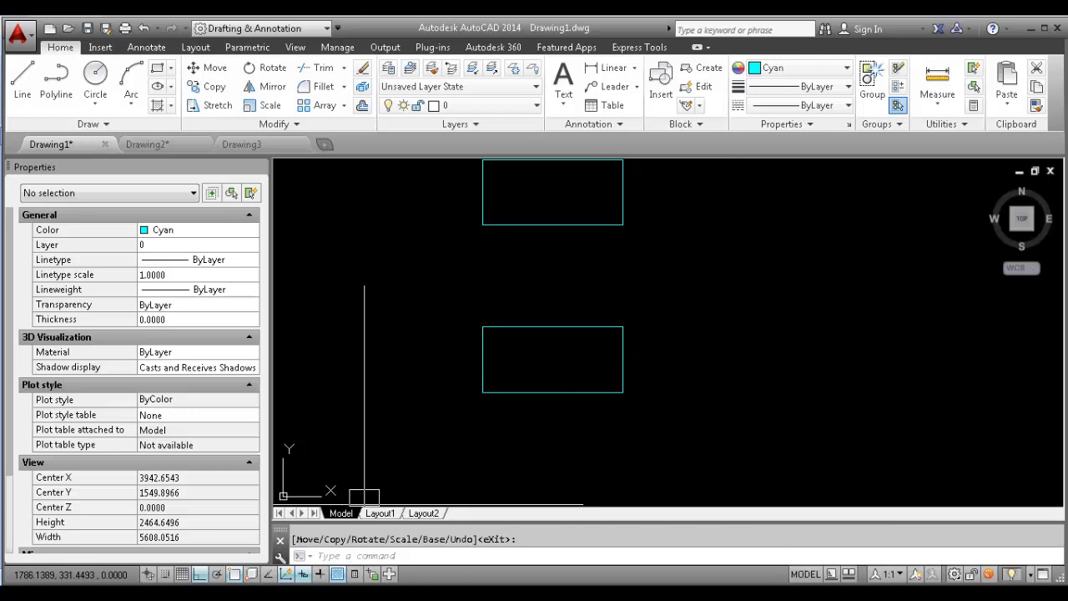
Switch to the Word command list and highlight the MOCORO entry in green
click(367, 564)
click(417, 510)
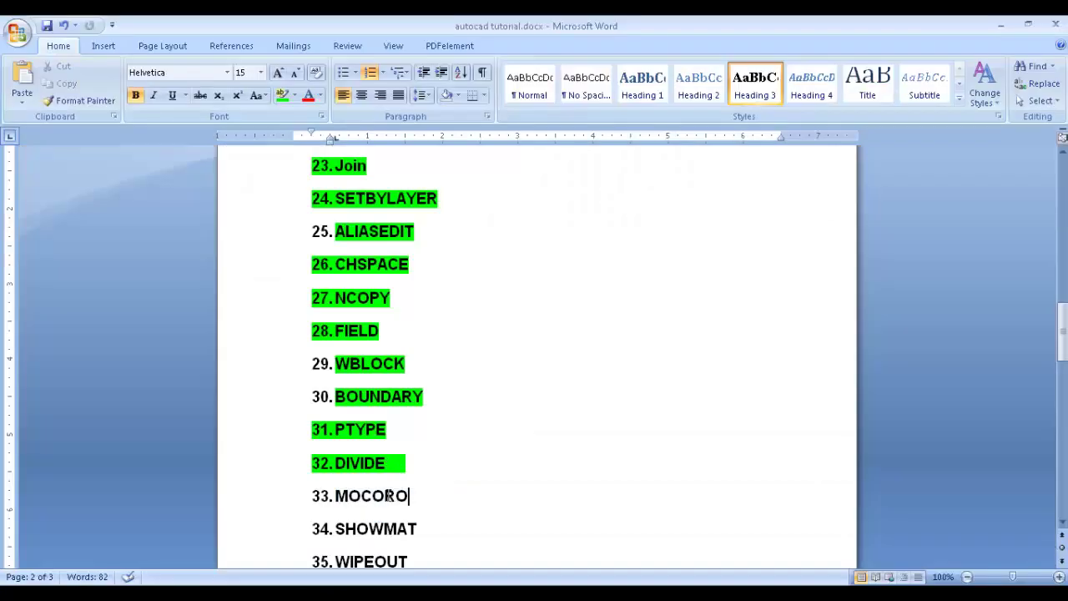
drag(342, 491, 334, 496)
click(282, 94)
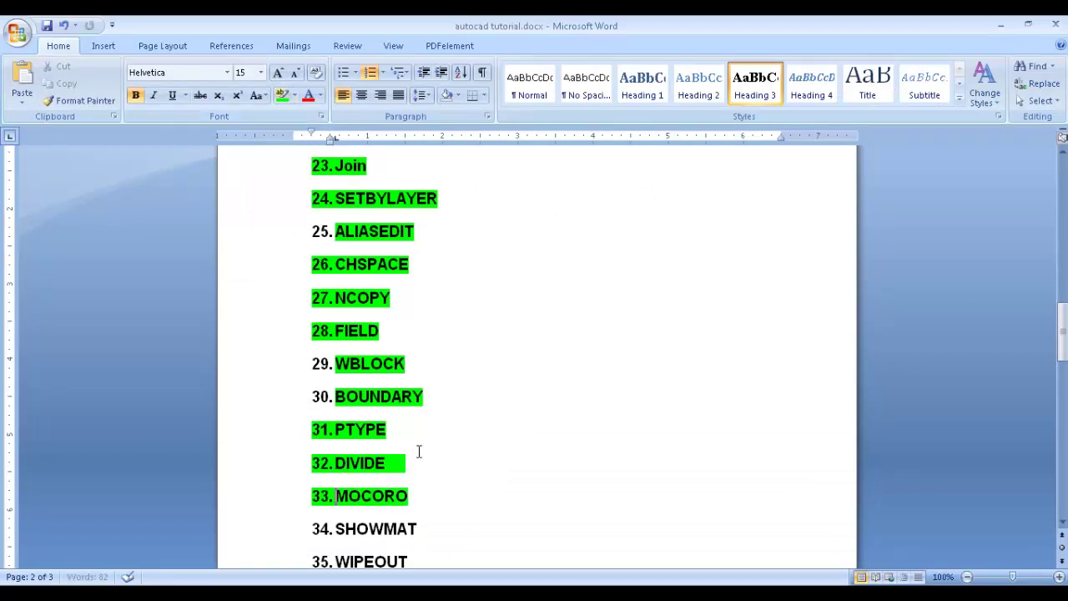
Select the SHOWMAT entry in the Word list as the next command to demonstrate
scroll(474, 520, down, 1)
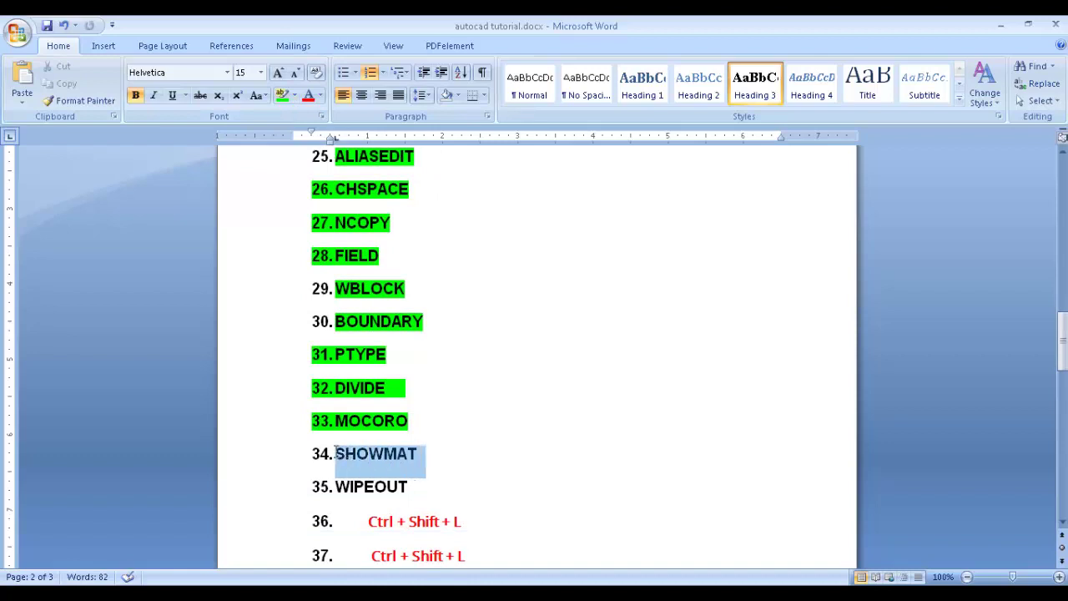
click(417, 453)
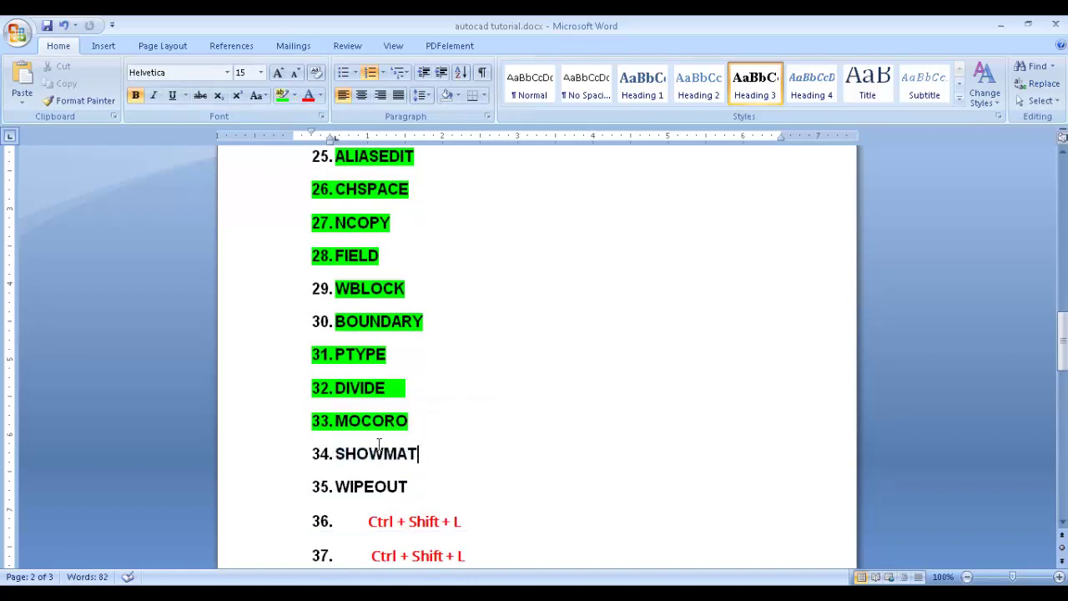
drag(416, 453, 340, 457)
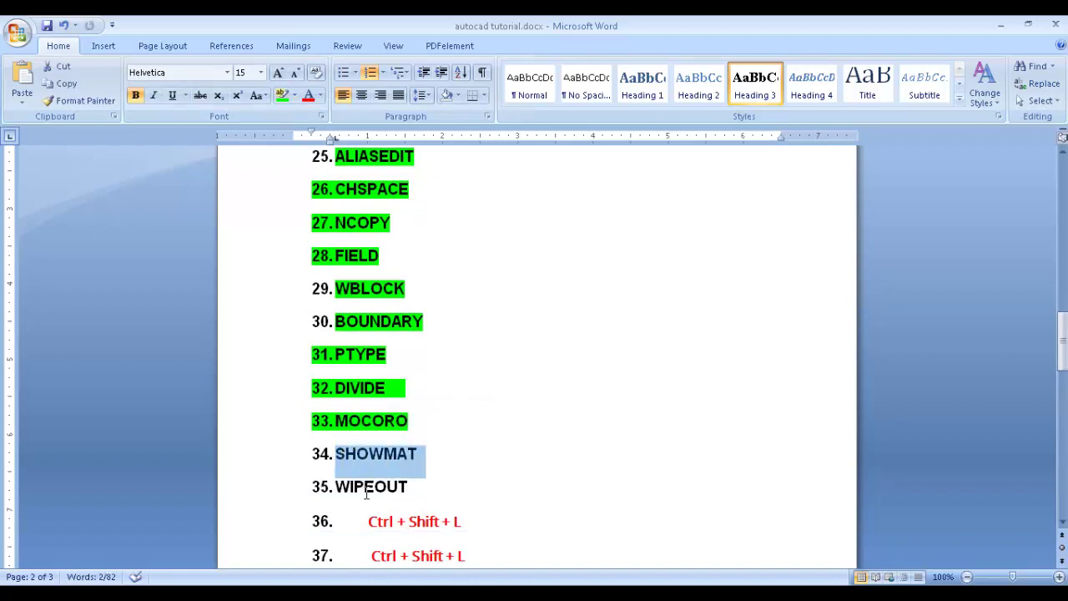
click(960, 594)
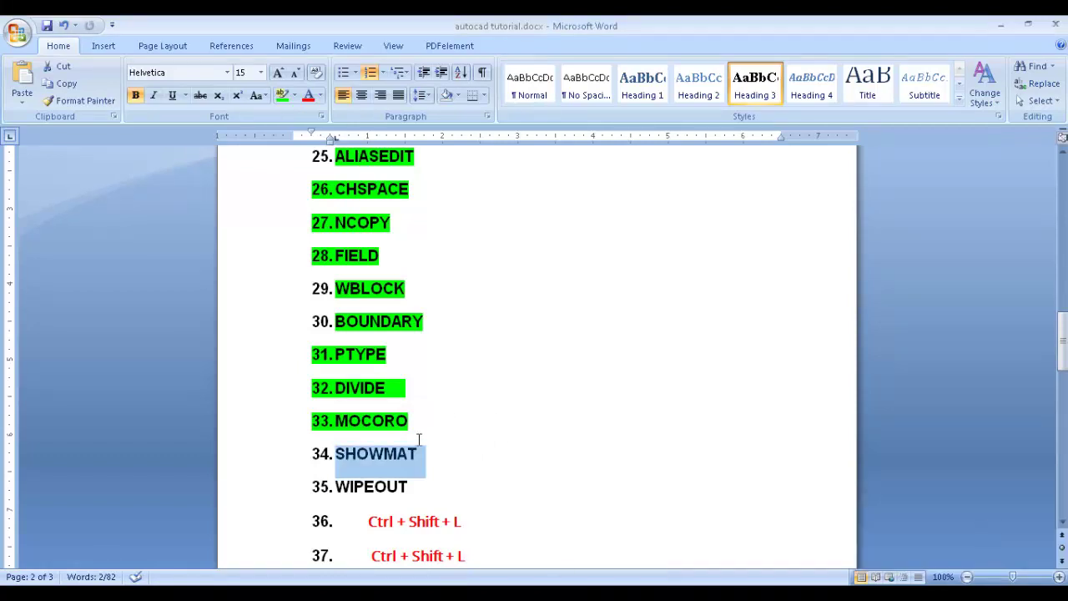
click(417, 453)
drag(416, 453, 350, 452)
Switch back to Drawing1 in AutoCAD and pick the lower rectangle to inspect it, then clear the selection
mouse_move(442, 575)
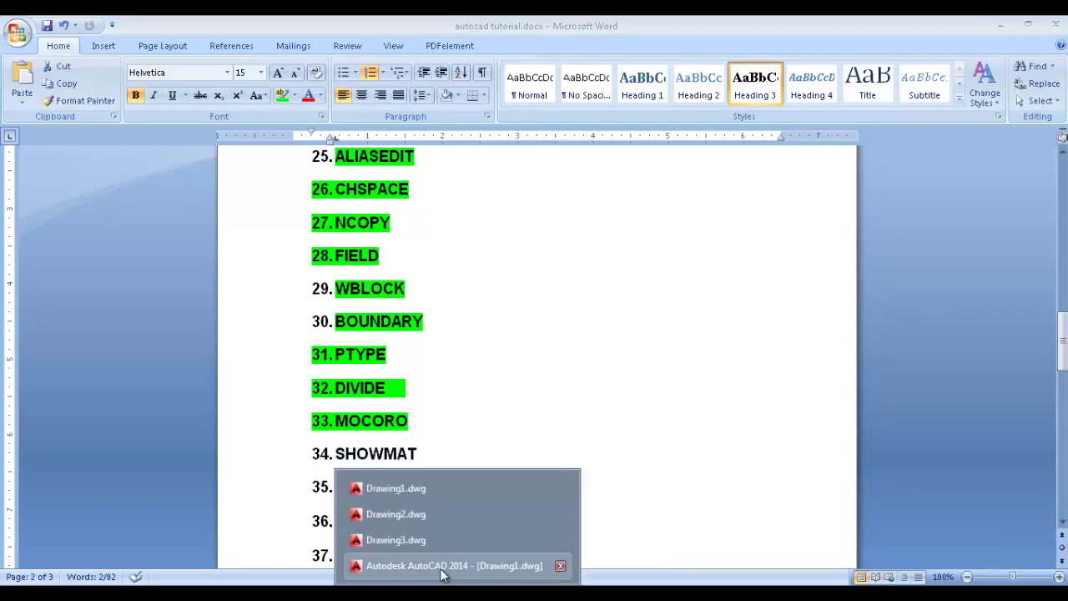
click(434, 488)
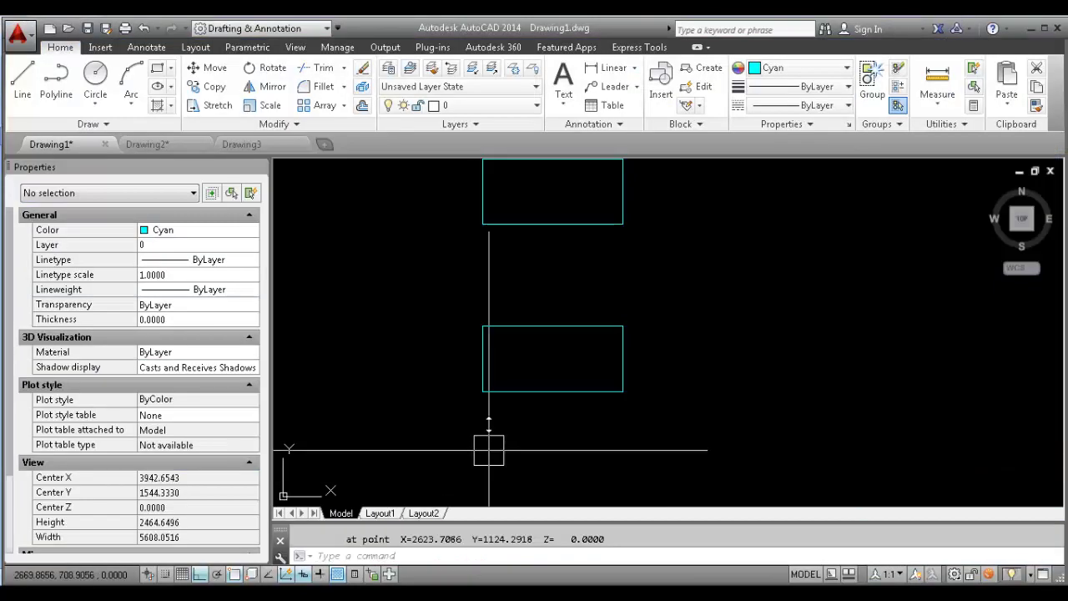
click(554, 328)
key(Escape)
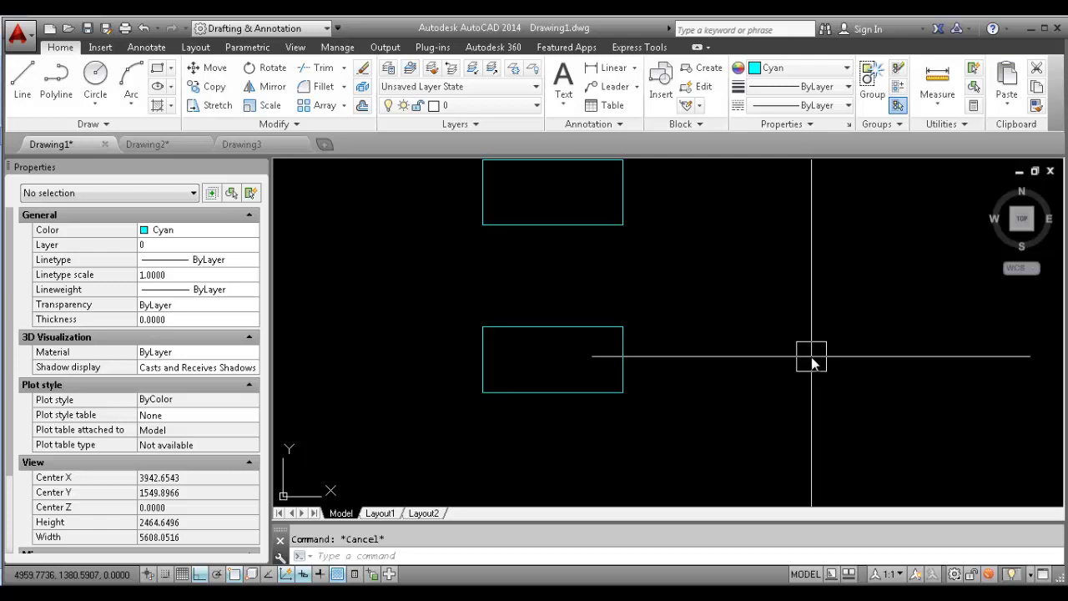
Run SHOWMAT on the lower cyan rectangle to list its object data, then close the text window
scroll(742, 338, up, 2)
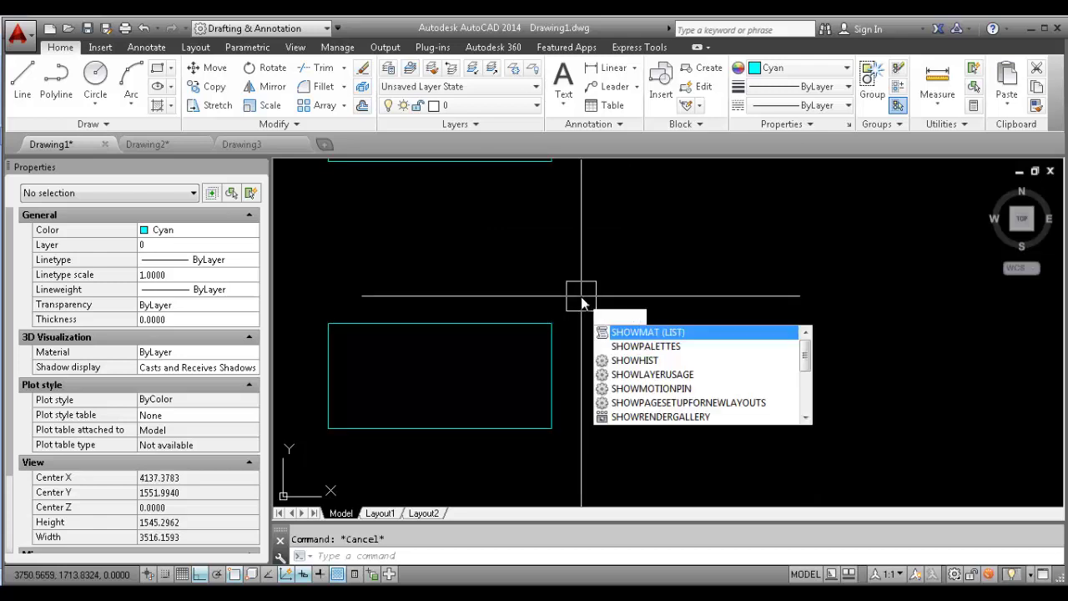
text(MAT)
key(Return)
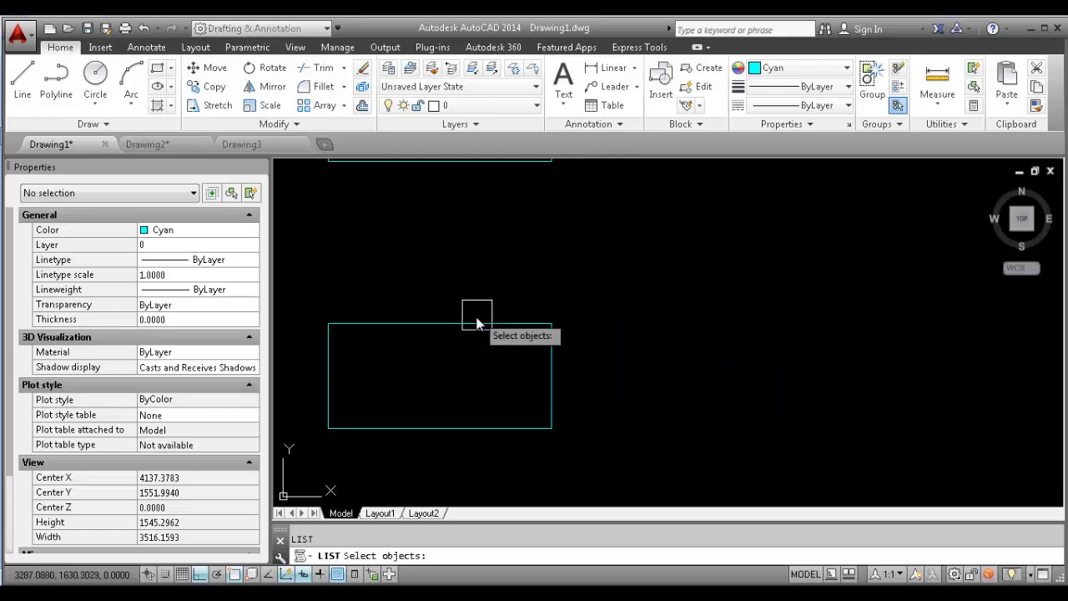
key(Return)
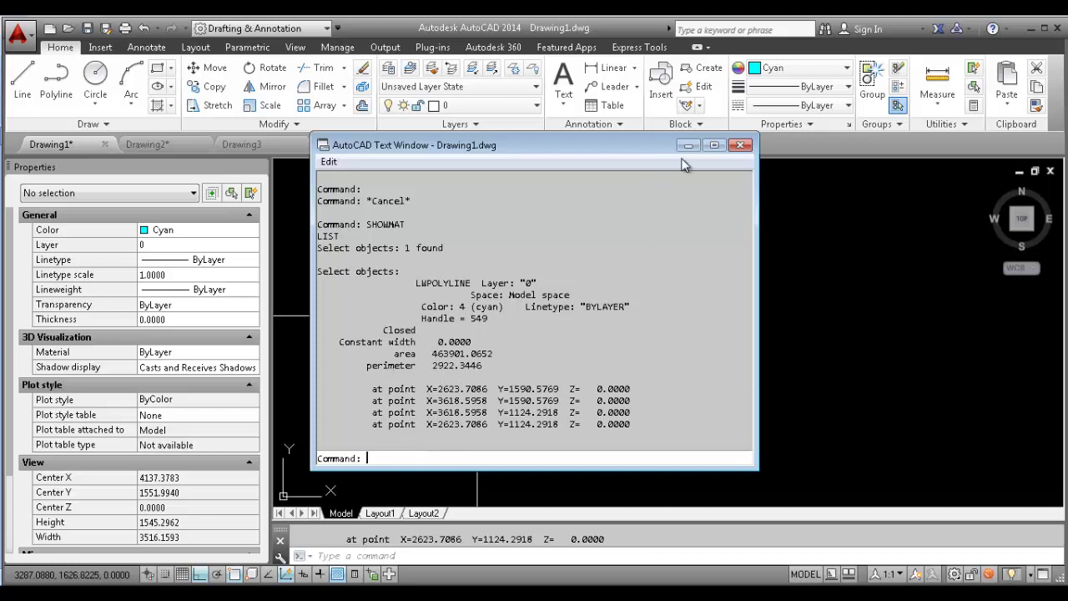
click(740, 146)
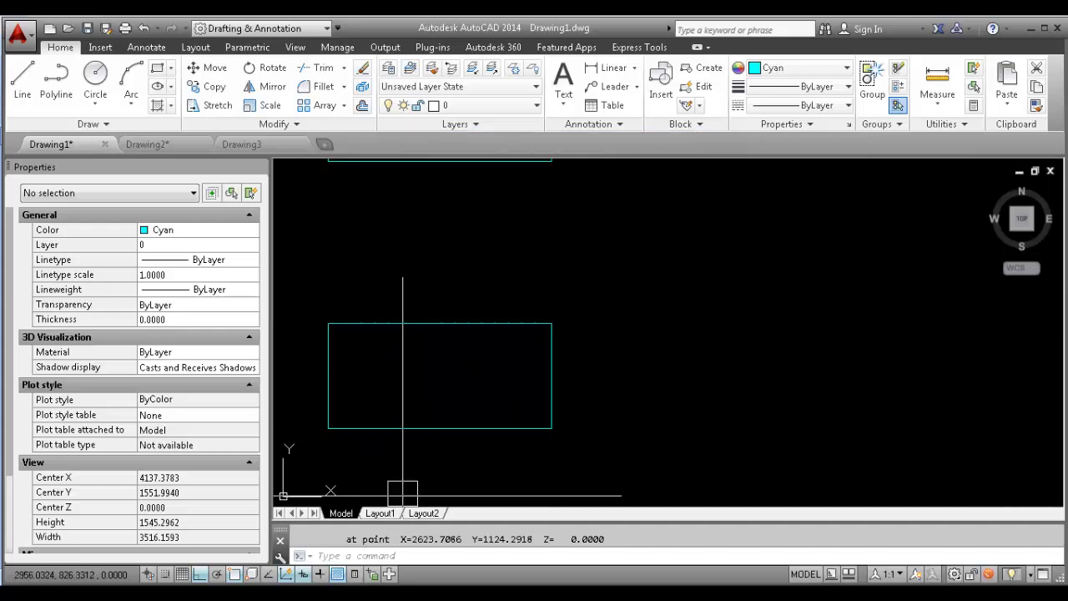
Switch to the Word command list, highlight the SHOWMAT entry in green, and select the WIPEOUT entry
click(348, 584)
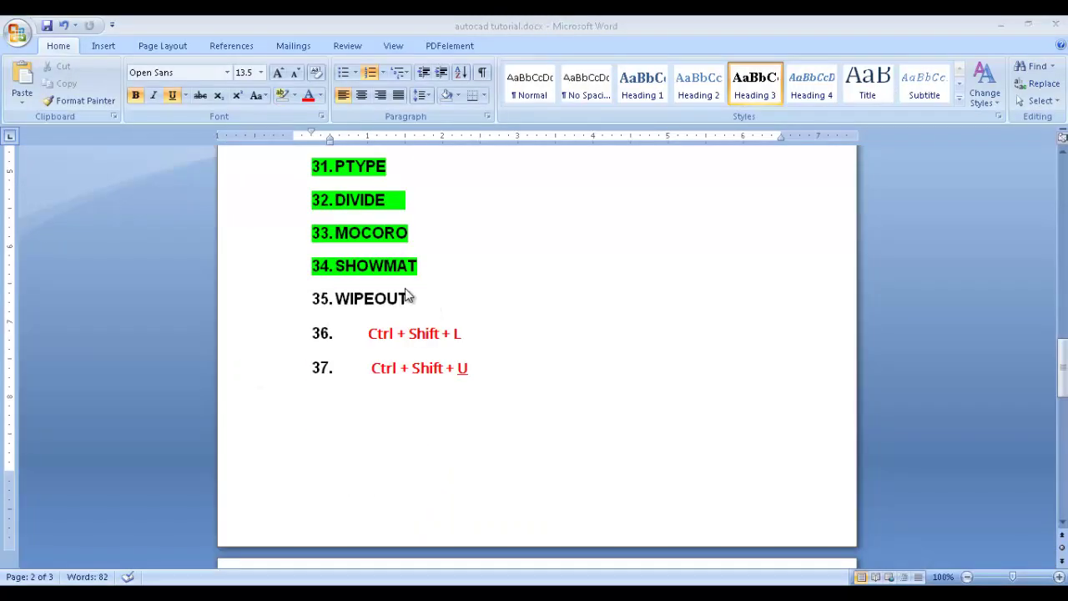
drag(411, 302, 334, 305)
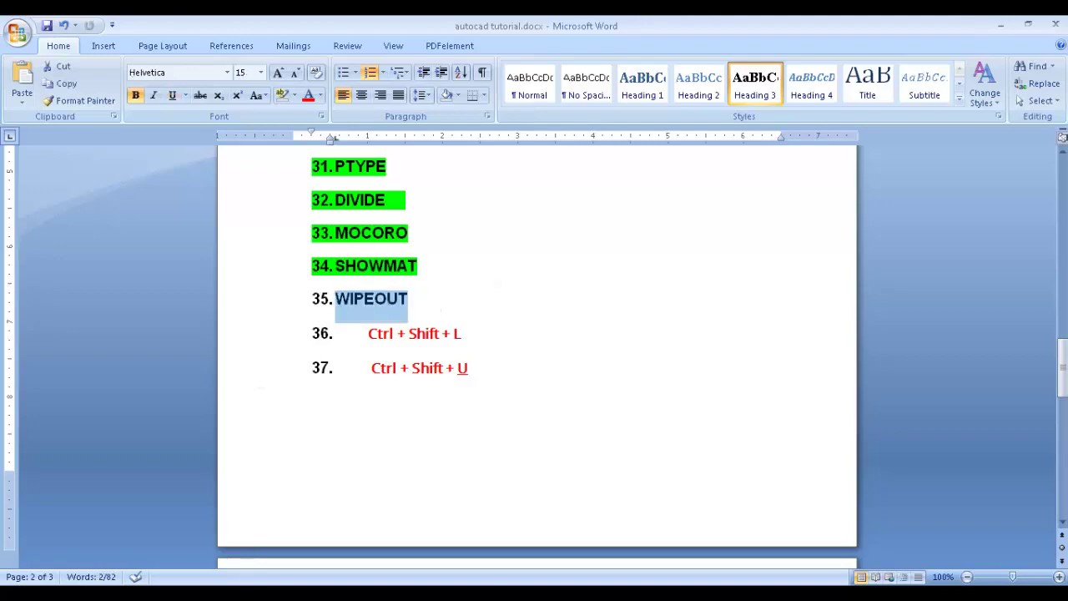
Switch back to AutoCAD and examine how the FIRE PUMP text overlaps the diagonal lines of the crossed rectangle
key(alt+Tab)
scroll(453, 305, up, 5)
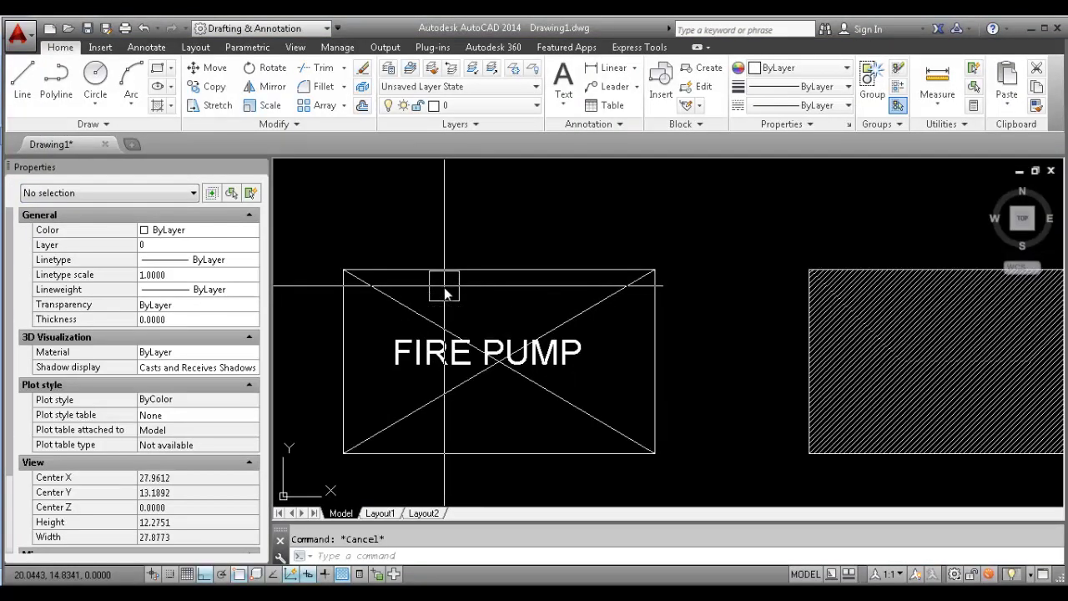
scroll(457, 325, down, 4)
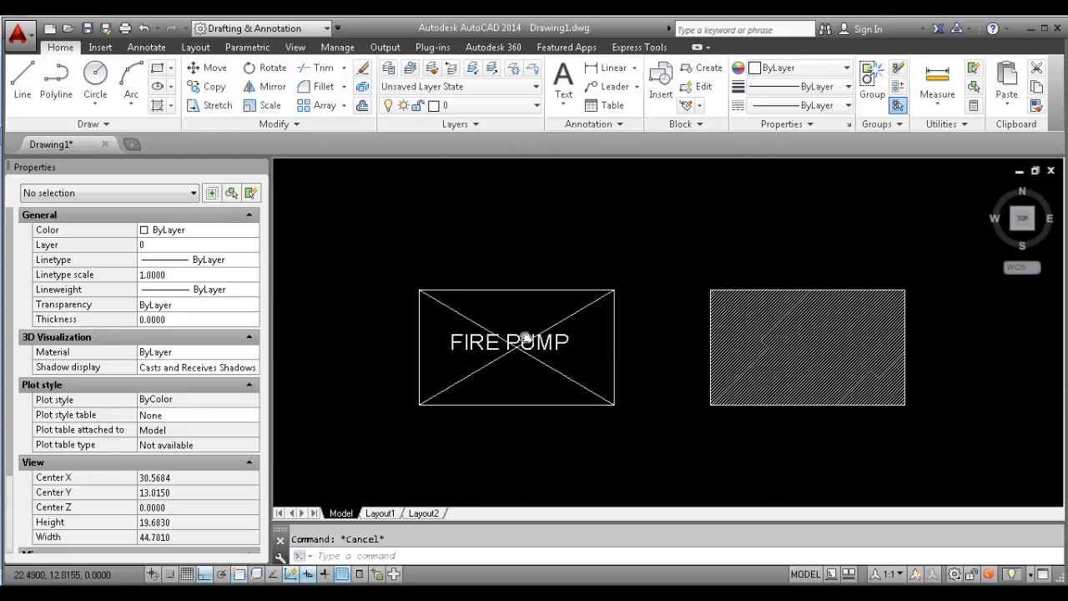
scroll(463, 338, up, 6)
scroll(360, 324, down, 2)
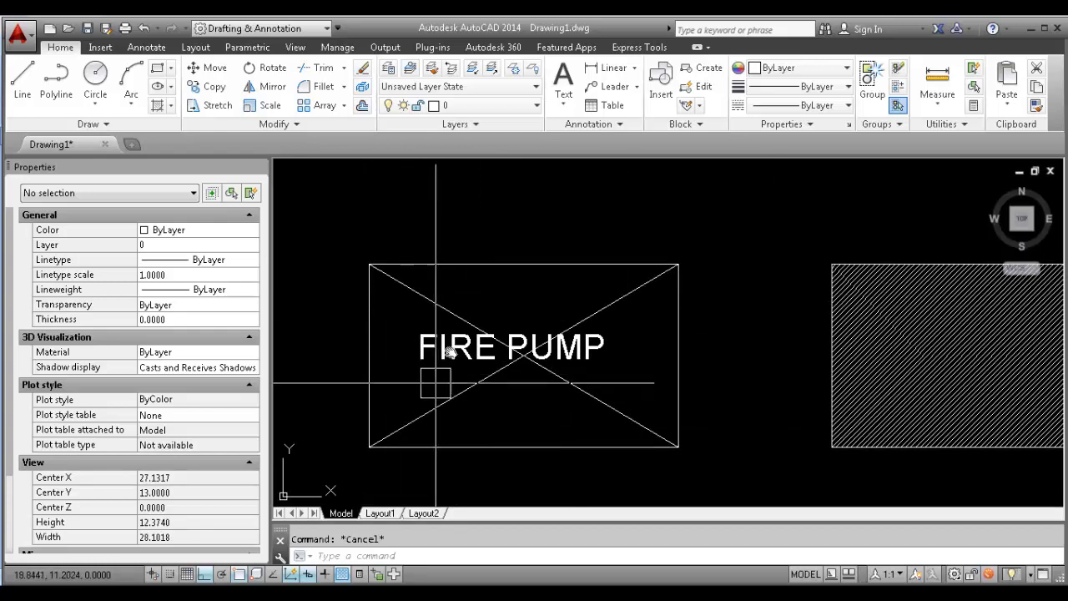
scroll(482, 344, down, 4)
scroll(494, 354, up, 2)
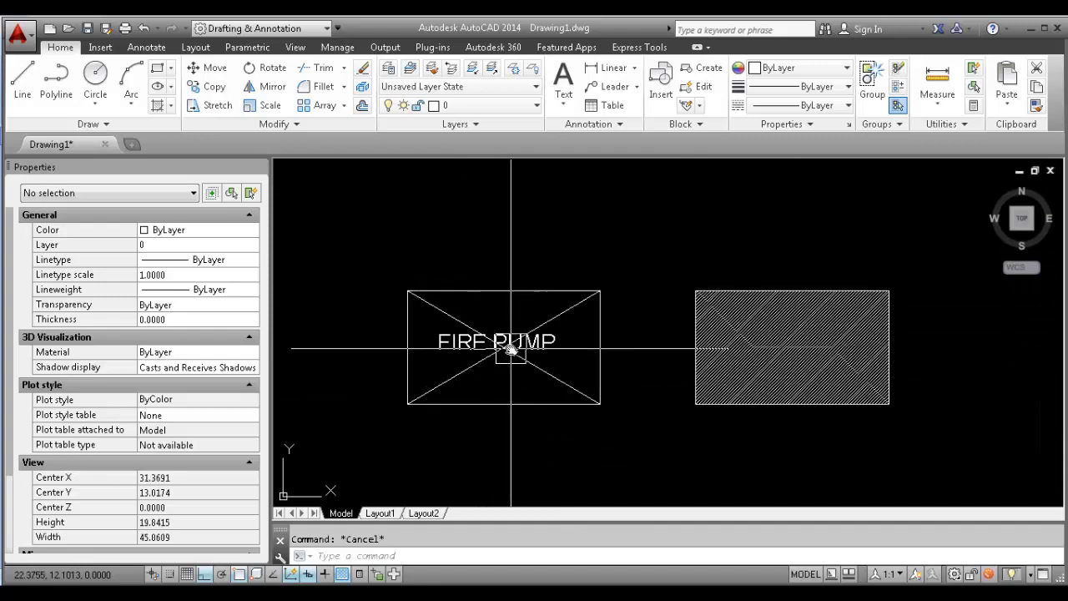
scroll(457, 332, up, 4)
click(460, 360)
key(Escape)
scroll(486, 365, down, 2)
scroll(551, 369, up, 2)
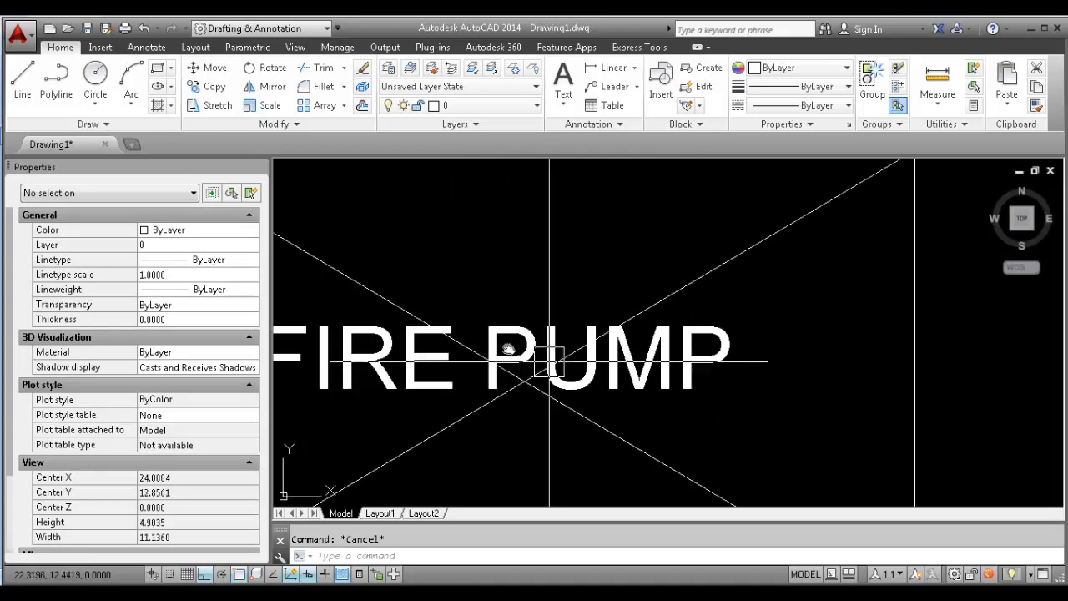
scroll(467, 358, down, 1)
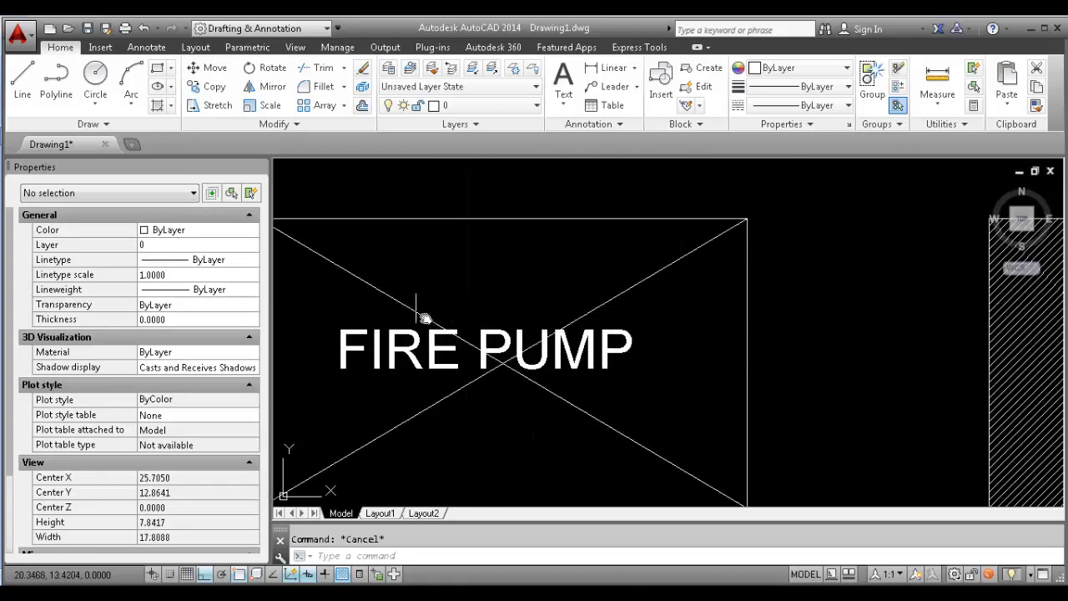
middle_drag(382, 344, 456, 348)
click(456, 348)
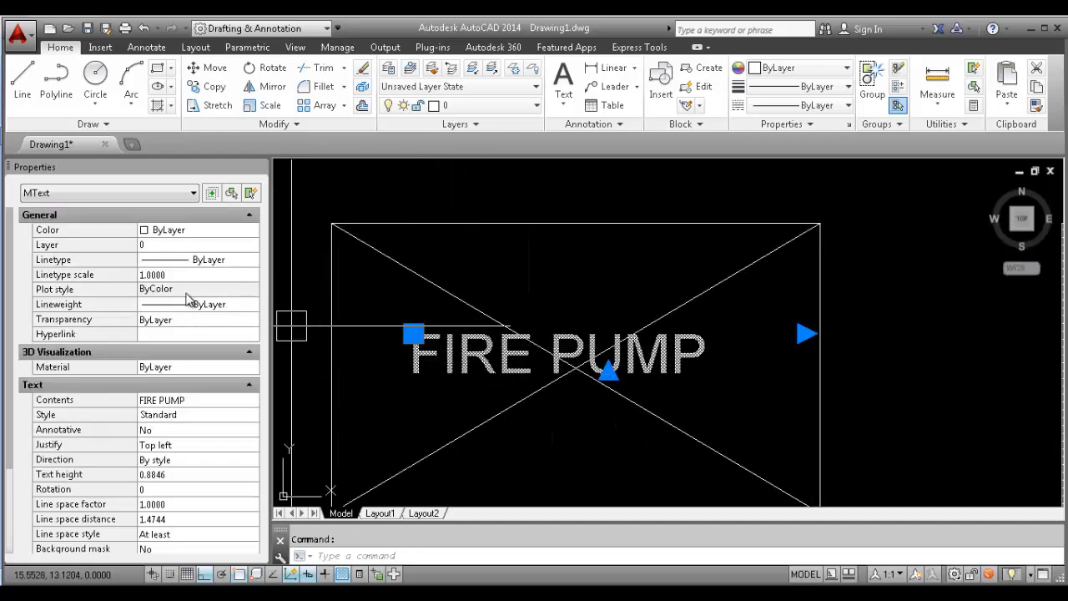
key(Escape)
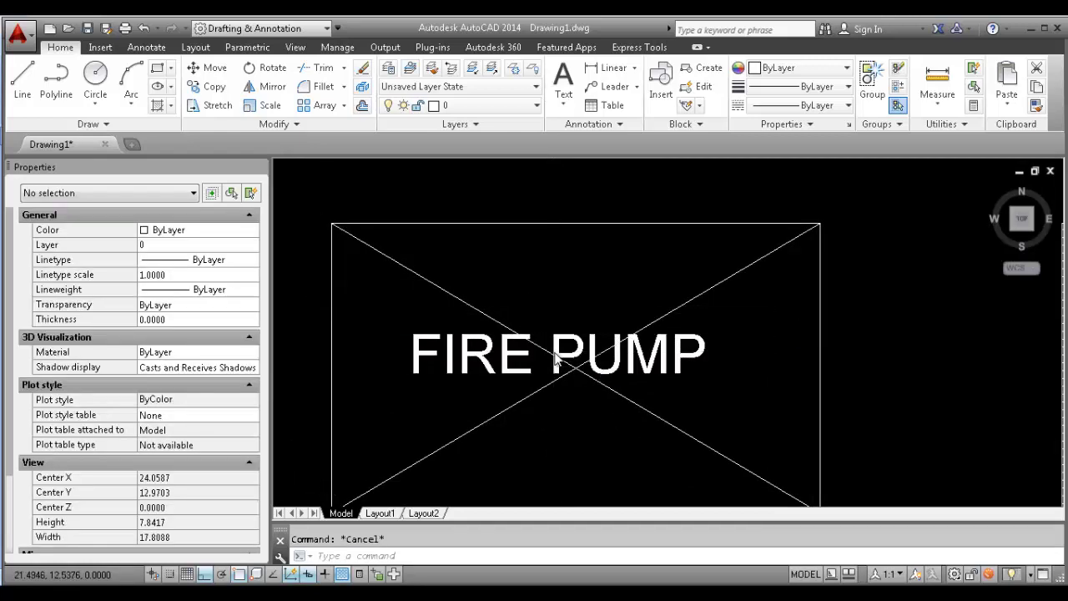
Compare the hatched rectangle with the crossed rectangle containing the FIRE PUMP text
scroll(556, 357, down, 3)
middle_drag(596, 358, 424, 358)
scroll(506, 355, up, 2)
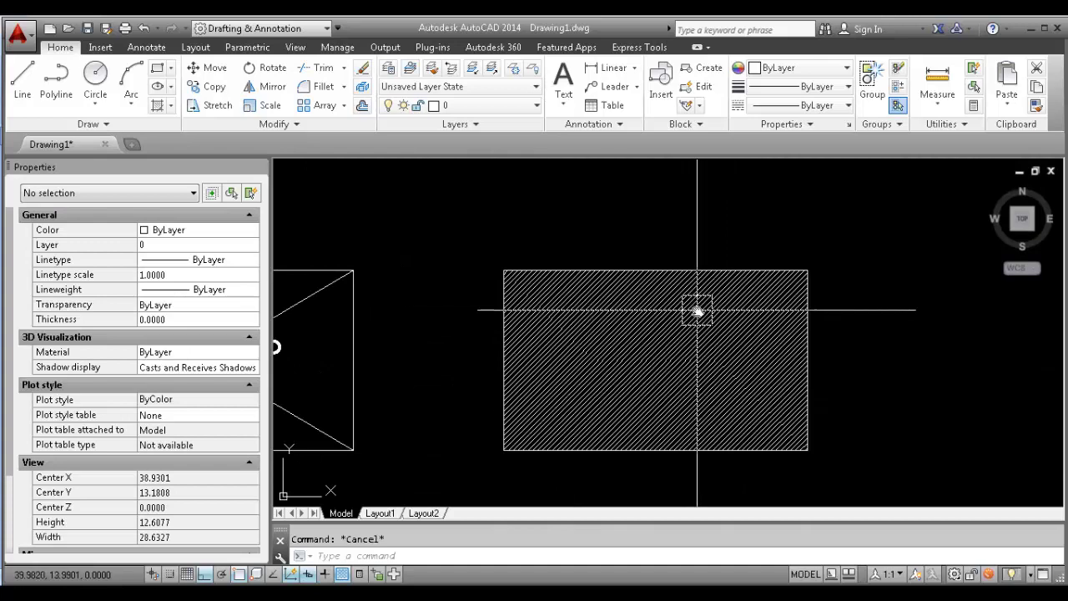
scroll(375, 359, down, 2)
scroll(472, 338, up, 5)
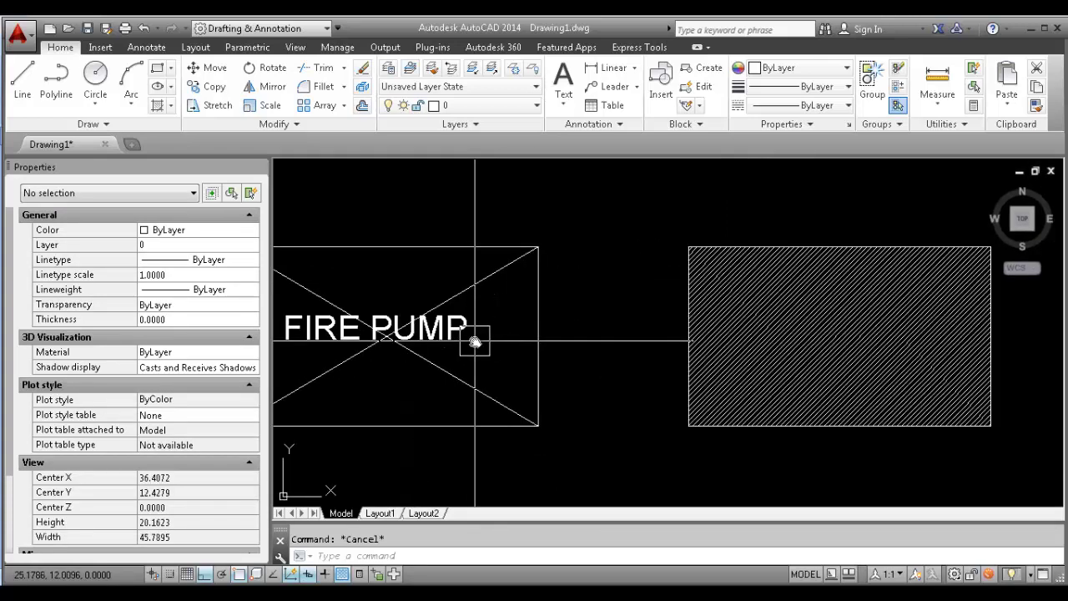
scroll(455, 334, down, 4)
middle_drag(666, 360, 576, 371)
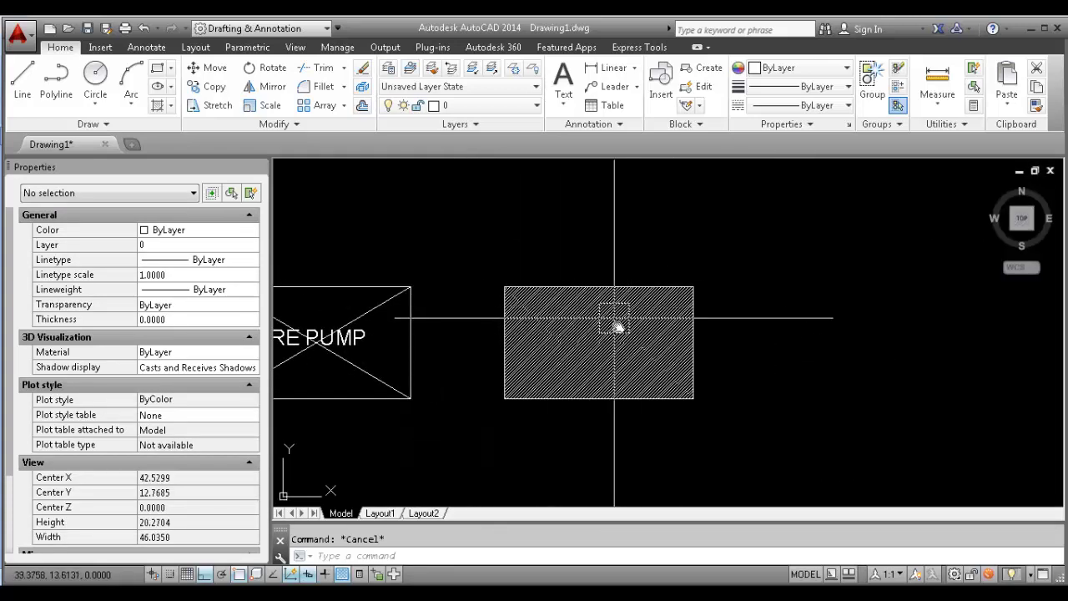
Draw a closed four-corner WIPEOUT about 6.9 units wide inside the hatched rectangle, with Ortho off
scroll(551, 334, up, 2)
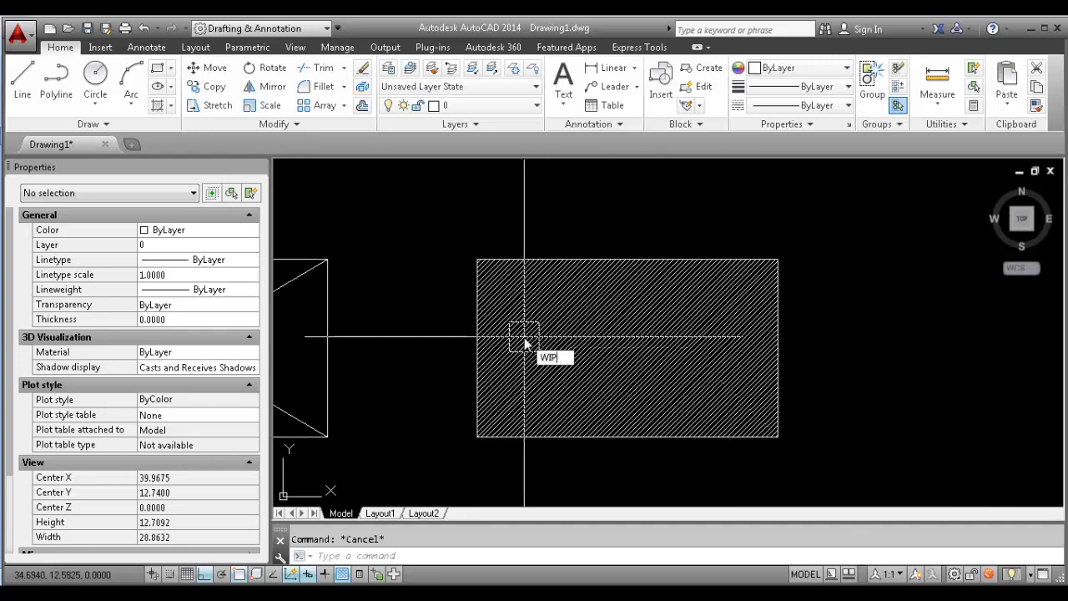
text(OUT)
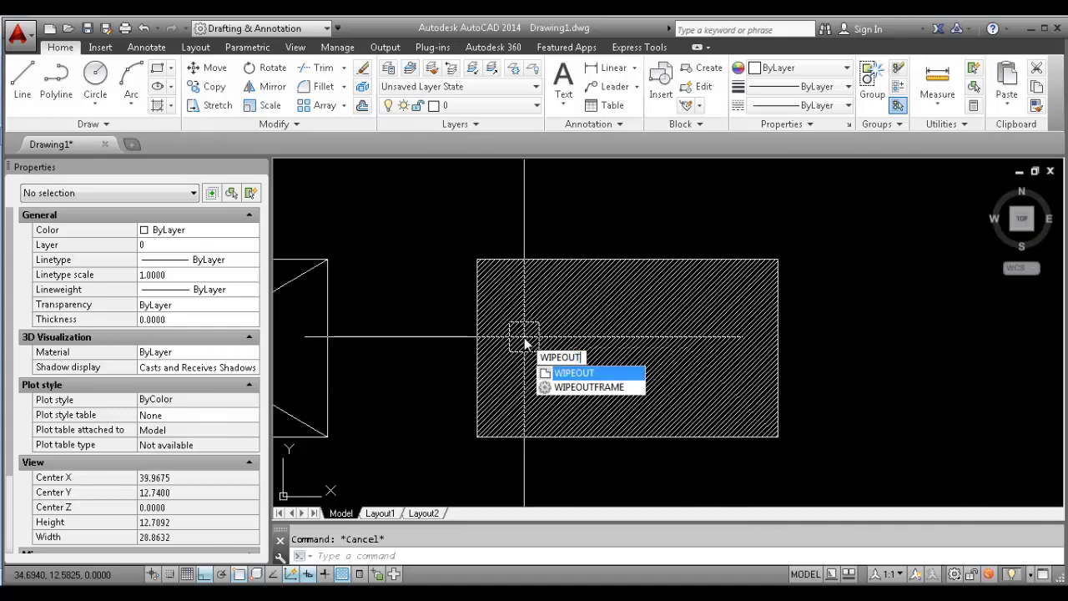
key(Return)
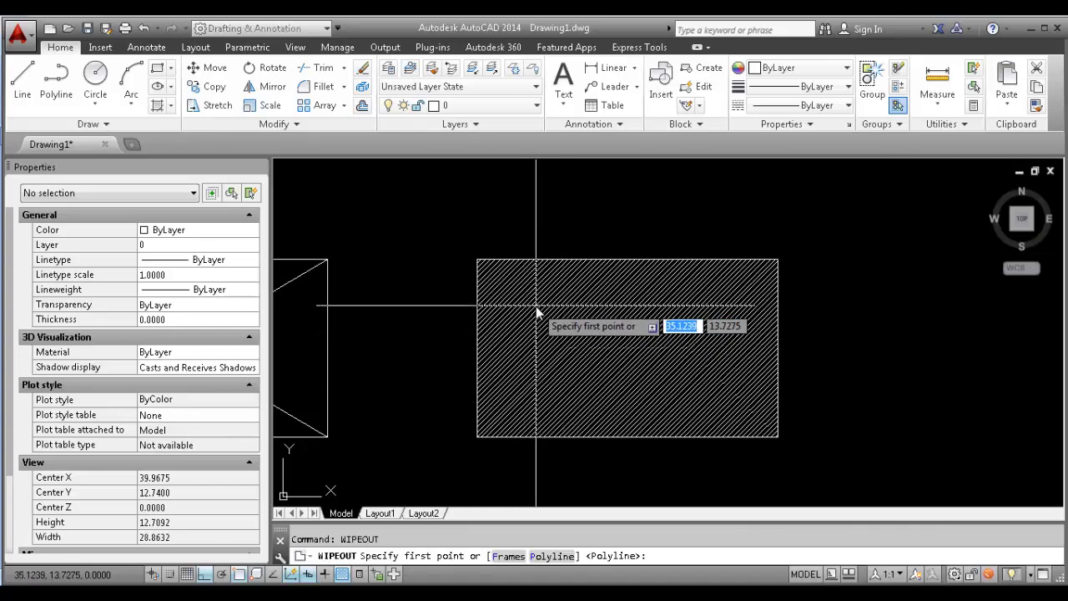
click(535, 305)
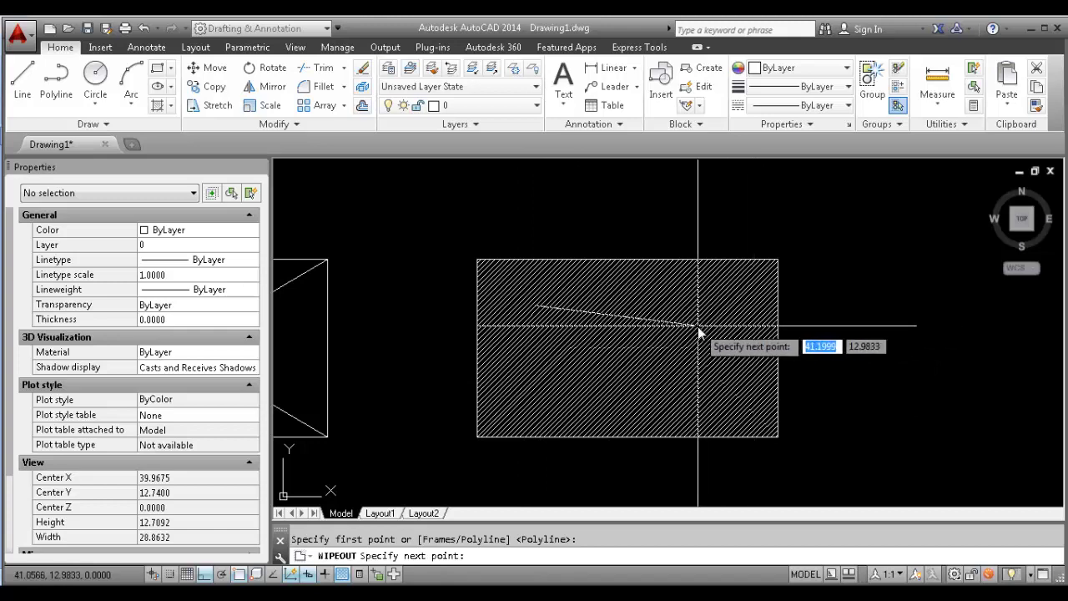
key(F8)
click(723, 307)
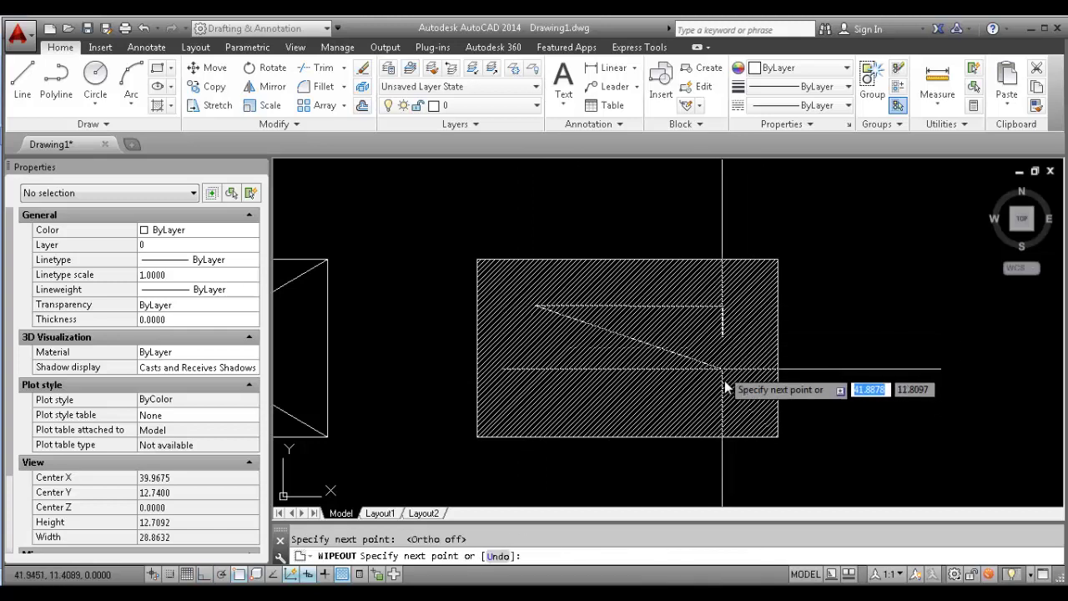
click(719, 403)
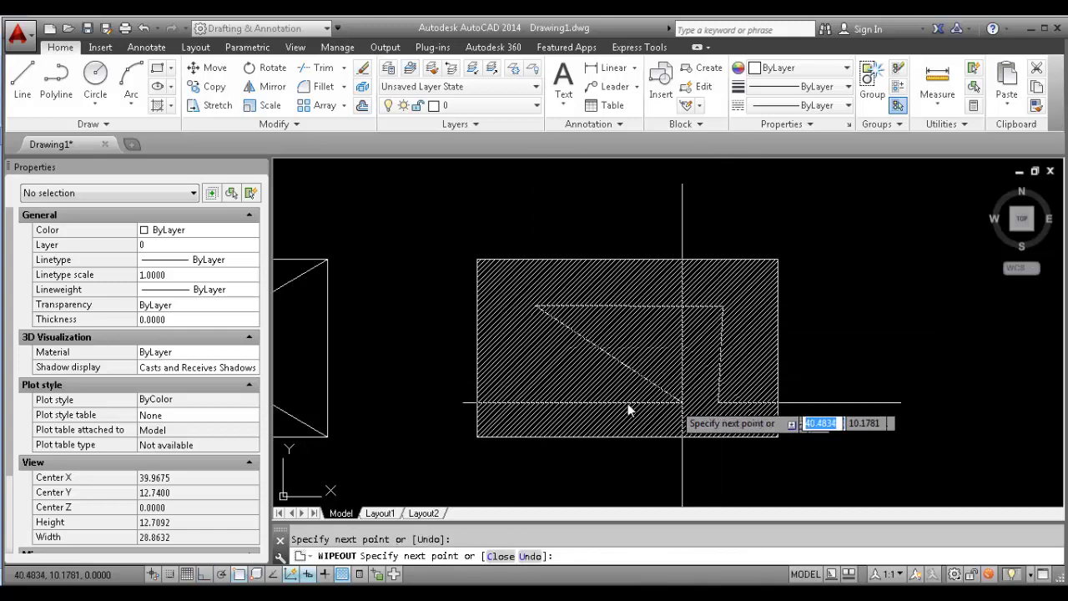
click(540, 403)
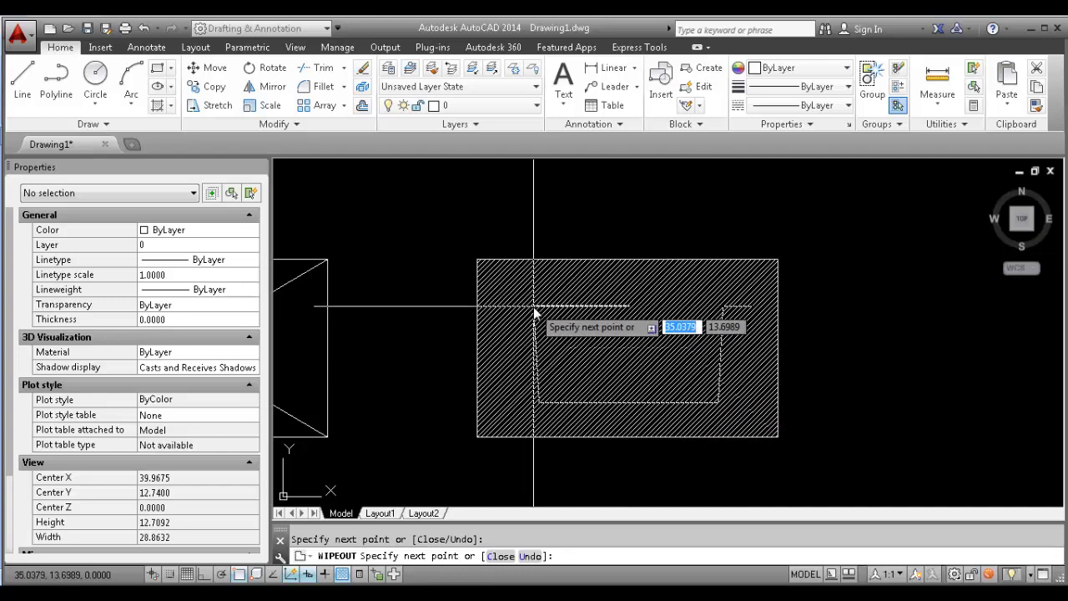
right_click(535, 305)
click(550, 313)
Try stretching the wipeout's lower-left corner to straighten its slanted edge, then clear the selection
scroll(492, 334, up, 2)
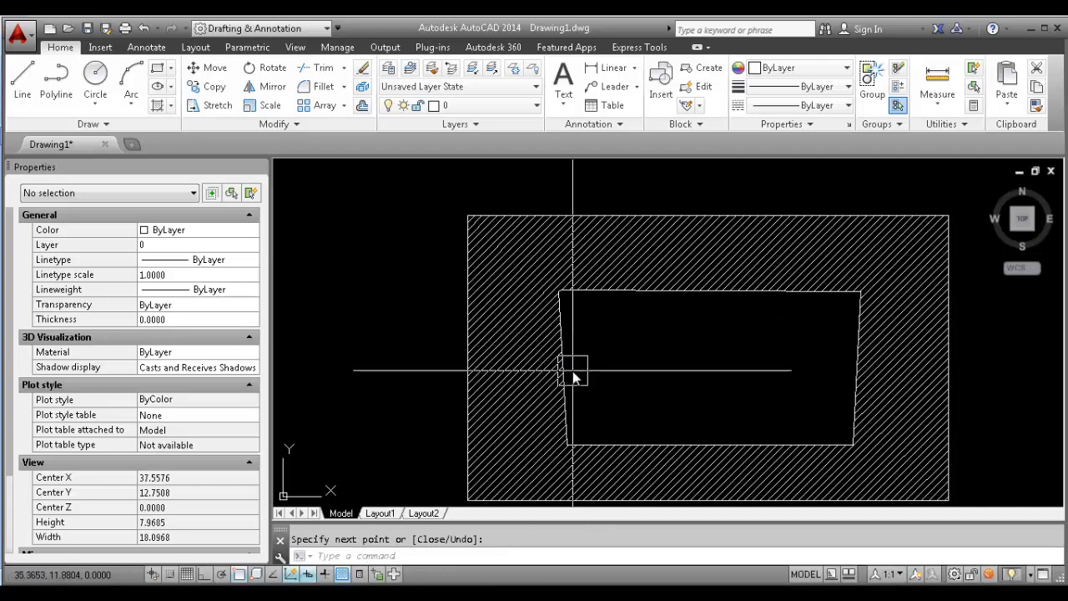
click(565, 446)
click(565, 445)
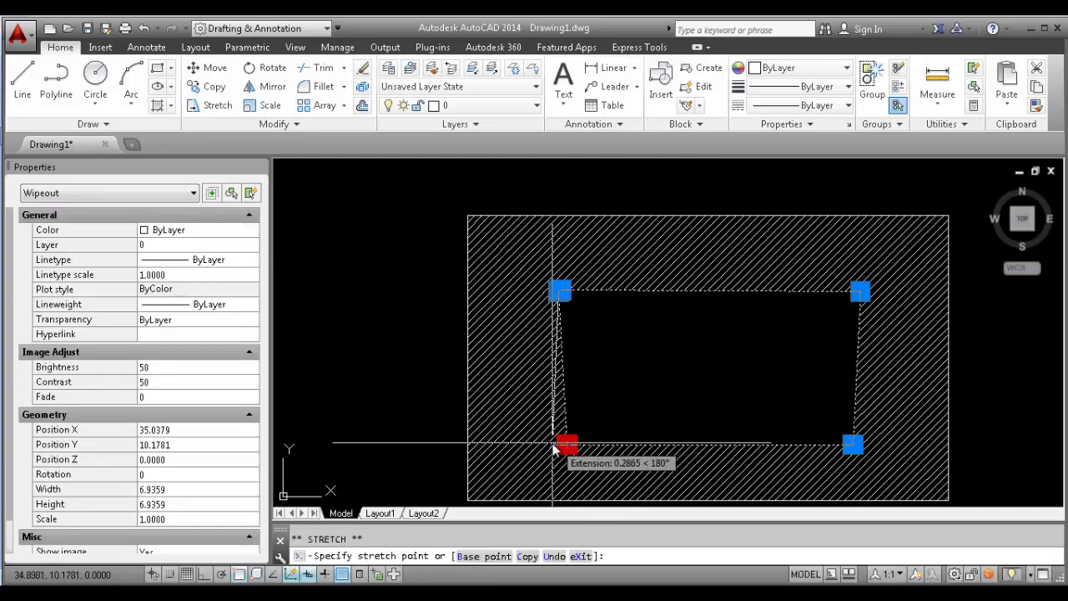
click(567, 444)
key(Escape)
Try moving the FIRE PUMP text from the crossed rectangle onto the wipeout, then undo the move
scroll(705, 315, down, 5)
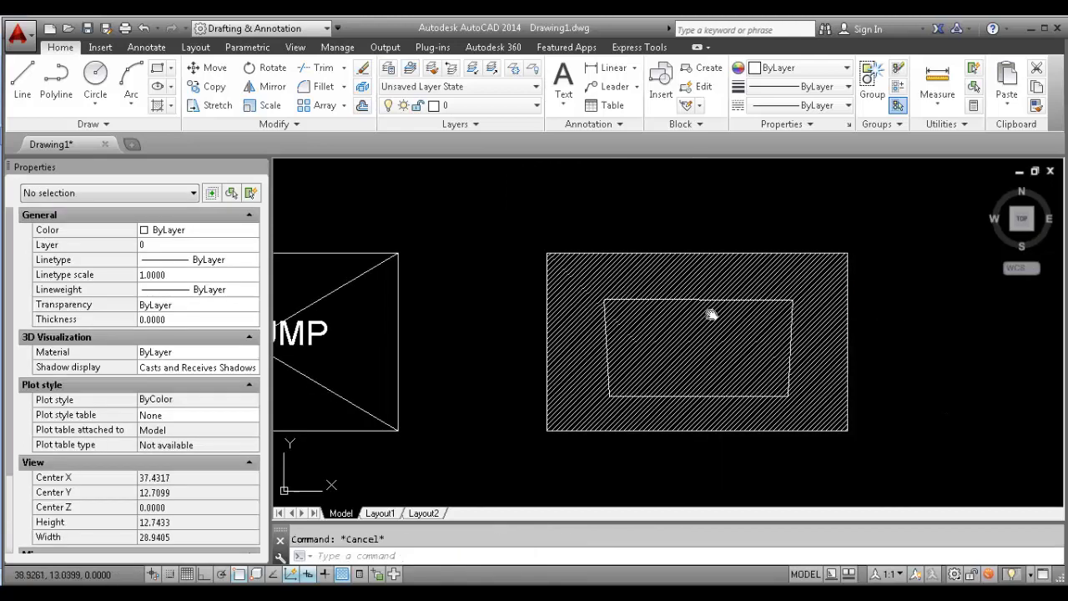
scroll(668, 334, up, 3)
click(398, 304)
middle_drag(413, 339, 417, 358)
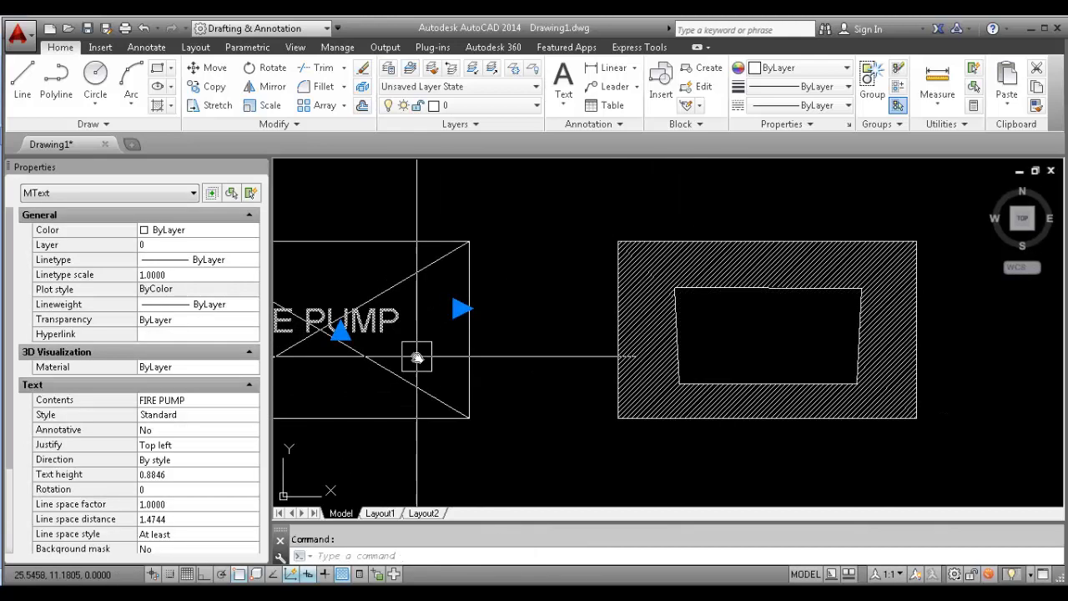
text(m)
key(Return)
click(362, 329)
key(Escape)
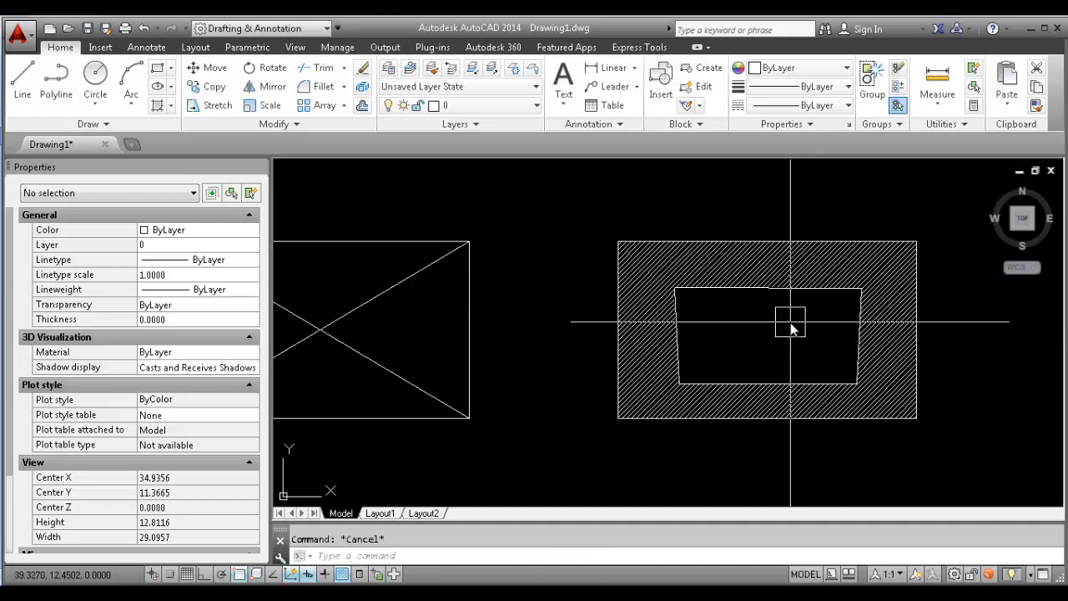
scroll(786, 325, down, 4)
key(ctrl+z)
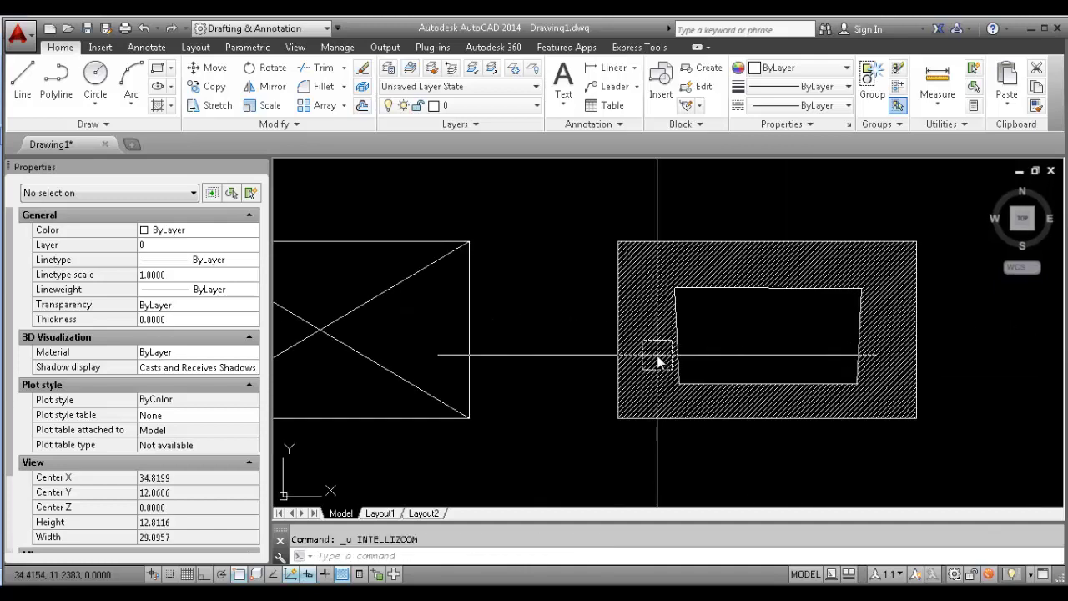
key(ctrl+z)
Move the FIRE PUMP text from the crossed rectangle onto the wipeout in the hatched rectangle, toggling object snap
click(372, 317)
middle_drag(411, 348, 440, 358)
text(m)
key(Return)
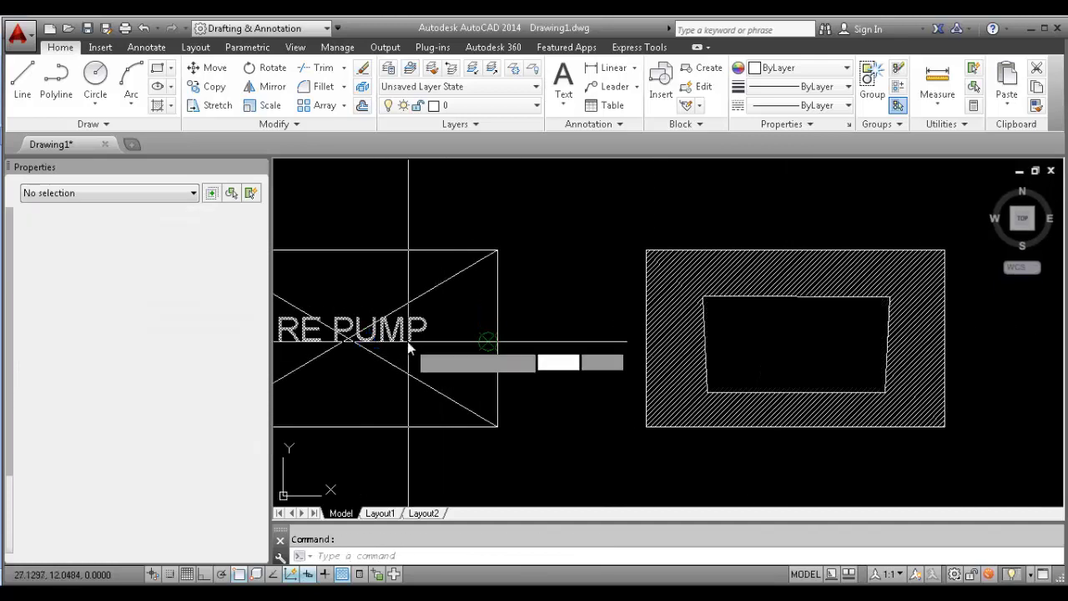
click(407, 341)
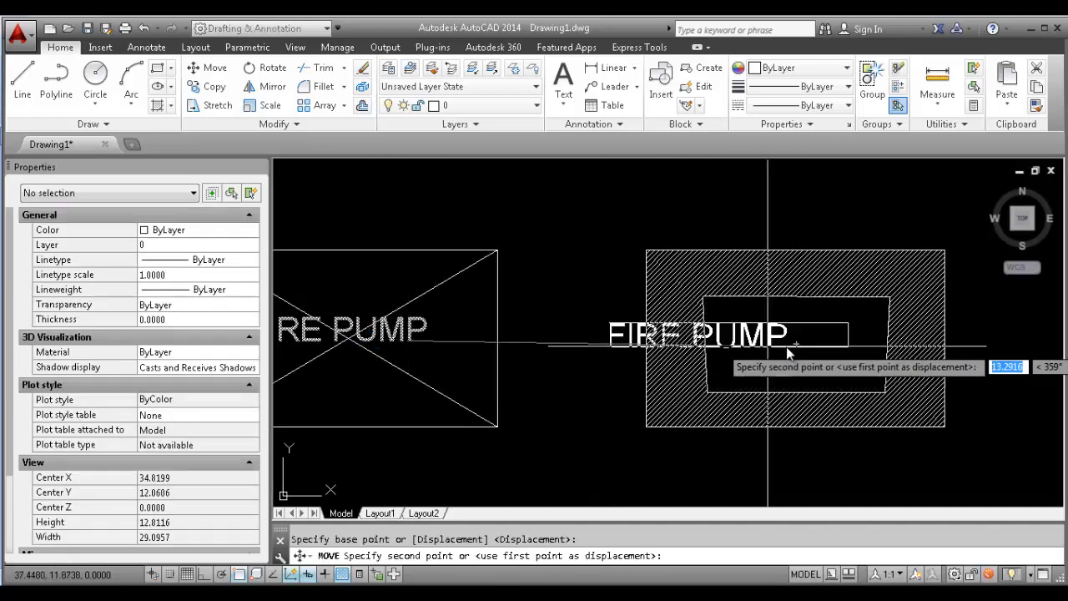
key(F3)
click(845, 343)
Change the draw order of the FIRE PUMP text so it lies in front of the wipeout, then clear the selection
click(681, 328)
right_click(680, 326)
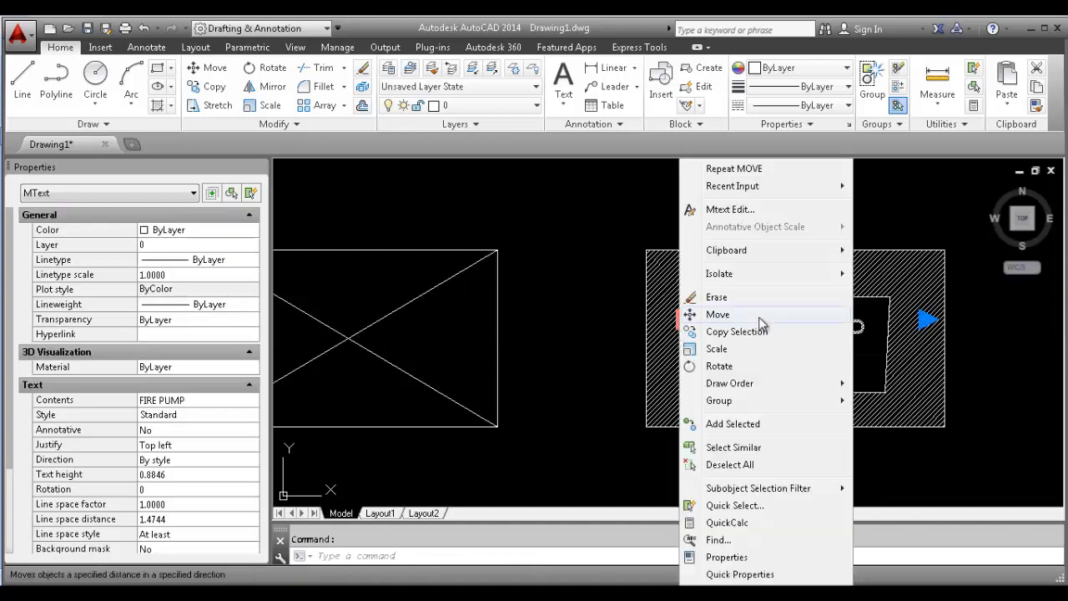
mouse_move(843, 384)
click(910, 382)
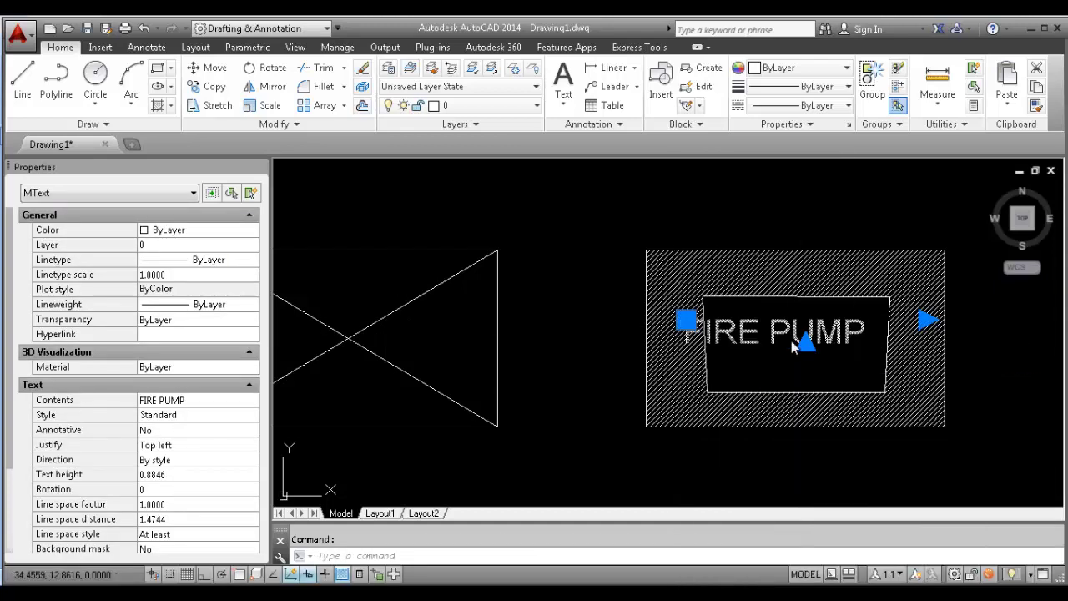
key(Escape)
scroll(755, 338, up, 3)
scroll(803, 311, down, 3)
middle_drag(451, 340, 638, 396)
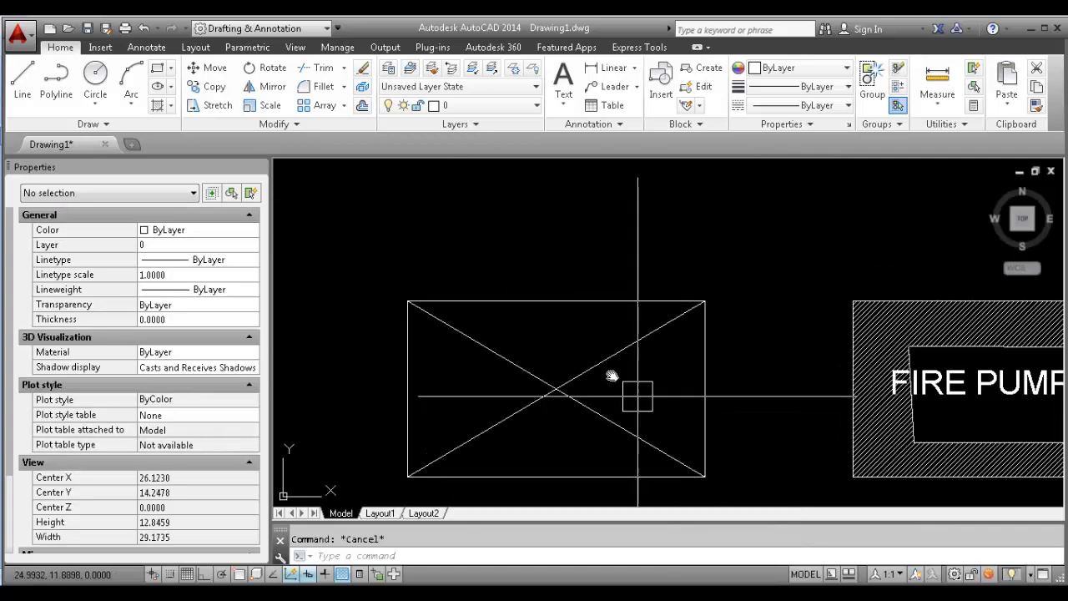
Draw a four-cornered wipeout over the centre of the crossed rectangle, masking the intersection of its diagonals
text(WIPEOUT)
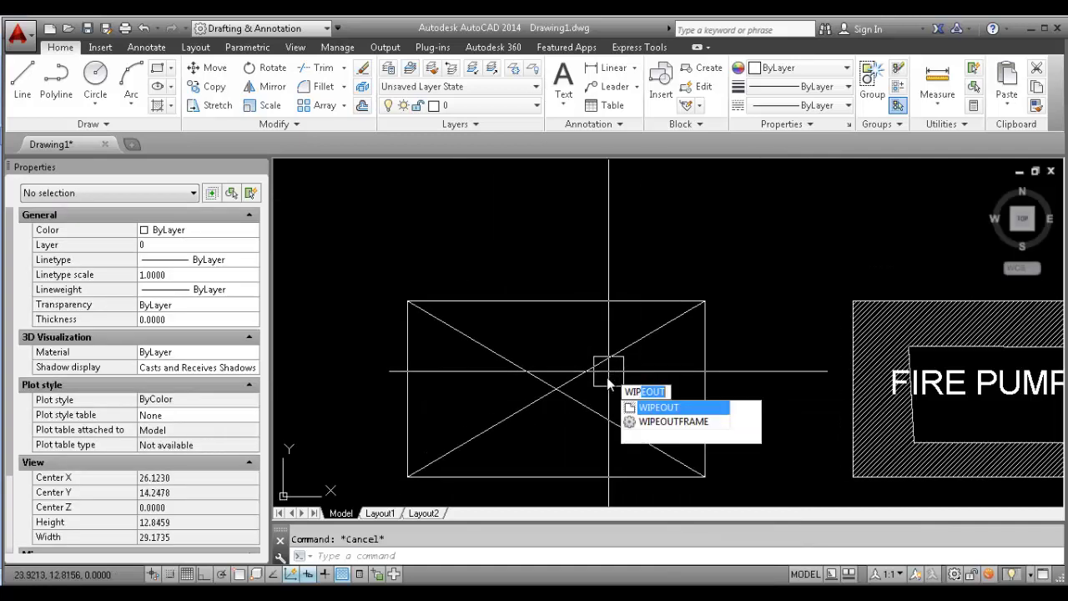
click(660, 407)
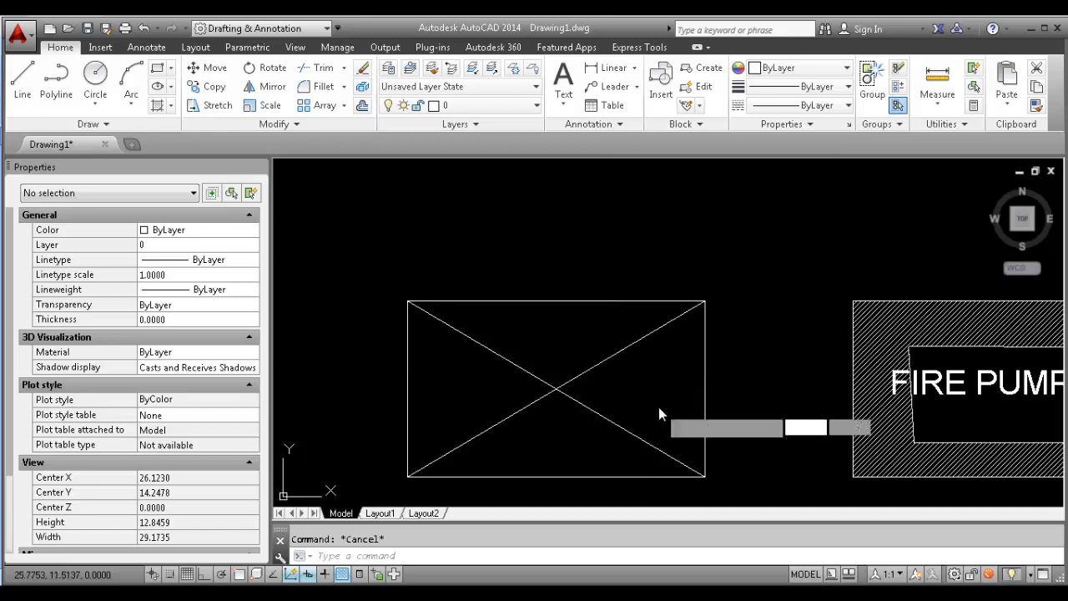
click(498, 326)
click(629, 329)
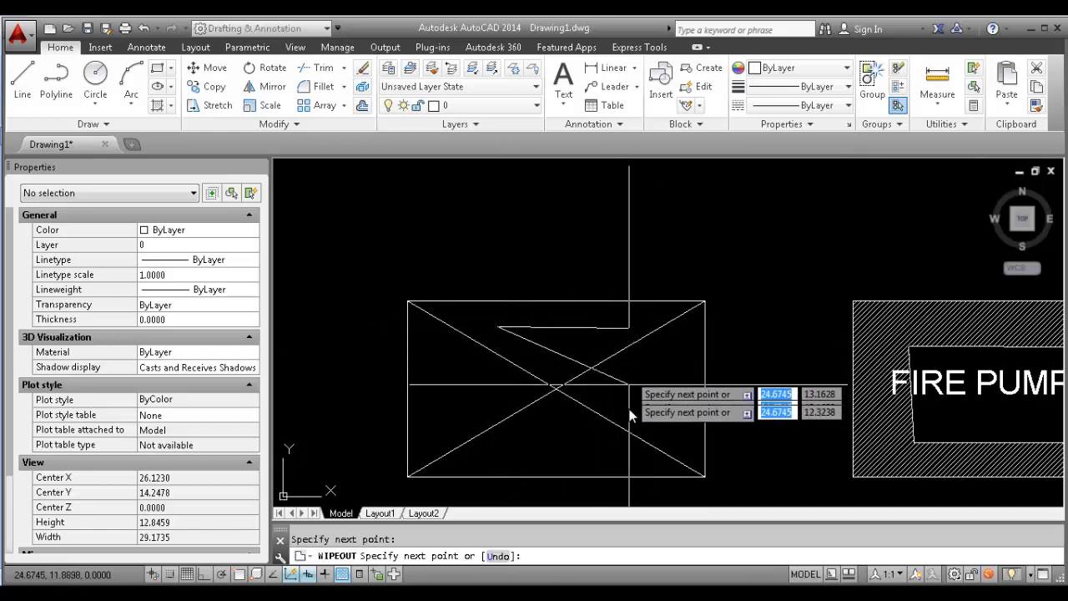
click(625, 457)
scroll(488, 359, up, 4)
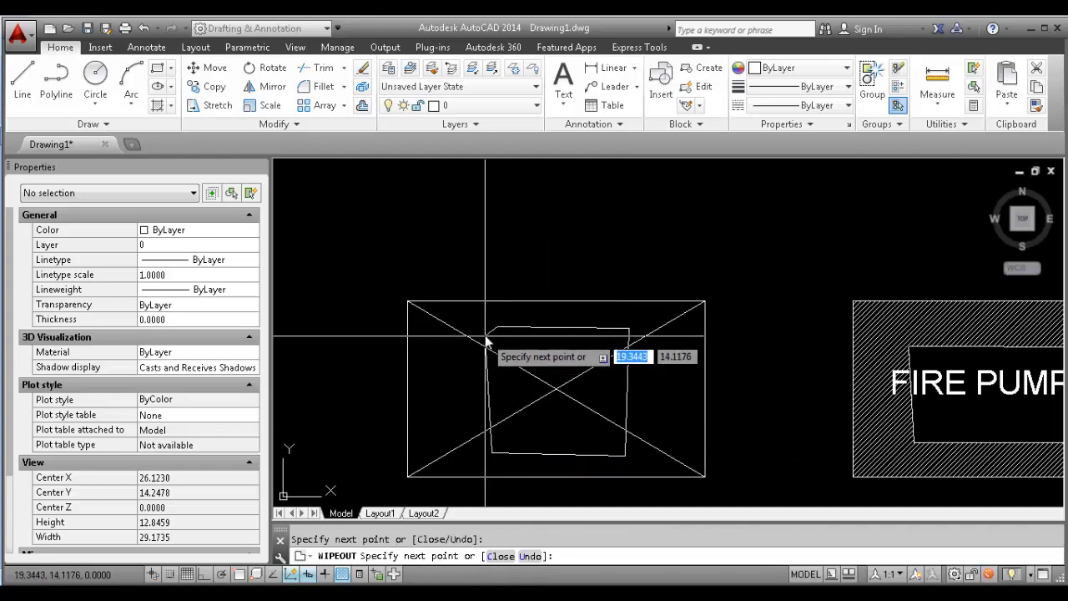
right_click(478, 332)
click(510, 354)
scroll(520, 341, down, 8)
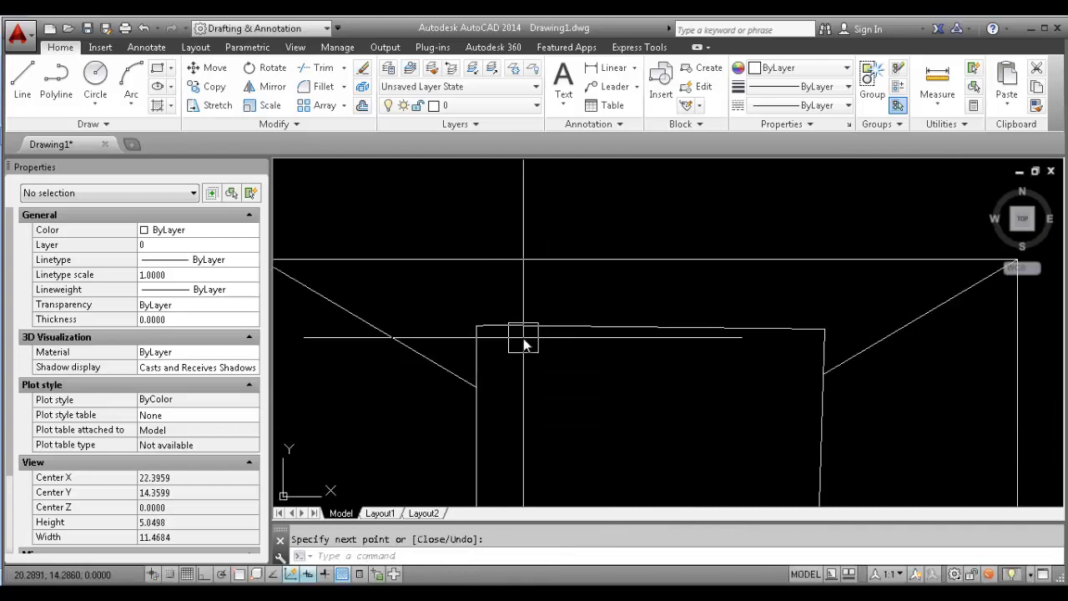
scroll(572, 358, up, 6)
scroll(560, 327, down, 3)
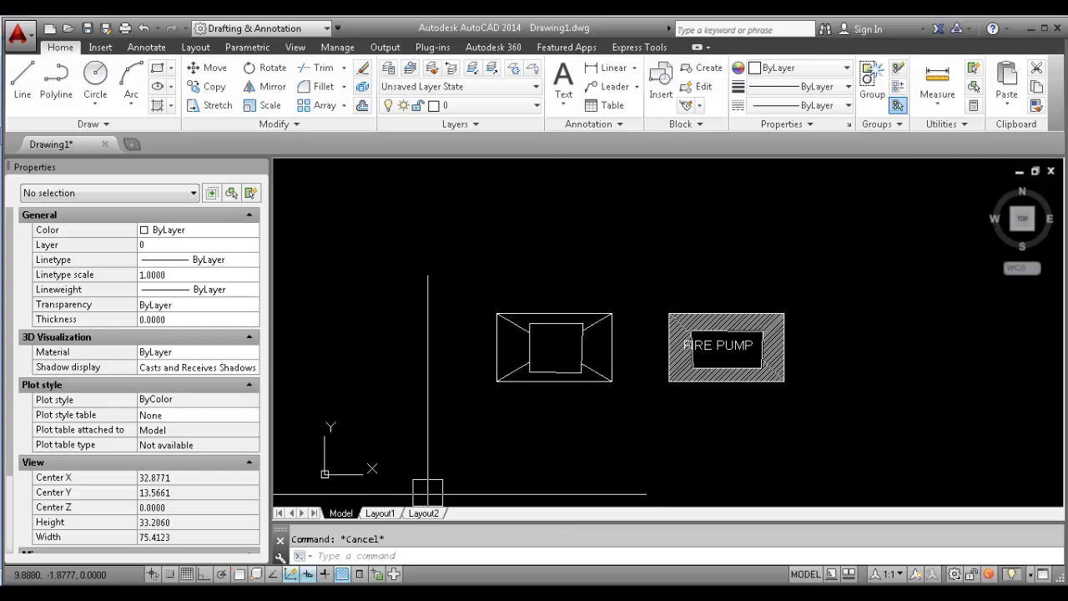
Switch to the Word command list and place the cursor in the Ctrl + Shift + L entry below WIPEOUT
scroll(640, 296, up, 2)
scroll(576, 320, down, 4)
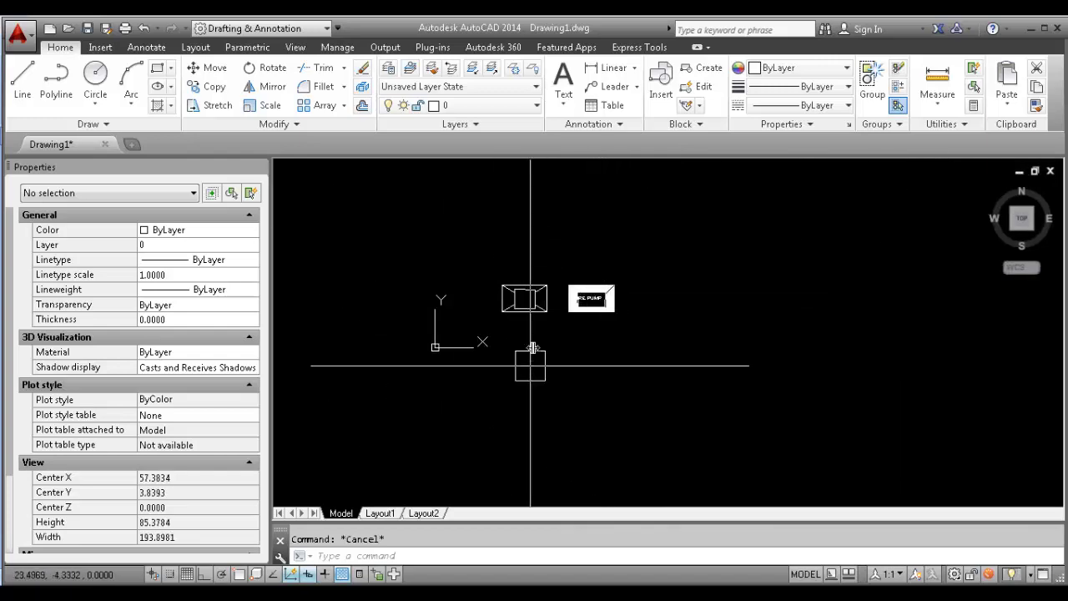
scroll(538, 279, up, 4)
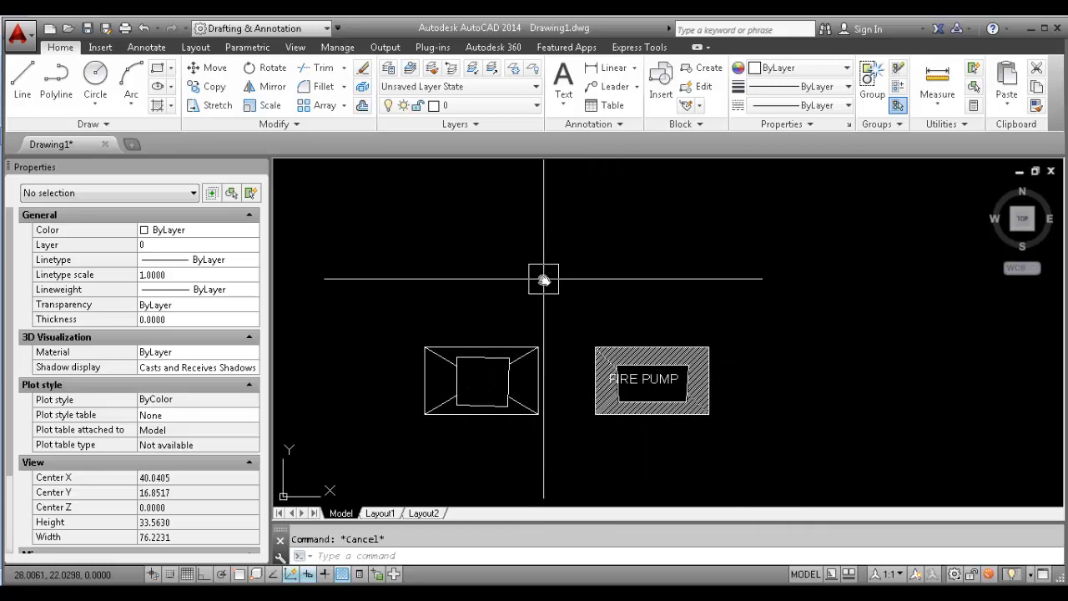
middle_drag(502, 409, 502, 407)
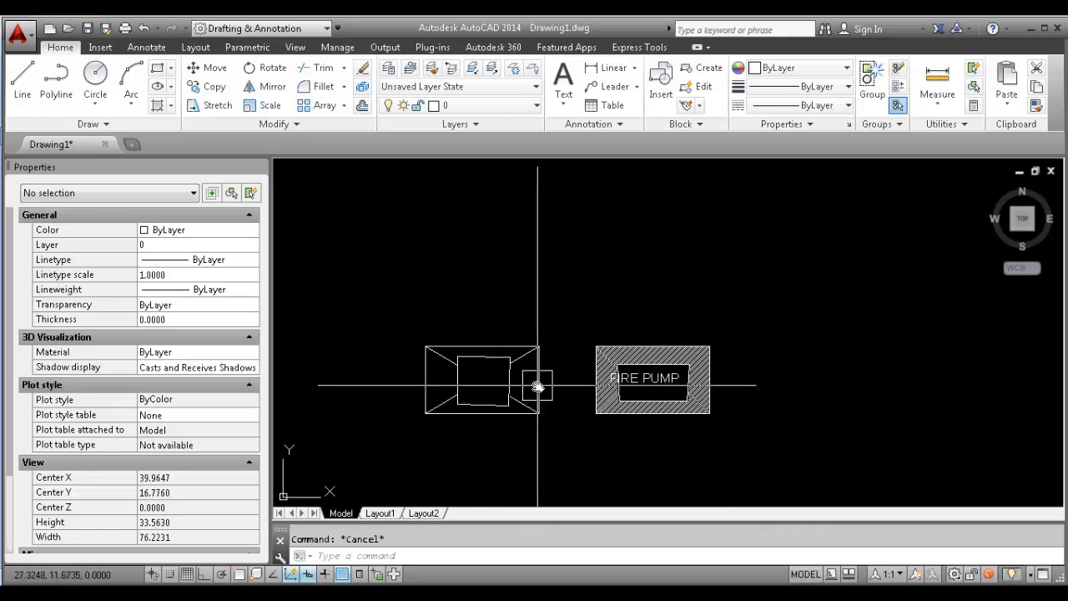
click(167, 561)
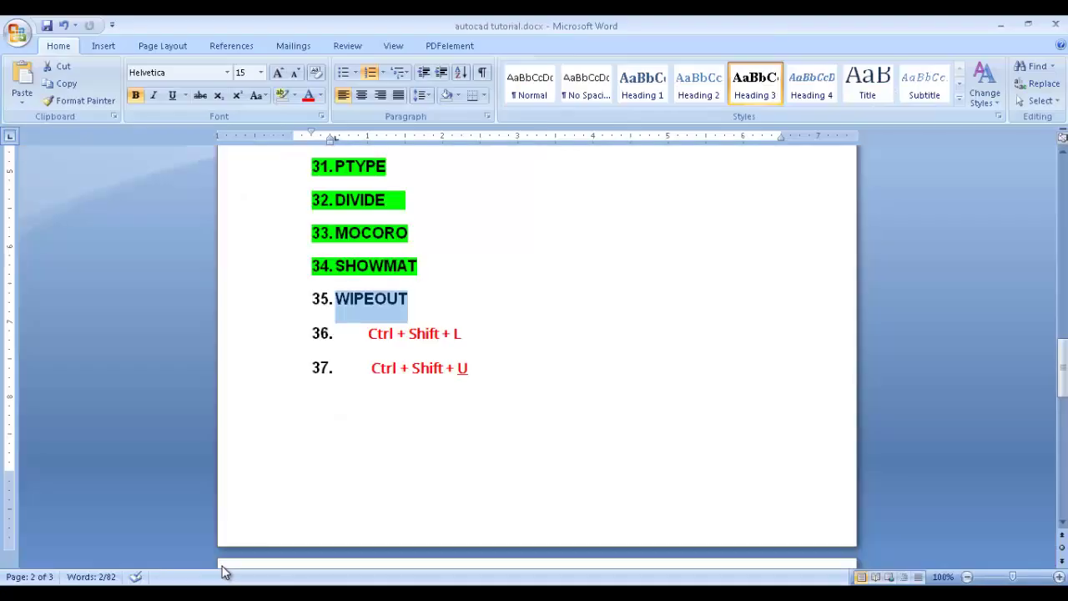
click(457, 333)
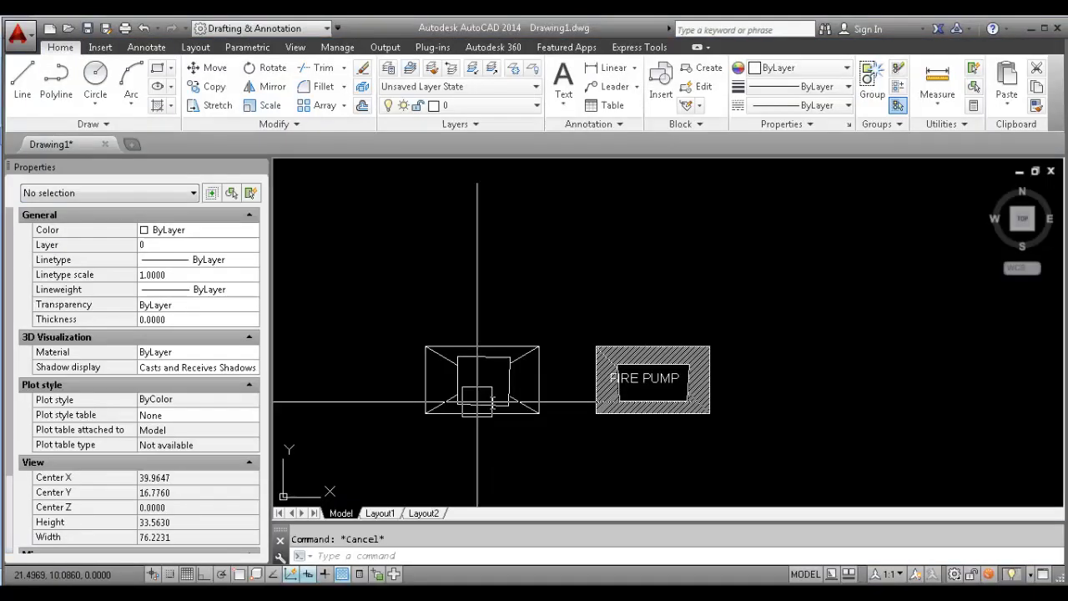
Return to AutoCAD and move the FIRE PUMP text from the hatched rectangle to the empty area above it
scroll(644, 371, up, 2)
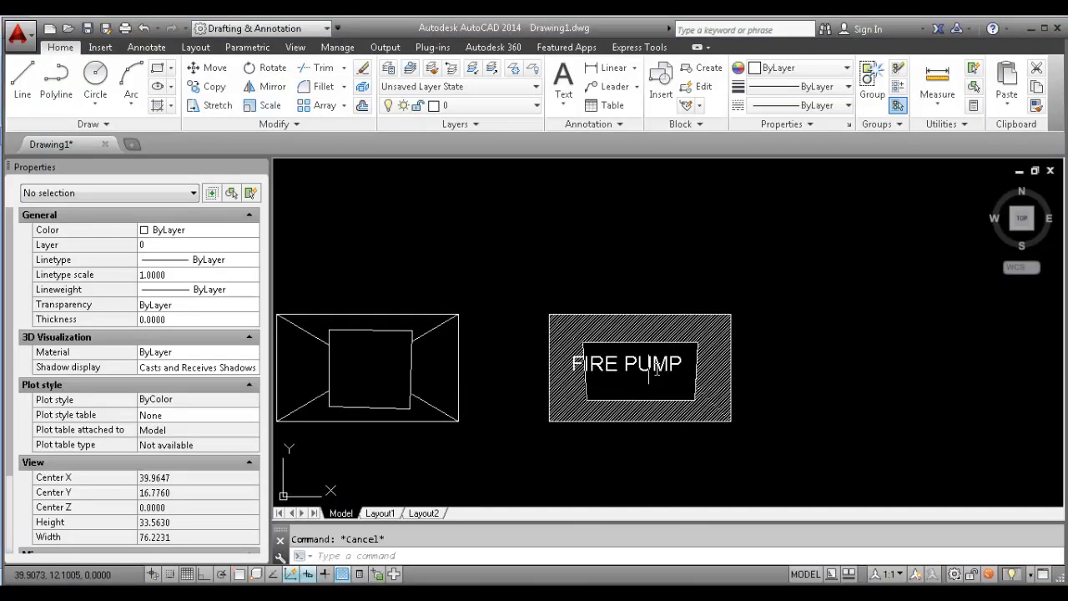
click(584, 430)
text(M)
key(Return)
click(580, 428)
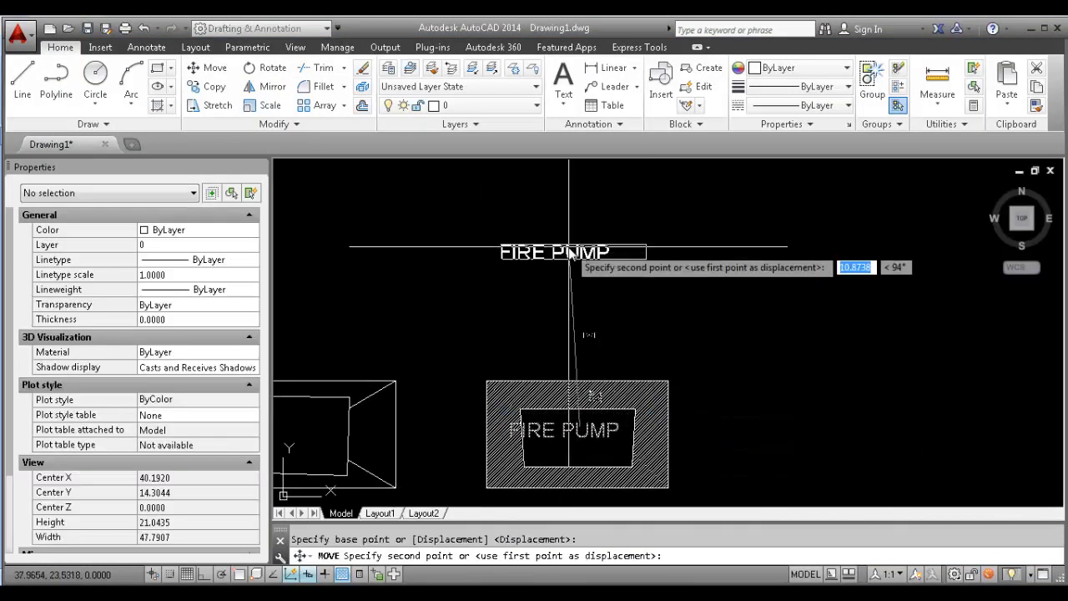
click(570, 244)
scroll(569, 243, up, 4)
middle_drag(567, 262, 664, 354)
key(Escape)
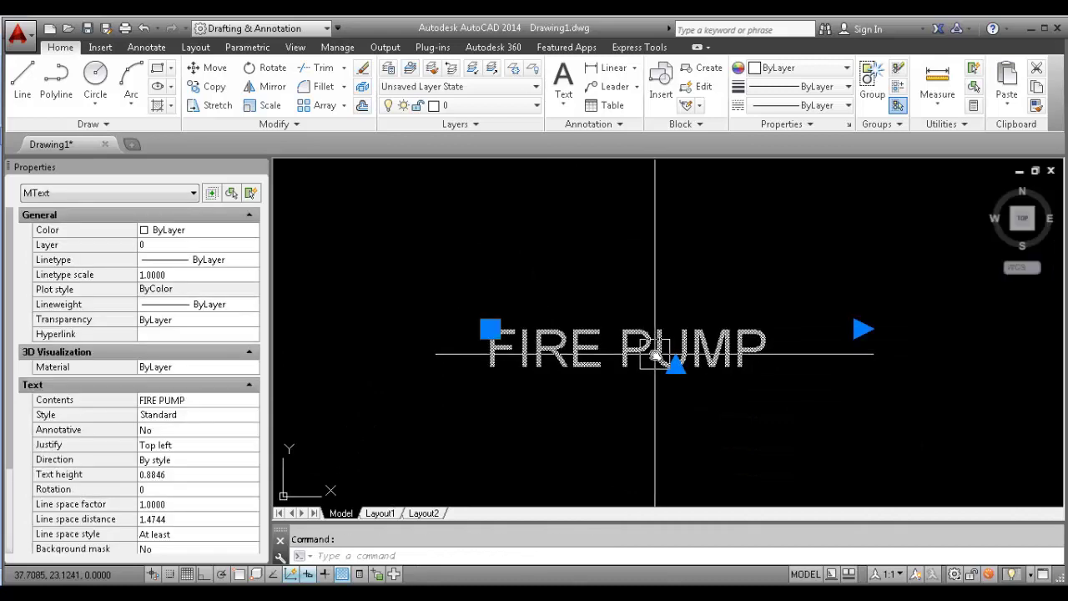
Open the FIRE PUMP text for editing and convert it to lowercase, then back to uppercase
double_click(654, 344)
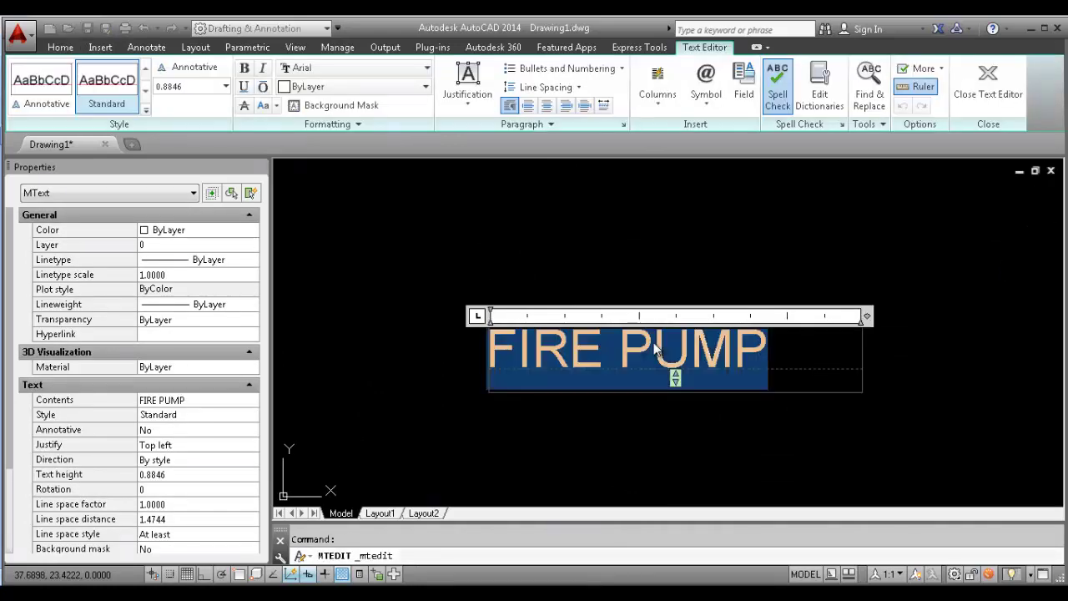
key(ctrl+shift+l)
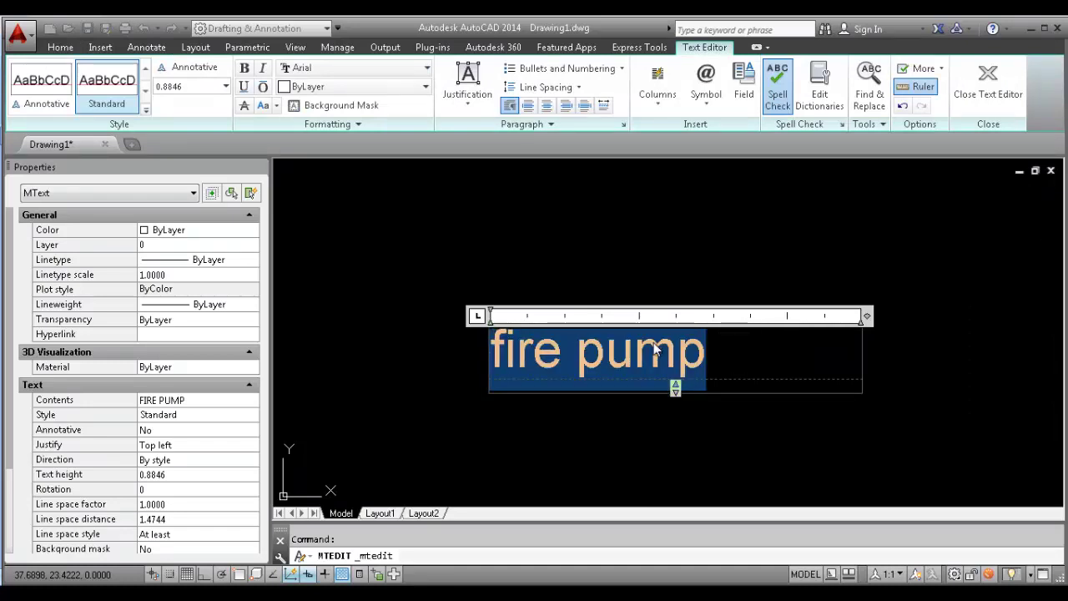
key(ctrl+shift+u)
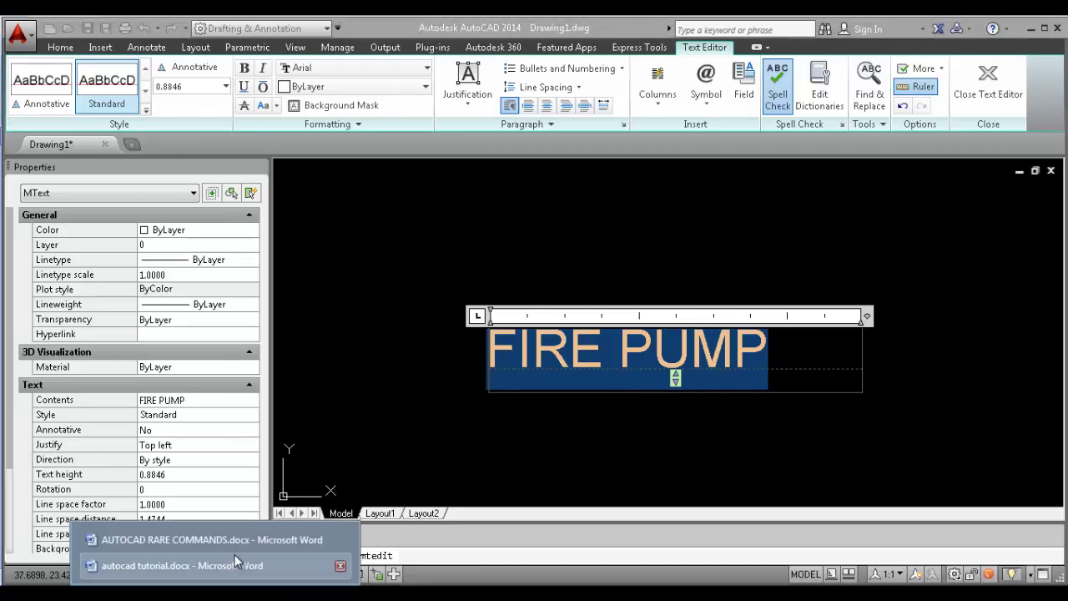
Switch to the autocad tutorial.docx list in Word and review the essential commands from AREA through the Ctrl + Shift + U entry
click(254, 567)
scroll(434, 239, up, 15)
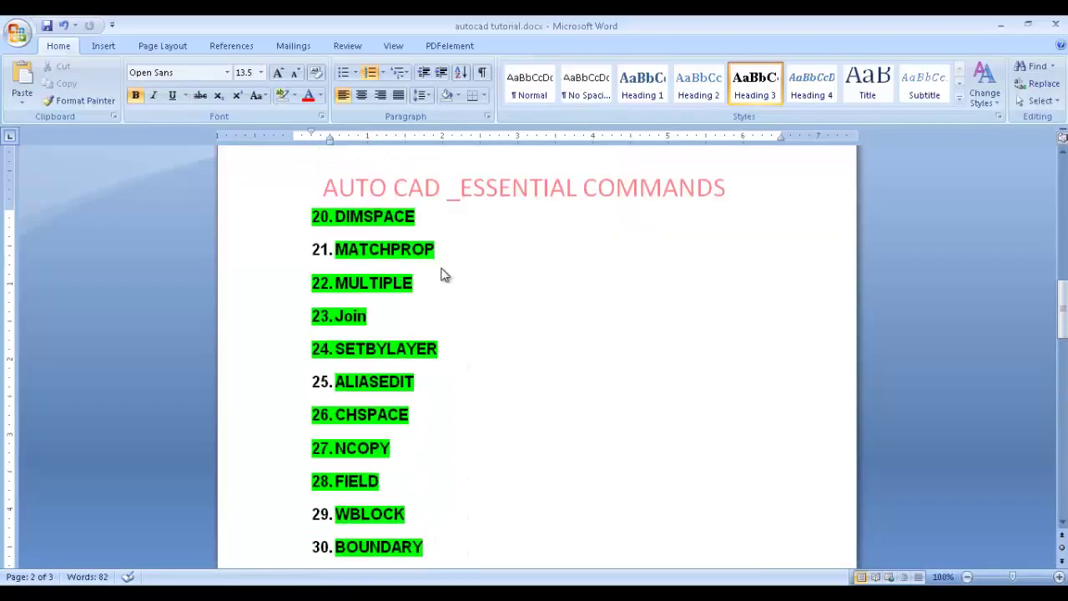
scroll(443, 268, up, 5)
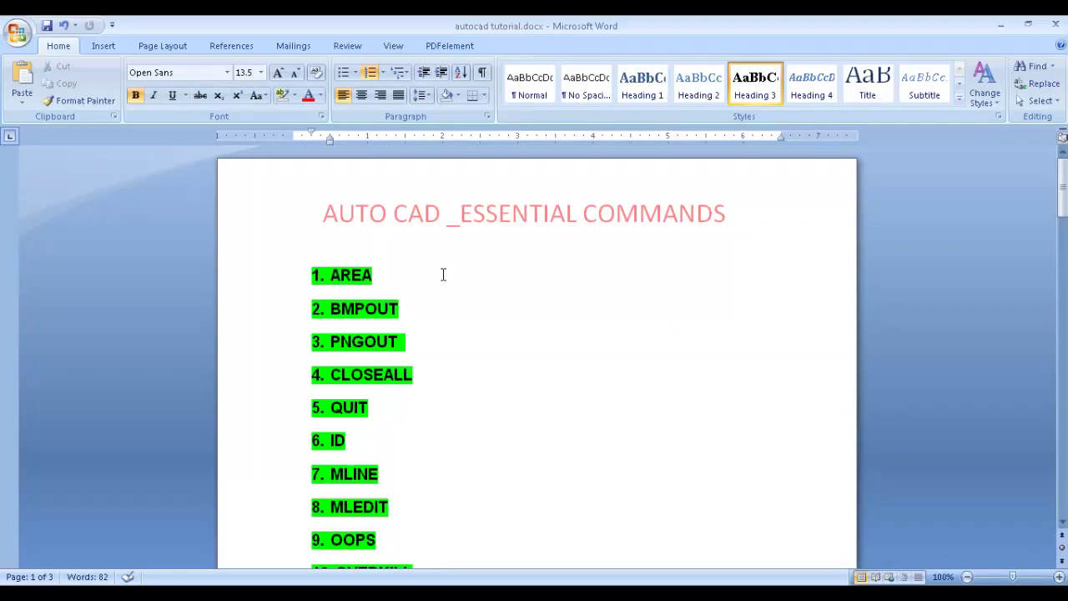
scroll(442, 309, down, 1)
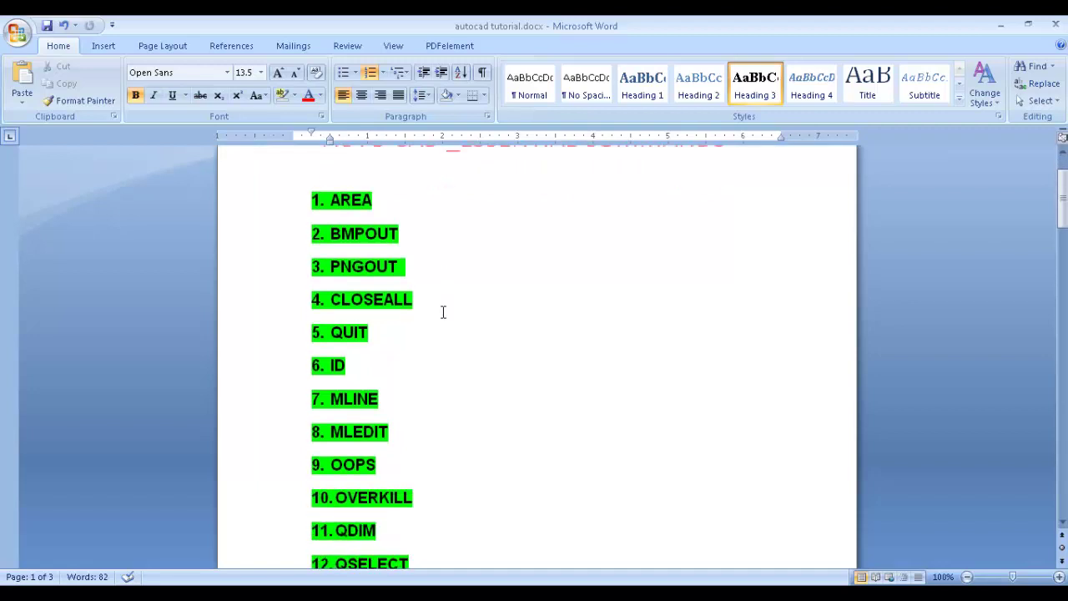
scroll(441, 309, up, 1)
scroll(443, 312, down, 5)
scroll(443, 312, down, 3)
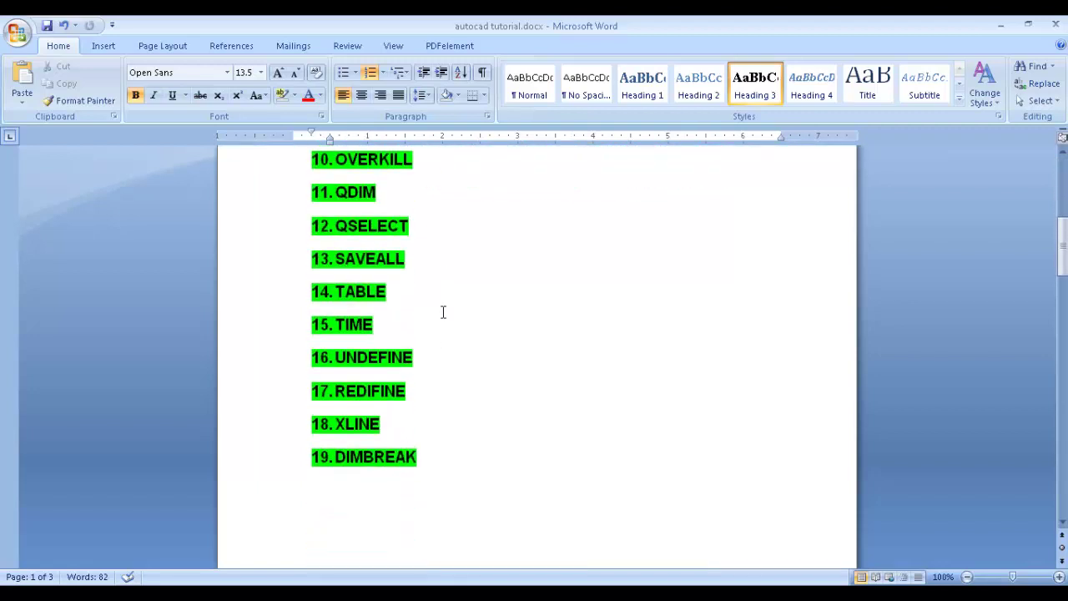
scroll(443, 312, down, 7)
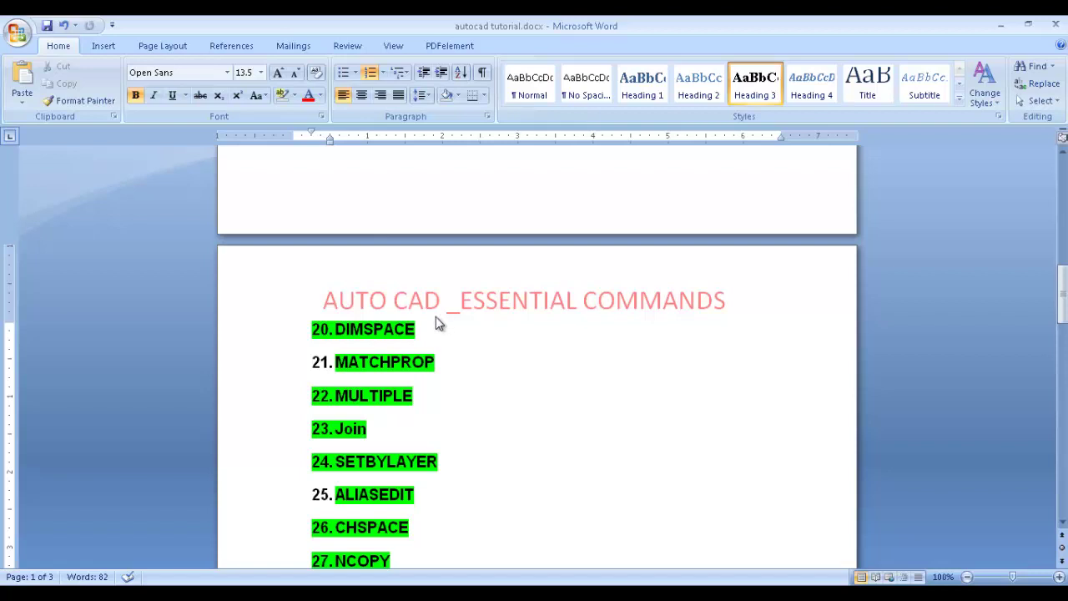
scroll(435, 423, down, 7)
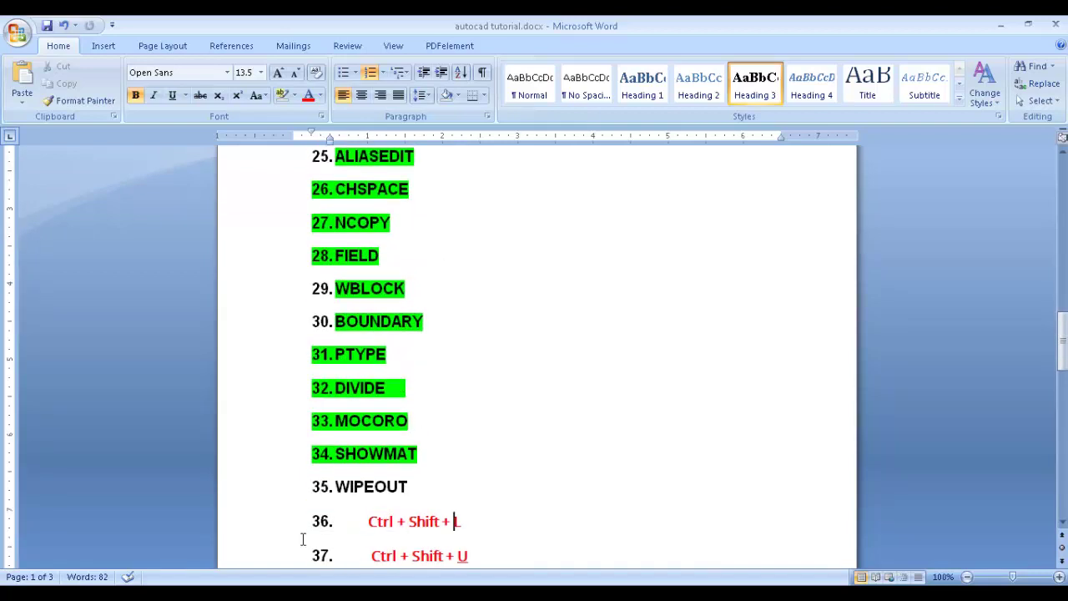
Switch to the MEP TUTORIAL YouTube channel in the browser and view its uploads
click(261, 596)
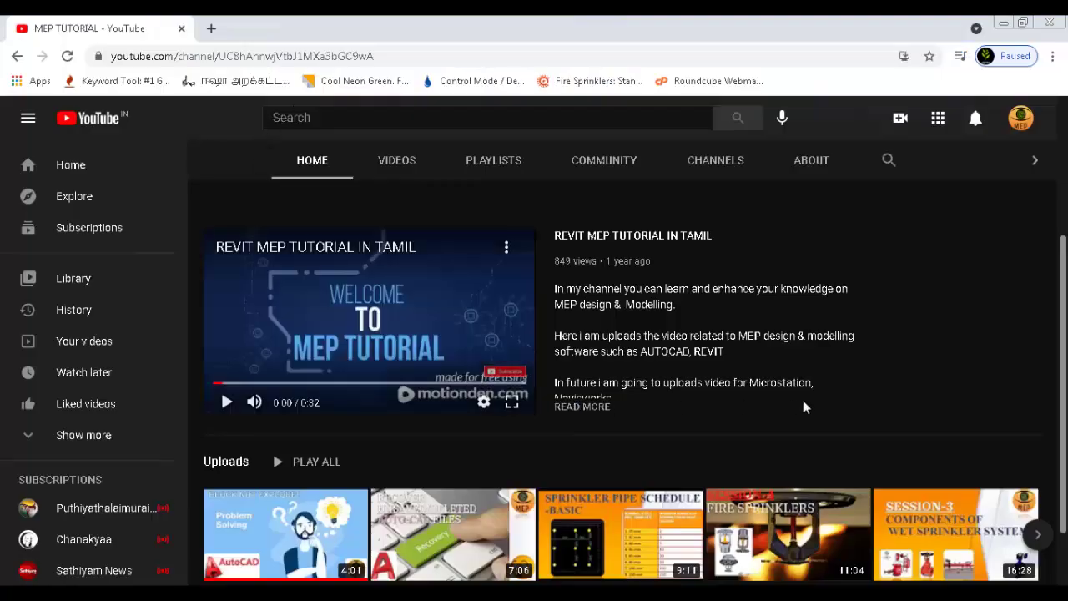
scroll(806, 406, down, 1)
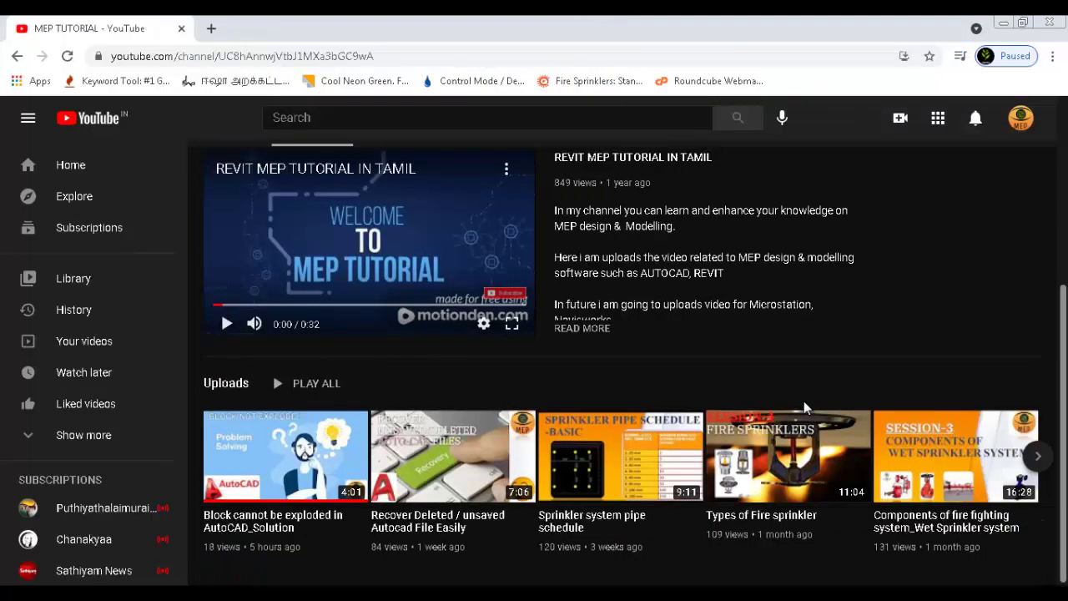